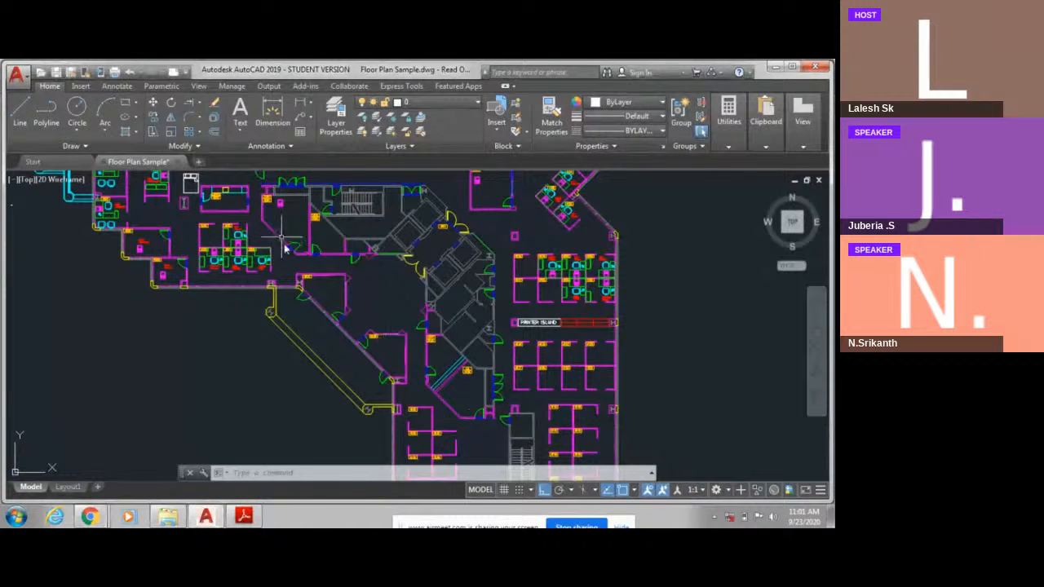
Step: Examine the double and single door symbols around the stairwells and copy room of the sample floor plan
{"action": "scroll", "coordinate": [274, 225], "scroll_direction": "up", "scroll_amount": 2}
{"action": "middle_click_drag", "start_coordinate": [273, 226], "coordinate": [291, 388]}
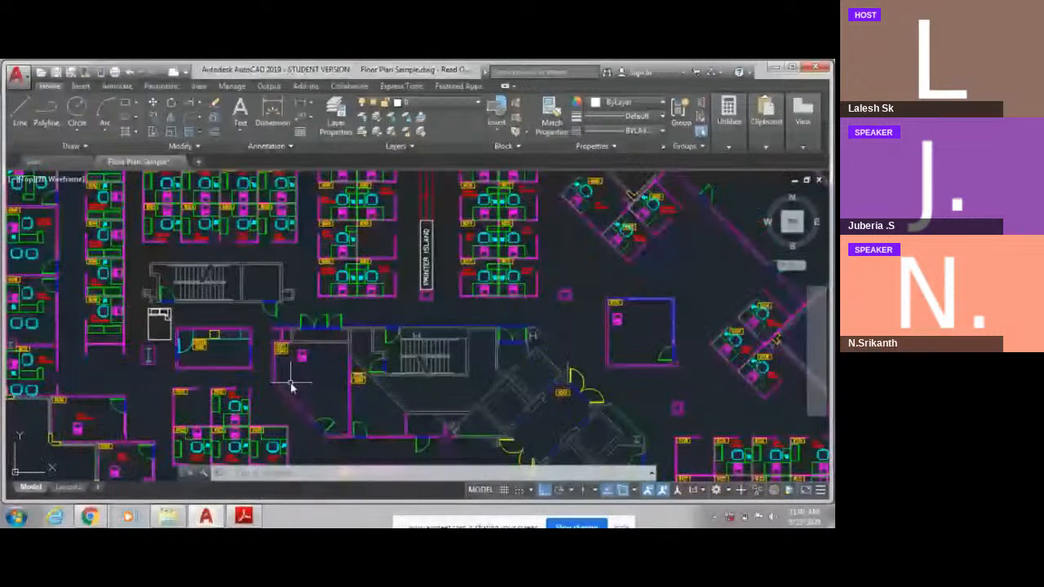
{"action": "scroll", "coordinate": [326, 323], "scroll_direction": "up", "scroll_amount": 4}
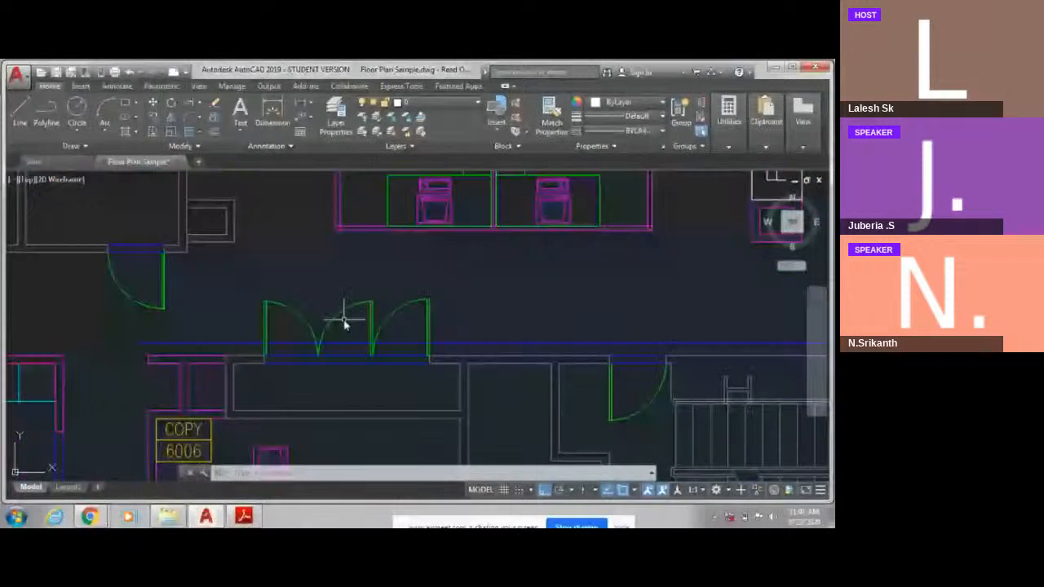
{"action": "scroll", "coordinate": [344, 323], "scroll_direction": "down", "scroll_amount": 4}
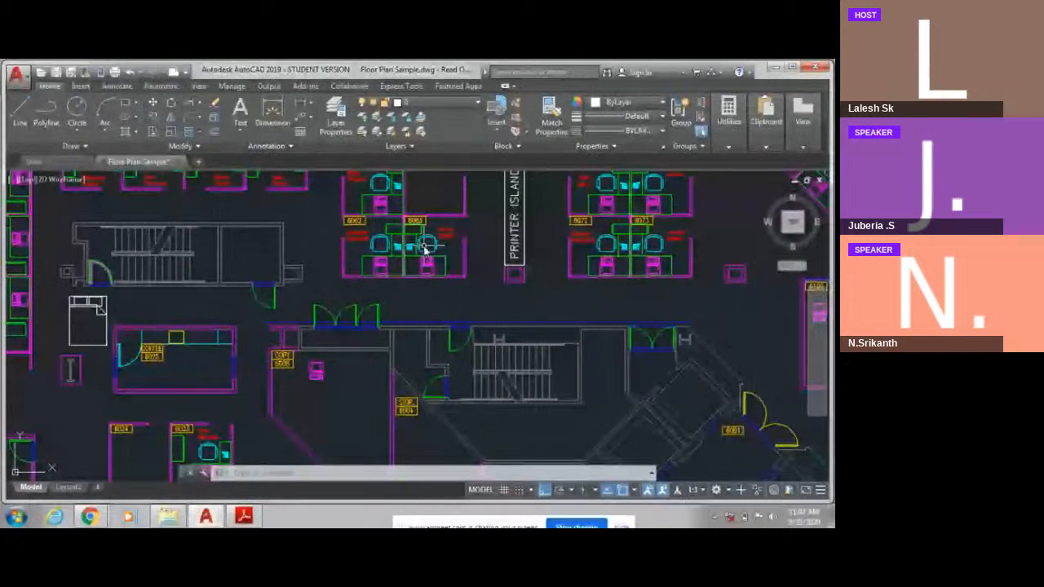
{"action": "scroll", "coordinate": [373, 302], "scroll_direction": "down", "scroll_amount": 3}
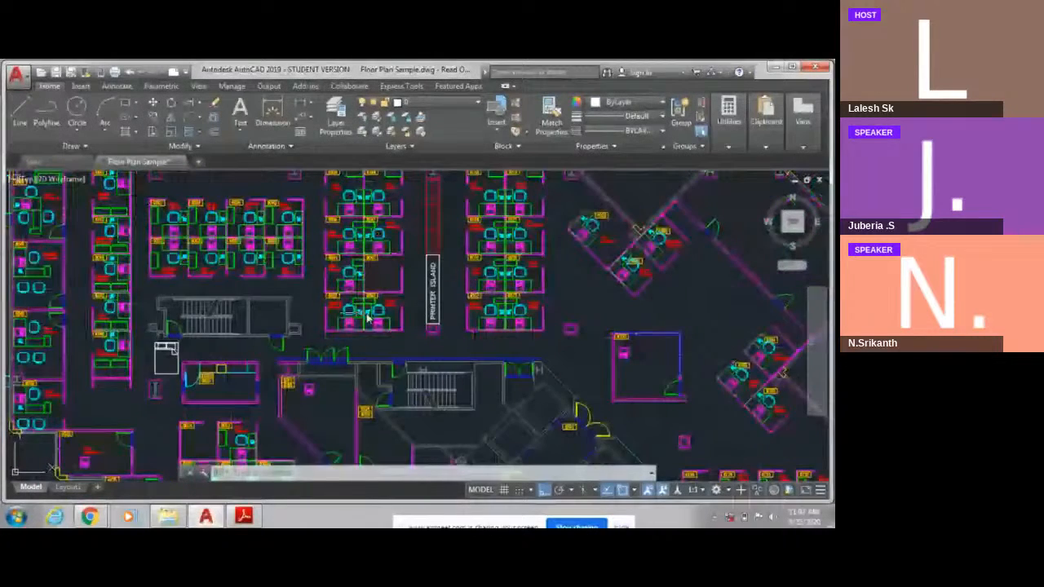
{"action": "scroll", "coordinate": [163, 302], "scroll_direction": "up", "scroll_amount": 5}
{"action": "scroll", "coordinate": [182, 299], "scroll_direction": "down", "scroll_amount": 3}
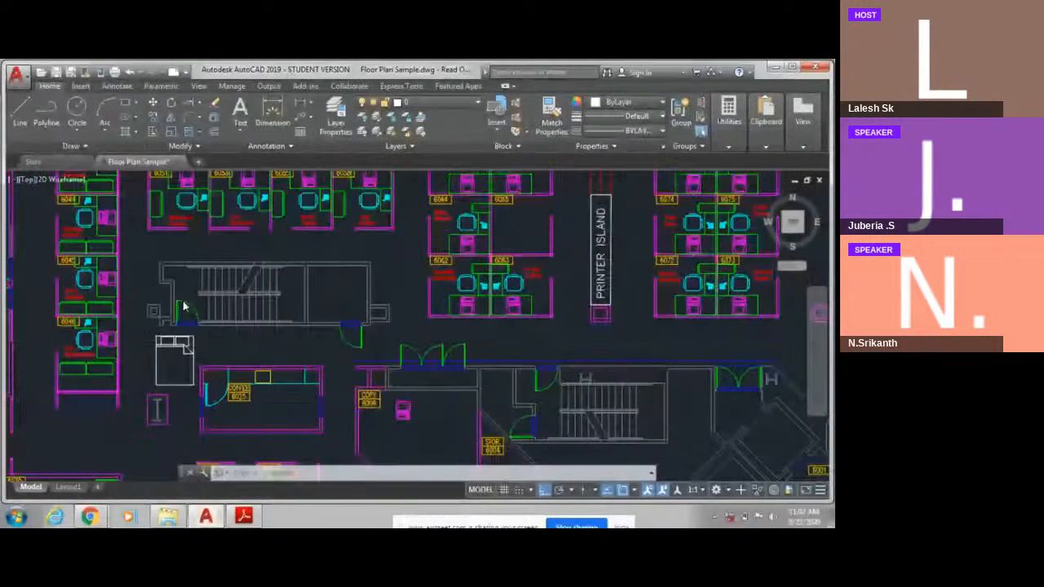
{"action": "scroll", "coordinate": [184, 307], "scroll_direction": "down", "scroll_amount": 3}
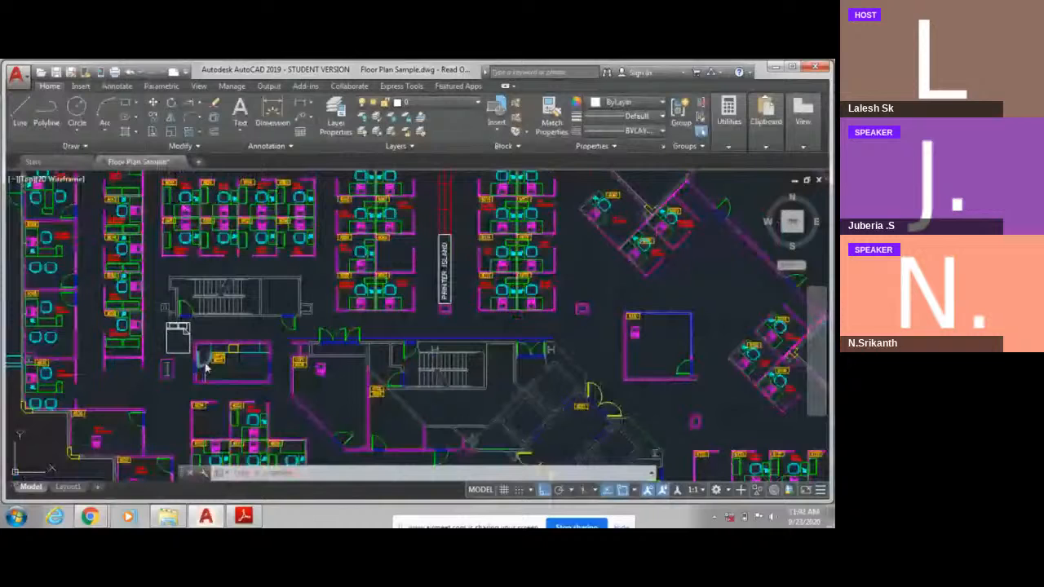
{"action": "scroll", "coordinate": [206, 369], "scroll_direction": "up", "scroll_amount": 3}
{"action": "scroll", "coordinate": [395, 405], "scroll_direction": "down", "scroll_amount": 5}
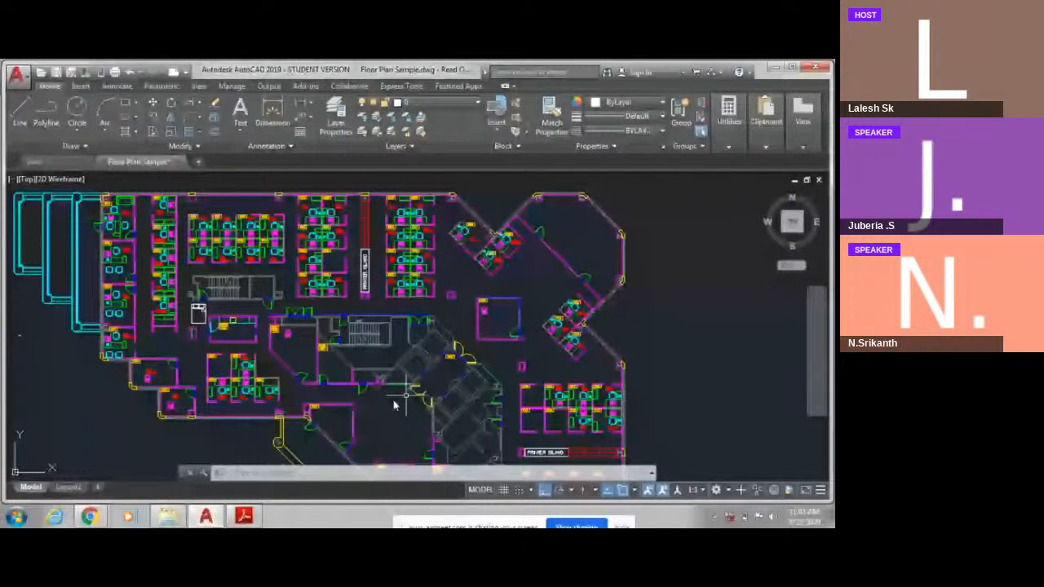
Step: Examine the single swing doors in the angled wall of the large octagonal corner room of the floor plan
{"action": "scroll", "coordinate": [526, 238], "scroll_direction": "up", "scroll_amount": 4}
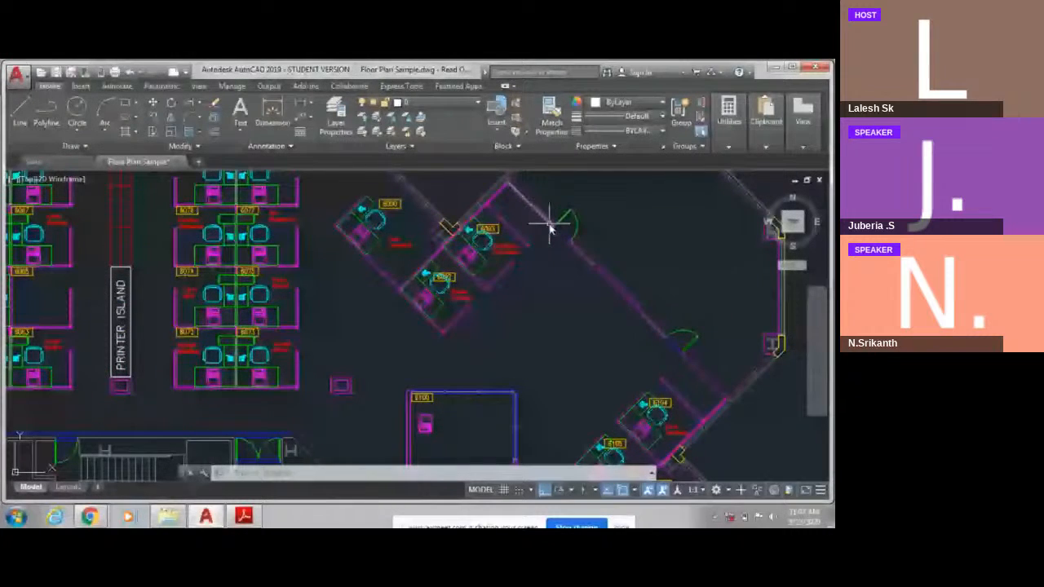
{"action": "scroll", "coordinate": [550, 229], "scroll_direction": "down", "scroll_amount": 4}
{"action": "scroll", "coordinate": [438, 292], "scroll_direction": "up", "scroll_amount": 3}
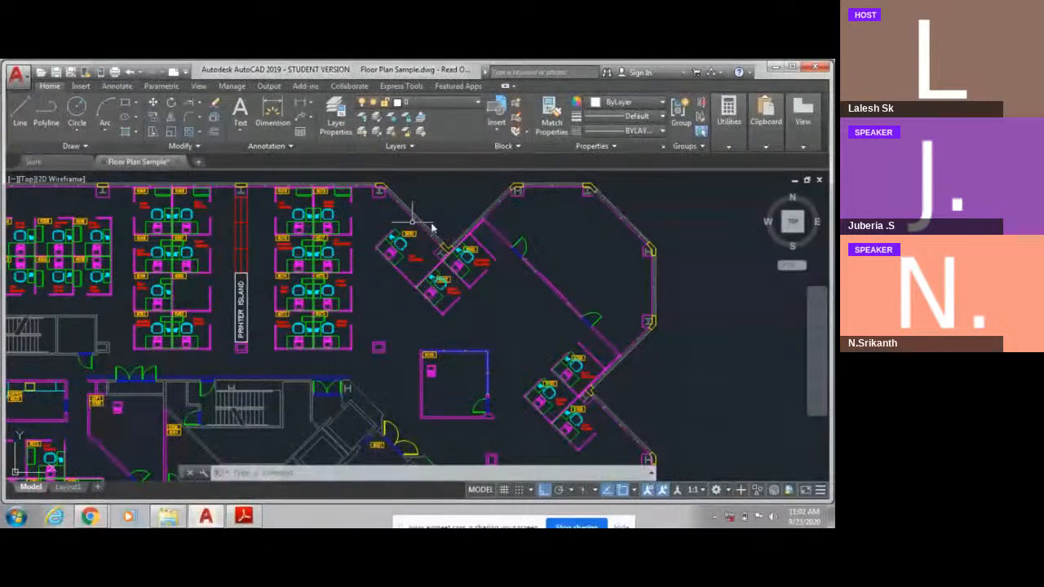
{"action": "scroll", "coordinate": [341, 283], "scroll_direction": "up", "scroll_amount": 4}
{"action": "scroll", "coordinate": [342, 283], "scroll_direction": "up", "scroll_amount": 3}
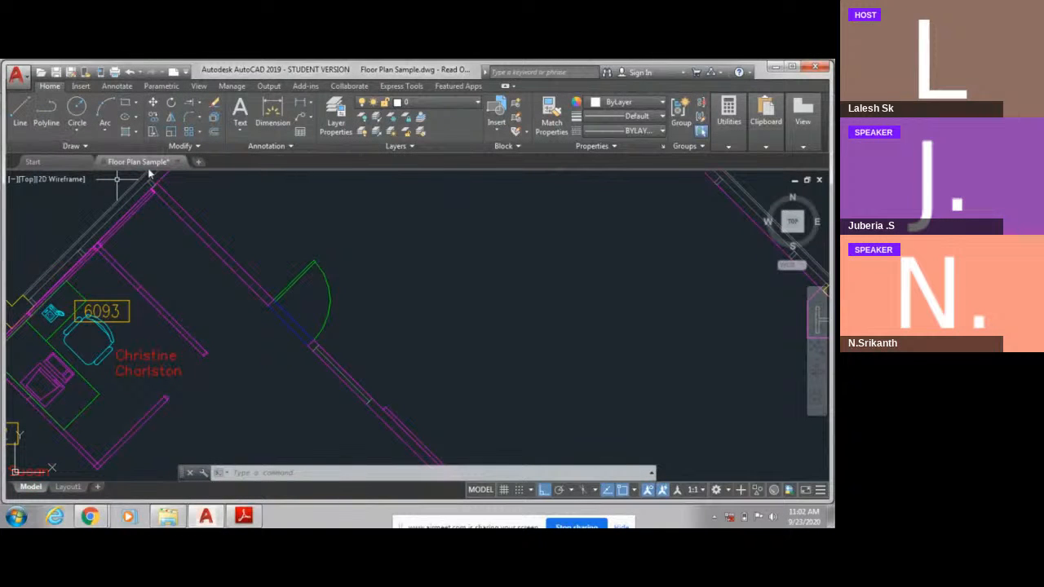
{"action": "scroll", "coordinate": [301, 287], "scroll_direction": "down", "scroll_amount": 2}
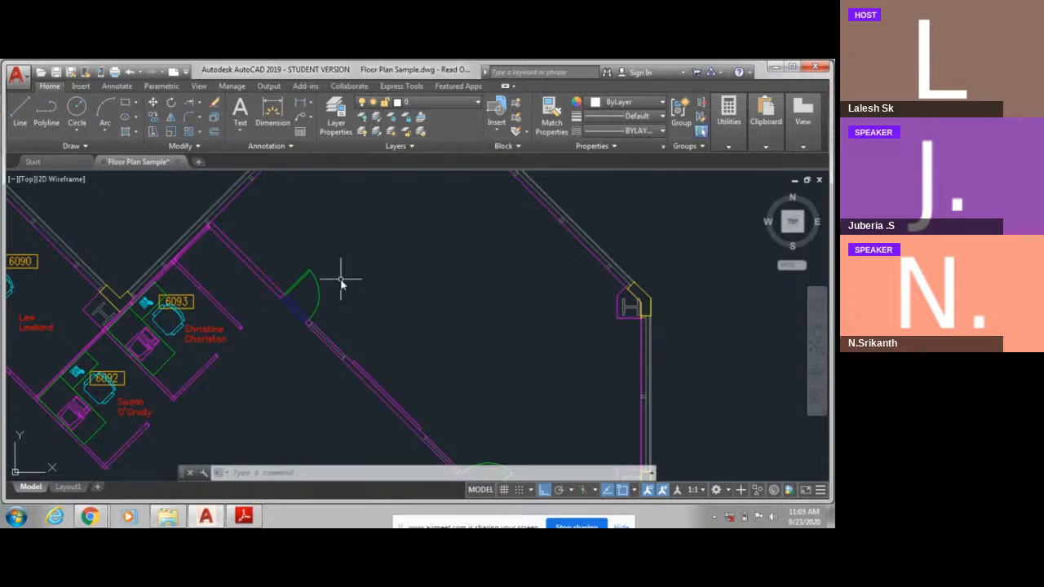
{"action": "scroll", "coordinate": [347, 287], "scroll_direction": "down", "scroll_amount": 4}
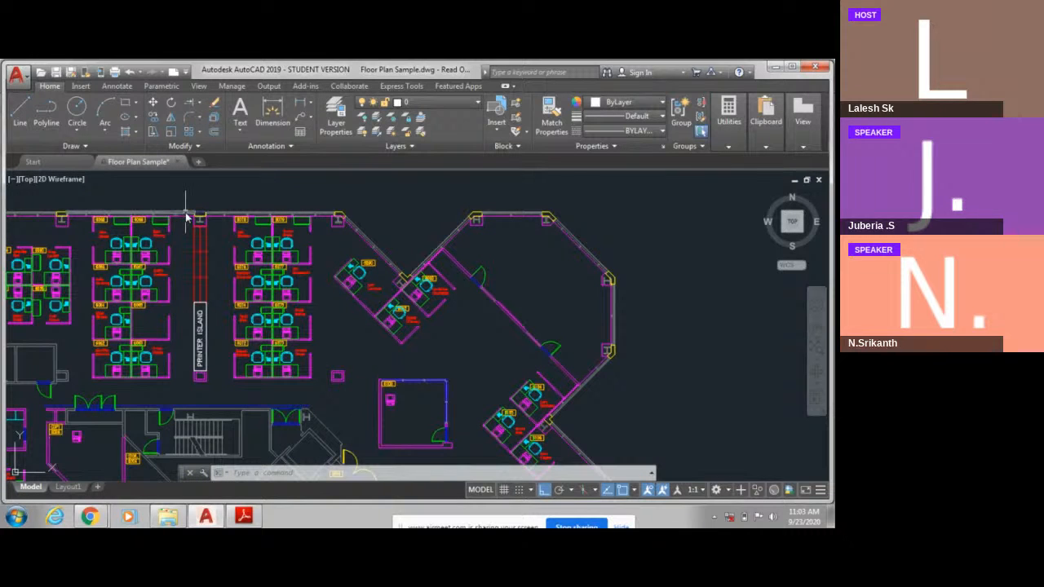
{"action": "scroll", "coordinate": [333, 258], "scroll_direction": "up", "scroll_amount": 2}
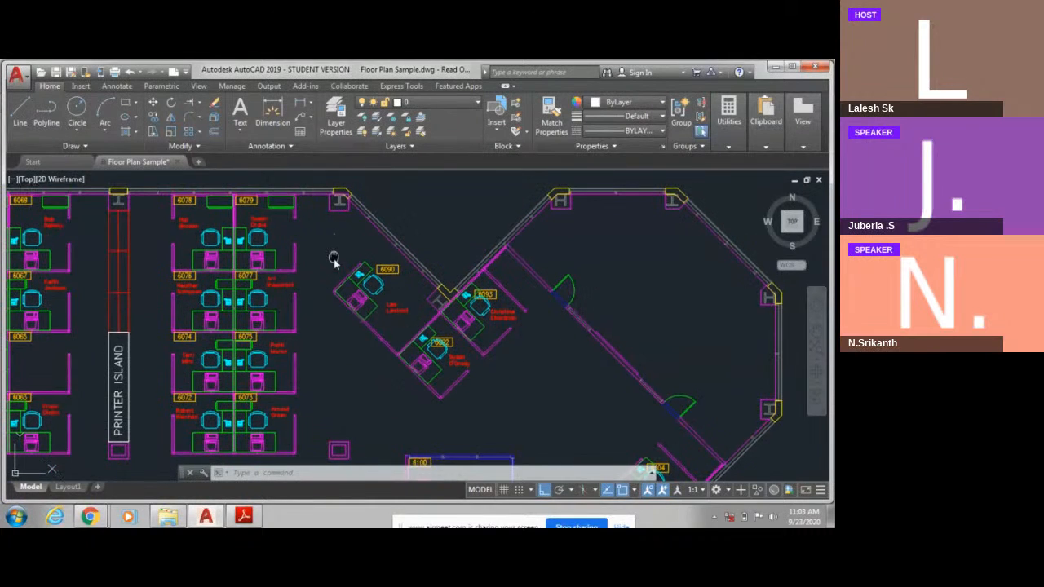
{"action": "middle_click_drag", "start_coordinate": [332, 261], "coordinate": [322, 401]}
{"action": "scroll", "coordinate": [155, 236], "scroll_direction": "up", "scroll_amount": 5}
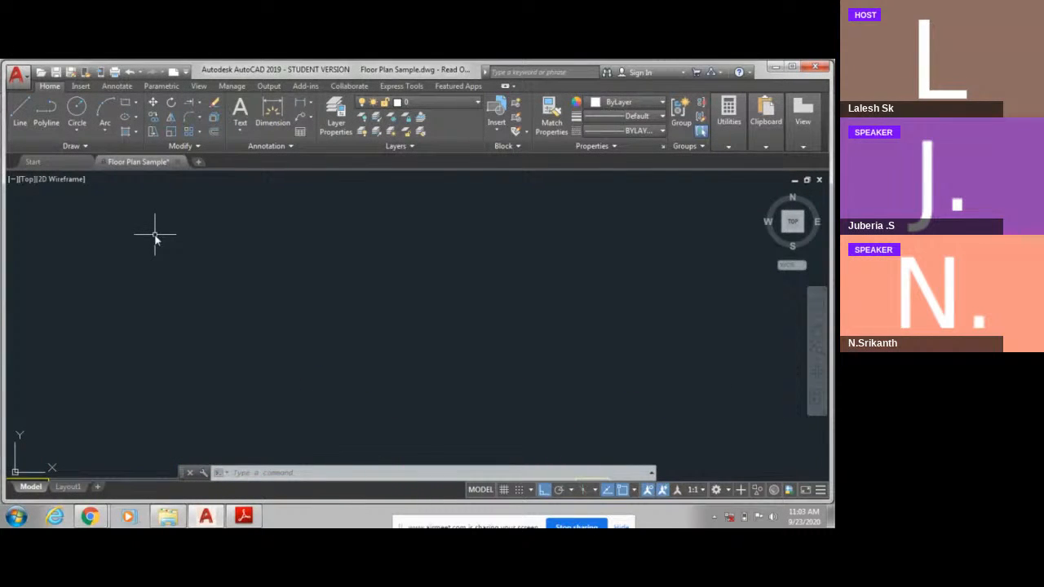
Step: Create a new drawing and set its insertion scale units to Meters
{"action": "left_click", "coordinate": [198, 162]}
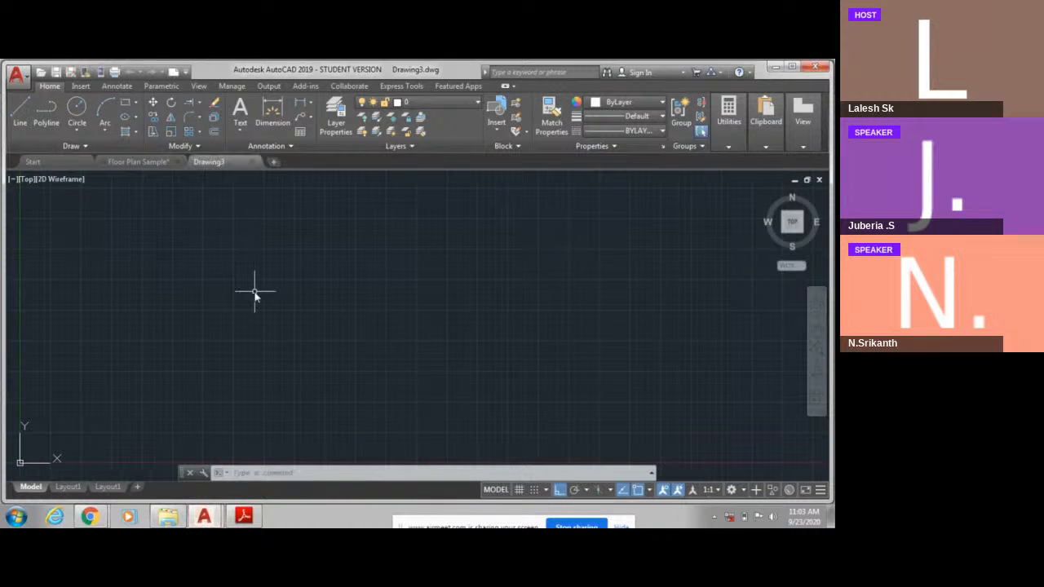
{"action": "type", "text": "un"}
{"action": "key", "text": "Return"}
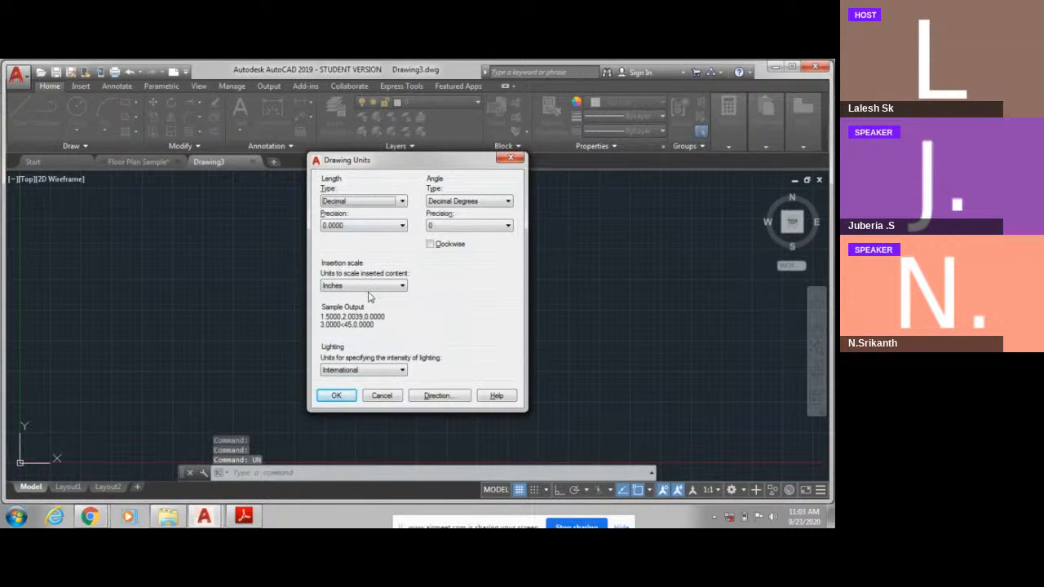
{"action": "left_click", "coordinate": [371, 286]}
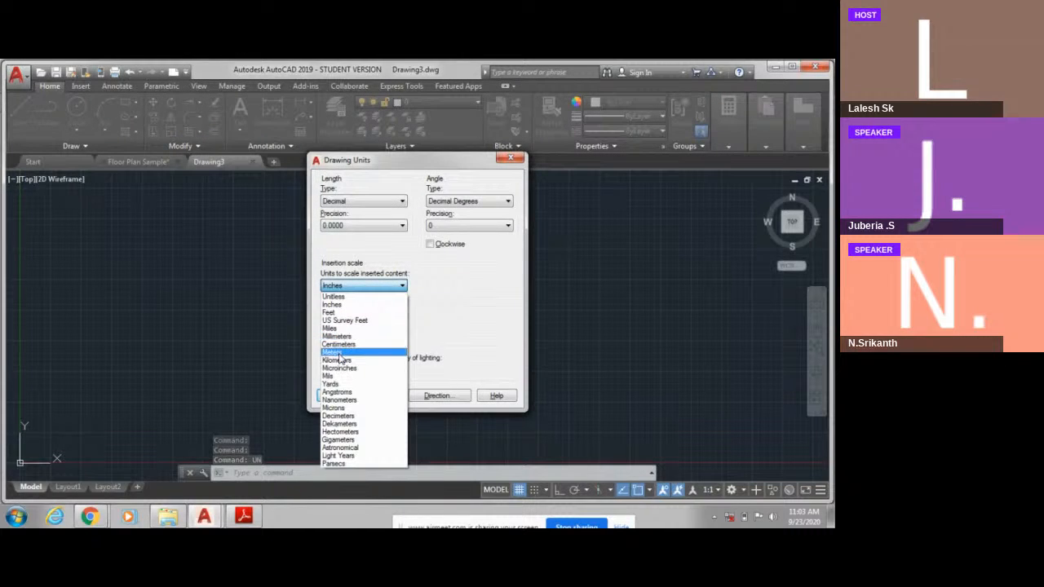
{"action": "left_click", "coordinate": [334, 352]}
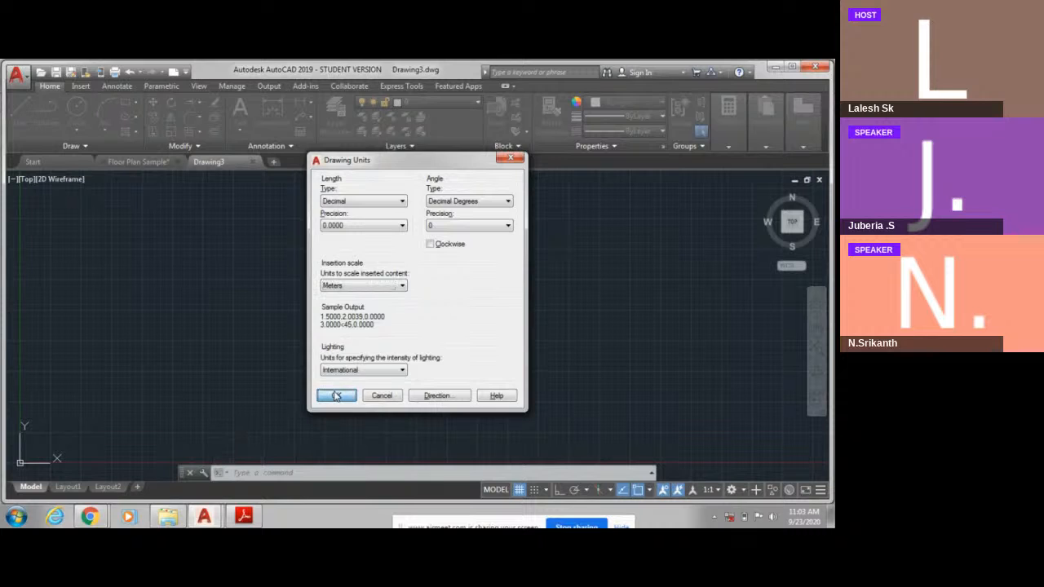
{"action": "left_click", "coordinate": [334, 396]}
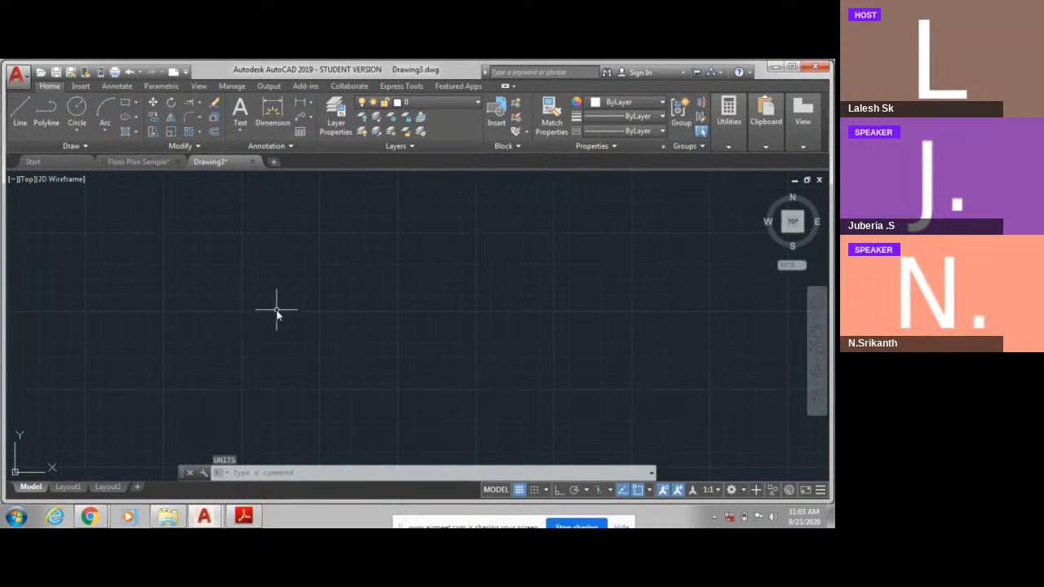
Step: Draw a vertical line 1 m long in the empty drawing, with Ortho mode on
{"action": "scroll", "coordinate": [277, 313], "scroll_direction": "up", "scroll_amount": 2}
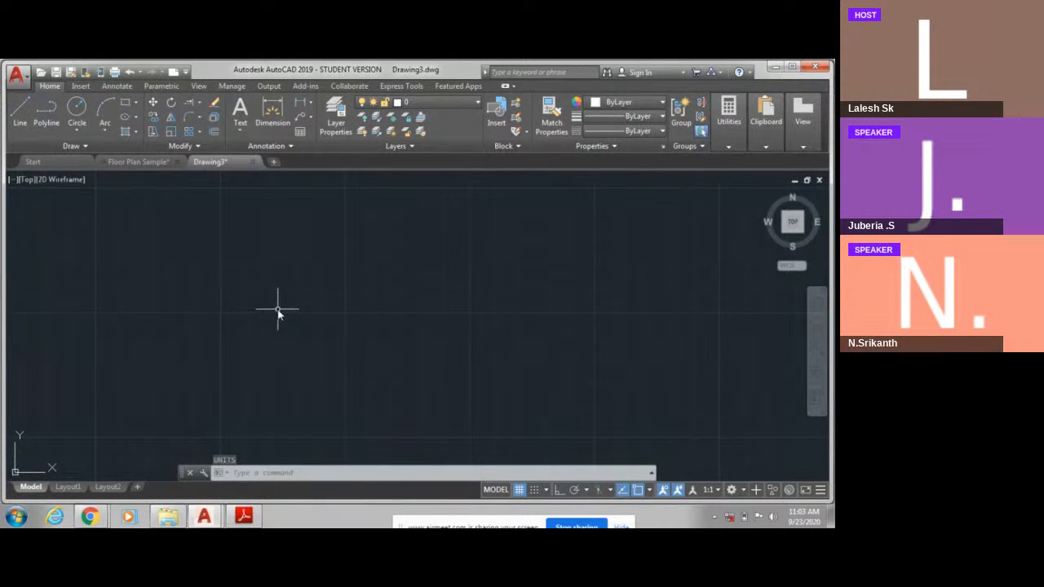
{"action": "type", "text": "L"}
{"action": "key", "text": "Return"}
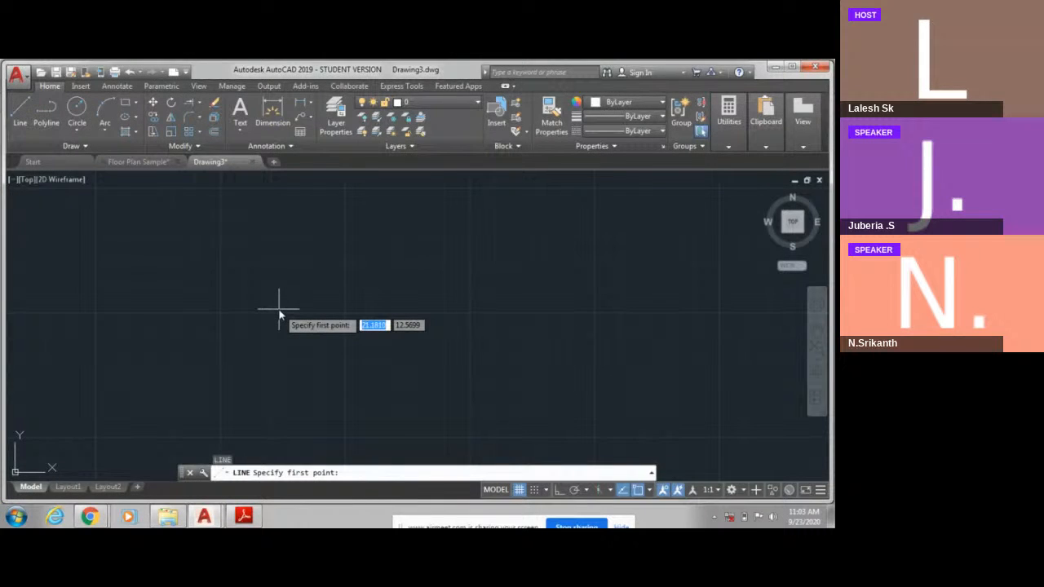
{"action": "left_click", "coordinate": [304, 343]}
{"action": "scroll", "coordinate": [307, 278], "scroll_direction": "up", "scroll_amount": 4}
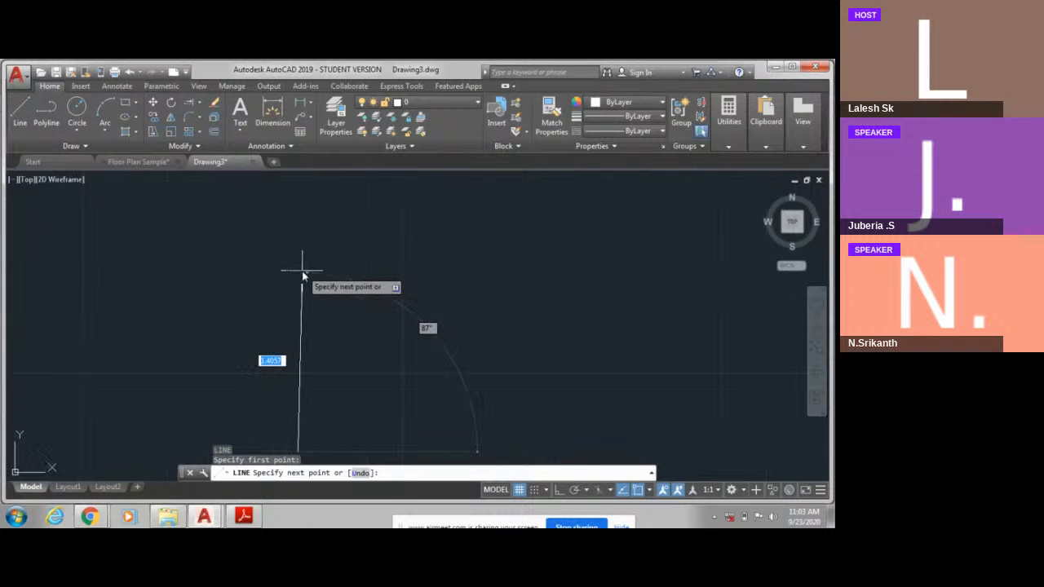
{"action": "key", "text": "F8"}
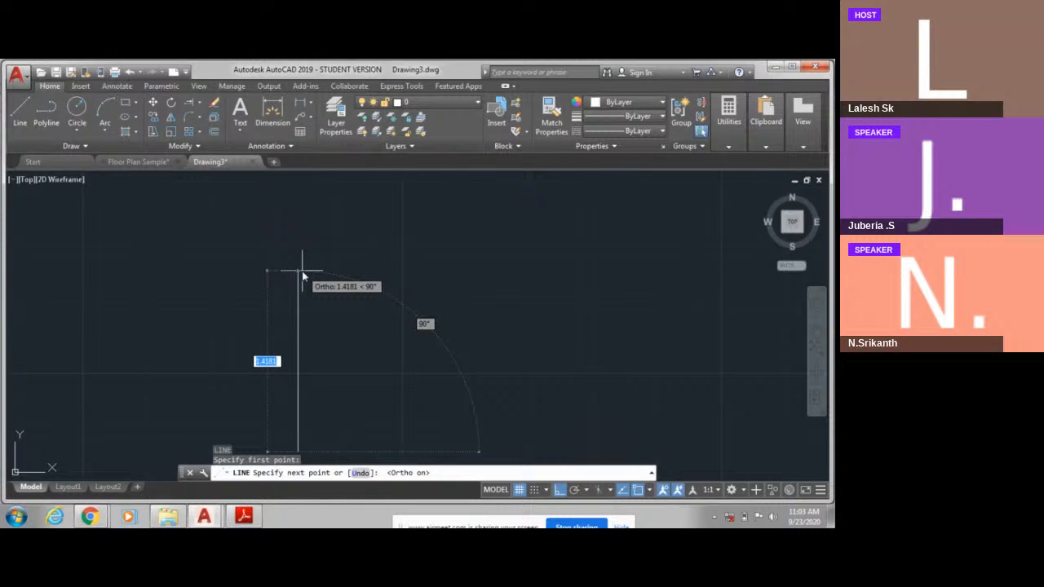
{"action": "type", "text": "1"}
{"action": "key", "text": "Return"}
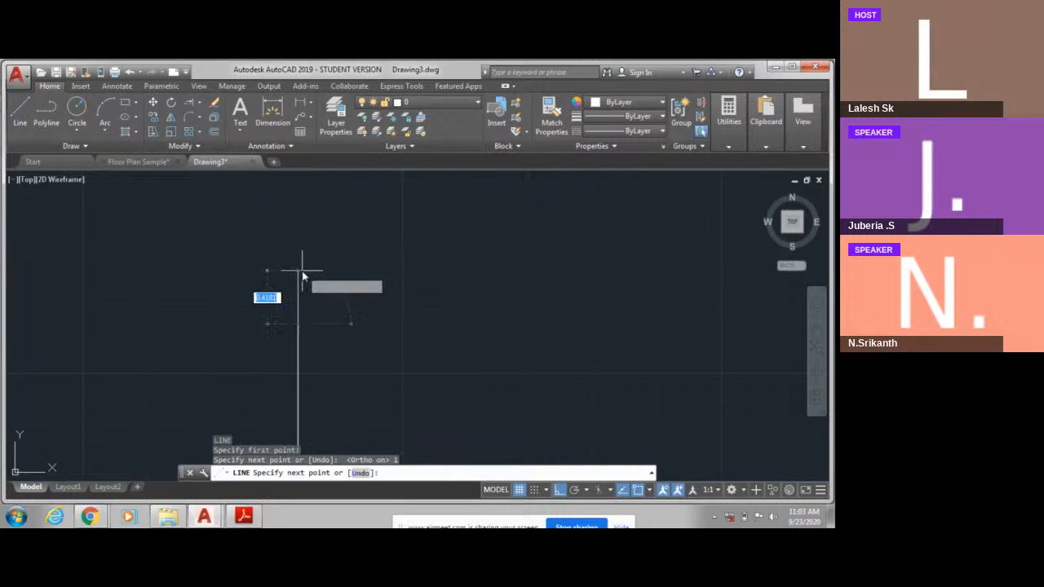
{"action": "key", "text": "Escape"}
Step: Offset the vertical line by 0.05 m to its right side
{"action": "middle_click_drag", "start_coordinate": [299, 323], "coordinate": [297, 209]}
{"action": "scroll", "coordinate": [286, 263], "scroll_direction": "up", "scroll_amount": 2}
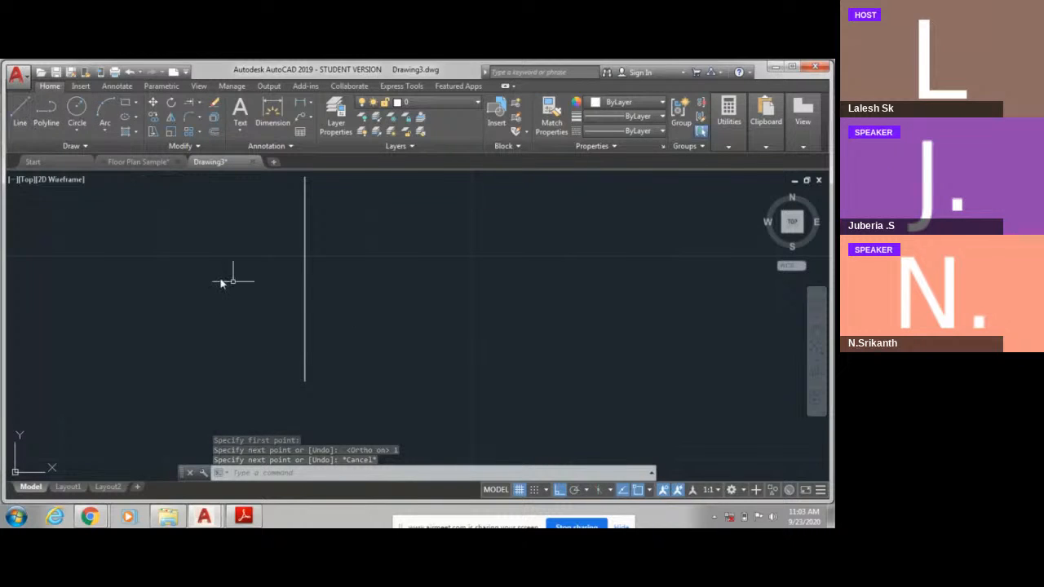
{"action": "left_click", "coordinate": [314, 291]}
{"action": "left_click", "coordinate": [253, 274]}
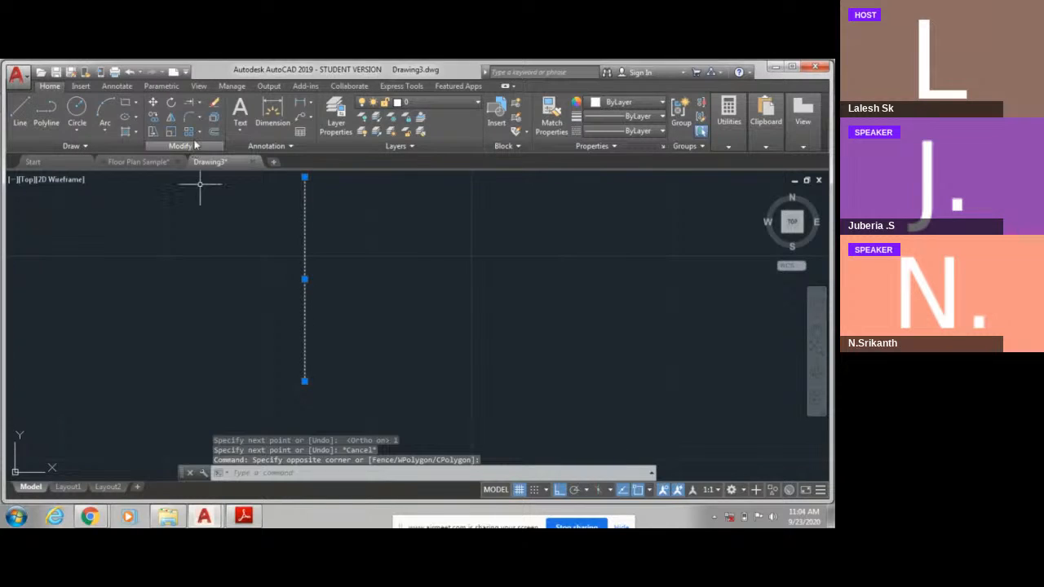
{"action": "left_click", "coordinate": [214, 131]}
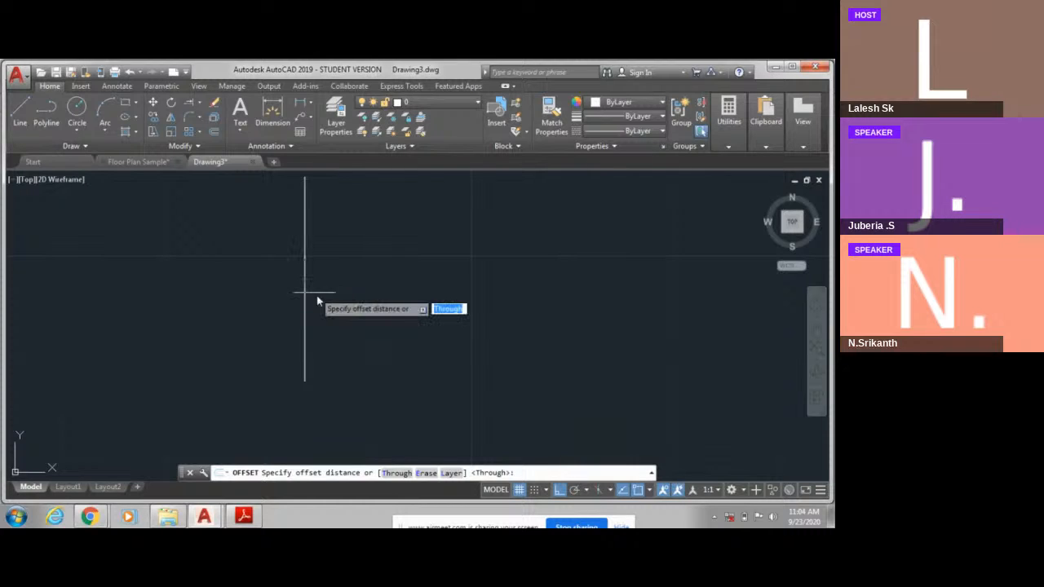
{"action": "left_click", "coordinate": [304, 281]}
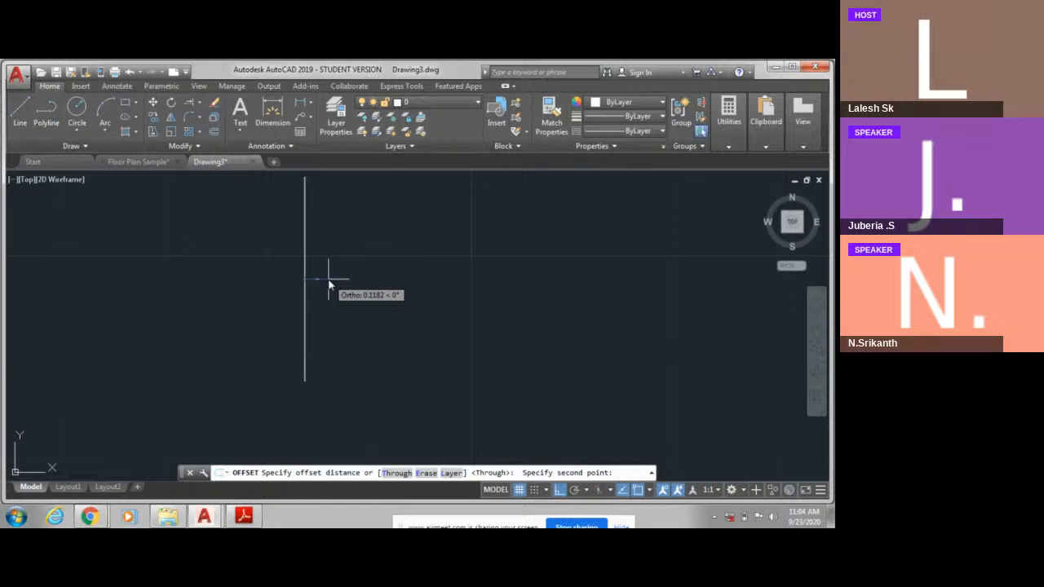
{"action": "type", "text": "50"}
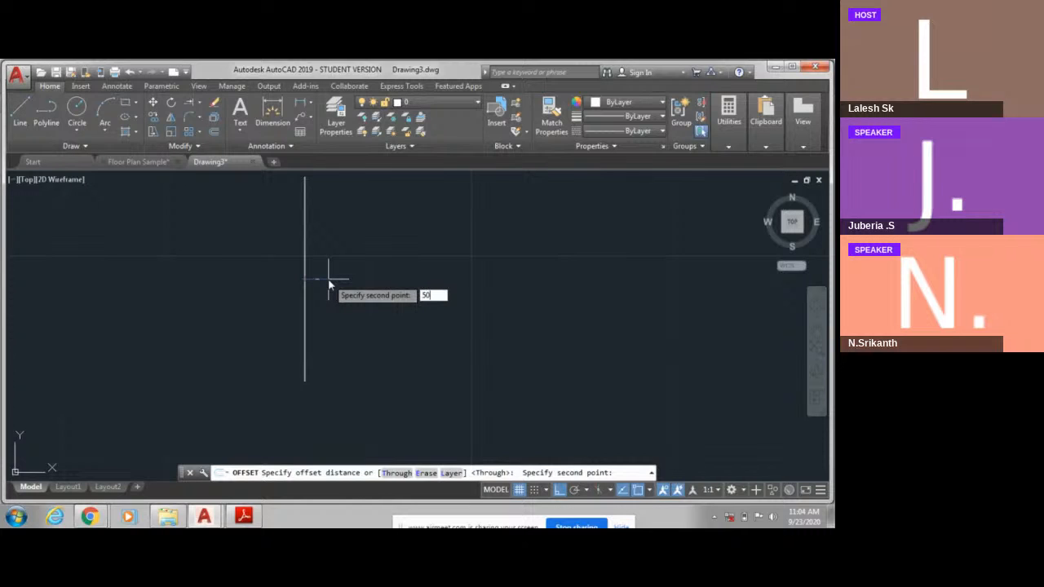
{"action": "key", "text": "BackSpace"}
{"action": "key", "text": "BackSpace"}
{"action": "type", "text": "0.05"}
{"action": "key", "text": "Return"}
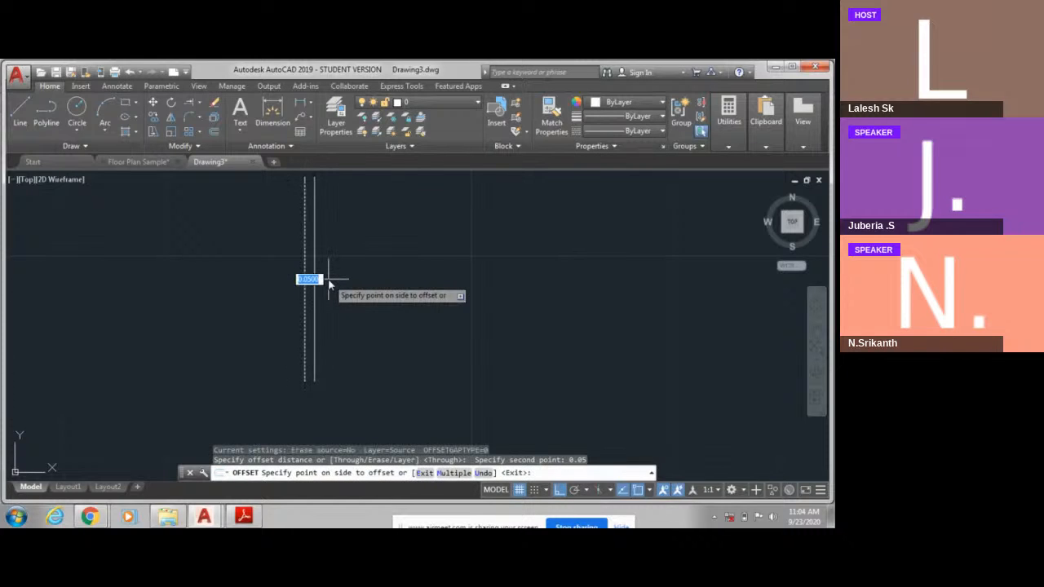
{"action": "left_click", "coordinate": [328, 281]}
{"action": "key", "text": "Escape"}
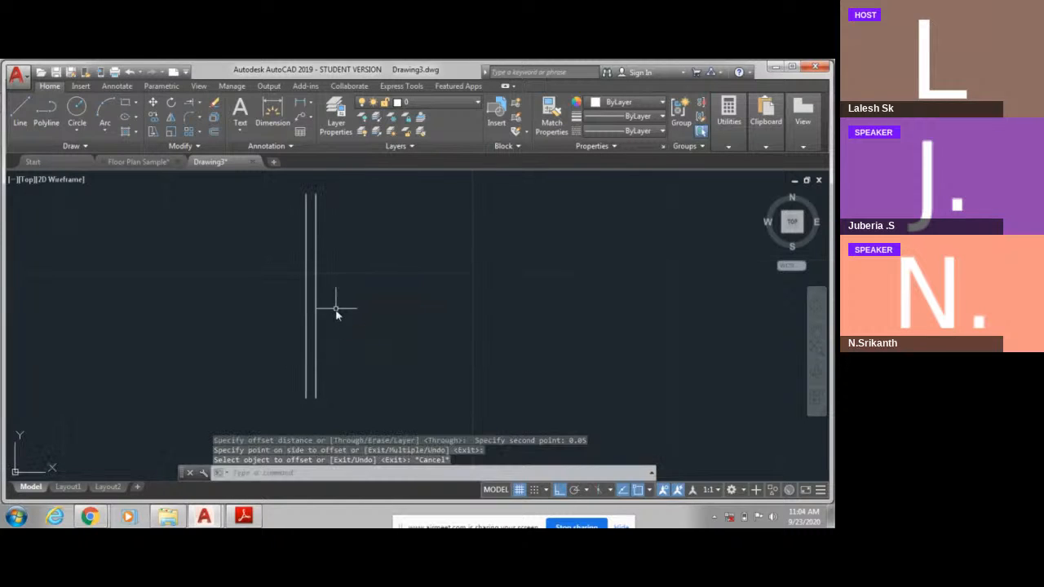
Step: Close the top of the two parallel vertical lines with a short horizontal line between their upper endpoints
{"action": "middle_click_drag", "start_coordinate": [297, 230], "coordinate": [275, 276]}
{"action": "left_click", "coordinate": [20, 114]}
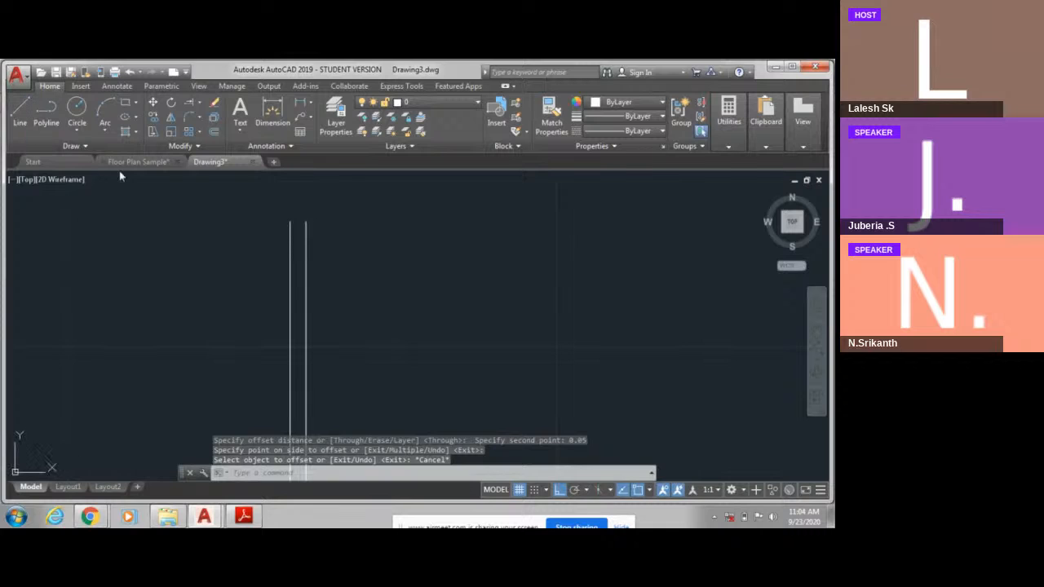
{"action": "scroll", "coordinate": [284, 227], "scroll_direction": "up", "scroll_amount": 2}
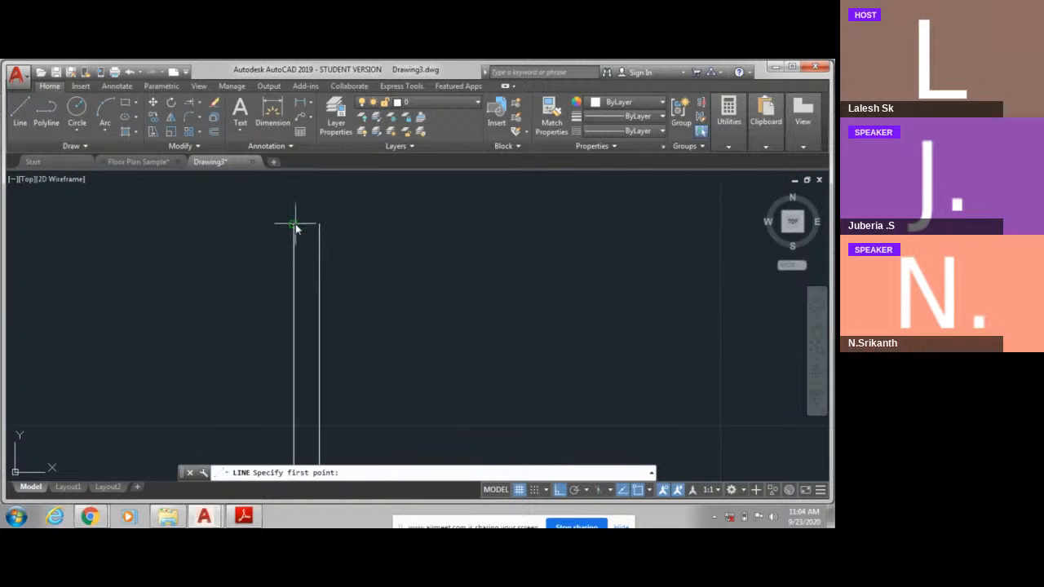
{"action": "left_click", "coordinate": [318, 225]}
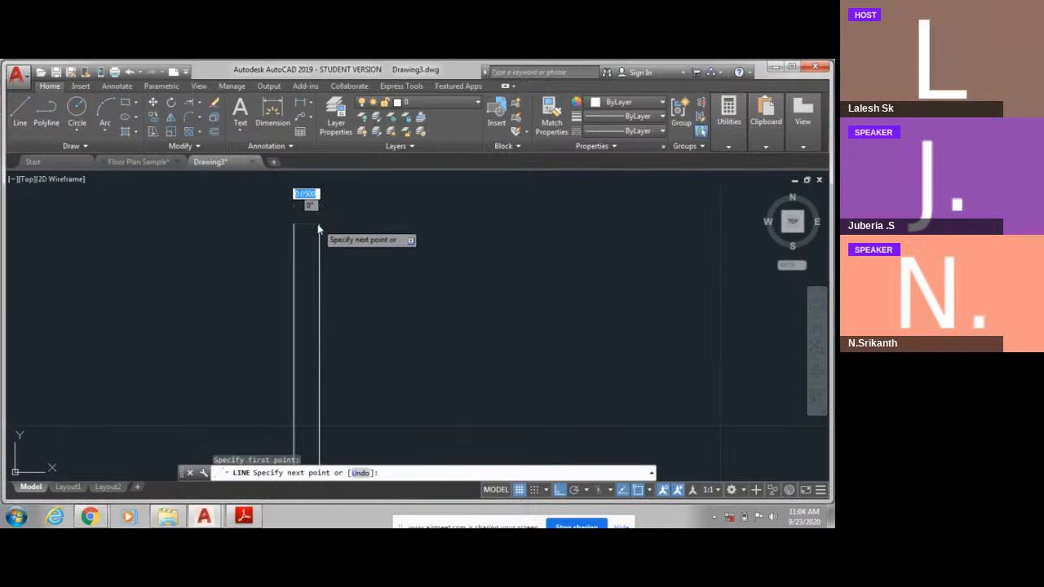
{"action": "left_click", "coordinate": [318, 226]}
{"action": "key", "text": "Escape"}
{"action": "mouse_move", "coordinate": [319, 229]}
{"action": "middle_mouse_down"}
{"action": "mouse_move", "coordinate": [310, 198]}
{"action": "mouse_move", "coordinate": [304, 227]}
{"action": "middle_mouse_up"}
{"action": "scroll", "coordinate": [305, 203], "scroll_direction": "down", "scroll_amount": 2}
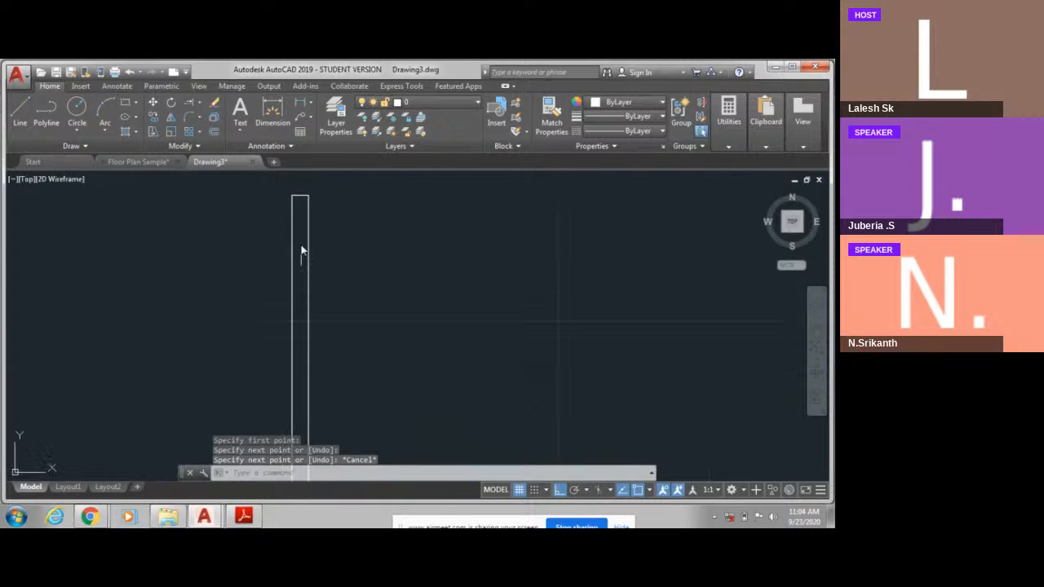
Step: Copy the short horizontal top line down to the lower endpoints of the two vertical lines
{"action": "middle_click_drag", "start_coordinate": [289, 293], "coordinate": [285, 231]}
{"action": "scroll", "coordinate": [285, 230], "scroll_direction": "down", "scroll_amount": 2}
{"action": "middle_click_drag", "start_coordinate": [286, 309], "coordinate": [298, 280]}
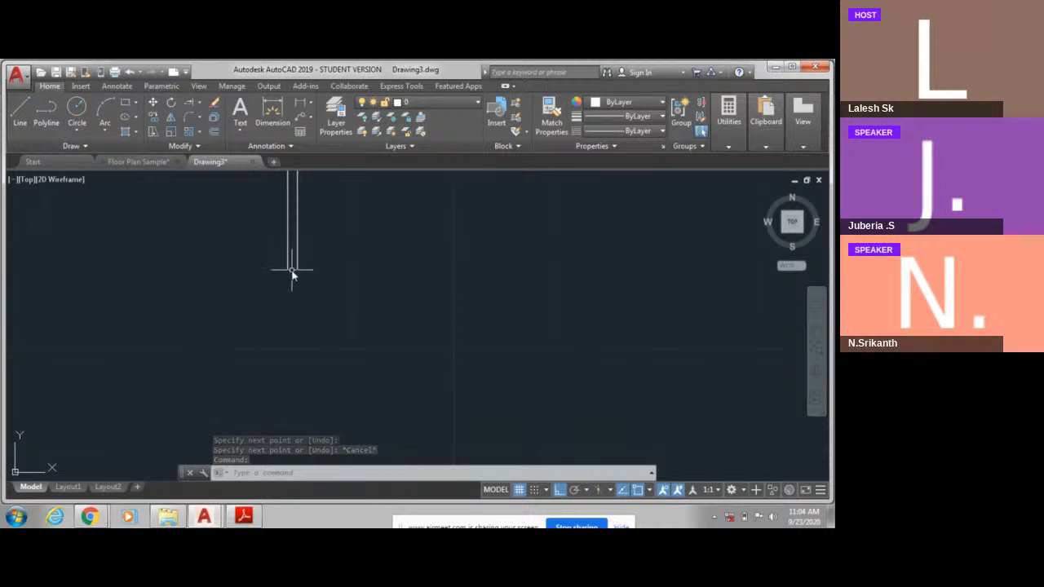
{"action": "middle_click_drag", "start_coordinate": [292, 266], "coordinate": [273, 347]}
{"action": "middle_click_drag", "start_coordinate": [235, 255], "coordinate": [239, 311]}
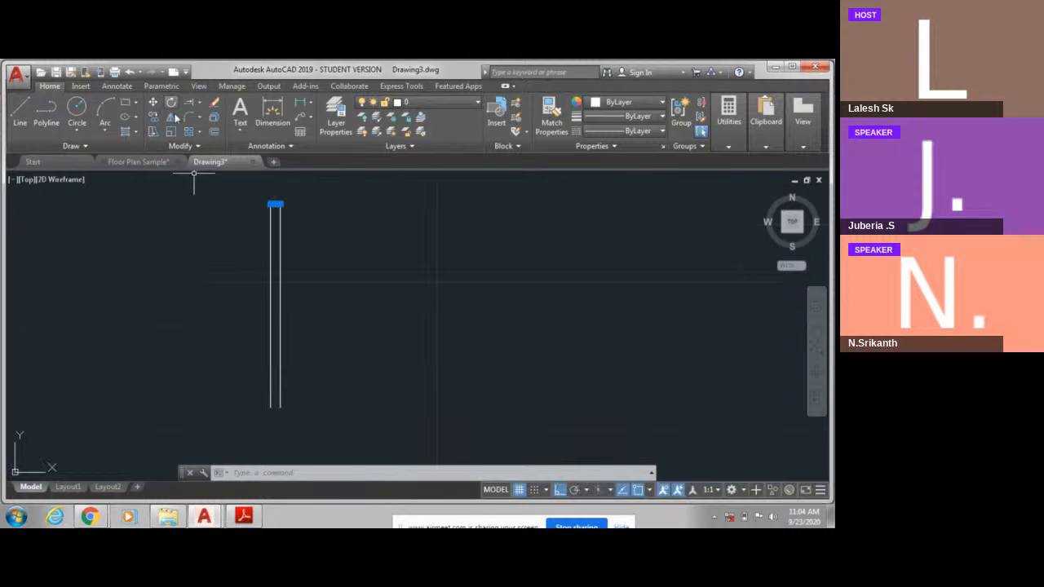
{"action": "left_click", "coordinate": [155, 118]}
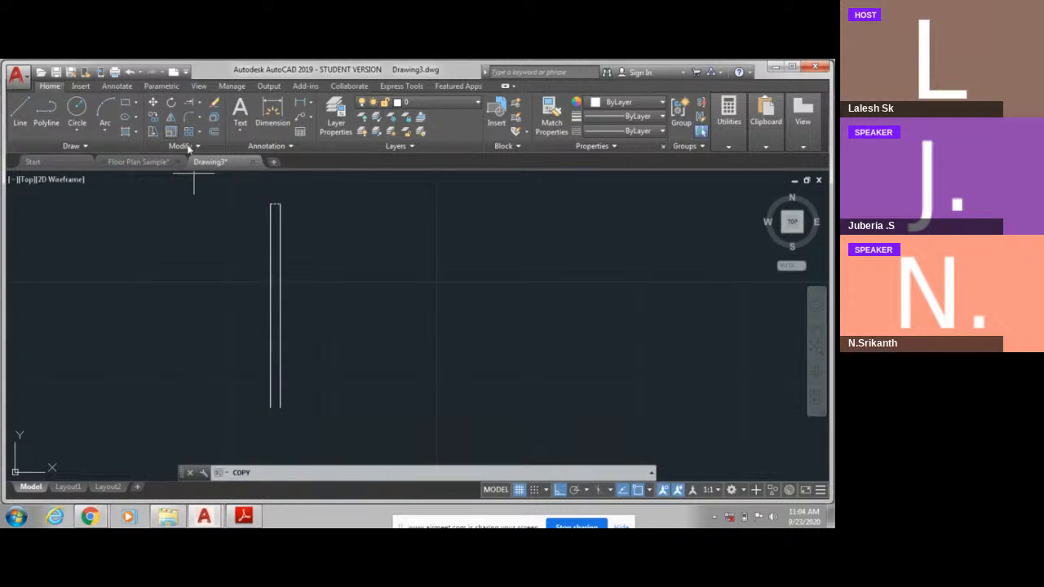
{"action": "left_click", "coordinate": [275, 204]}
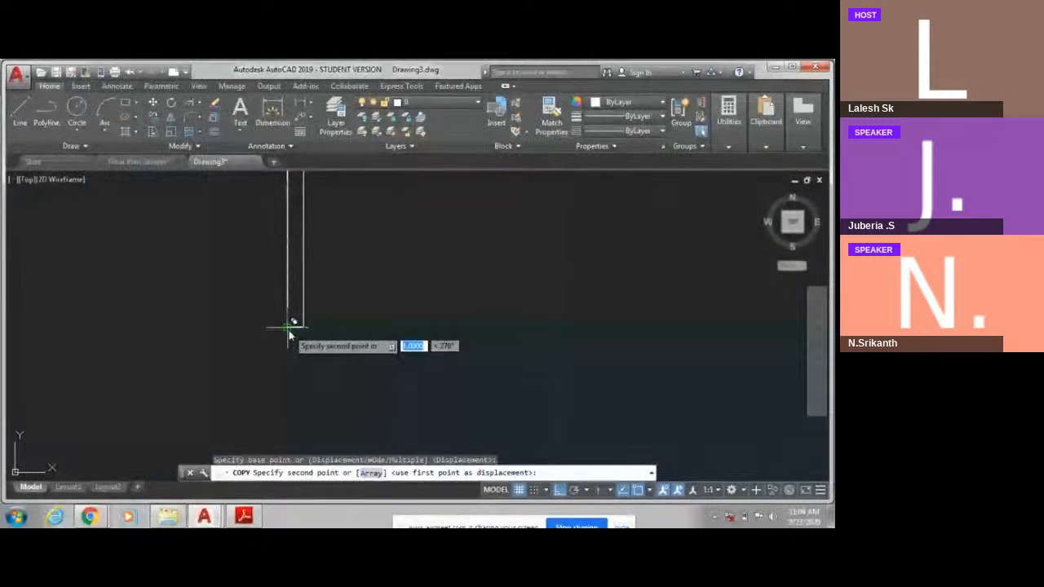
{"action": "key", "text": "Escape"}
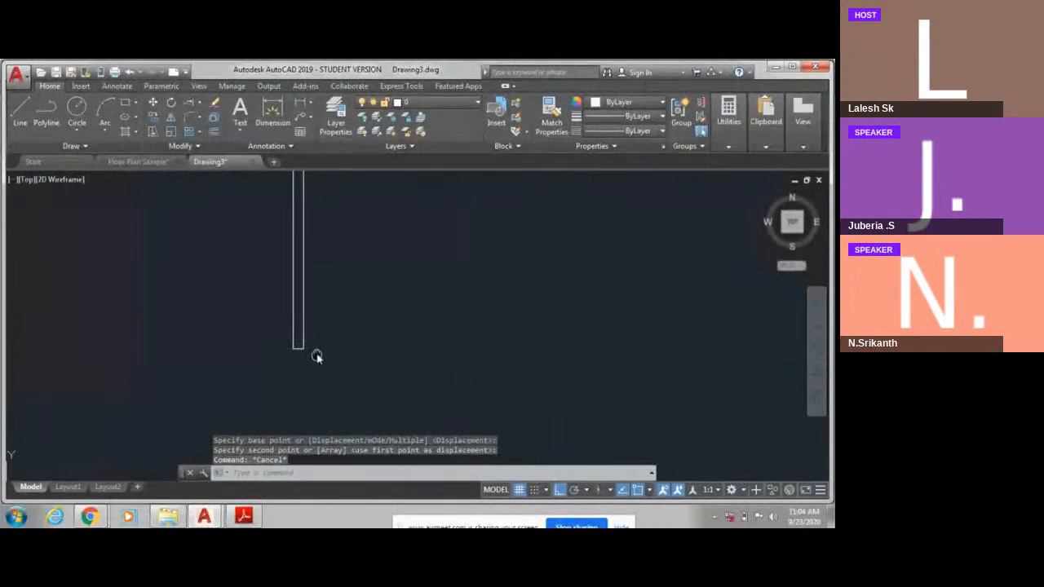
Step: Draw a horizontal line 0.1 m long to the left from the lower-left corner of the door leaf
{"action": "left_click", "coordinate": [25, 121]}
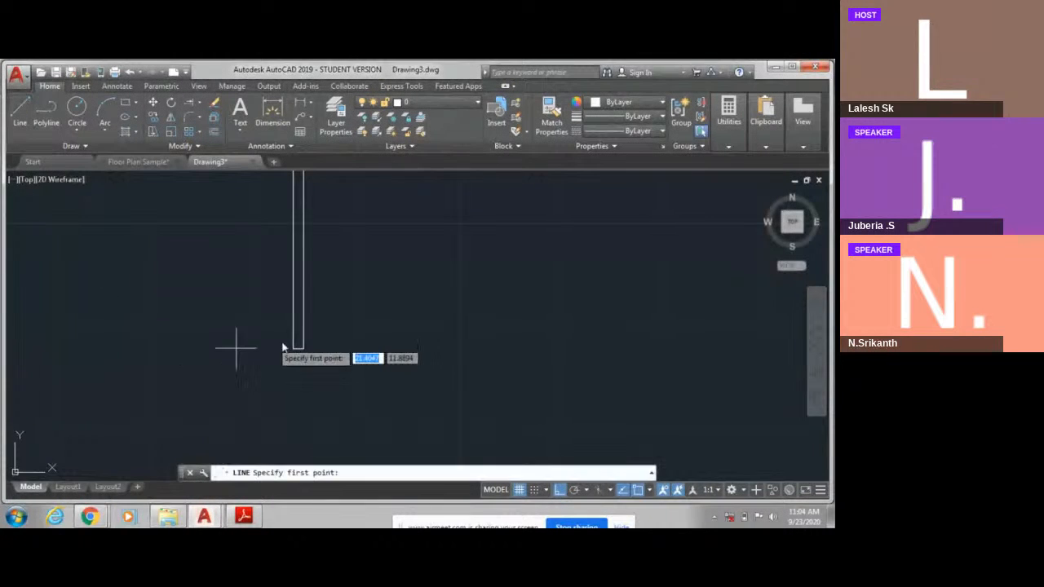
{"action": "left_click", "coordinate": [301, 349]}
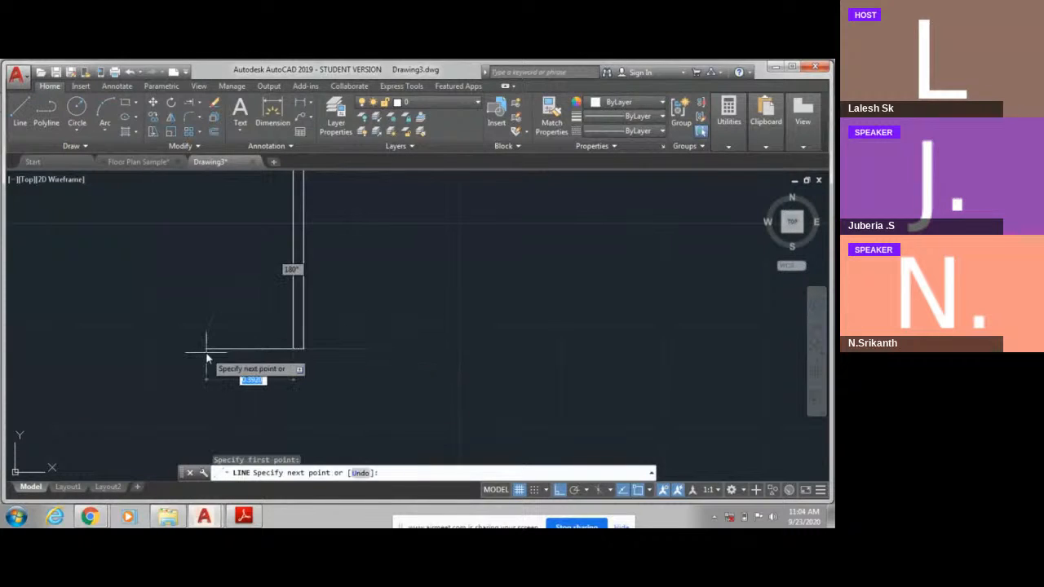
{"action": "type", "text": "1"}
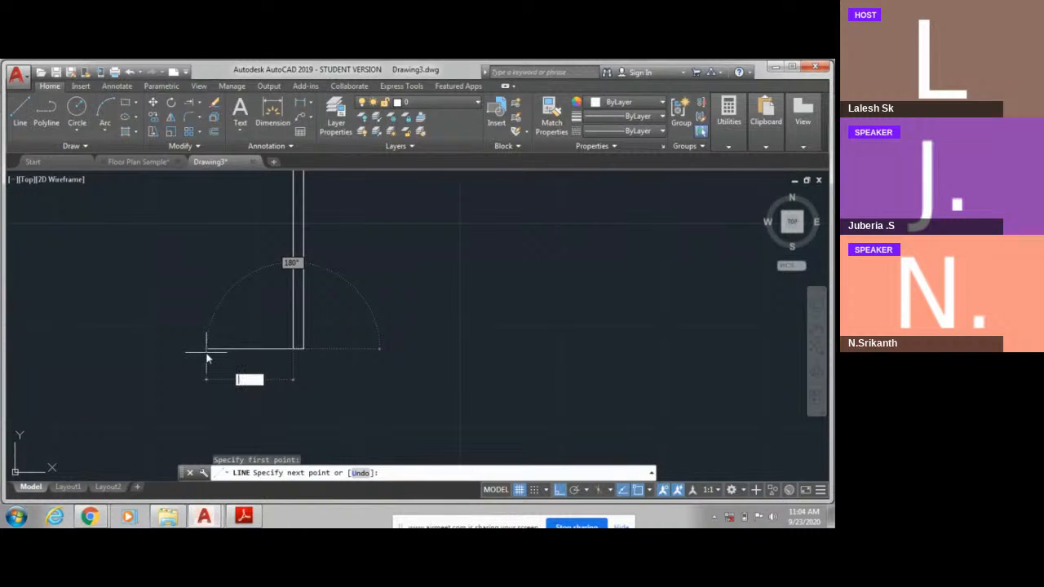
{"action": "type", "text": ".1"}
{"action": "key", "text": "Return"}
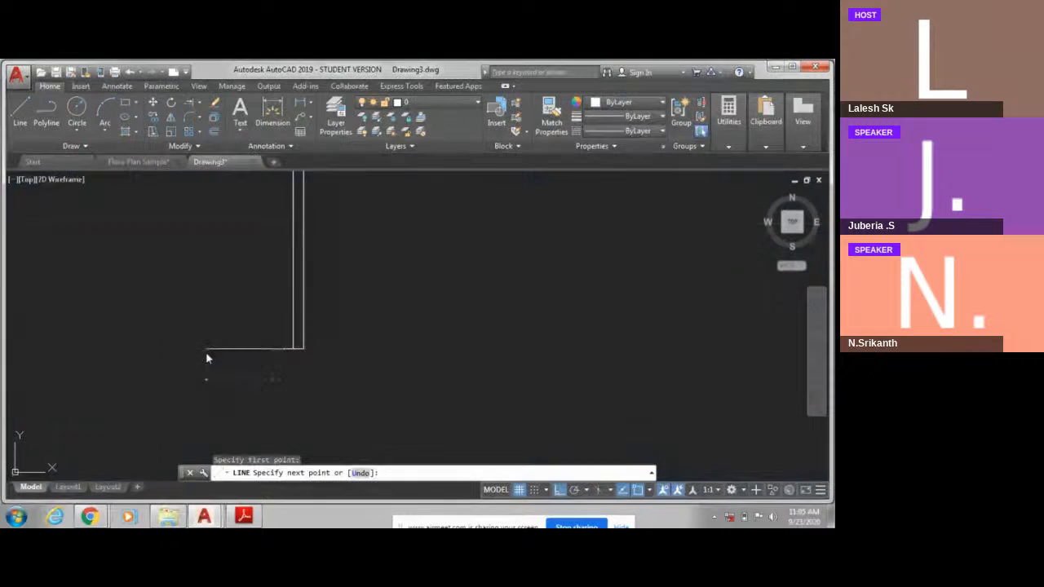
{"action": "key", "text": "Escape"}
{"action": "scroll", "coordinate": [334, 345], "scroll_direction": "down", "scroll_amount": 2}
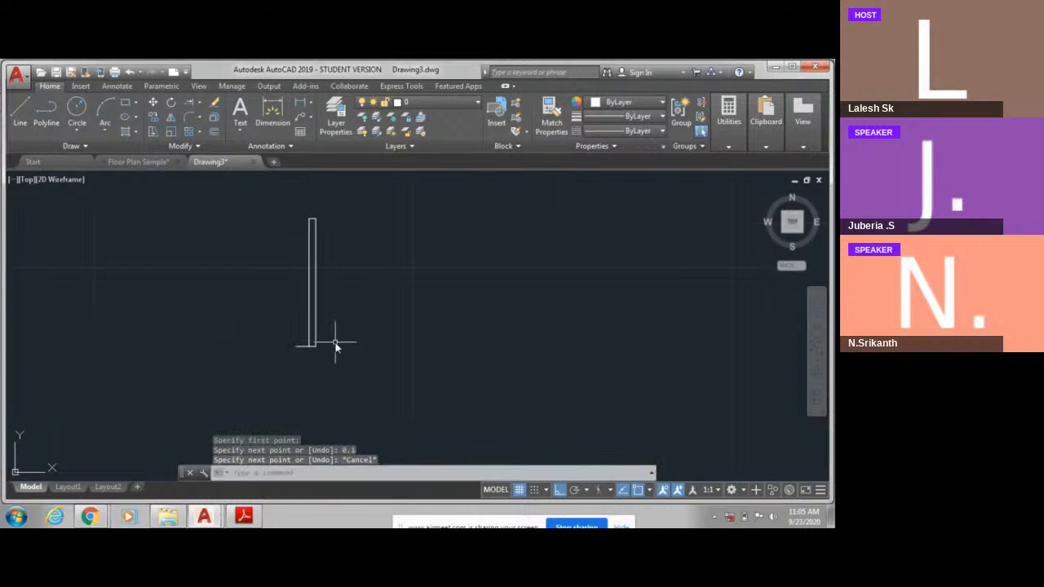
{"action": "scroll", "coordinate": [307, 361], "scroll_direction": "up", "scroll_amount": 2}
{"action": "middle_click_drag", "start_coordinate": [290, 374], "coordinate": [280, 402]}
{"action": "scroll", "coordinate": [276, 279], "scroll_direction": "down", "scroll_amount": 1}
{"action": "middle_click_drag", "start_coordinate": [284, 265], "coordinate": [272, 303]}
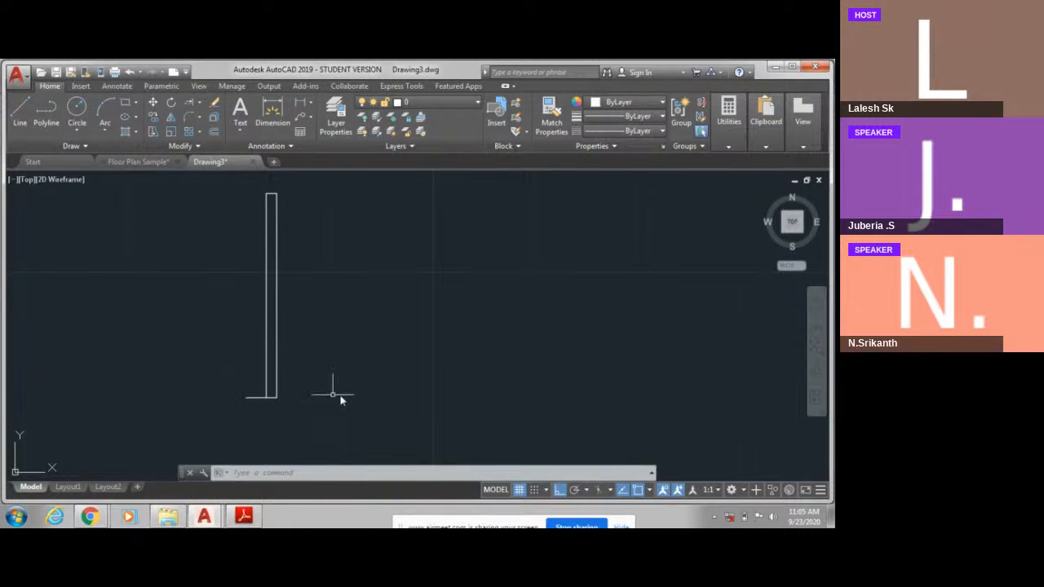
{"action": "left_click", "coordinate": [20, 112]}
{"action": "scroll", "coordinate": [291, 405], "scroll_direction": "up", "scroll_amount": 3}
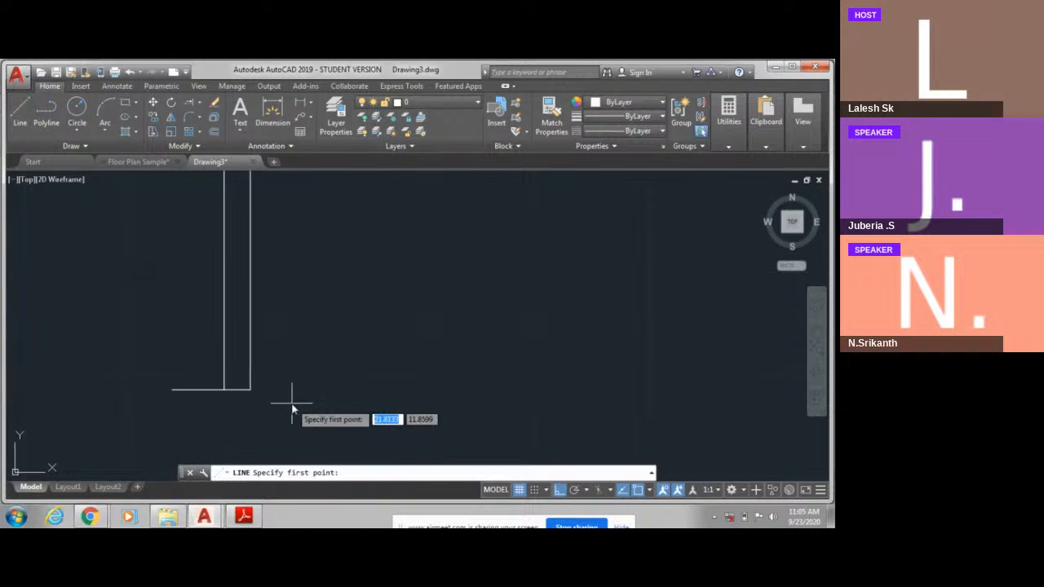
{"action": "left_click", "coordinate": [250, 391]}
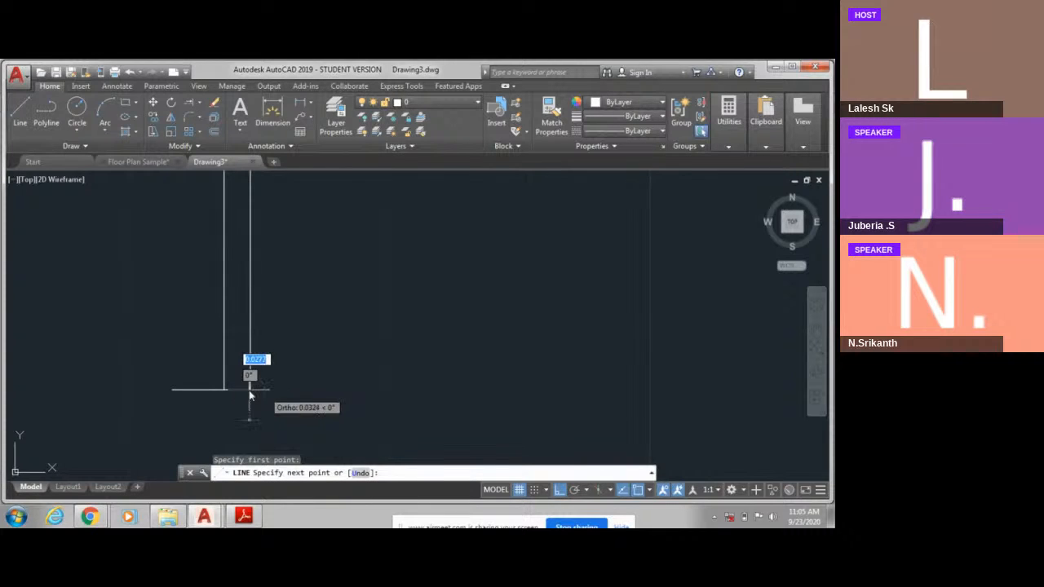
{"action": "key", "text": "Escape"}
Step: Draw a horizontal line 1 m long to the right from the lower-left corner of the door leaf
{"action": "left_click", "coordinate": [22, 120]}
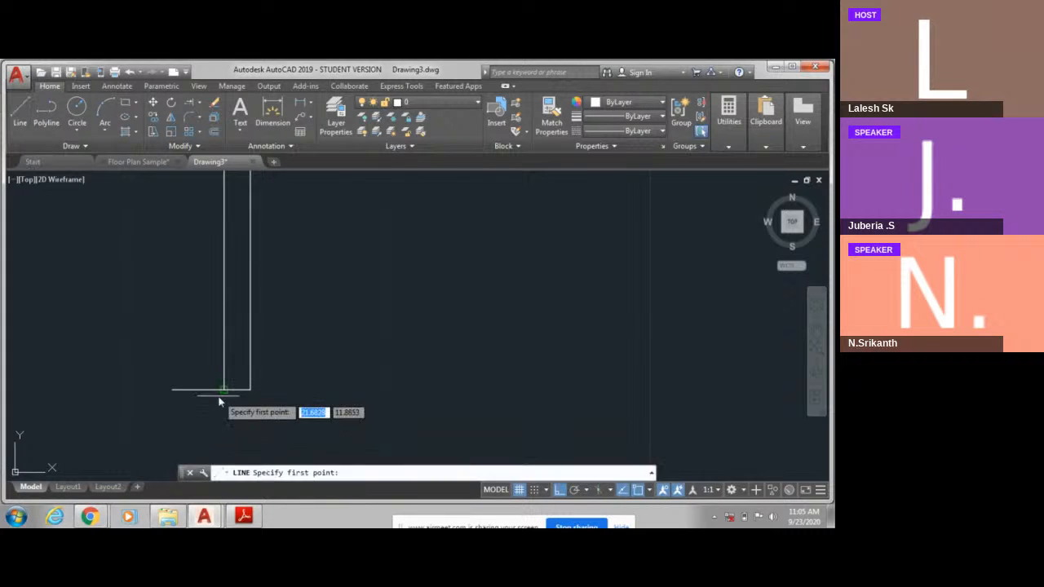
{"action": "left_click", "coordinate": [250, 391]}
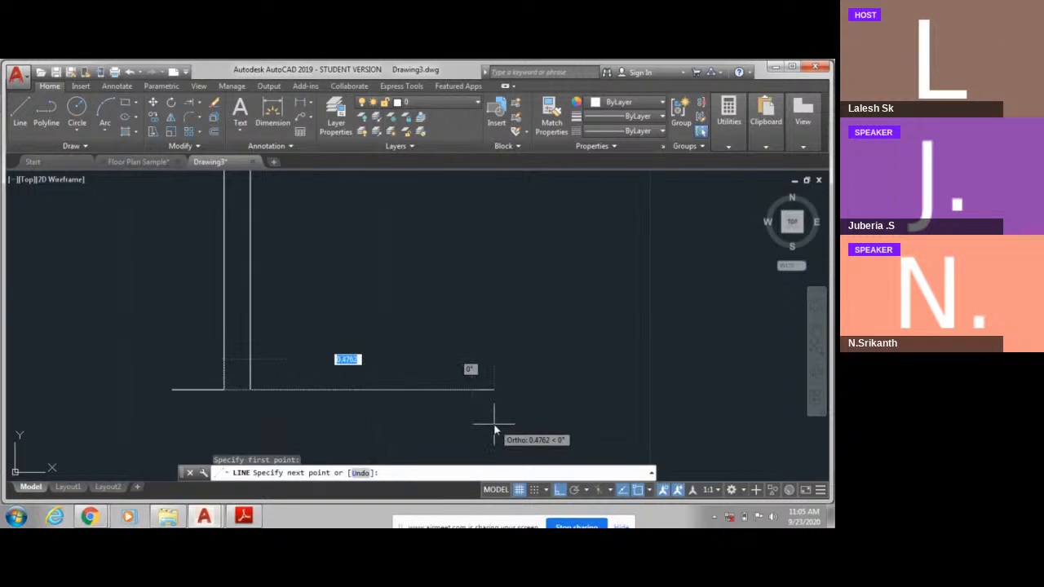
{"action": "type", "text": "1"}
{"action": "key", "text": "Return"}
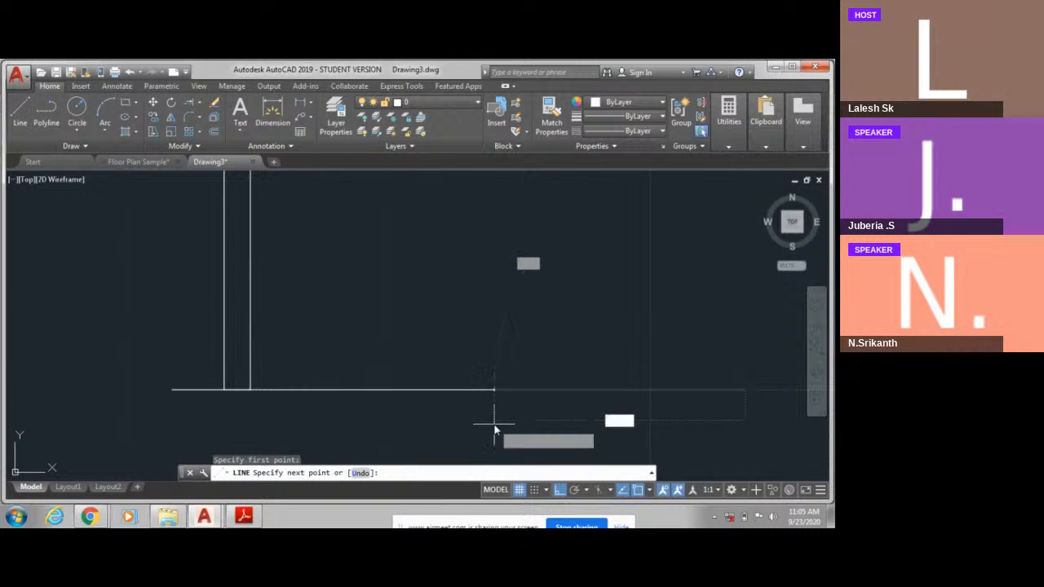
{"action": "key", "text": "Escape"}
{"action": "scroll", "coordinate": [430, 390], "scroll_direction": "down", "scroll_amount": 4}
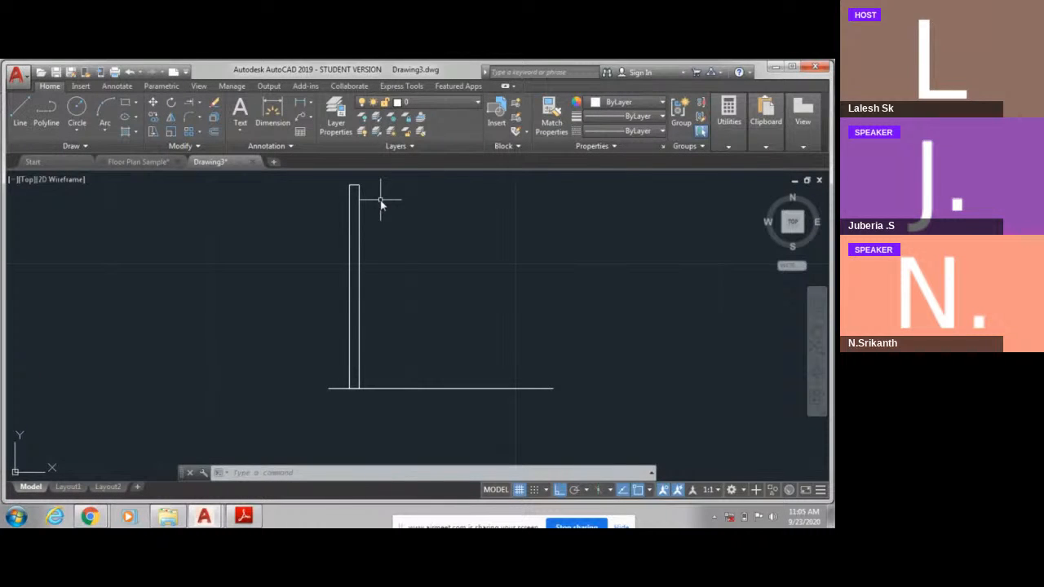
Step: Draw the door swing as a Start, Center, End arc from the leaf's upper-right corner, centred on its lower-right corner, ending toward the horizontal line's right end
{"action": "left_click", "coordinate": [102, 131]}
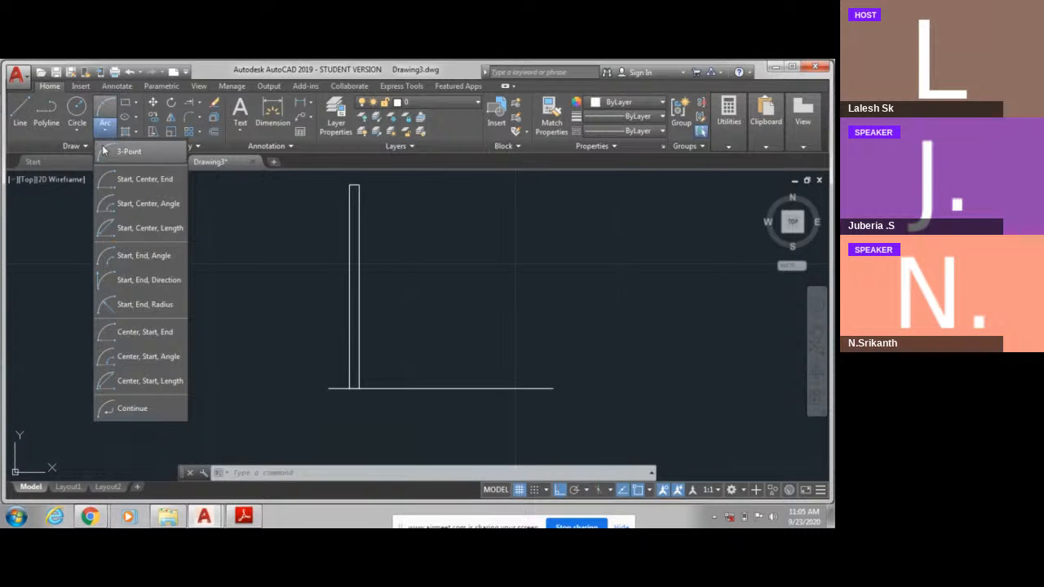
{"action": "left_click", "coordinate": [131, 180]}
{"action": "middle_click_drag", "start_coordinate": [374, 254], "coordinate": [344, 263]}
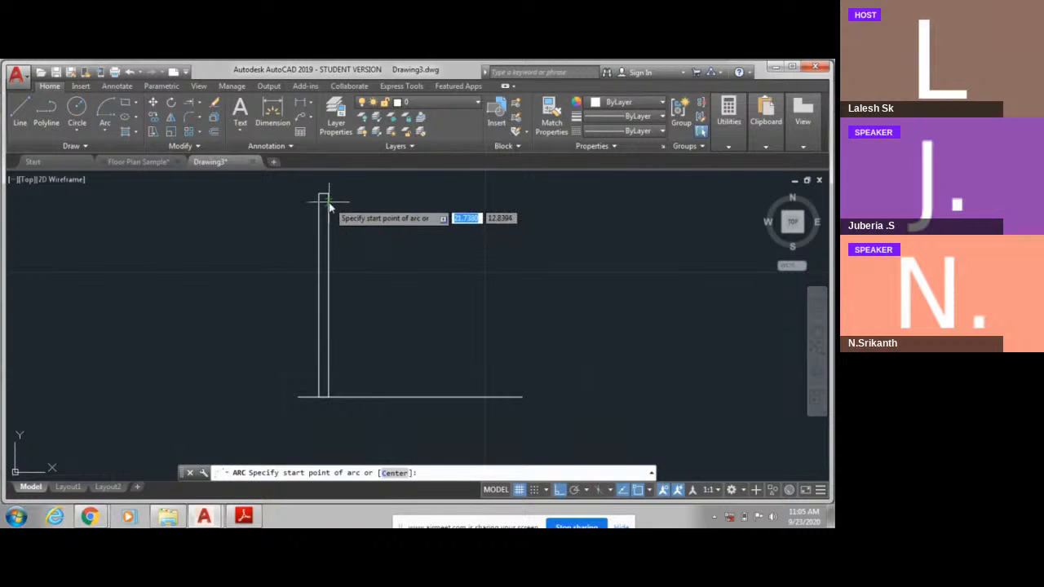
{"action": "scroll", "coordinate": [329, 208], "scroll_direction": "up", "scroll_amount": 1}
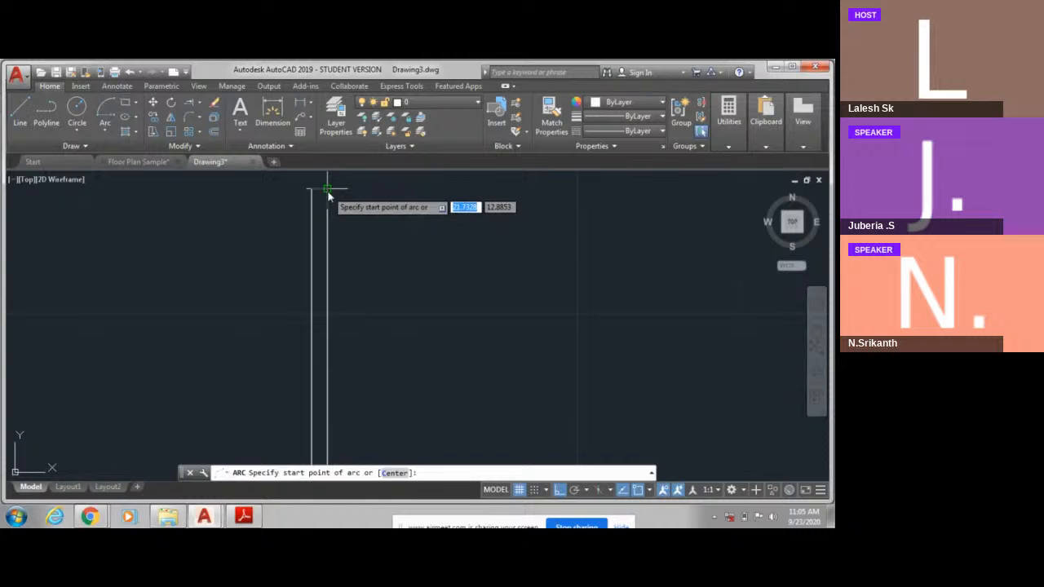
{"action": "left_click", "coordinate": [327, 190]}
{"action": "middle_click_drag", "start_coordinate": [331, 285], "coordinate": [308, 263]}
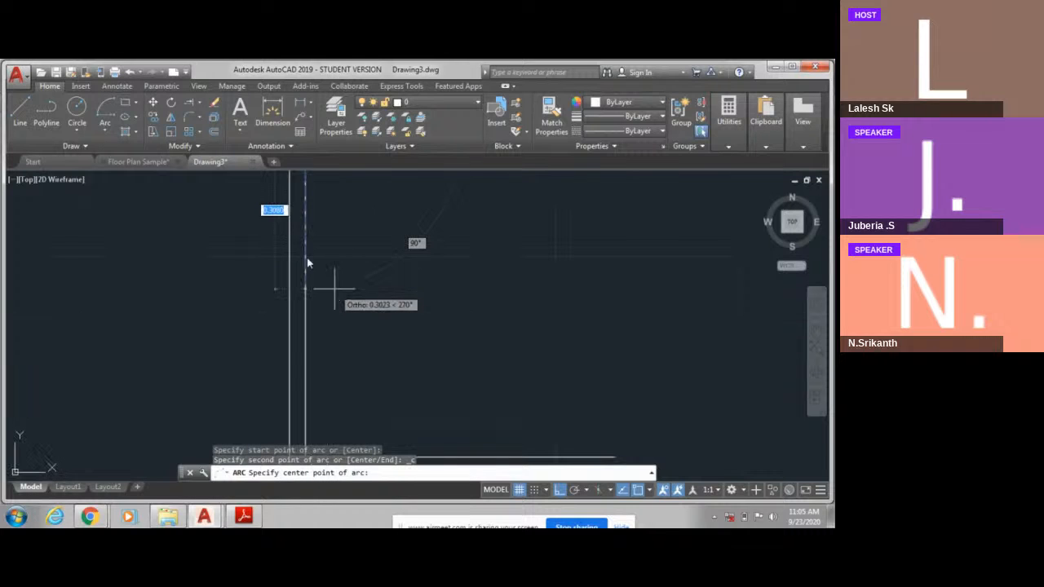
{"action": "middle_click_drag", "start_coordinate": [307, 308], "coordinate": [280, 212]}
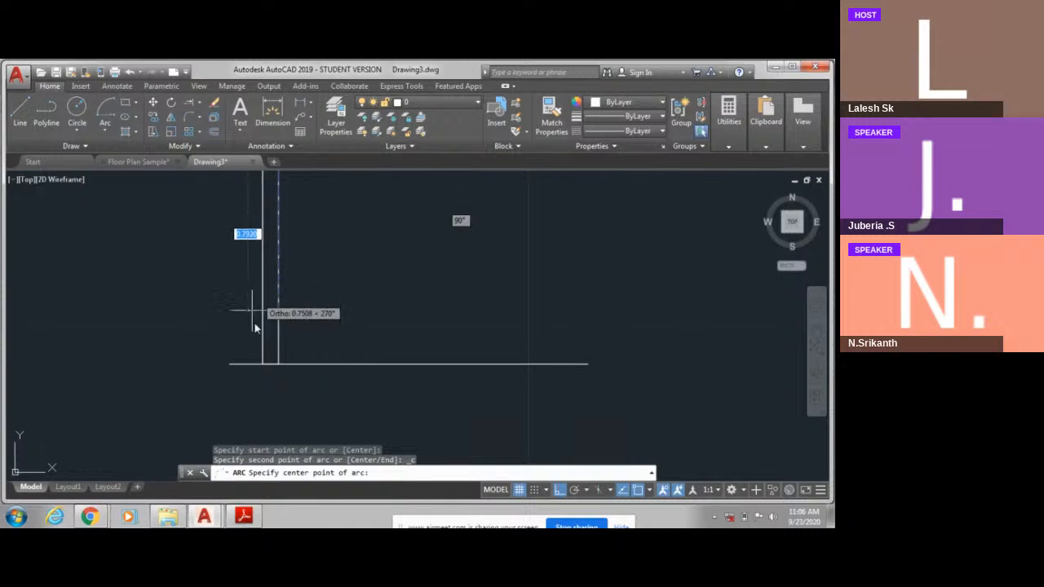
{"action": "left_click", "coordinate": [278, 365]}
{"action": "scroll", "coordinate": [588, 367], "scroll_direction": "down", "scroll_amount": 2}
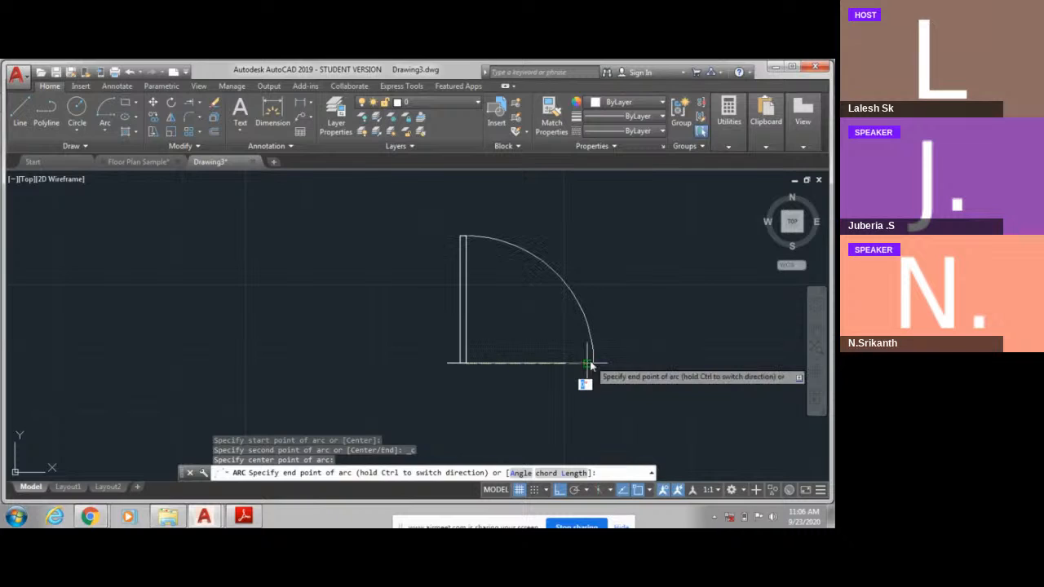
{"action": "left_click", "coordinate": [590, 365]}
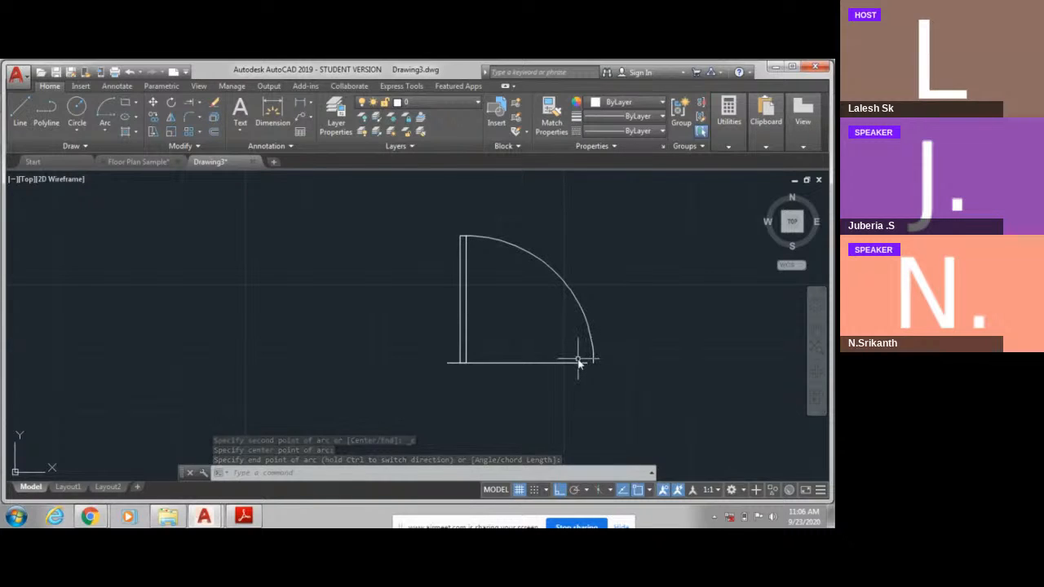
Step: Extend the right end of the 1 m horizontal line to meet the arc's lower end
{"action": "type", "text": "ex"}
{"action": "key", "text": "Return"}
{"action": "key", "text": "Return"}
{"action": "left_click", "coordinate": [570, 367]}
{"action": "left_click", "coordinate": [573, 368]}
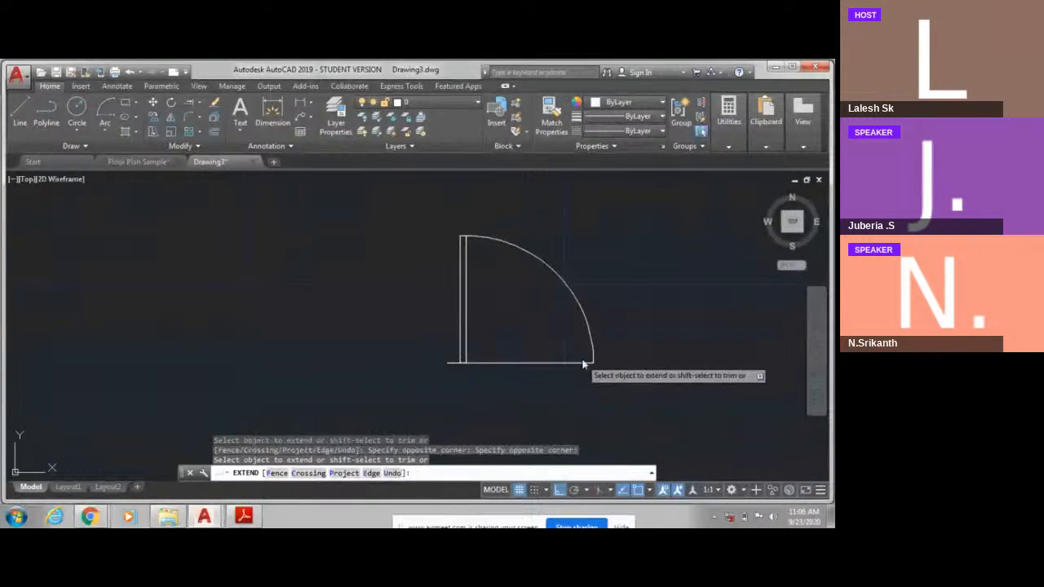
{"action": "key", "text": "Escape"}
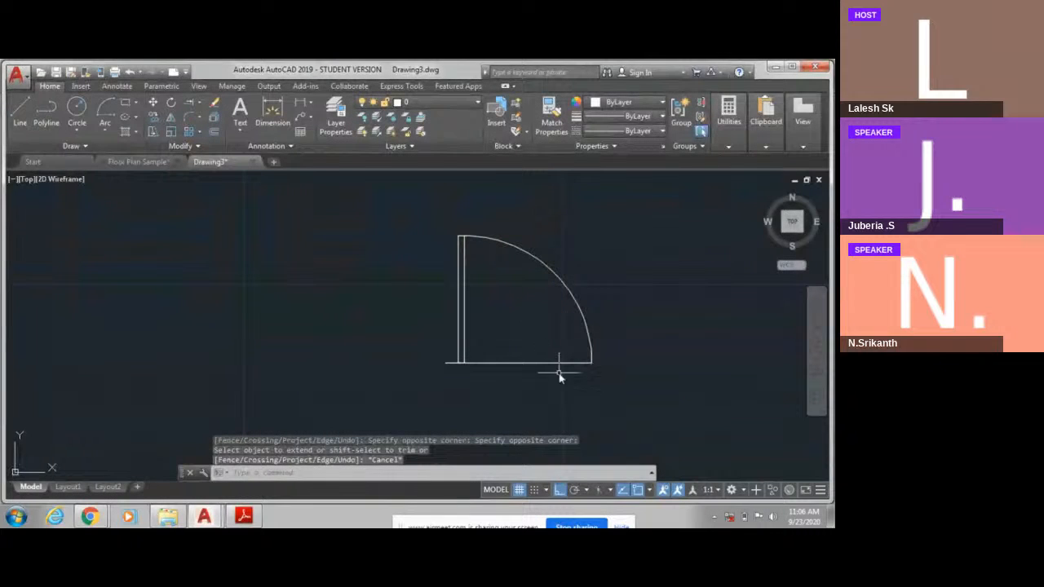
Step: Delete the long horizontal line between the door leaf and the arc's lower end
{"action": "left_click", "coordinate": [571, 368]}
{"action": "left_click", "coordinate": [525, 329]}
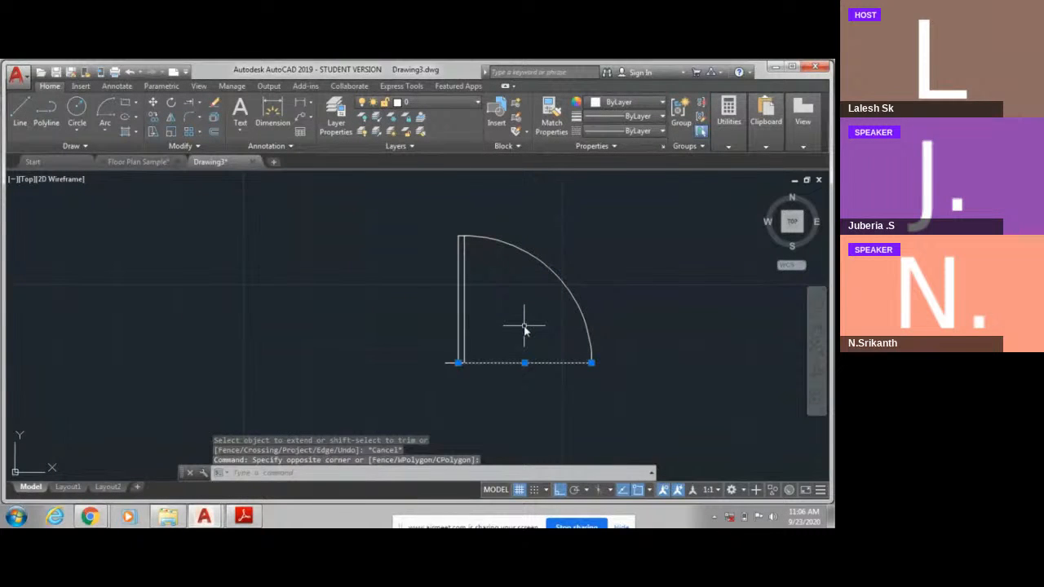
{"action": "key", "text": "Delete"}
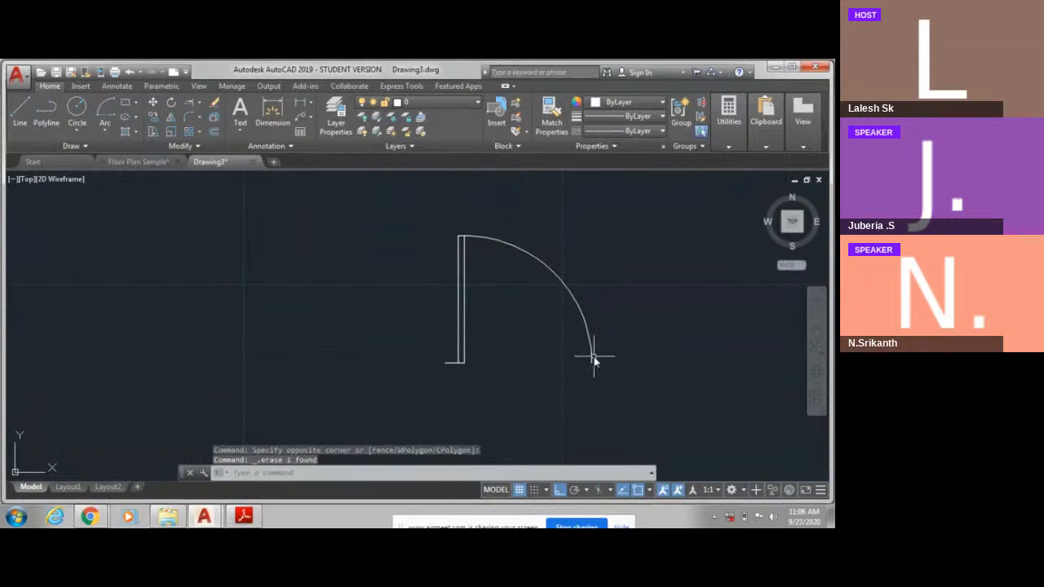
{"action": "scroll", "coordinate": [592, 359], "scroll_direction": "up", "scroll_amount": 2}
{"action": "type", "text": "l"}
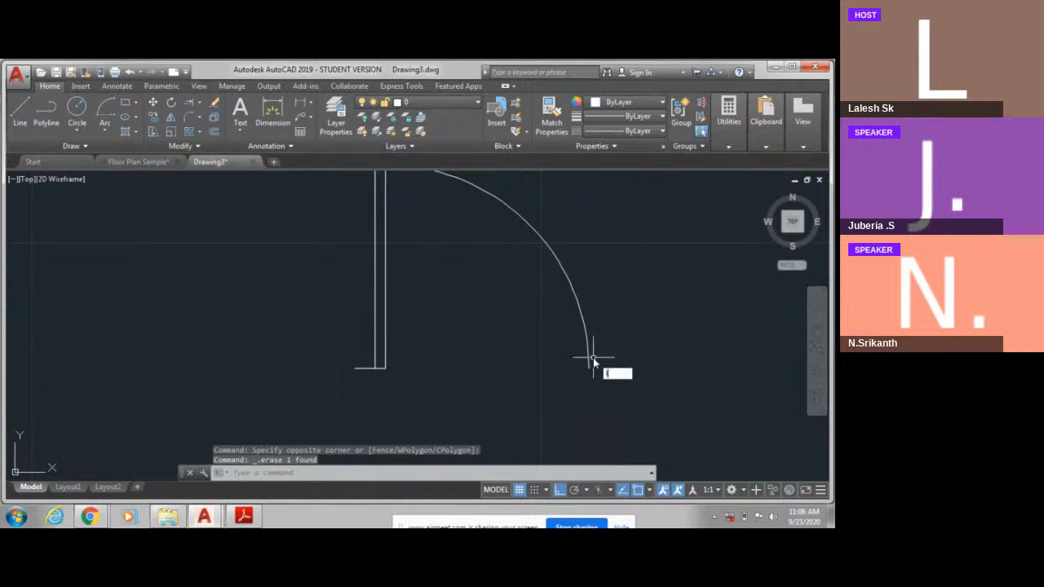
{"action": "key", "text": "Return"}
{"action": "scroll", "coordinate": [592, 362], "scroll_direction": "down", "scroll_amount": 4}
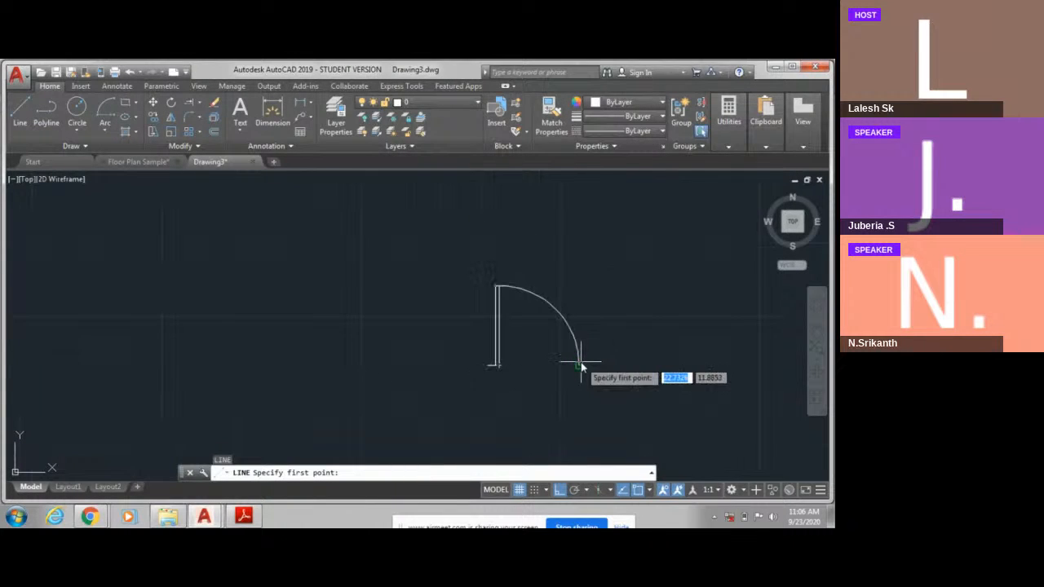
{"action": "key", "text": "Escape"}
{"action": "scroll", "coordinate": [576, 352], "scroll_direction": "up", "scroll_amount": 2}
{"action": "left_click", "coordinate": [548, 343]}
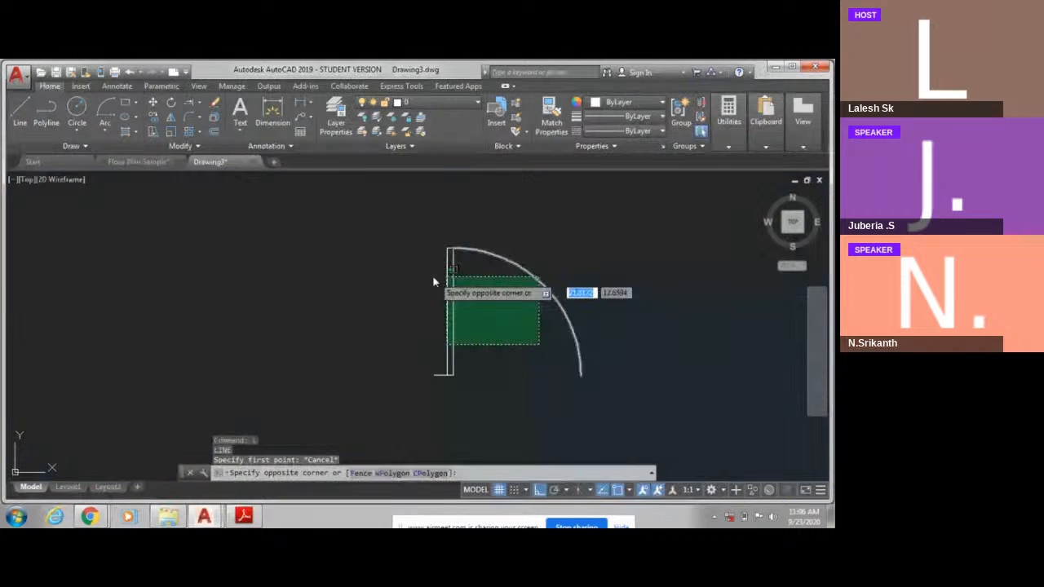
{"action": "left_click", "coordinate": [435, 282]}
{"action": "scroll", "coordinate": [530, 318], "scroll_direction": "up", "scroll_amount": 2}
{"action": "key", "text": "Escape"}
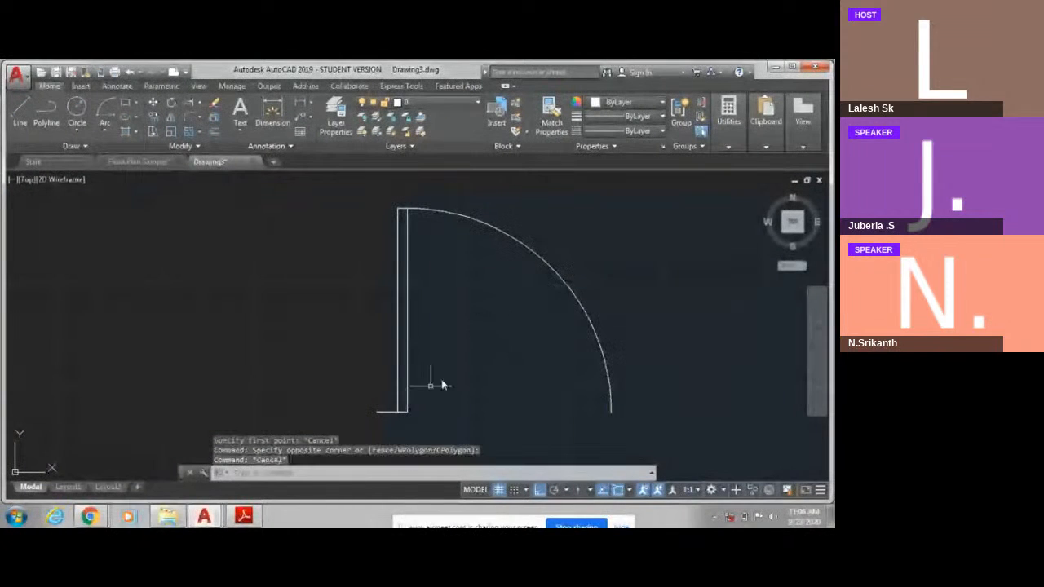
{"action": "key", "text": "Escape"}
{"action": "left_click", "coordinate": [405, 346]}
{"action": "left_click", "coordinate": [367, 310]}
{"action": "left_click", "coordinate": [527, 240]}
{"action": "left_click", "coordinate": [489, 255]}
{"action": "key", "text": "Escape"}
{"action": "scroll", "coordinate": [490, 255], "scroll_direction": "down", "scroll_amount": 2}
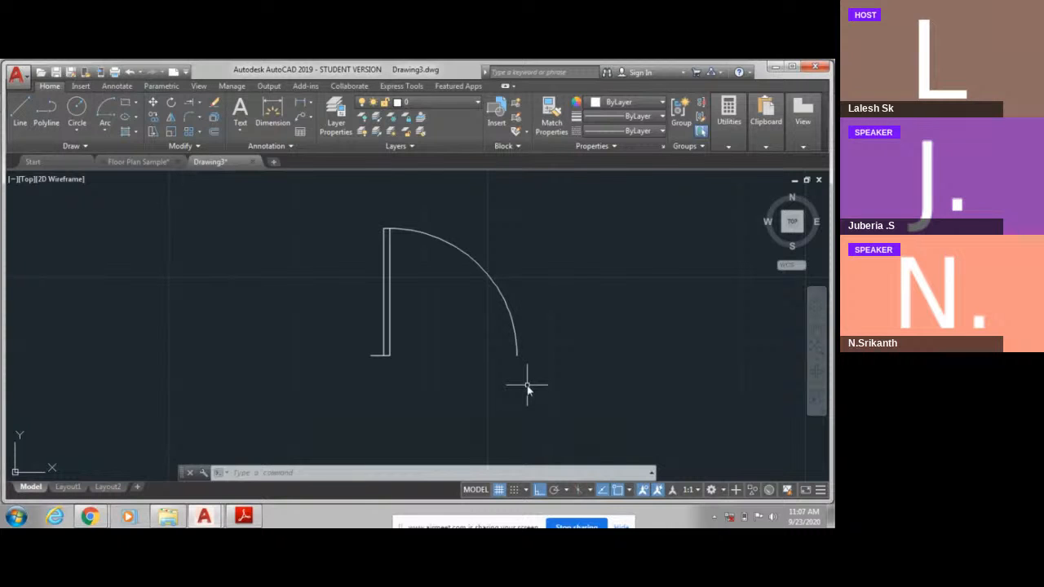
Step: Start a block definition for the door drawing and name it door
{"action": "type", "text": "B"}
{"action": "key", "text": "Return"}
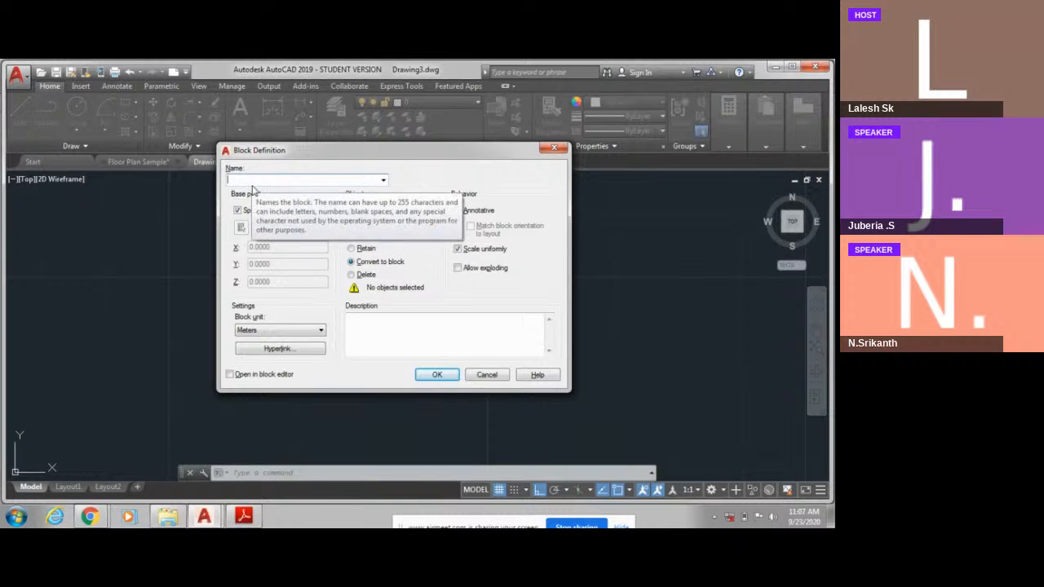
{"action": "type", "text": "d"}
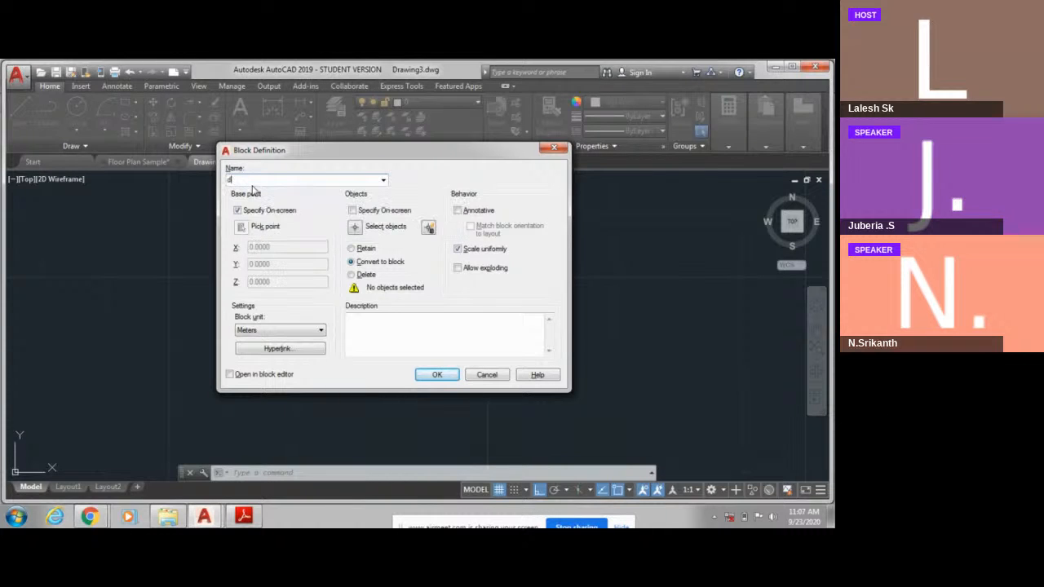
{"action": "type", "text": "oor"}
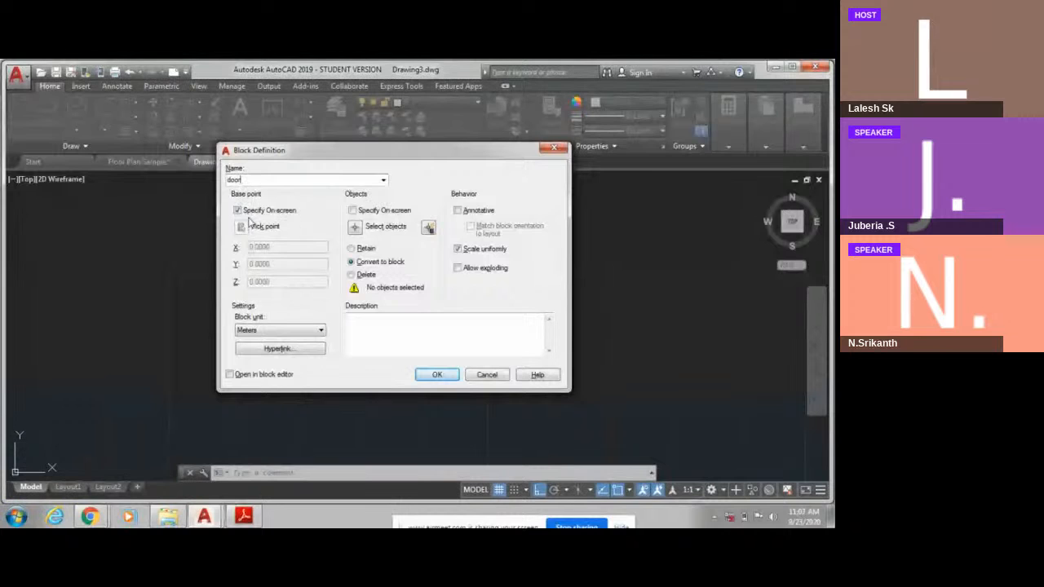
{"action": "left_click_drag", "start_coordinate": [272, 151], "coordinate": [413, 144]}
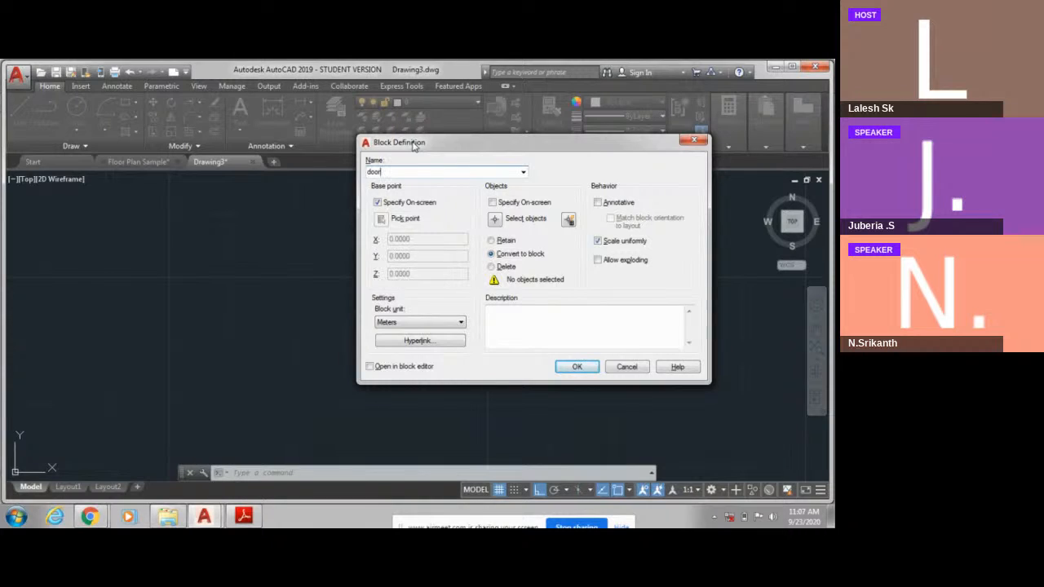
Step: Set the block's base point at the left end of the short horizontal line beside the door leaf
{"action": "left_click", "coordinate": [377, 202]}
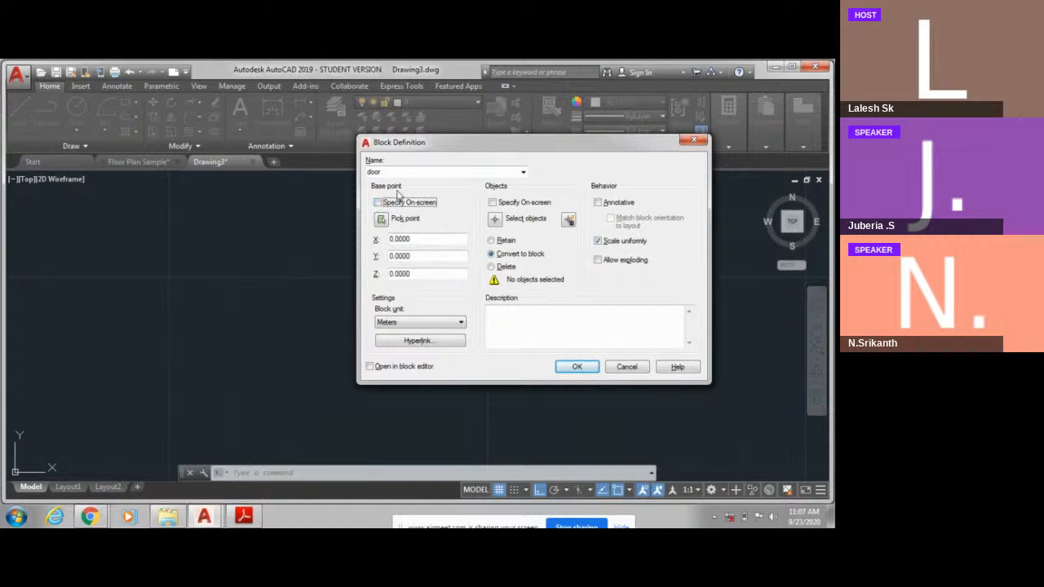
{"action": "left_click", "coordinate": [382, 221]}
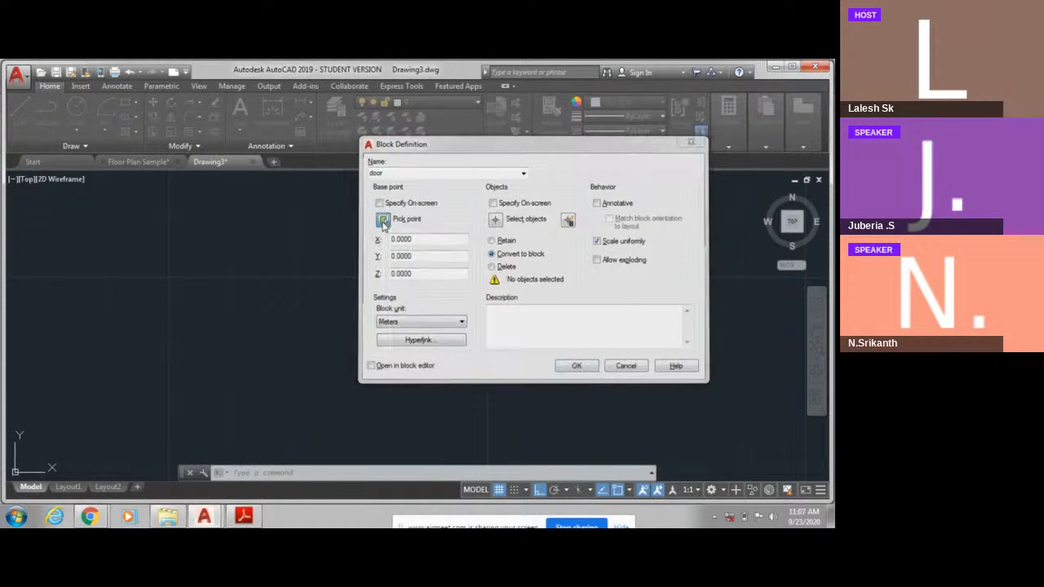
{"action": "scroll", "coordinate": [367, 355], "scroll_direction": "up", "scroll_amount": 3}
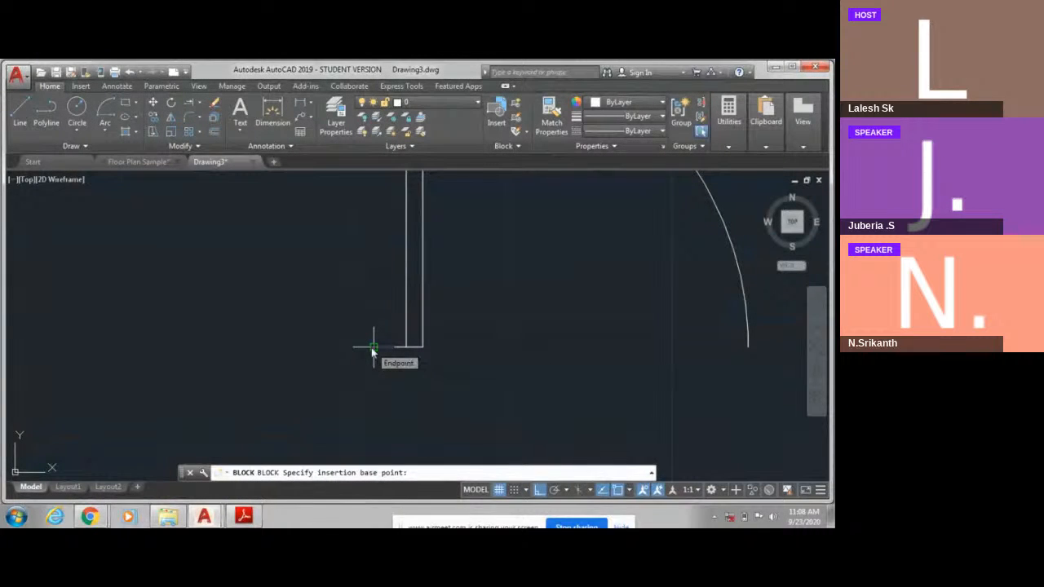
{"action": "left_click", "coordinate": [371, 349]}
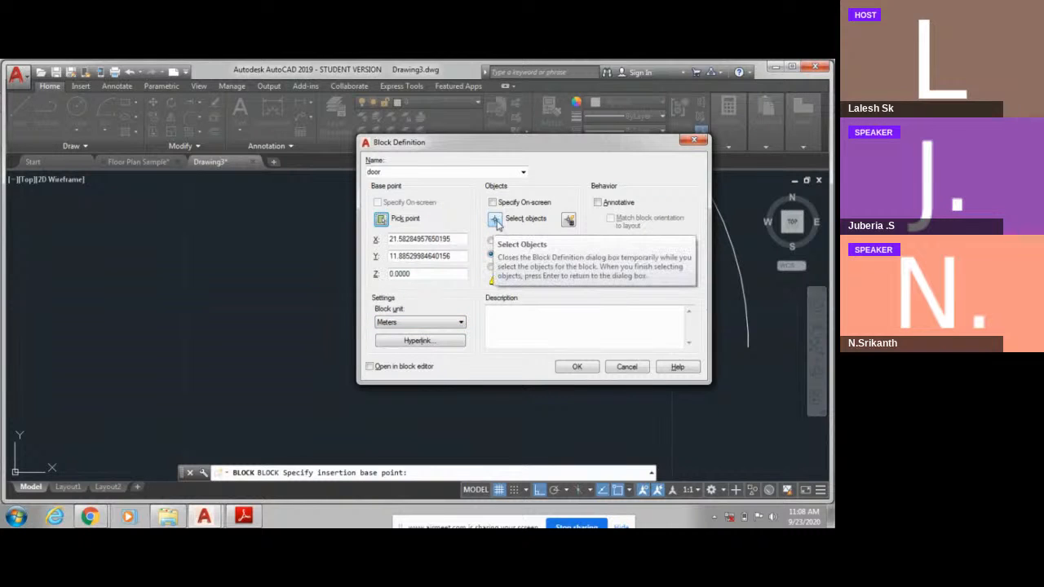
Step: Select the whole door, including leaf, short line and swing arc, as the block's objects and create the block
{"action": "left_click", "coordinate": [495, 220]}
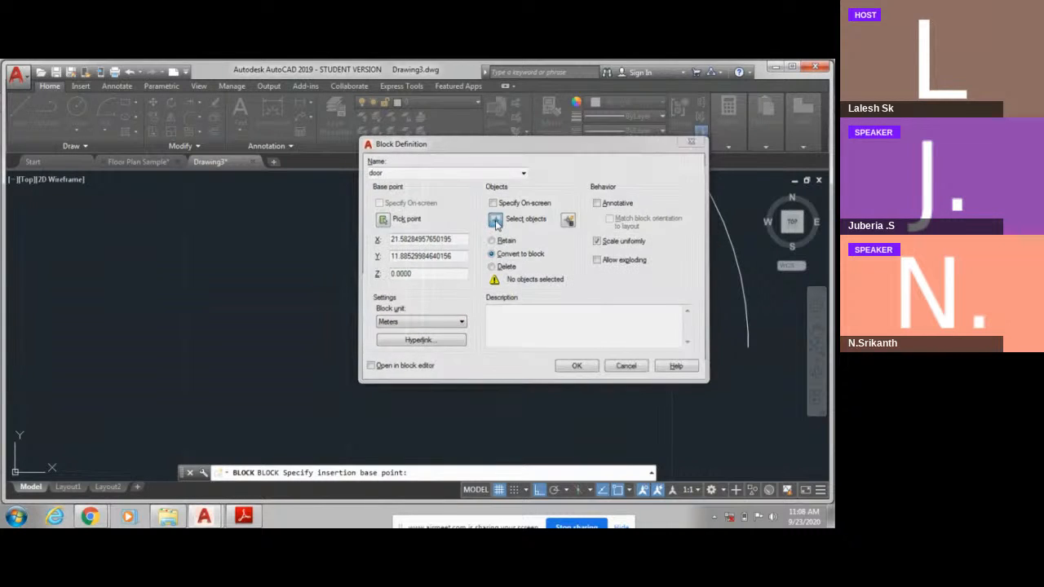
{"action": "left_click", "coordinate": [605, 377]}
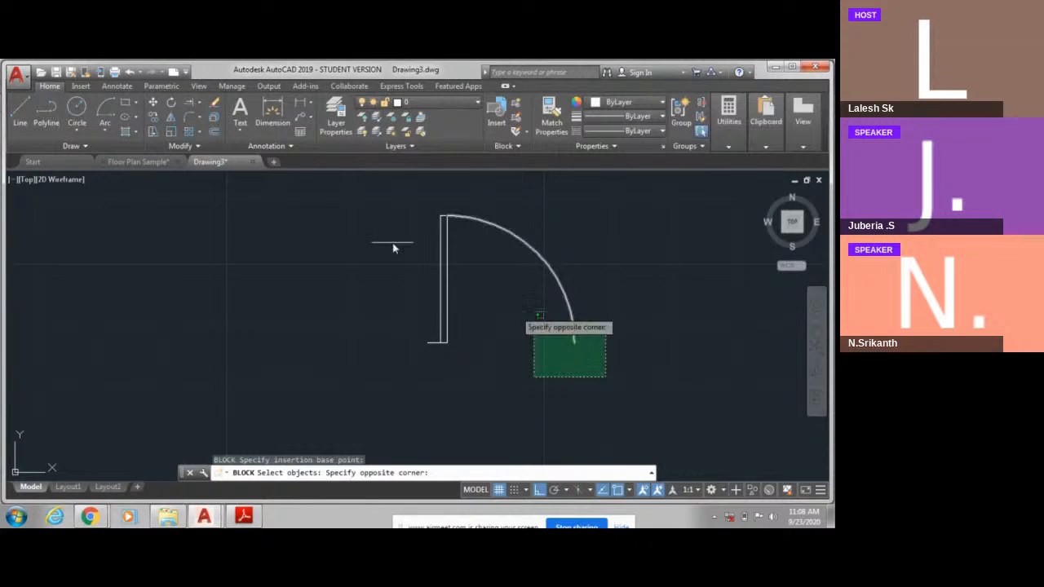
{"action": "left_click", "coordinate": [325, 193]}
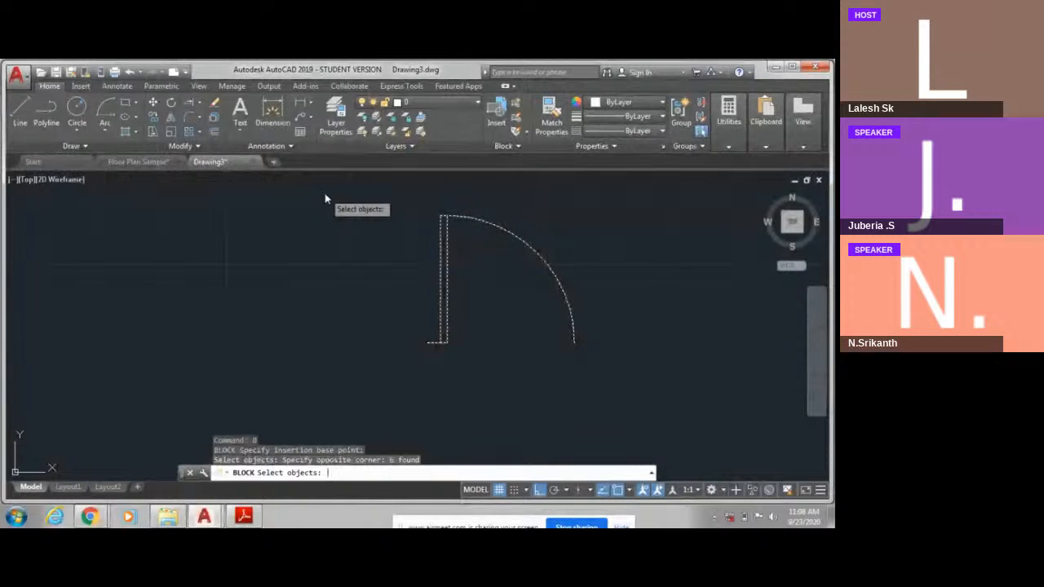
{"action": "key", "text": "Return"}
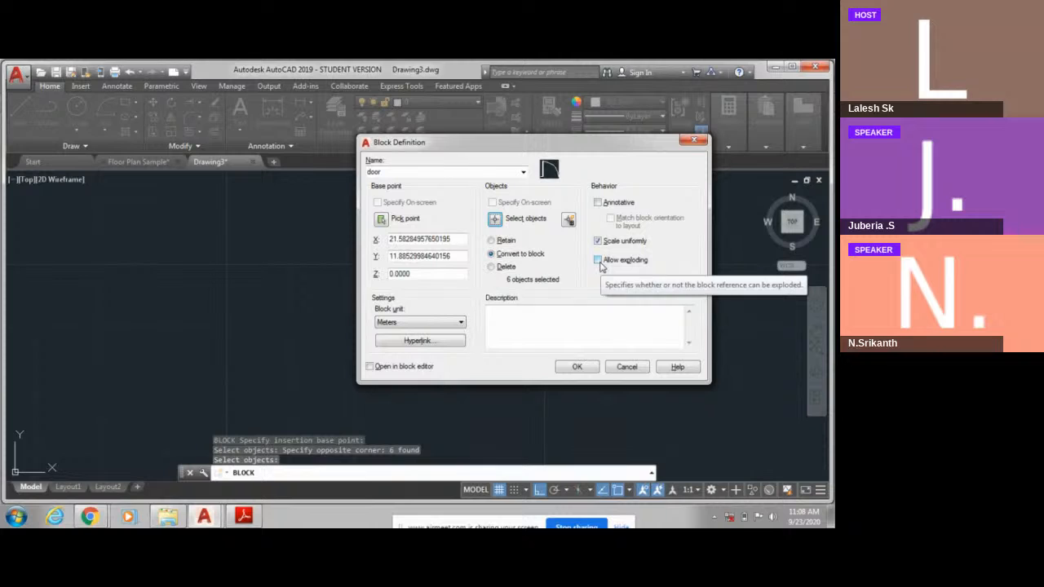
{"action": "left_click", "coordinate": [577, 368]}
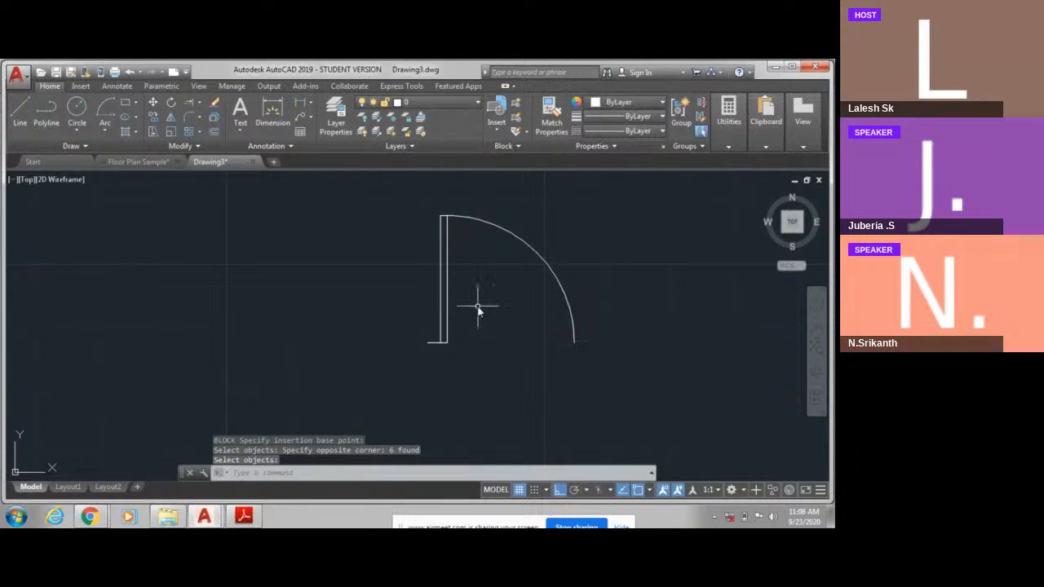
Step: Select the door to check that it behaves as a single block and examine its base point grip
{"action": "left_click", "coordinate": [446, 282]}
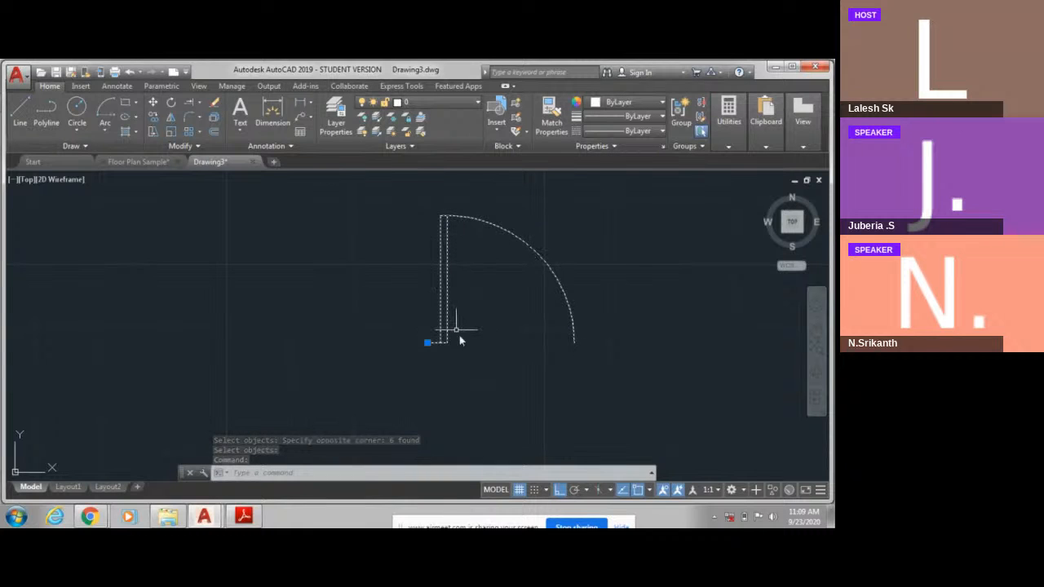
{"action": "scroll", "coordinate": [442, 291], "scroll_direction": "up", "scroll_amount": 2}
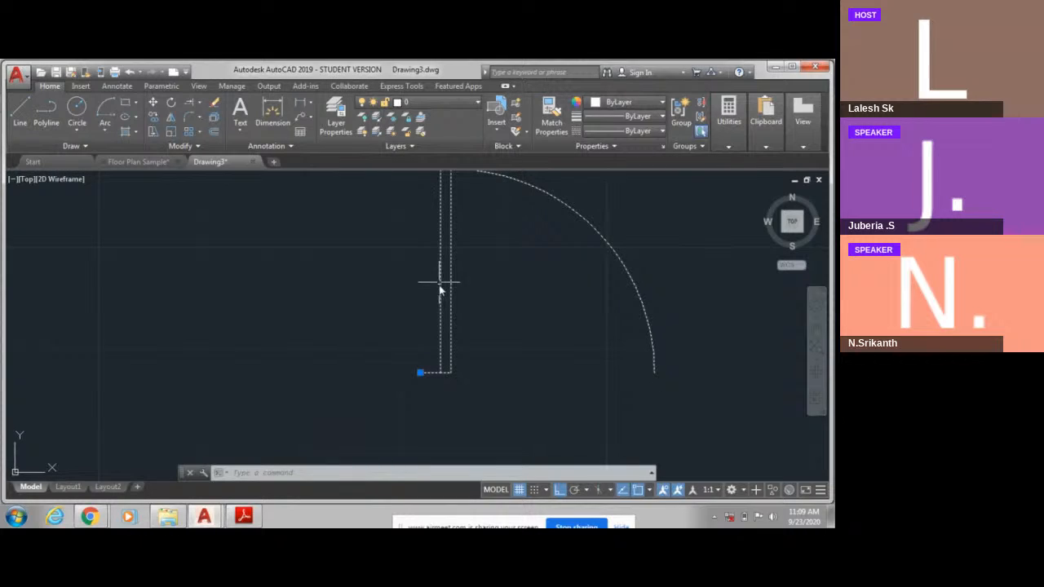
{"action": "scroll", "coordinate": [494, 310], "scroll_direction": "down", "scroll_amount": 2}
{"action": "middle_click_drag", "start_coordinate": [494, 310], "coordinate": [477, 328]}
{"action": "scroll", "coordinate": [442, 312], "scroll_direction": "down", "scroll_amount": 2}
{"action": "scroll", "coordinate": [445, 305], "scroll_direction": "up", "scroll_amount": 2}
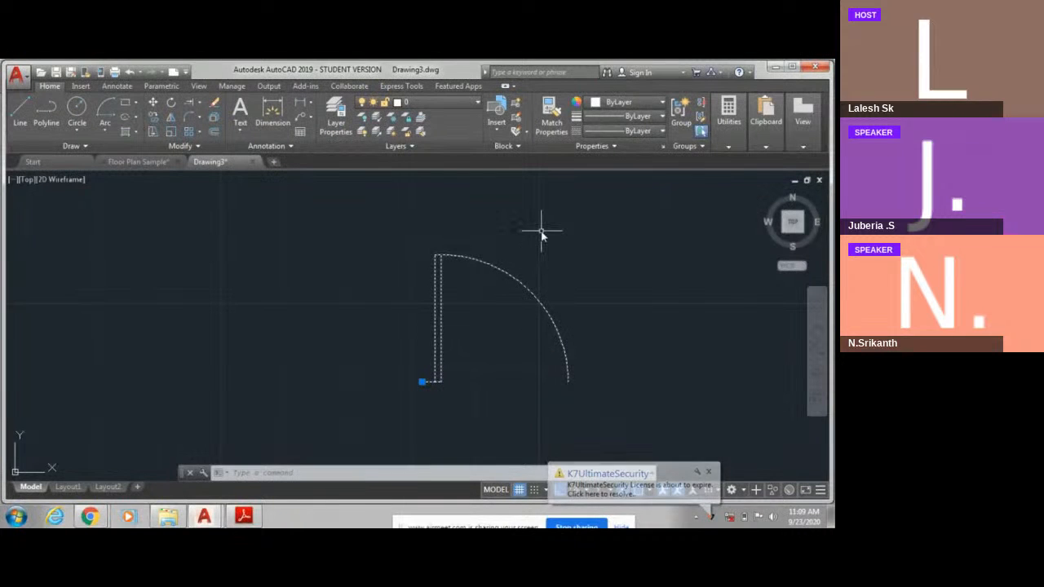
{"action": "key", "text": "Escape"}
Step: Delete the door block from the drawing area
{"action": "left_click", "coordinate": [562, 390]}
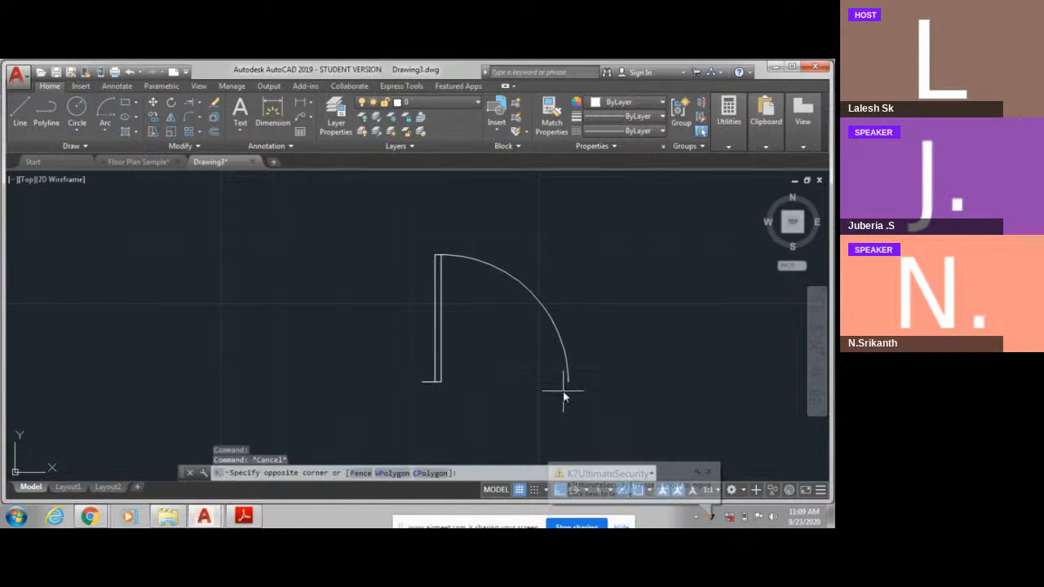
{"action": "left_click", "coordinate": [394, 264]}
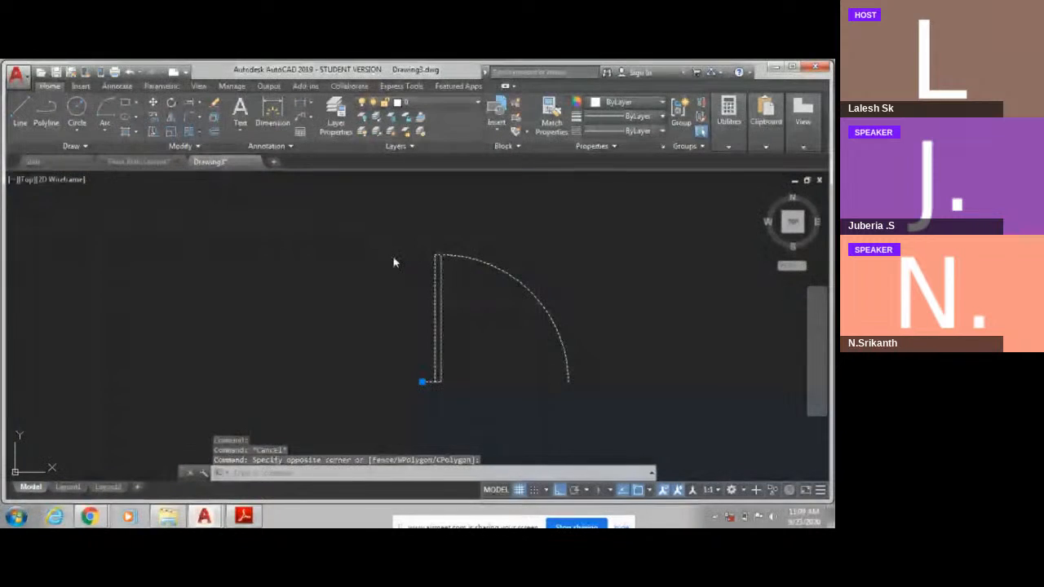
{"action": "key", "text": "Delete"}
{"action": "scroll", "coordinate": [464, 314], "scroll_direction": "down", "scroll_amount": 2}
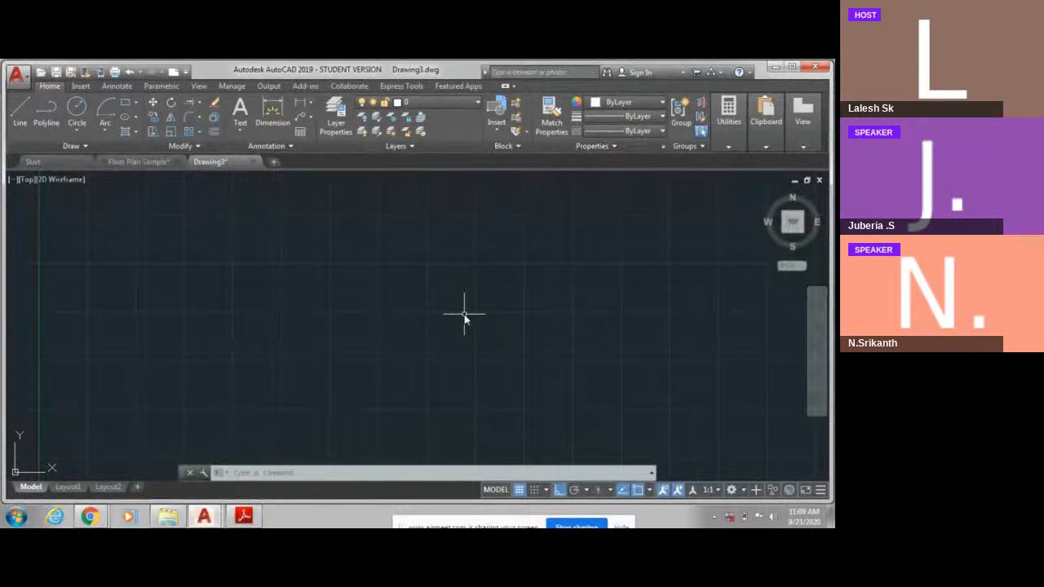
Step: Insert the door block at scale 1 and rotation 0 in the empty drawing area
{"action": "type", "text": "i"}
{"action": "key", "text": "Return"}
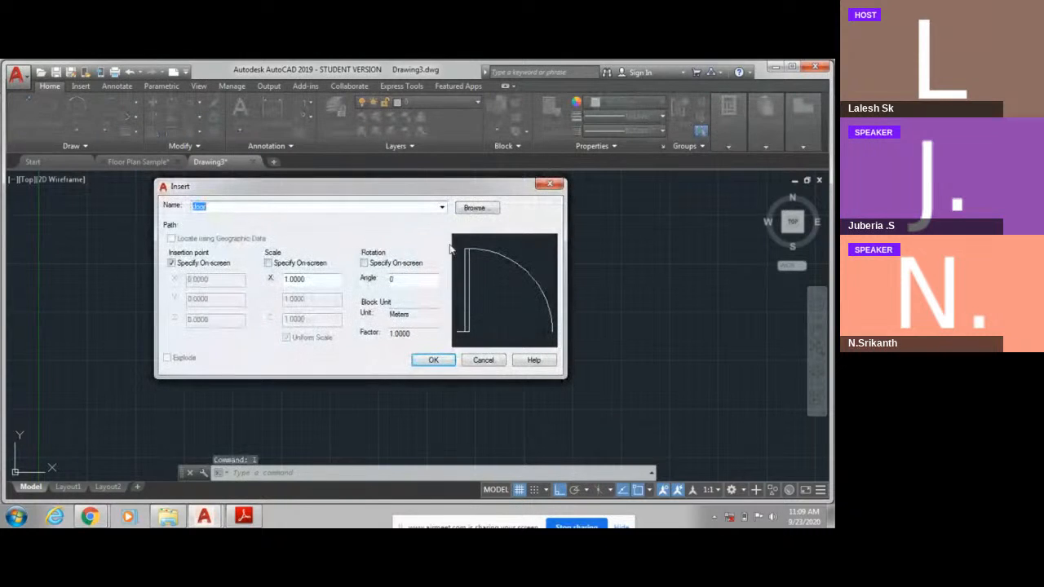
{"action": "left_click", "coordinate": [442, 208]}
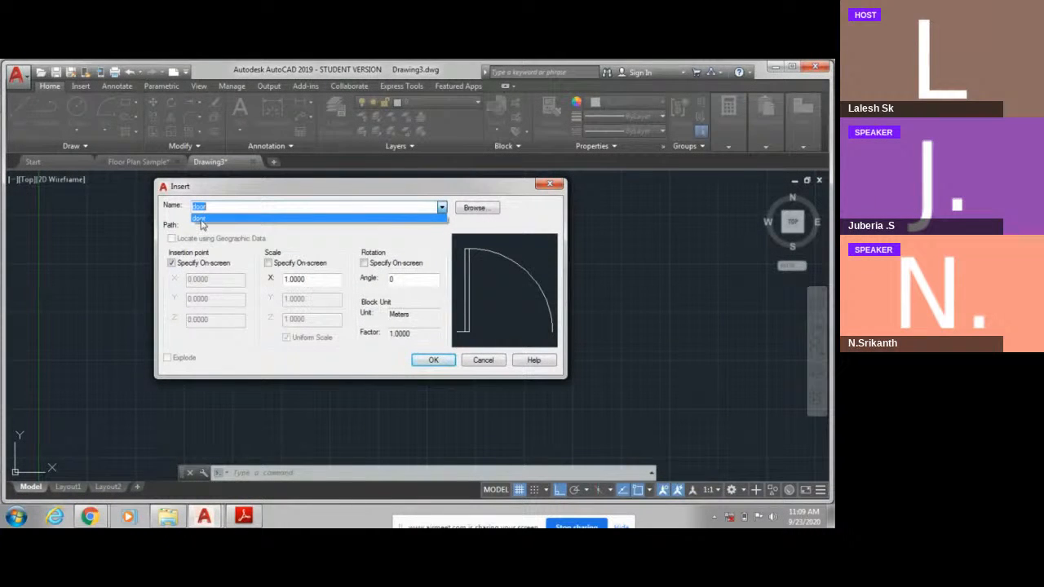
{"action": "left_click", "coordinate": [200, 221]}
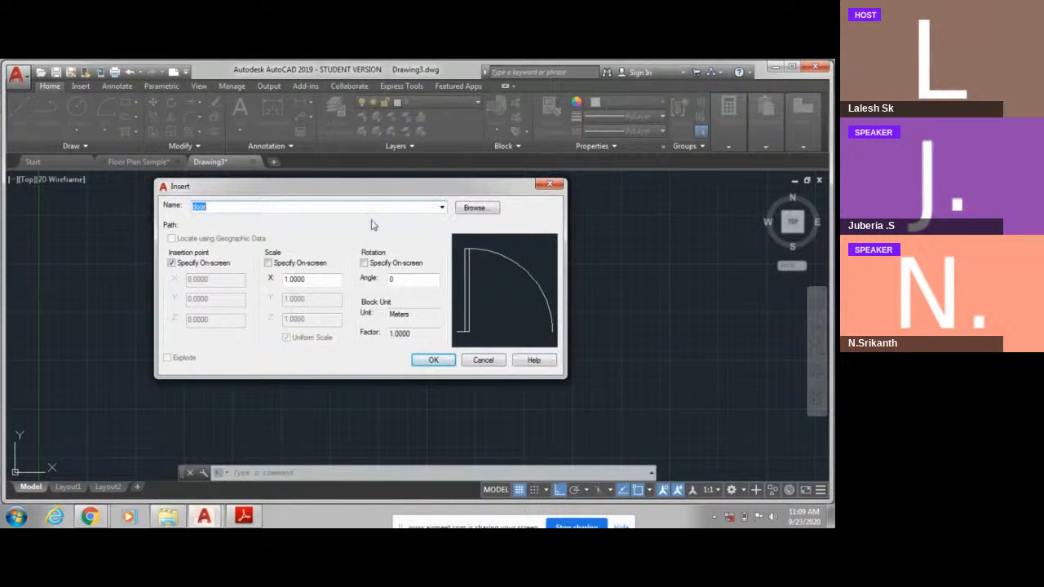
{"action": "left_click", "coordinate": [442, 211]}
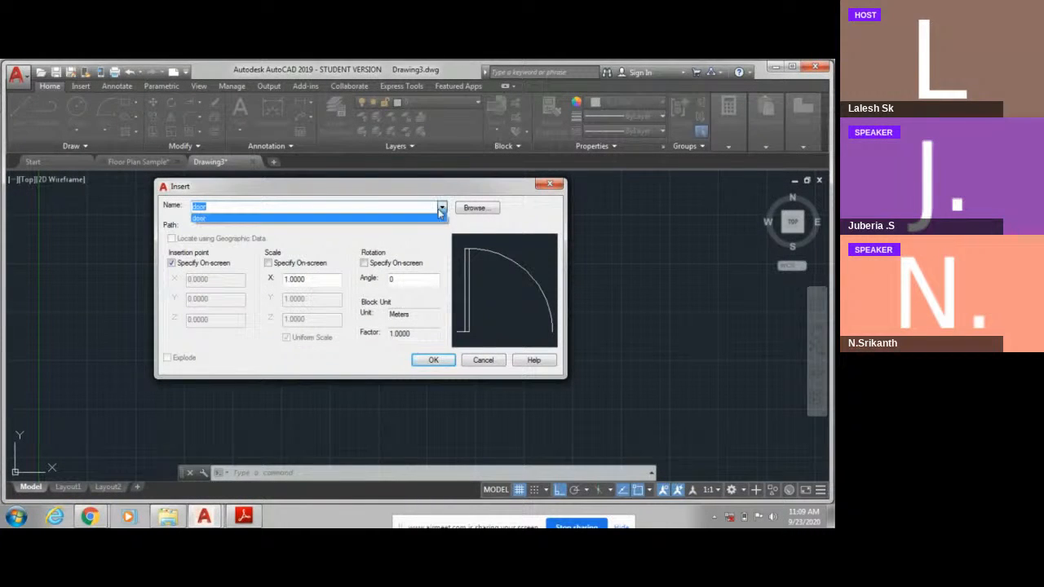
{"action": "left_click", "coordinate": [215, 219]}
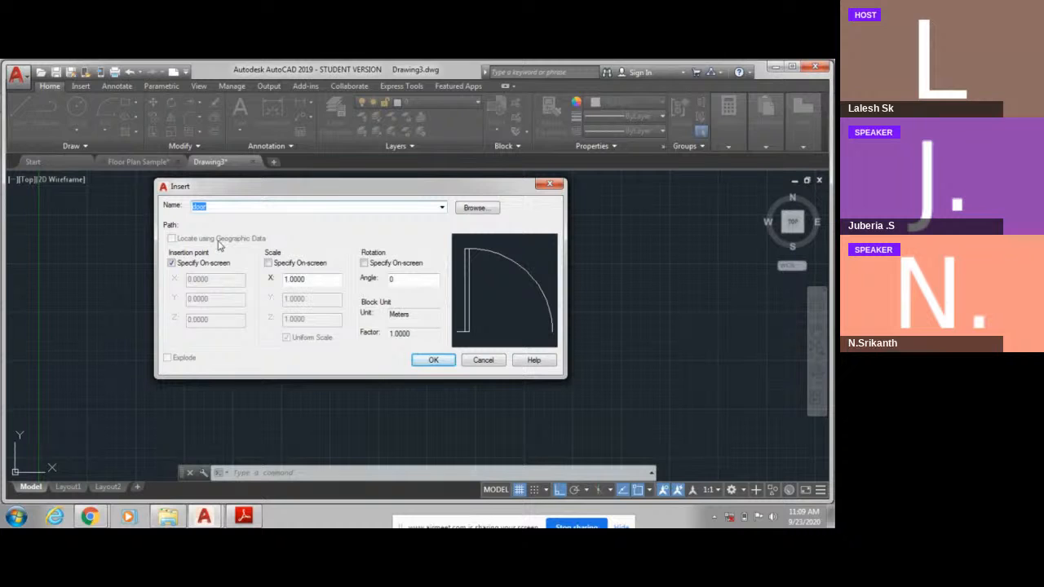
{"action": "left_click", "coordinate": [433, 361]}
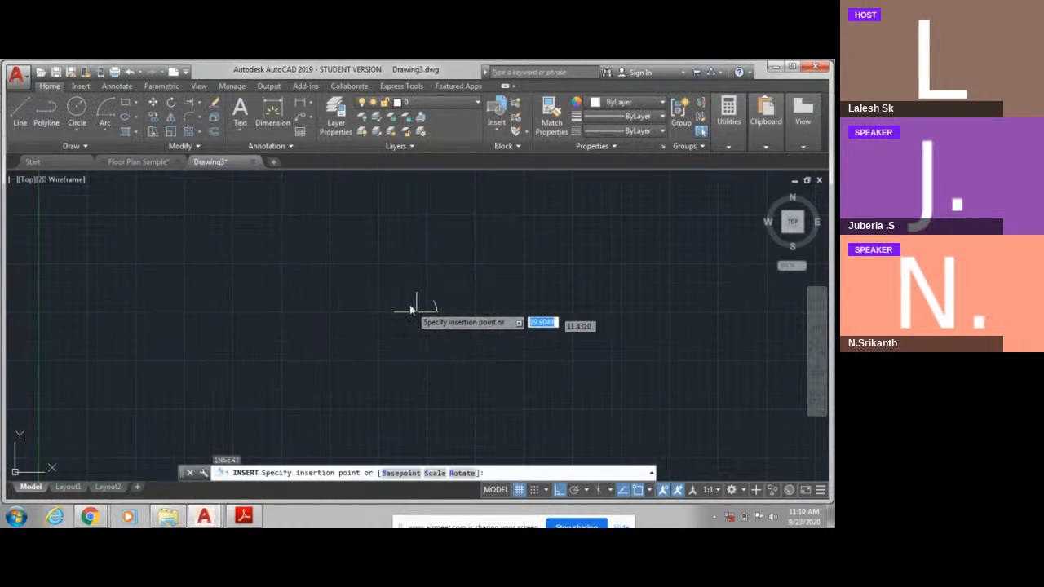
{"action": "scroll", "coordinate": [400, 292], "scroll_direction": "up", "scroll_amount": 2}
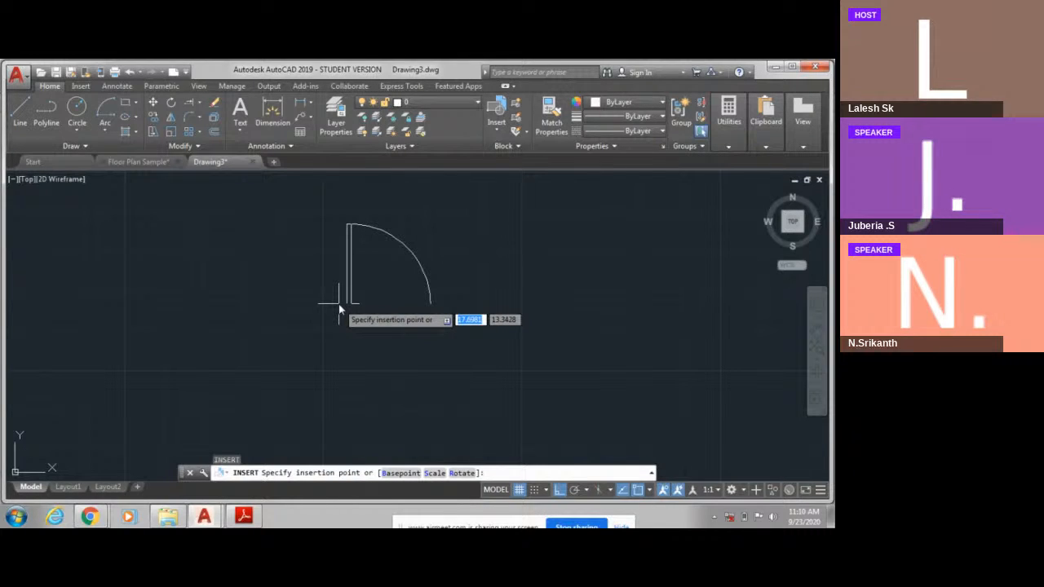
{"action": "left_click", "coordinate": [339, 305]}
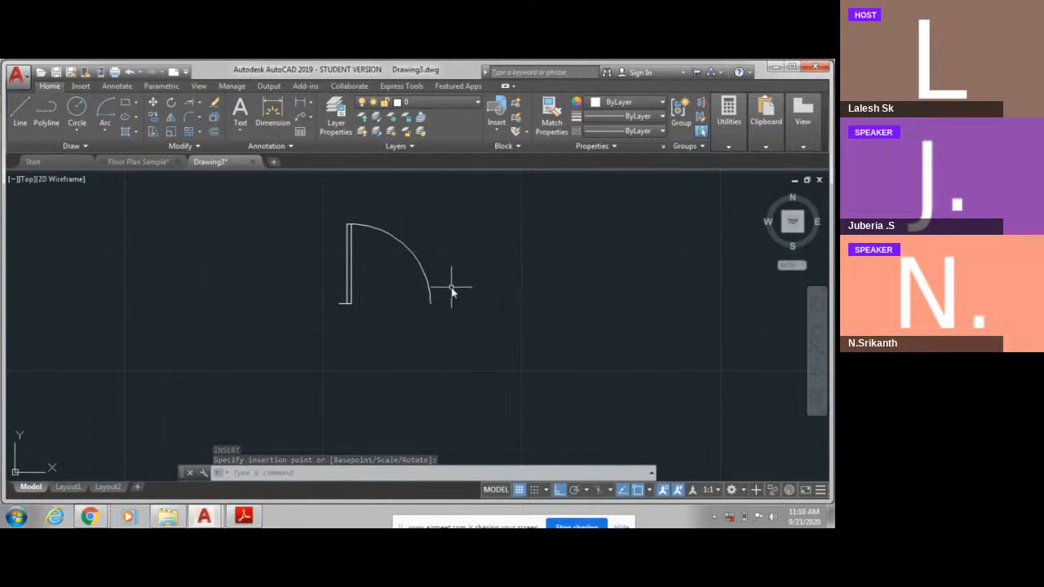
Step: Insert a second door block from the block gallery to the right of the first one
{"action": "left_click", "coordinate": [497, 124]}
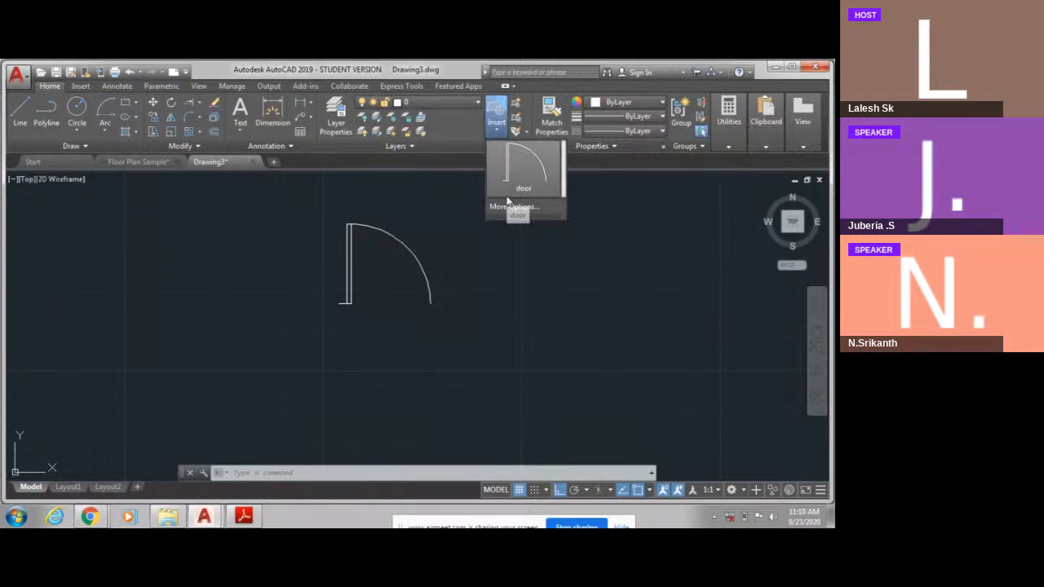
{"action": "left_click", "coordinate": [495, 127]}
{"action": "left_click", "coordinate": [530, 178]}
{"action": "left_click", "coordinate": [492, 308]}
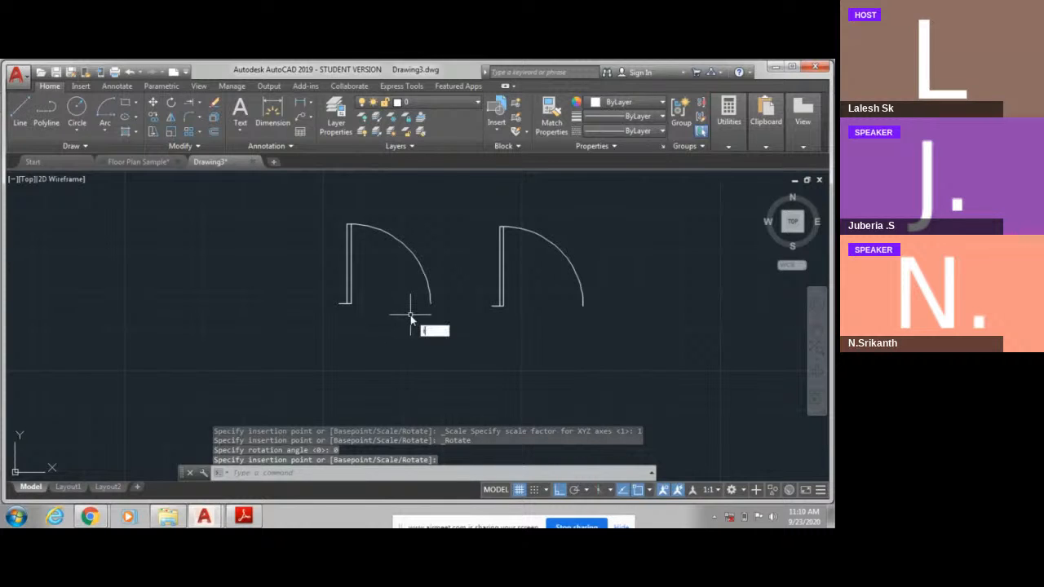
Step: Insert a third door block at a uniform scale of 2 to the left of the other two
{"action": "key", "text": "Return"}
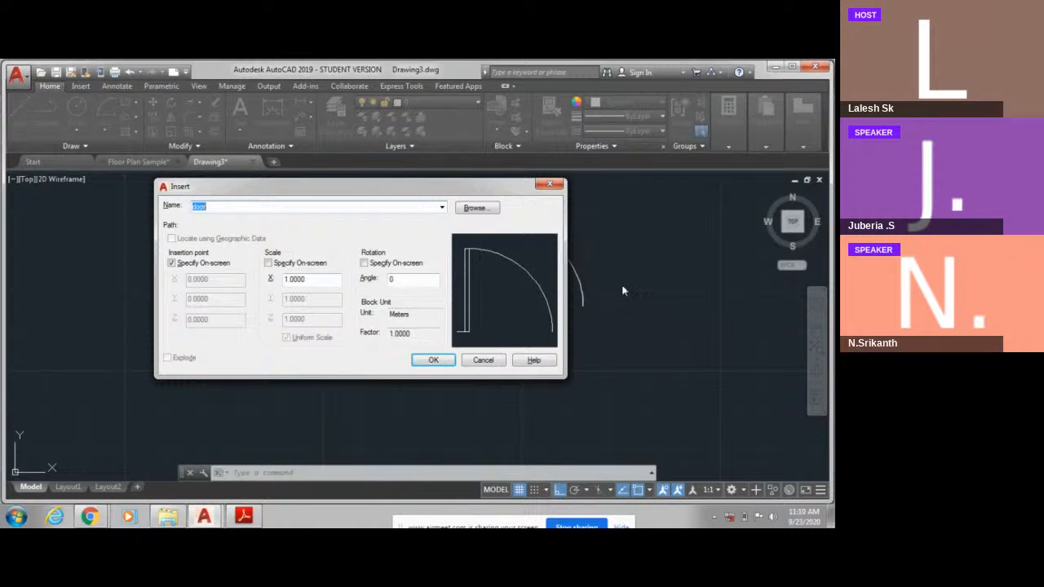
{"action": "left_click_drag", "start_coordinate": [335, 283], "coordinate": [279, 283]}
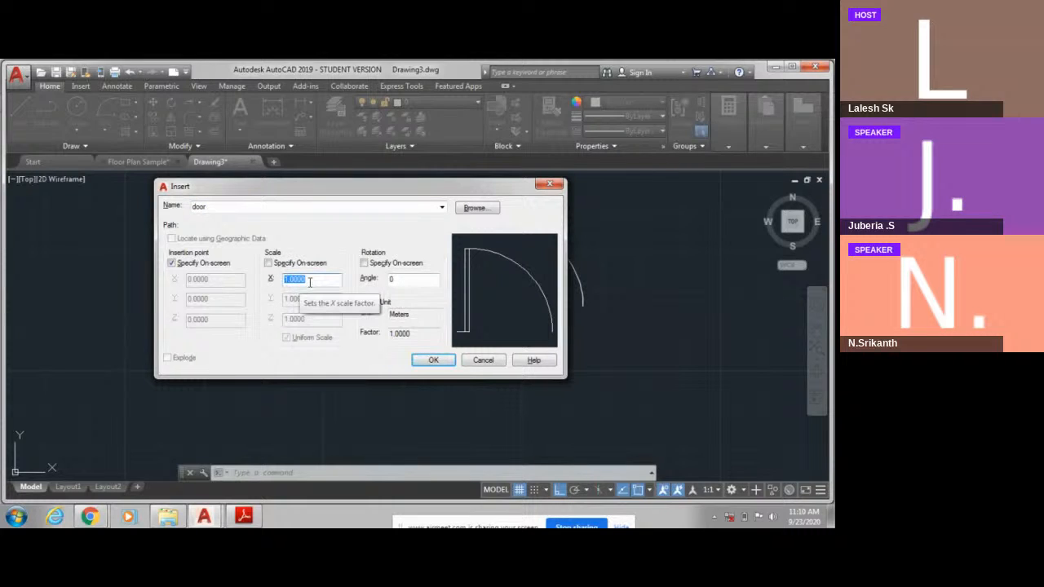
{"action": "type", "text": "2"}
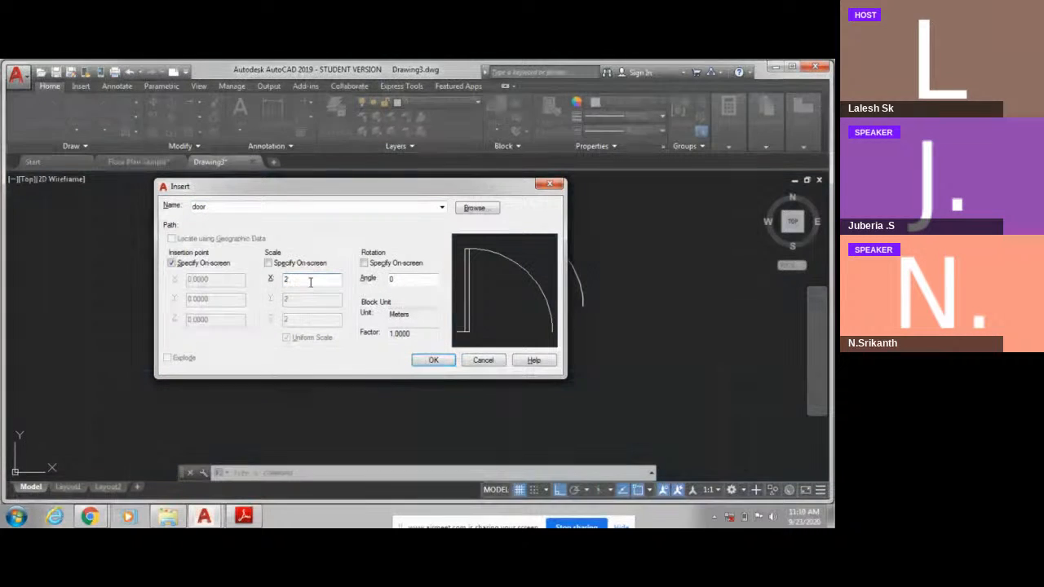
{"action": "left_click", "coordinate": [432, 361]}
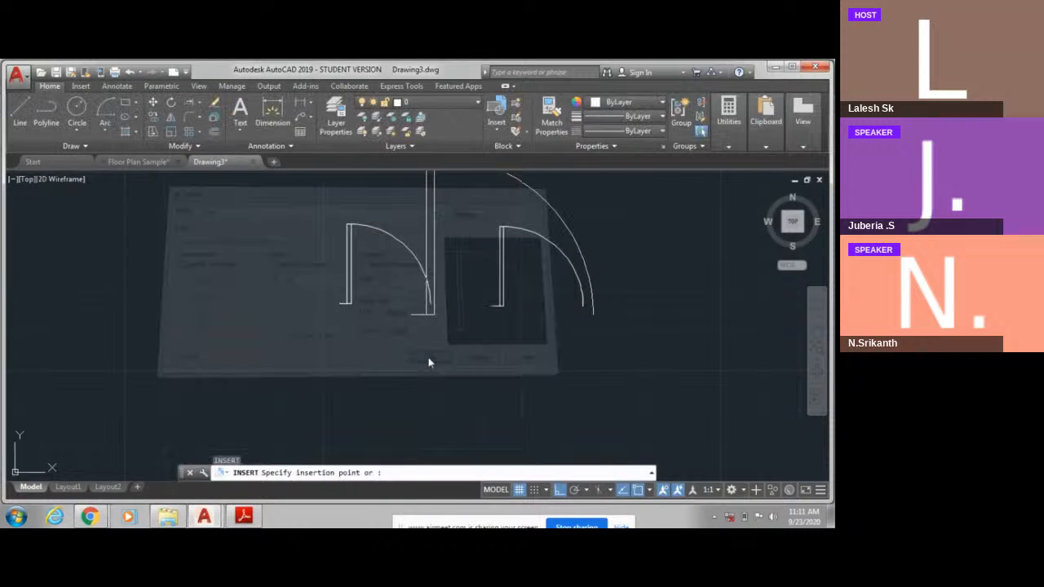
{"action": "scroll", "coordinate": [429, 362], "scroll_direction": "down", "scroll_amount": 4}
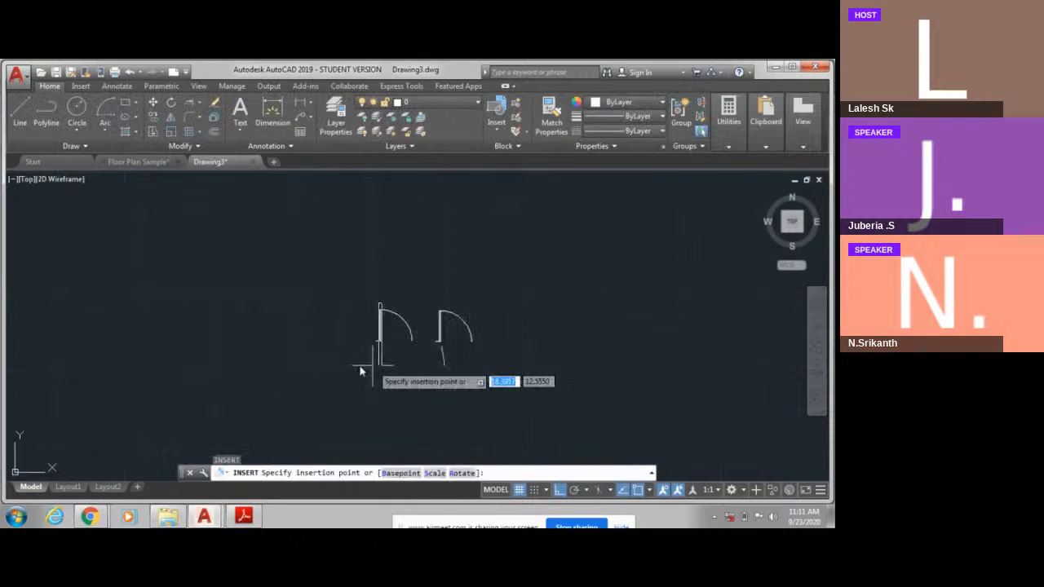
{"action": "left_click", "coordinate": [233, 335]}
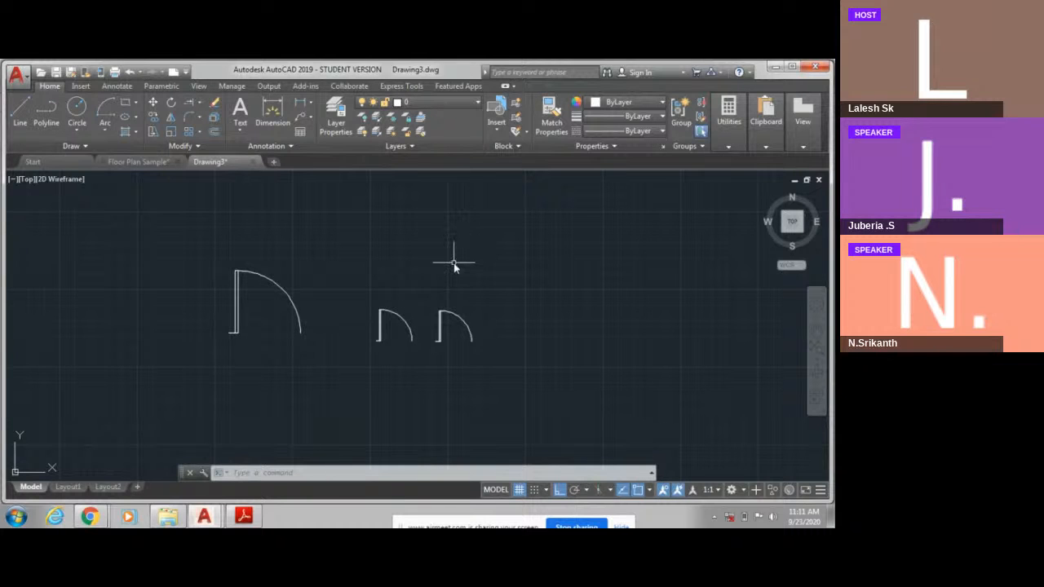
Step: Draw a circle in the empty area above the three door blocks
{"action": "left_click", "coordinate": [76, 110]}
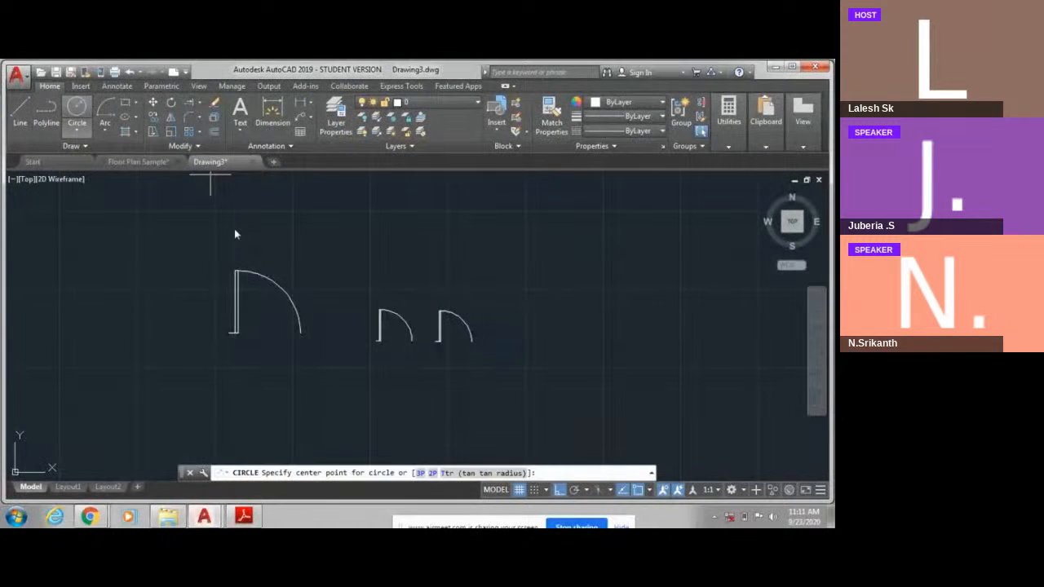
{"action": "middle_click_drag", "start_coordinate": [332, 342], "coordinate": [321, 407]}
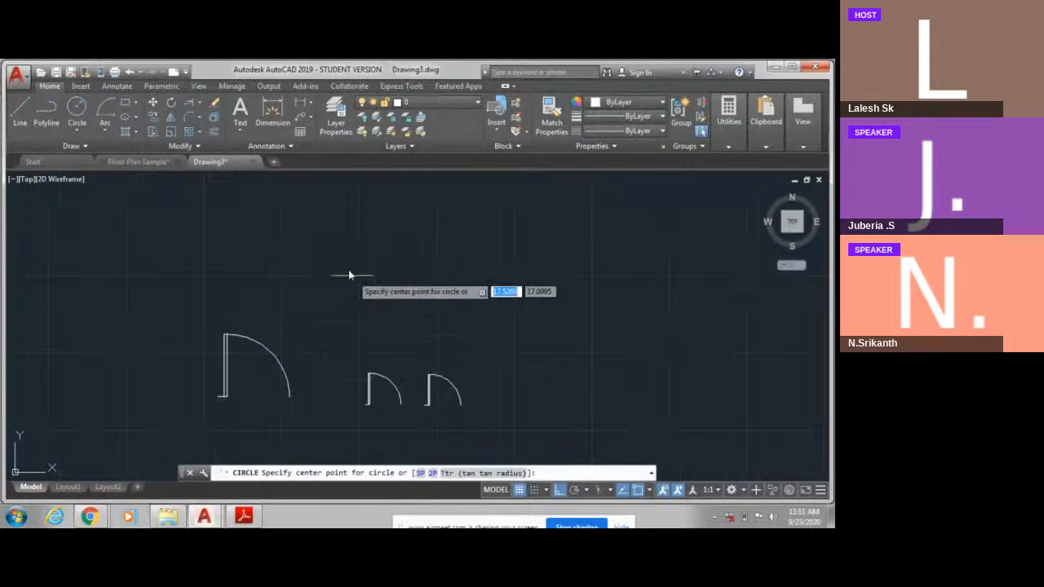
{"action": "left_click", "coordinate": [339, 245]}
{"action": "left_click", "coordinate": [359, 292]}
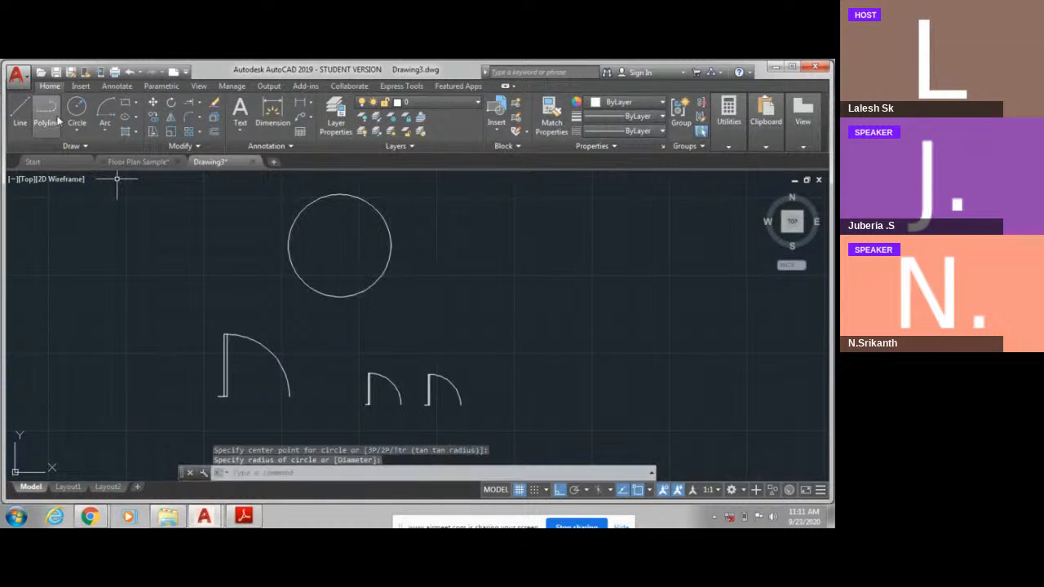
Step: Draw connected lines over the circle: a long horizontal, a slanted return to its lower right edge, and a short vertical upward
{"action": "left_click", "coordinate": [22, 112]}
{"action": "left_click", "coordinate": [277, 233]}
{"action": "left_click", "coordinate": [482, 235]}
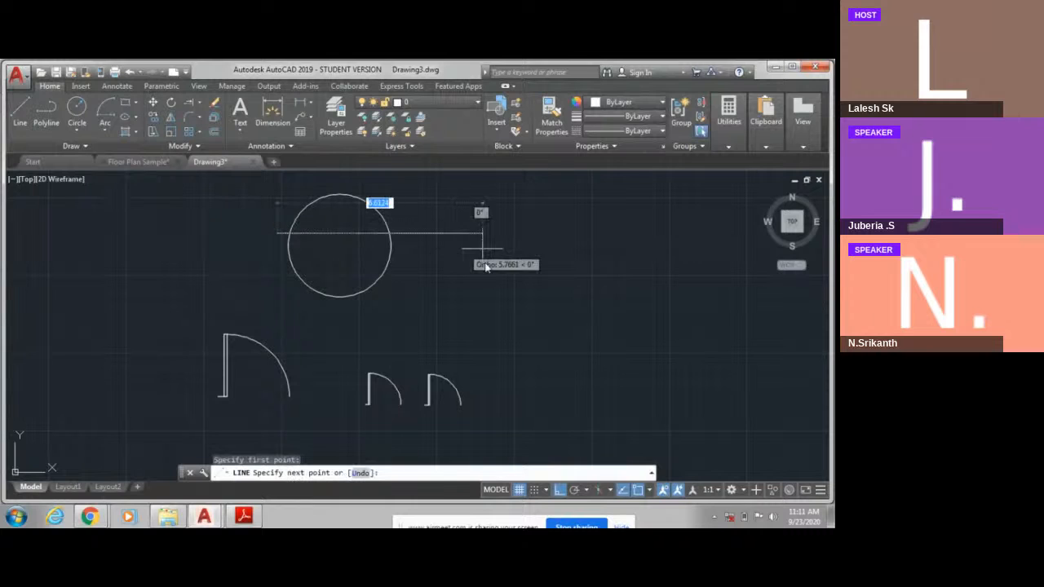
{"action": "left_click", "coordinate": [377, 278]}
{"action": "key", "text": "Escape"}
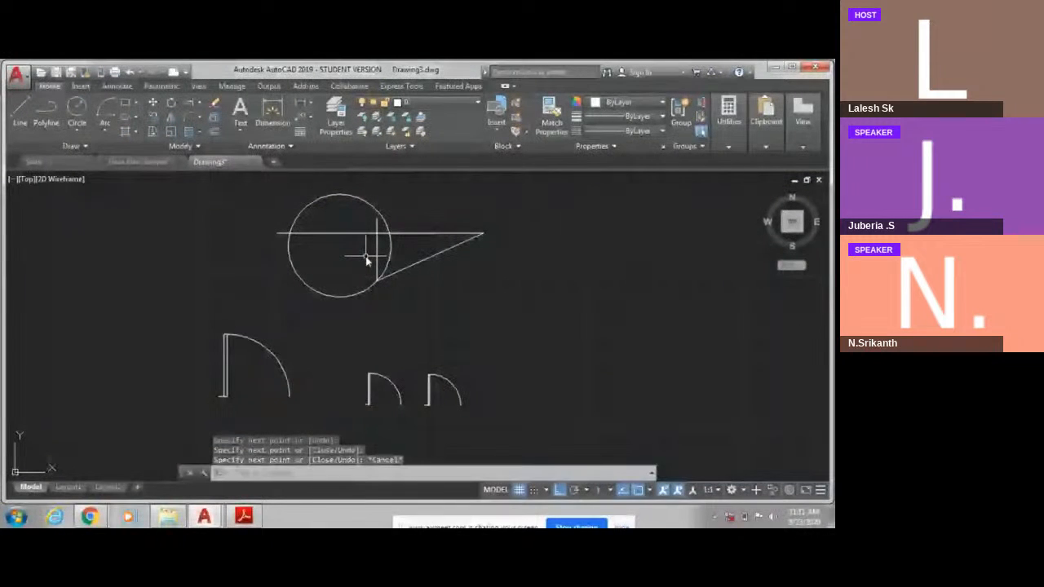
{"action": "key", "text": "Escape"}
{"action": "middle_click_drag", "start_coordinate": [365, 256], "coordinate": [346, 334]}
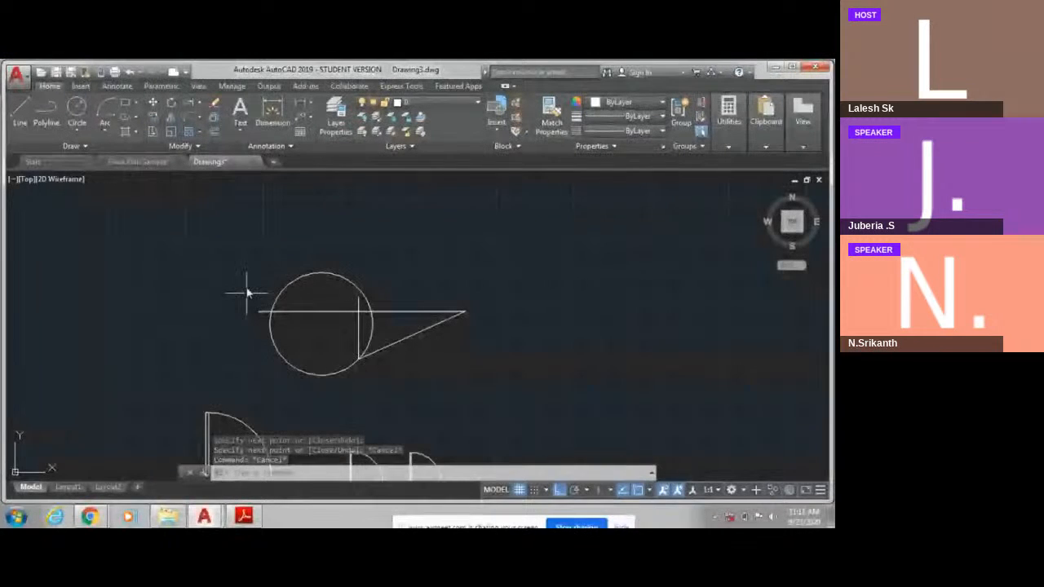
Step: Select the circle and its lines to examine their separate grips, and clear the selection
{"action": "mouse_move", "coordinate": [404, 344]}
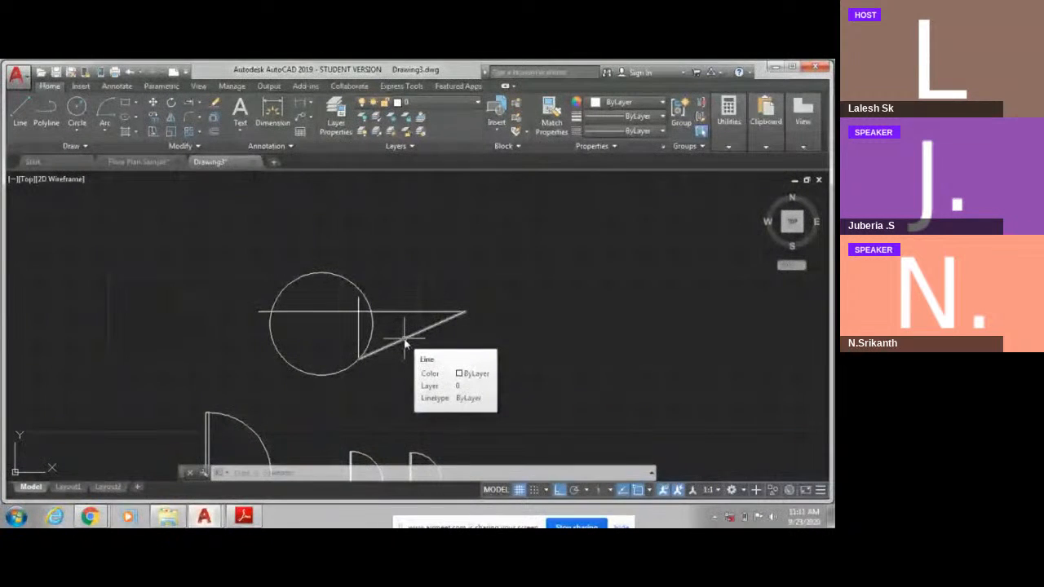
{"action": "scroll", "coordinate": [403, 341], "scroll_direction": "down", "scroll_amount": 3}
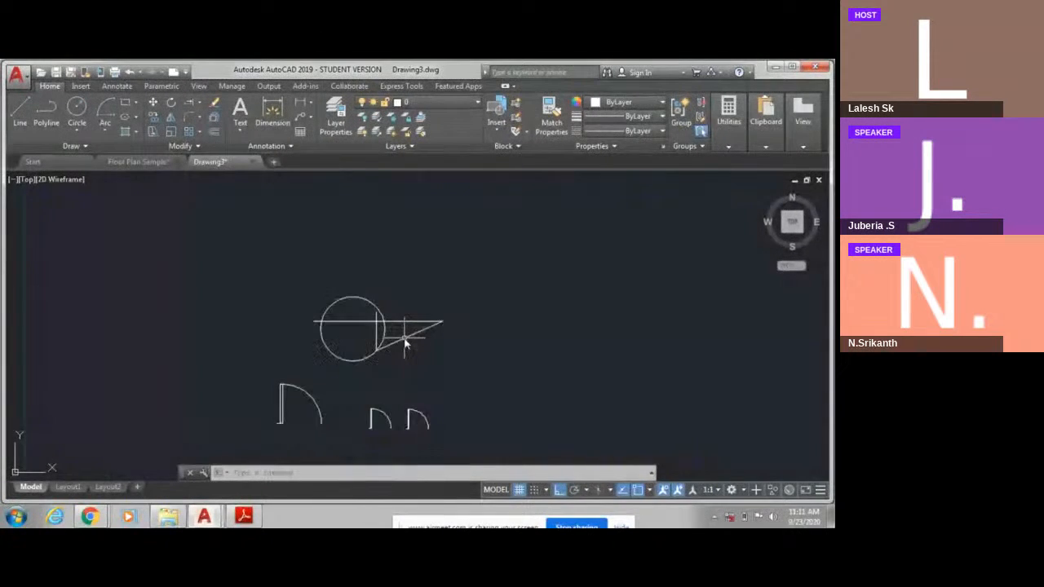
{"action": "scroll", "coordinate": [377, 329], "scroll_direction": "up", "scroll_amount": 3}
{"action": "scroll", "coordinate": [377, 329], "scroll_direction": "up", "scroll_amount": 2}
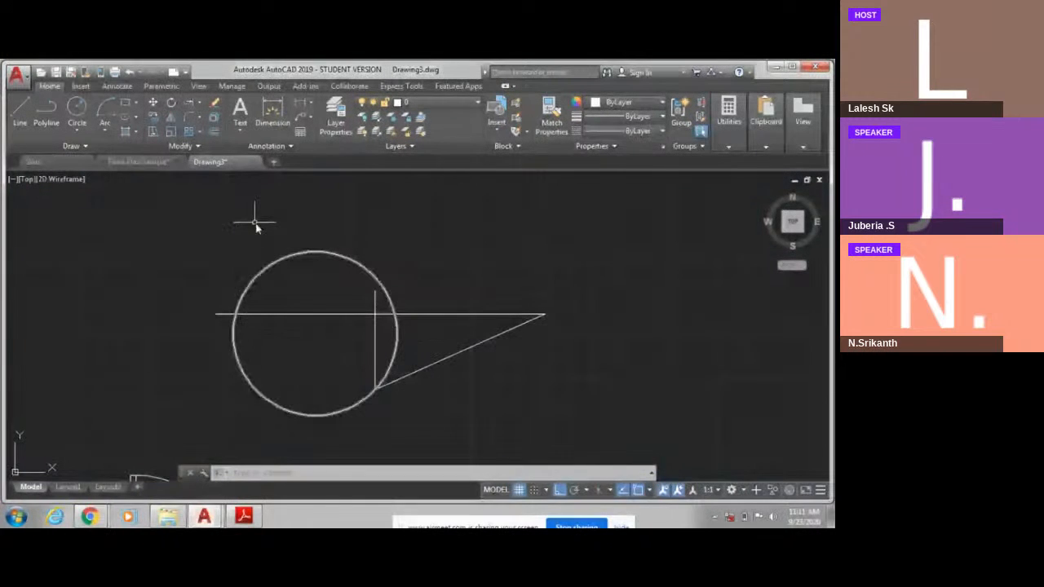
{"action": "left_click", "coordinate": [200, 212]}
{"action": "left_click", "coordinate": [590, 442]}
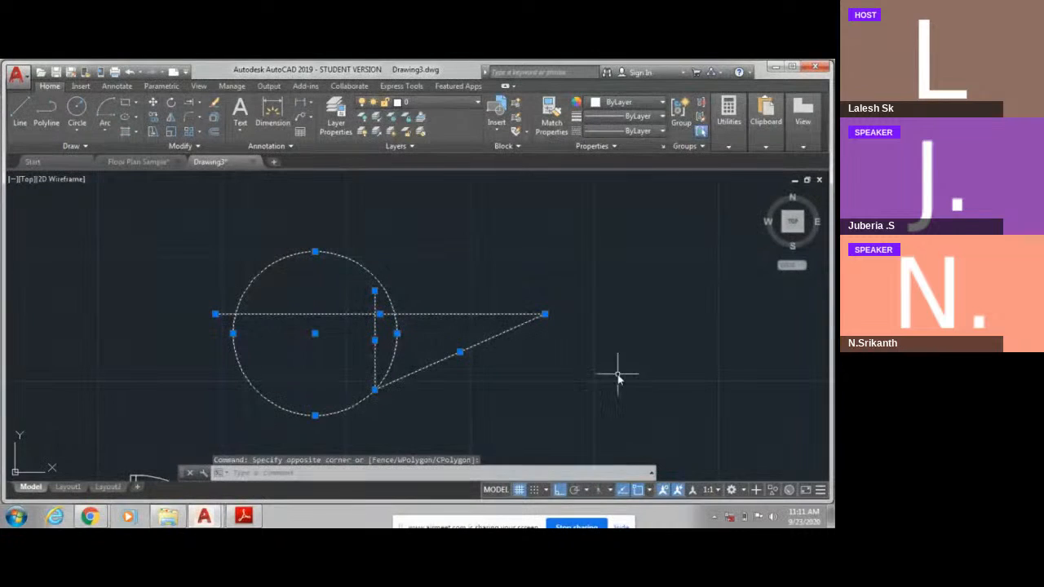
{"action": "key", "text": "Escape"}
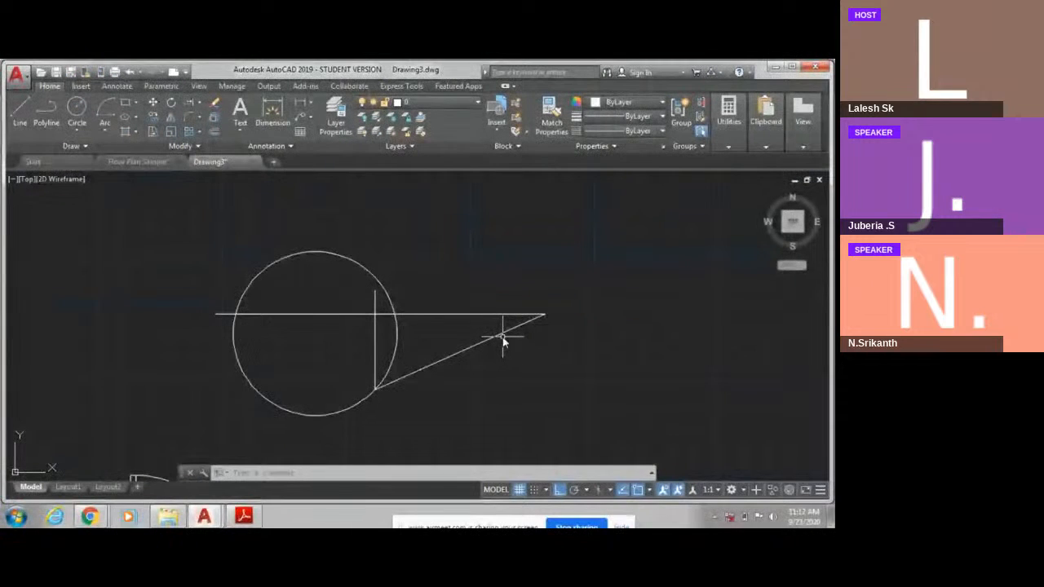
Step: Select the three door blocks to compare their grips with the loose geometry, and clear the selection
{"action": "scroll", "coordinate": [500, 359], "scroll_direction": "down", "scroll_amount": 3}
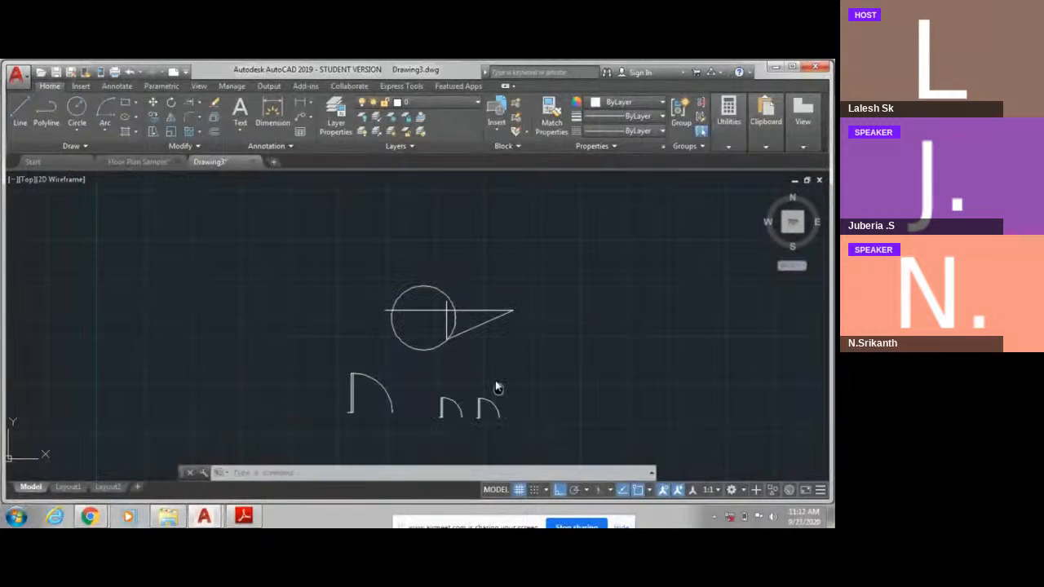
{"action": "middle_click_drag", "start_coordinate": [495, 380], "coordinate": [476, 303]}
{"action": "left_click", "coordinate": [515, 366]}
{"action": "left_click", "coordinate": [214, 293]}
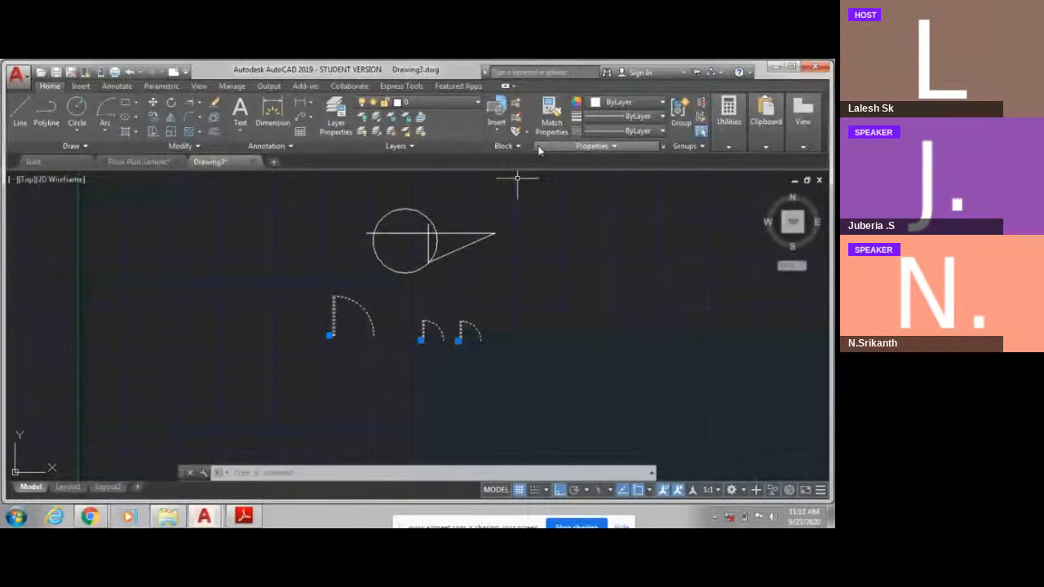
{"action": "scroll", "coordinate": [477, 279], "scroll_direction": "up", "scroll_amount": 2}
{"action": "middle_click_drag", "start_coordinate": [478, 280], "coordinate": [475, 332]}
{"action": "key", "text": "Escape"}
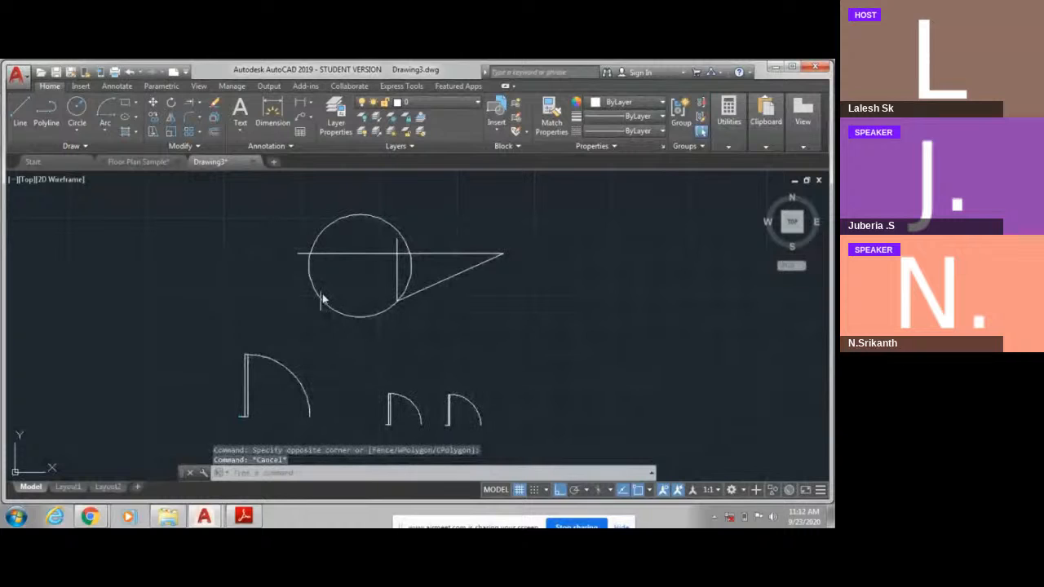
Step: Start a new block definition and name it ab
{"action": "type", "text": "b"}
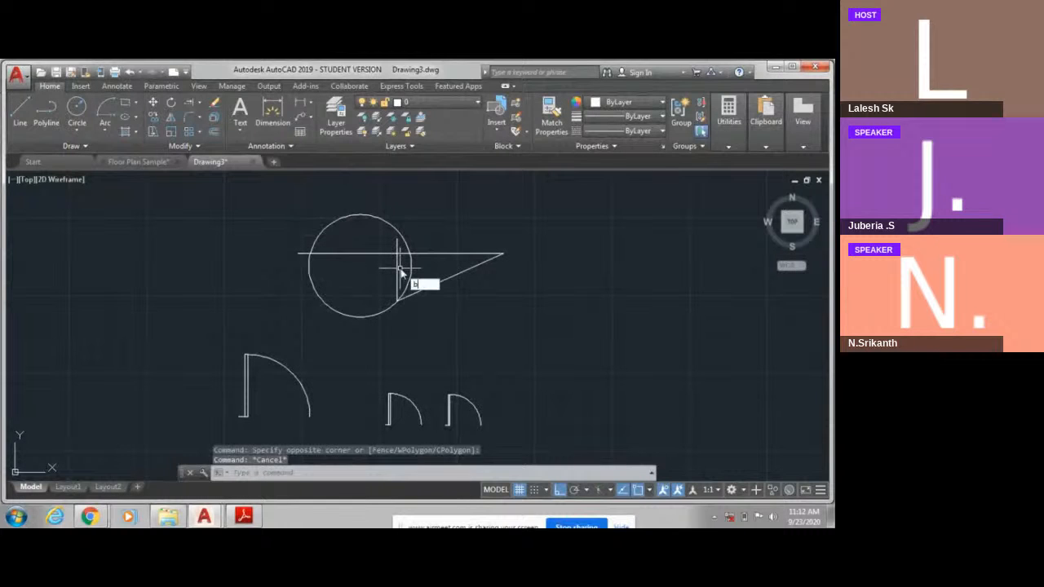
{"action": "key", "text": "Return"}
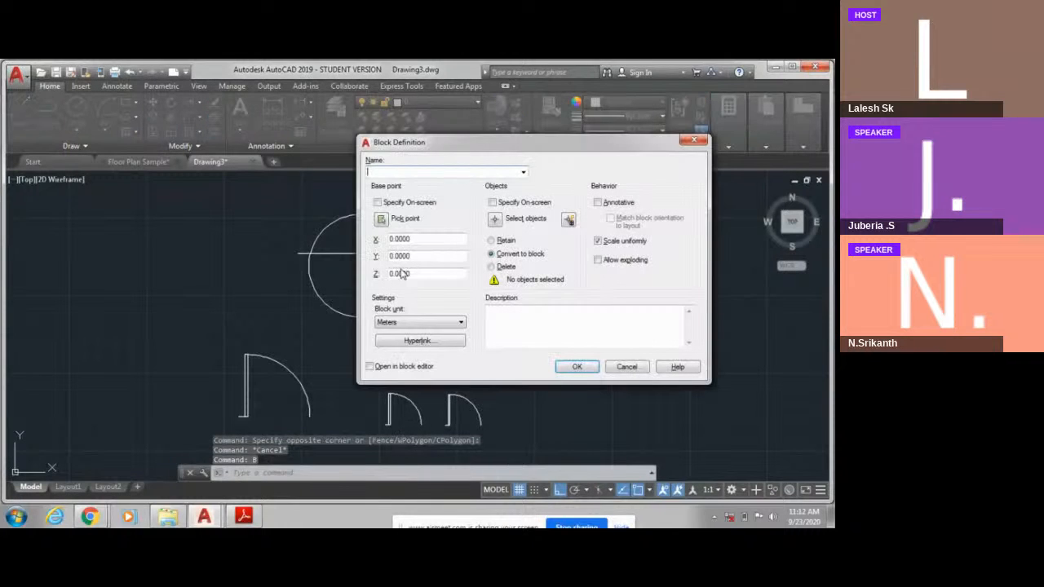
{"action": "left_click_drag", "start_coordinate": [458, 150], "coordinate": [417, 145]}
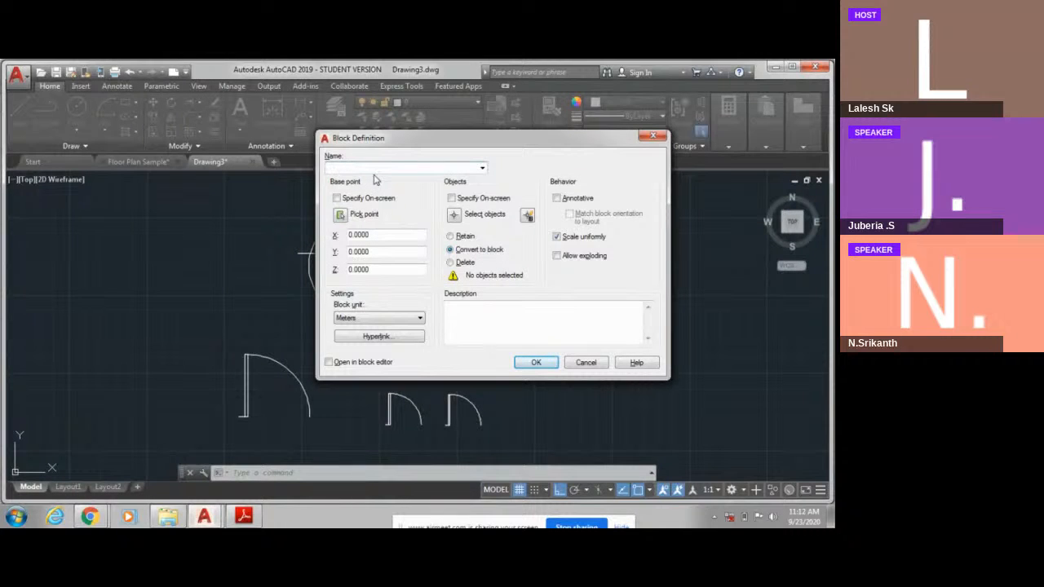
{"action": "left_click_drag", "start_coordinate": [382, 145], "coordinate": [460, 209]}
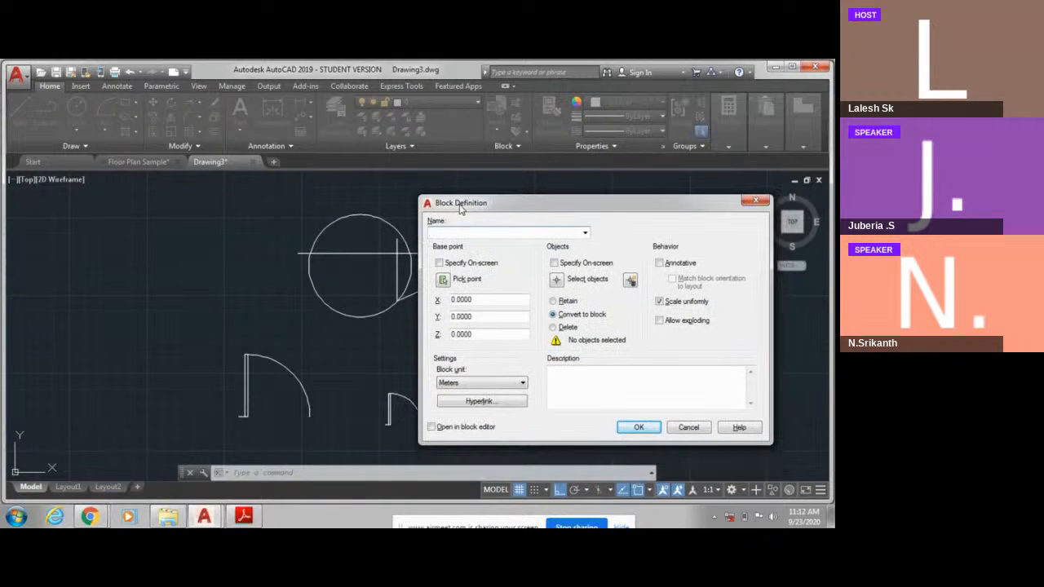
{"action": "type", "text": "ab"}
{"action": "left_click_drag", "start_coordinate": [455, 209], "coordinate": [478, 180]}
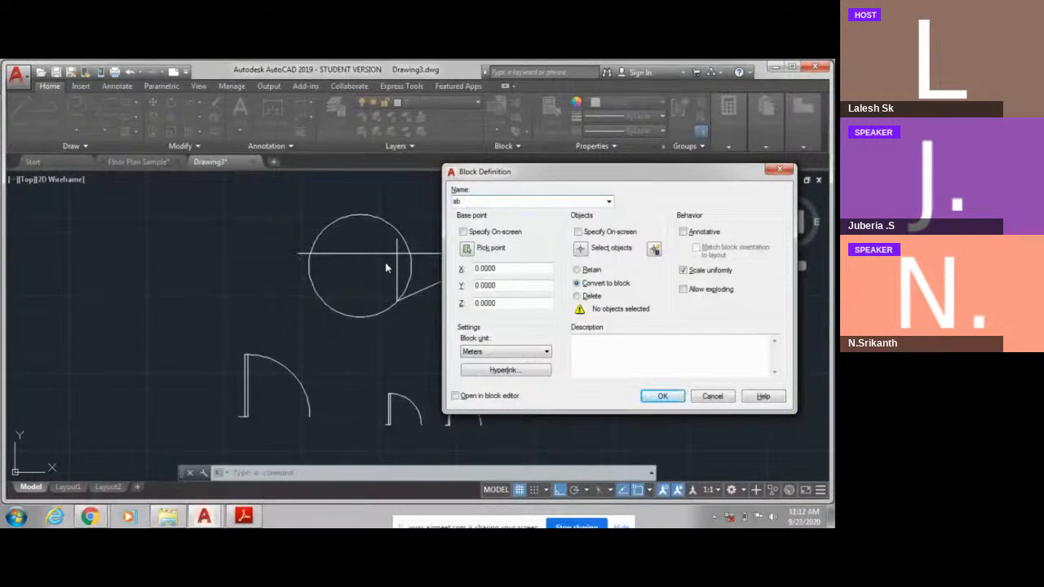
Step: Set the ab block's base point at the right tip where the horizontal and slanted lines meet
{"action": "left_click", "coordinate": [467, 249]}
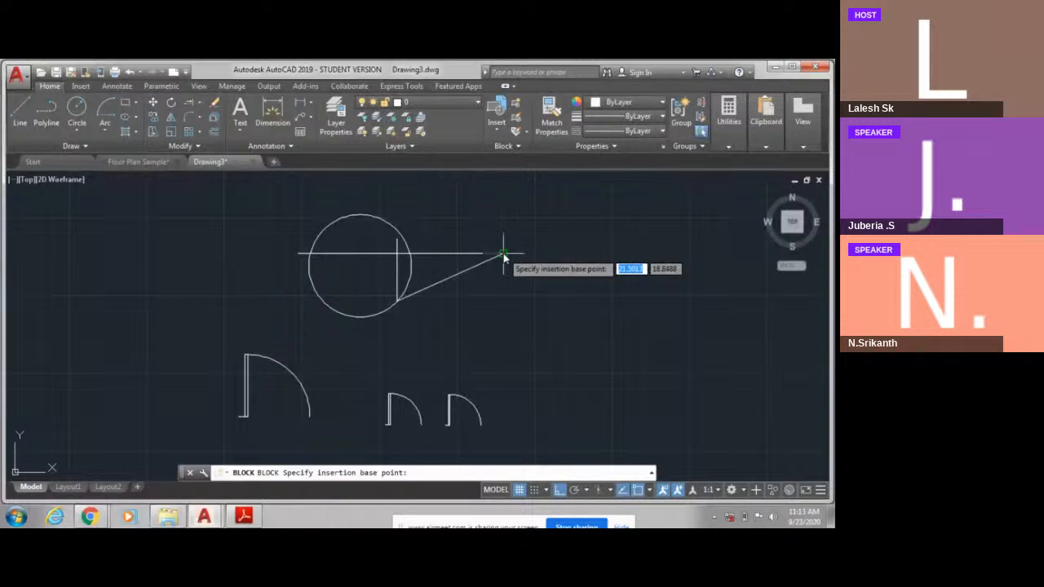
{"action": "left_click", "coordinate": [502, 258]}
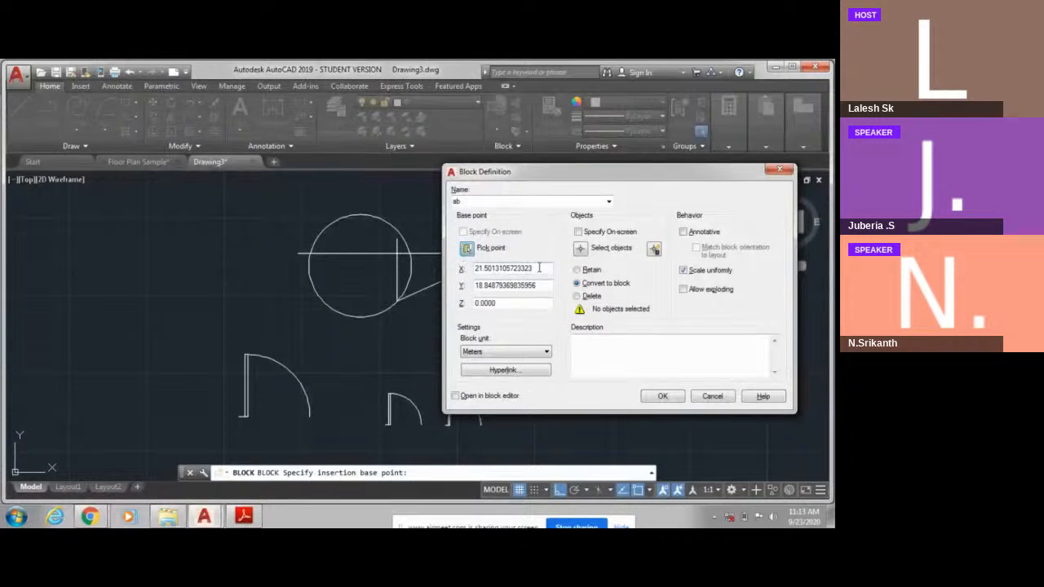
{"action": "left_click_drag", "start_coordinate": [551, 176], "coordinate": [542, 173]}
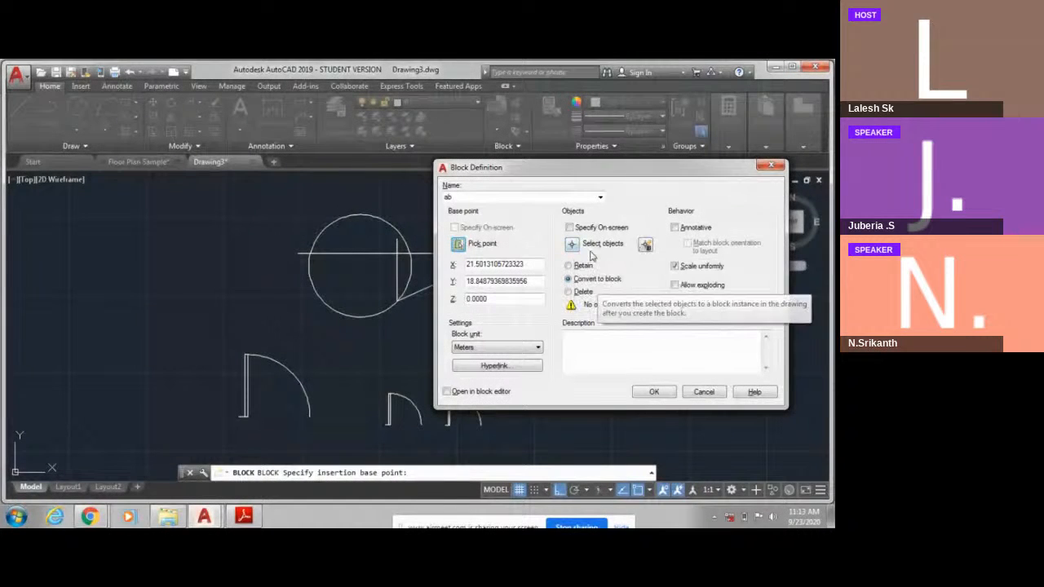
Step: Add the circle and the three lines to the ab block and create it with the convert to block option
{"action": "left_click_drag", "start_coordinate": [546, 173], "coordinate": [496, 171]}
{"action": "left_click", "coordinate": [540, 249]}
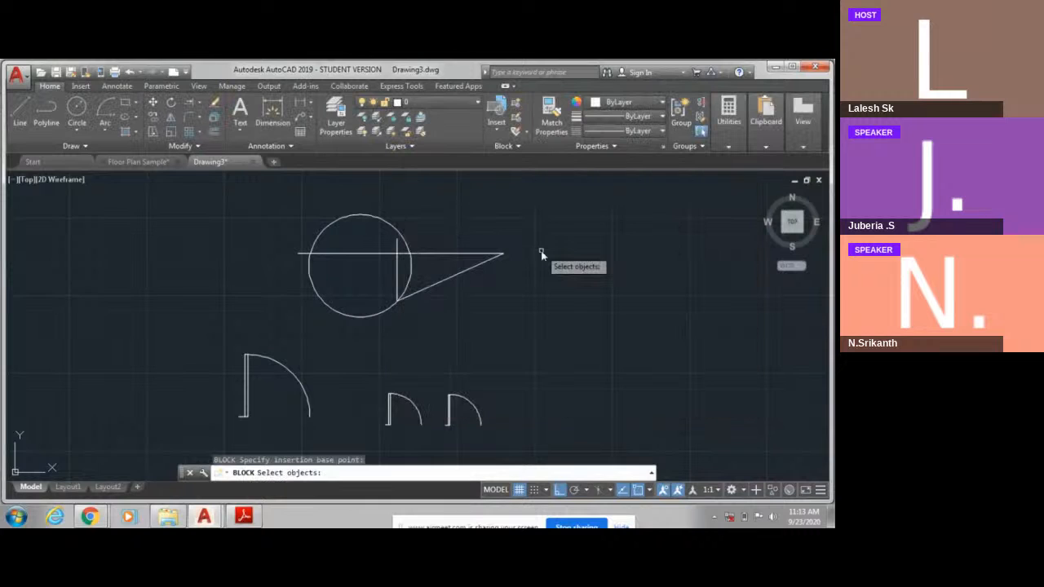
{"action": "left_click", "coordinate": [257, 204]}
{"action": "left_click", "coordinate": [546, 345]}
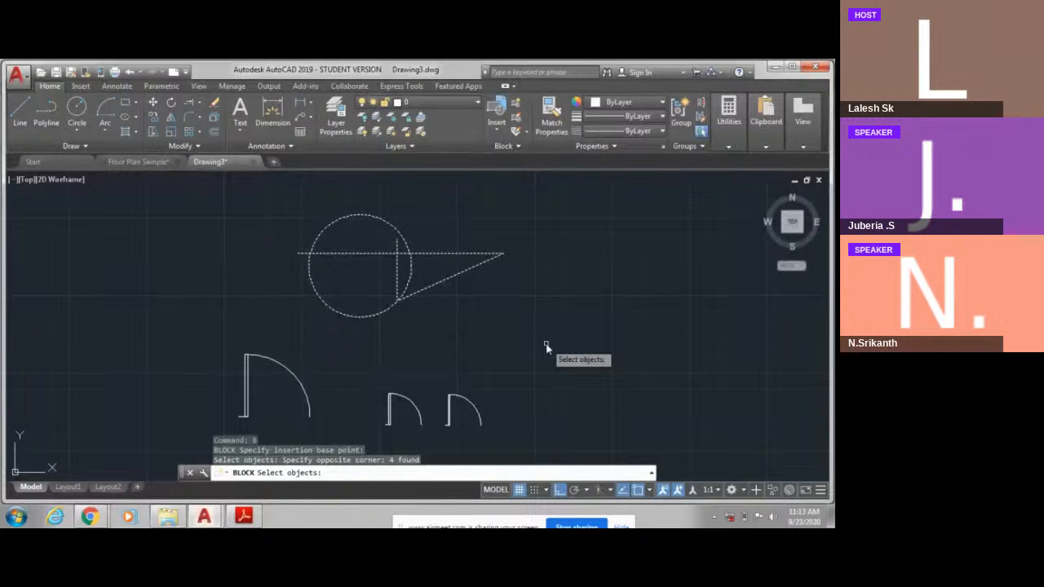
{"action": "key", "text": "Return"}
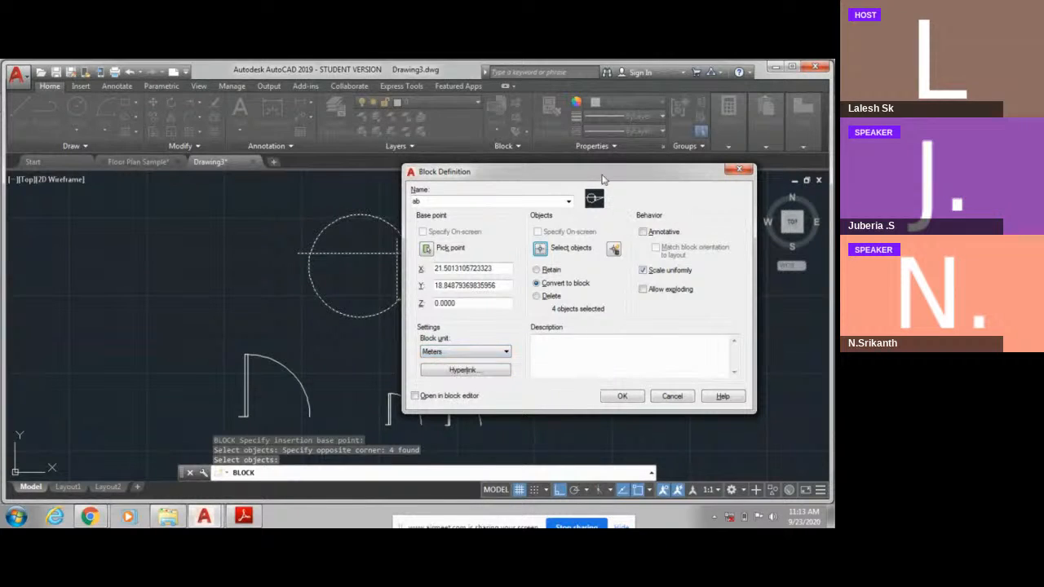
{"action": "left_click_drag", "start_coordinate": [603, 183], "coordinate": [597, 181]}
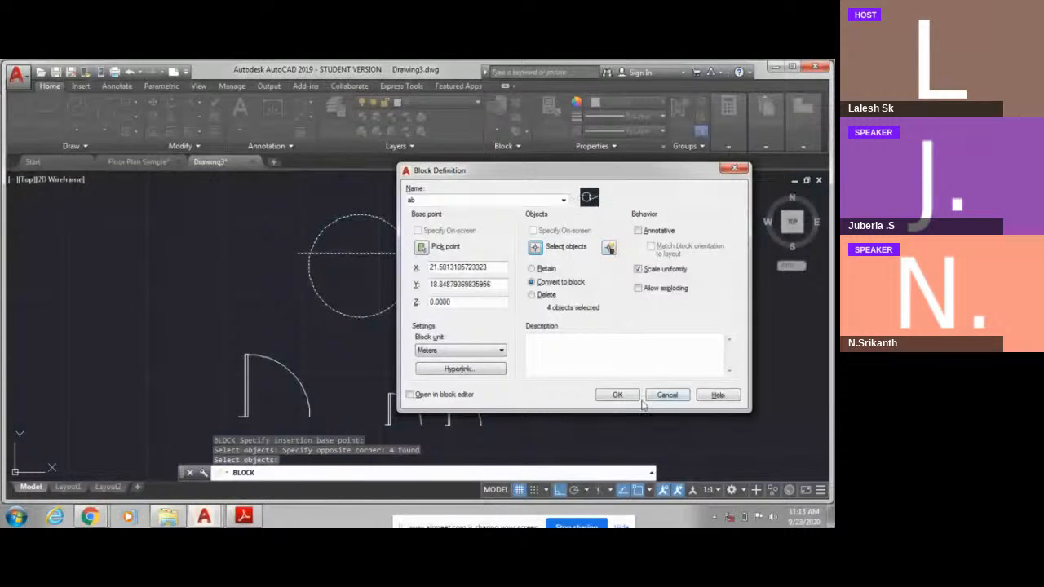
{"action": "left_click", "coordinate": [617, 395]}
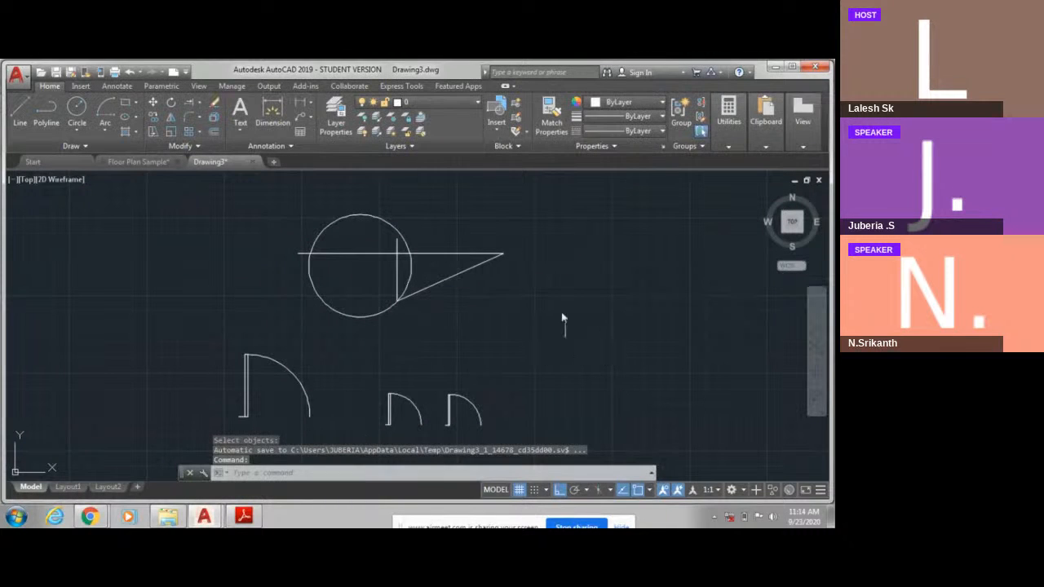
Step: Copy the ab block horizontally to the right of the original
{"action": "left_click", "coordinate": [494, 258]}
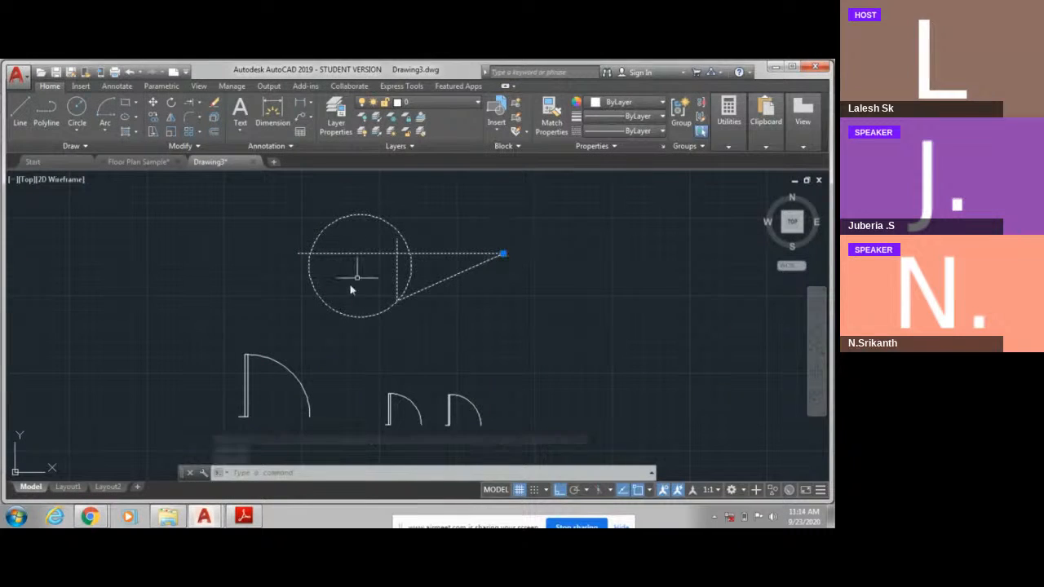
{"action": "left_click", "coordinate": [154, 117]}
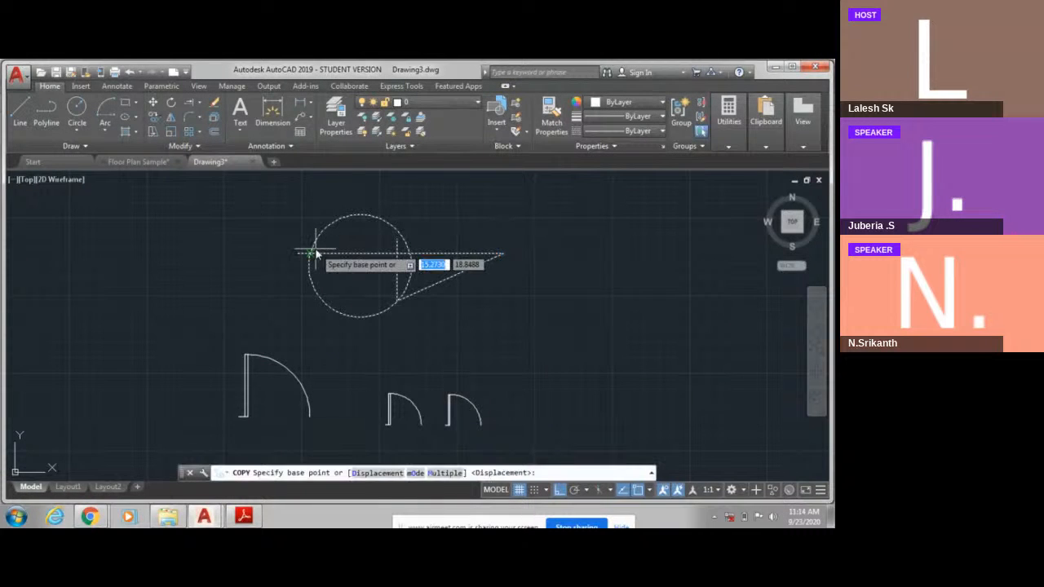
{"action": "left_click", "coordinate": [308, 265]}
{"action": "left_click", "coordinate": [522, 282]}
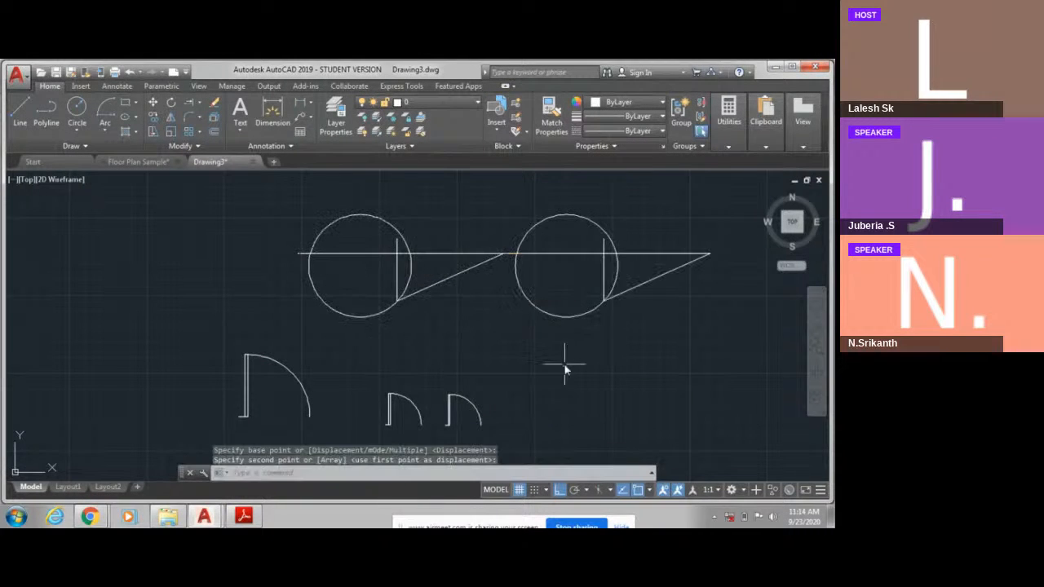
Step: Delete both ab blocks above the doors
{"action": "scroll", "coordinate": [601, 333], "scroll_direction": "down", "scroll_amount": 2}
{"action": "left_click", "coordinate": [612, 334]}
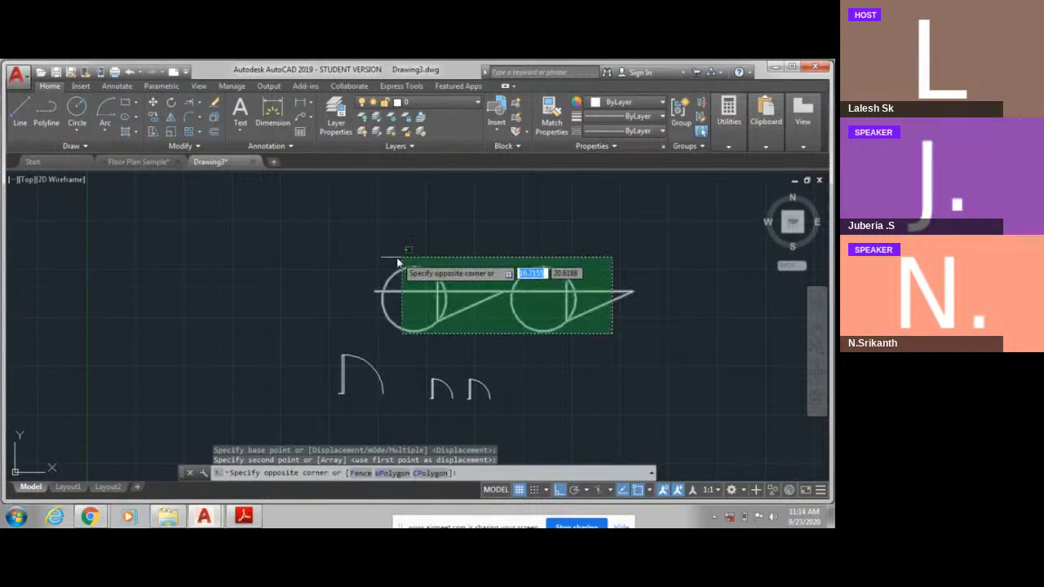
{"action": "left_click", "coordinate": [348, 249]}
{"action": "key", "text": "Delete"}
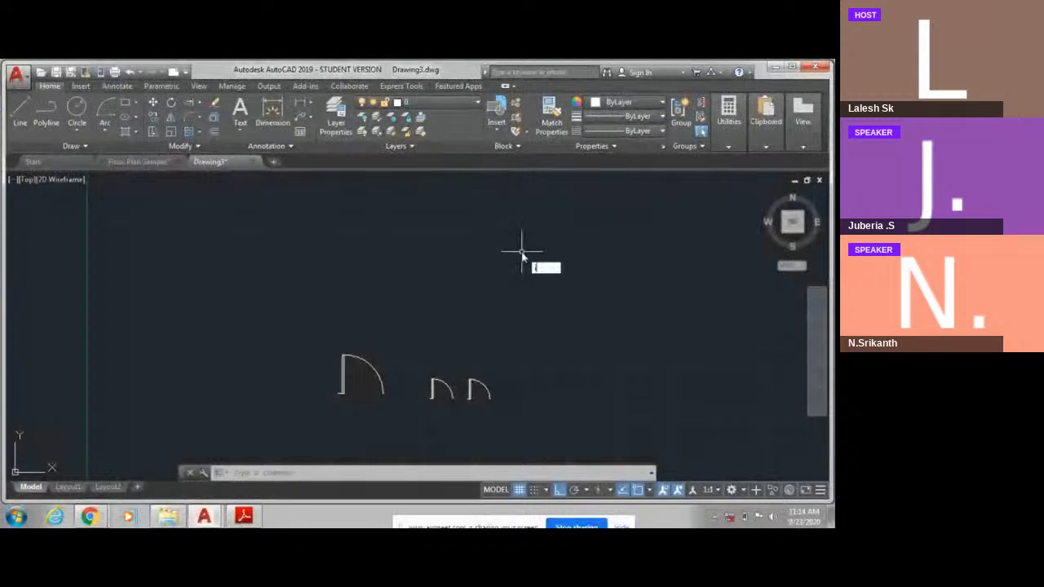
Step: Insert the ab block at scale 1 and rotation 0 in the empty area above the doors
{"action": "key", "text": "Return"}
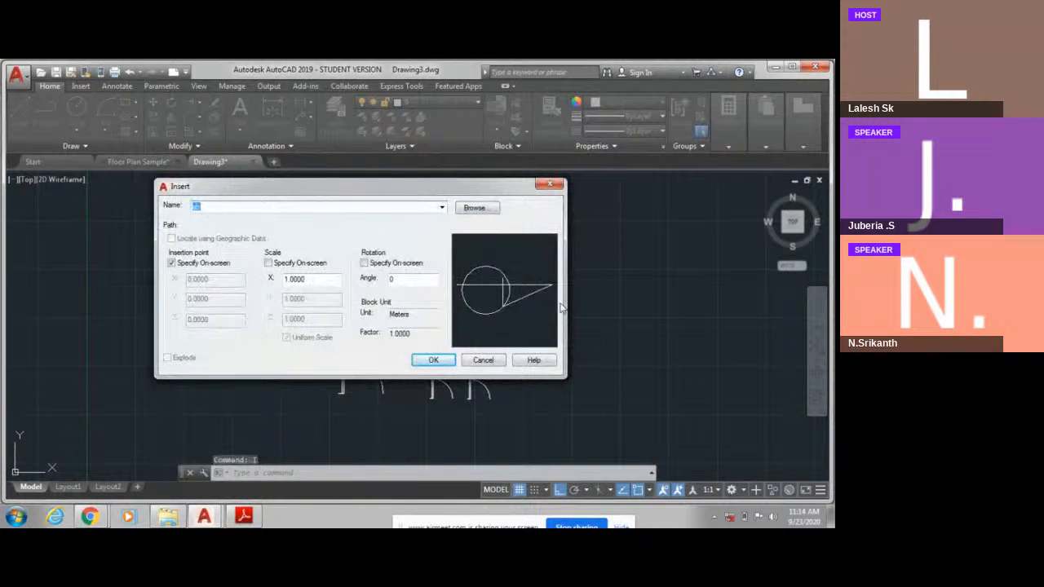
{"action": "left_click", "coordinate": [442, 207]}
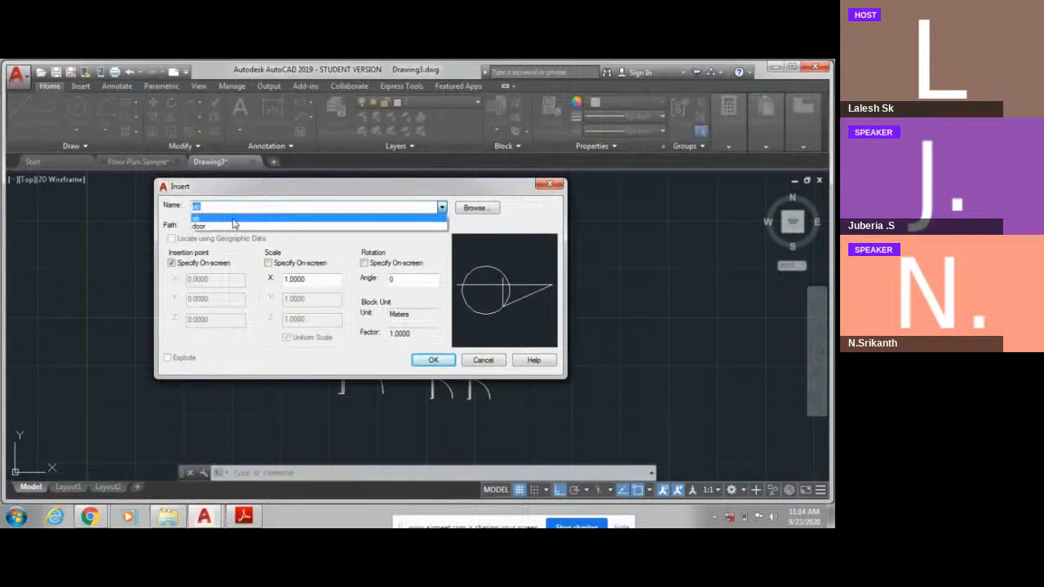
{"action": "left_click", "coordinate": [232, 218]}
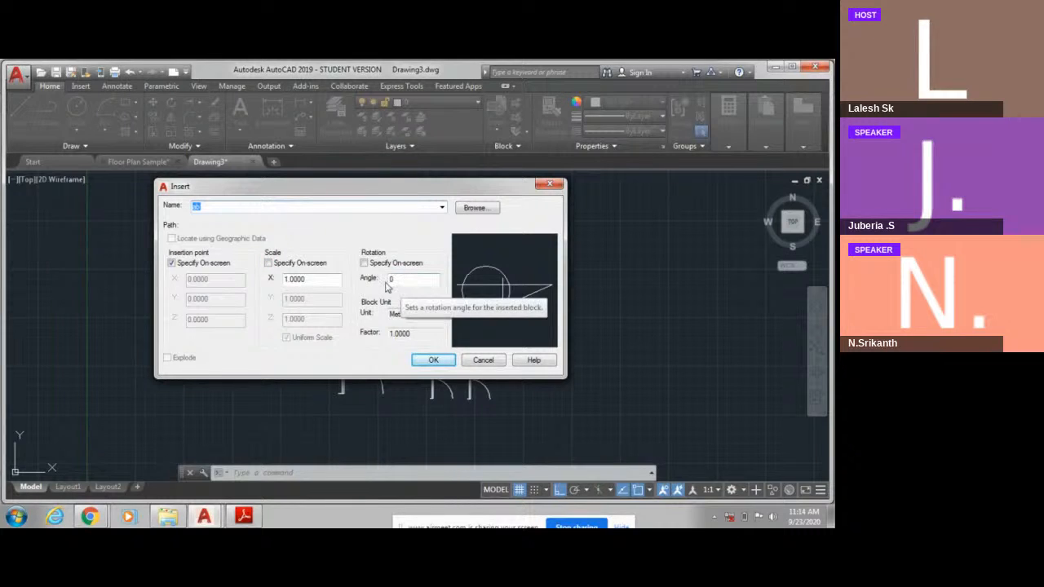
{"action": "left_click", "coordinate": [433, 361]}
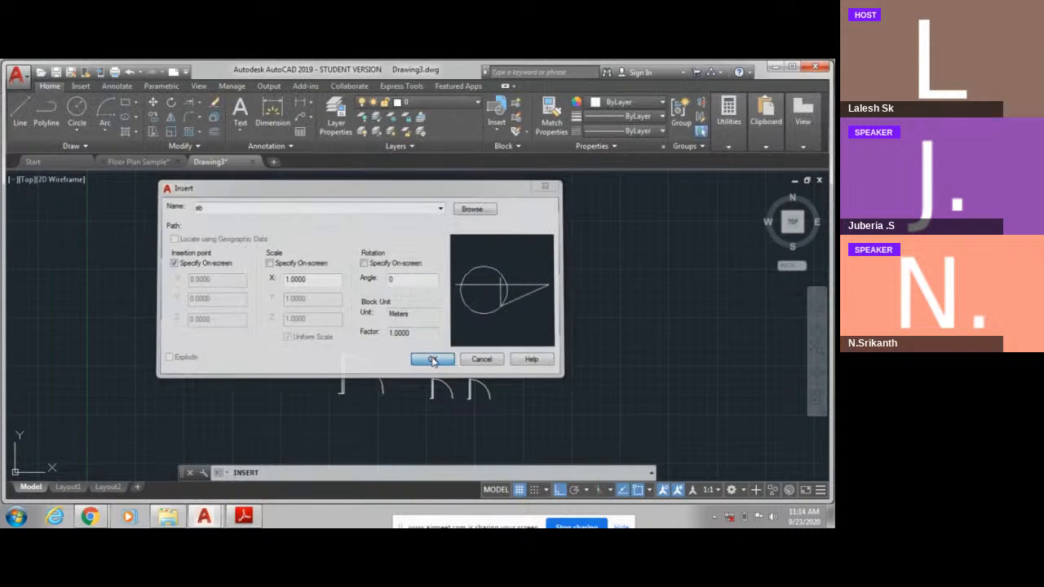
{"action": "left_click", "coordinate": [454, 247]}
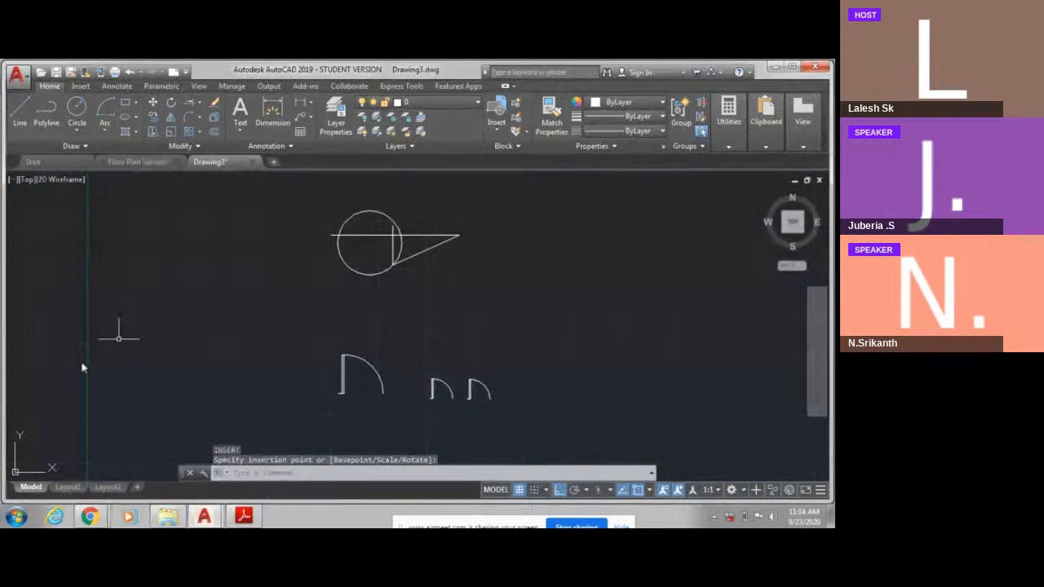
Step: Examine the inserted ab block and the smaller door blocks below it up close
{"action": "scroll", "coordinate": [406, 248], "scroll_direction": "up", "scroll_amount": 2}
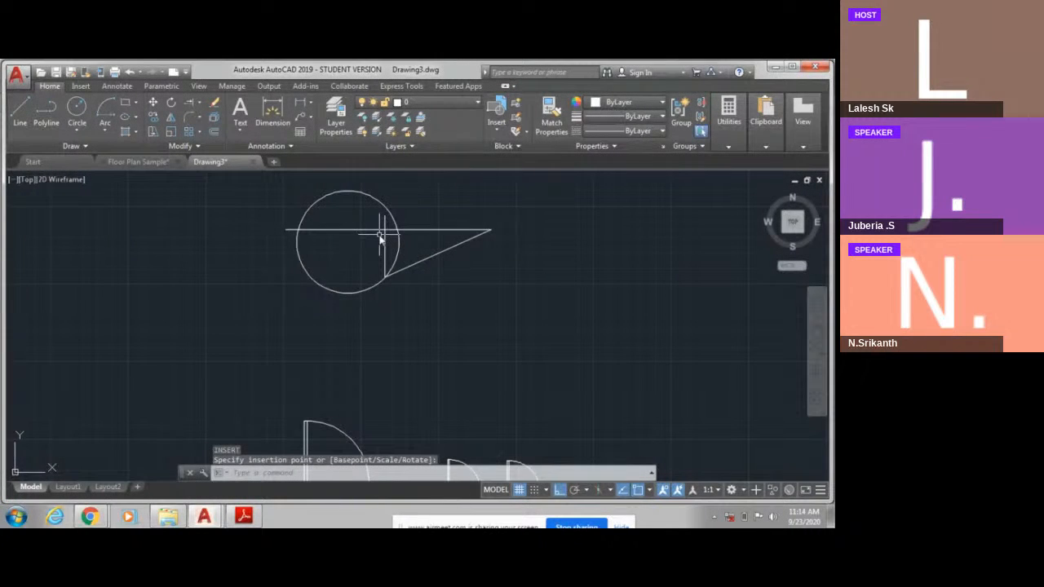
{"action": "middle_click_drag", "start_coordinate": [379, 237], "coordinate": [377, 287]}
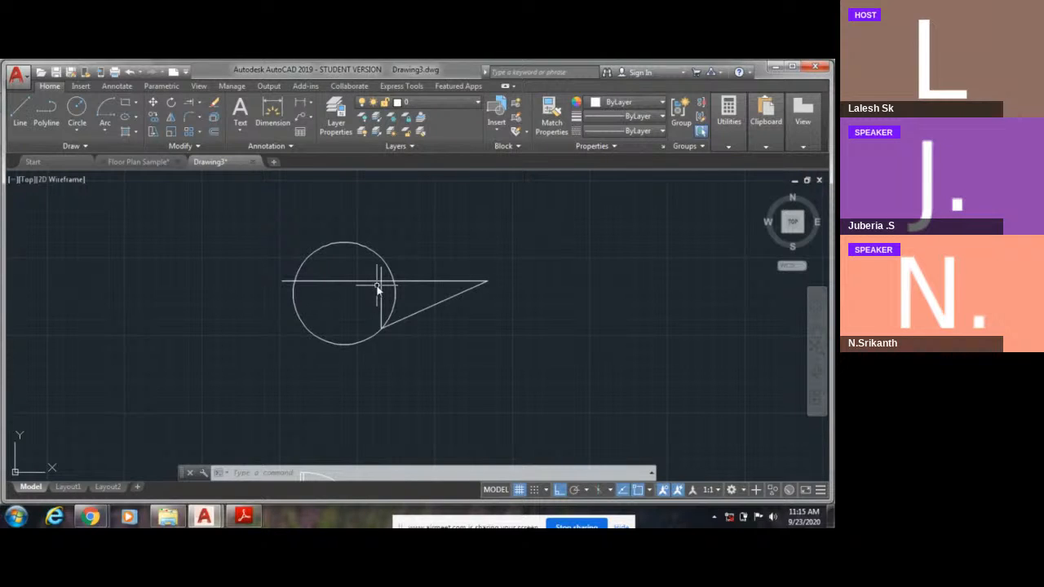
{"action": "scroll", "coordinate": [377, 287], "scroll_direction": "up", "scroll_amount": 2}
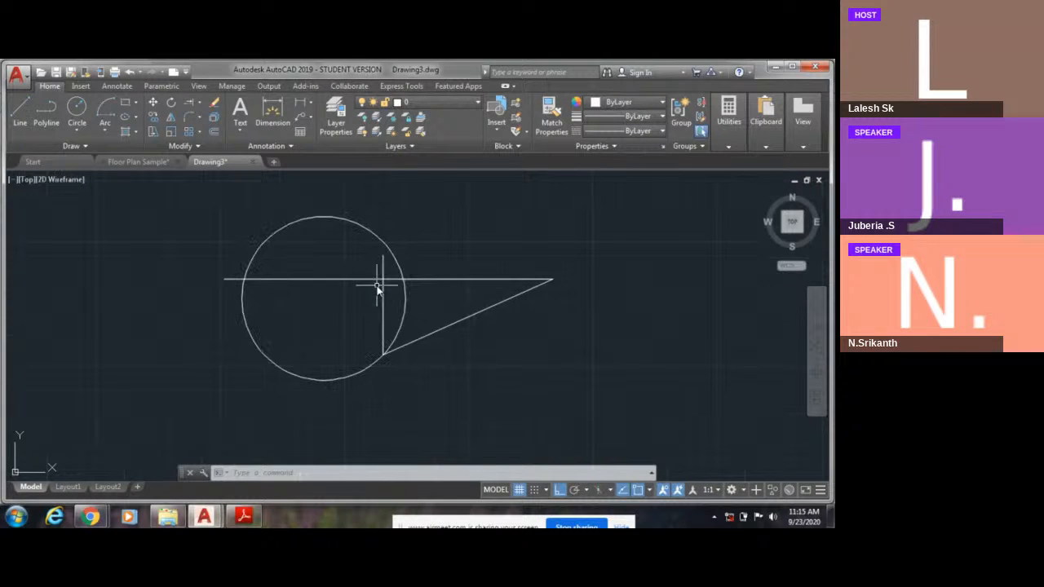
{"action": "scroll", "coordinate": [377, 285], "scroll_direction": "down", "scroll_amount": 4}
{"action": "scroll", "coordinate": [375, 296], "scroll_direction": "up", "scroll_amount": 2}
{"action": "mouse_move", "coordinate": [381, 277]}
{"action": "middle_mouse_down"}
{"action": "mouse_move", "coordinate": [356, 266]}
{"action": "mouse_move", "coordinate": [359, 282]}
{"action": "mouse_move", "coordinate": [346, 202]}
{"action": "middle_mouse_up"}
{"action": "scroll", "coordinate": [261, 301], "scroll_direction": "up", "scroll_amount": 2}
{"action": "scroll", "coordinate": [489, 361], "scroll_direction": "up", "scroll_amount": 2}
{"action": "middle_click_drag", "start_coordinate": [489, 361], "coordinate": [398, 333]}
{"action": "scroll", "coordinate": [400, 329], "scroll_direction": "up", "scroll_amount": 4}
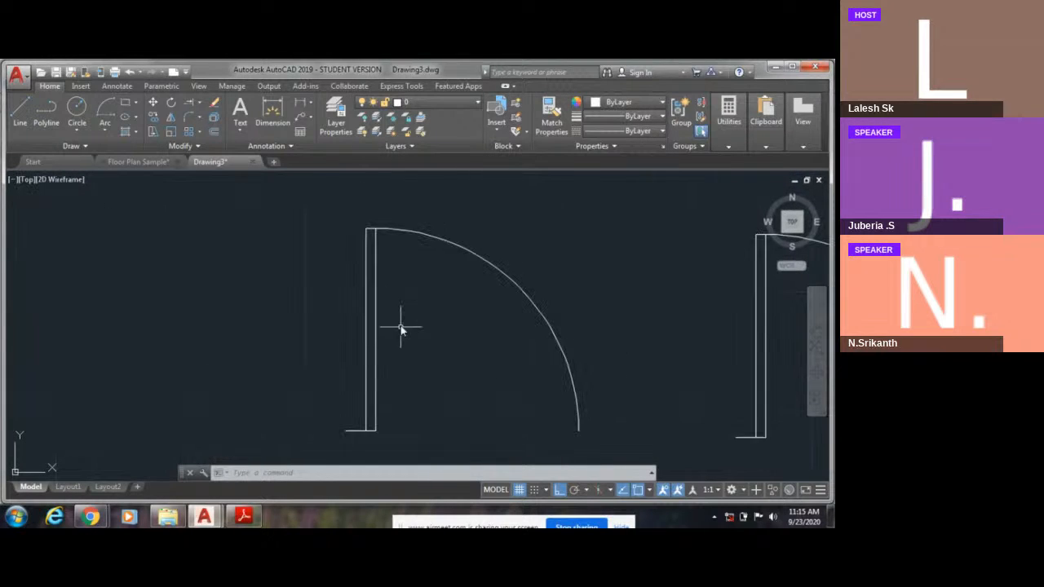
Step: Select one of the smaller door blocks and open the door definition in the Block Editor
{"action": "left_click", "coordinate": [524, 298]}
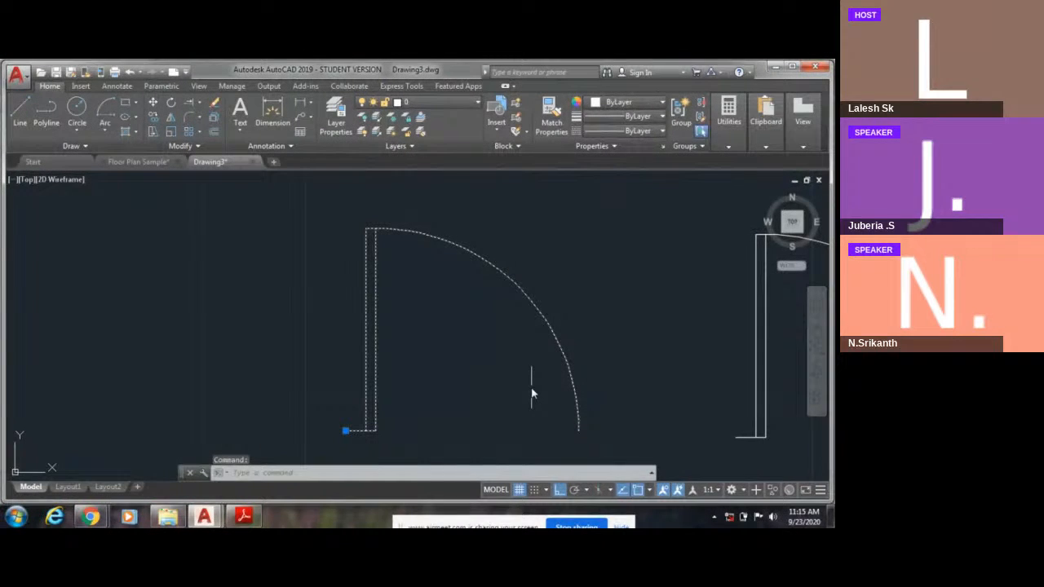
{"action": "scroll", "coordinate": [594, 433], "scroll_direction": "up", "scroll_amount": 4}
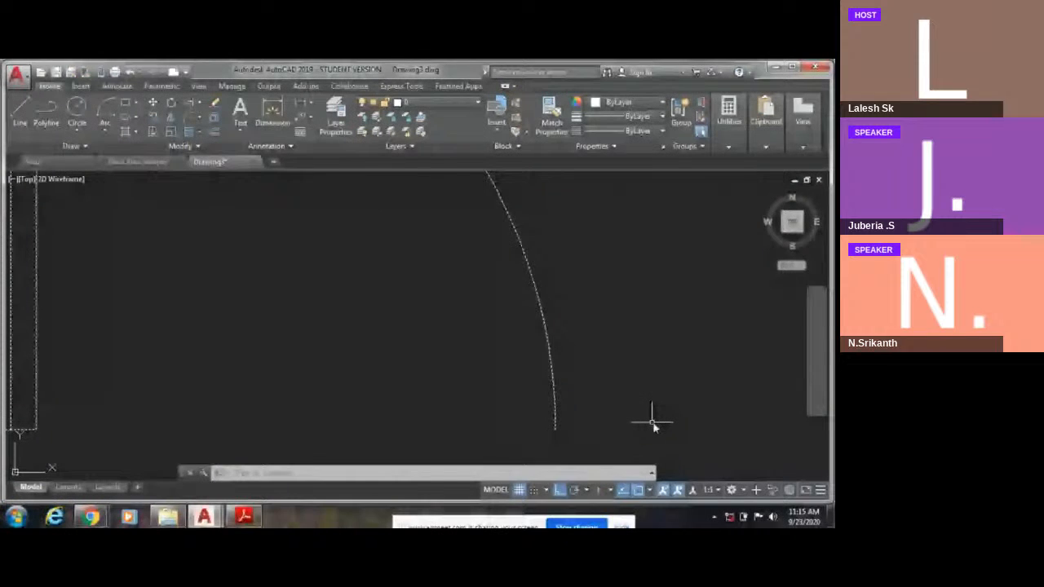
{"action": "scroll", "coordinate": [652, 424], "scroll_direction": "down", "scroll_amount": 5}
{"action": "middle_click_drag", "start_coordinate": [614, 371], "coordinate": [528, 347]}
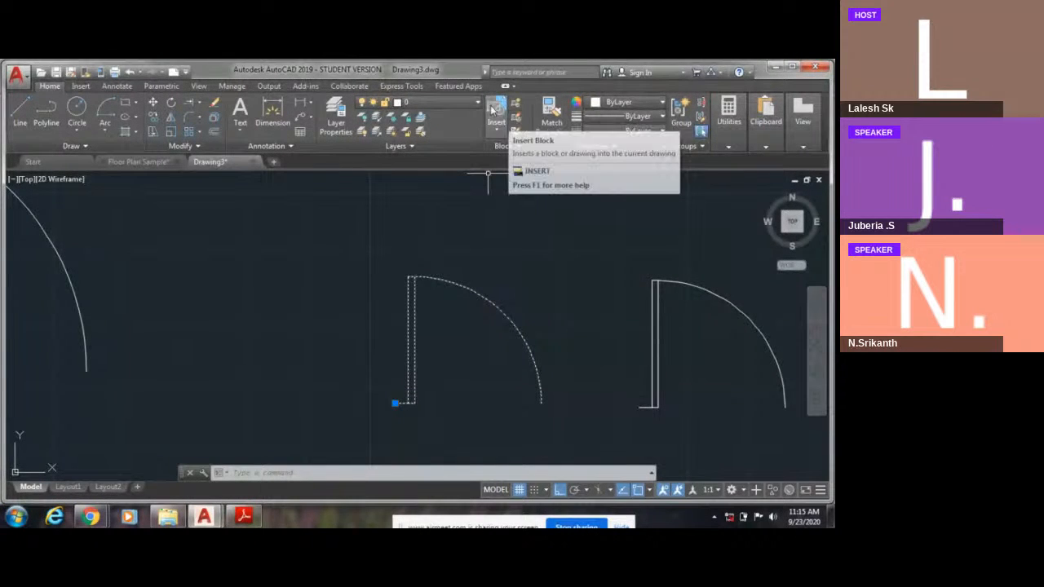
{"action": "left_click", "coordinate": [497, 135]}
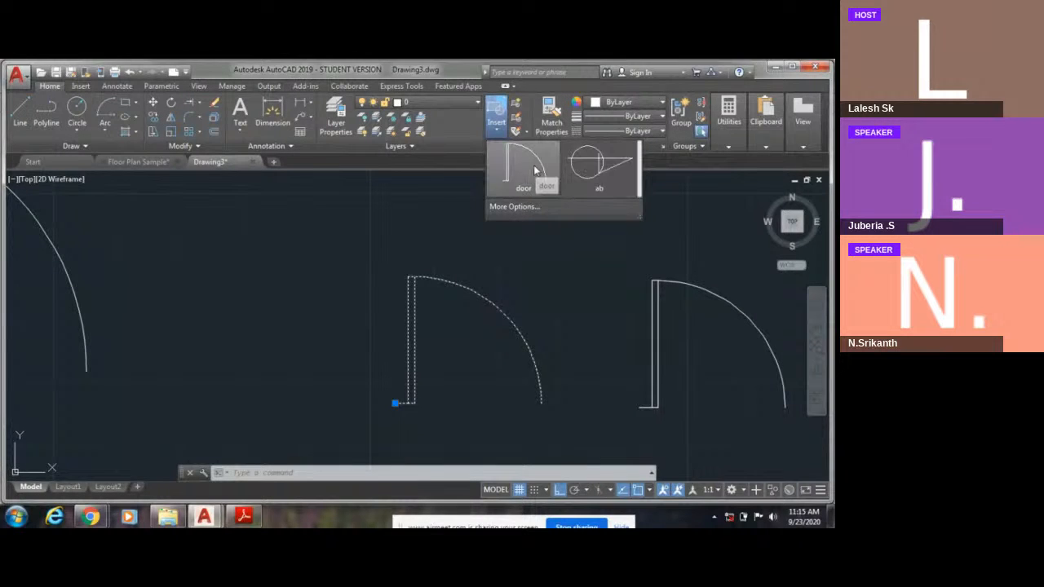
{"action": "left_click", "coordinate": [520, 115]}
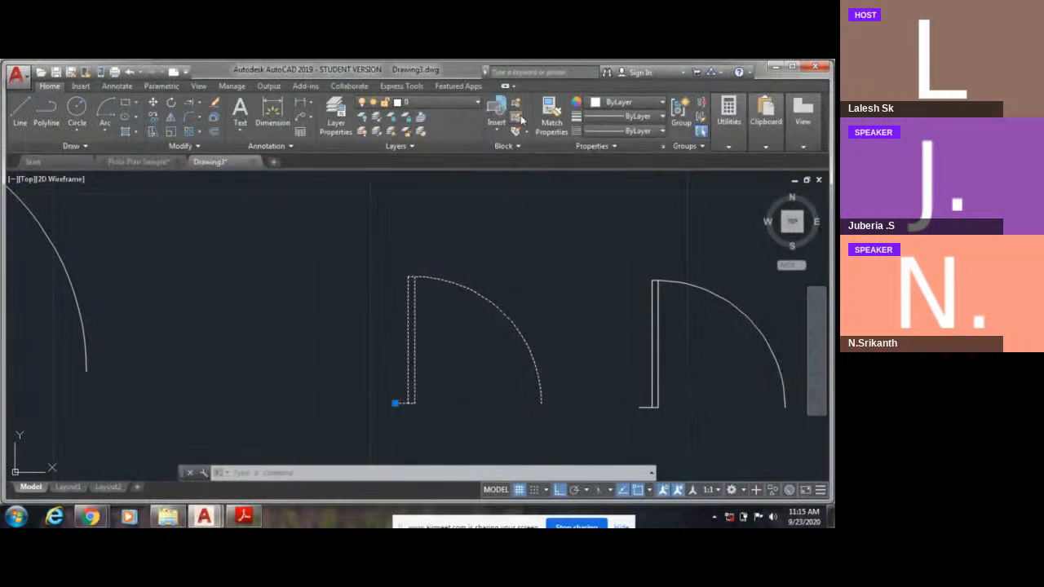
{"action": "left_click", "coordinate": [516, 118]}
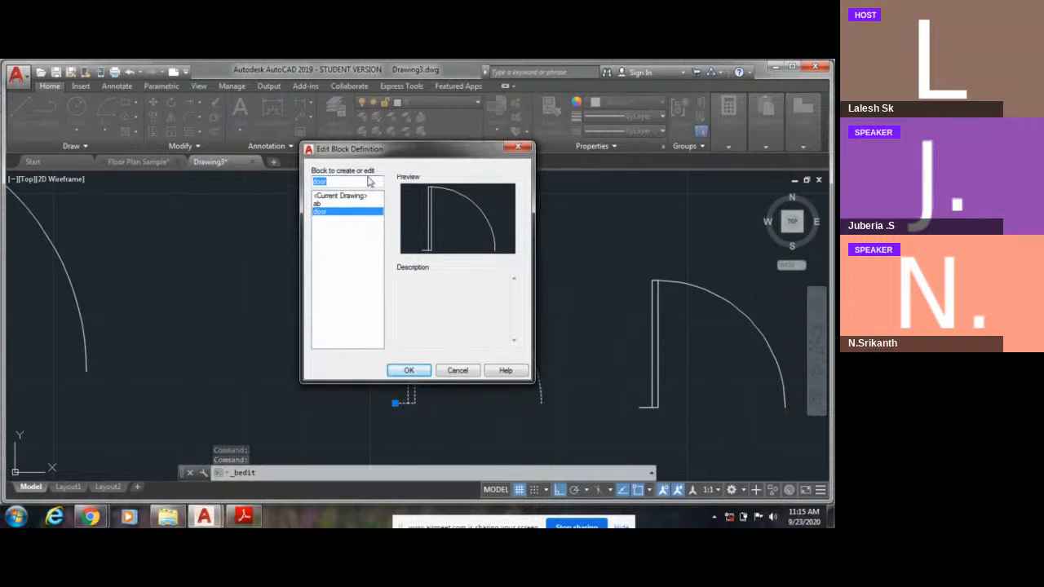
{"action": "left_click", "coordinate": [318, 204]}
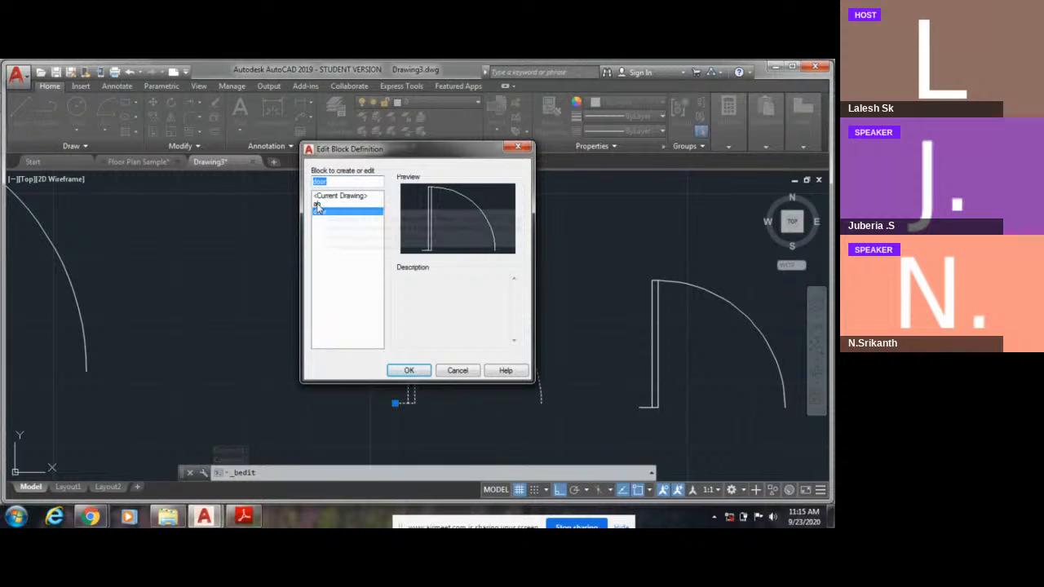
{"action": "left_click", "coordinate": [320, 212]}
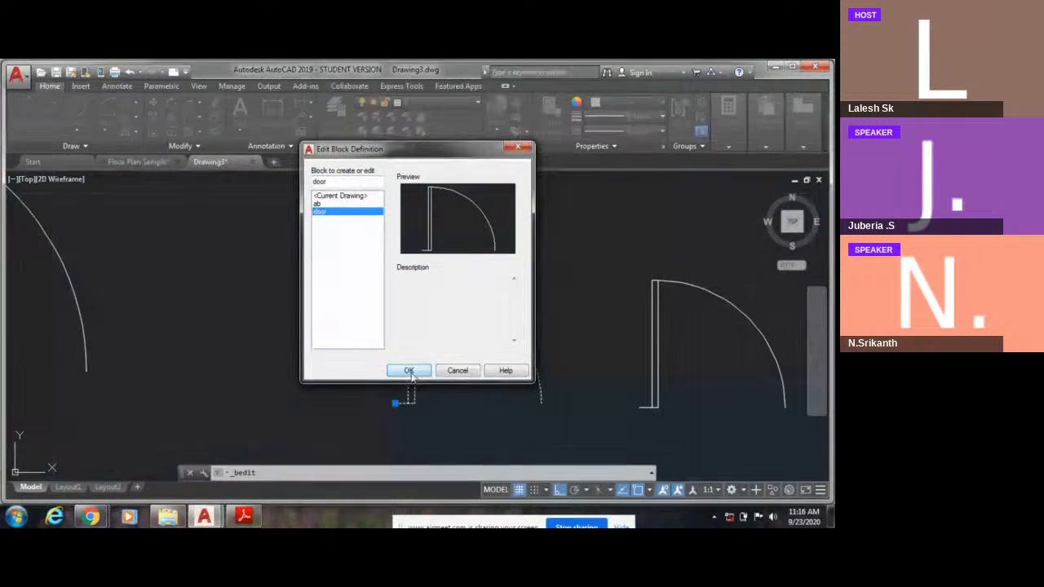
{"action": "left_click", "coordinate": [409, 371]}
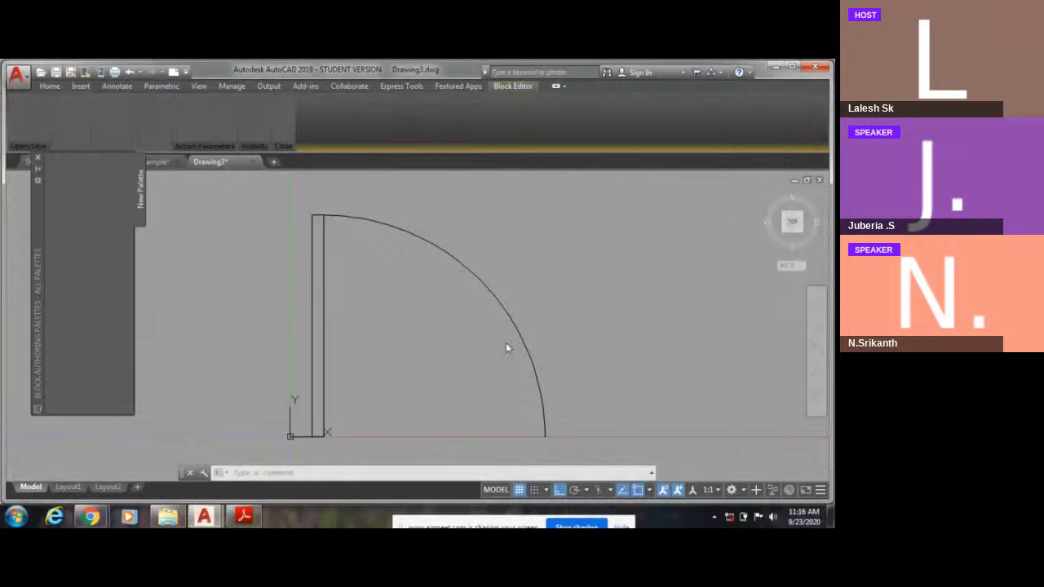
Step: Draw a 0.1 horizontal line outward from the arc's lower end and close the Block Editor, saving the changes to door
{"action": "left_click", "coordinate": [51, 88]}
{"action": "middle_click_drag", "start_coordinate": [349, 290], "coordinate": [313, 255]}
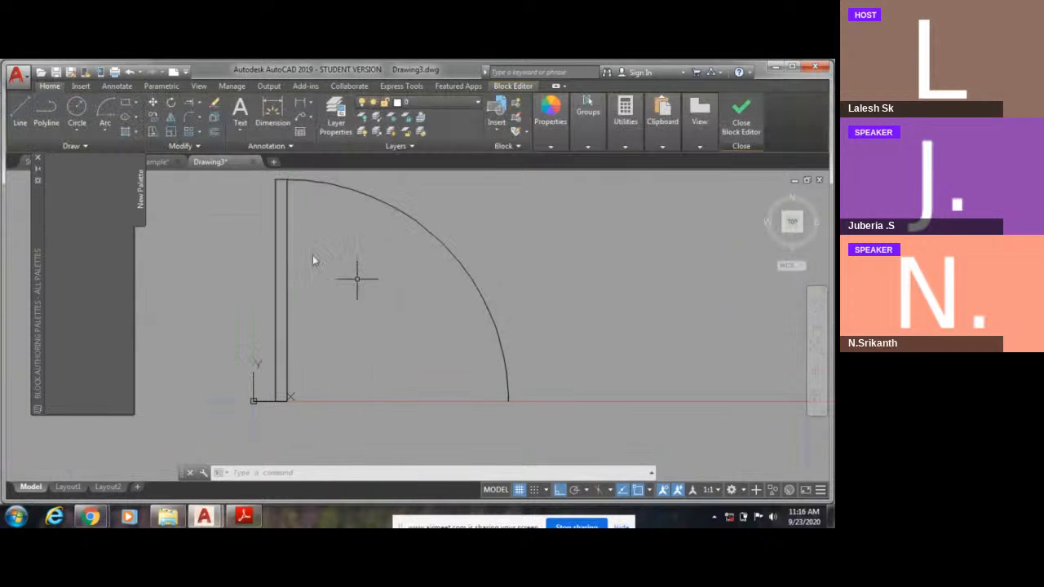
{"action": "left_click", "coordinate": [23, 120]}
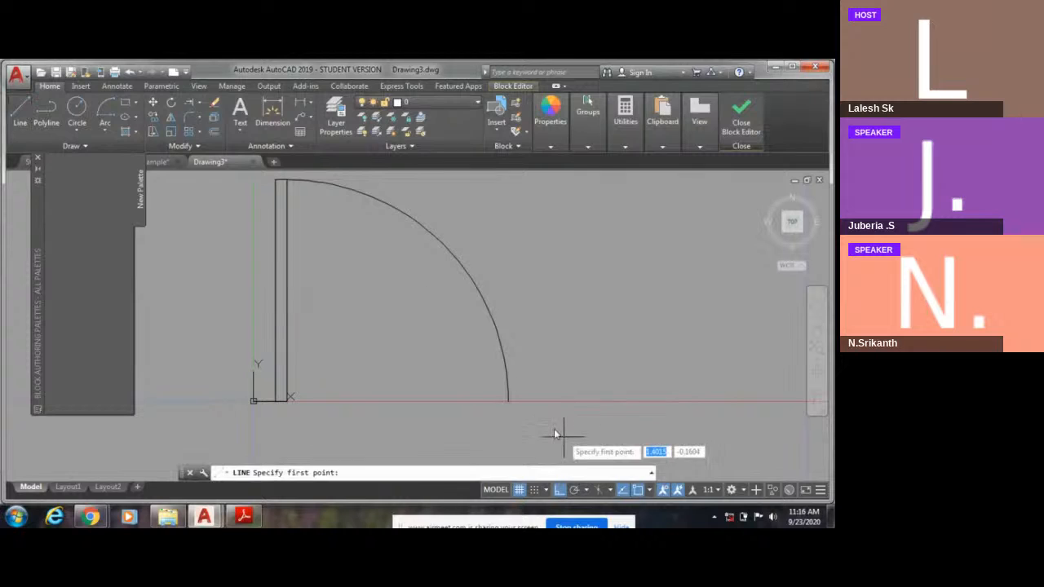
{"action": "left_click", "coordinate": [505, 402]}
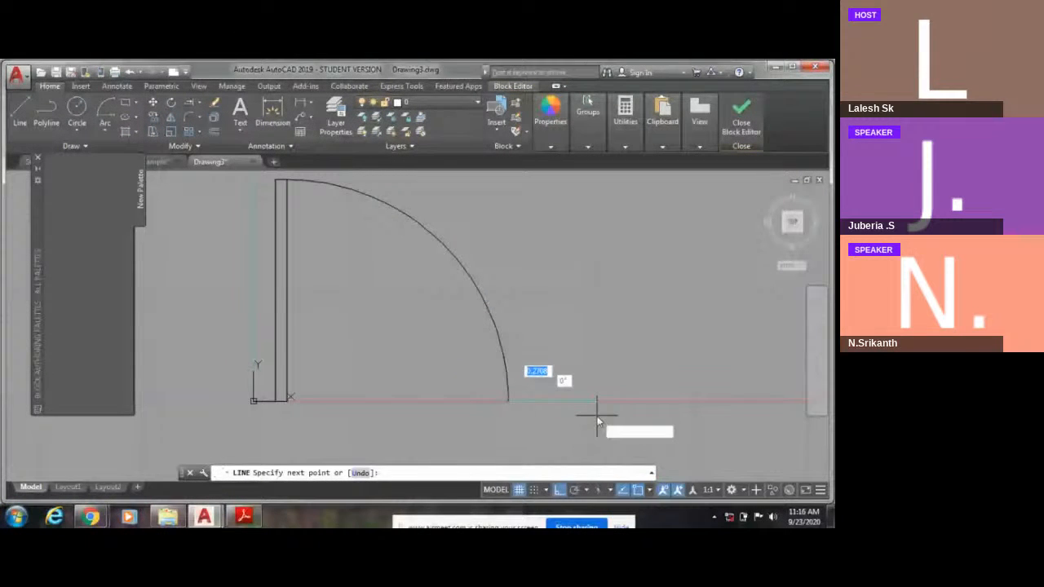
{"action": "type", "text": "0.1"}
{"action": "key", "text": "Return"}
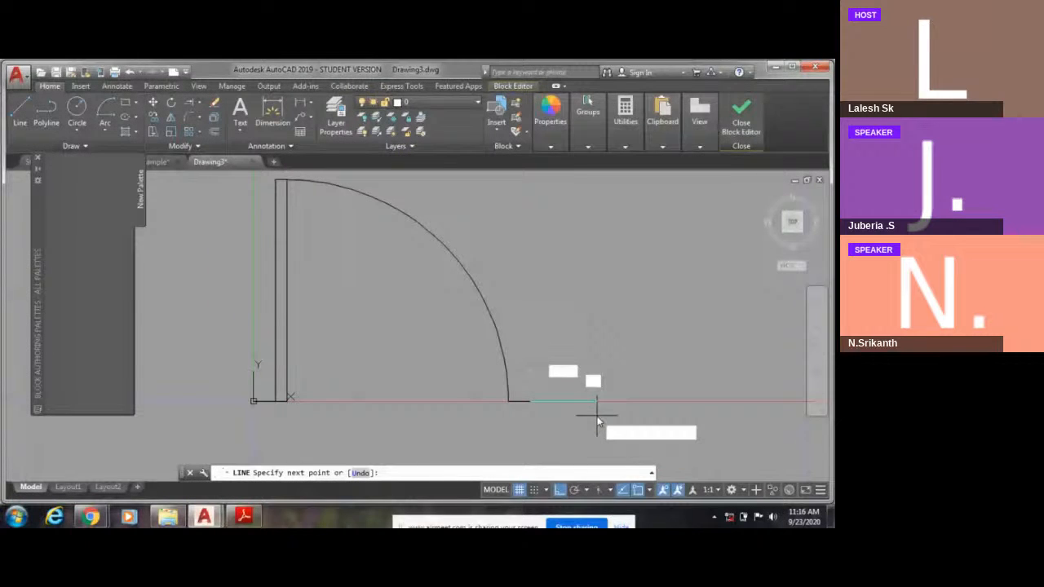
{"action": "key", "text": "Return"}
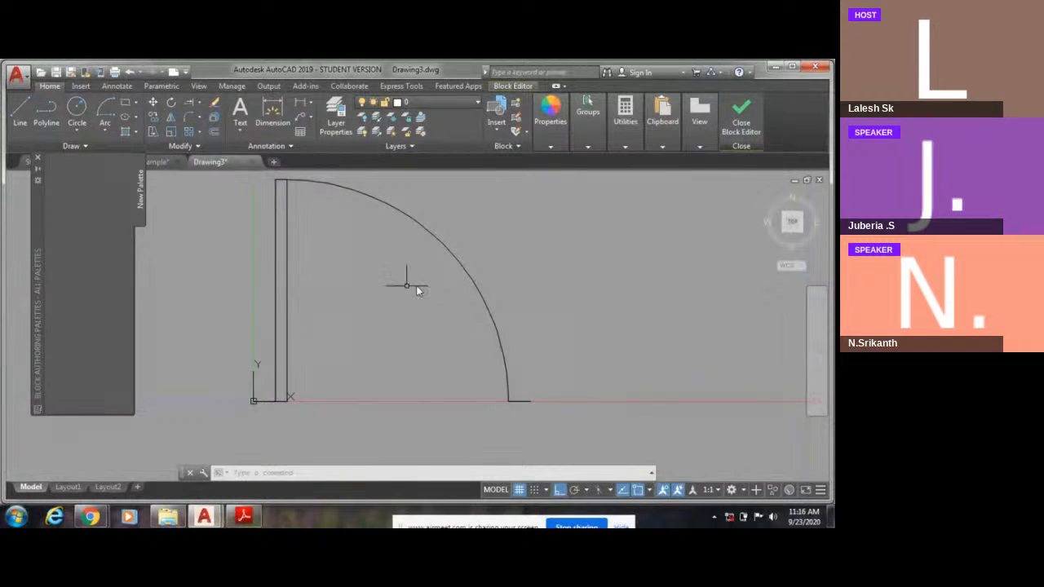
{"action": "left_click", "coordinate": [748, 117]}
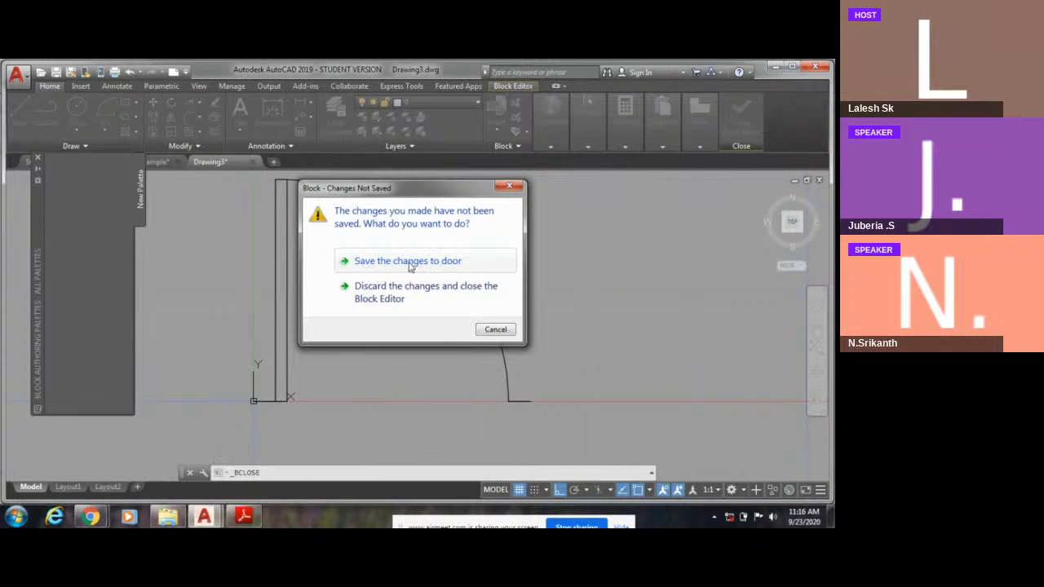
{"action": "left_click", "coordinate": [411, 262]}
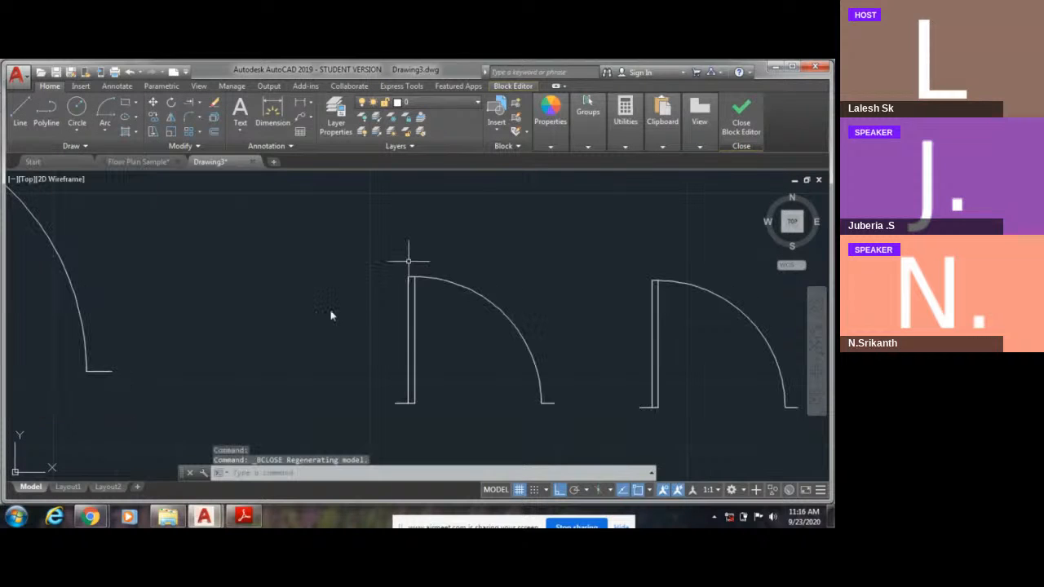
Step: Check the two smaller door blocks for the added end line, selecting each one in turn
{"action": "scroll", "coordinate": [318, 345], "scroll_direction": "up", "scroll_amount": 3}
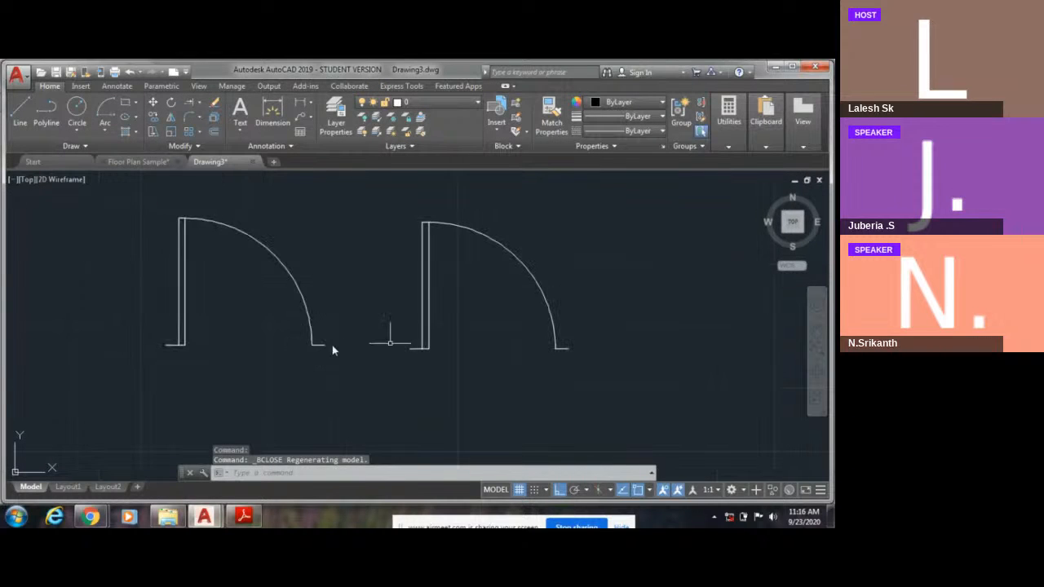
{"action": "scroll", "coordinate": [332, 345], "scroll_direction": "up", "scroll_amount": 3}
{"action": "scroll", "coordinate": [570, 358], "scroll_direction": "down", "scroll_amount": 2}
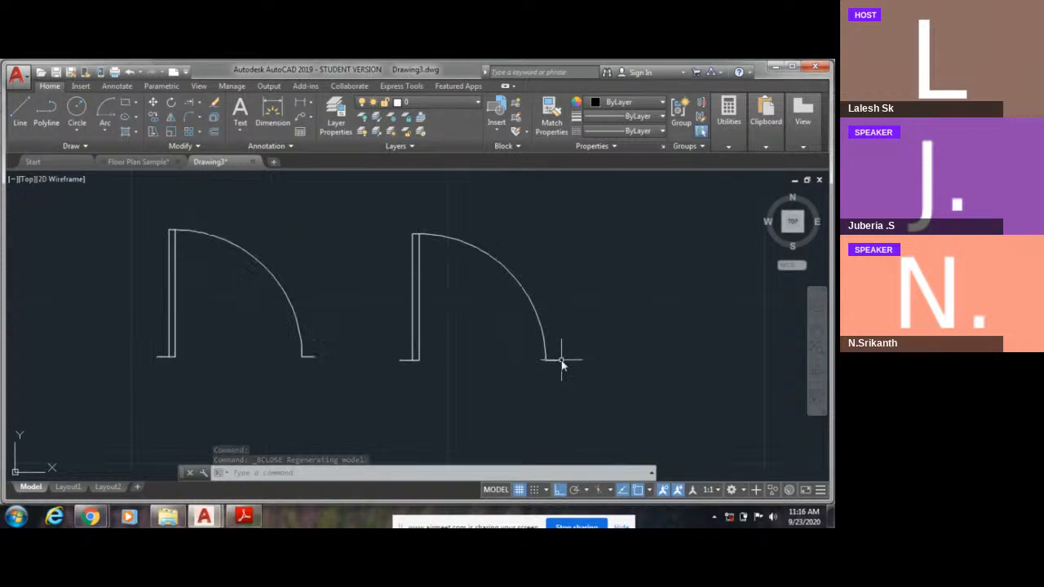
{"action": "left_click", "coordinate": [270, 341]}
{"action": "left_click", "coordinate": [217, 263]}
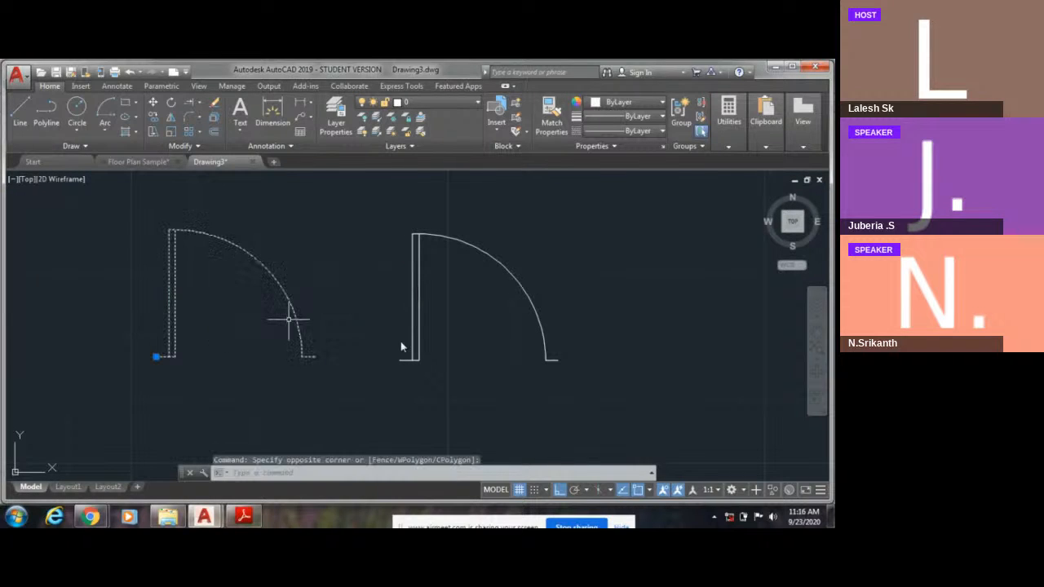
{"action": "key", "text": "Escape"}
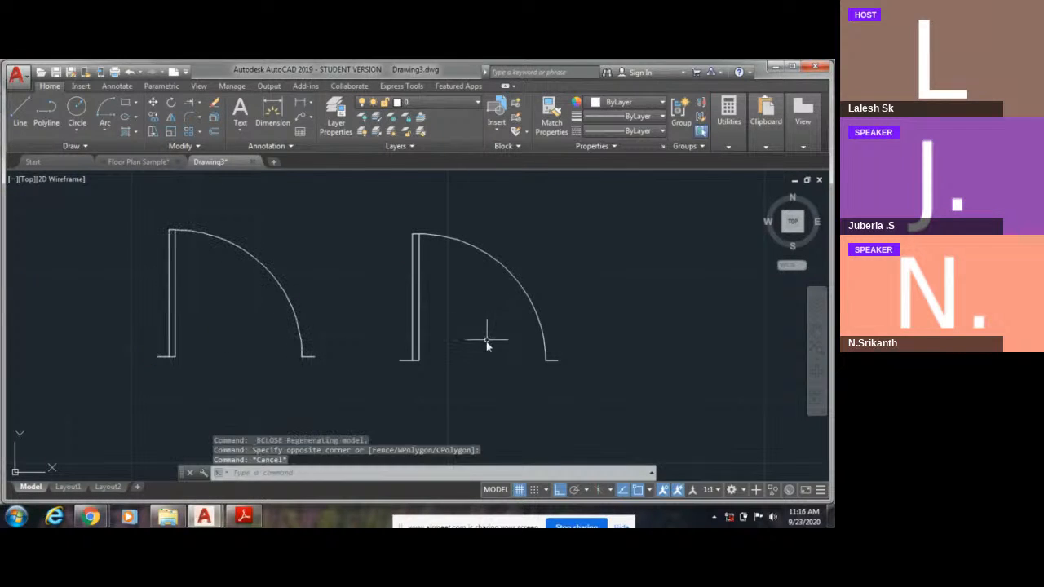
{"action": "left_click", "coordinate": [486, 341]}
{"action": "left_click", "coordinate": [416, 284]}
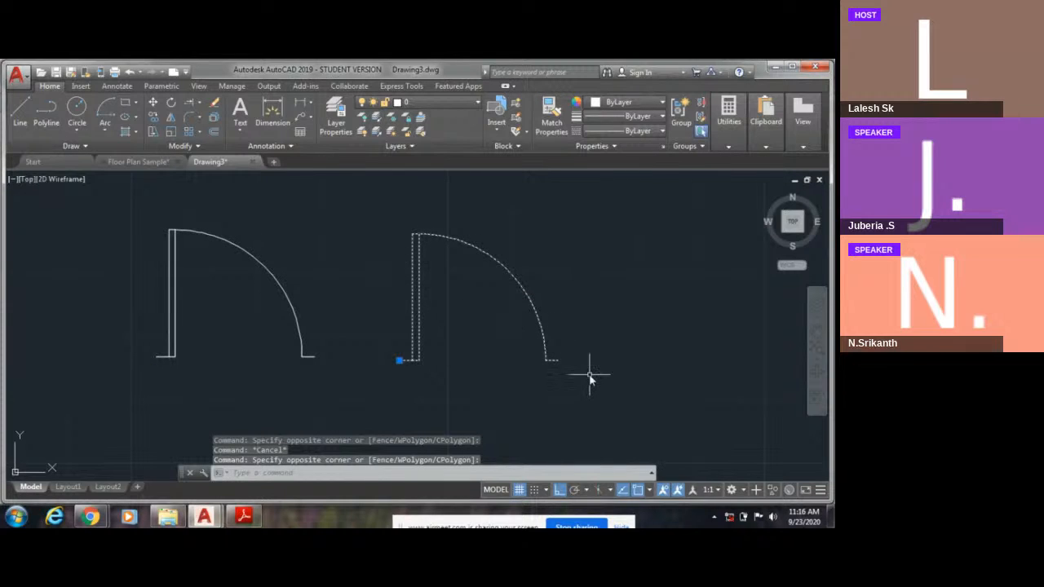
{"action": "scroll", "coordinate": [589, 376], "scroll_direction": "up", "scroll_amount": 3}
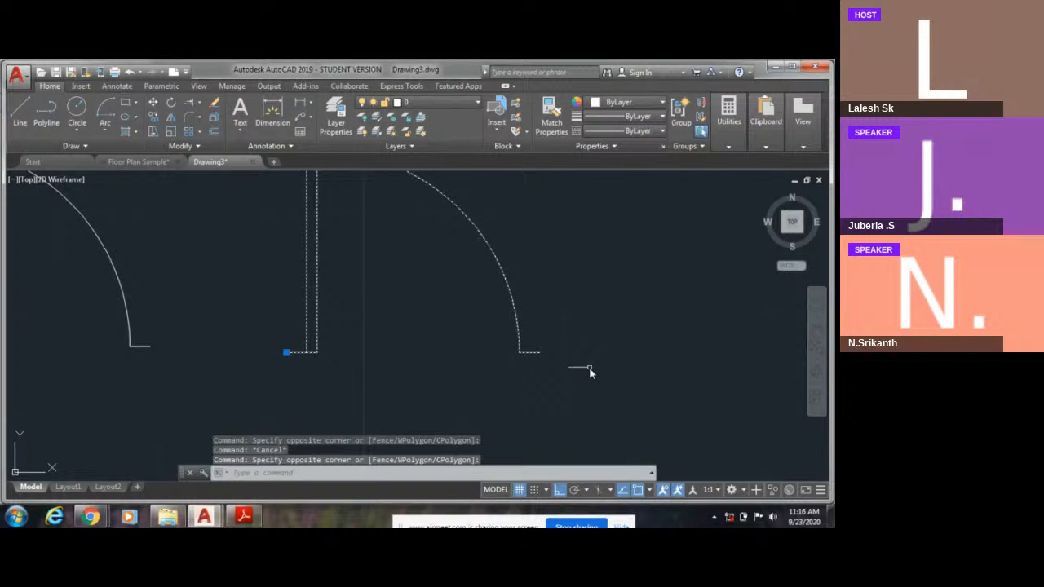
{"action": "key", "text": "Escape"}
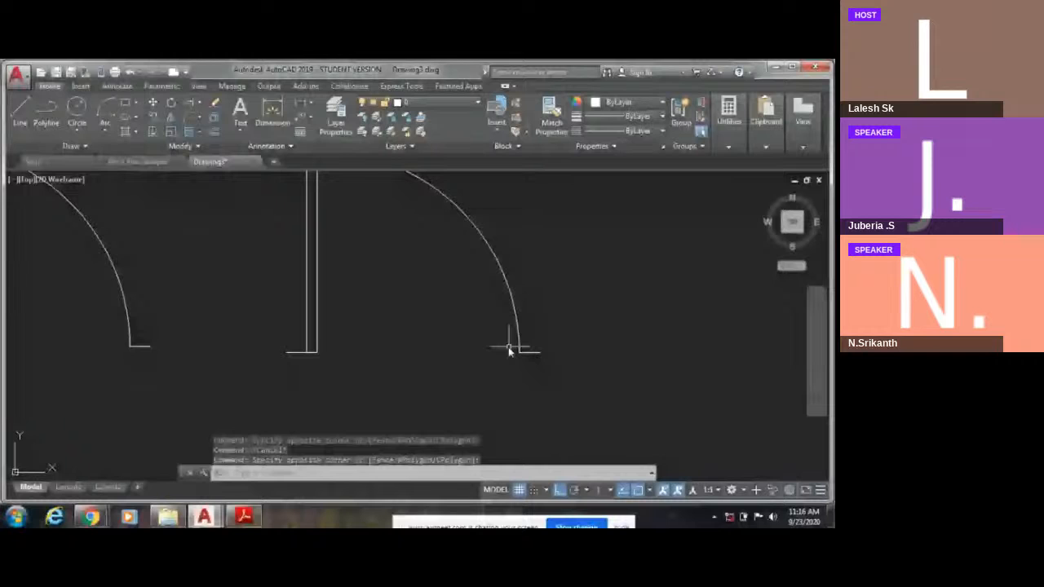
{"action": "key", "text": "Escape"}
Step: Open the ab block definition in the Block Editor
{"action": "scroll", "coordinate": [508, 347], "scroll_direction": "down", "scroll_amount": 6}
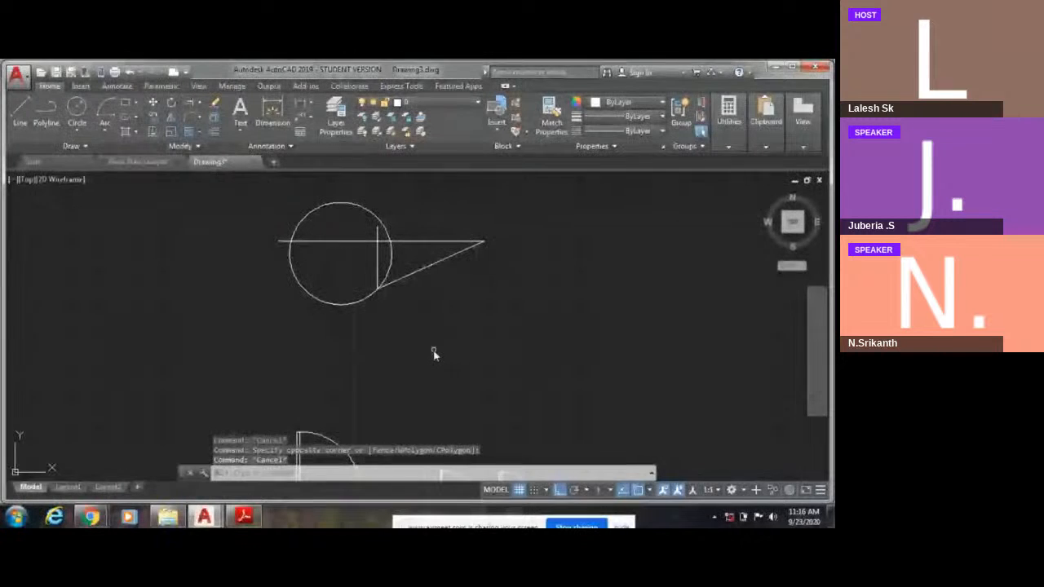
{"action": "type", "text": "B"}
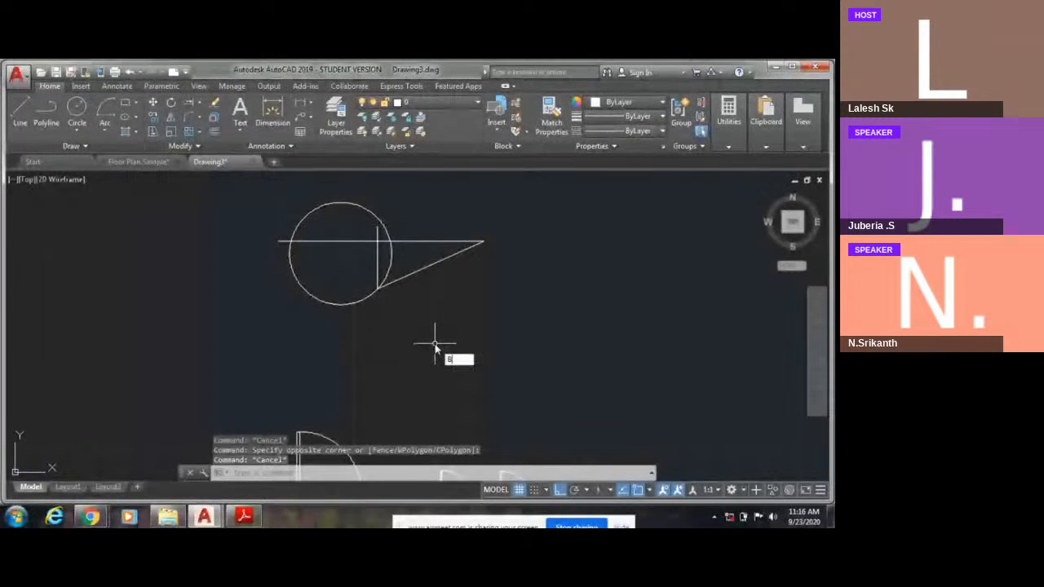
{"action": "type", "text": "E"}
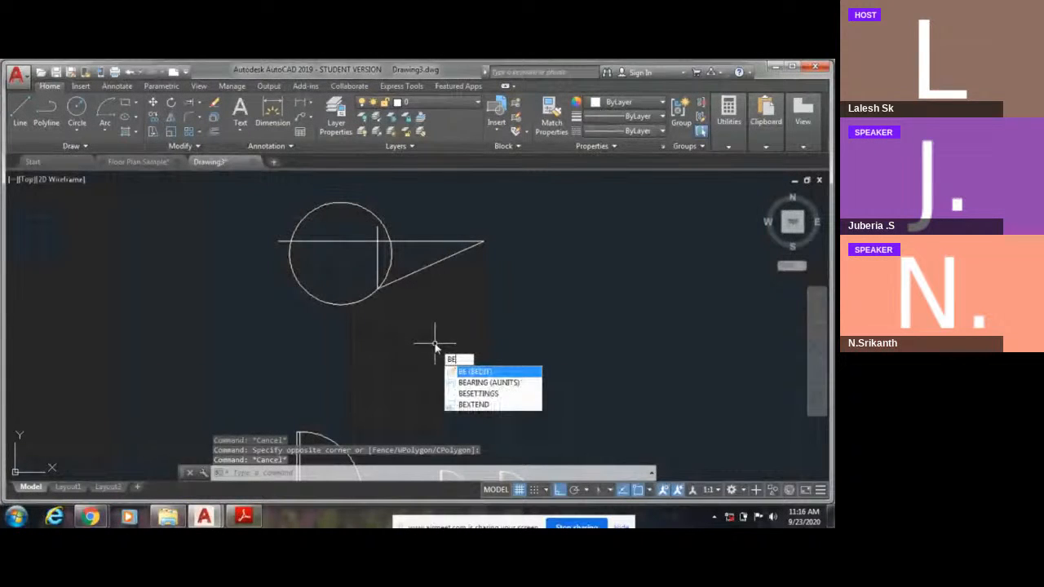
{"action": "key", "text": "Return"}
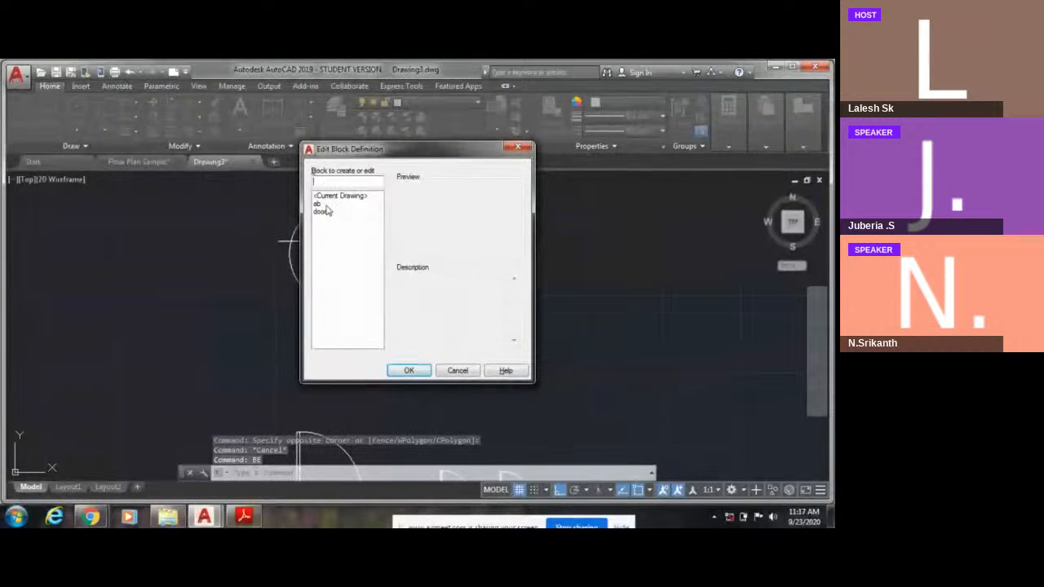
{"action": "left_click", "coordinate": [320, 203]}
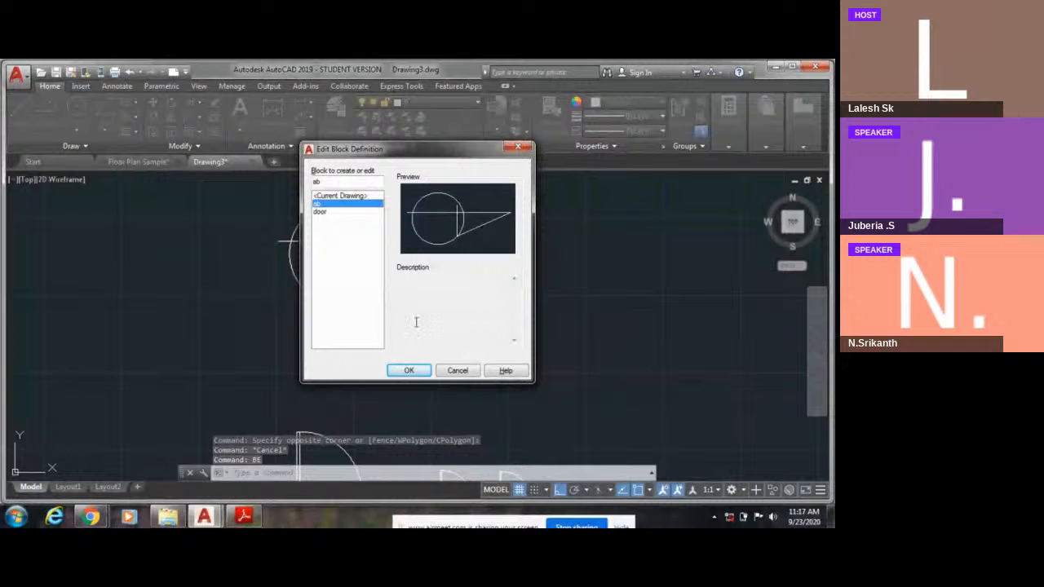
{"action": "left_click", "coordinate": [408, 370]}
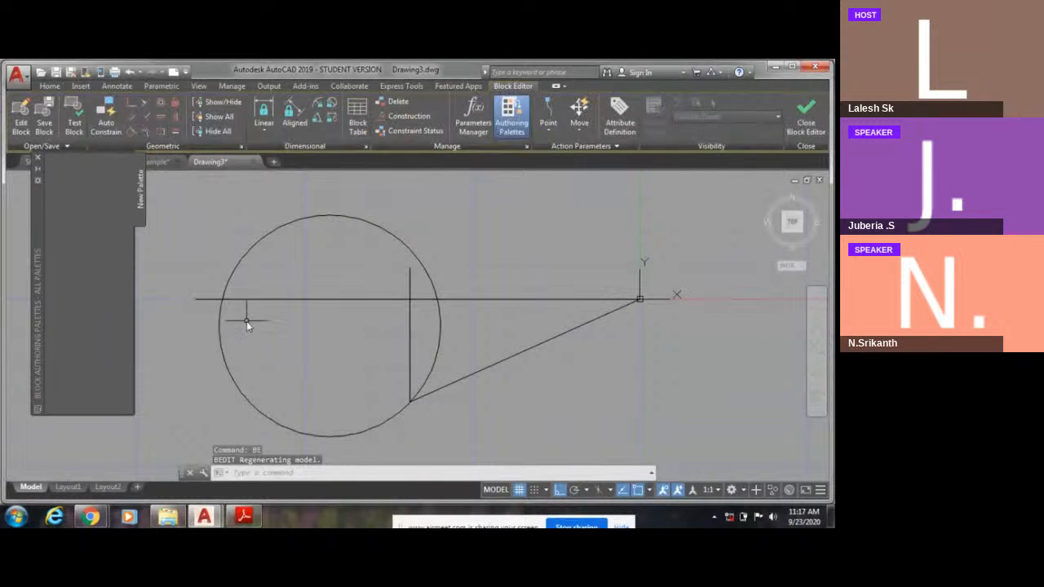
Step: Shrink the ab block's circle by stretching its upper quadrant in close to the center, and close the Block Editor, saving the changes to ab
{"action": "left_click", "coordinate": [262, 230]}
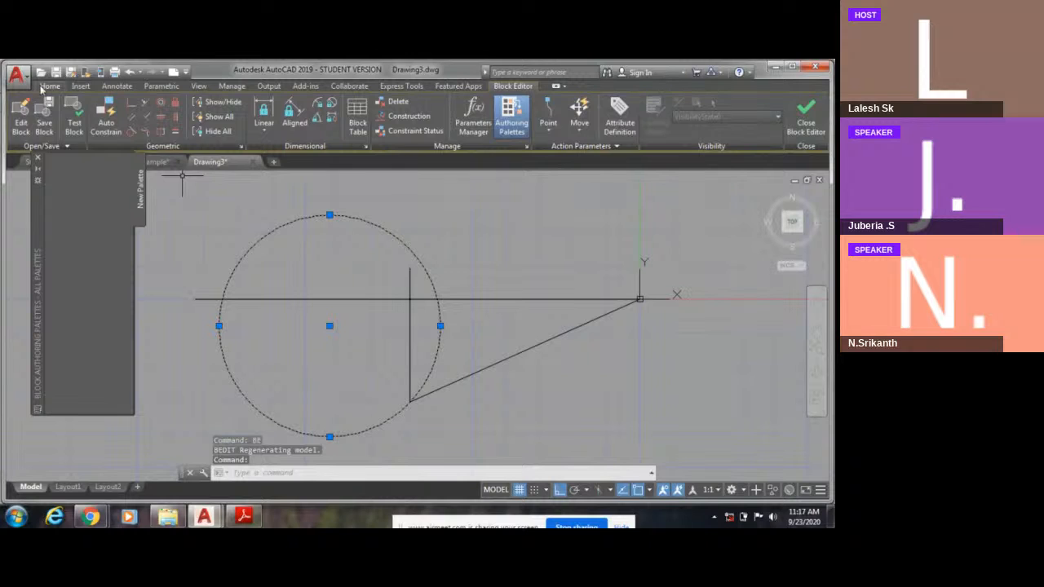
{"action": "left_click", "coordinate": [47, 86]}
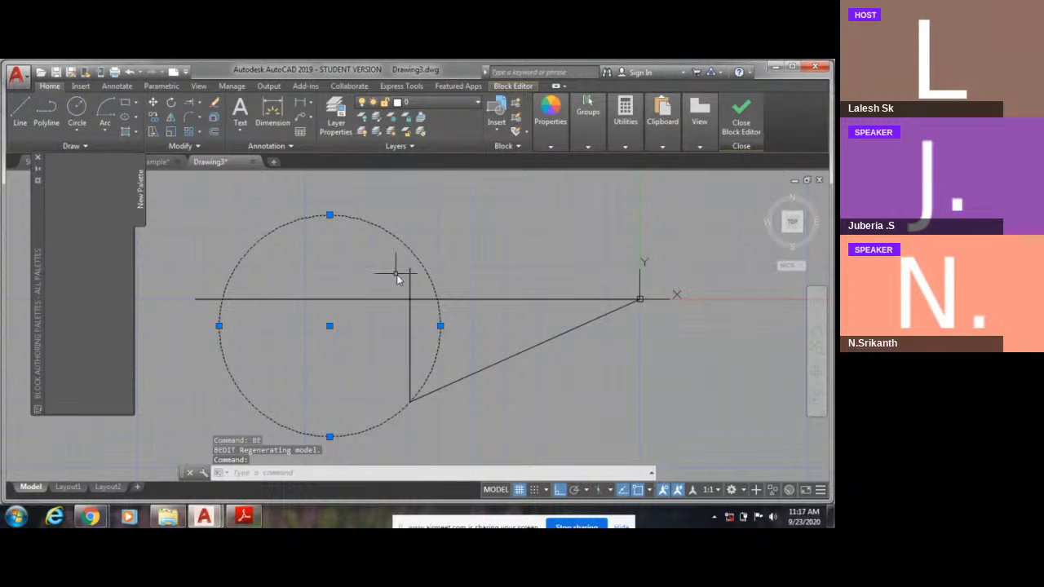
{"action": "left_click", "coordinate": [329, 217]}
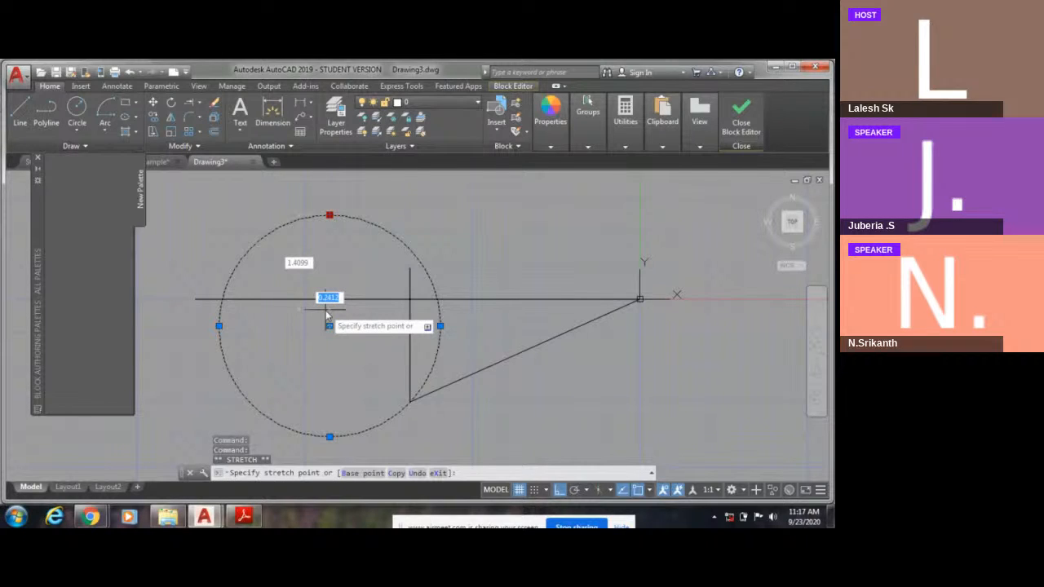
{"action": "left_click", "coordinate": [327, 316]}
{"action": "left_click", "coordinate": [741, 122]}
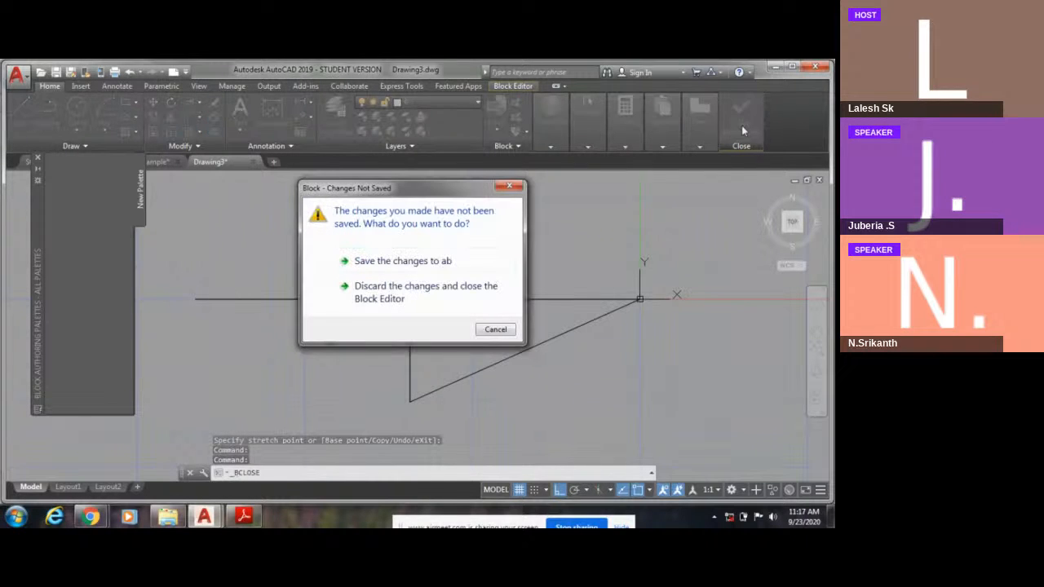
{"action": "left_click", "coordinate": [423, 262]}
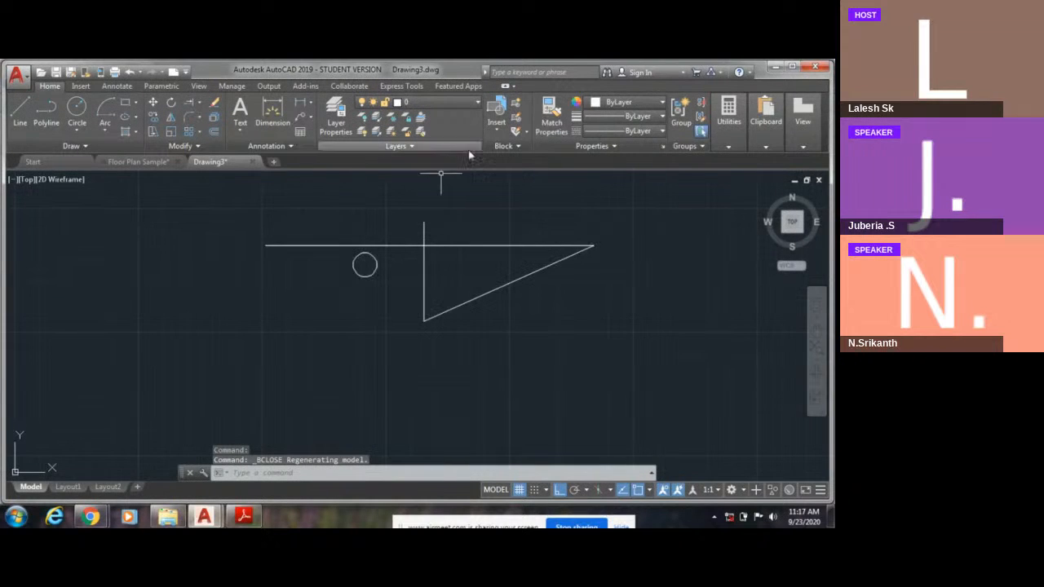
Step: Check the updated ab block in the gallery of insertable blocks and in the drawing beside the door blocks
{"action": "left_click", "coordinate": [497, 128]}
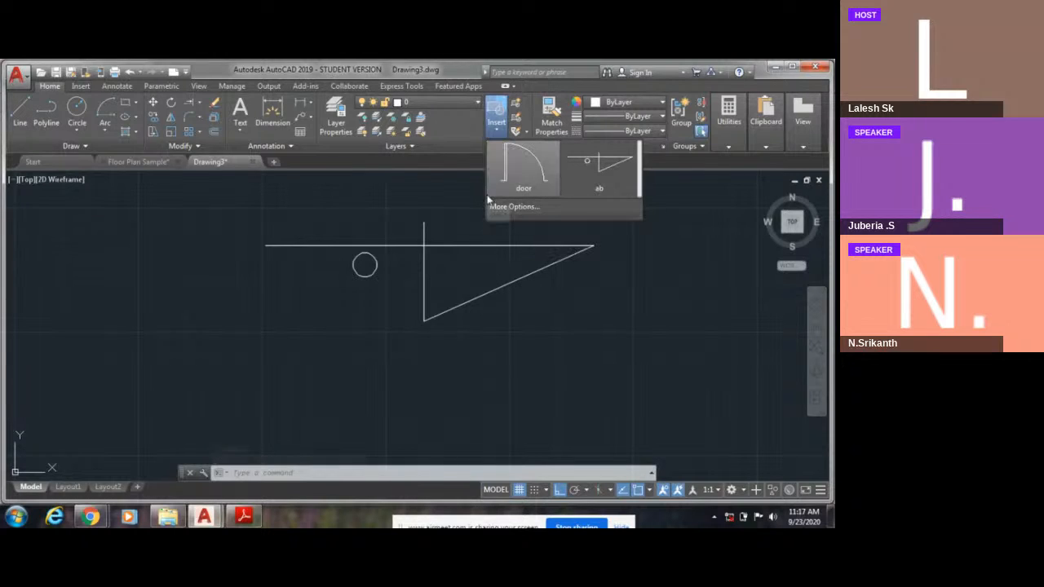
{"action": "left_click", "coordinate": [462, 274]}
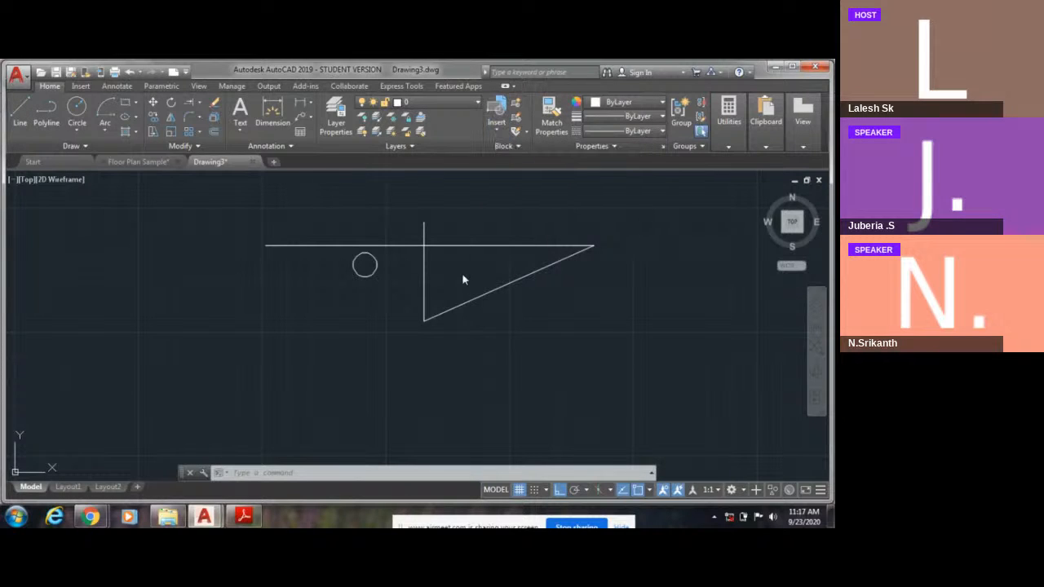
{"action": "scroll", "coordinate": [470, 273], "scroll_direction": "down", "scroll_amount": 4}
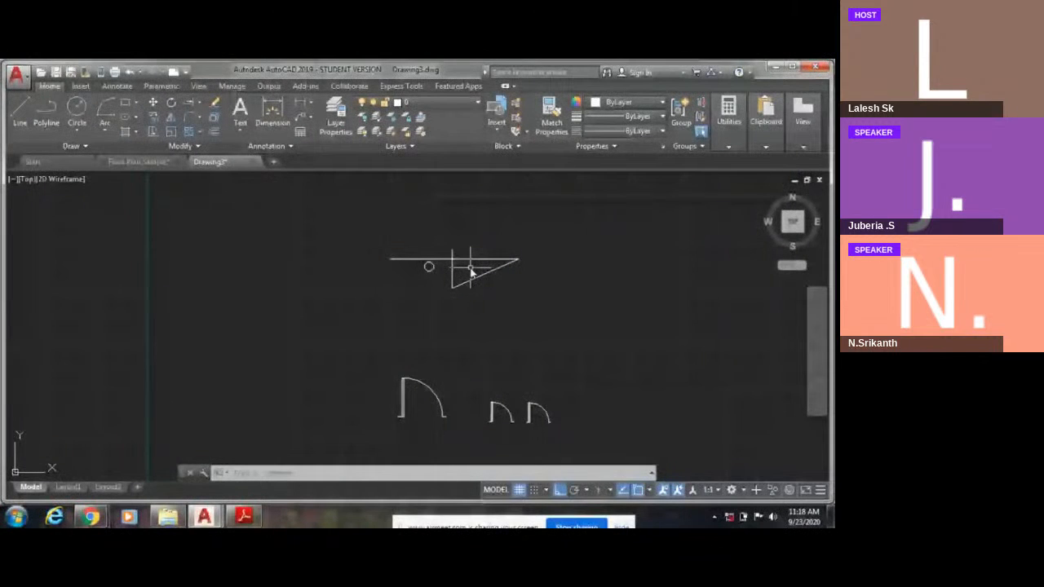
{"action": "scroll", "coordinate": [470, 268], "scroll_direction": "up", "scroll_amount": 1}
{"action": "middle_click_drag", "start_coordinate": [471, 268], "coordinate": [392, 294]}
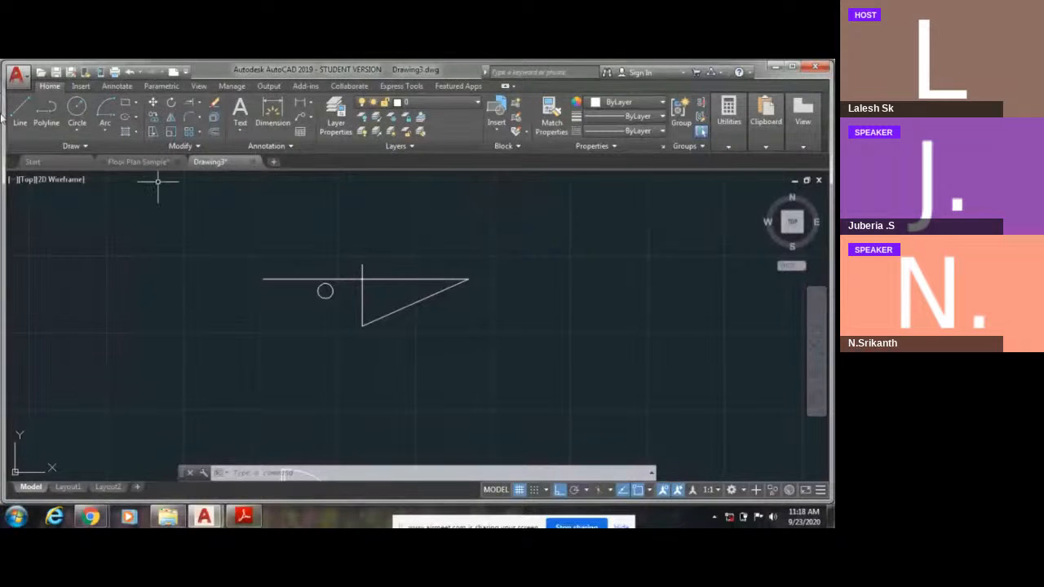
Step: Review the geometric constraint tools, including Tangent and Coincident, and bring an empty area beside the ab block into view
{"action": "left_click", "coordinate": [155, 86]}
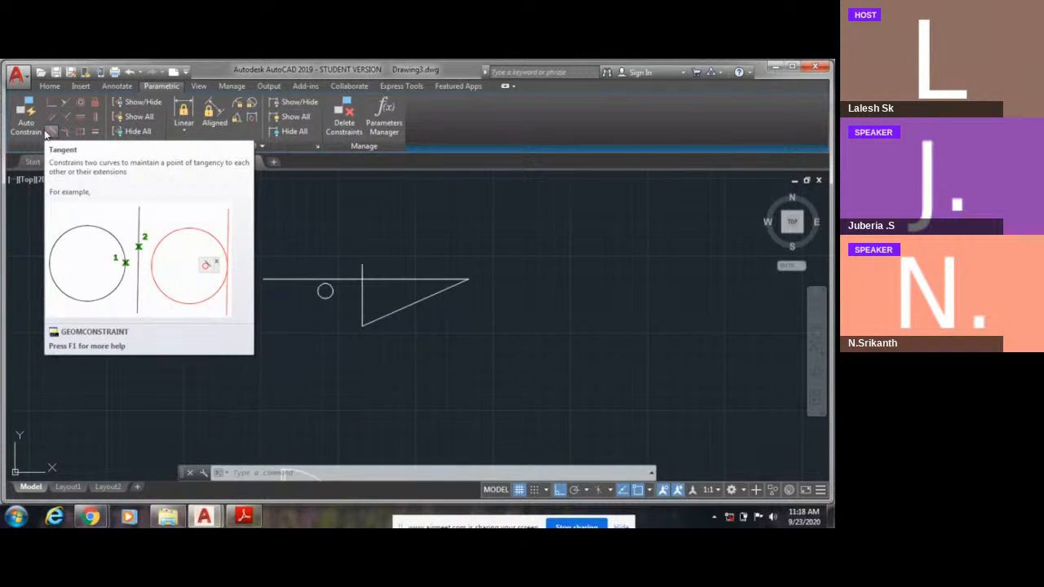
{"action": "middle_click_drag", "start_coordinate": [155, 225], "coordinate": [377, 236]}
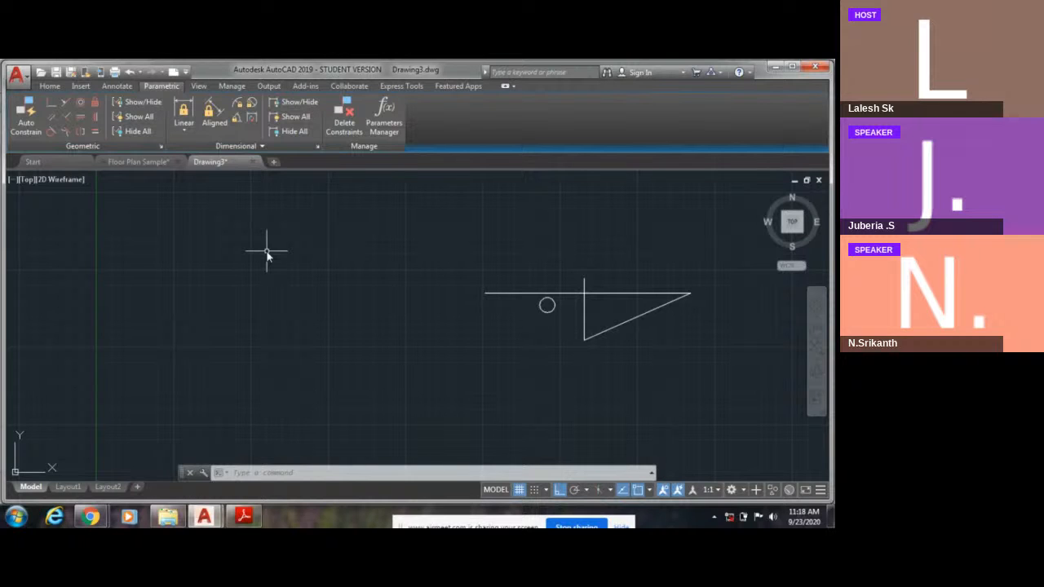
{"action": "middle_click_drag", "start_coordinate": [149, 239], "coordinate": [219, 239]}
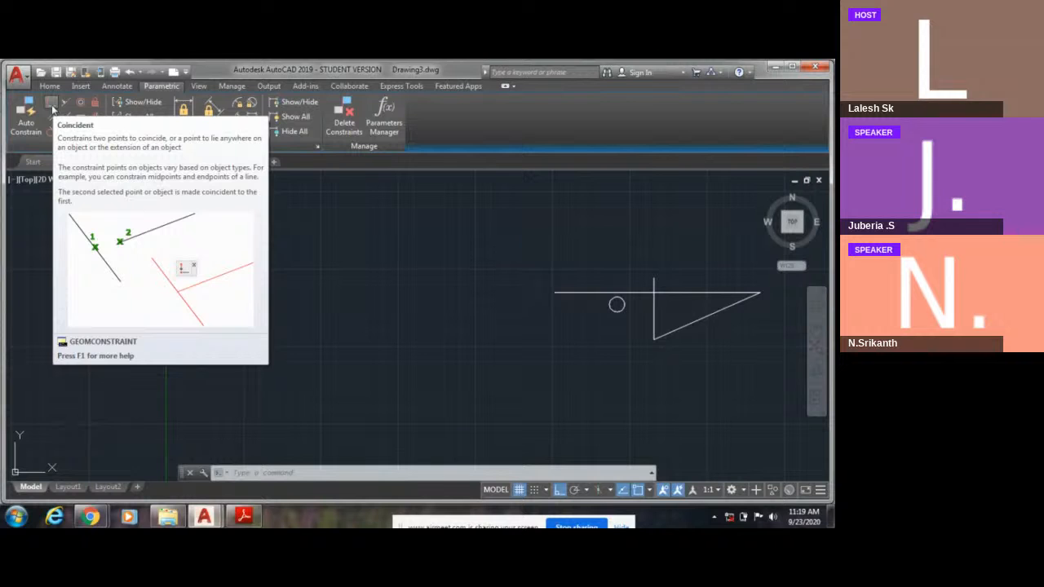
Step: Draw a single vertical line in the empty area to the left of the ab block
{"action": "left_click", "coordinate": [53, 87]}
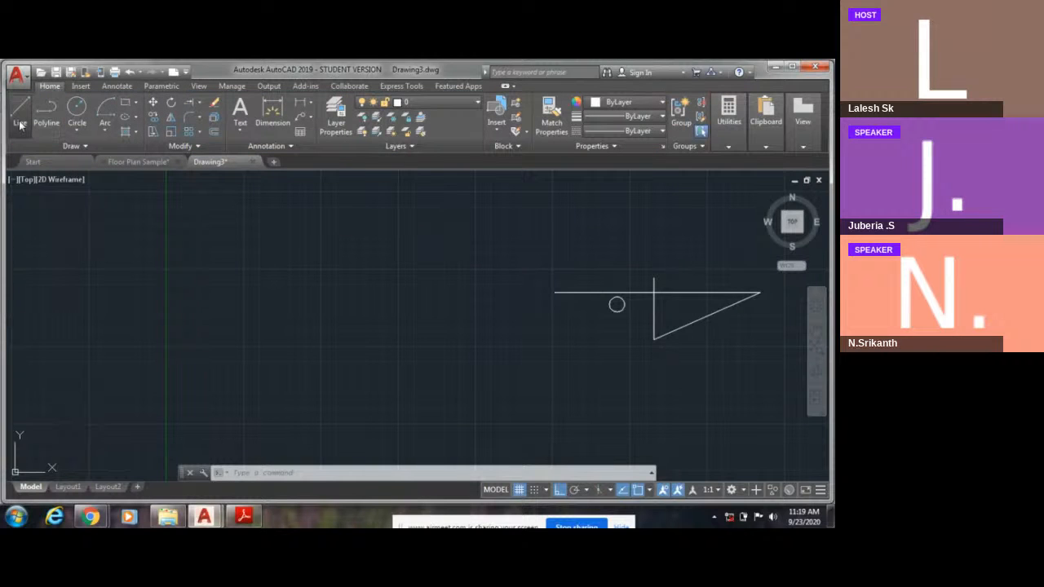
{"action": "left_click", "coordinate": [20, 110]}
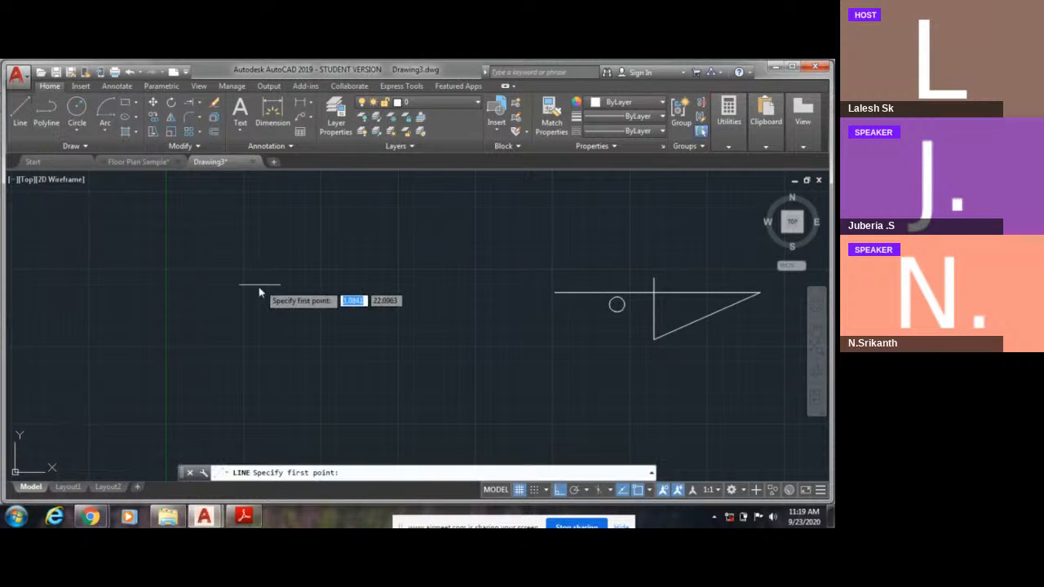
{"action": "left_click", "coordinate": [303, 217]}
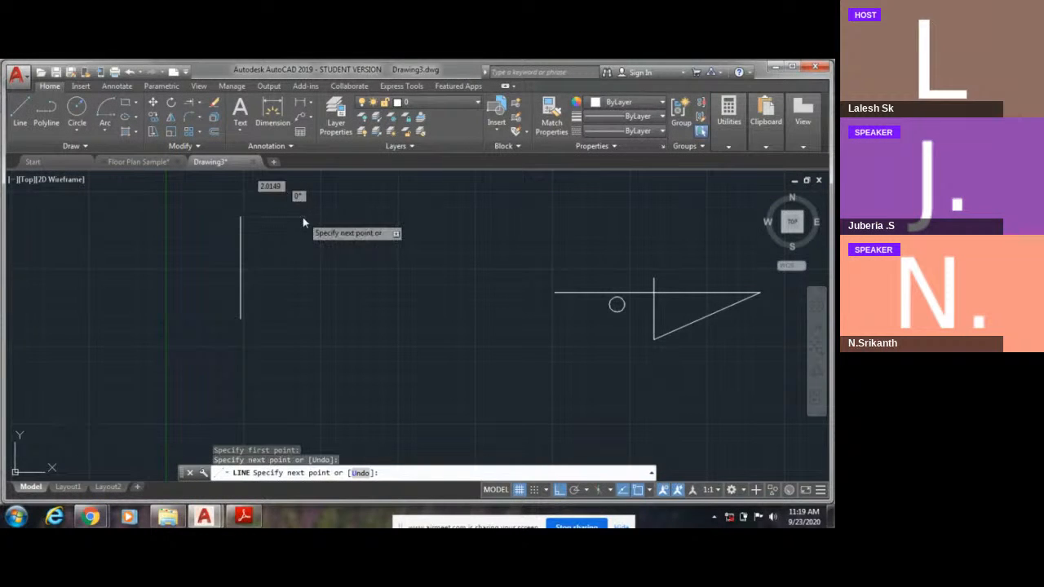
{"action": "key", "text": "Escape"}
Step: Turn Ortho off and draw a separate diagonal line beside the vertical line, sloping down to the right at about 45°
{"action": "key", "text": "Return"}
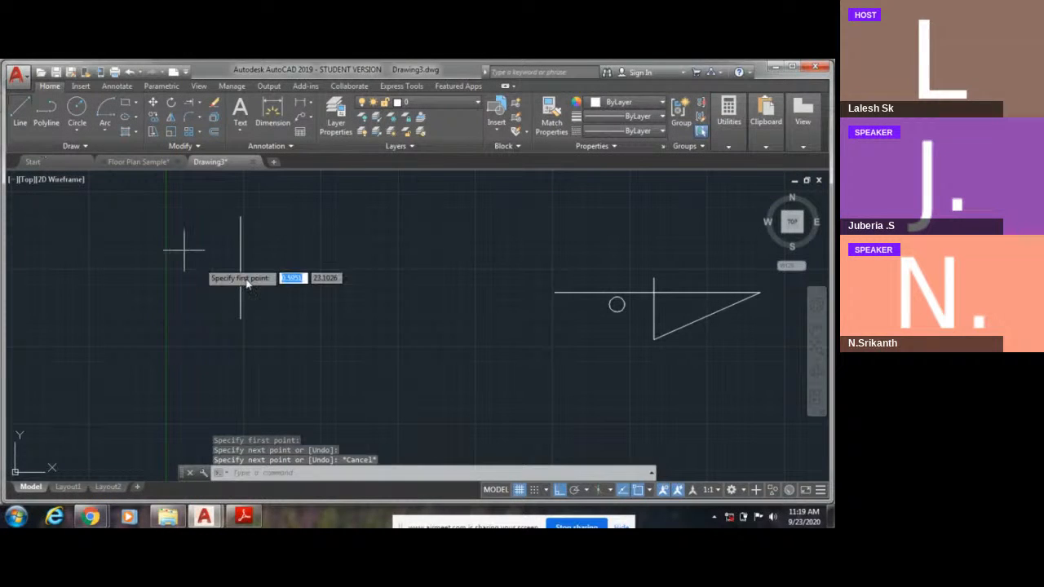
{"action": "scroll", "coordinate": [320, 286], "scroll_direction": "up", "scroll_amount": 4}
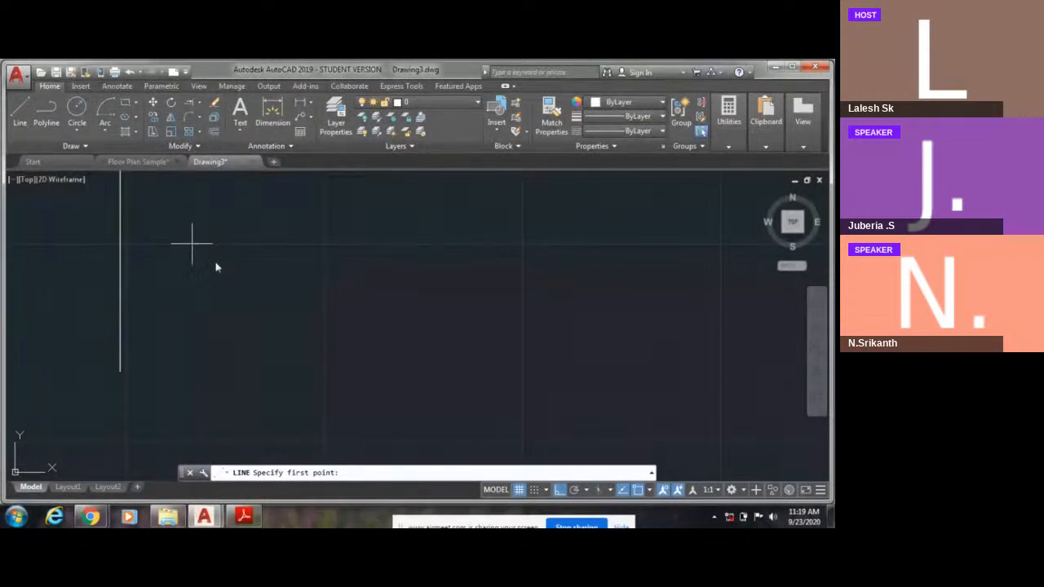
{"action": "left_click", "coordinate": [197, 238]}
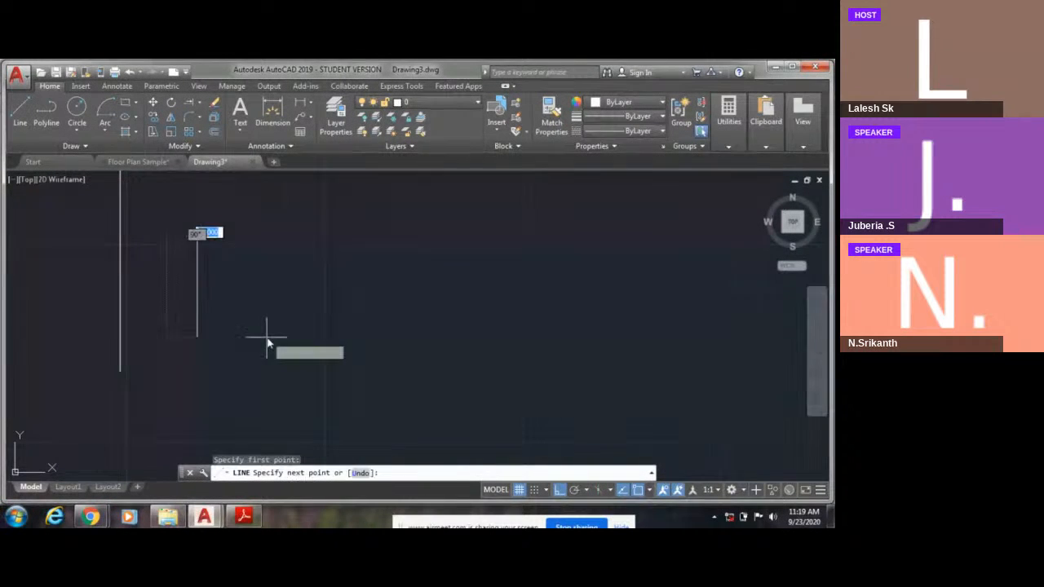
{"action": "key", "text": "F8"}
{"action": "key", "text": "Escape"}
{"action": "left_click", "coordinate": [285, 314]}
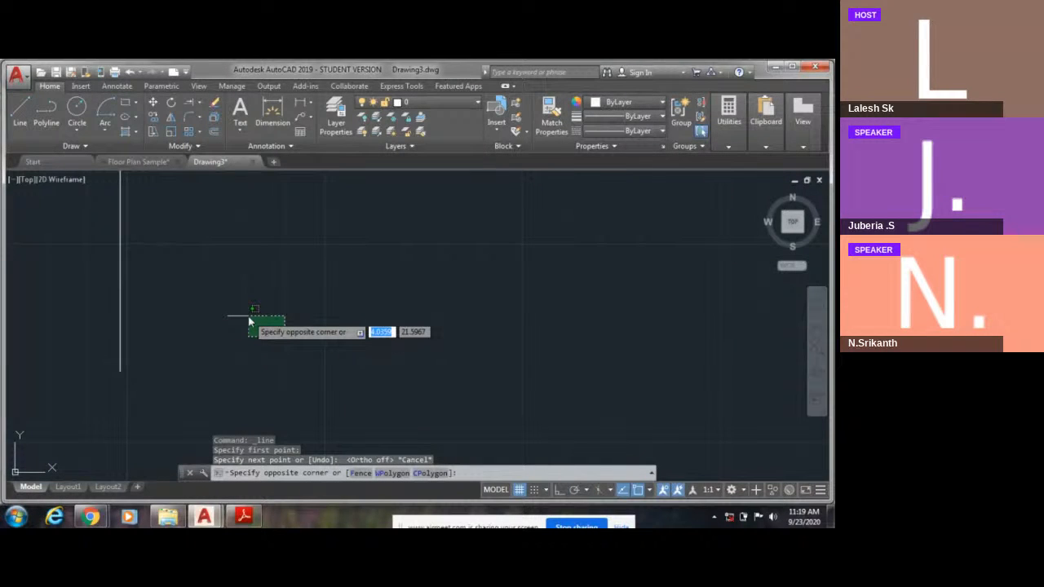
{"action": "key", "text": "Escape"}
{"action": "key", "text": "Return"}
{"action": "left_click", "coordinate": [168, 236]}
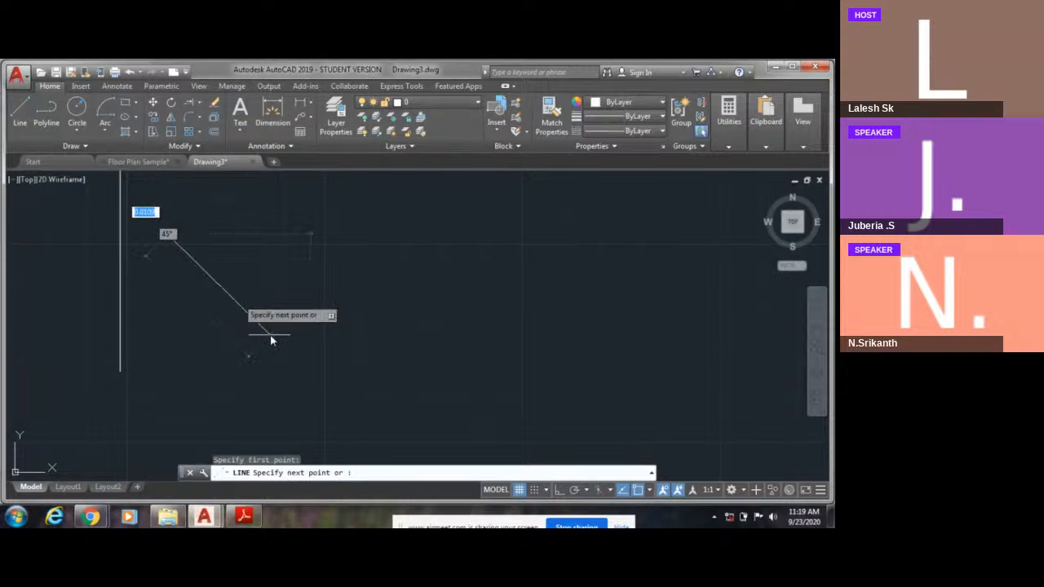
{"action": "left_click", "coordinate": [270, 336]}
{"action": "key", "text": "Escape"}
Step: Apply a Coincident constraint joining the diagonal line's upper endpoint to the vertical line's midpoint
{"action": "middle_click_drag", "start_coordinate": [273, 298], "coordinate": [309, 347]}
{"action": "scroll", "coordinate": [214, 300], "scroll_direction": "up", "scroll_amount": 2}
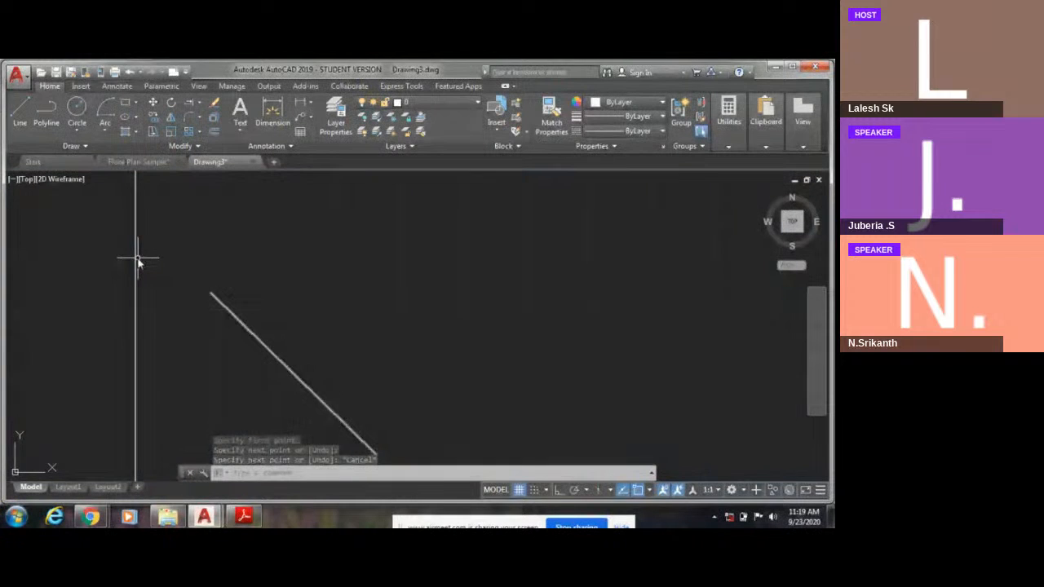
{"action": "scroll", "coordinate": [131, 285], "scroll_direction": "down", "scroll_amount": 4}
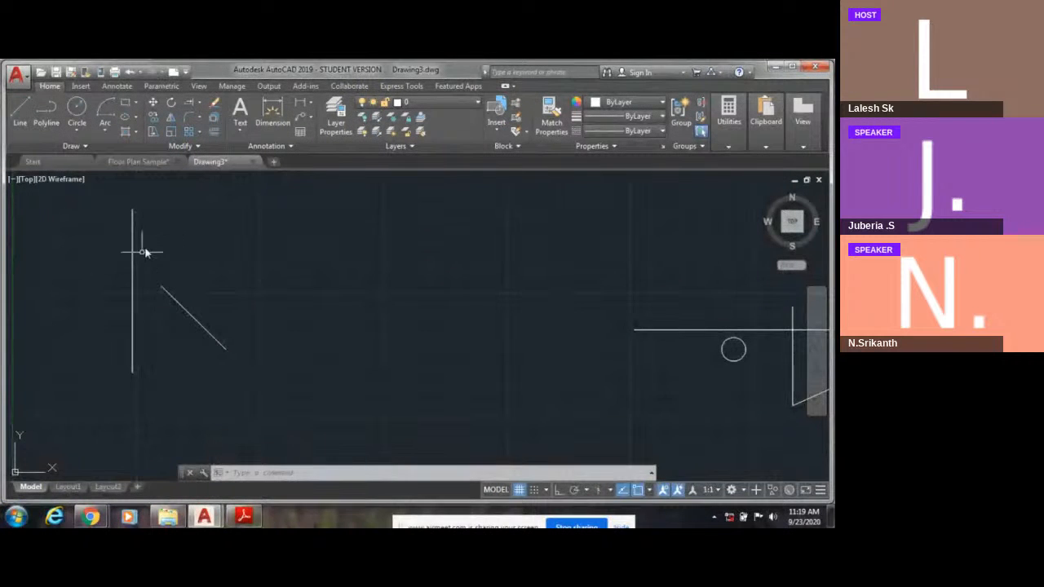
{"action": "left_click", "coordinate": [162, 86]}
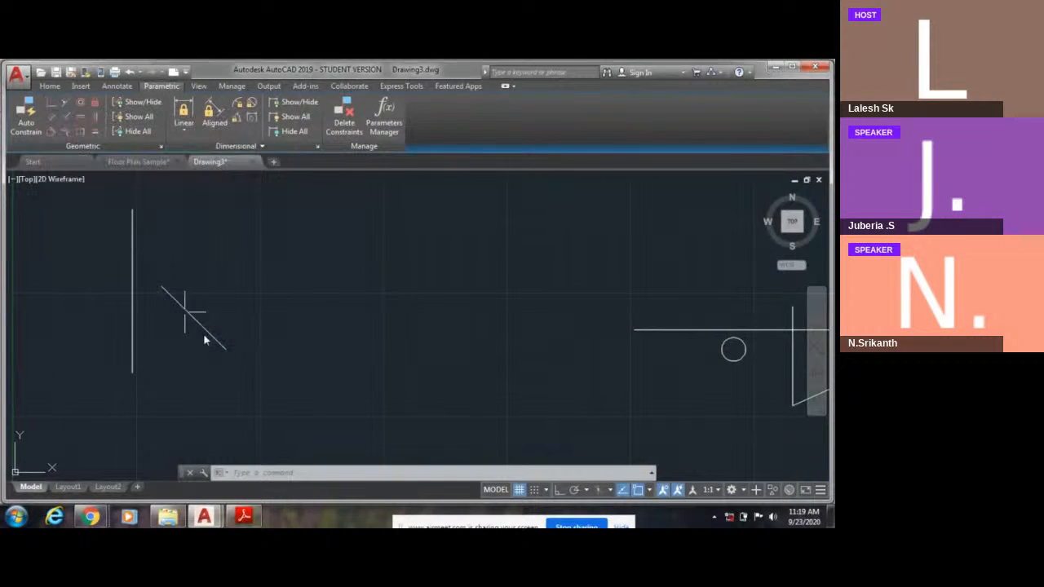
{"action": "type", "text": "s"}
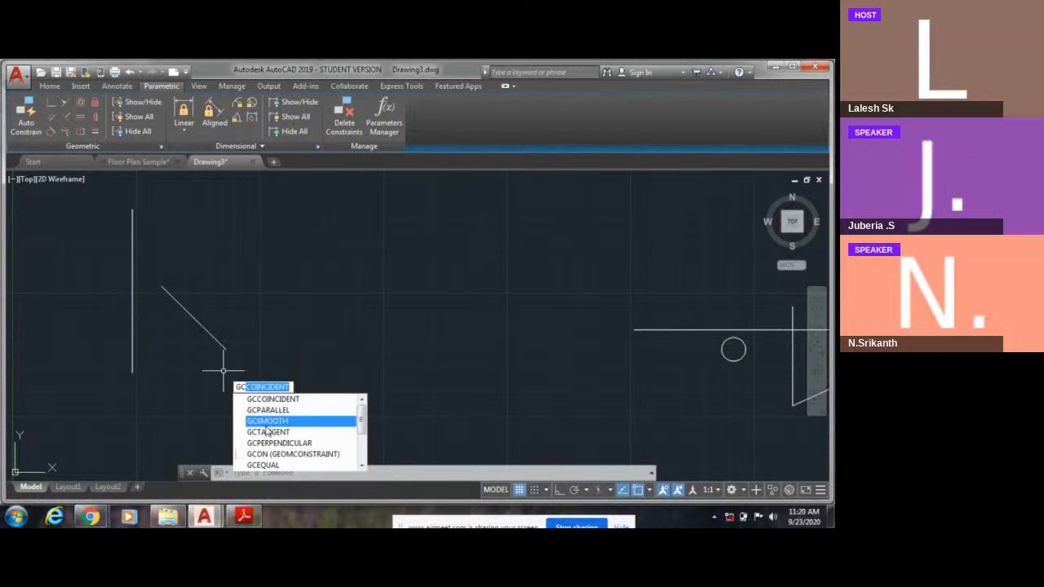
{"action": "left_click", "coordinate": [256, 399]}
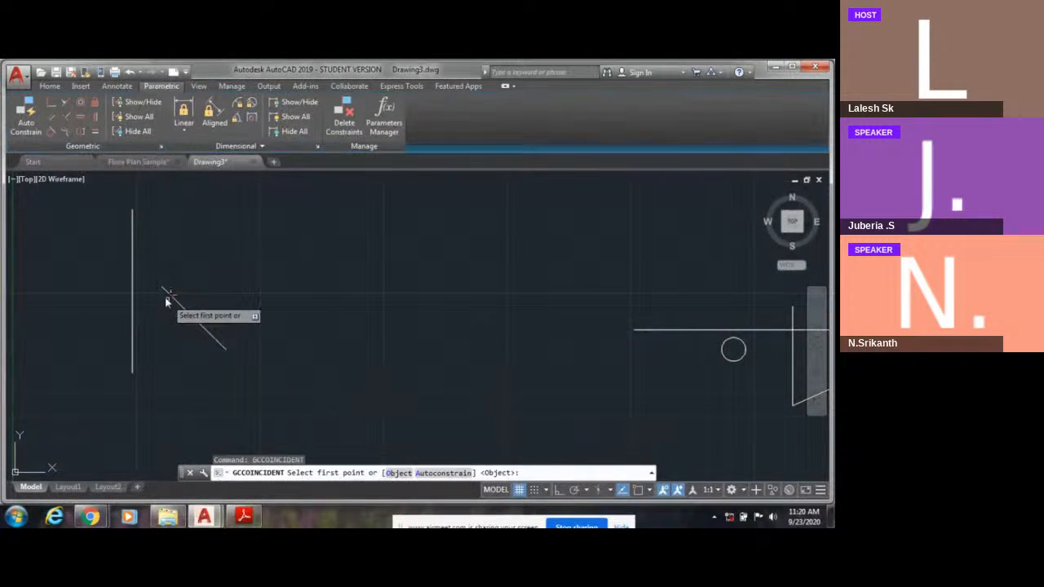
{"action": "scroll", "coordinate": [150, 288], "scroll_direction": "up", "scroll_amount": 2}
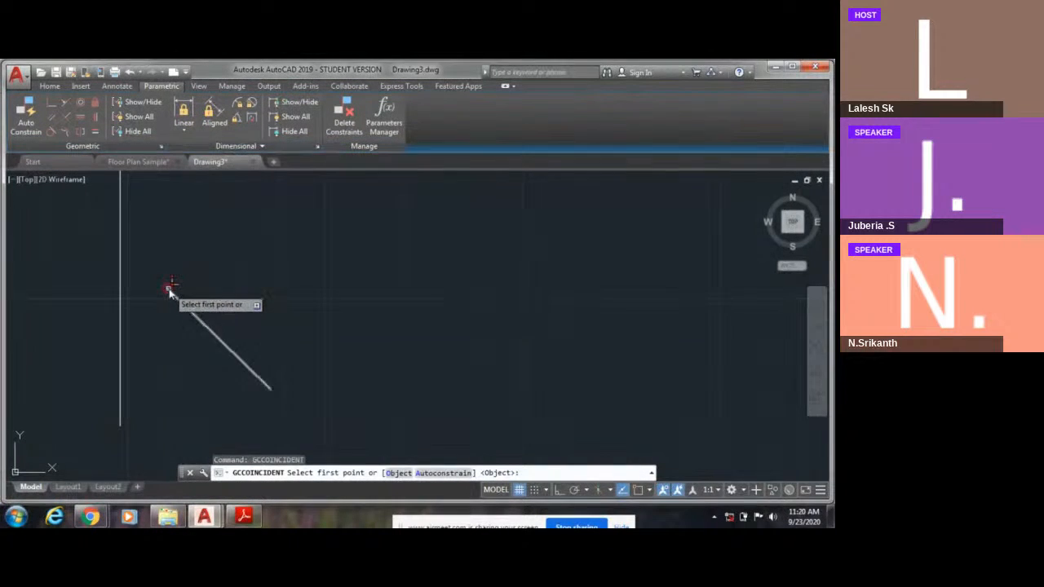
{"action": "left_click", "coordinate": [168, 288]}
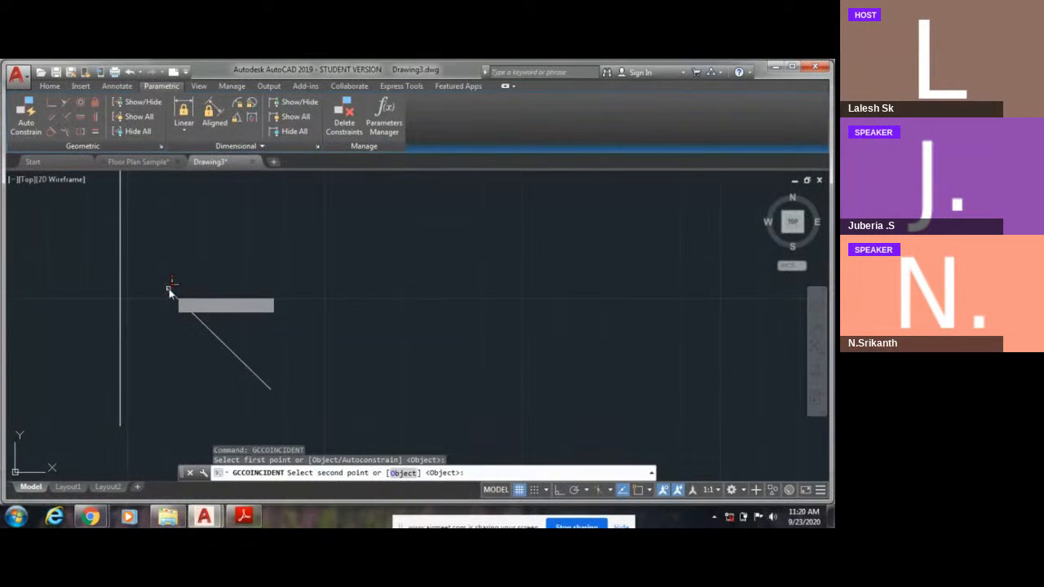
{"action": "left_click", "coordinate": [121, 296]}
{"action": "scroll", "coordinate": [156, 289], "scroll_direction": "down", "scroll_amount": 2}
{"action": "scroll", "coordinate": [163, 291], "scroll_direction": "up", "scroll_amount": 3}
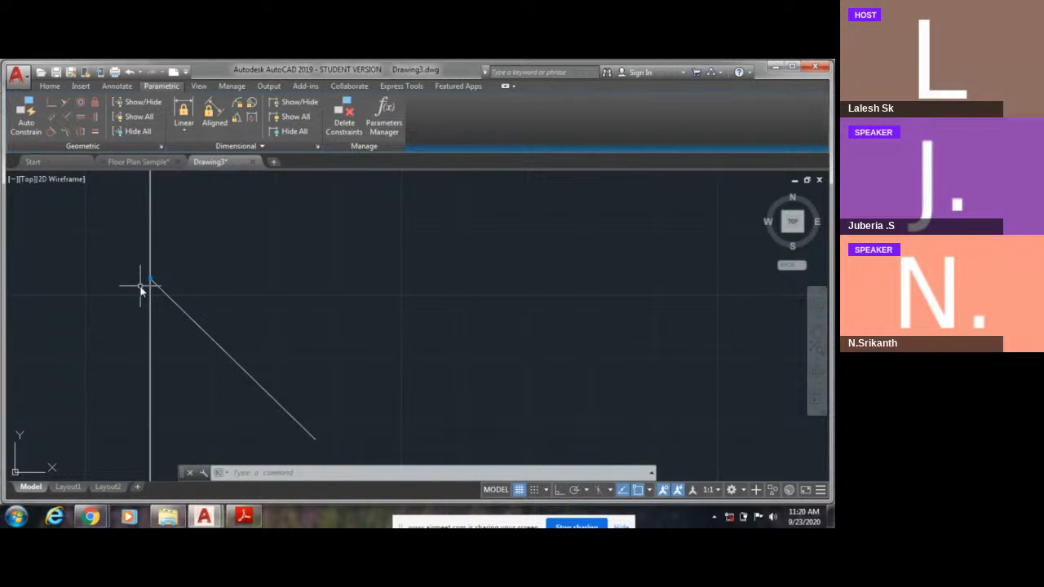
{"action": "scroll", "coordinate": [221, 322], "scroll_direction": "down", "scroll_amount": 1}
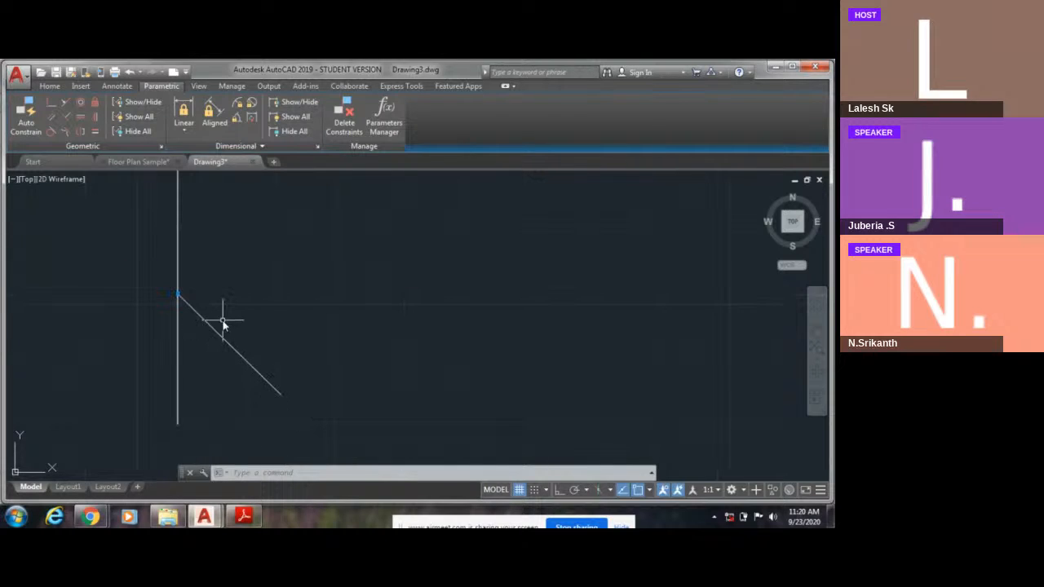
Step: Draw a single line in the empty area above and right of the vertical line, rising gently to the right
{"action": "middle_click_drag", "start_coordinate": [226, 296], "coordinate": [185, 362]}
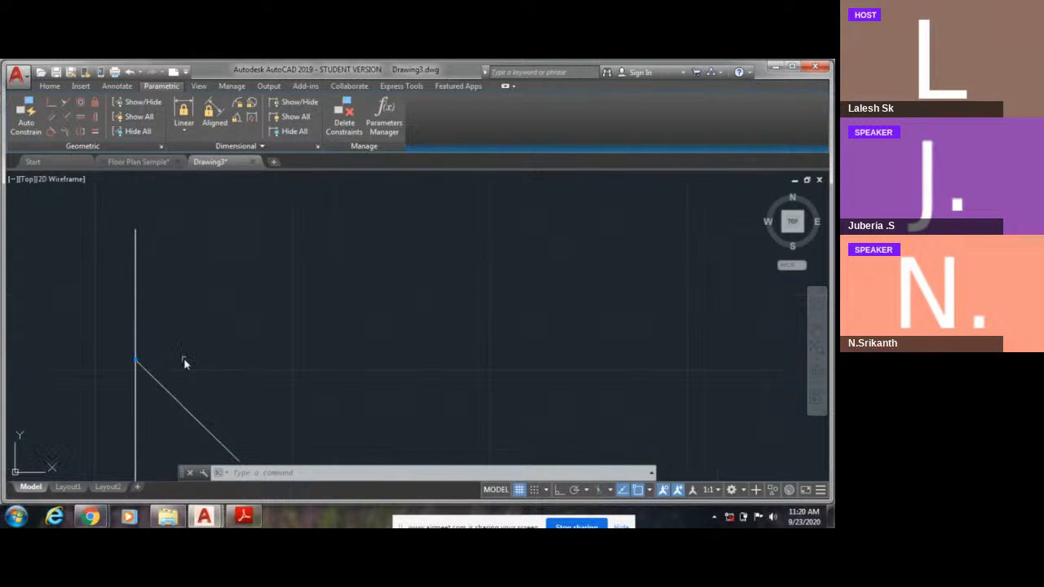
{"action": "left_click", "coordinate": [48, 87]}
{"action": "left_click", "coordinate": [21, 114]}
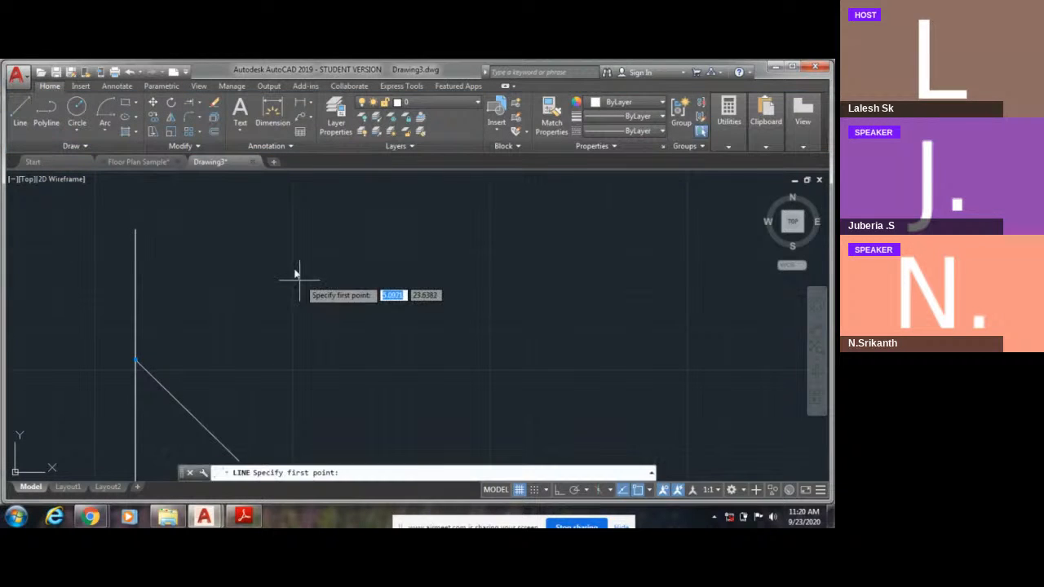
{"action": "middle_click_drag", "start_coordinate": [242, 234], "coordinate": [221, 331]}
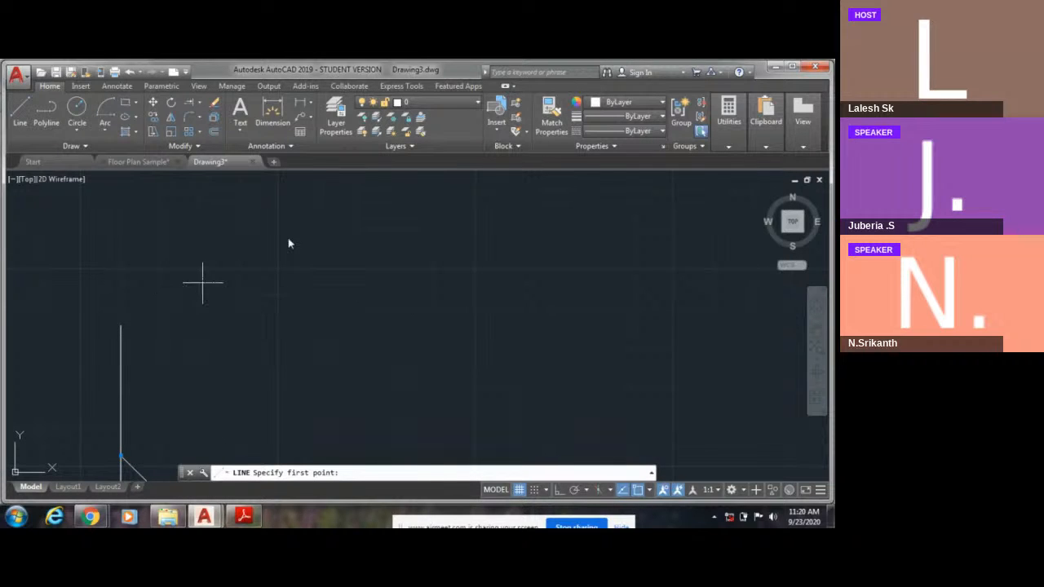
{"action": "left_click", "coordinate": [202, 283]}
{"action": "left_click", "coordinate": [356, 221]}
{"action": "key", "text": "Escape"}
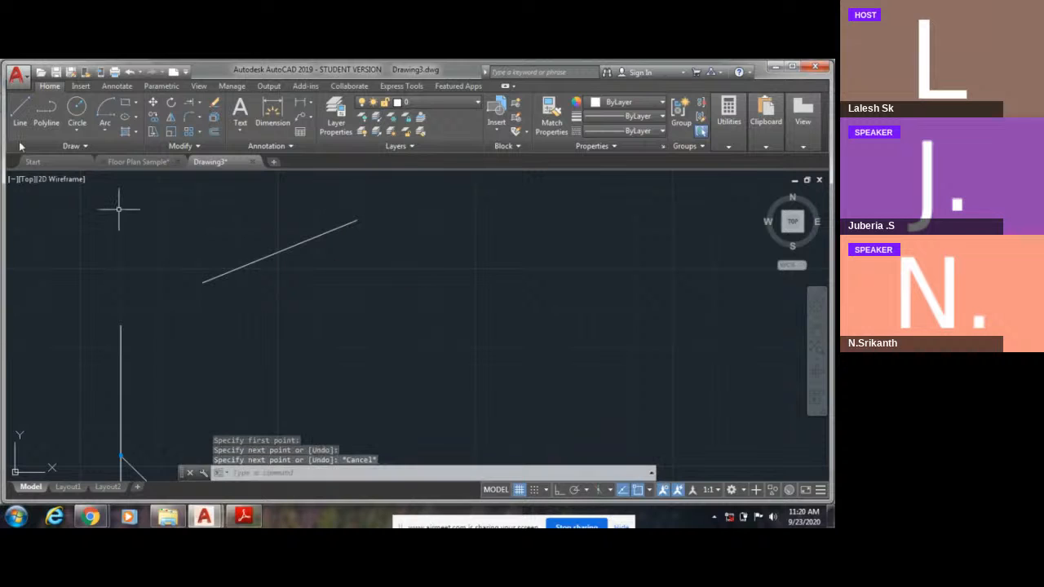
{"action": "key", "text": "Return"}
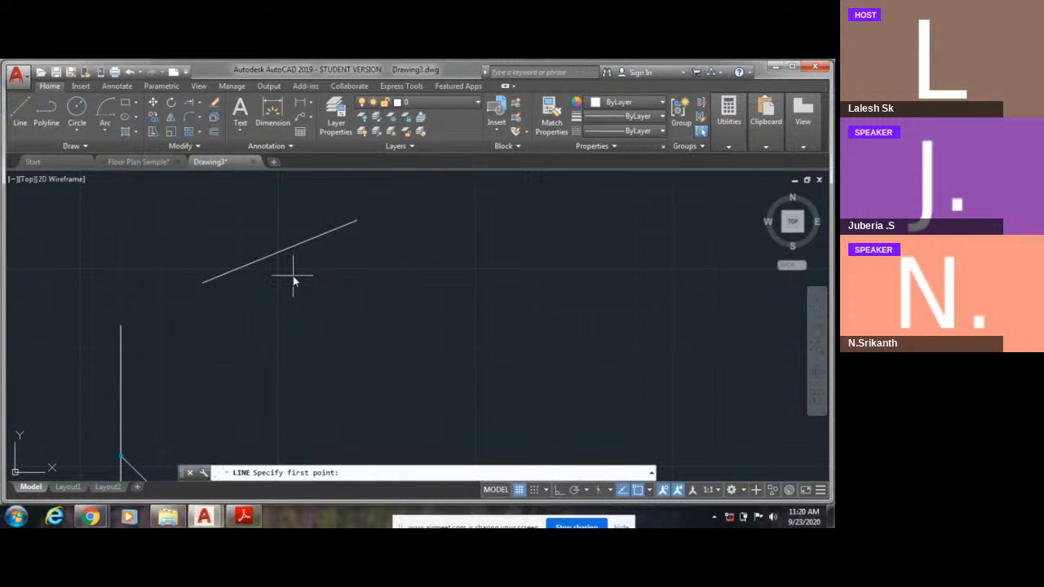
{"action": "left_click", "coordinate": [293, 276]}
{"action": "key", "text": "Escape"}
{"action": "left_click", "coordinate": [446, 301]}
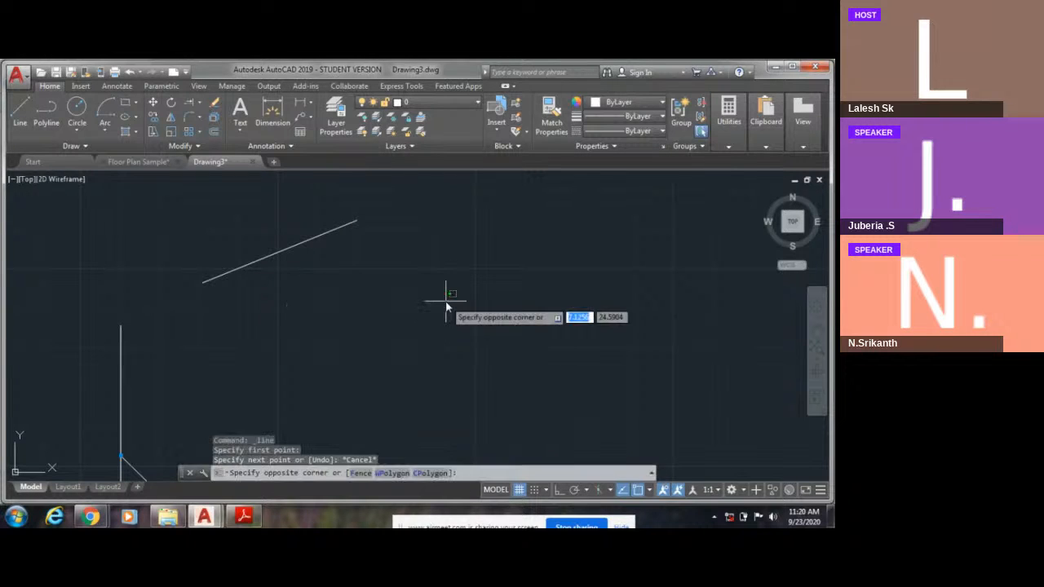
{"action": "key", "text": "Escape"}
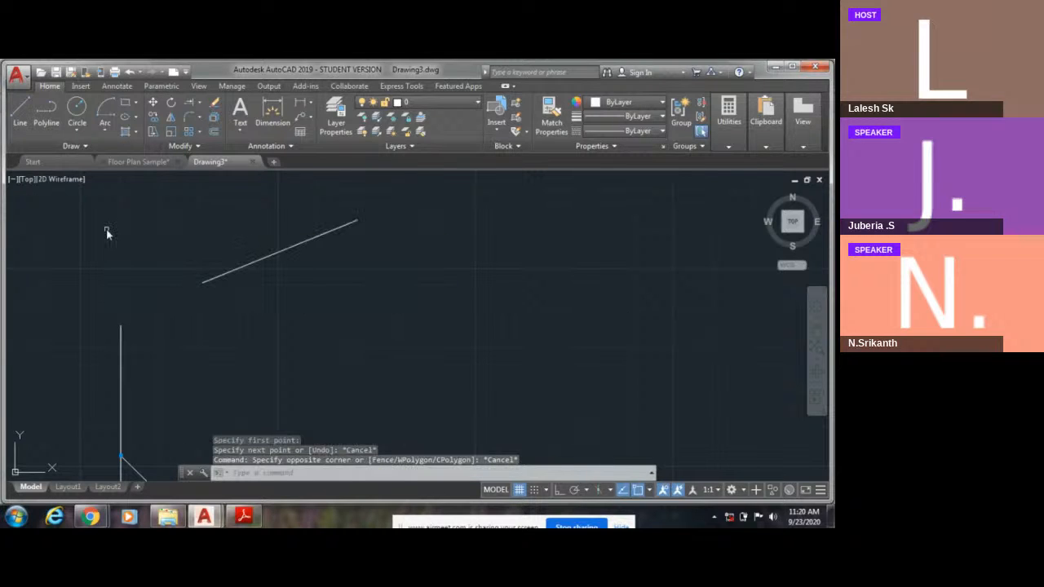
Step: Draw a separate, longer line starting just below the rising line's lower endpoint and sloping down to the right
{"action": "left_click", "coordinate": [20, 118]}
{"action": "left_click", "coordinate": [227, 300]}
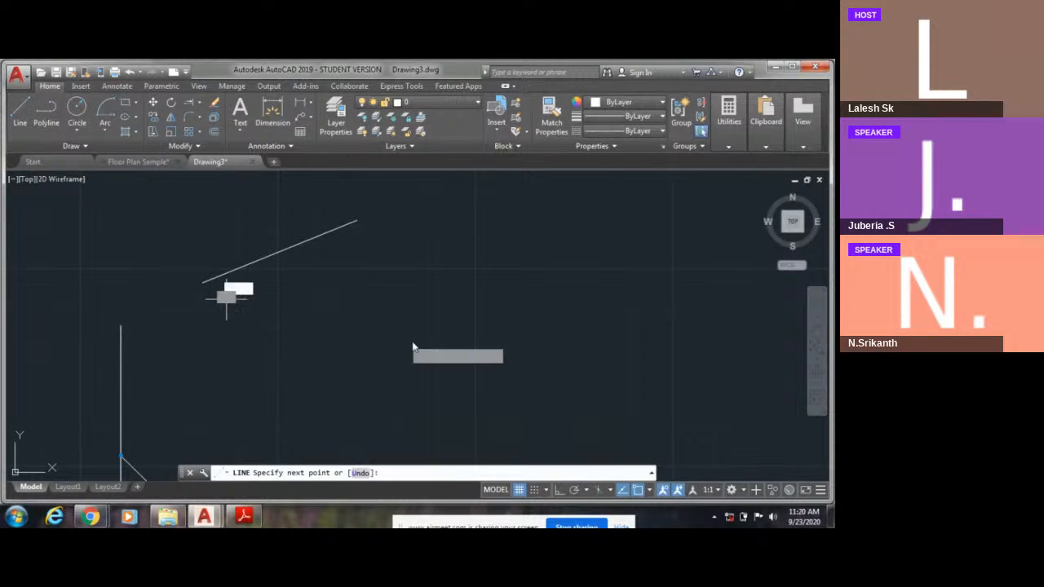
{"action": "left_click", "coordinate": [451, 380]}
{"action": "key", "text": "Escape"}
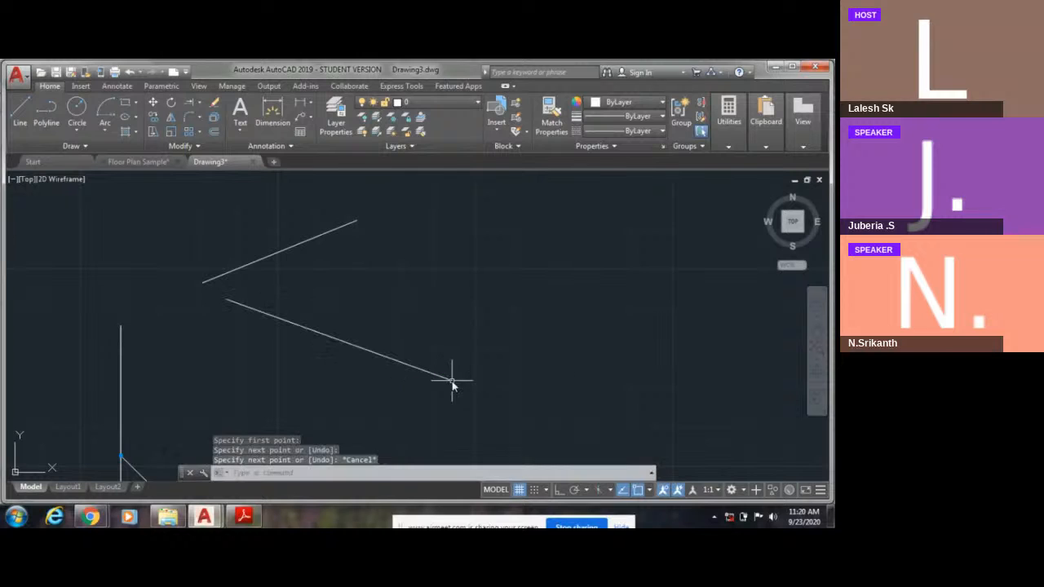
{"action": "key", "text": "Escape"}
Step: Apply a Coincident constraint joining the rising line's lower-left endpoint to the downward-sloping line's upper-left endpoint
{"action": "scroll", "coordinate": [220, 277], "scroll_direction": "up", "scroll_amount": 2}
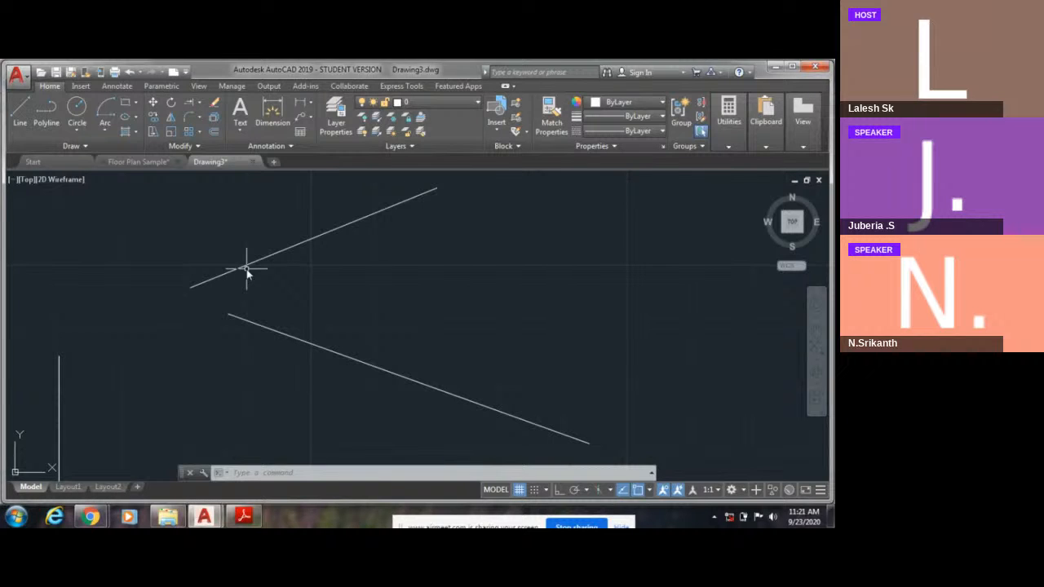
{"action": "left_click", "coordinate": [160, 86]}
{"action": "left_click", "coordinate": [50, 106]}
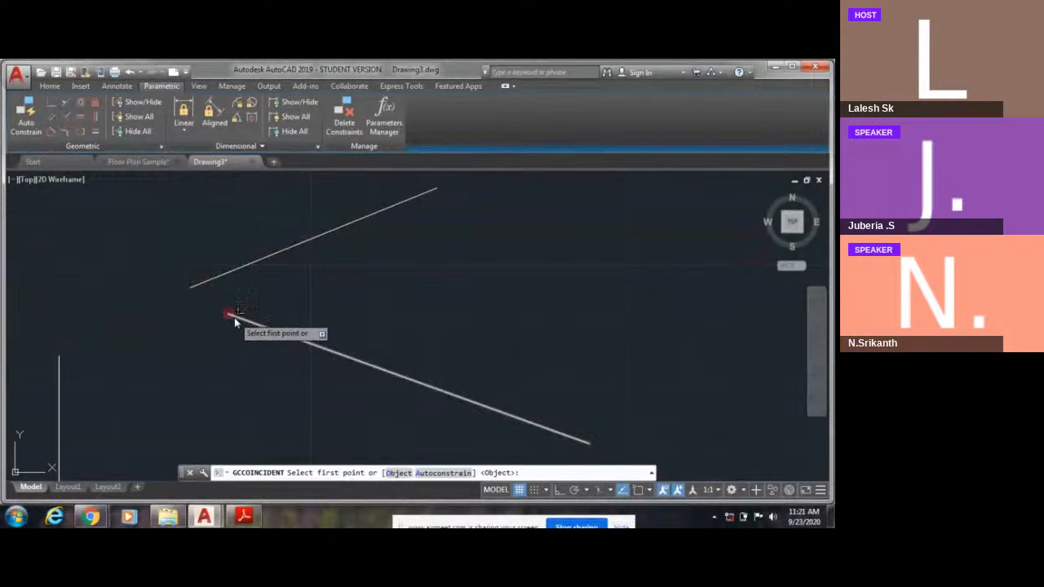
{"action": "left_click", "coordinate": [231, 317]}
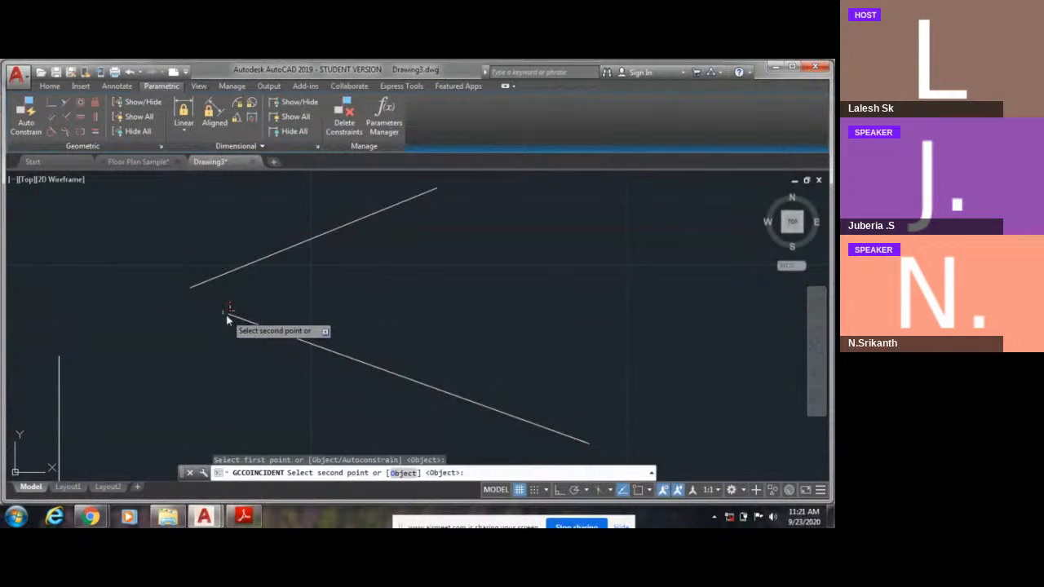
{"action": "left_click", "coordinate": [191, 287]}
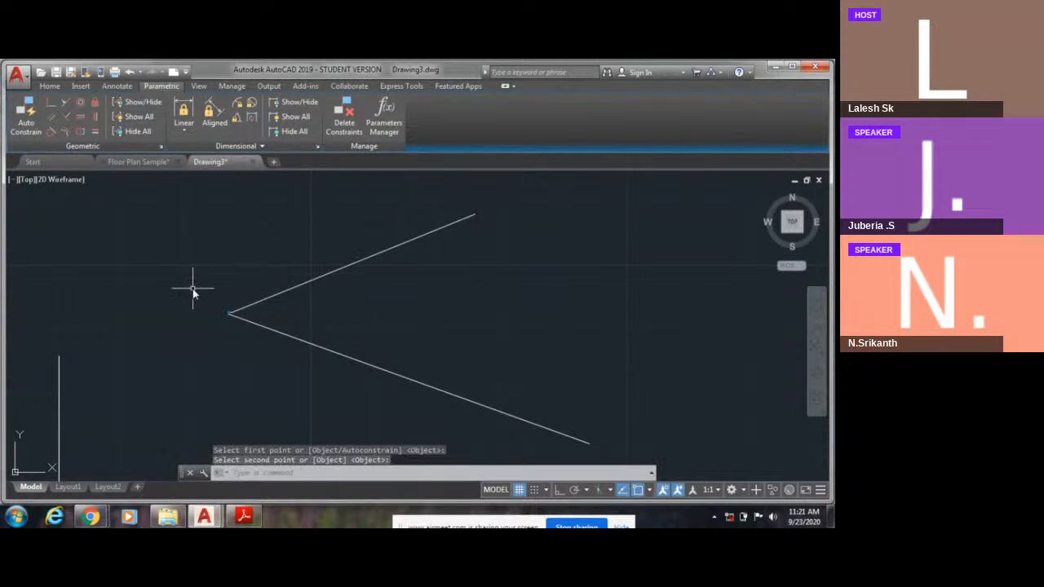
Step: Apply a Collinear constraint to the two joined lines, selecting the downward-sloping line first and the rising line second
{"action": "scroll", "coordinate": [232, 318], "scroll_direction": "up", "scroll_amount": 2}
{"action": "scroll", "coordinate": [244, 321], "scroll_direction": "down", "scroll_amount": 4}
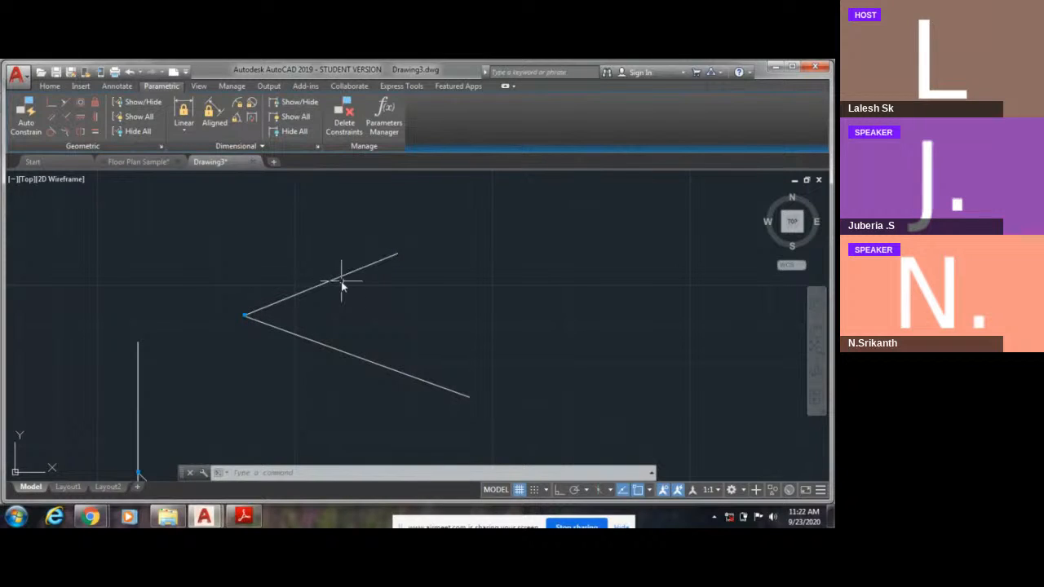
{"action": "left_click", "coordinate": [66, 102]}
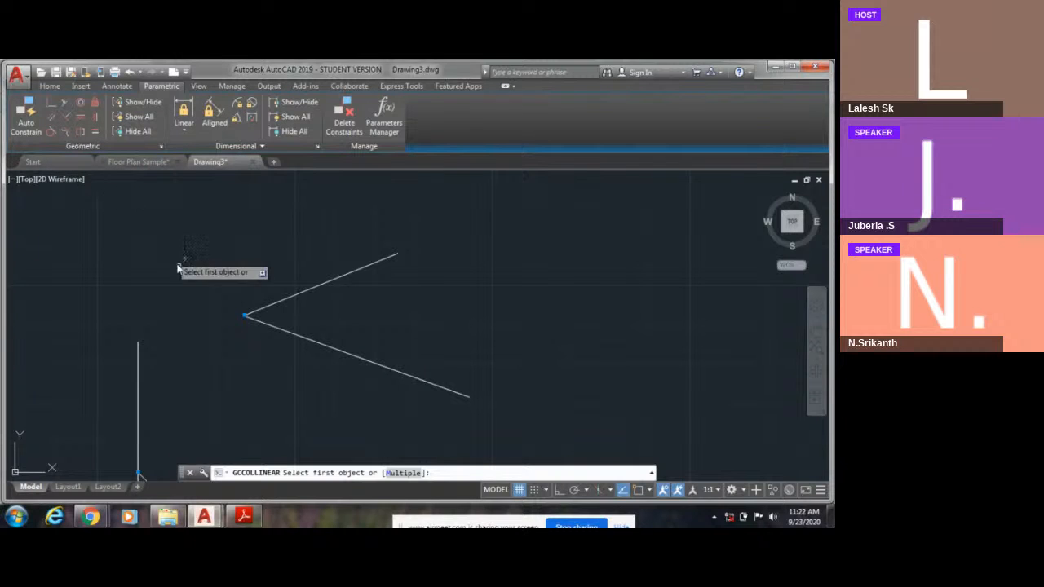
{"action": "left_click", "coordinate": [286, 330]}
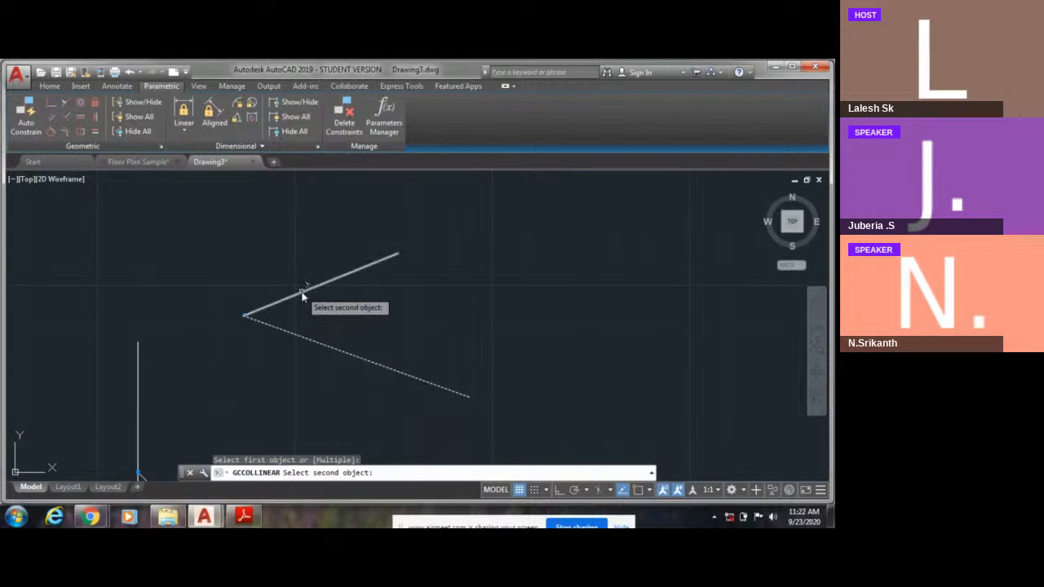
{"action": "left_click", "coordinate": [302, 294]}
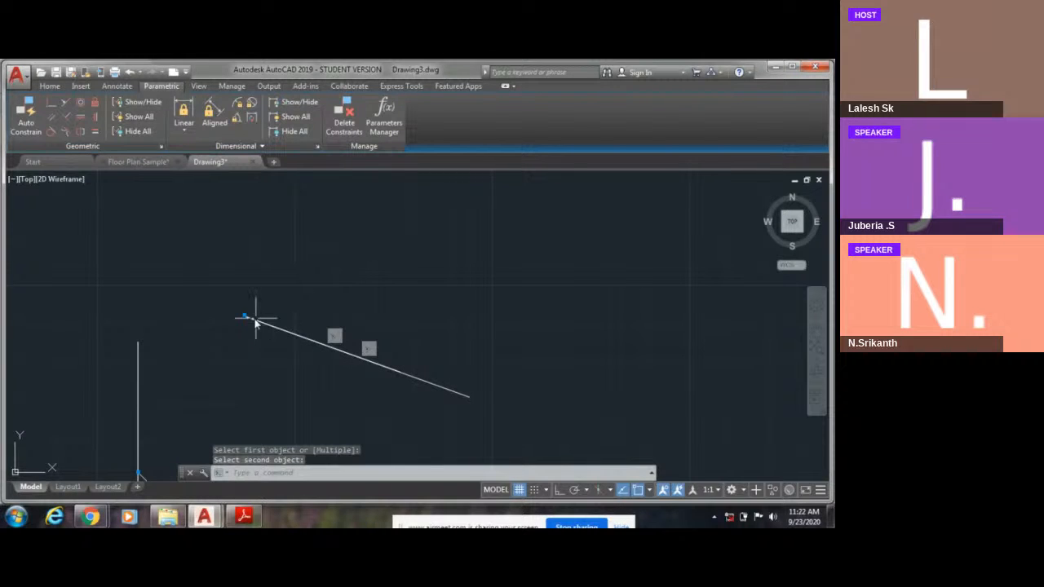
Step: Examine the overlapping lines, and undo the Collinear constraint on them
{"action": "scroll", "coordinate": [261, 318], "scroll_direction": "up", "scroll_amount": 3}
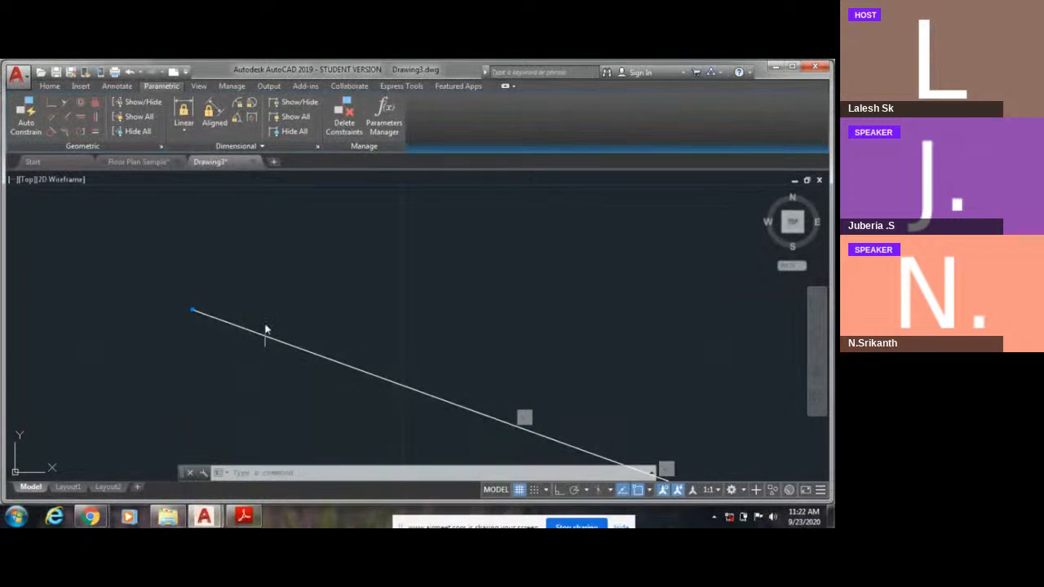
{"action": "scroll", "coordinate": [300, 314], "scroll_direction": "down", "scroll_amount": 3}
{"action": "scroll", "coordinate": [282, 329], "scroll_direction": "up", "scroll_amount": 2}
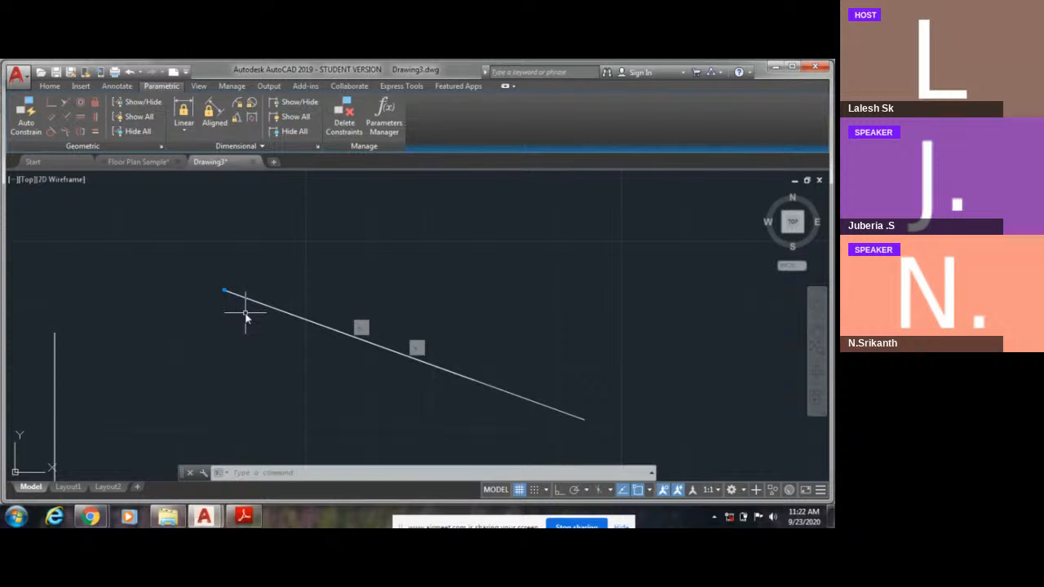
{"action": "key", "text": "ctrl+z"}
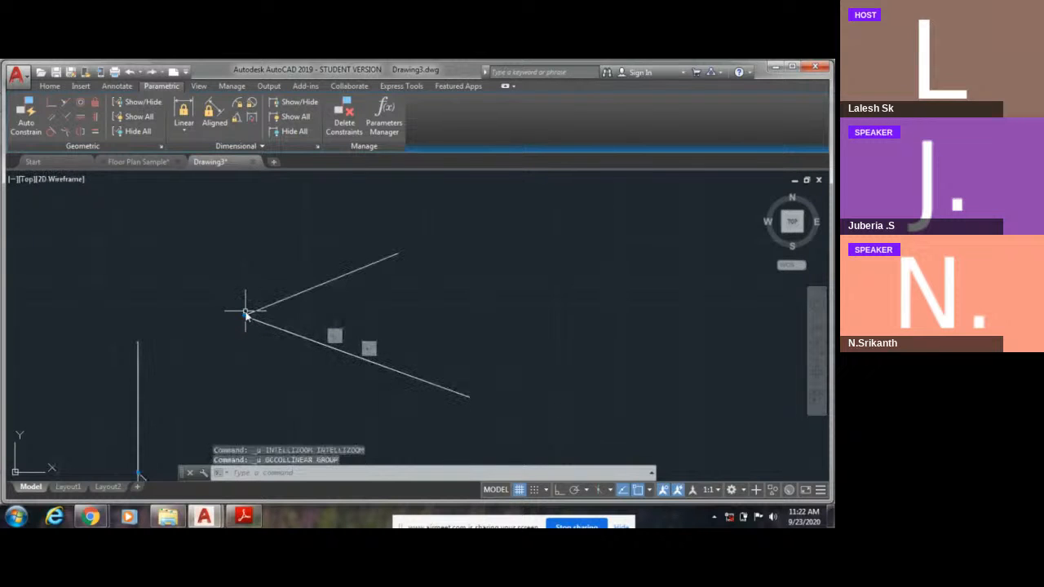
{"action": "scroll", "coordinate": [230, 328], "scroll_direction": "up", "scroll_amount": 2}
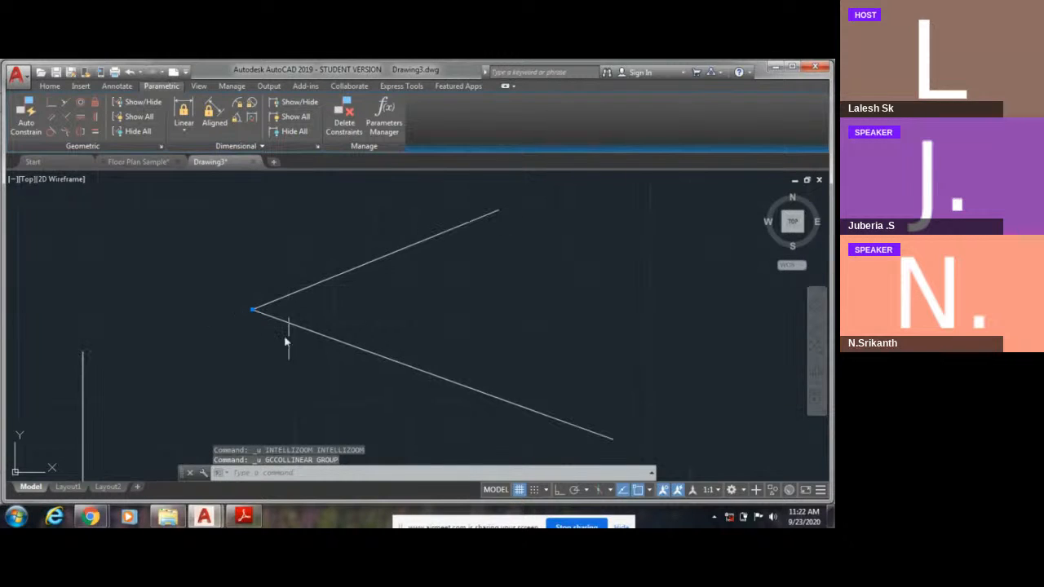
{"action": "mouse_move", "coordinate": [352, 349]}
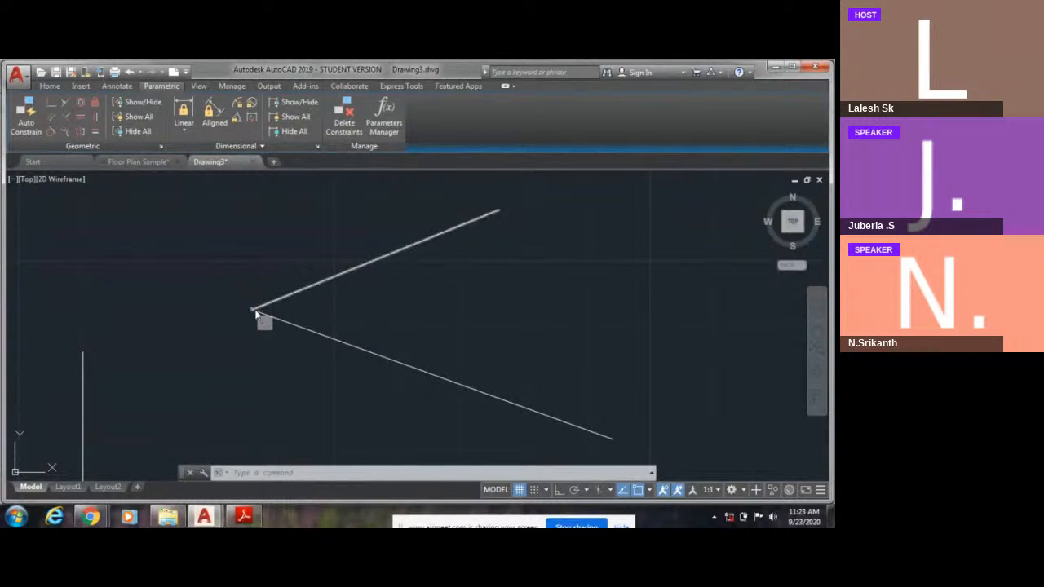
{"action": "mouse_move", "coordinate": [256, 314]}
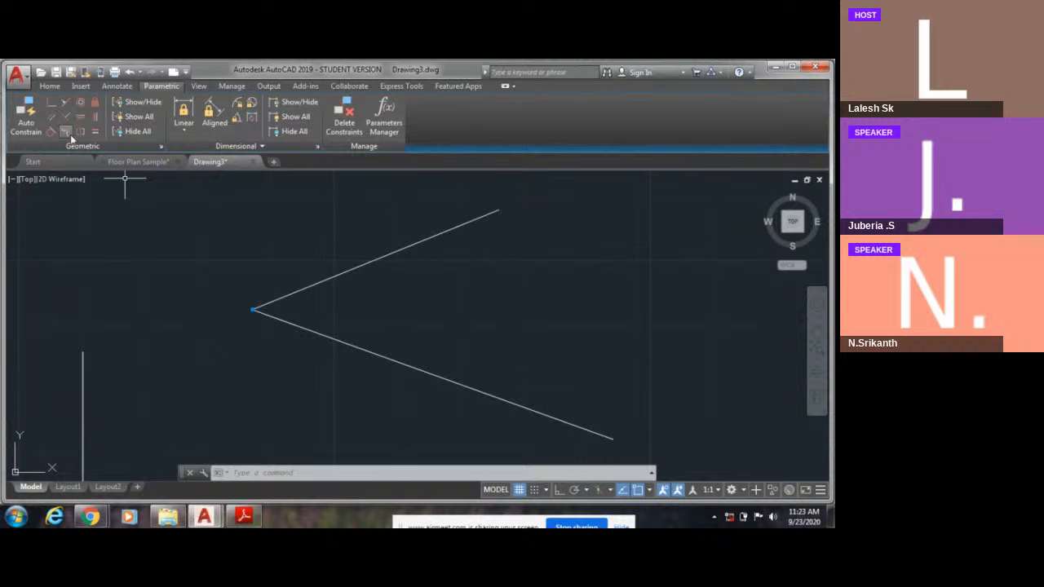
{"action": "key", "text": "Escape"}
Step: Draw a short separate line above and left of the joined lines, rising to the right at about 24°
{"action": "left_click", "coordinate": [49, 87]}
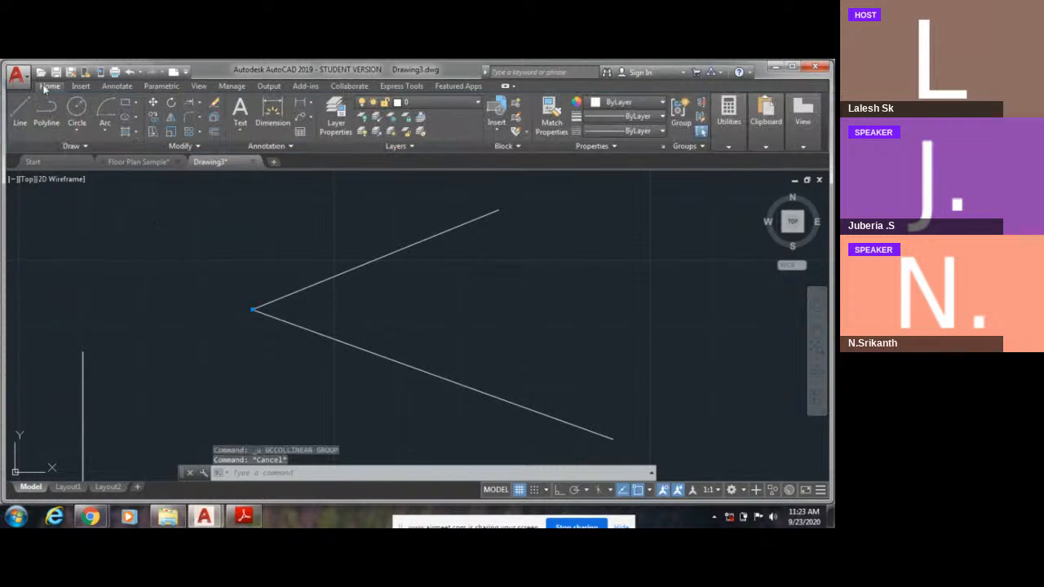
{"action": "left_click", "coordinate": [22, 118]}
{"action": "middle_click_drag", "start_coordinate": [194, 310], "coordinate": [264, 438]}
{"action": "left_click", "coordinate": [149, 264]}
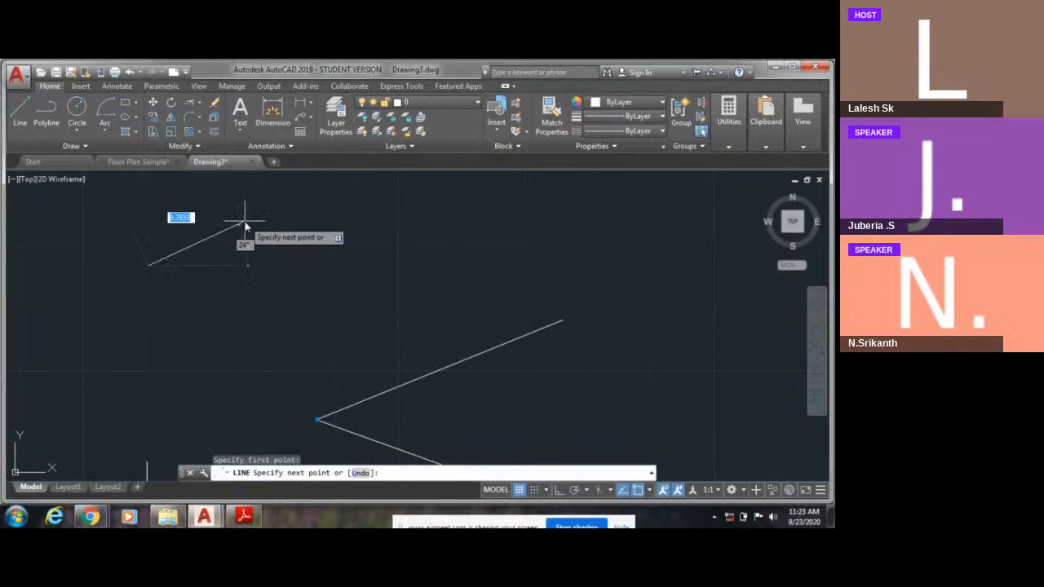
{"action": "left_click", "coordinate": [245, 221]}
{"action": "key", "text": "Escape"}
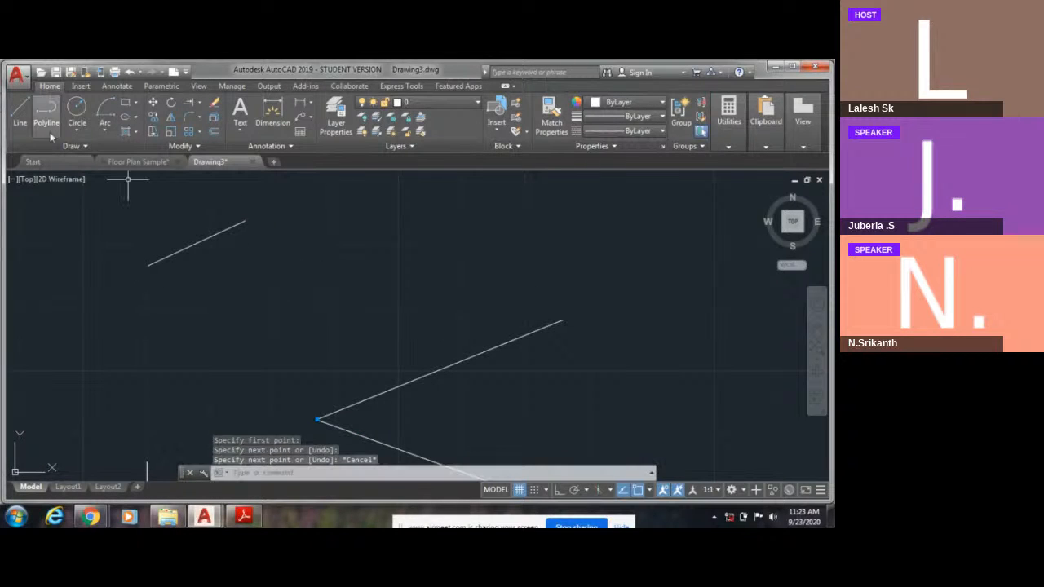
Step: Draw a second short separate line beside the new one, sloping down to the right without touching it
{"action": "left_click", "coordinate": [18, 114]}
{"action": "left_click", "coordinate": [348, 234]}
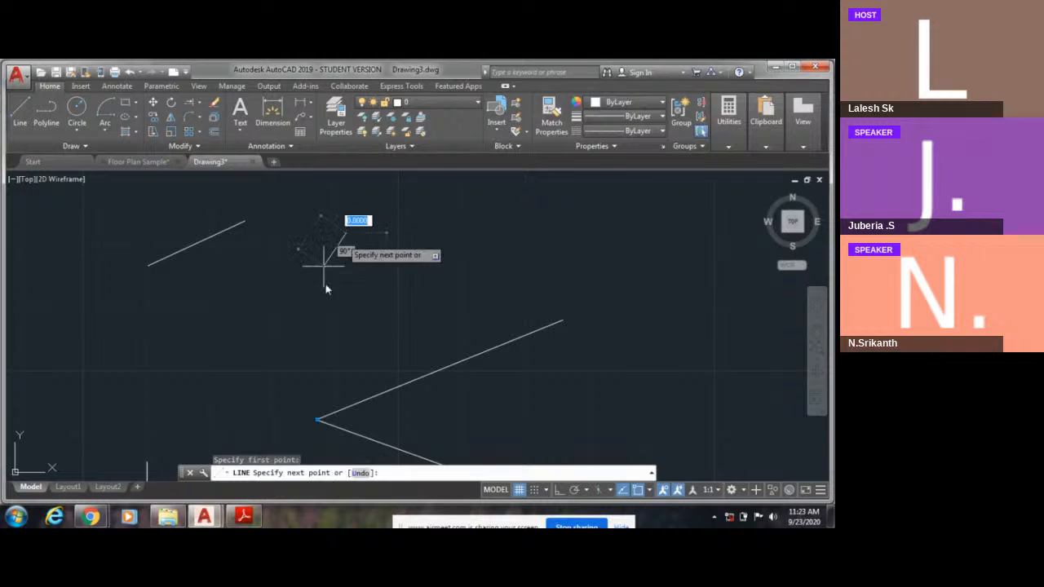
{"action": "left_click", "coordinate": [417, 276]}
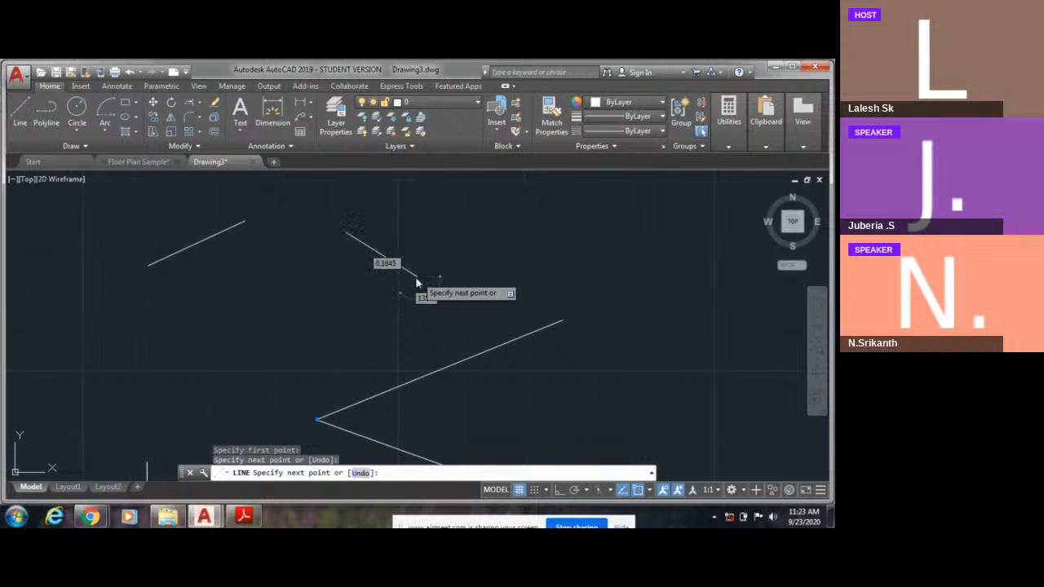
{"action": "key", "text": "Escape"}
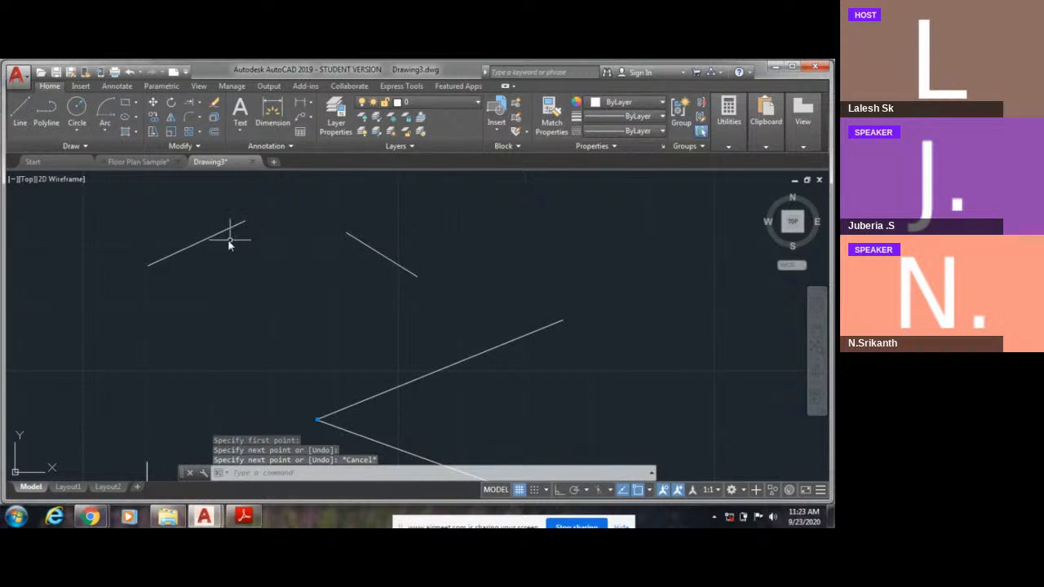
Step: Apply a Collinear constraint to the two short lines, aligning the downward-sloping one with the rising one
{"action": "middle_click_drag", "start_coordinate": [317, 242], "coordinate": [311, 295]}
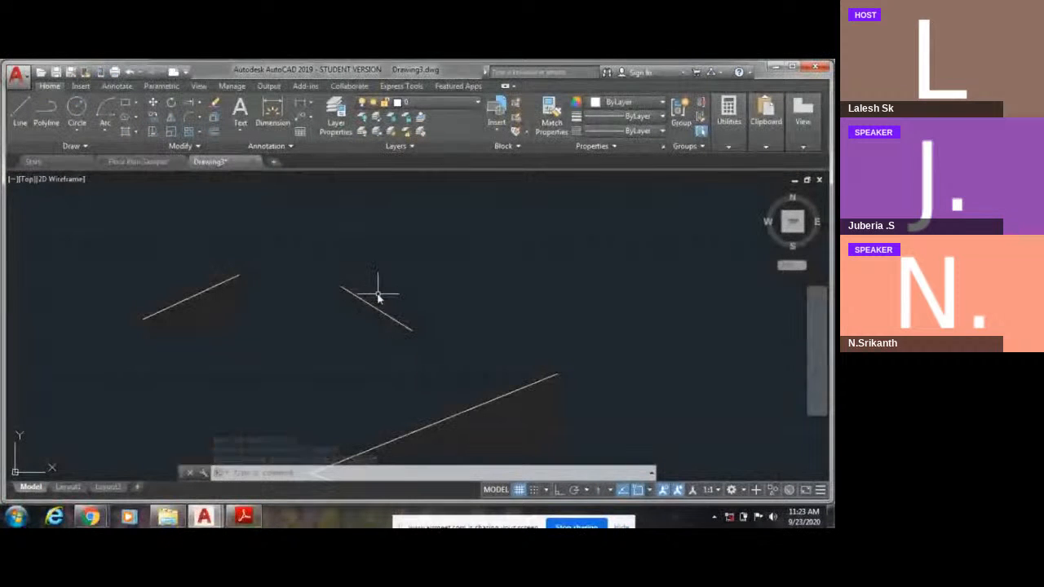
{"action": "left_click", "coordinate": [154, 87]}
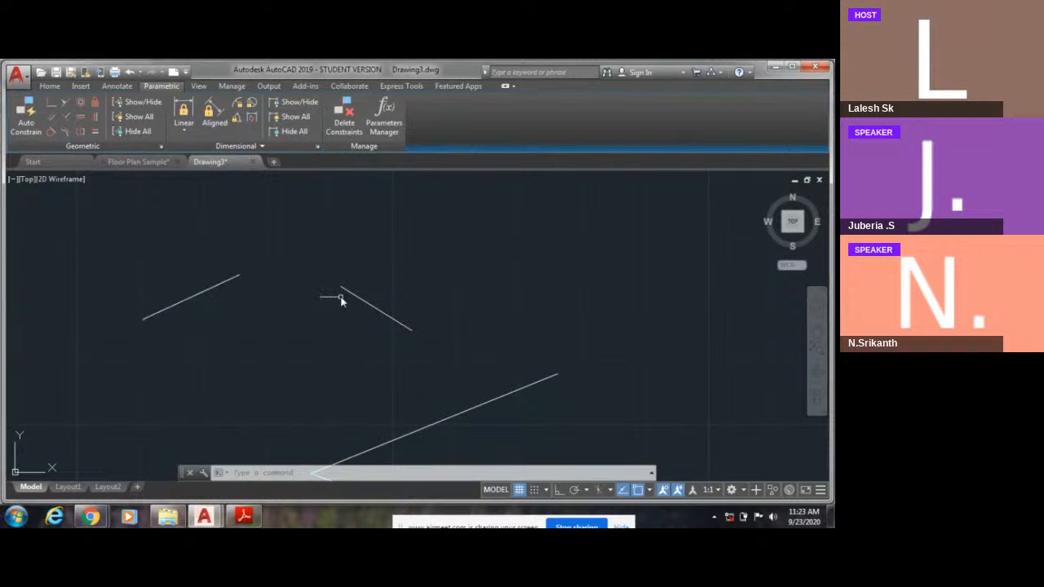
{"action": "left_click", "coordinate": [66, 103]}
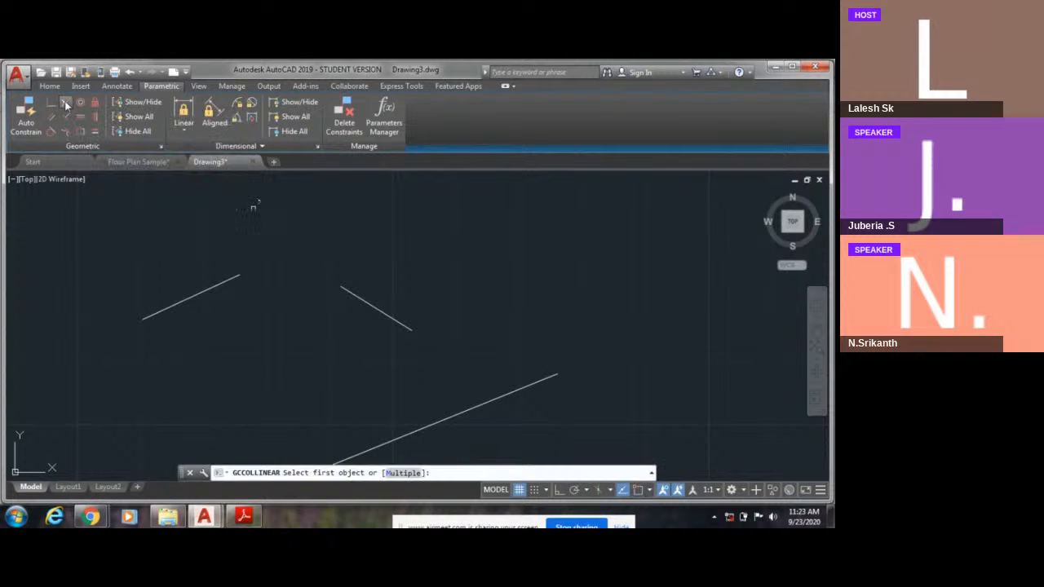
{"action": "left_click", "coordinate": [195, 296]}
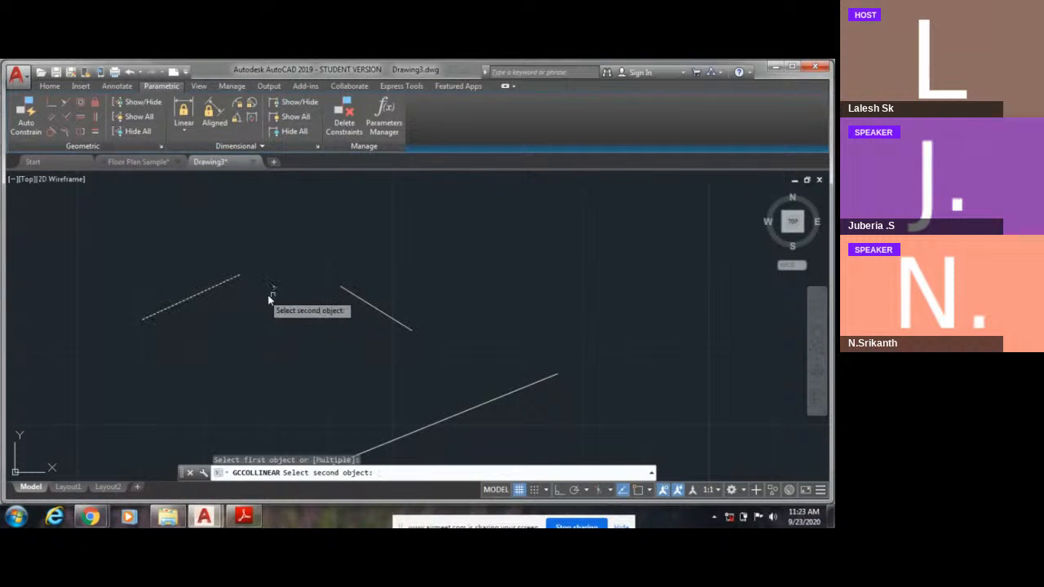
{"action": "left_click", "coordinate": [357, 299]}
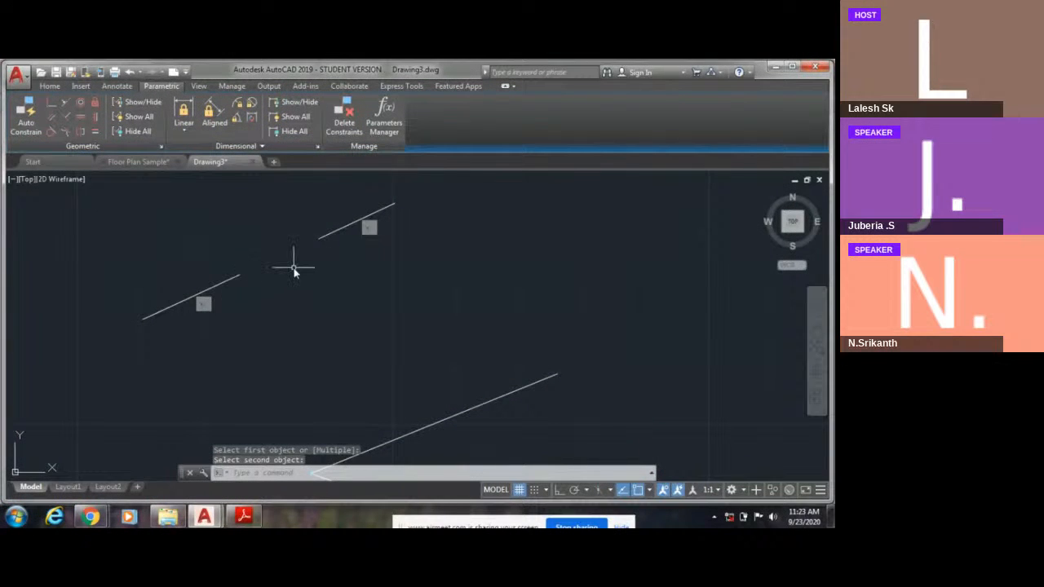
Step: Bring the two lines joined by the Coincident constraint back into view
{"action": "scroll", "coordinate": [268, 268], "scroll_direction": "down", "scroll_amount": 2}
{"action": "middle_click_drag", "start_coordinate": [286, 314], "coordinate": [286, 282]}
{"action": "scroll", "coordinate": [294, 326], "scroll_direction": "up", "scroll_amount": 2}
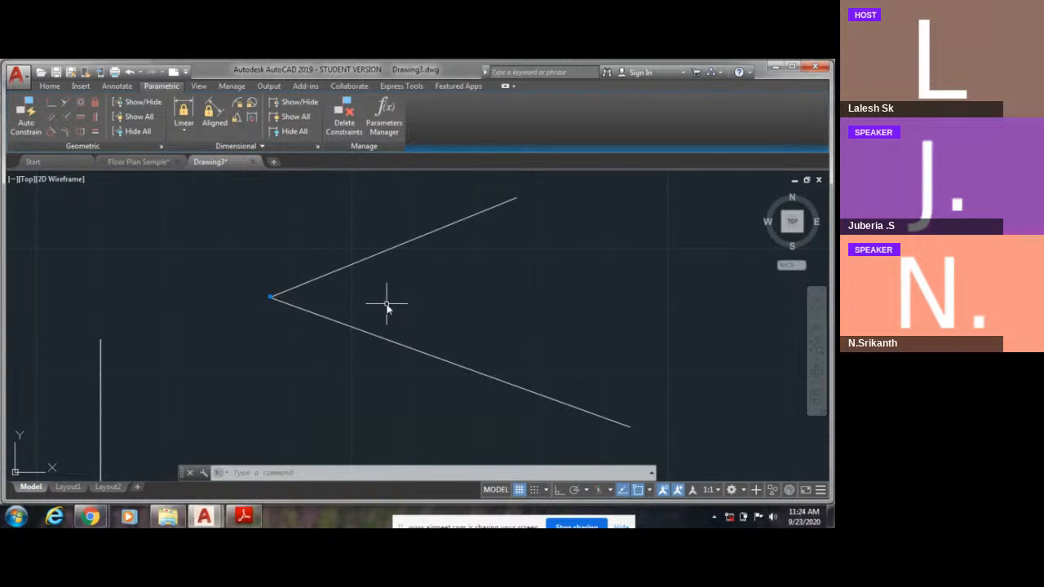
Step: Move the upper-right collinear line down and to the right by its midpoint grip to test the Collinear constraint
{"action": "scroll", "coordinate": [387, 307], "scroll_direction": "down", "scroll_amount": 2}
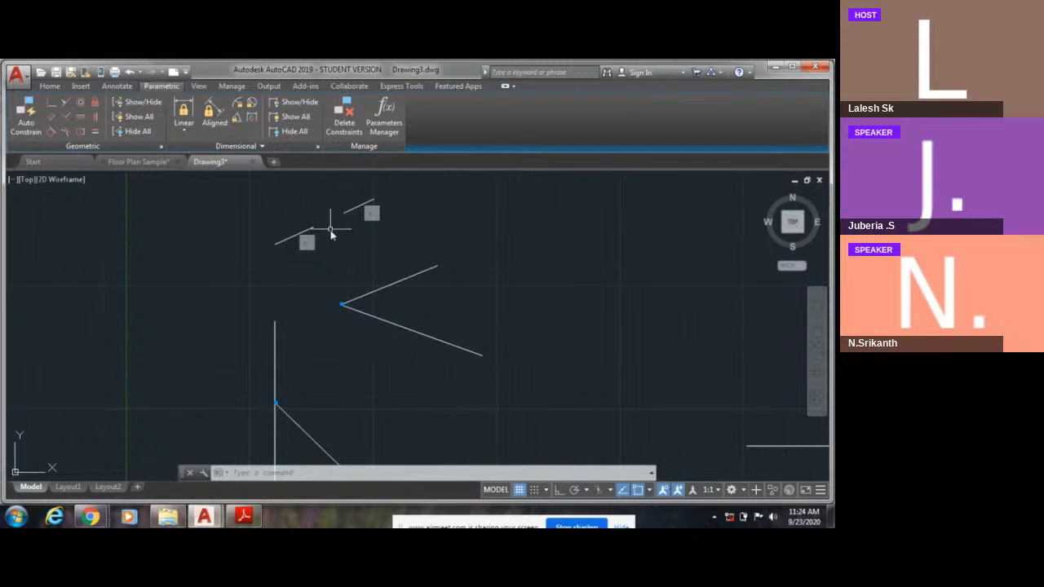
{"action": "key", "text": "Escape"}
{"action": "scroll", "coordinate": [337, 222], "scroll_direction": "up", "scroll_amount": 3}
{"action": "middle_click_drag", "start_coordinate": [338, 228], "coordinate": [331, 296]}
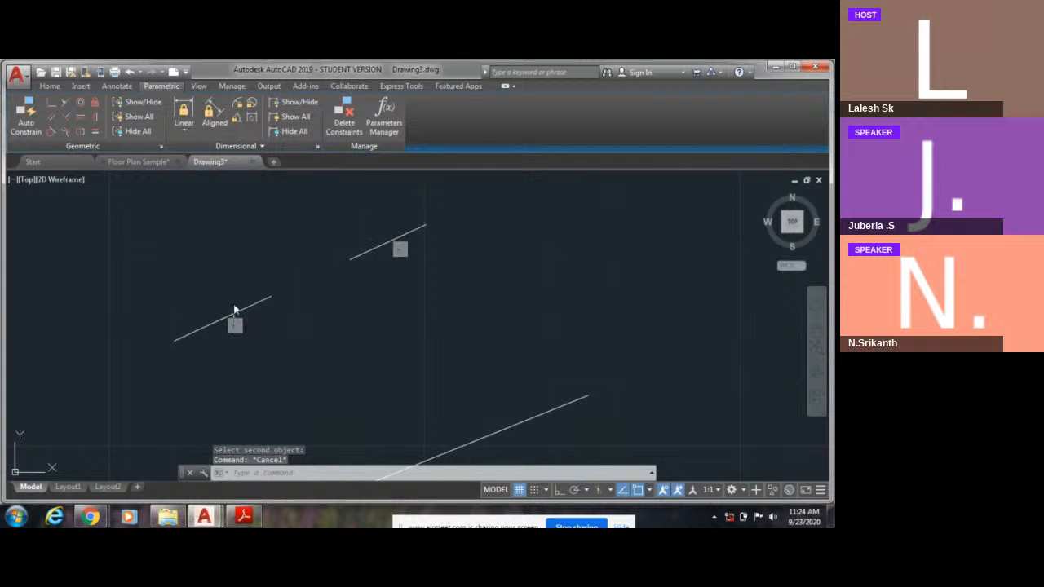
{"action": "scroll", "coordinate": [361, 261], "scroll_direction": "up", "scroll_amount": 4}
{"action": "scroll", "coordinate": [360, 261], "scroll_direction": "down", "scroll_amount": 2}
{"action": "left_click", "coordinate": [360, 252]}
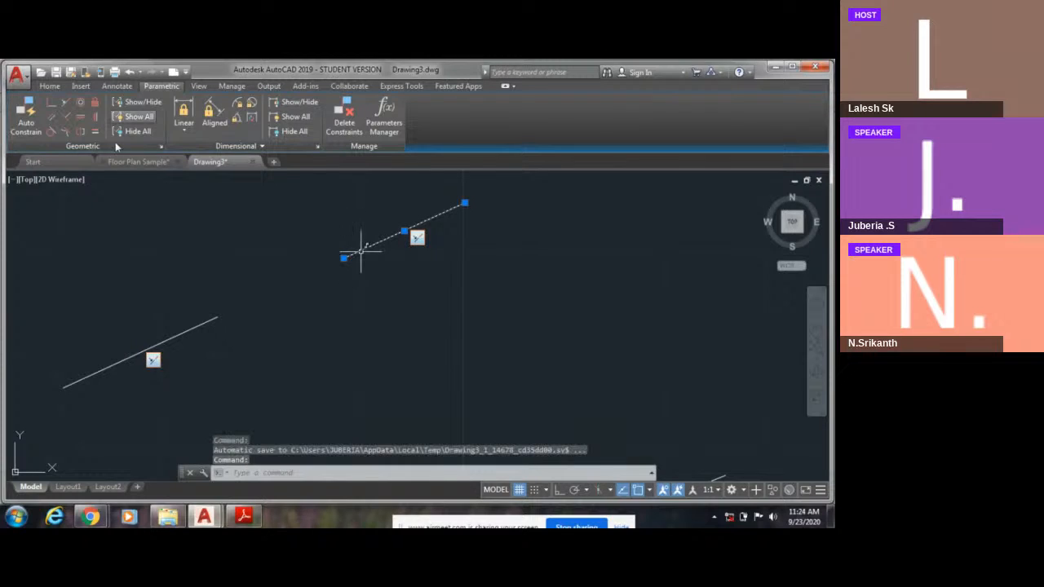
{"action": "left_click", "coordinate": [403, 232]}
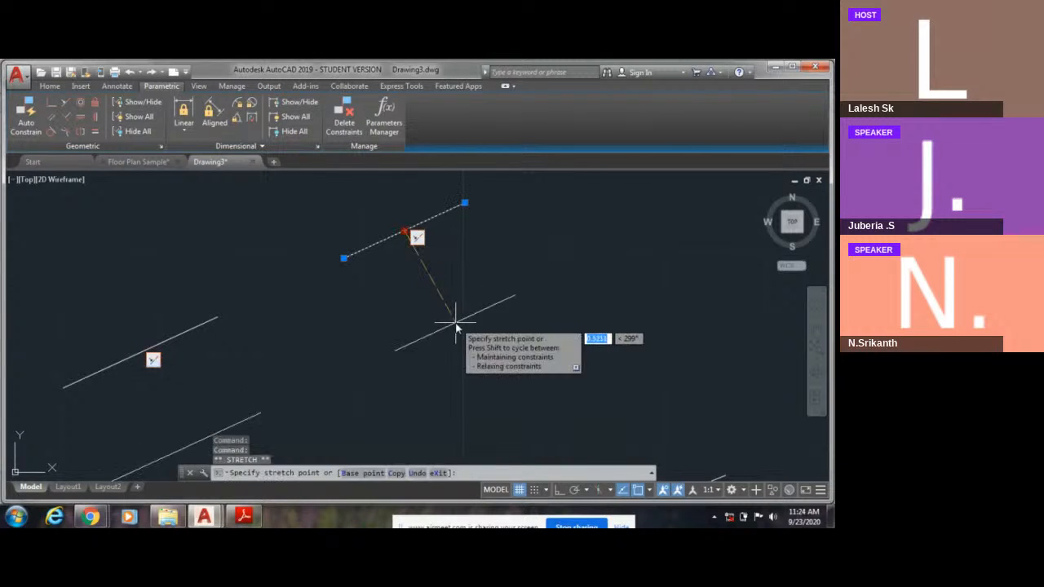
{"action": "left_click", "coordinate": [455, 322]}
Step: Shift the same upper-right line slightly up and left, and again down and right, using its midpoint grip
{"action": "middle_click_drag", "start_coordinate": [466, 296], "coordinate": [472, 208]}
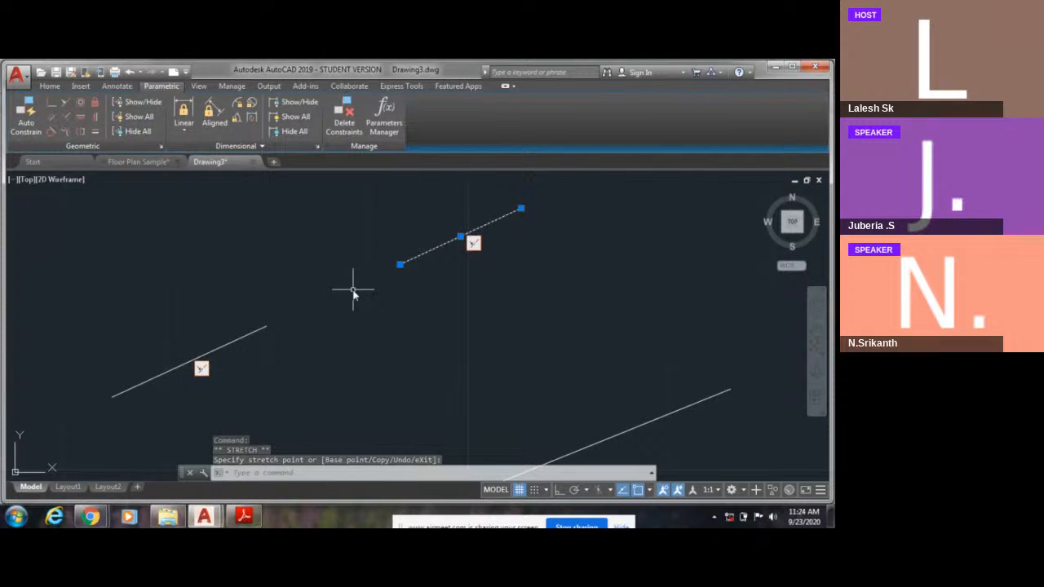
{"action": "left_click", "coordinate": [460, 236]}
{"action": "left_click", "coordinate": [438, 217]}
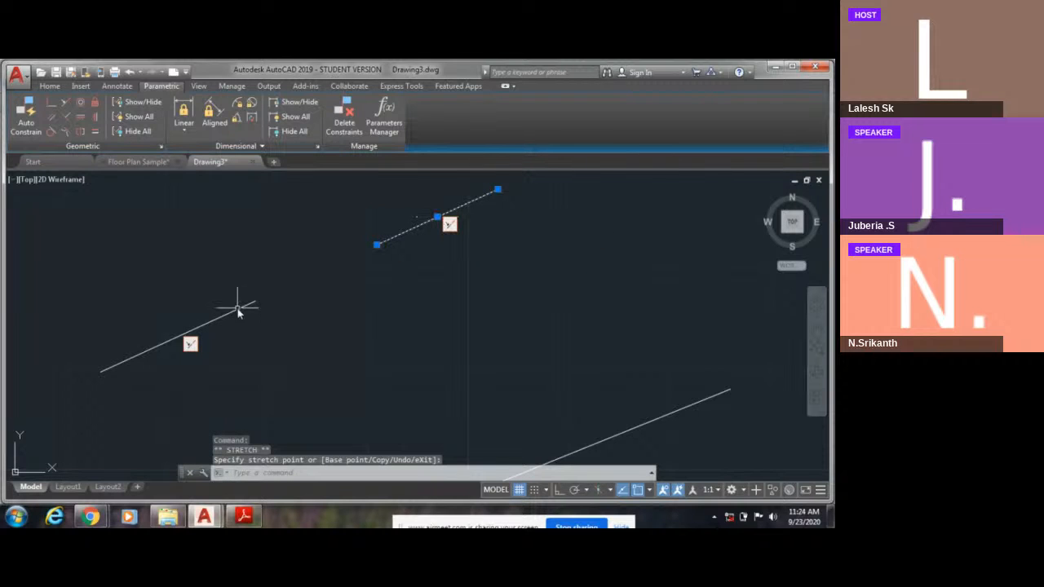
{"action": "left_click", "coordinate": [437, 218]}
{"action": "left_click", "coordinate": [466, 284]}
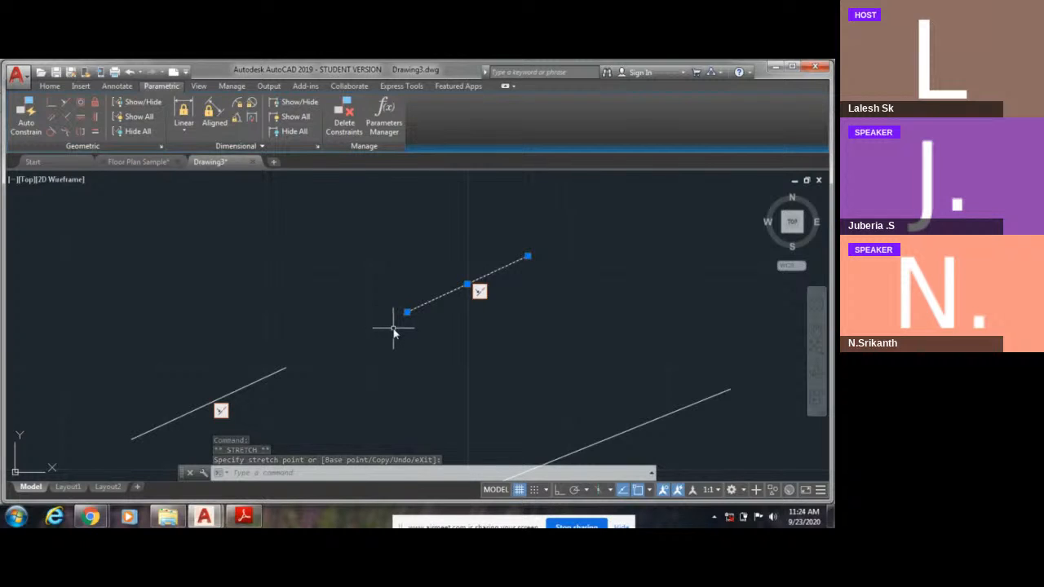
{"action": "middle_click_drag", "start_coordinate": [400, 322], "coordinate": [400, 251]}
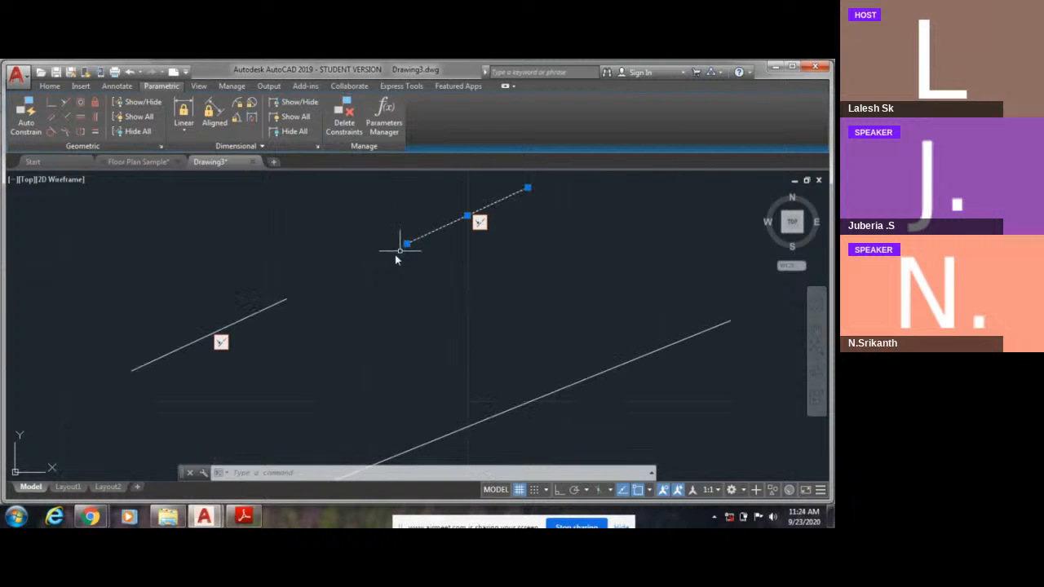
Step: Select only the lower-left collinear line, move it upward by its midpoint grip, and clear the selection
{"action": "left_click", "coordinate": [253, 321]}
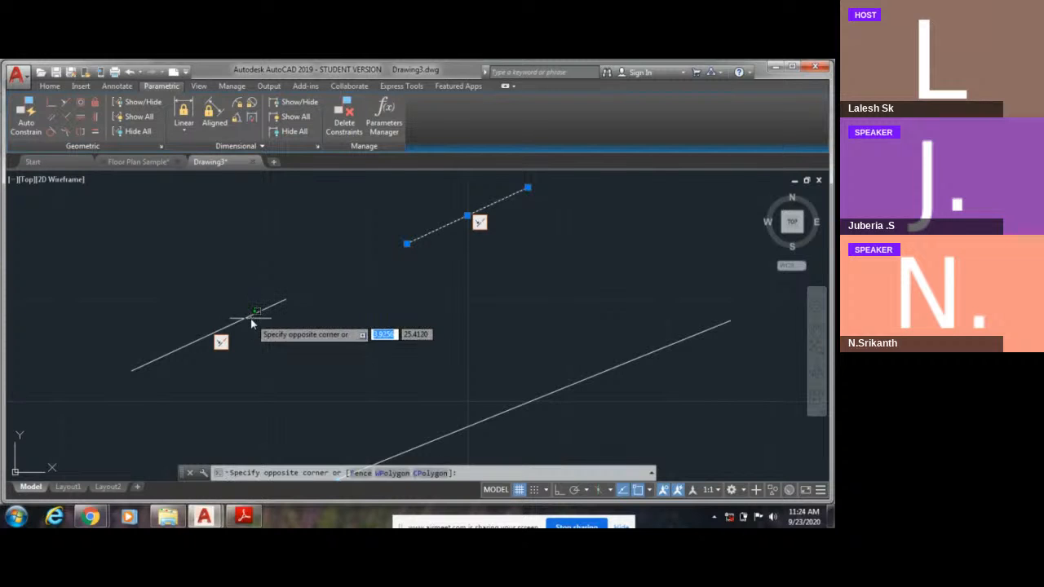
{"action": "left_click", "coordinate": [204, 335]}
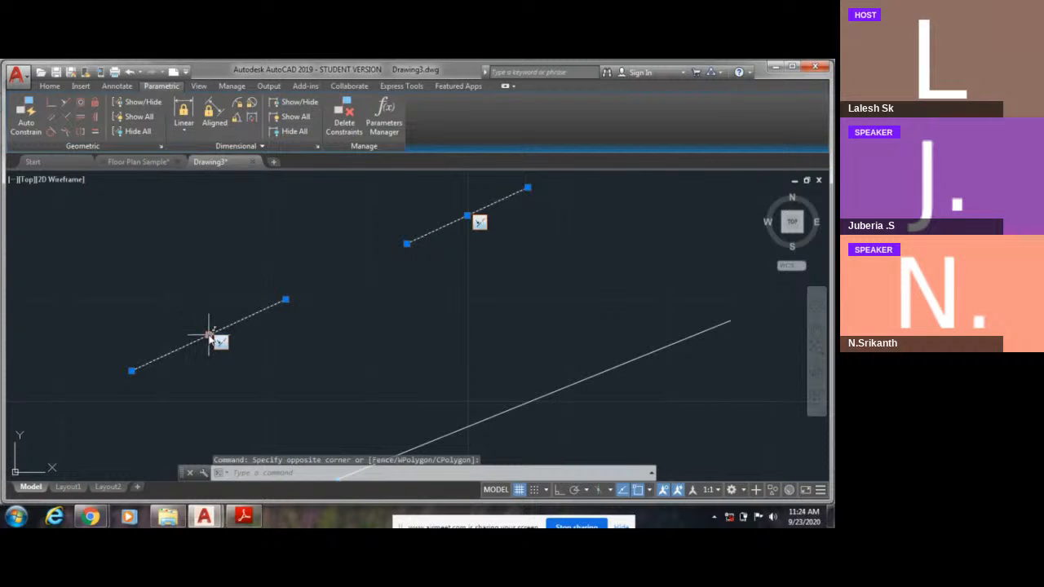
{"action": "key", "text": "Escape"}
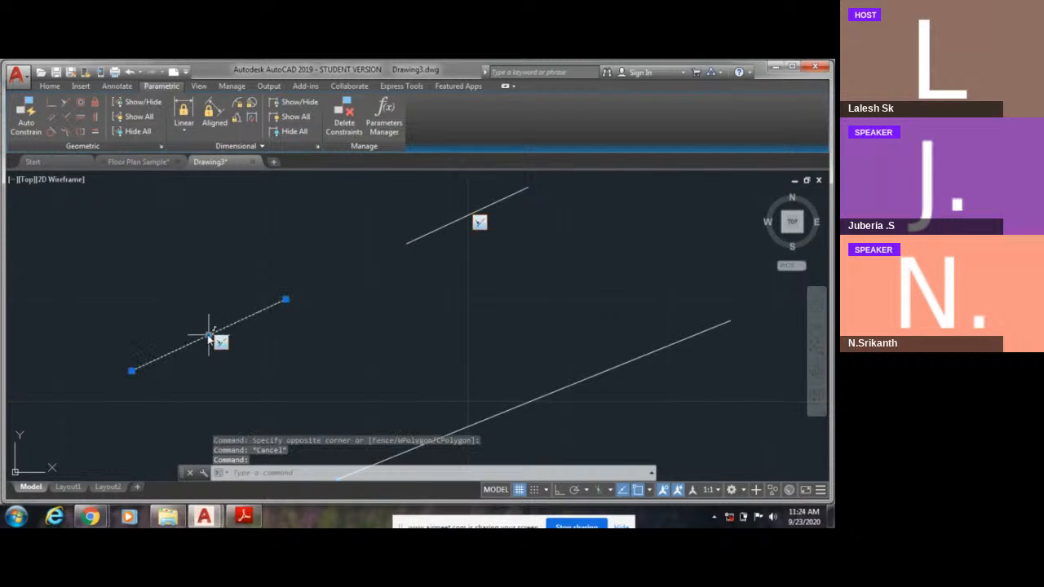
{"action": "left_click", "coordinate": [209, 335]}
{"action": "left_click", "coordinate": [186, 270]}
{"action": "middle_click_drag", "start_coordinate": [303, 291], "coordinate": [293, 364]}
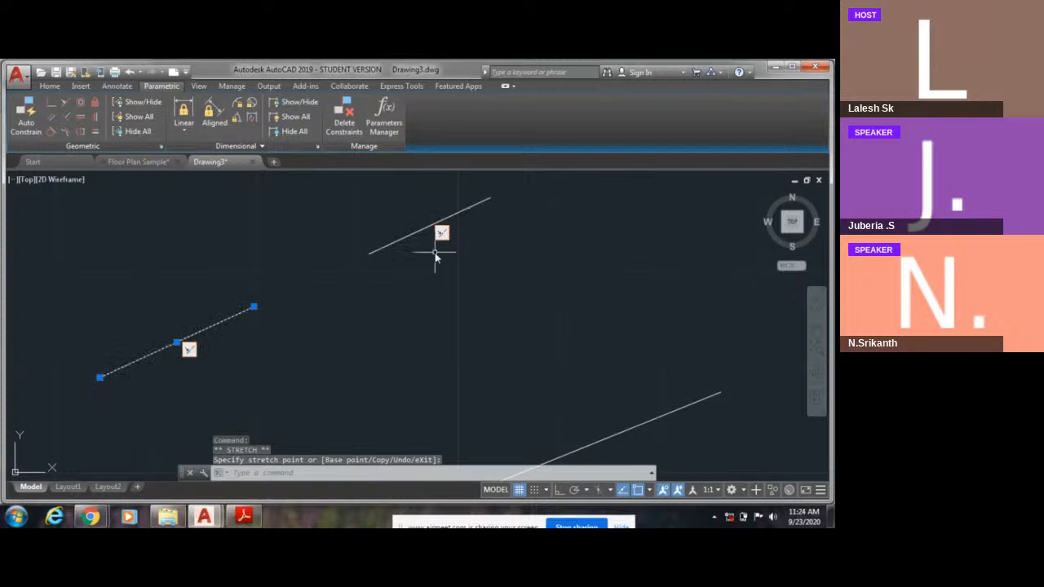
{"action": "key", "text": "Escape"}
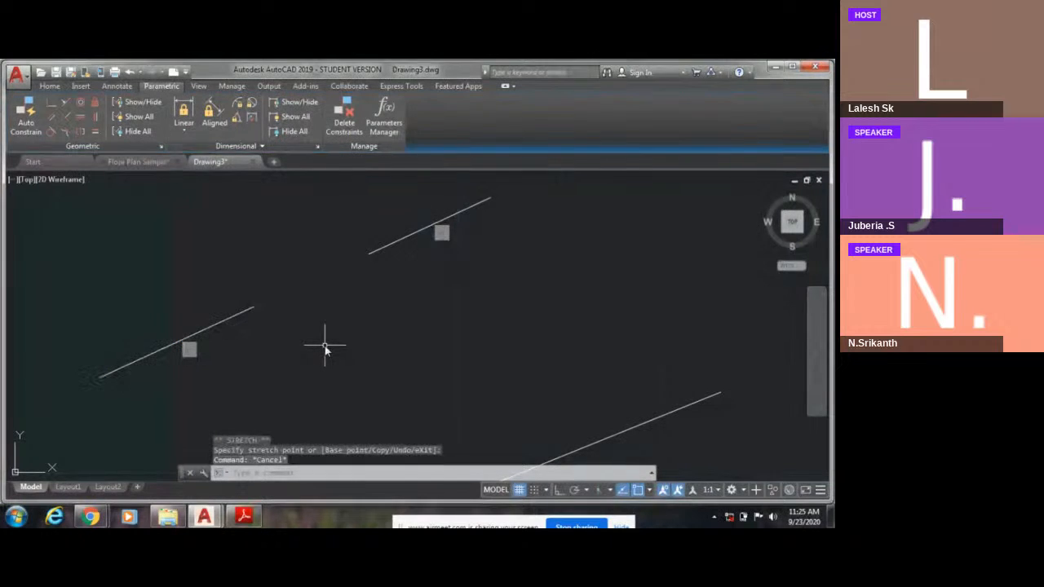
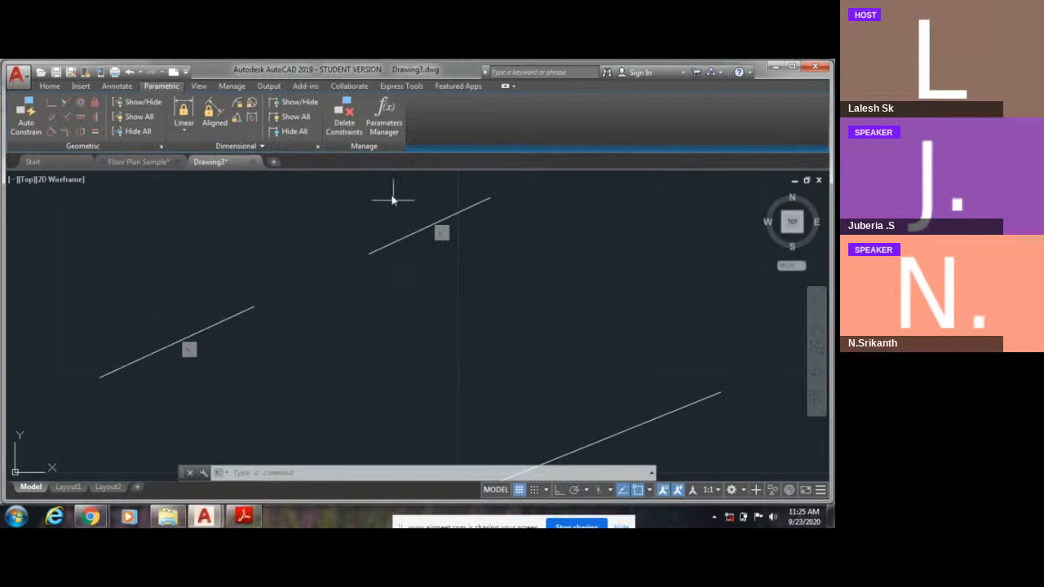
Step: Delete the constraints from the upper-right collinear line
{"action": "left_click", "coordinate": [344, 122]}
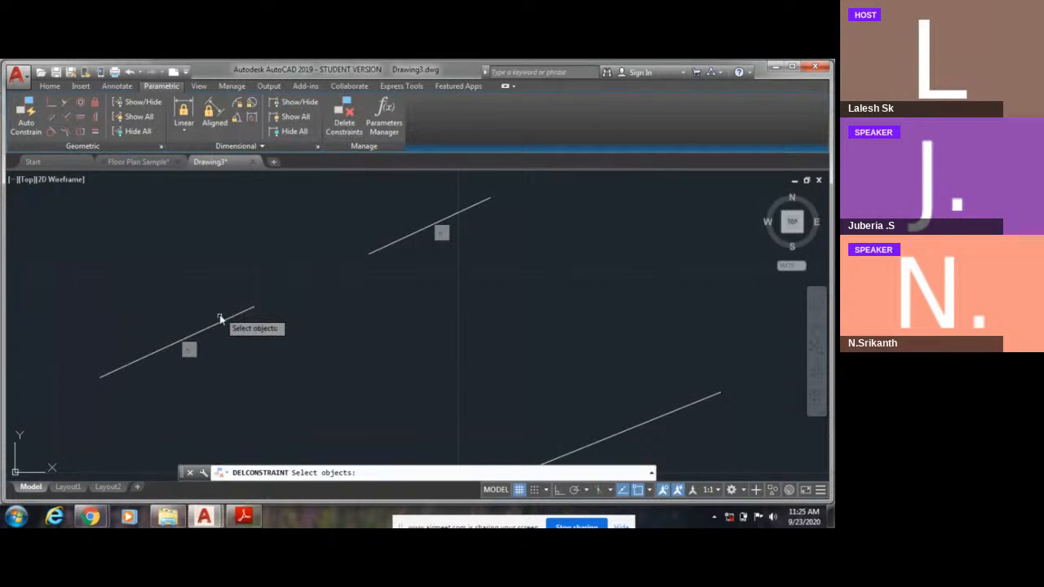
{"action": "left_click", "coordinate": [397, 247]}
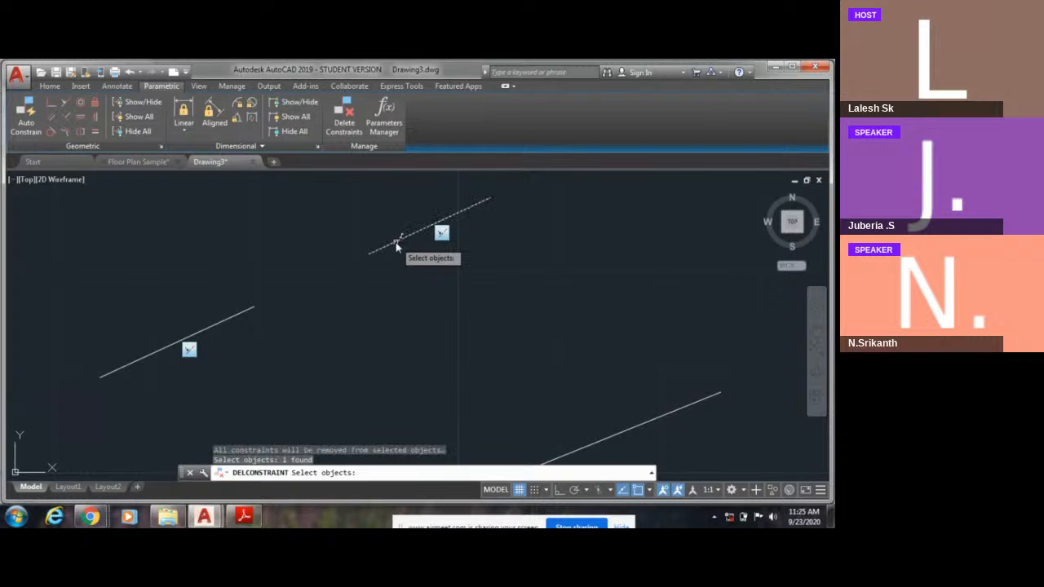
{"action": "key", "text": "Return"}
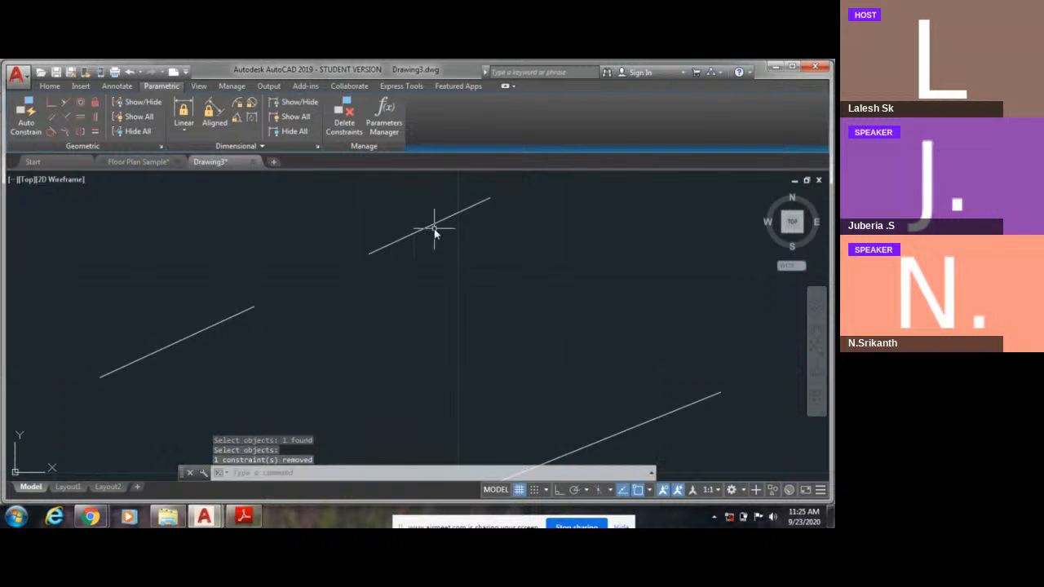
Step: Move the unconstrained upper-right line down and back up by its midpoint grip, independently of the other line
{"action": "left_click", "coordinate": [435, 231]}
{"action": "left_click", "coordinate": [431, 226]}
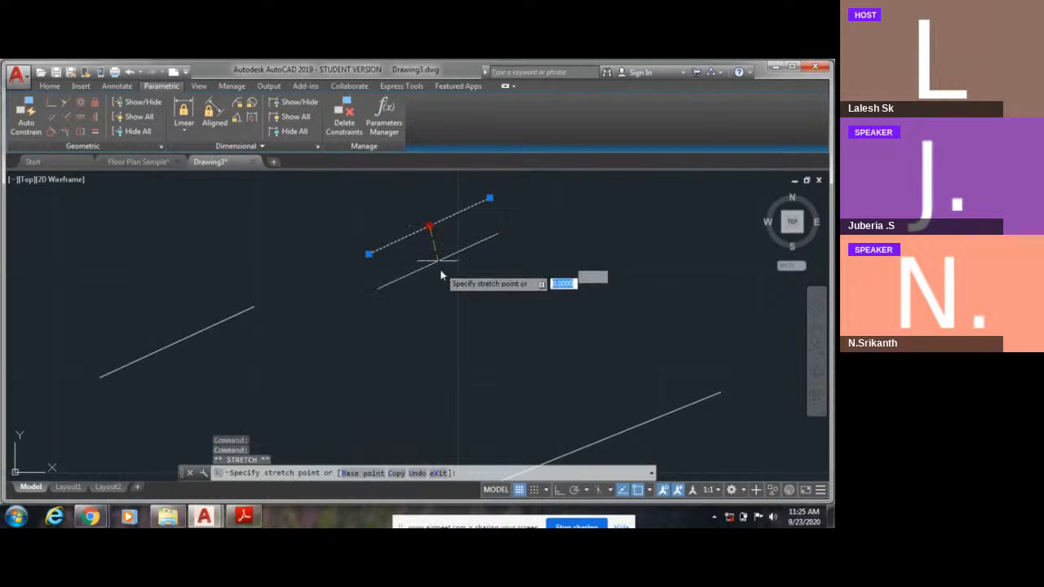
{"action": "left_click", "coordinate": [445, 283]}
{"action": "left_click", "coordinate": [445, 281]}
{"action": "left_click", "coordinate": [421, 217]}
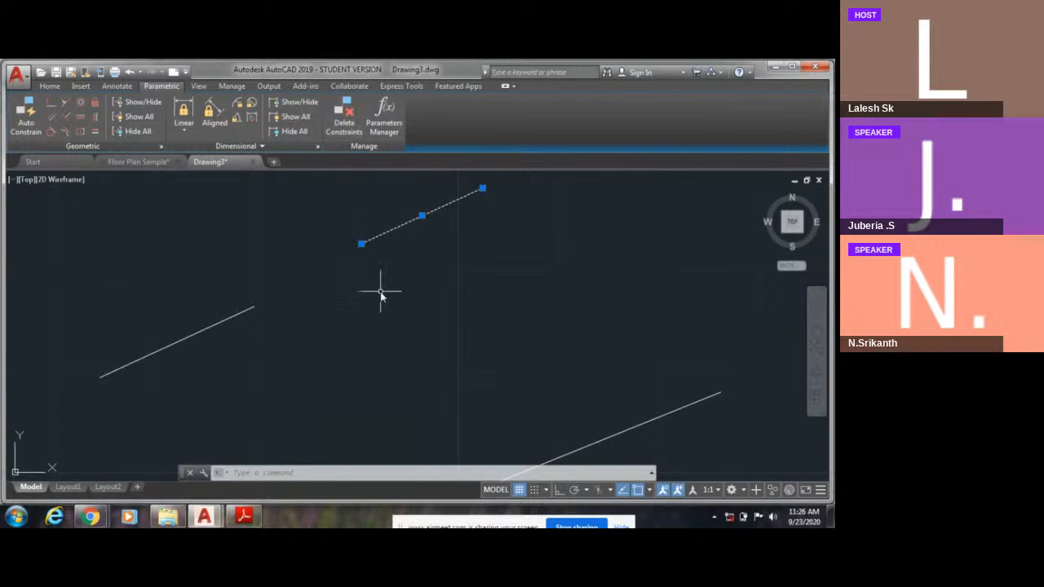
{"action": "key", "text": "Escape"}
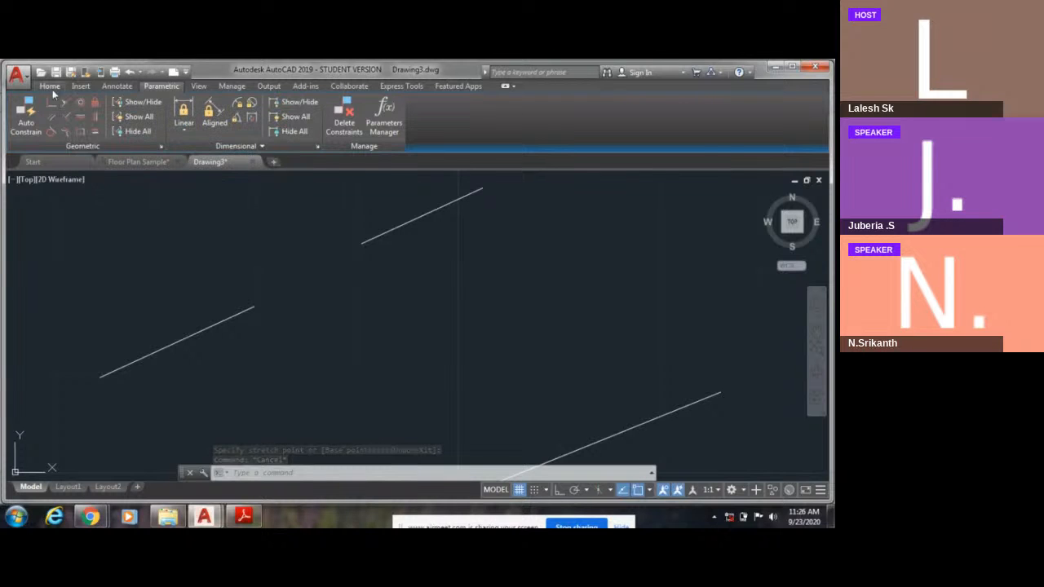
Step: Draw a circle to the right of the two short lines
{"action": "left_click", "coordinate": [50, 87]}
{"action": "type", "text": "c"}
{"action": "key", "text": "Return"}
{"action": "middle_click_drag", "start_coordinate": [513, 326], "coordinate": [384, 419]}
{"action": "left_click", "coordinate": [517, 282]}
{"action": "left_click", "coordinate": [496, 360]}
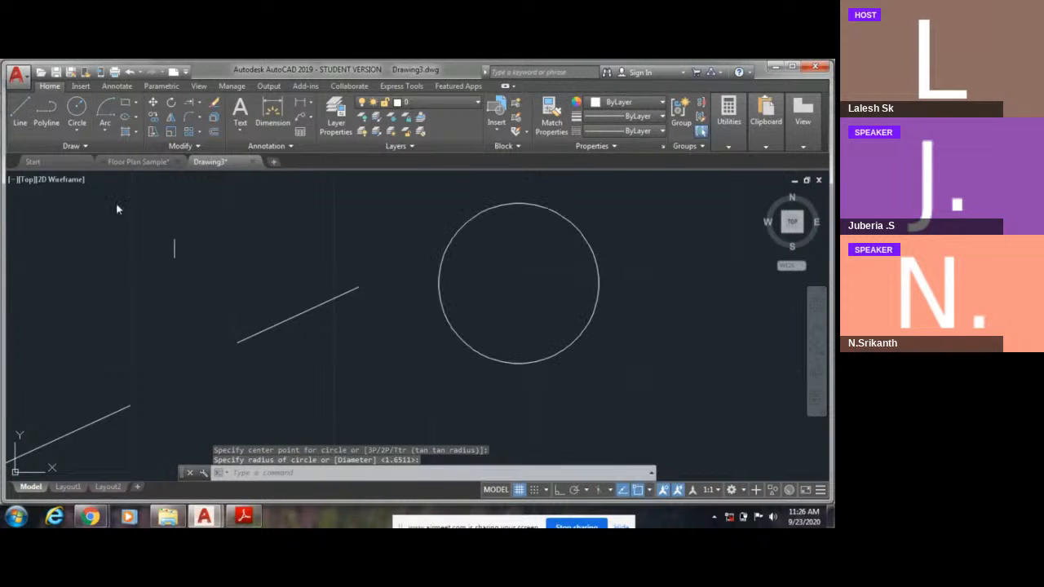
Step: Draw a second, slightly smaller circle above the lower-left short line, clear of the first circle
{"action": "left_click", "coordinate": [76, 110]}
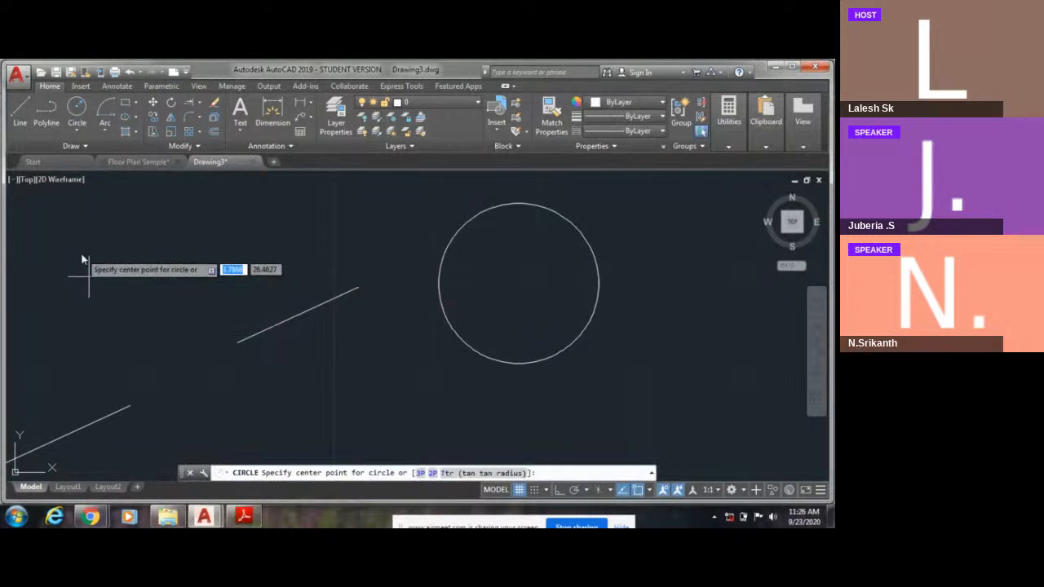
{"action": "left_click", "coordinate": [81, 255]}
{"action": "left_click", "coordinate": [108, 317]}
{"action": "scroll", "coordinate": [256, 354], "scroll_direction": "down", "scroll_amount": 2}
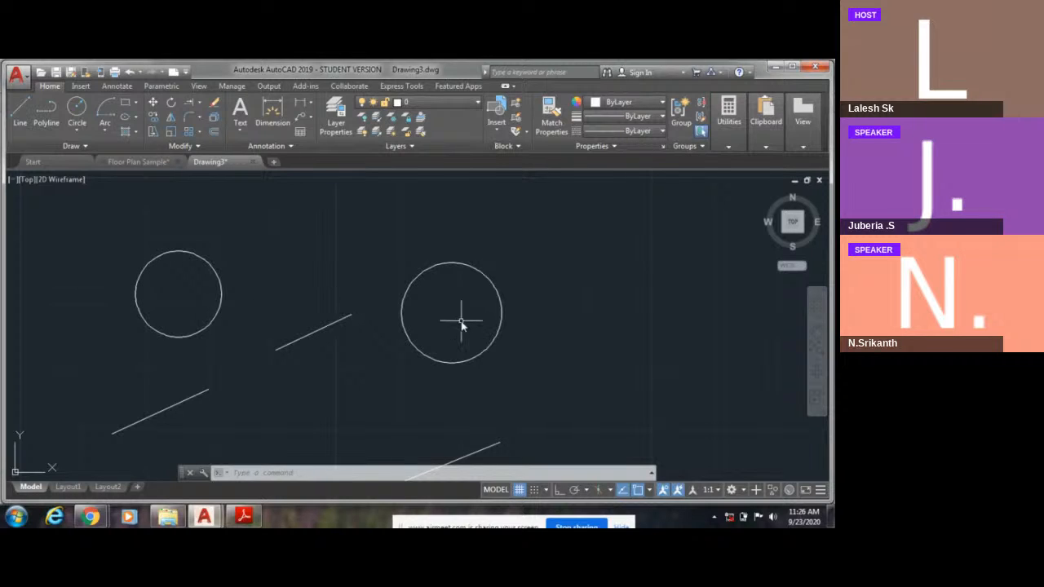
Step: Apply a Concentric constraint to the two circles, picking the larger circle first and the smaller one second
{"action": "left_click", "coordinate": [162, 86]}
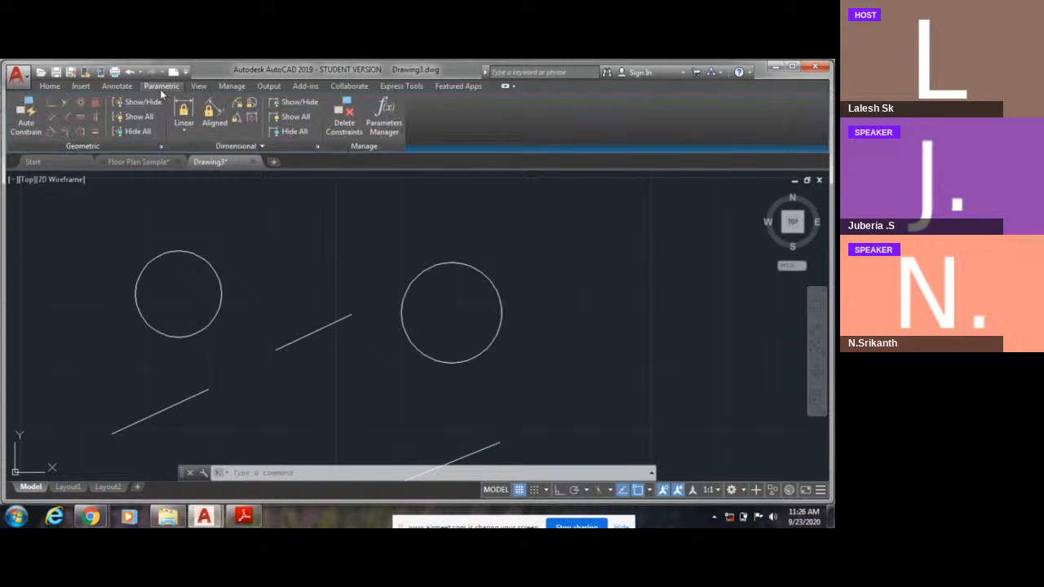
{"action": "left_click", "coordinate": [81, 104]}
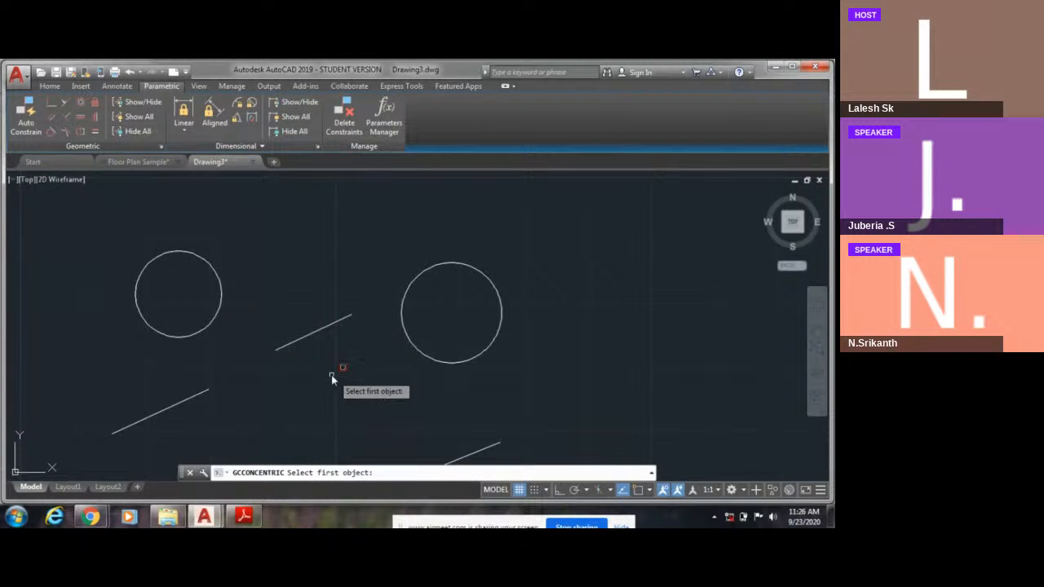
{"action": "middle_click_drag", "start_coordinate": [326, 373], "coordinate": [311, 367]}
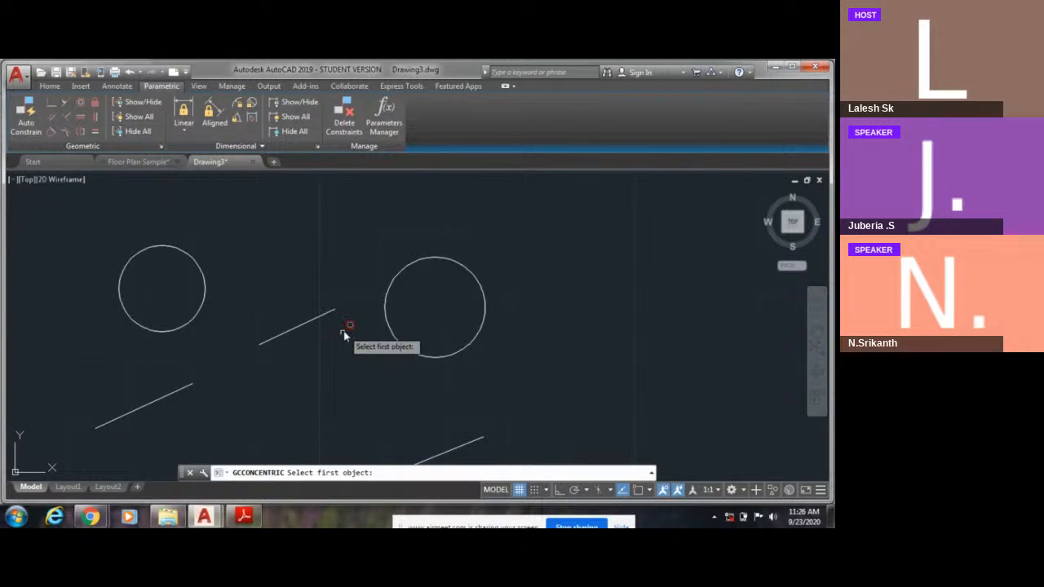
{"action": "left_click", "coordinate": [400, 278]}
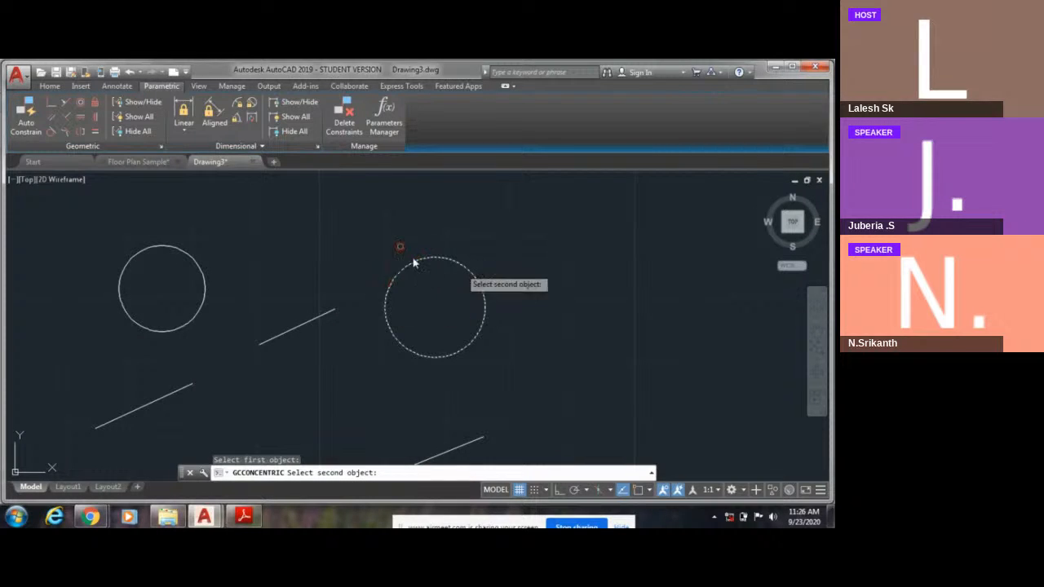
{"action": "left_click", "coordinate": [159, 245]}
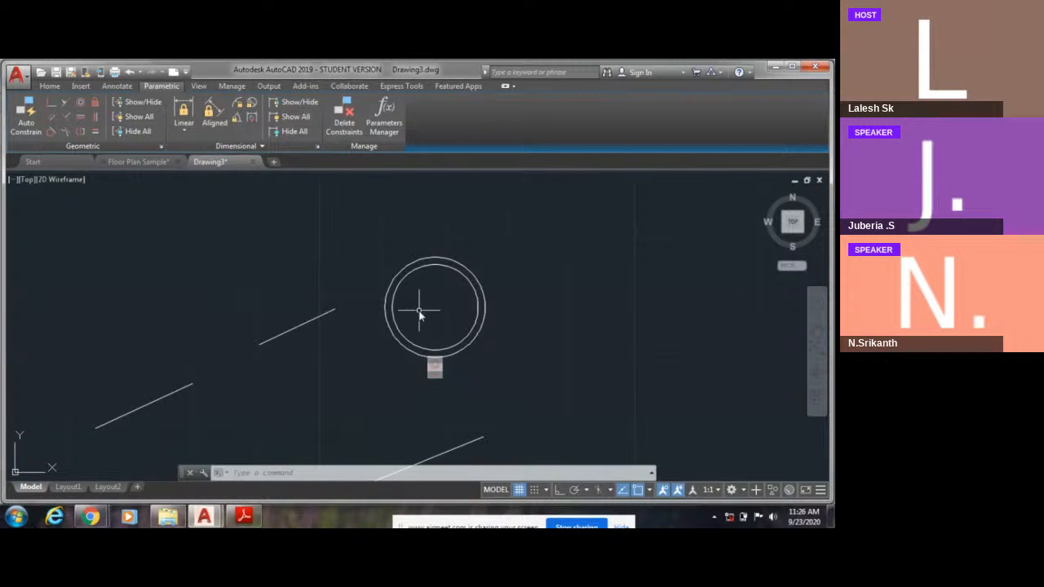
Step: Test the Concentric constraint by moving the inner circle to the right with Move, using a base point on its circumference
{"action": "scroll", "coordinate": [466, 379], "scroll_direction": "up", "scroll_amount": 4}
{"action": "scroll", "coordinate": [380, 313], "scroll_direction": "up", "scroll_amount": 2}
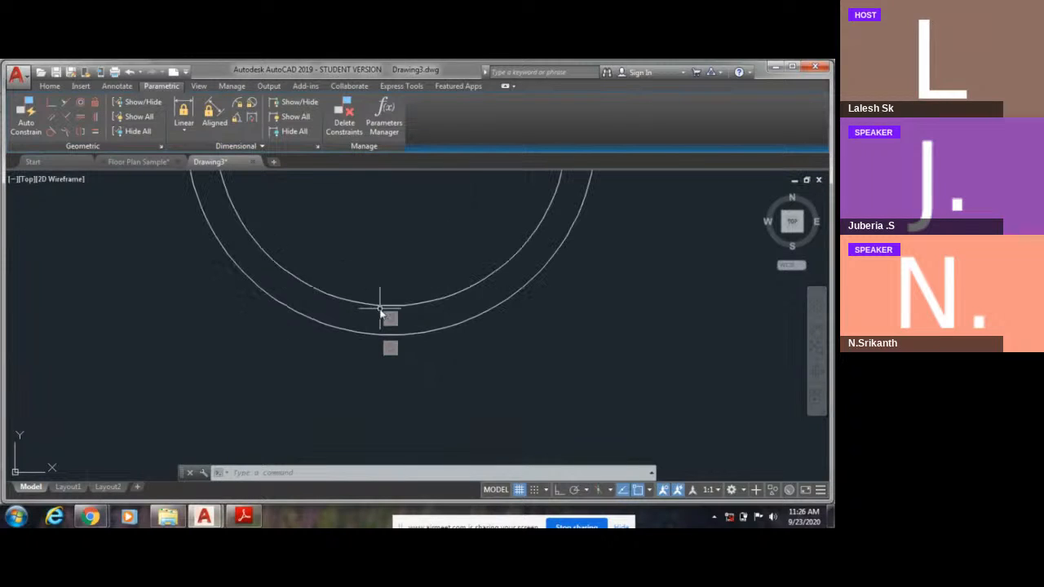
{"action": "middle_click_drag", "start_coordinate": [396, 298], "coordinate": [399, 371]}
{"action": "scroll", "coordinate": [399, 371], "scroll_direction": "down", "scroll_amount": 4}
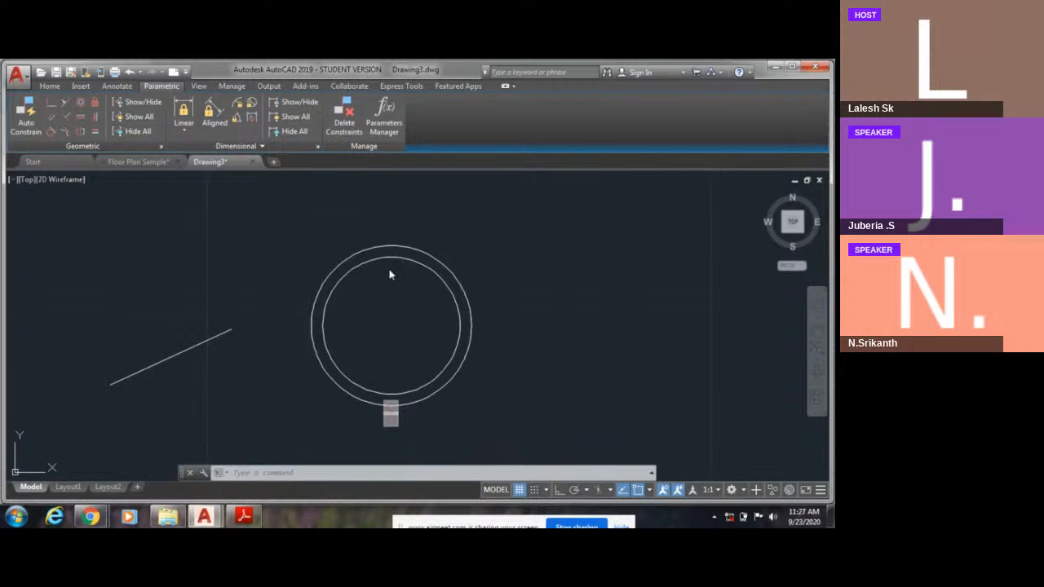
{"action": "key", "text": "Escape"}
{"action": "left_click", "coordinate": [390, 260]}
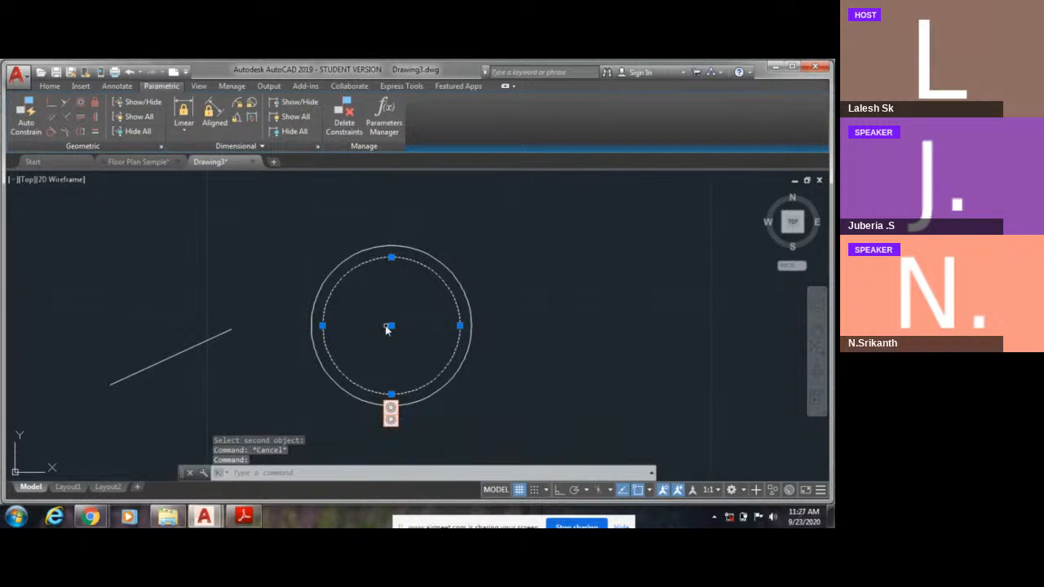
{"action": "left_click", "coordinate": [49, 86]}
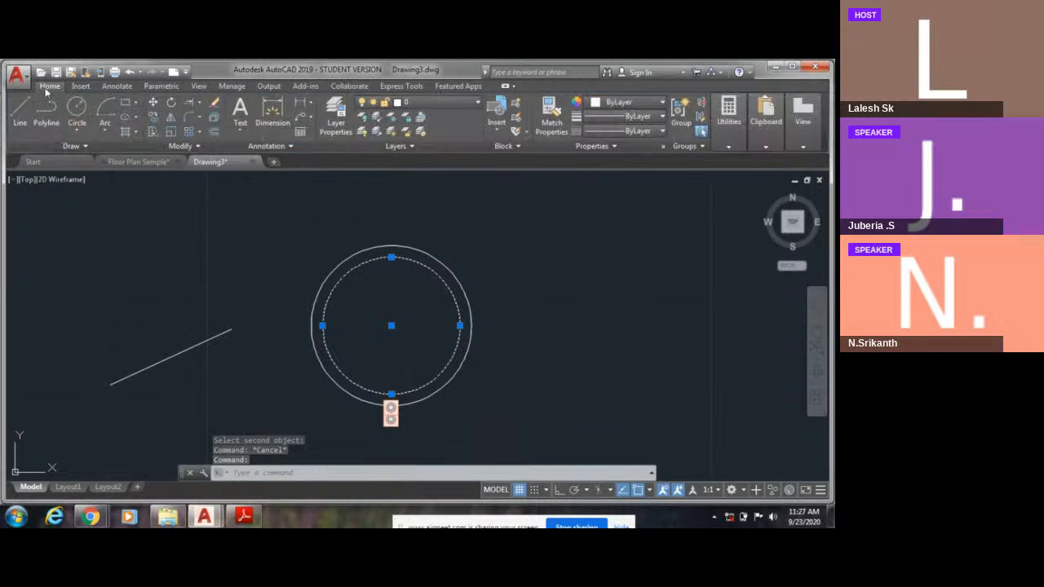
{"action": "left_click", "coordinate": [152, 105]}
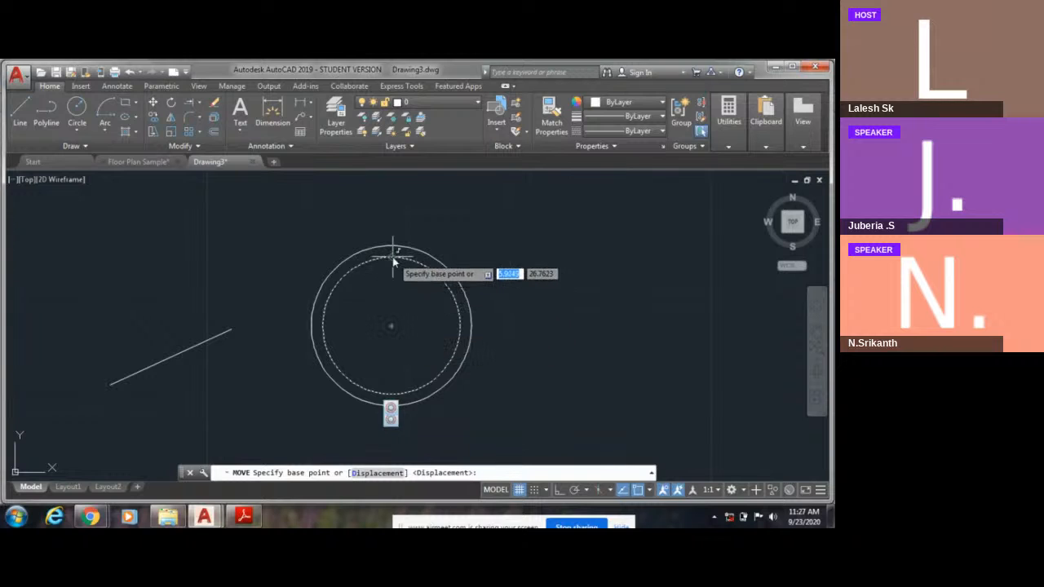
{"action": "scroll", "coordinate": [432, 285], "scroll_direction": "up", "scroll_amount": 4}
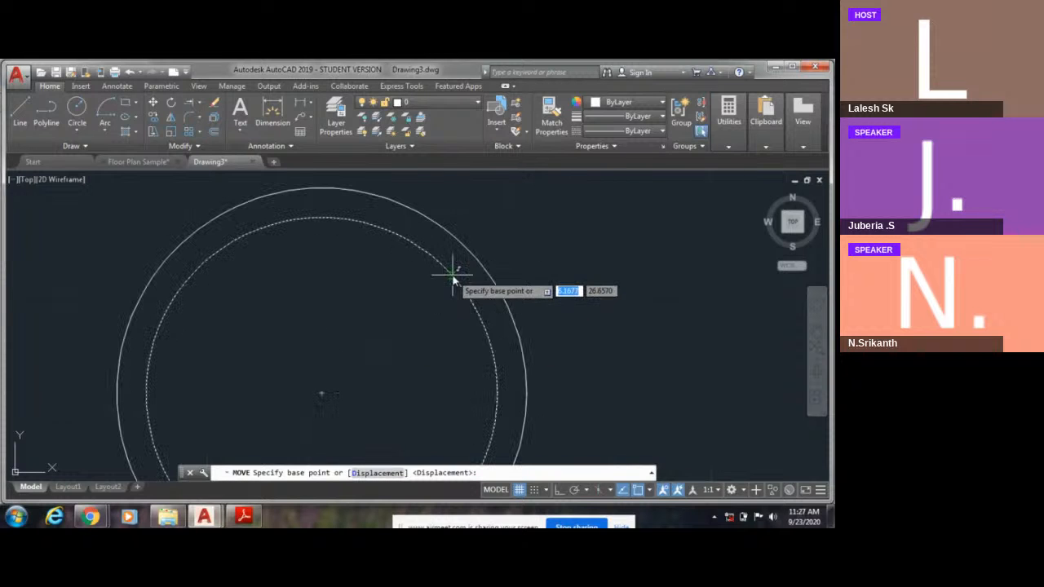
{"action": "left_click", "coordinate": [453, 271]}
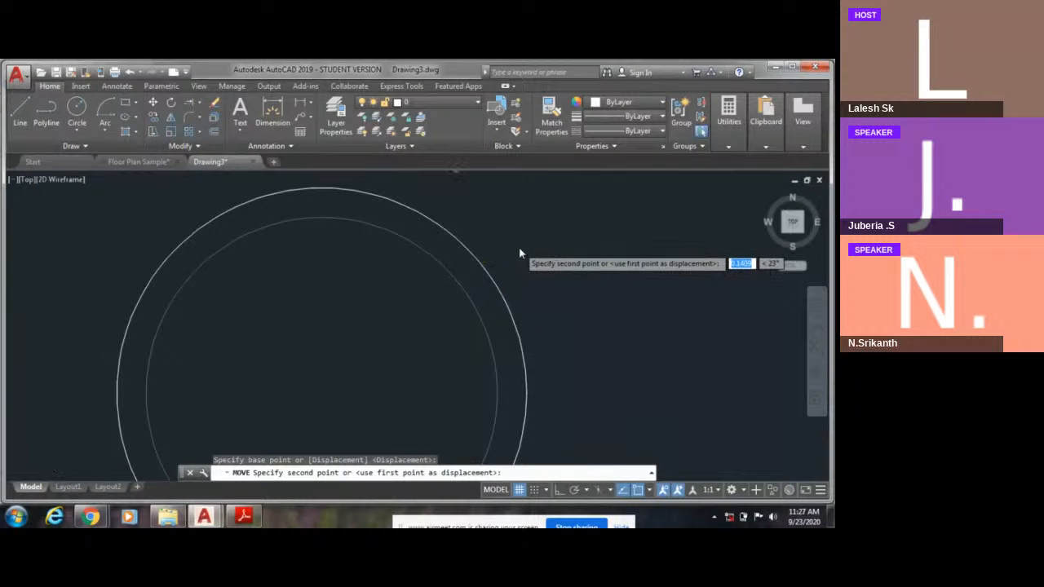
{"action": "scroll", "coordinate": [520, 252], "scroll_direction": "down", "scroll_amount": 5}
{"action": "left_click", "coordinate": [587, 267]}
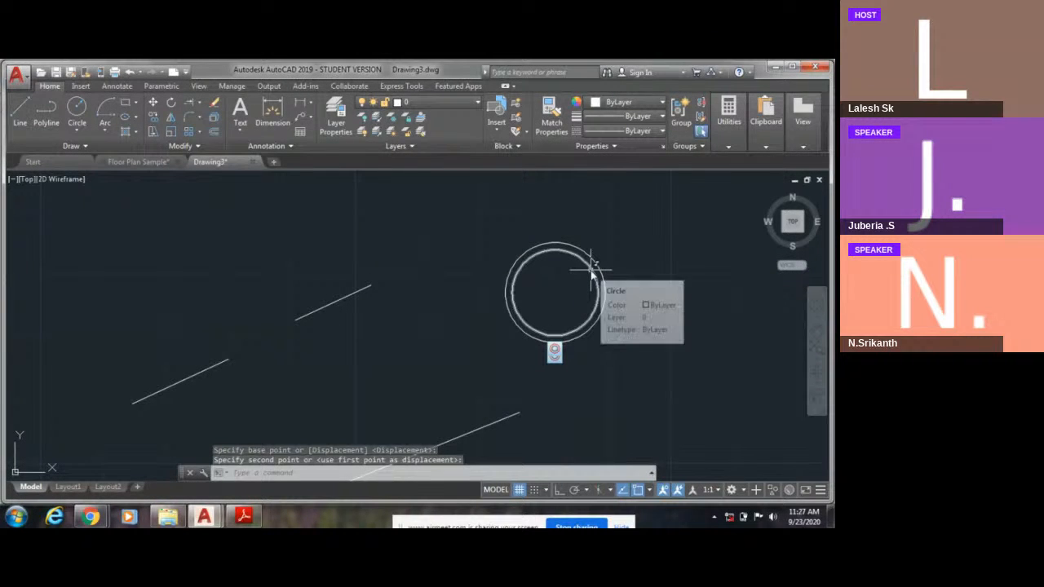
Step: Move the inner circle back to the left with Move so the outer circle follows it
{"action": "scroll", "coordinate": [590, 272], "scroll_direction": "up", "scroll_amount": 2}
{"action": "middle_click_drag", "start_coordinate": [571, 252], "coordinate": [450, 205]}
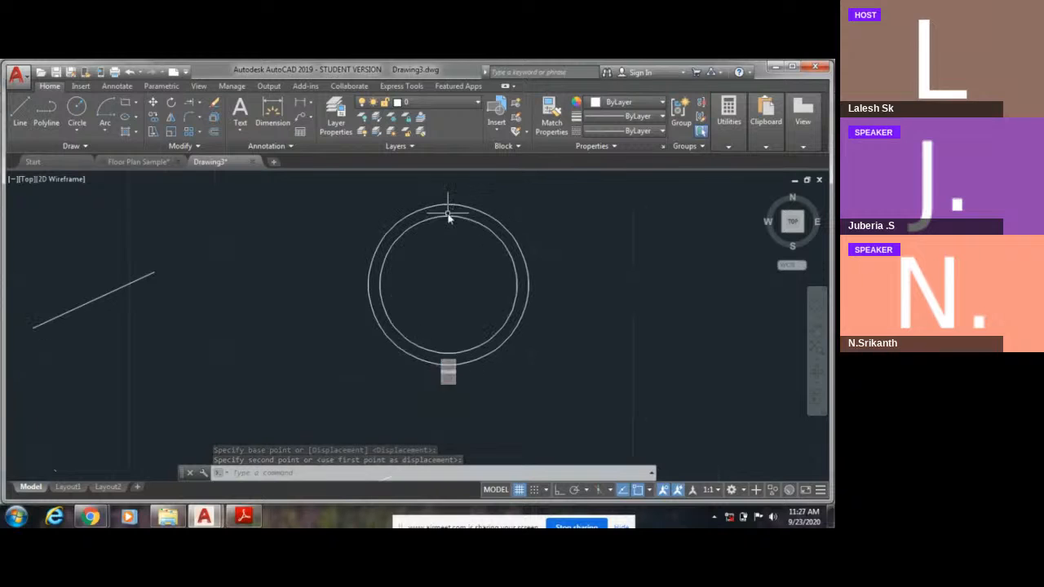
{"action": "scroll", "coordinate": [450, 220], "scroll_direction": "up", "scroll_amount": 2}
{"action": "left_click", "coordinate": [443, 224]}
{"action": "left_click", "coordinate": [434, 210]}
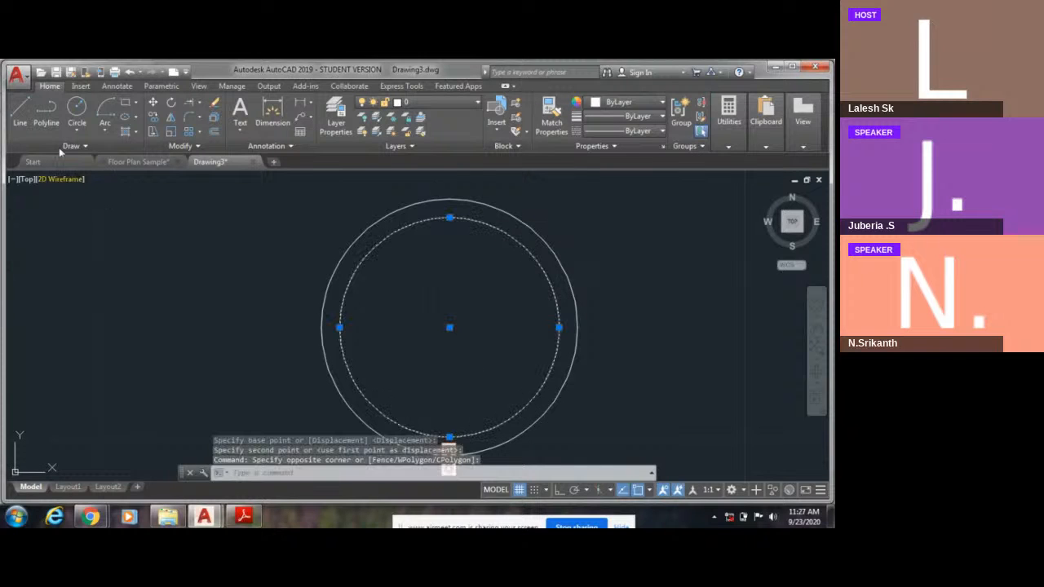
{"action": "left_click", "coordinate": [152, 102]}
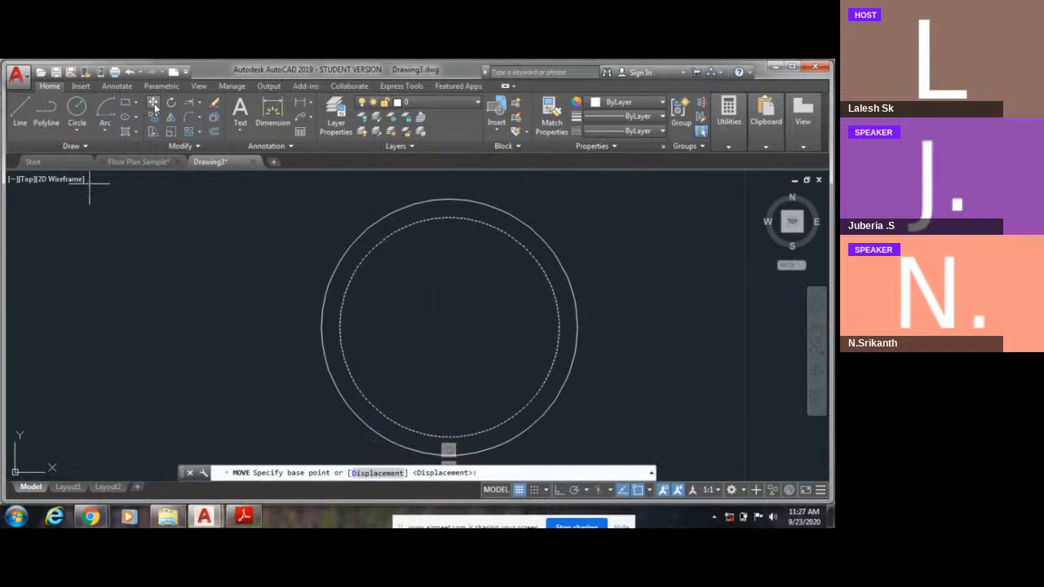
{"action": "left_click", "coordinate": [422, 305]}
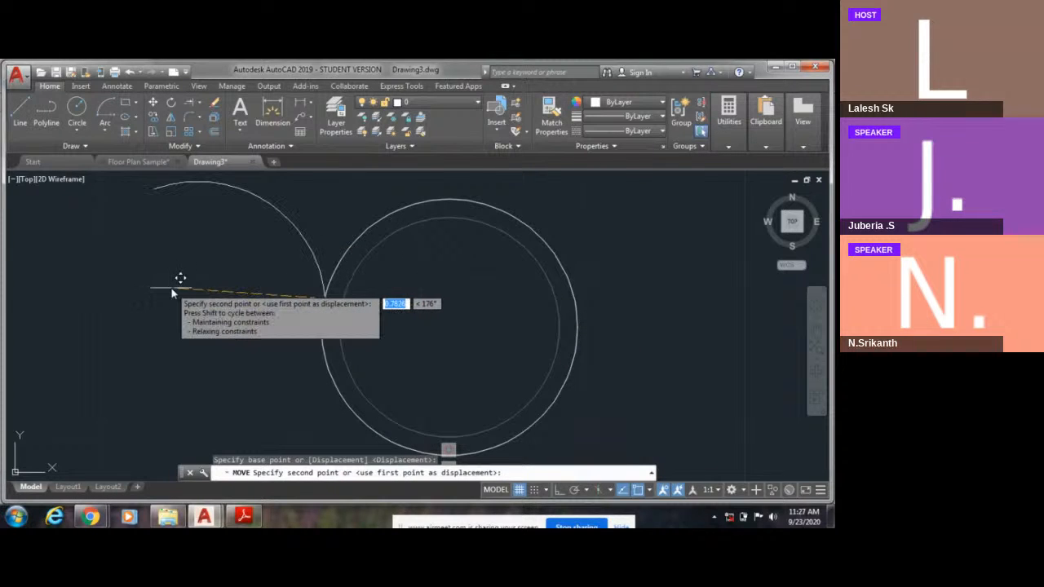
{"action": "left_click", "coordinate": [175, 286]}
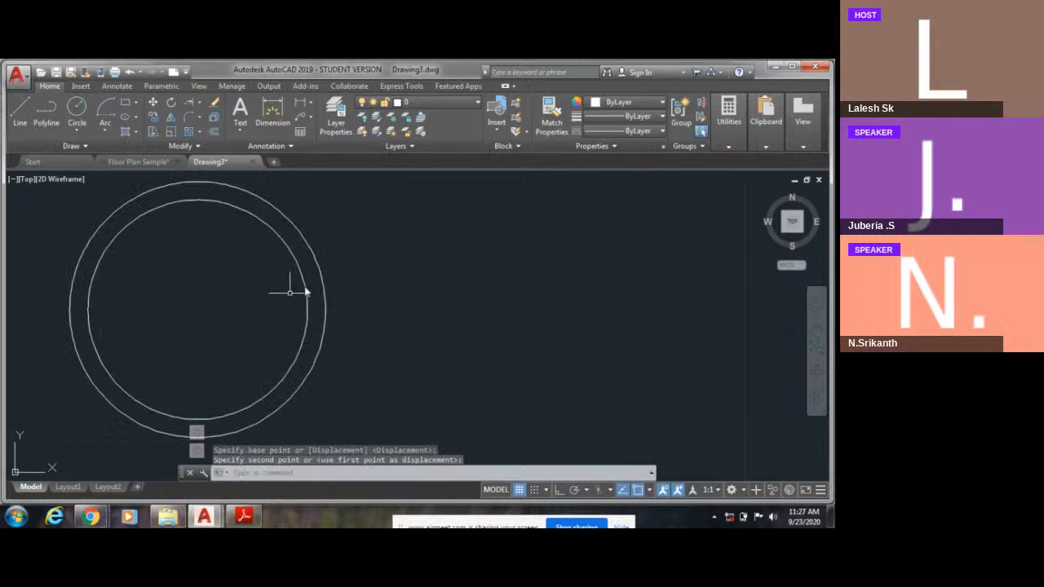
{"action": "middle_click_drag", "start_coordinate": [166, 345], "coordinate": [352, 297]}
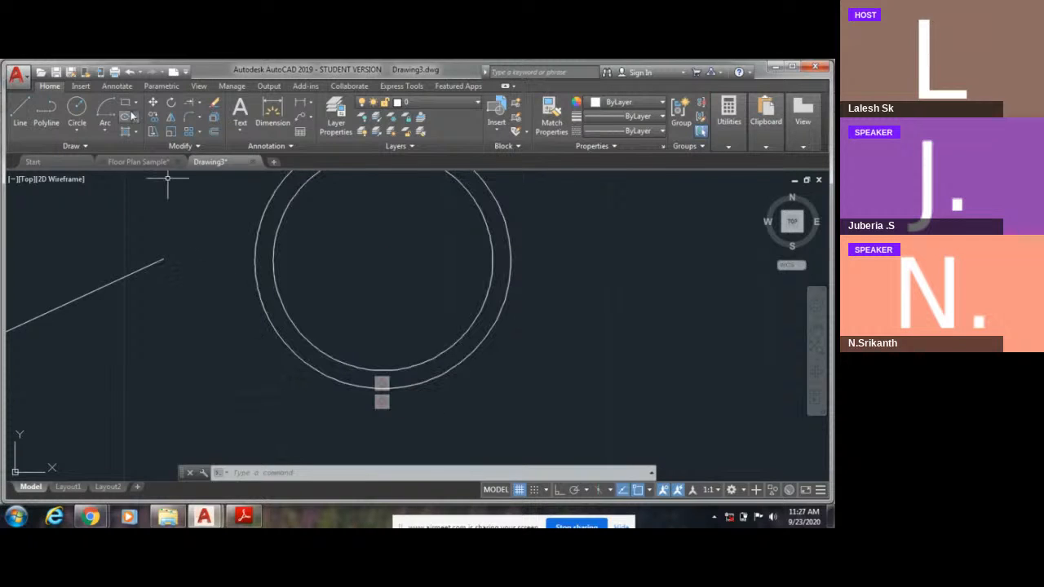
{"action": "left_click", "coordinate": [159, 86]}
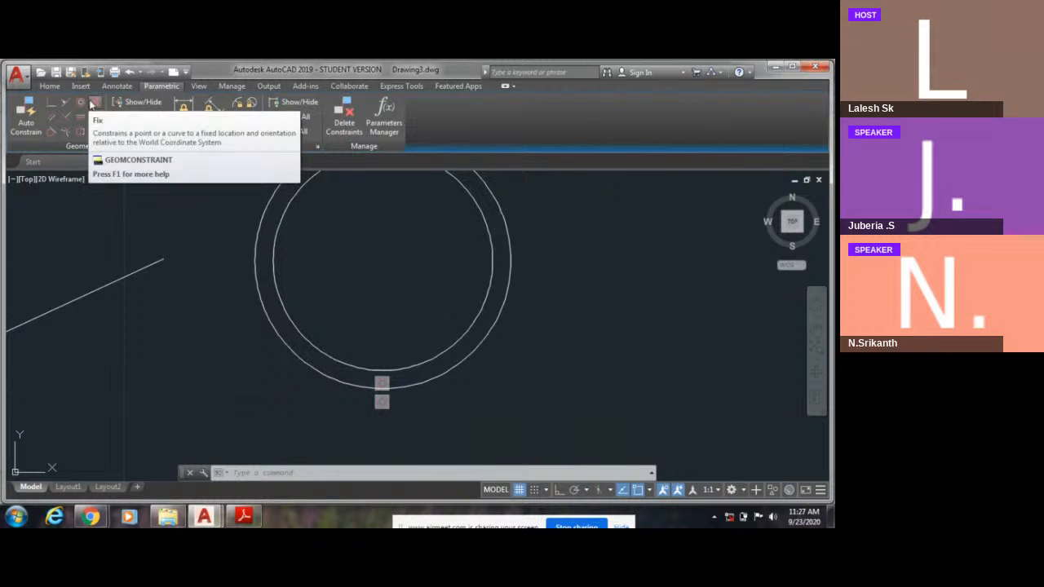
{"action": "middle_click_drag", "start_coordinate": [145, 197], "coordinate": [158, 212]}
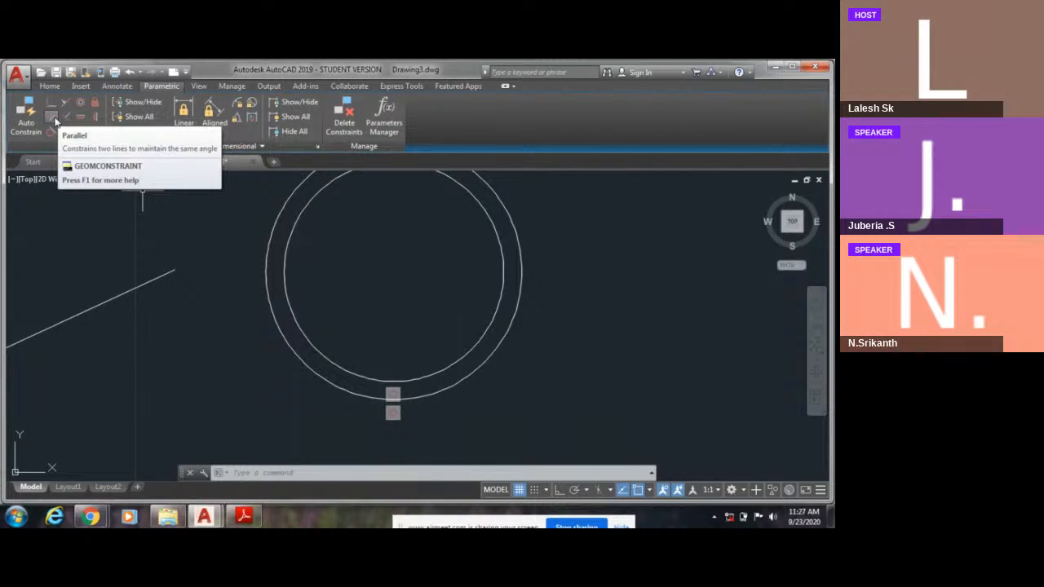
Step: Draw a steep, slightly tilted line in the empty area up and to the left of the concentric circles
{"action": "scroll", "coordinate": [223, 314], "scroll_direction": "down", "scroll_amount": 5}
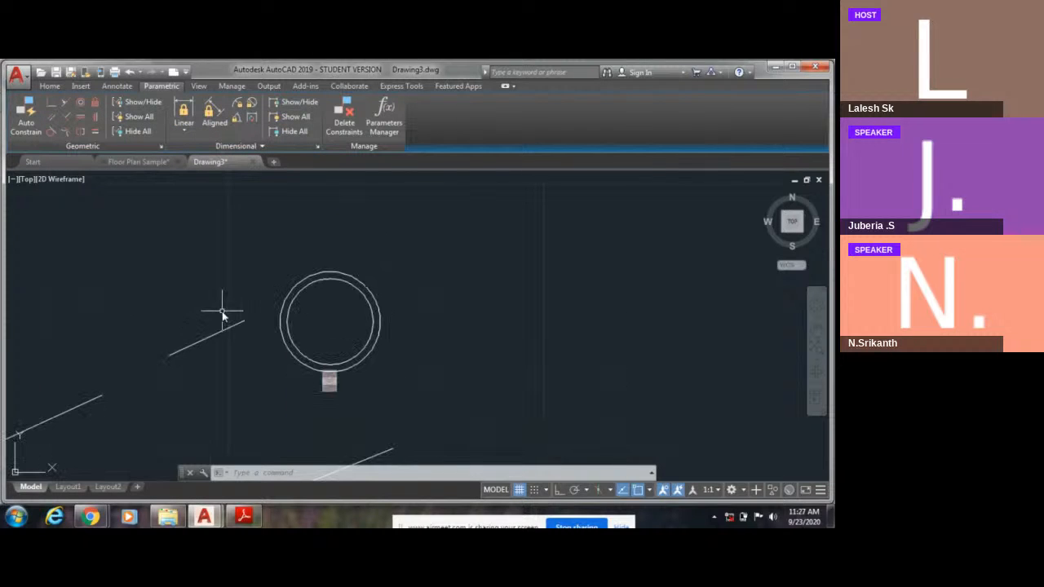
{"action": "middle_click_drag", "start_coordinate": [220, 303], "coordinate": [254, 310]}
{"action": "left_click", "coordinate": [49, 86]}
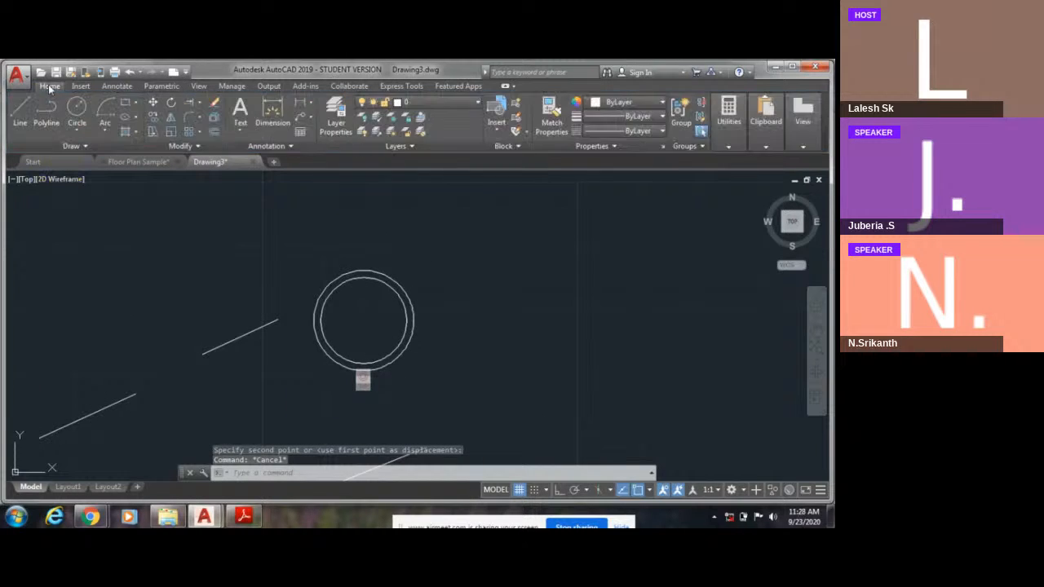
{"action": "middle_click_drag", "start_coordinate": [146, 239], "coordinate": [182, 345]}
{"action": "key", "text": "l"}
{"action": "key", "text": "Return"}
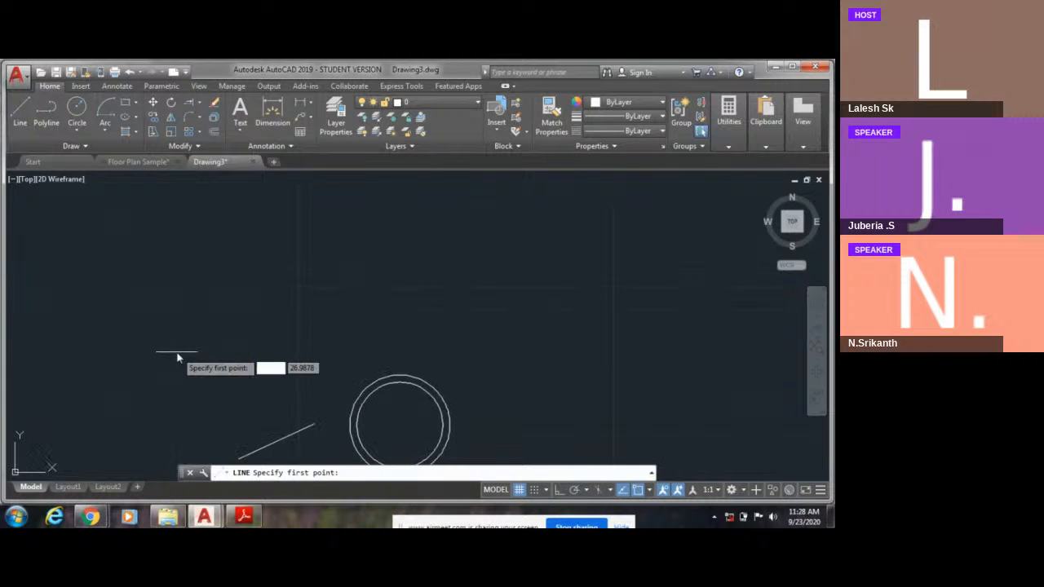
{"action": "left_click", "coordinate": [178, 349]}
{"action": "left_click", "coordinate": [194, 239]}
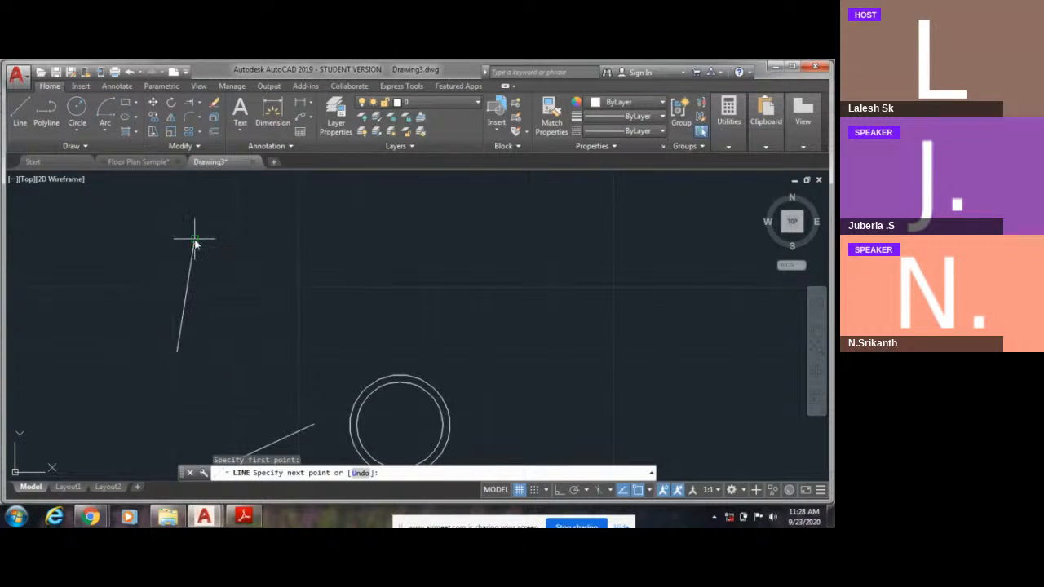
{"action": "key", "text": "Escape"}
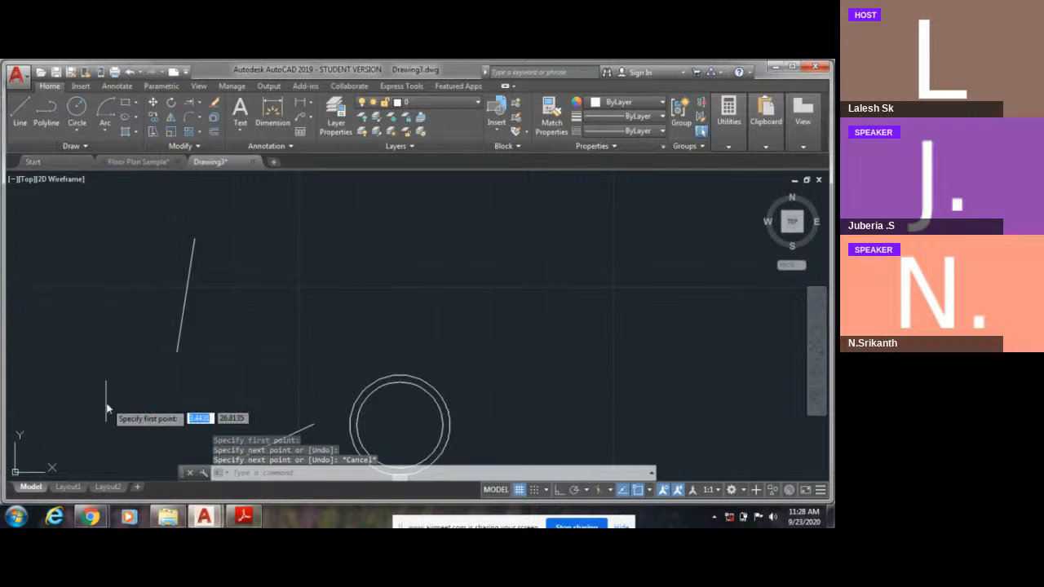
Step: Draw a short, nearly horizontal line between the steep line and the circles, just above the nearby short sloping line
{"action": "left_click", "coordinate": [237, 392]}
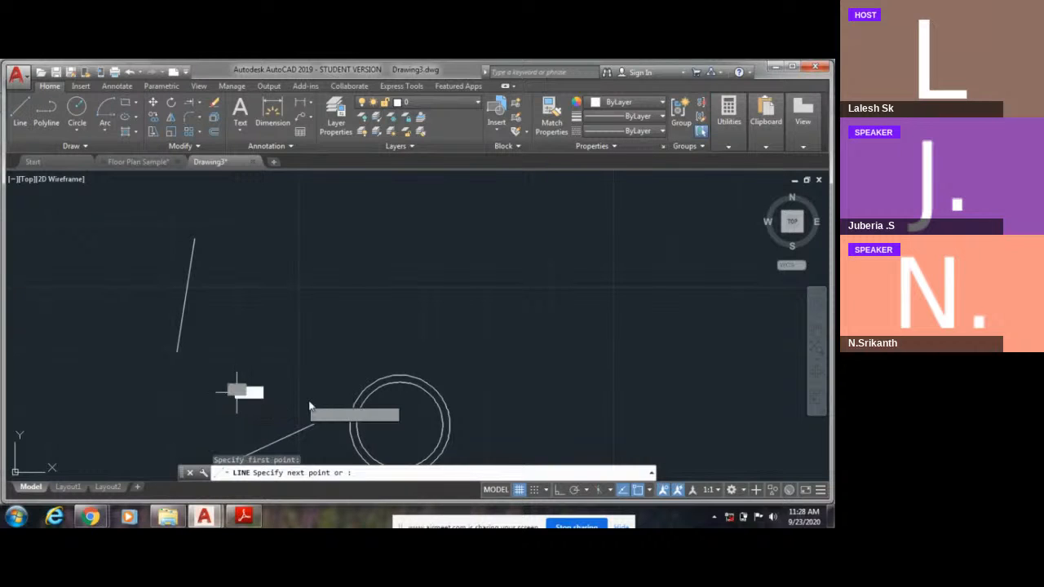
{"action": "left_click", "coordinate": [329, 407]}
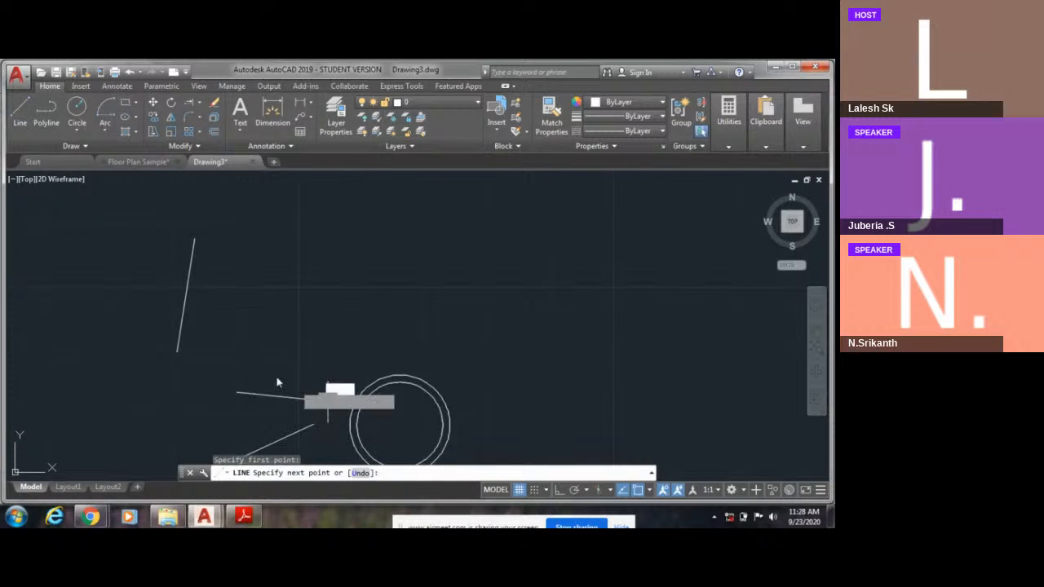
{"action": "key", "text": "Escape"}
Step: Apply a Parallel constraint to the two new lines, picking the steep line first and the nearly horizontal line second
{"action": "middle_click_drag", "start_coordinate": [249, 366], "coordinate": [217, 317]}
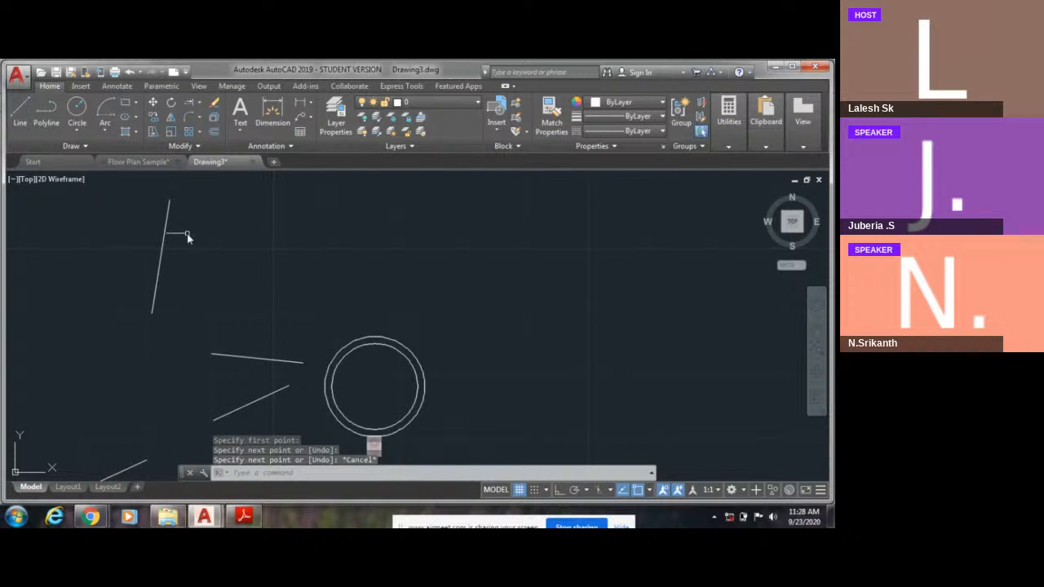
{"action": "left_click", "coordinate": [160, 85]}
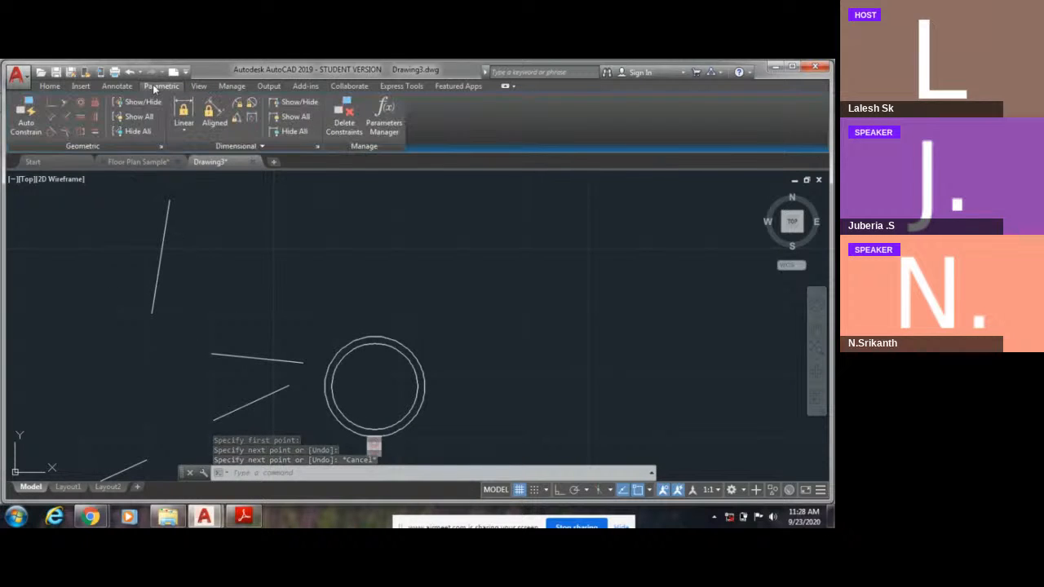
{"action": "left_click", "coordinate": [49, 120]}
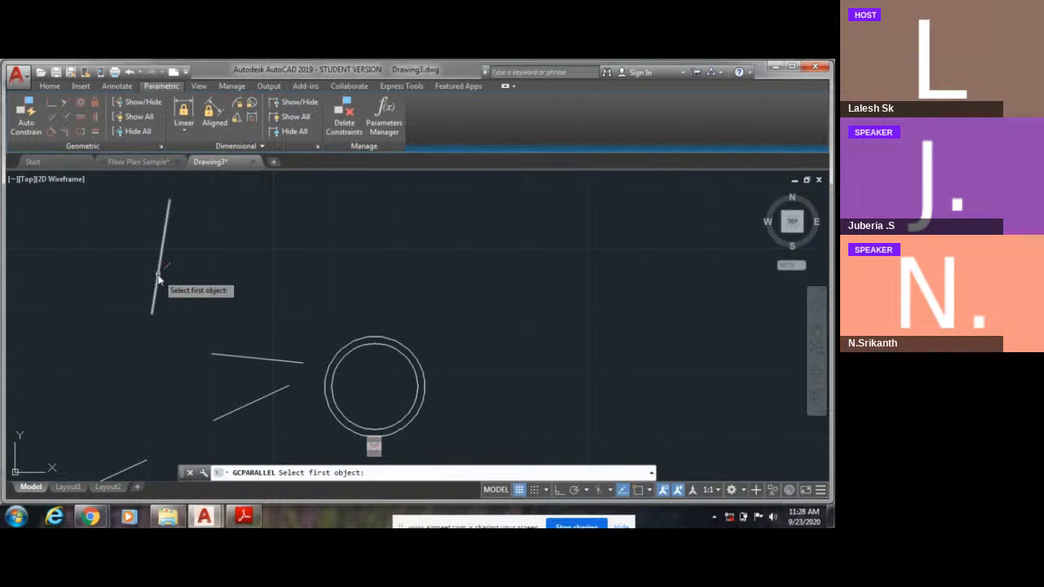
{"action": "left_click", "coordinate": [163, 229]}
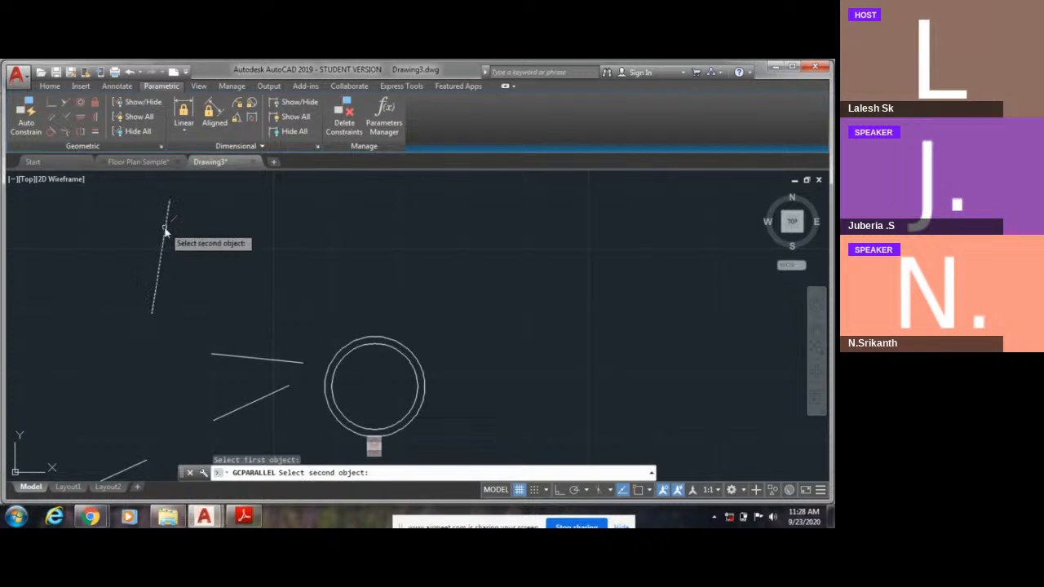
{"action": "left_click", "coordinate": [234, 354]}
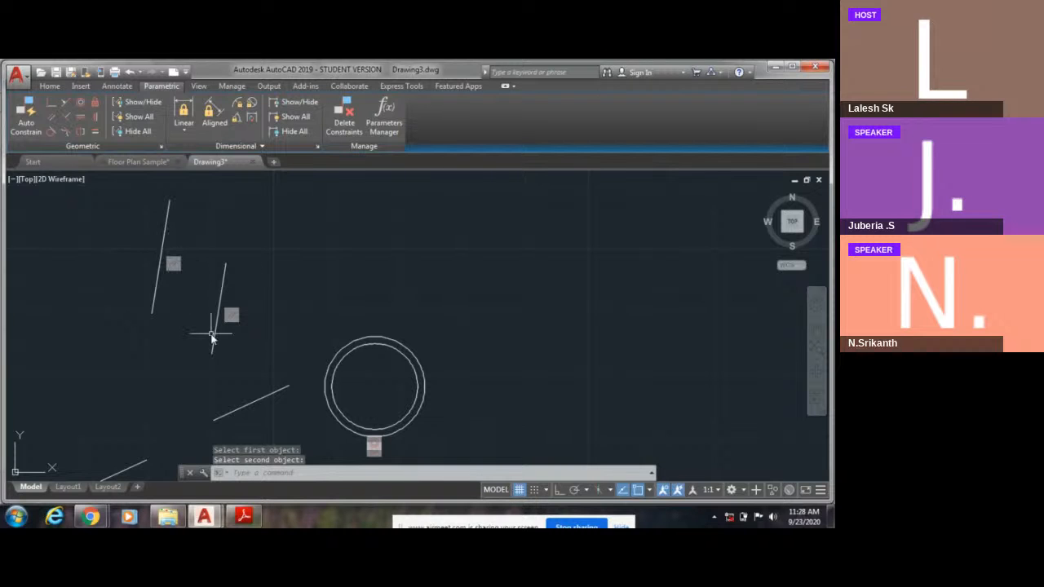
{"action": "key", "text": "Escape"}
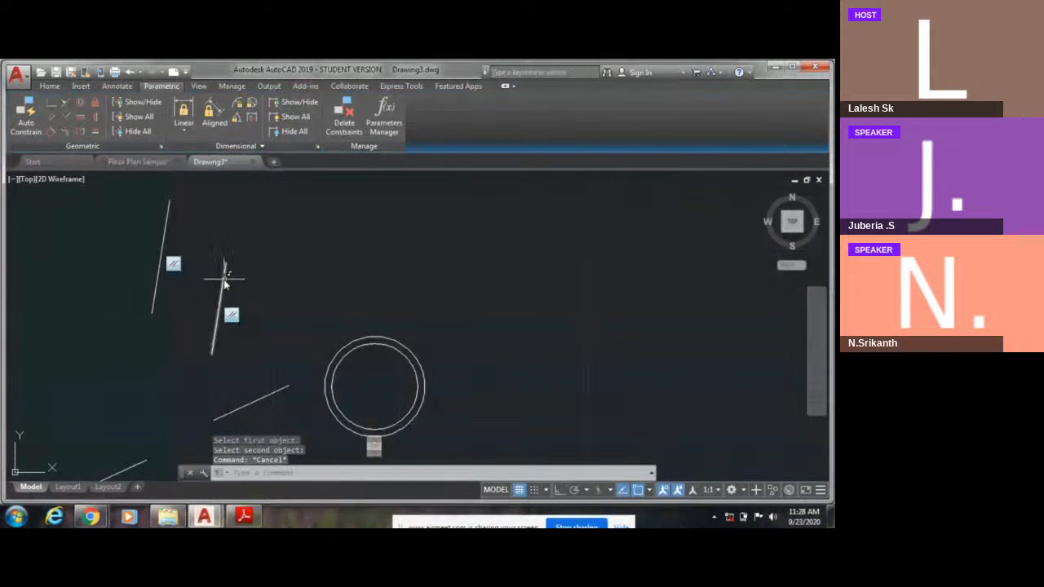
Step: Move the second parallel line to the right by its midpoint grip until it crosses the top of the circles
{"action": "left_click", "coordinate": [225, 283]}
{"action": "left_click", "coordinate": [218, 310]}
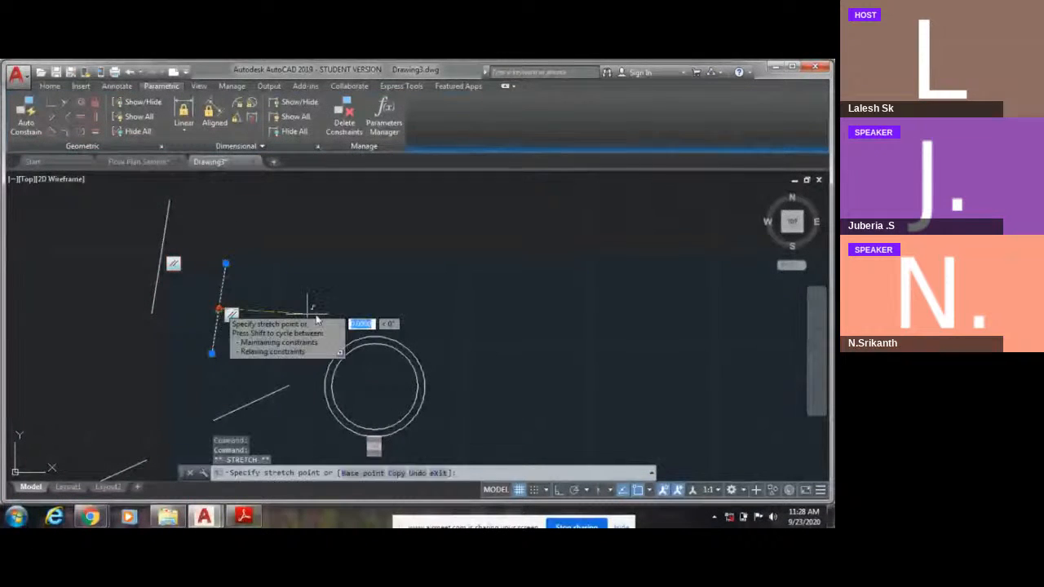
{"action": "left_click", "coordinate": [388, 315]}
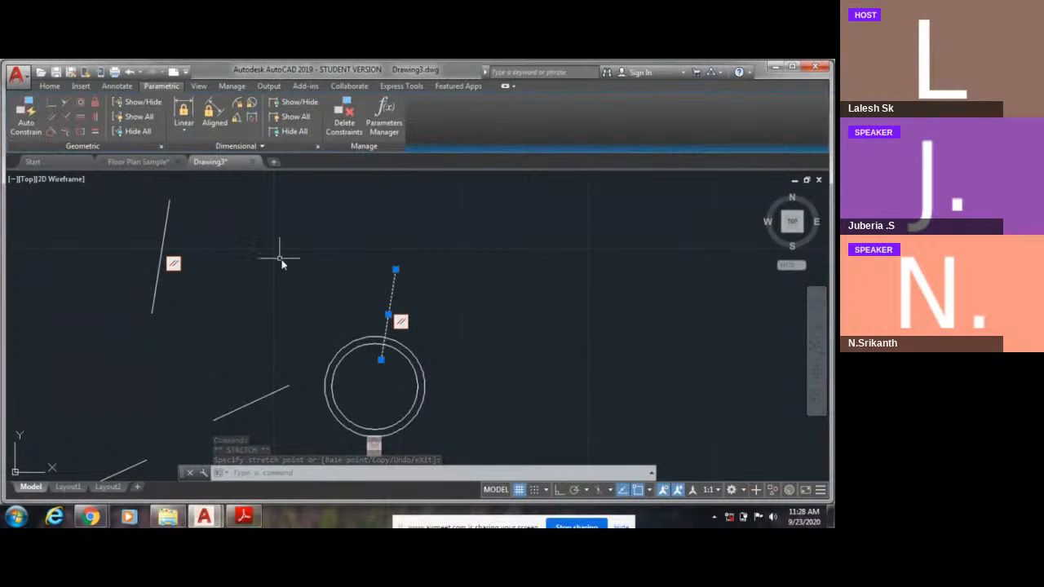
{"action": "key", "text": "Escape"}
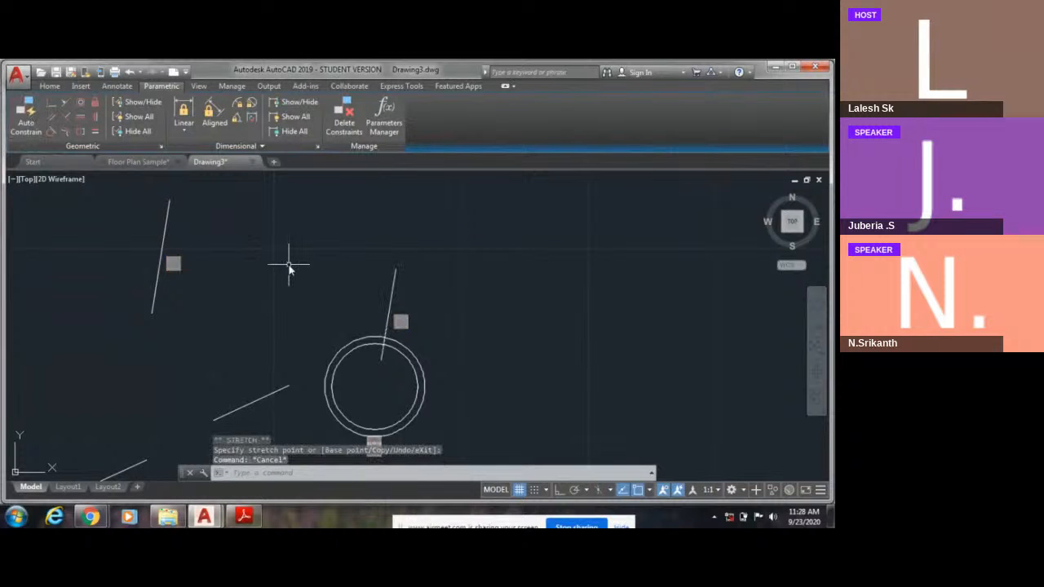
Step: Draw a long, nearly horizontal line in the empty area above the concentric circles and the line crossing them
{"action": "left_click", "coordinate": [50, 86]}
{"action": "left_click", "coordinate": [20, 110]}
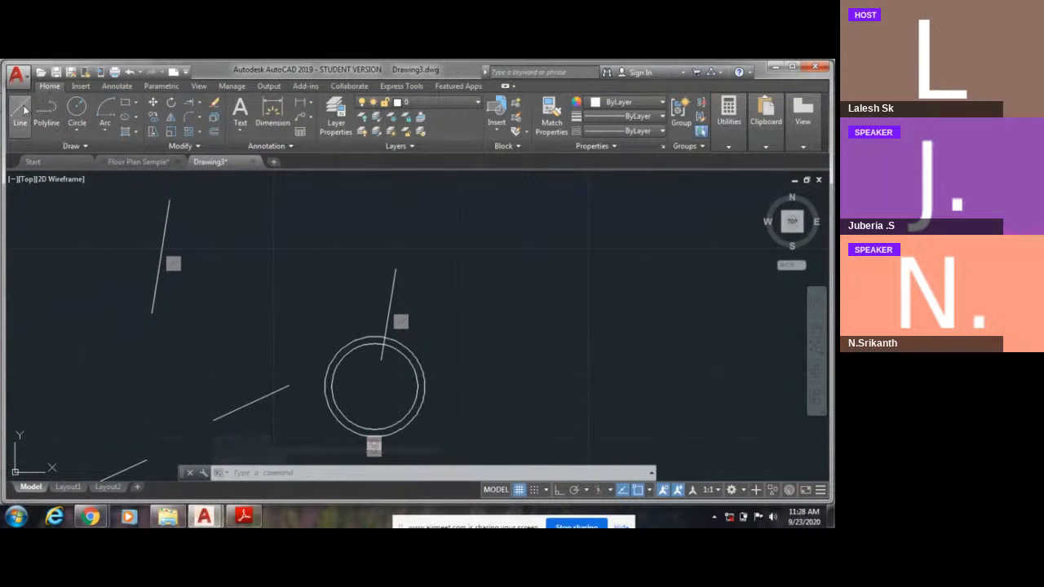
{"action": "middle_click_drag", "start_coordinate": [359, 252], "coordinate": [359, 290]}
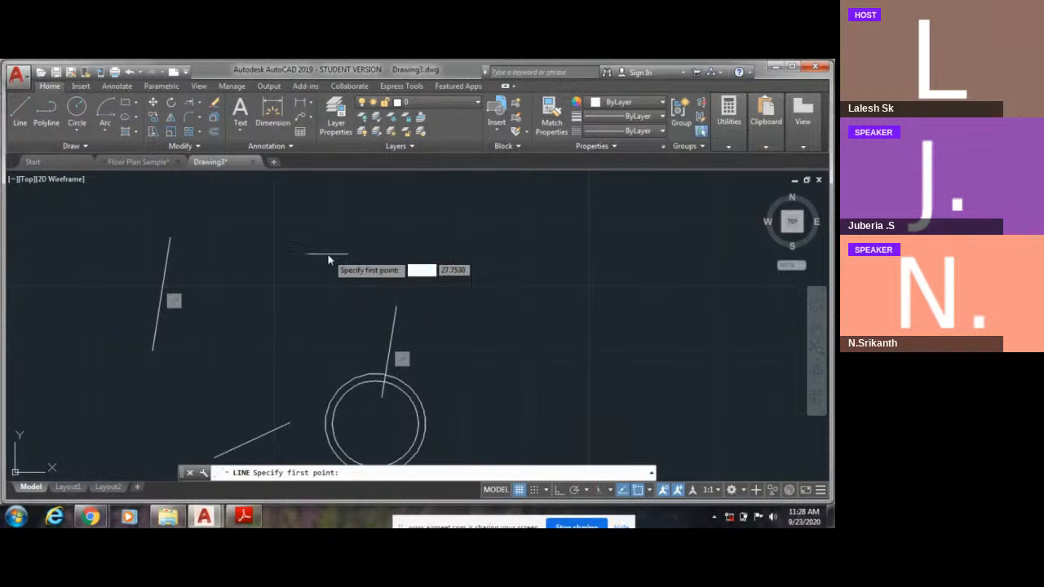
{"action": "left_click", "coordinate": [289, 225]}
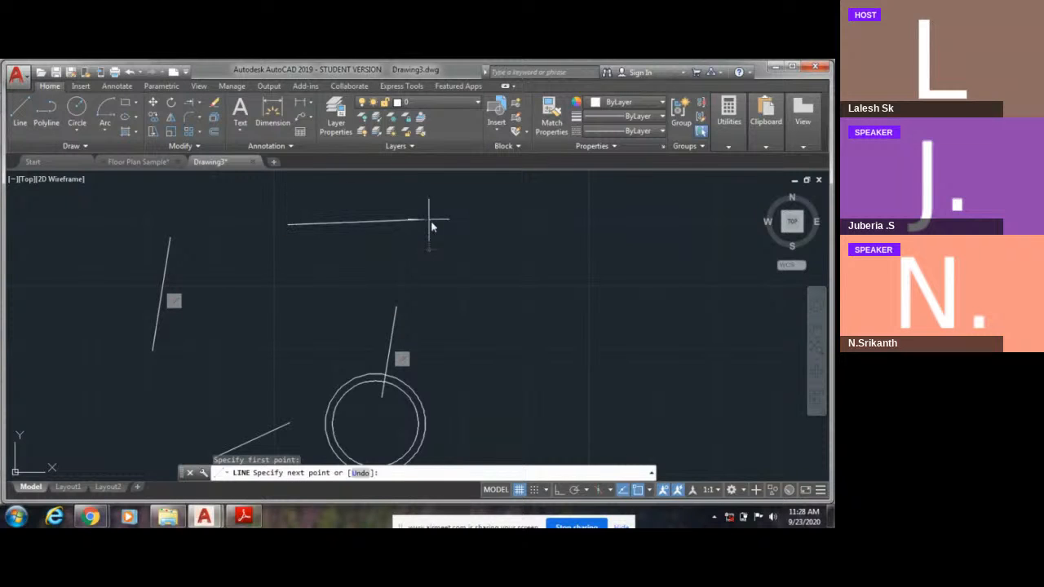
{"action": "key", "text": "Escape"}
Step: Draw a diagonal line sloping down to the right, to the right of the new nearly horizontal line
{"action": "left_click", "coordinate": [22, 122]}
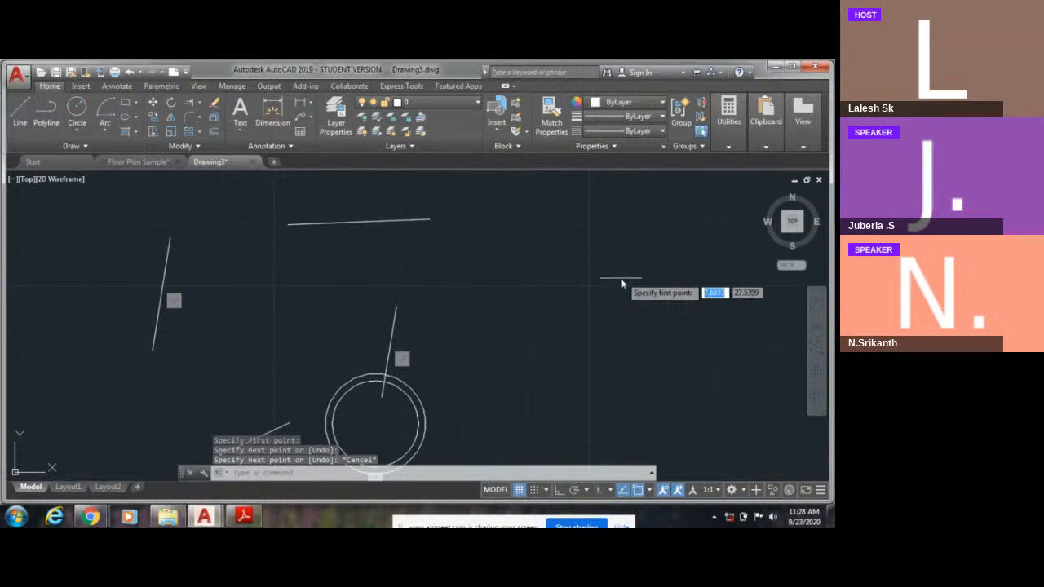
{"action": "left_click", "coordinate": [552, 231]}
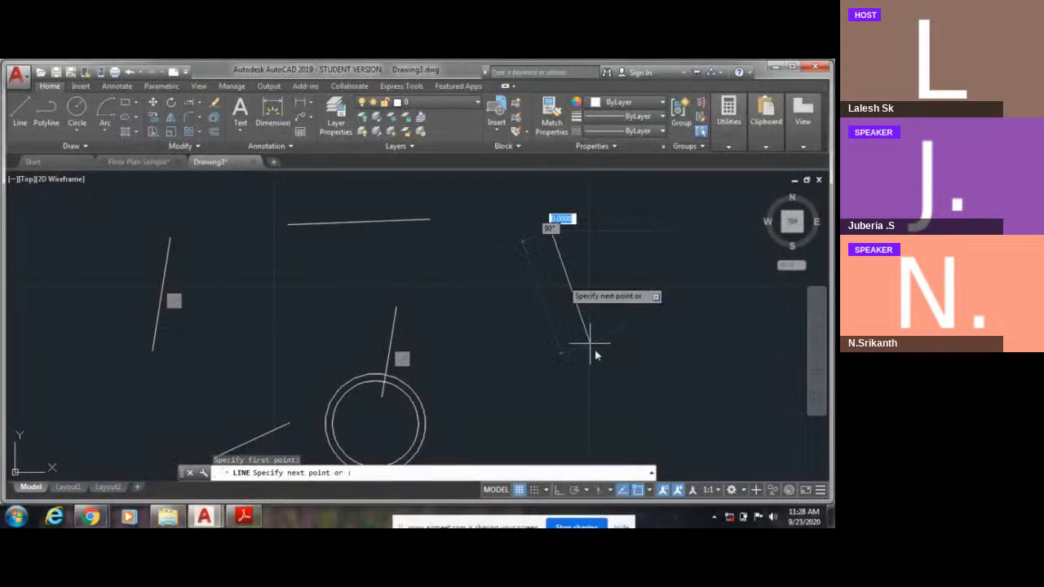
{"action": "left_click", "coordinate": [651, 311]}
{"action": "key", "text": "Escape"}
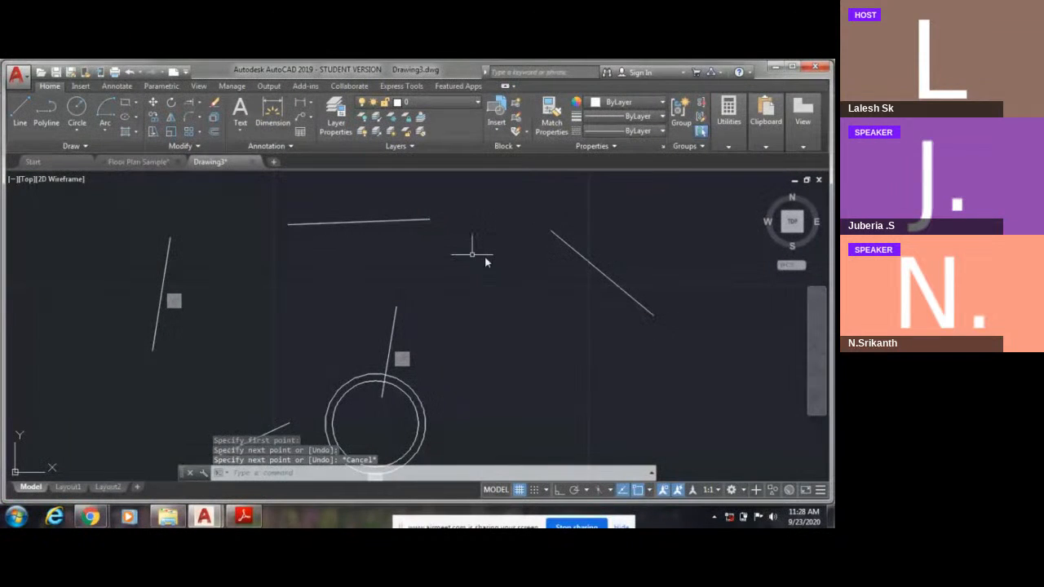
Step: Apply a Perpendicular constraint to the two new lines, picking the nearly horizontal line first and the diagonal line second
{"action": "left_click", "coordinate": [161, 87]}
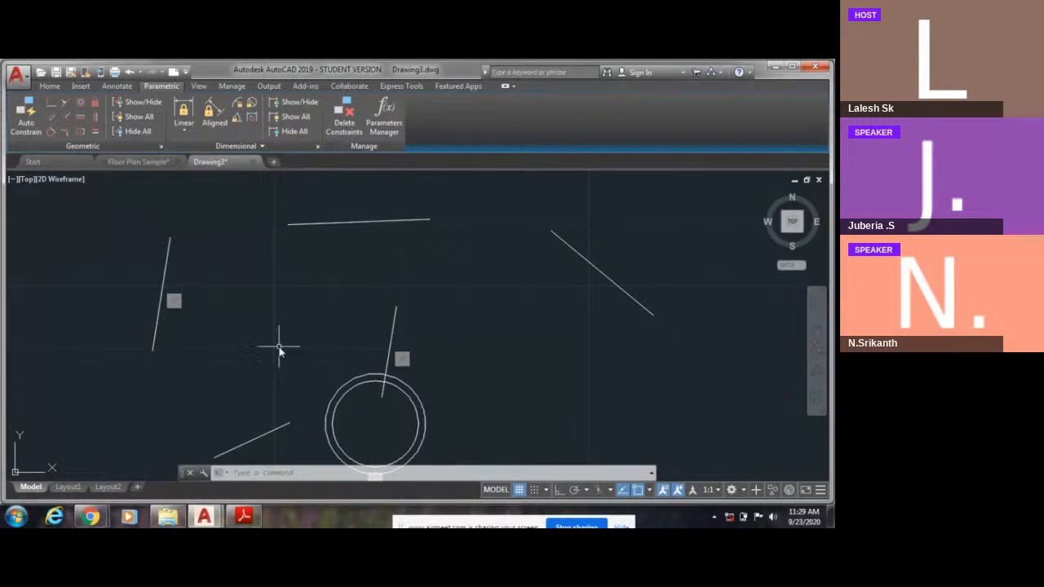
{"action": "type", "text": "gc"}
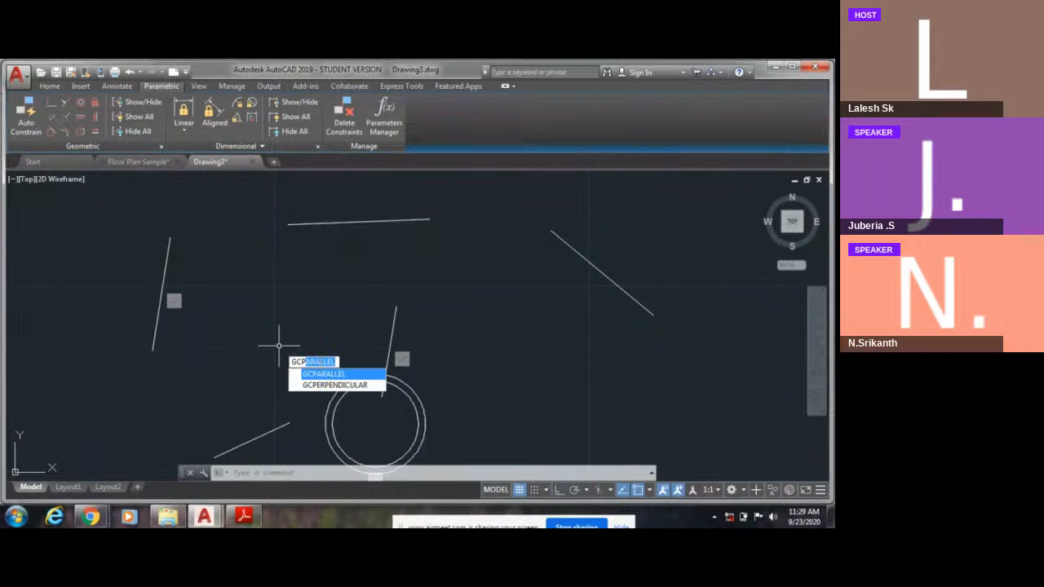
{"action": "left_click", "coordinate": [333, 385]}
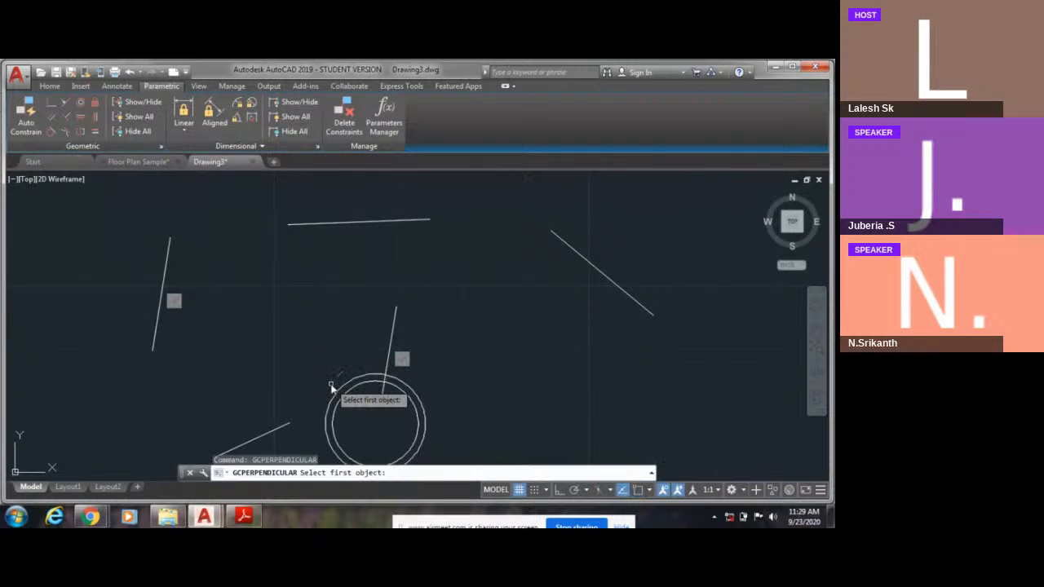
{"action": "left_click", "coordinate": [407, 222]}
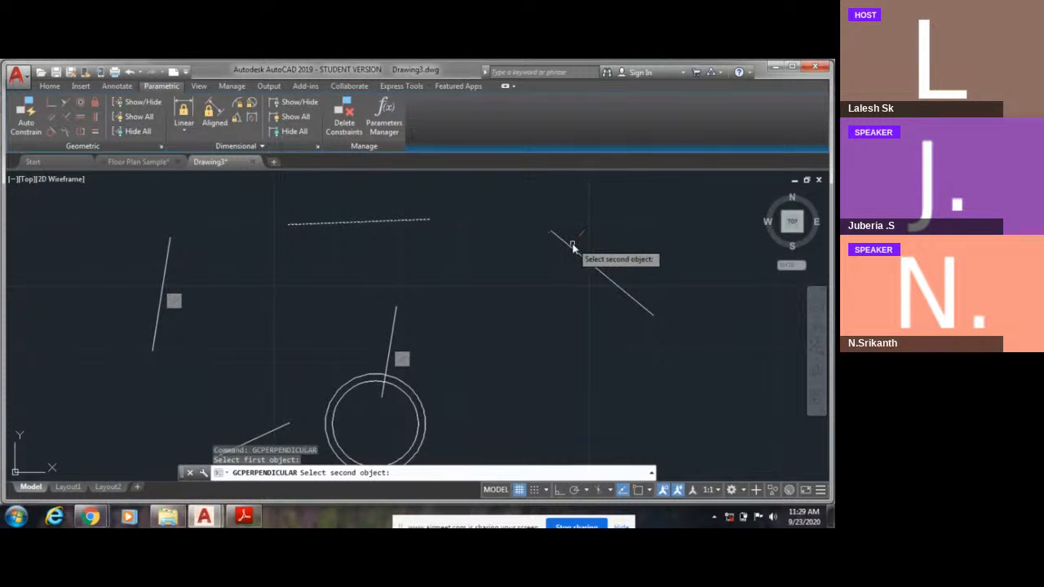
{"action": "left_click", "coordinate": [575, 253]}
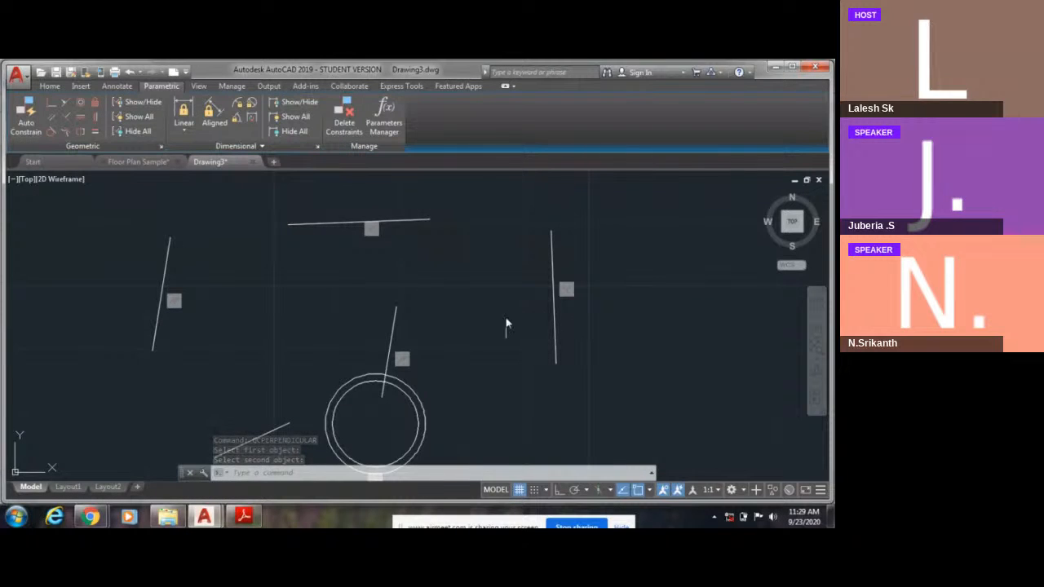
Step: Try to apply a Perpendicular constraint to the two parallel lines, picking the far-left steep line first
{"action": "scroll", "coordinate": [156, 296], "scroll_direction": "up", "scroll_amount": 2}
{"action": "scroll", "coordinate": [197, 298], "scroll_direction": "down", "scroll_amount": 4}
{"action": "scroll", "coordinate": [196, 298], "scroll_direction": "up", "scroll_amount": 2}
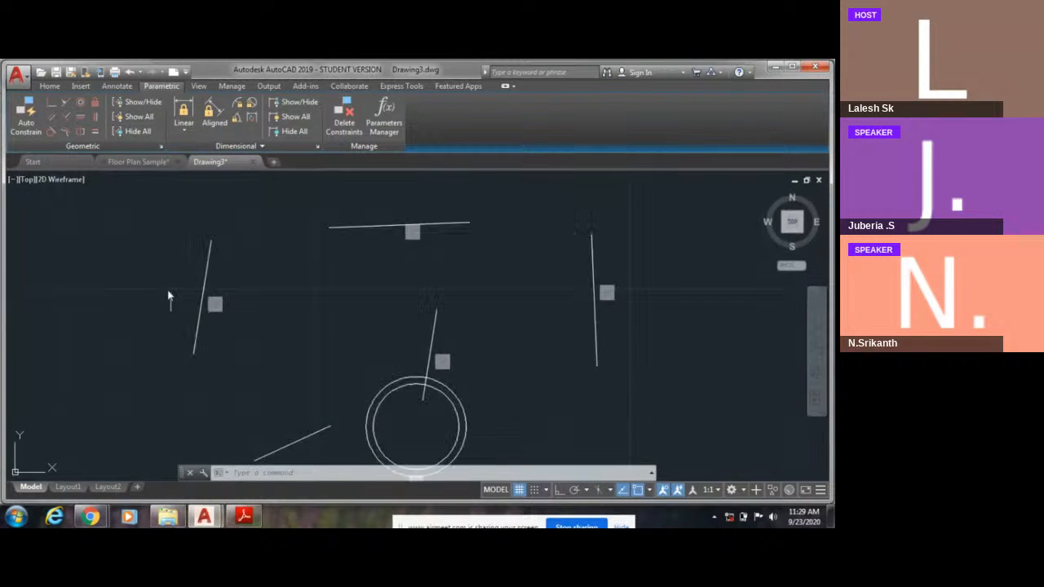
{"action": "left_click", "coordinate": [432, 335]}
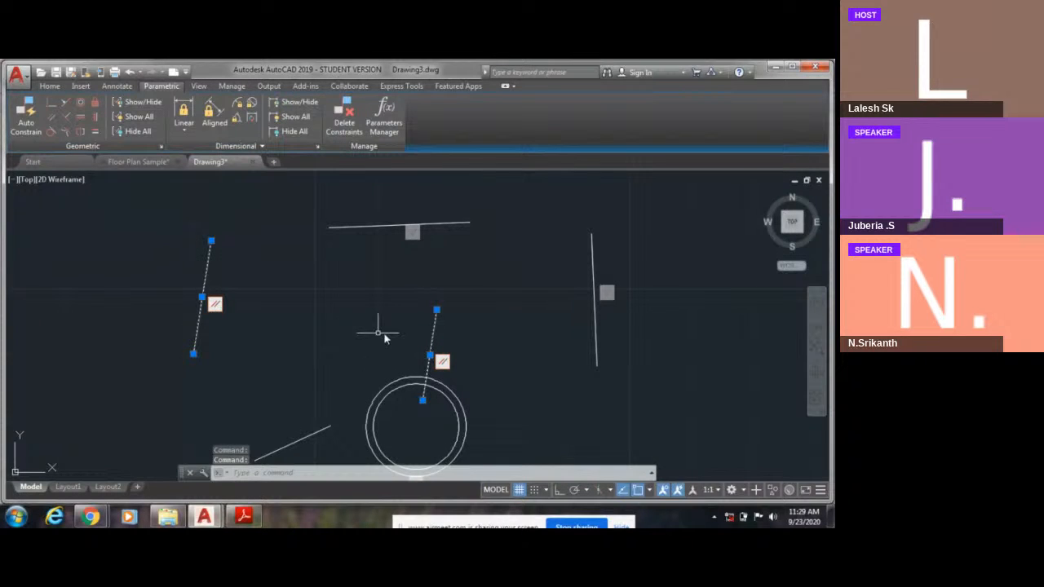
{"action": "key", "text": "Escape"}
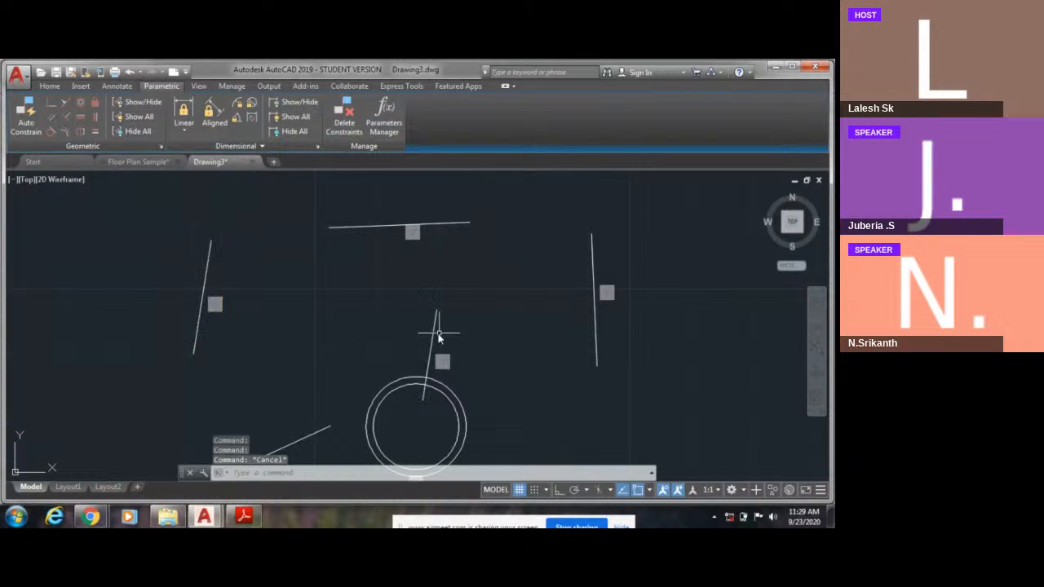
{"action": "left_click", "coordinate": [66, 118]}
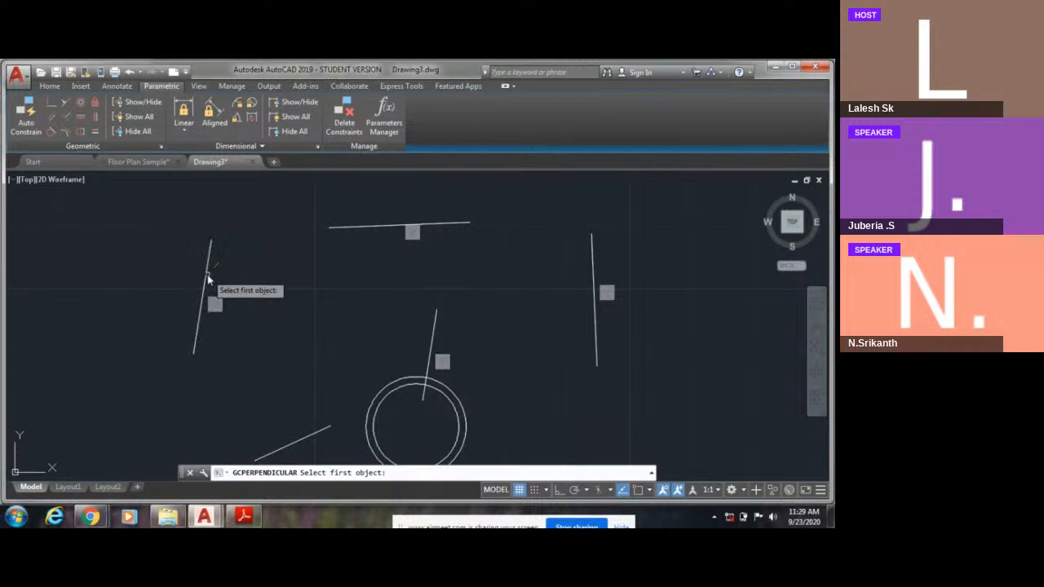
{"action": "left_click", "coordinate": [208, 280]}
{"action": "left_click", "coordinate": [430, 330]}
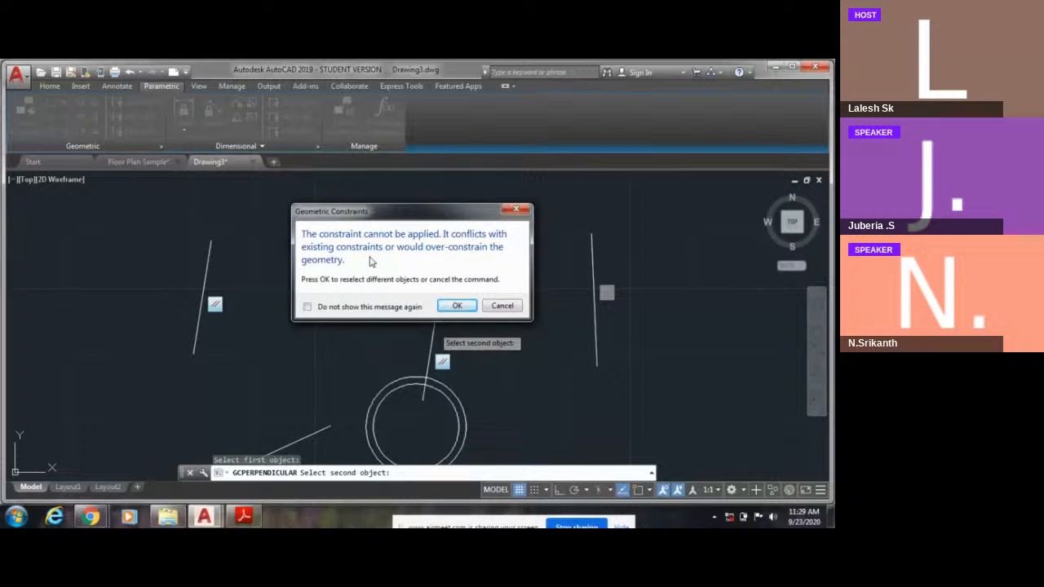
{"action": "left_click", "coordinate": [500, 305]}
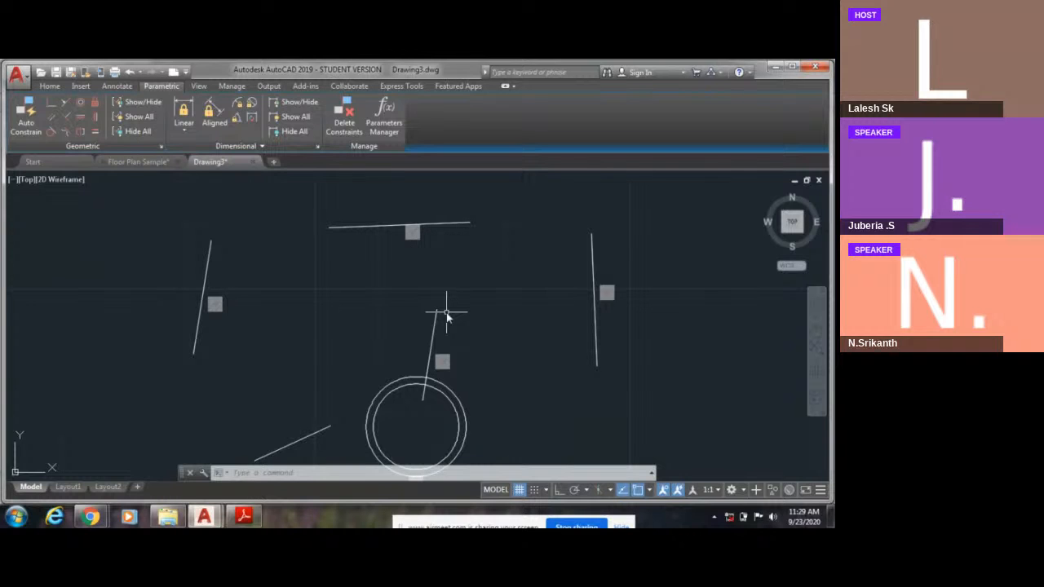
Step: Delete all constraints from the far-left steep line
{"action": "left_click", "coordinate": [344, 113]}
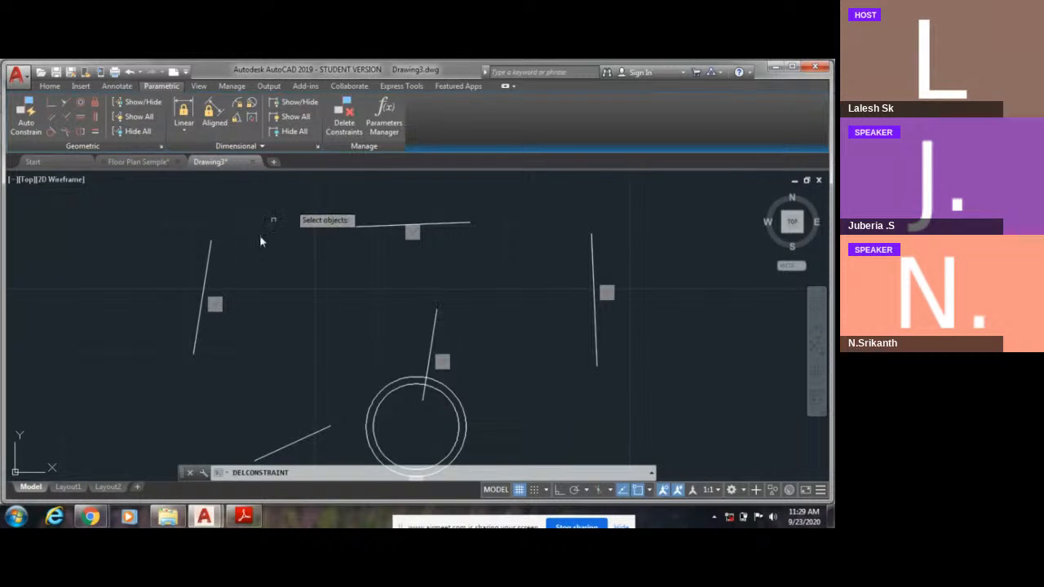
{"action": "left_click", "coordinate": [205, 276]}
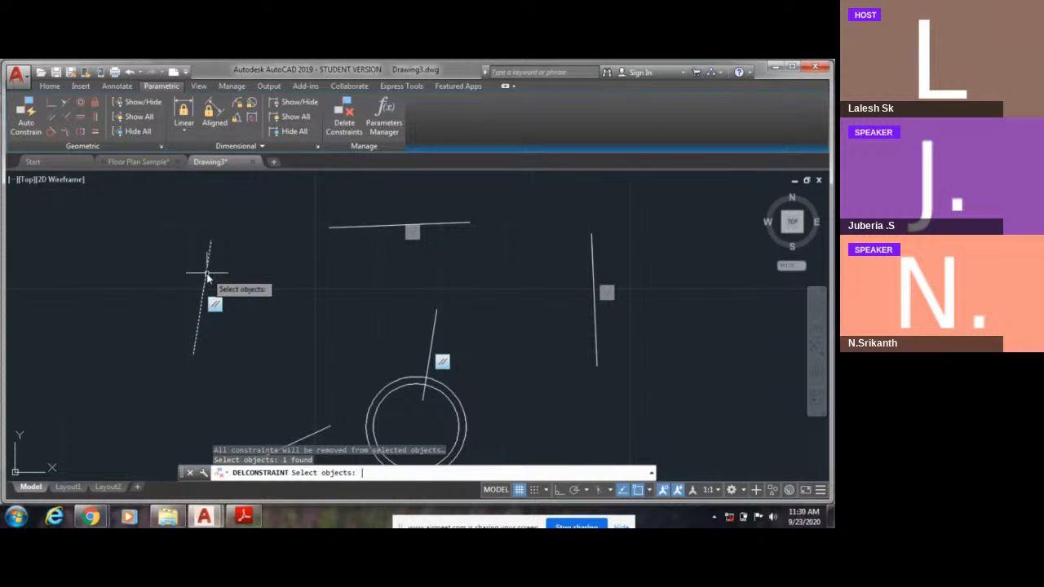
{"action": "key", "text": "Return"}
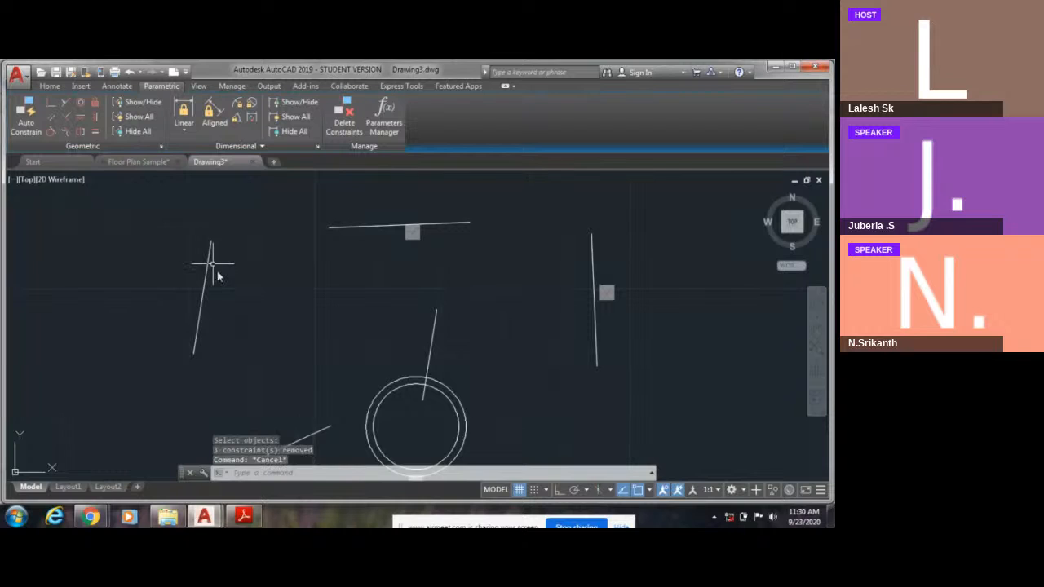
Step: Apply a Perpendicular constraint between the far-left steep line and the line crossing the circles, picking the steep line first
{"action": "left_click", "coordinate": [66, 117]}
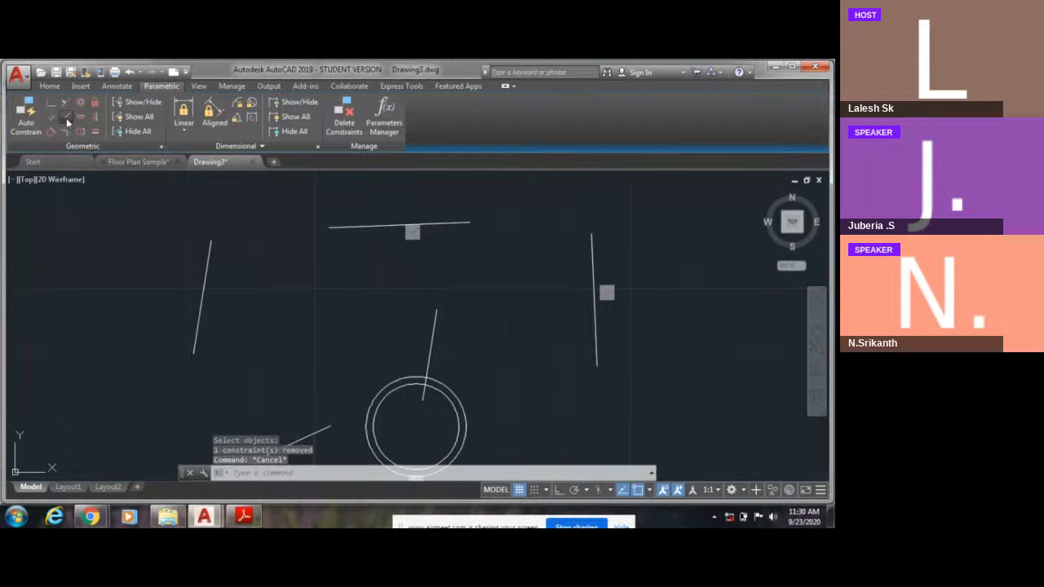
{"action": "left_click", "coordinate": [202, 302]}
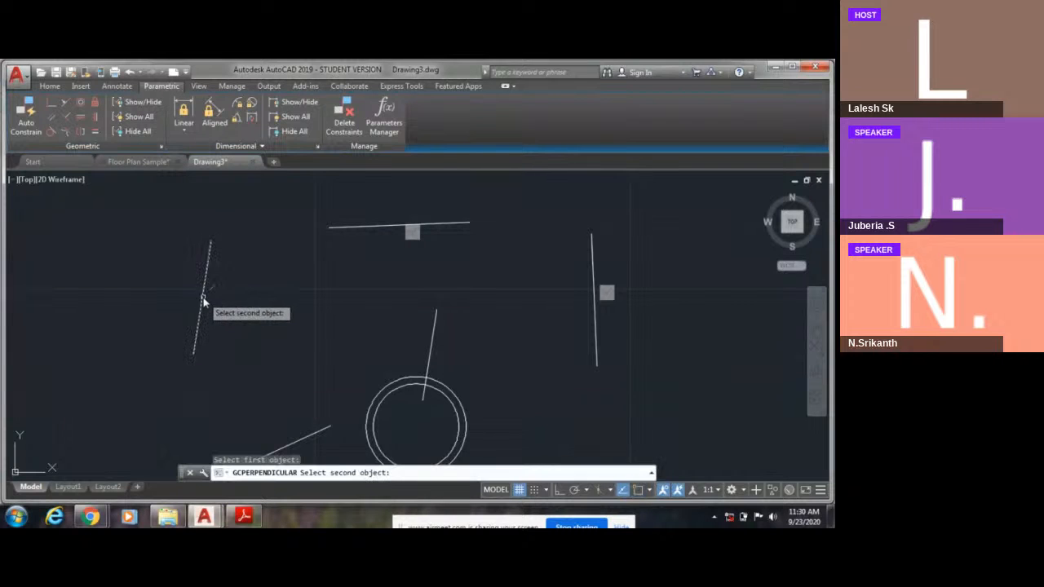
{"action": "left_click", "coordinate": [434, 331]}
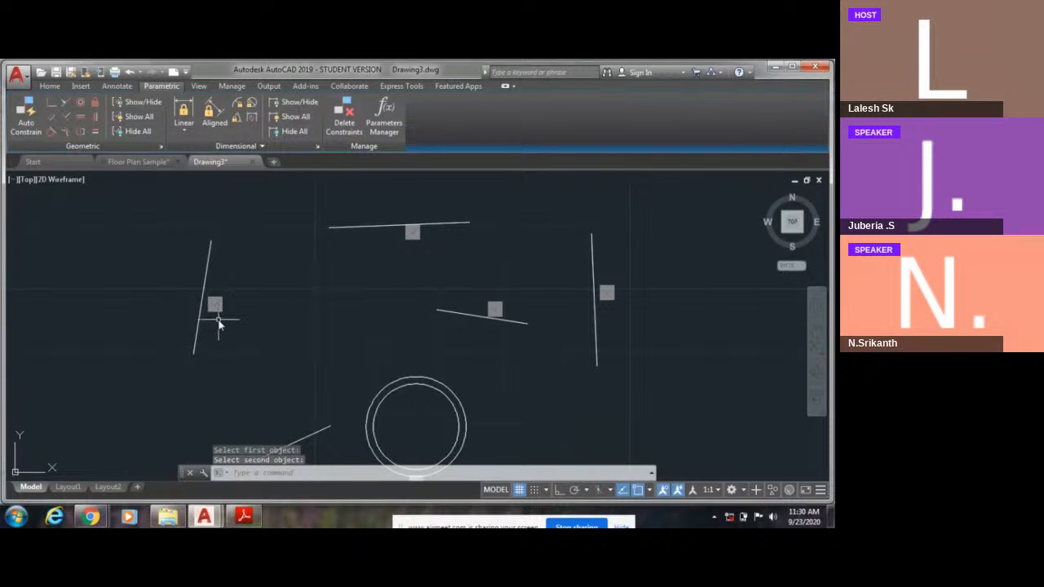
{"action": "key", "text": "Escape"}
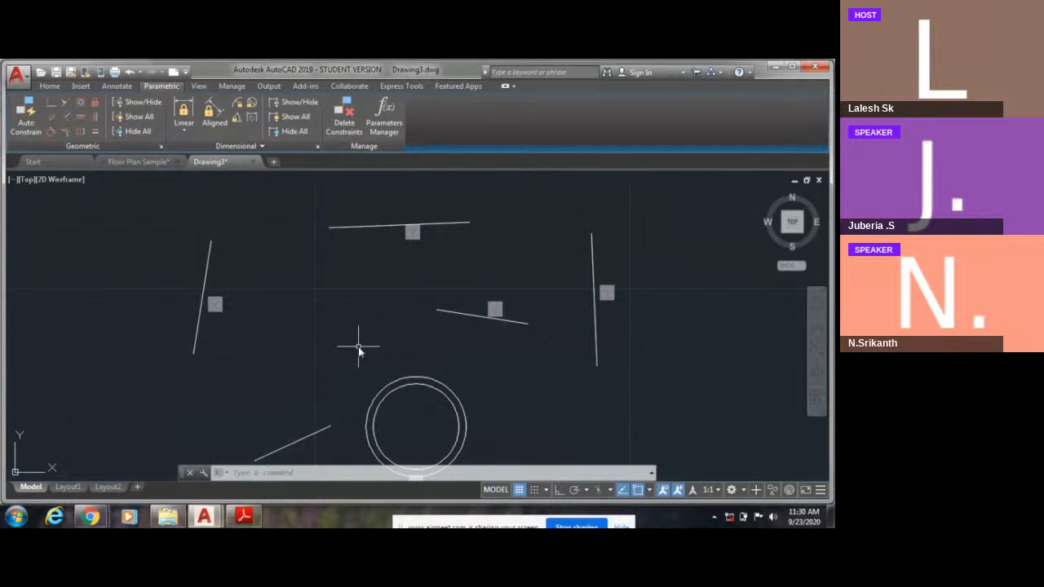
{"action": "key", "text": "Escape"}
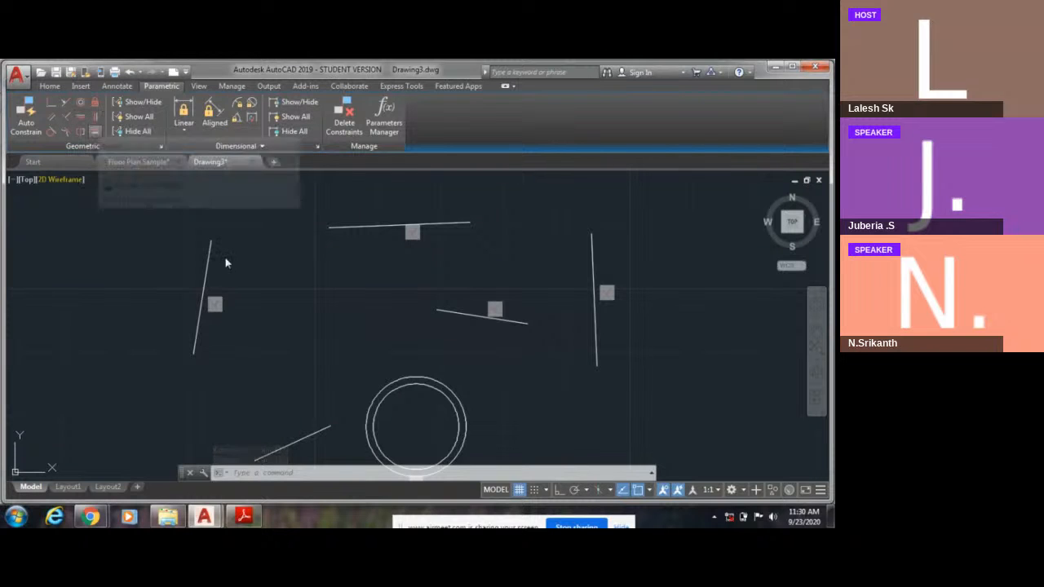
Step: Apply a Horizontal constraint to the short sloping line just left of the concentric circles
{"action": "middle_click_drag", "start_coordinate": [469, 291], "coordinate": [421, 293]}
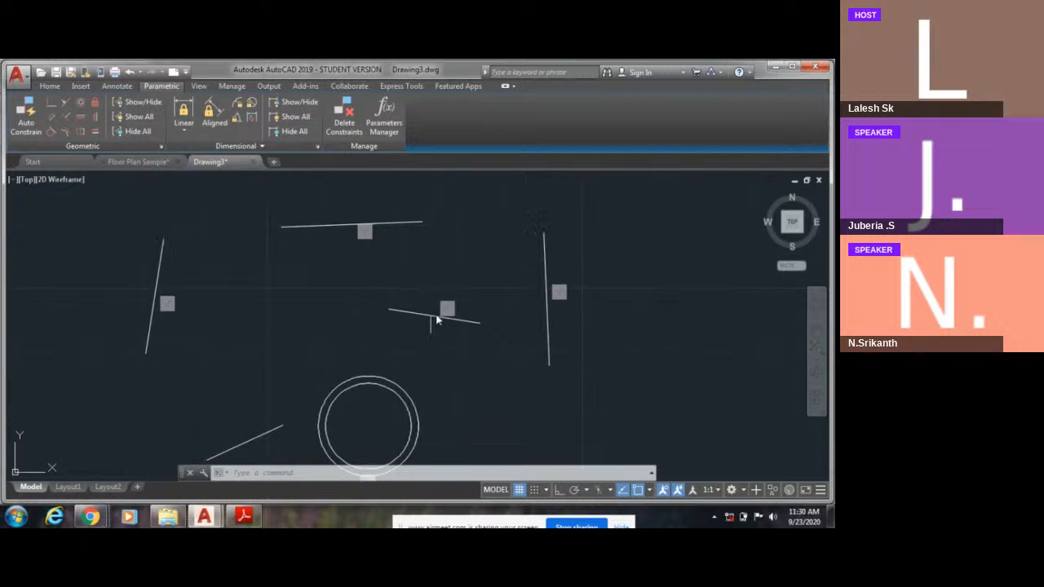
{"action": "scroll", "coordinate": [366, 244], "scroll_direction": "up", "scroll_amount": 1}
{"action": "scroll", "coordinate": [260, 307], "scroll_direction": "down", "scroll_amount": 1}
{"action": "middle_click_drag", "start_coordinate": [259, 307], "coordinate": [392, 268]}
{"action": "scroll", "coordinate": [392, 268], "scroll_direction": "up", "scroll_amount": 1}
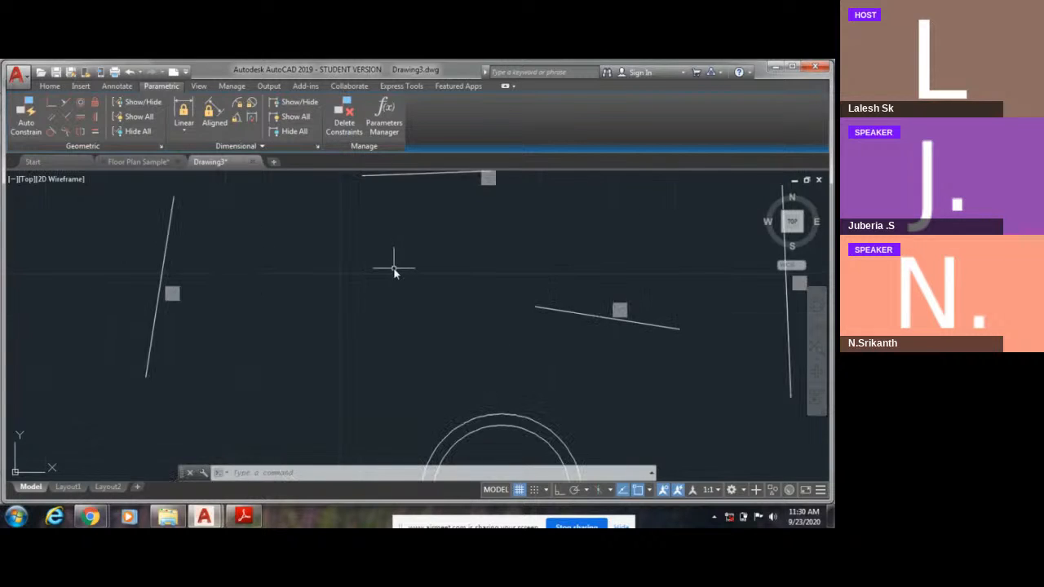
{"action": "scroll", "coordinate": [379, 289], "scroll_direction": "down", "scroll_amount": 1}
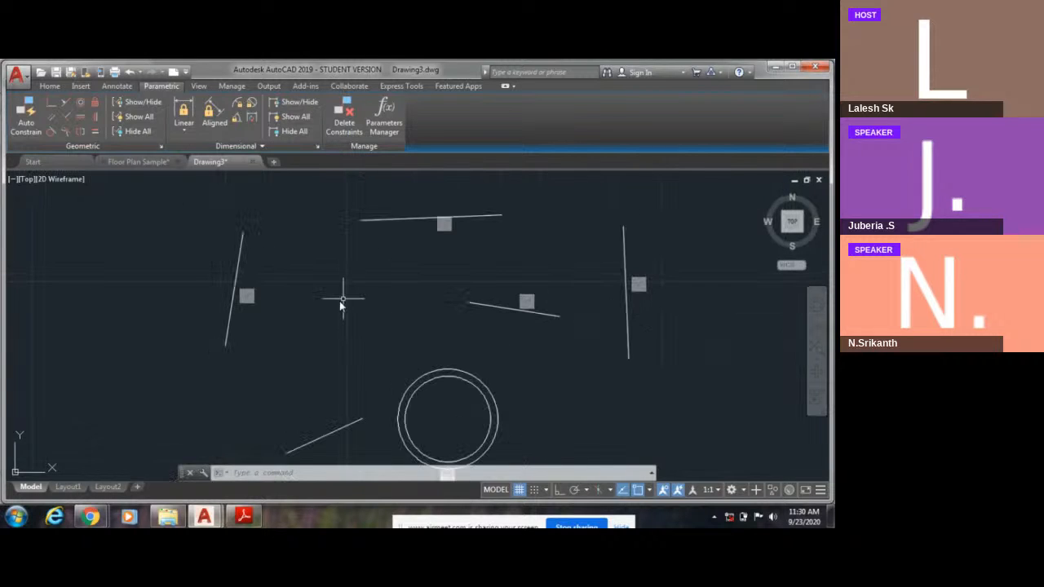
{"action": "middle_click_drag", "start_coordinate": [274, 331], "coordinate": [262, 228]}
{"action": "scroll", "coordinate": [281, 374], "scroll_direction": "up", "scroll_amount": 1}
{"action": "left_click", "coordinate": [290, 326]}
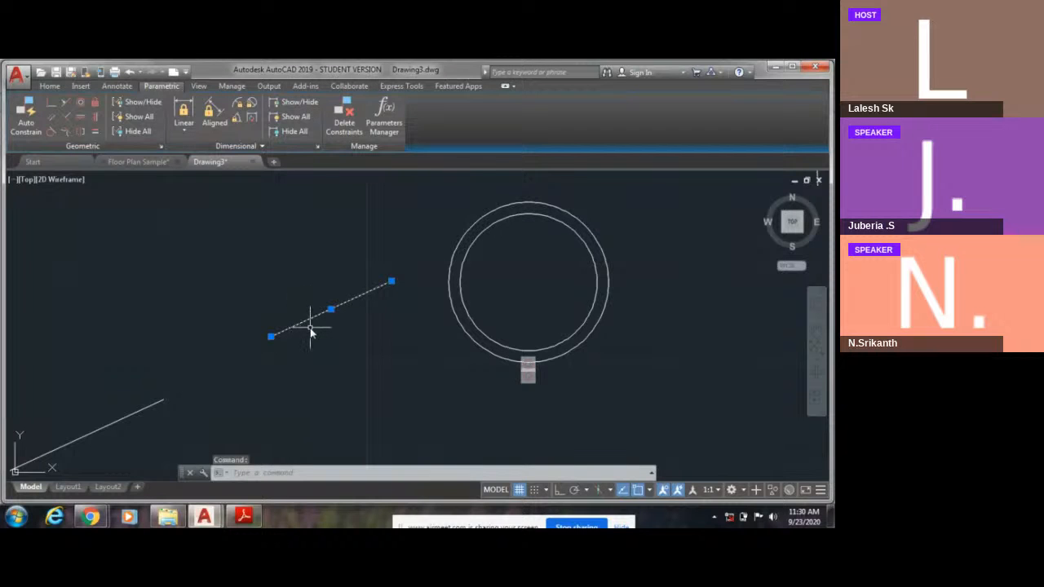
{"action": "key", "text": "Escape"}
{"action": "key", "text": "Escape"}
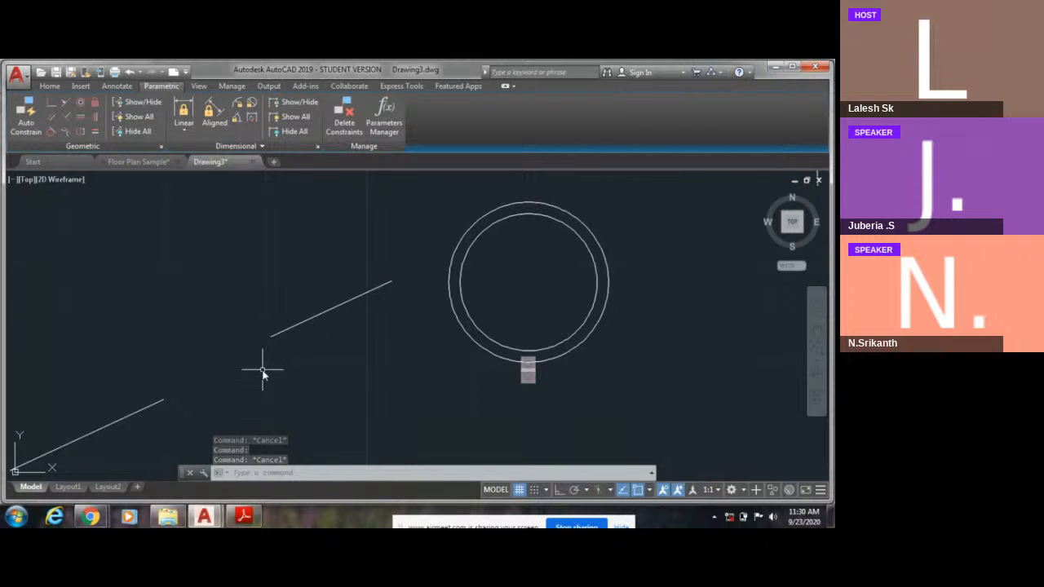
{"action": "type", "text": "GCHORIZONTAL"}
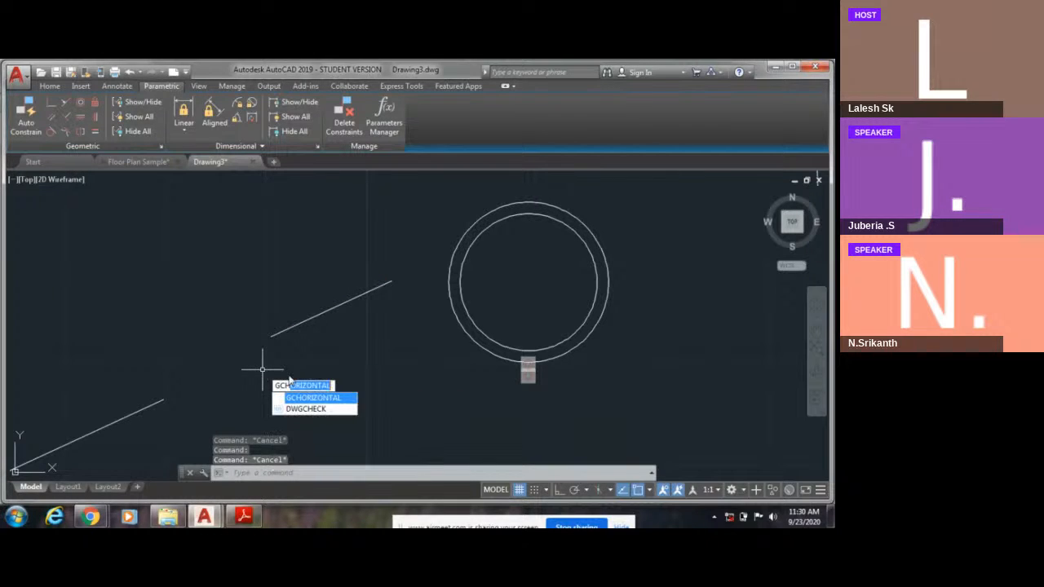
{"action": "key", "text": "Return"}
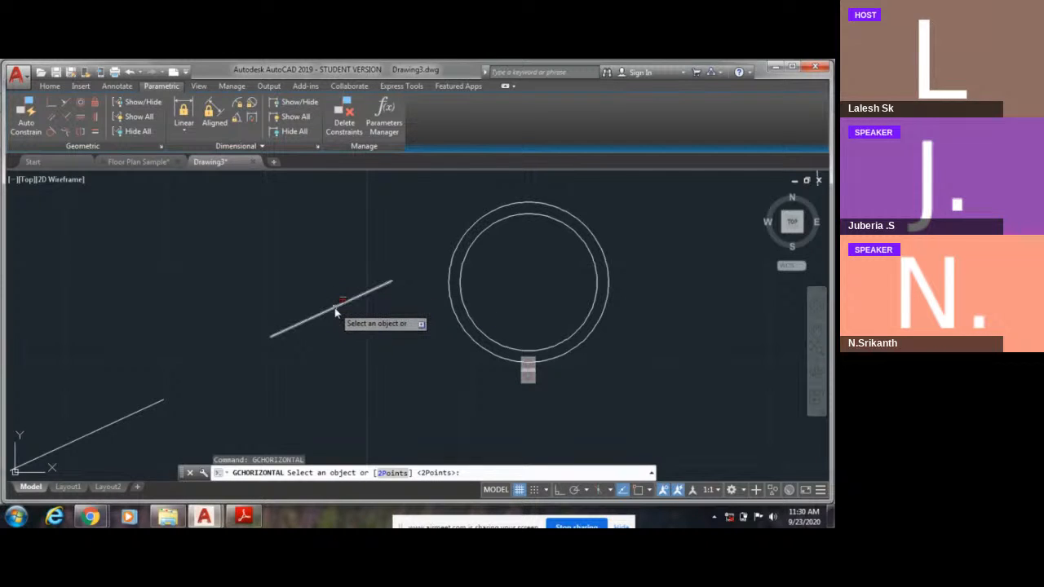
{"action": "left_click", "coordinate": [334, 312]}
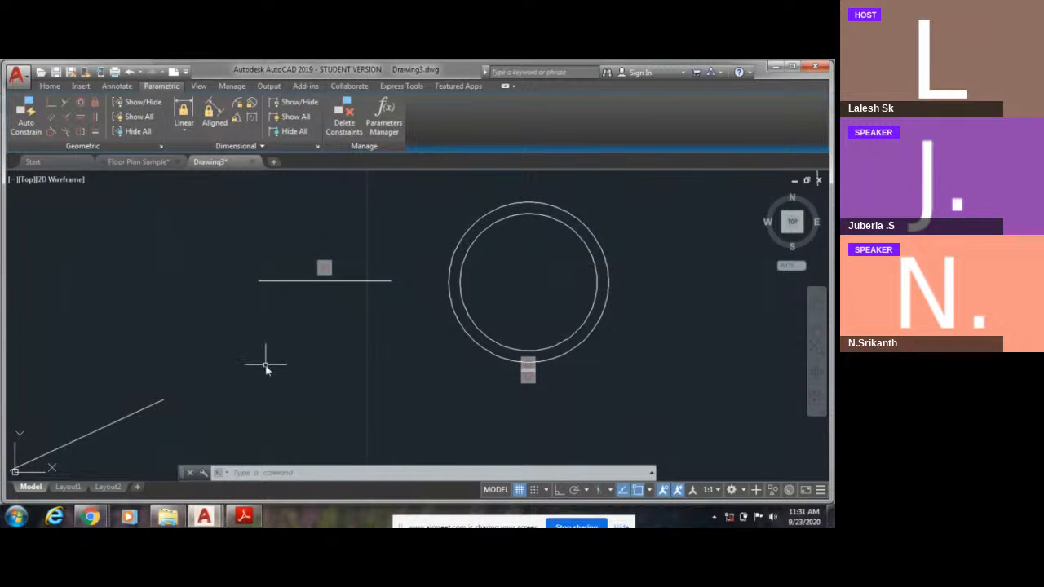
Step: Apply a Vertical constraint to the unconstrained sloping line to the lower left of the horizontal line
{"action": "middle_click_drag", "start_coordinate": [263, 361], "coordinate": [520, 268]}
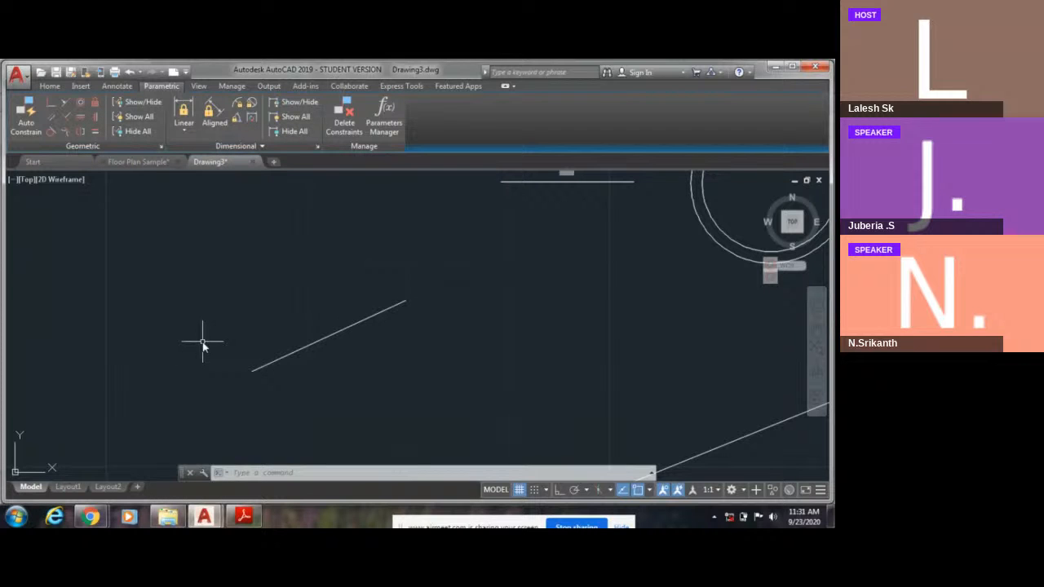
{"action": "type", "text": "gc"}
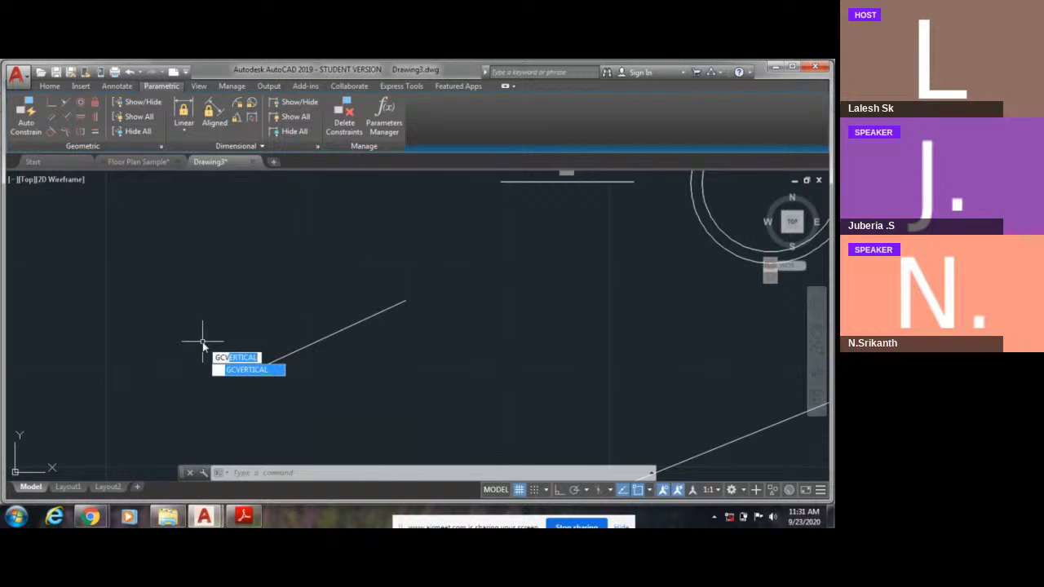
{"action": "key", "text": "Return"}
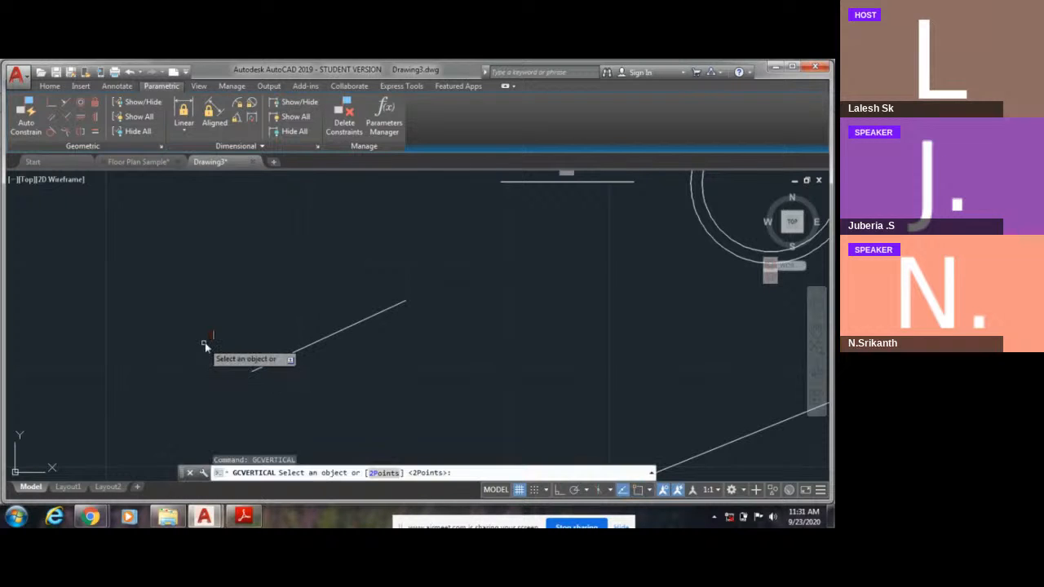
{"action": "left_click", "coordinate": [297, 350]}
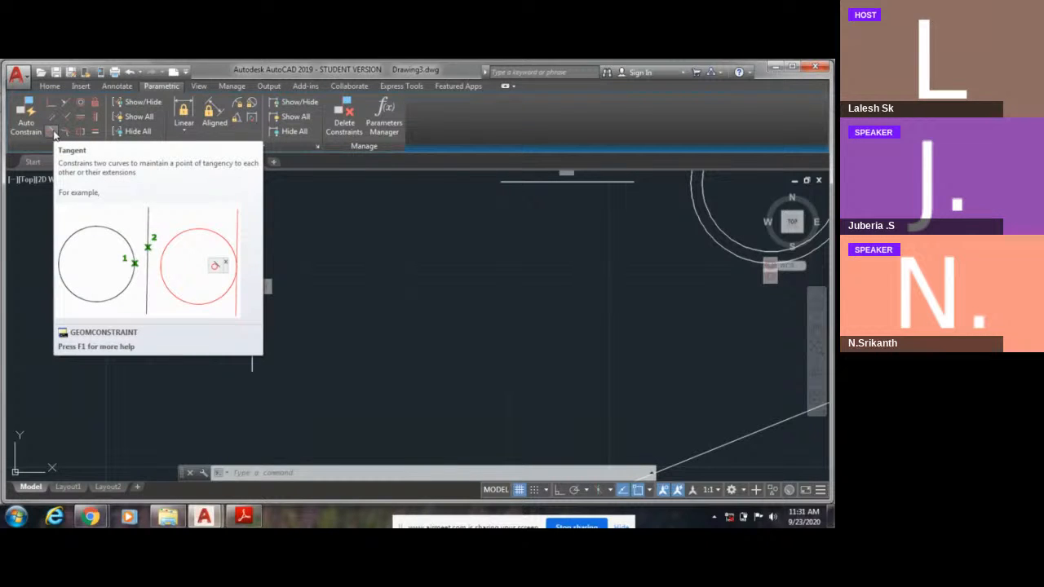
Step: Draw a circle with a radius of about 0.45 between the vertical line and the concentric circles, below the horizontal line
{"action": "scroll", "coordinate": [433, 275], "scroll_direction": "down", "scroll_amount": 5}
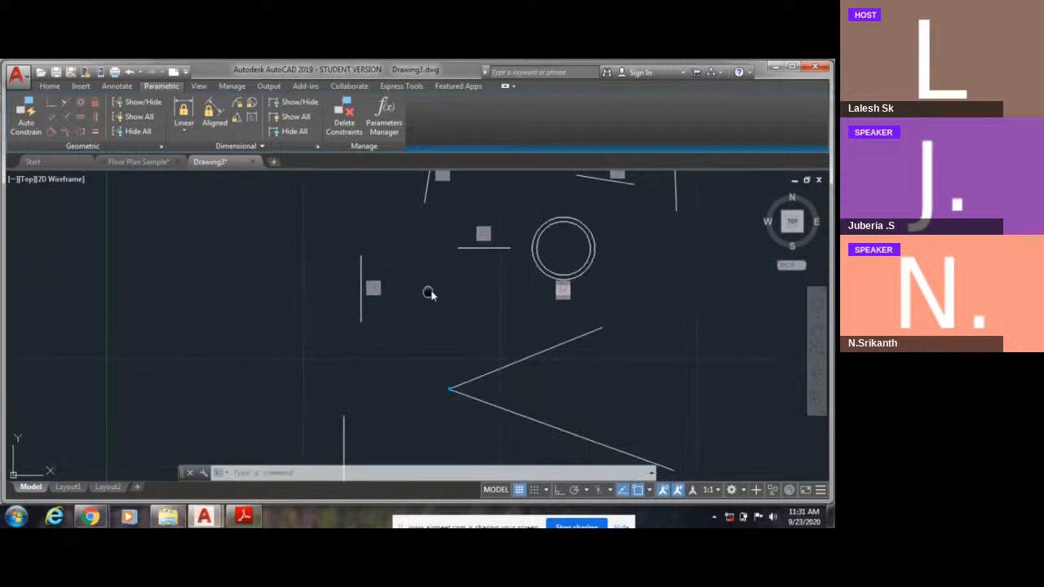
{"action": "middle_click_drag", "start_coordinate": [429, 294], "coordinate": [364, 334]}
{"action": "scroll", "coordinate": [474, 416], "scroll_direction": "up", "scroll_amount": 2}
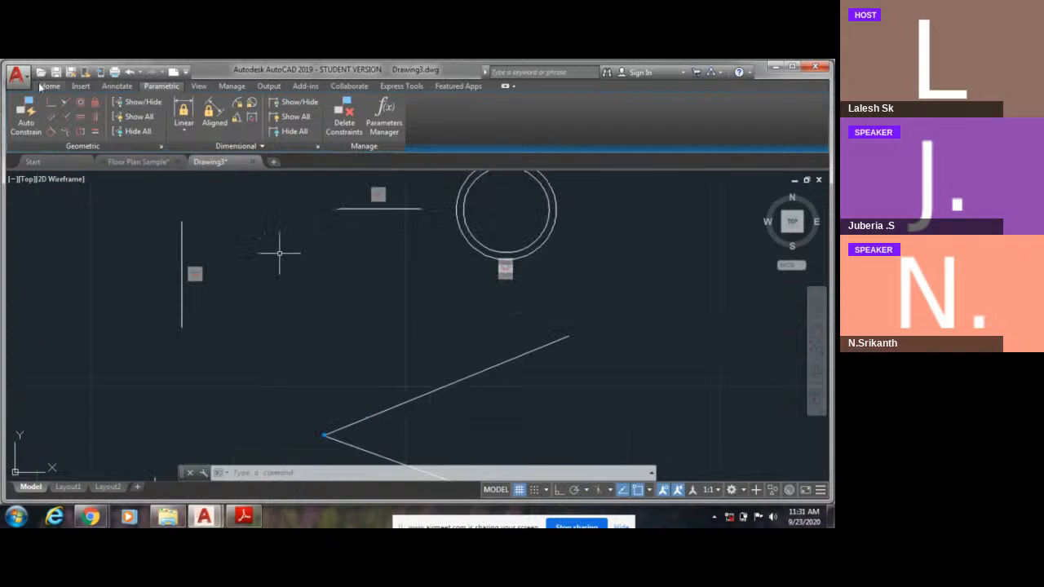
{"action": "left_click", "coordinate": [49, 85]}
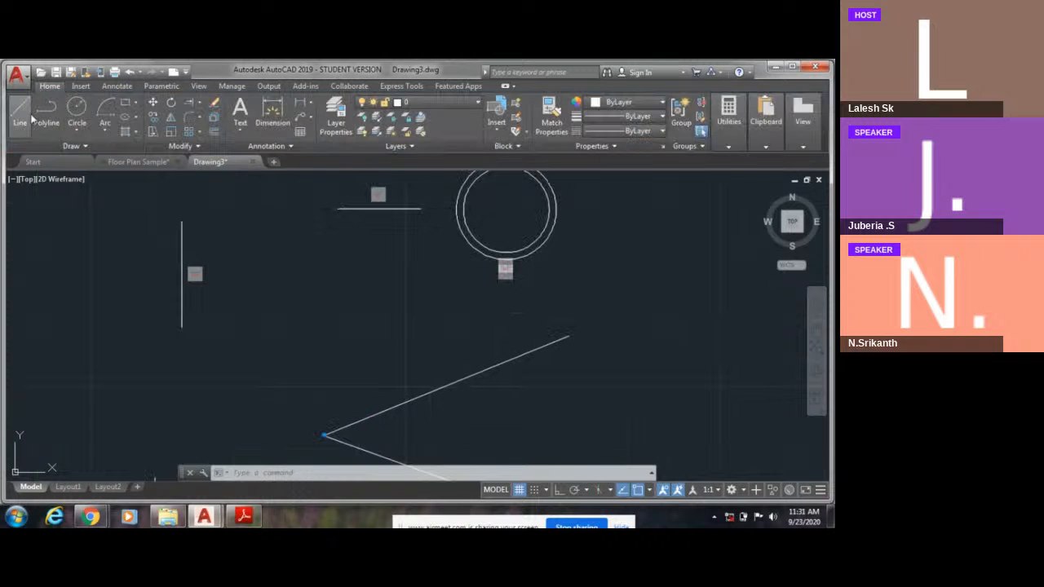
{"action": "left_click", "coordinate": [77, 108]}
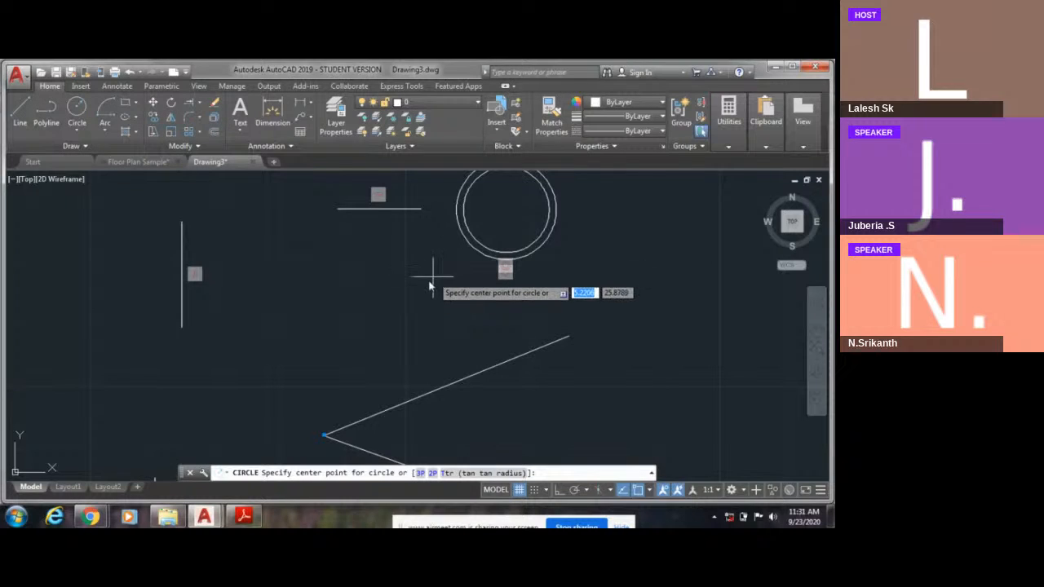
{"action": "left_click", "coordinate": [282, 298]}
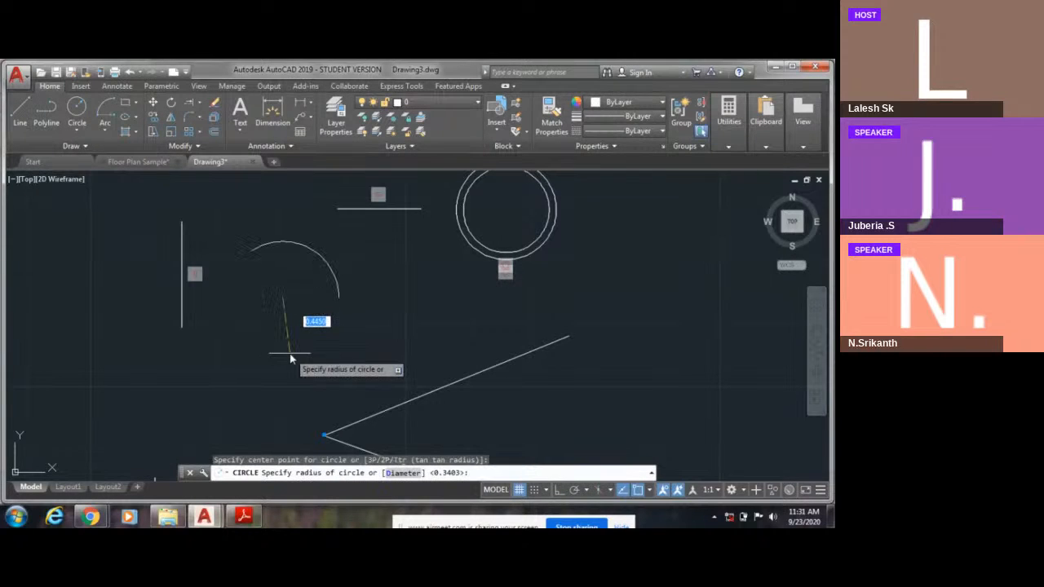
{"action": "left_click", "coordinate": [288, 354]}
Step: Draw a short sloping line just outside the lower-right edge of the new circle, rising to the right
{"action": "left_click", "coordinate": [20, 108]}
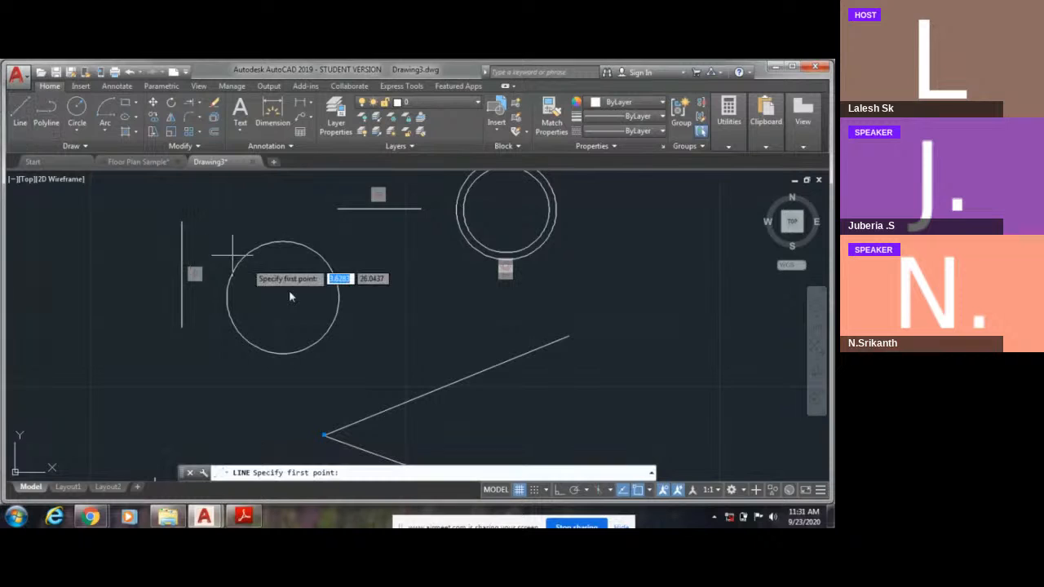
{"action": "scroll", "coordinate": [344, 339], "scroll_direction": "up", "scroll_amount": 3}
{"action": "left_click", "coordinate": [336, 367]}
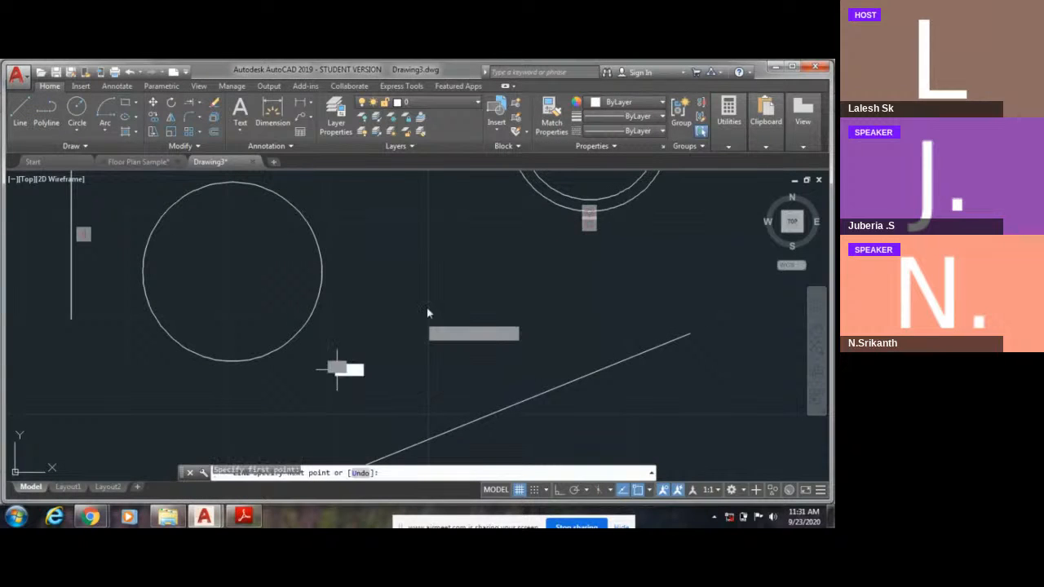
{"action": "left_click", "coordinate": [430, 302]}
{"action": "key", "text": "Escape"}
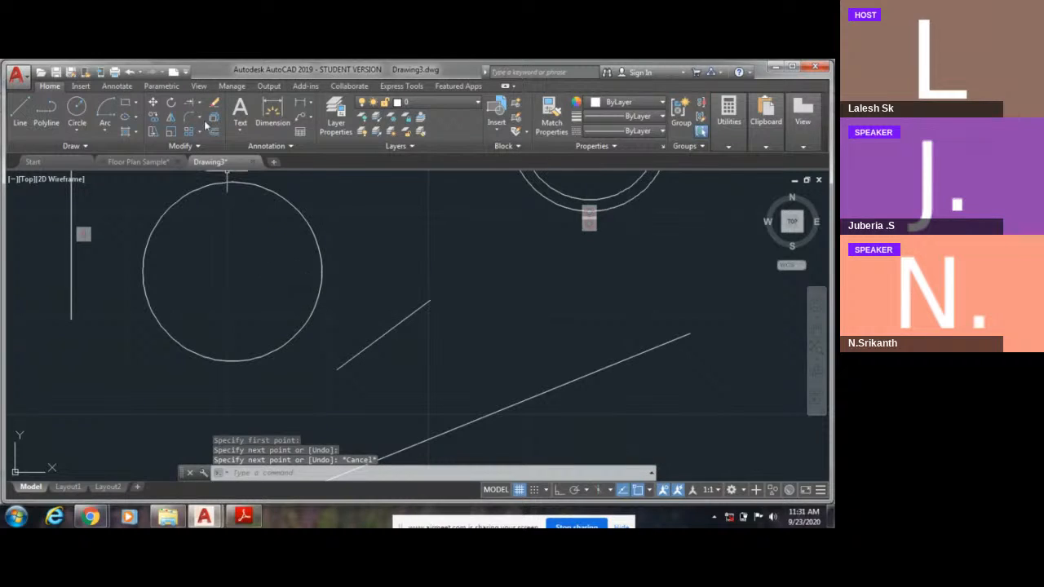
Step: Apply a Tangent constraint between the new circle and the short sloping line beside it, picking the circle first
{"action": "left_click", "coordinate": [161, 87]}
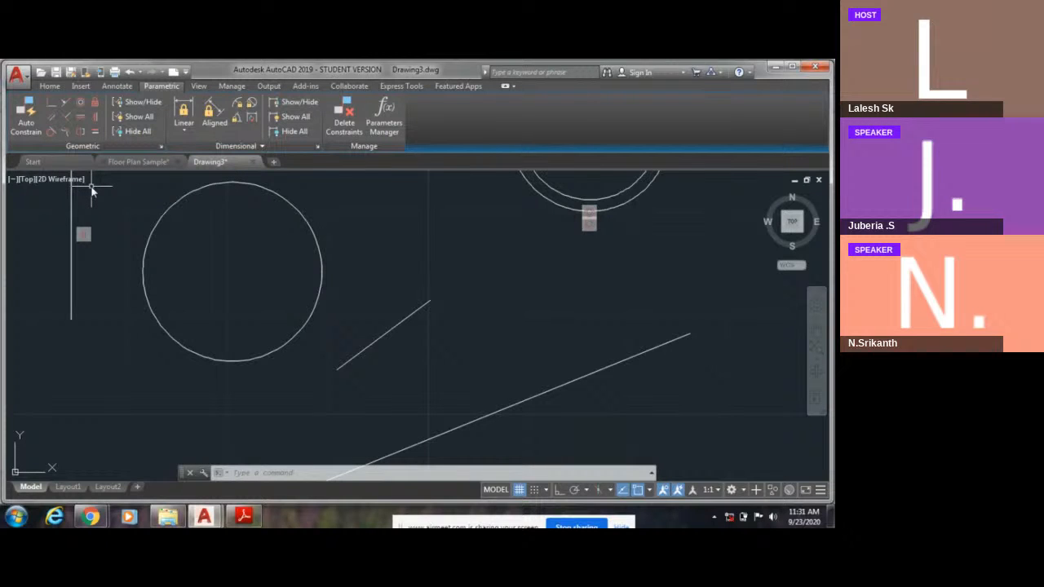
{"action": "type", "text": "Gct"}
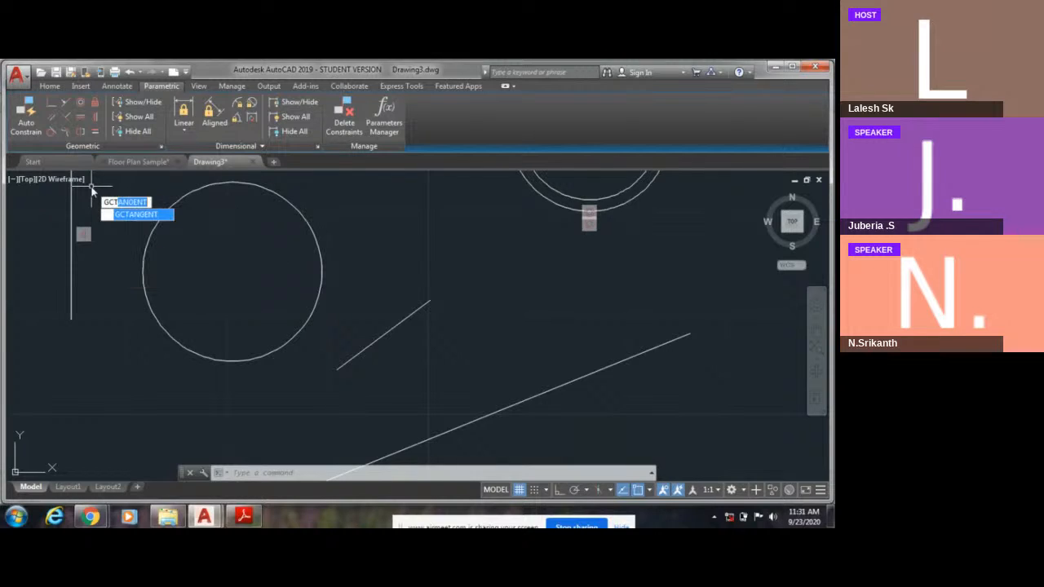
{"action": "key", "text": "Return"}
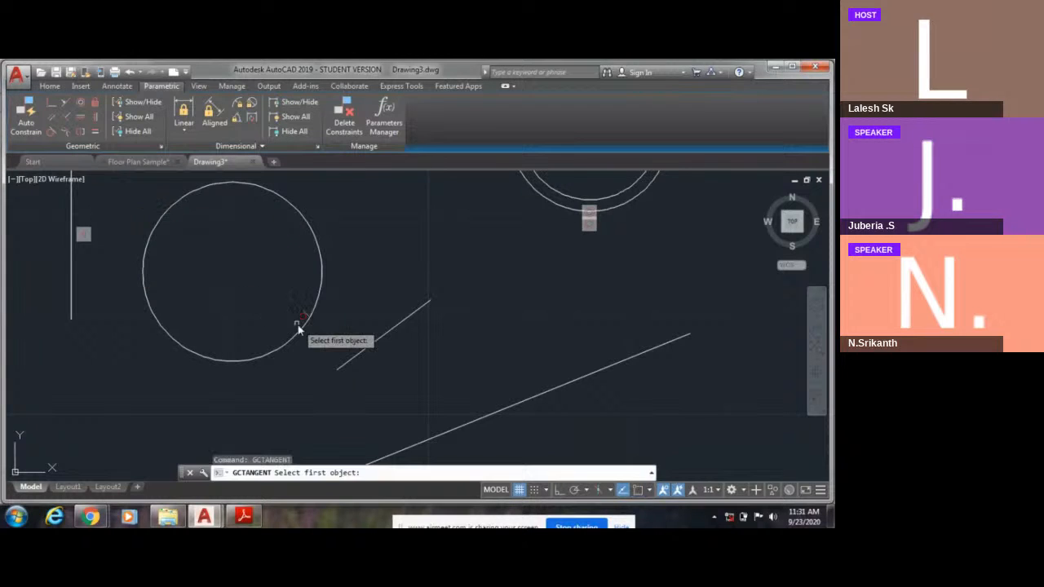
{"action": "left_click", "coordinate": [311, 324]}
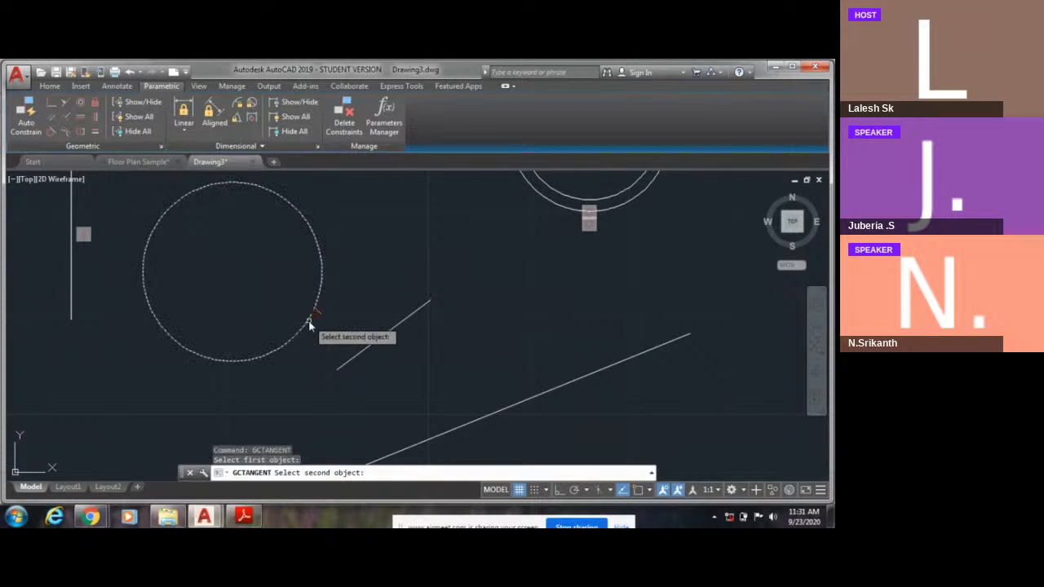
{"action": "left_click", "coordinate": [368, 354]}
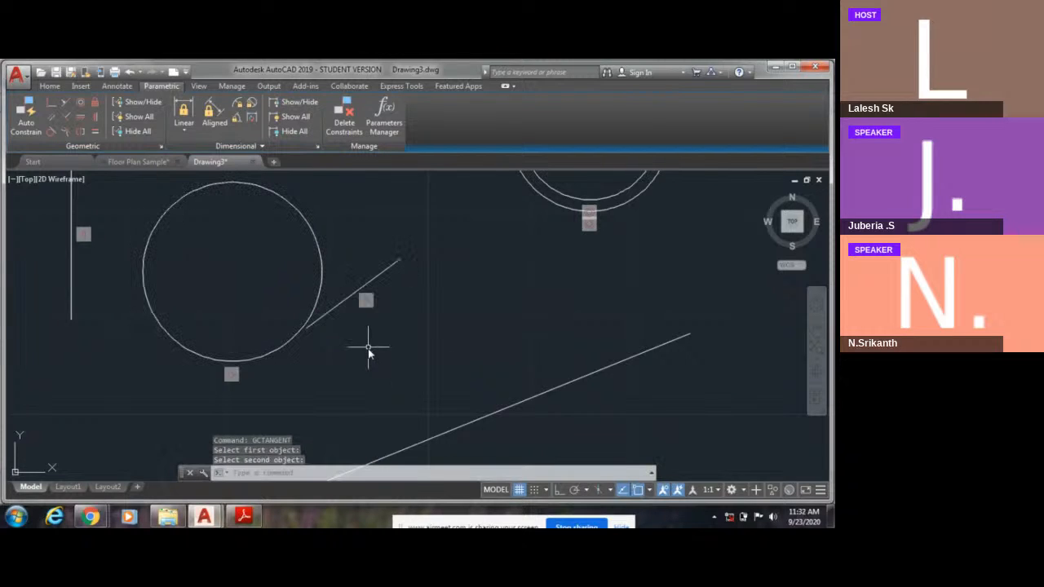
{"action": "scroll", "coordinate": [299, 303], "scroll_direction": "up", "scroll_amount": 2}
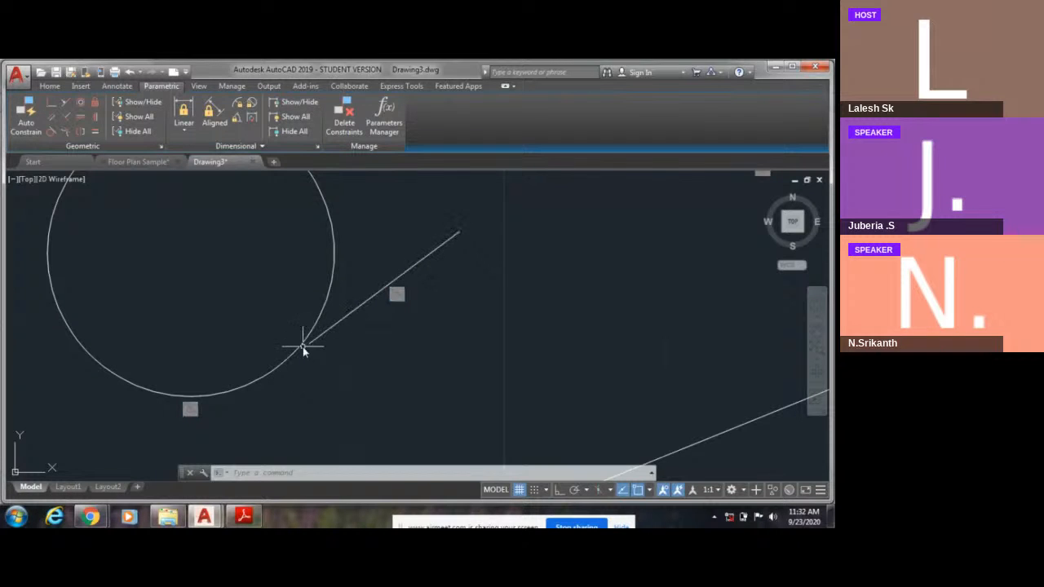
{"action": "scroll", "coordinate": [302, 342], "scroll_direction": "up", "scroll_amount": 2}
{"action": "scroll", "coordinate": [304, 345], "scroll_direction": "down", "scroll_amount": 2}
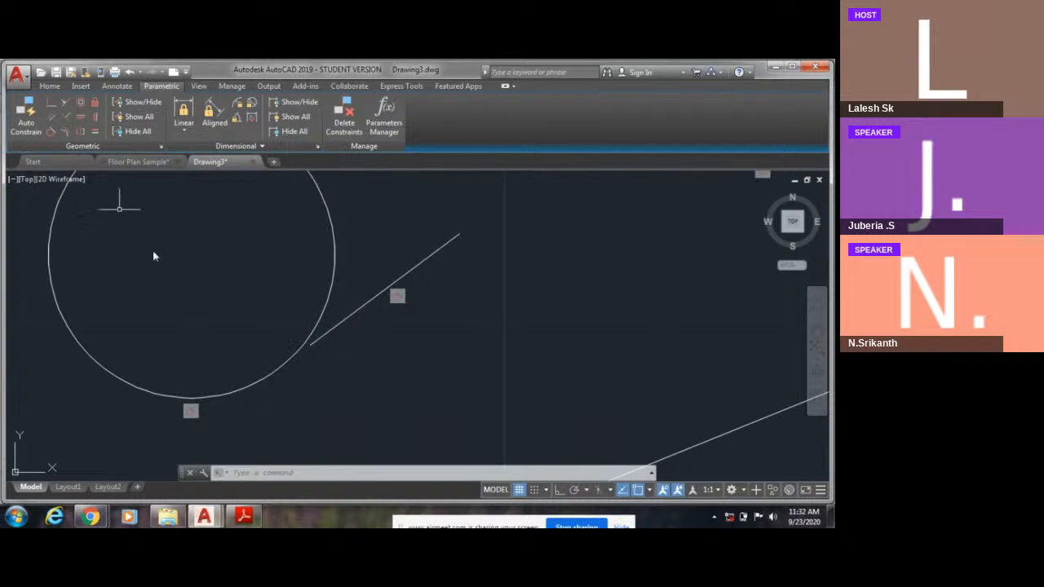
Step: Draw a wavy fit-point spline in the empty area left of the horizontal line, ending just above the vertical line
{"action": "scroll", "coordinate": [334, 286], "scroll_direction": "down", "scroll_amount": 2}
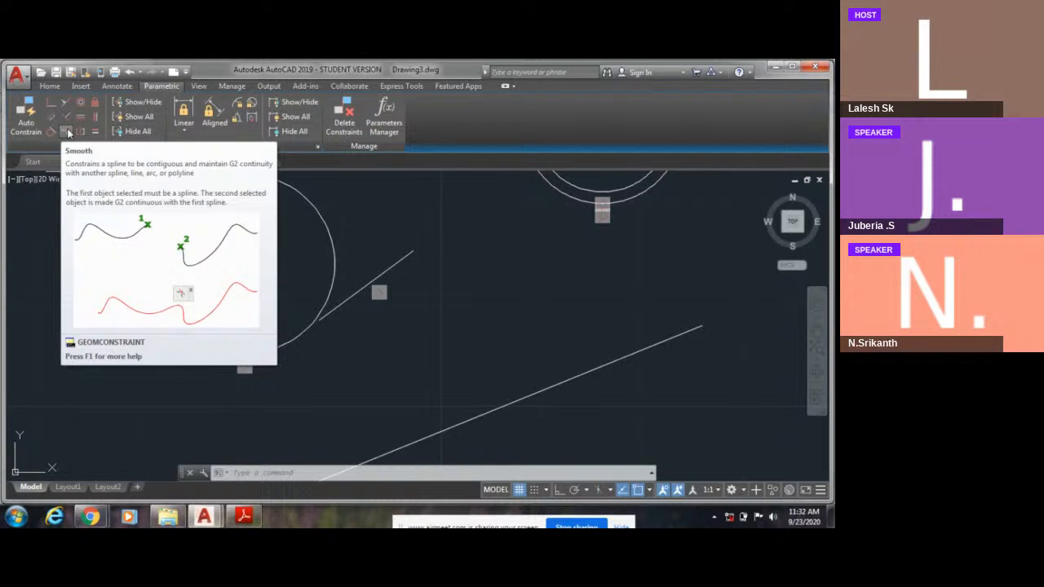
{"action": "left_click", "coordinate": [50, 86]}
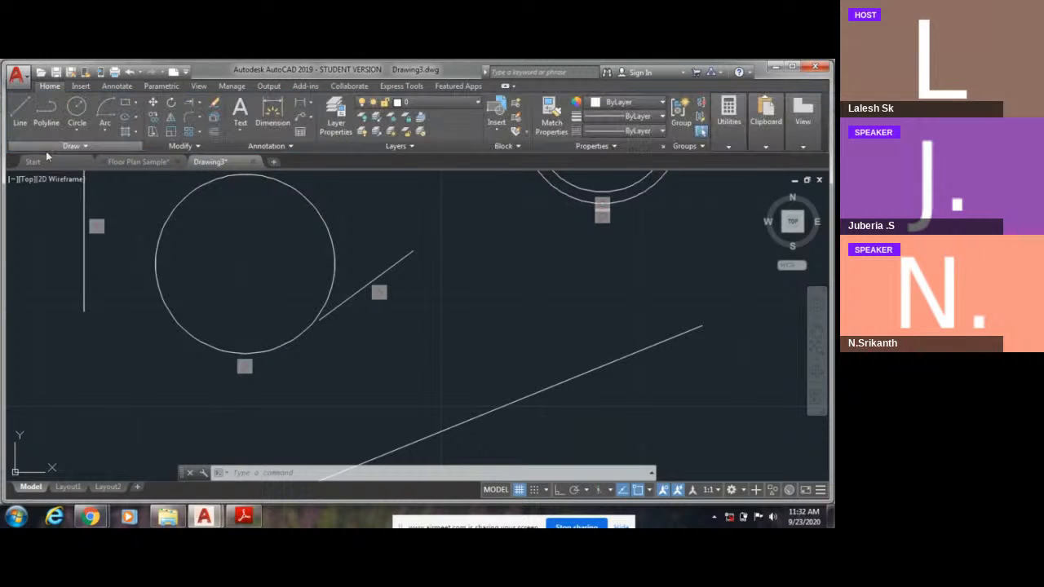
{"action": "left_click", "coordinate": [47, 146]}
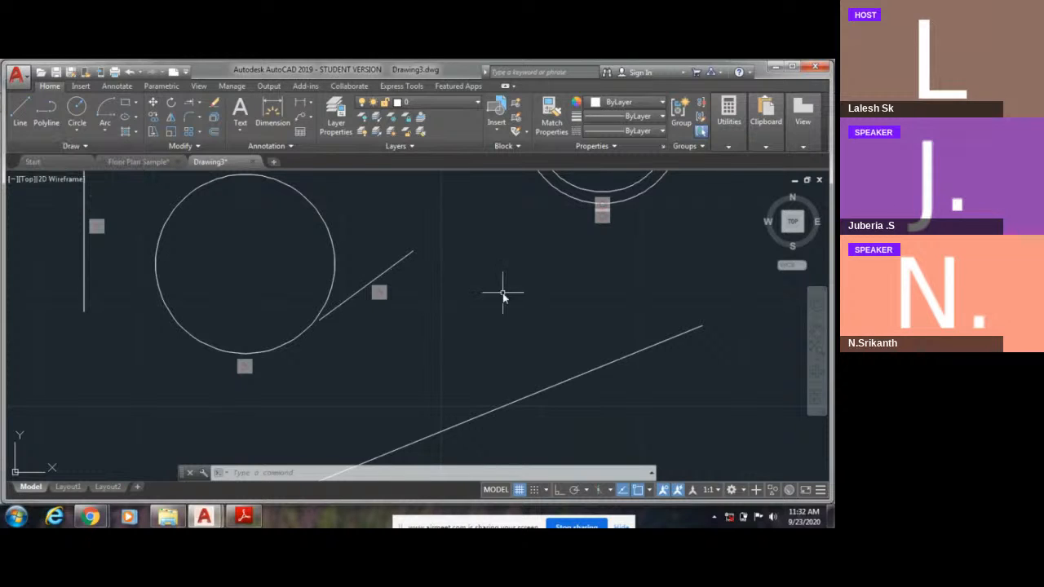
{"action": "middle_click_drag", "start_coordinate": [471, 220], "coordinate": [566, 349]}
{"action": "scroll", "coordinate": [566, 349], "scroll_direction": "down", "scroll_amount": 2}
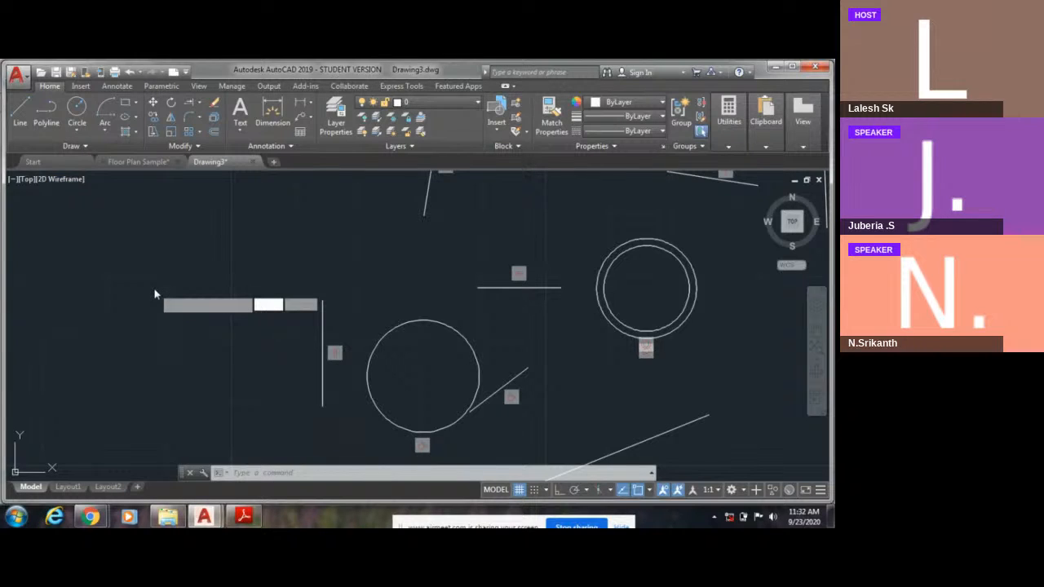
{"action": "key", "text": "Return"}
{"action": "left_click", "coordinate": [92, 306]}
{"action": "left_click", "coordinate": [137, 265]}
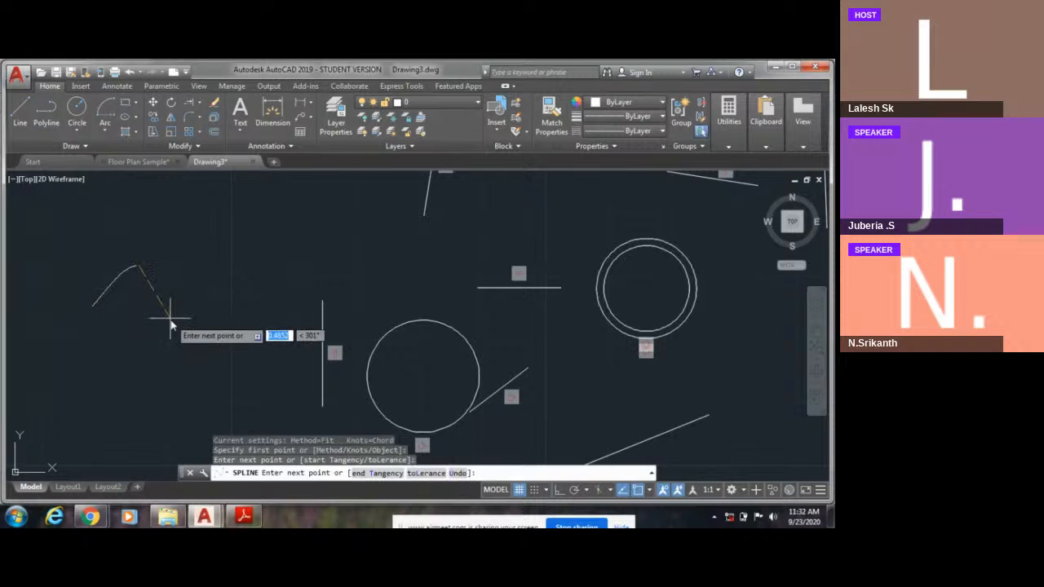
{"action": "left_click", "coordinate": [182, 315]}
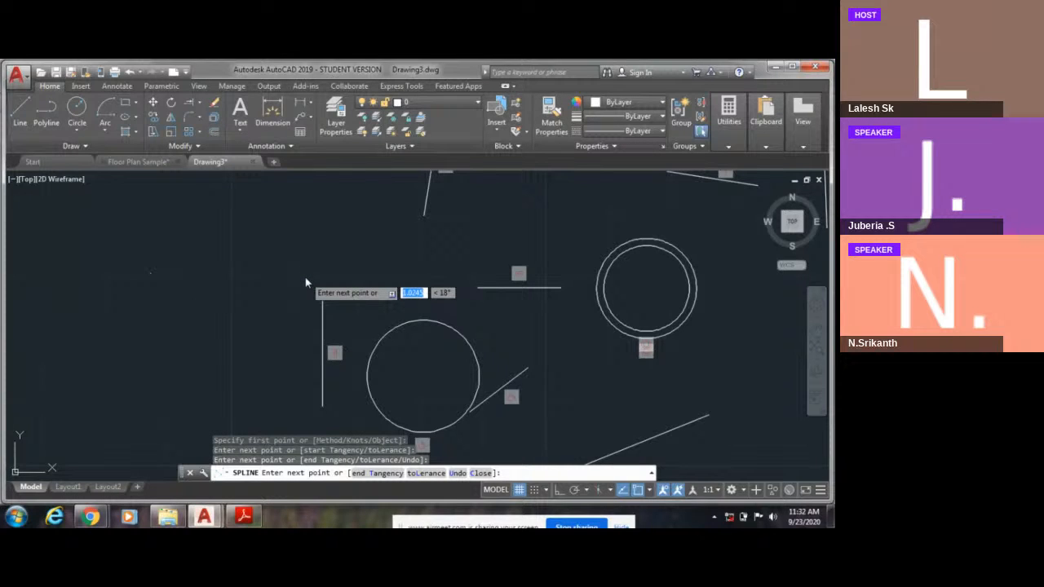
{"action": "left_click", "coordinate": [334, 275]}
{"action": "key", "text": "Return"}
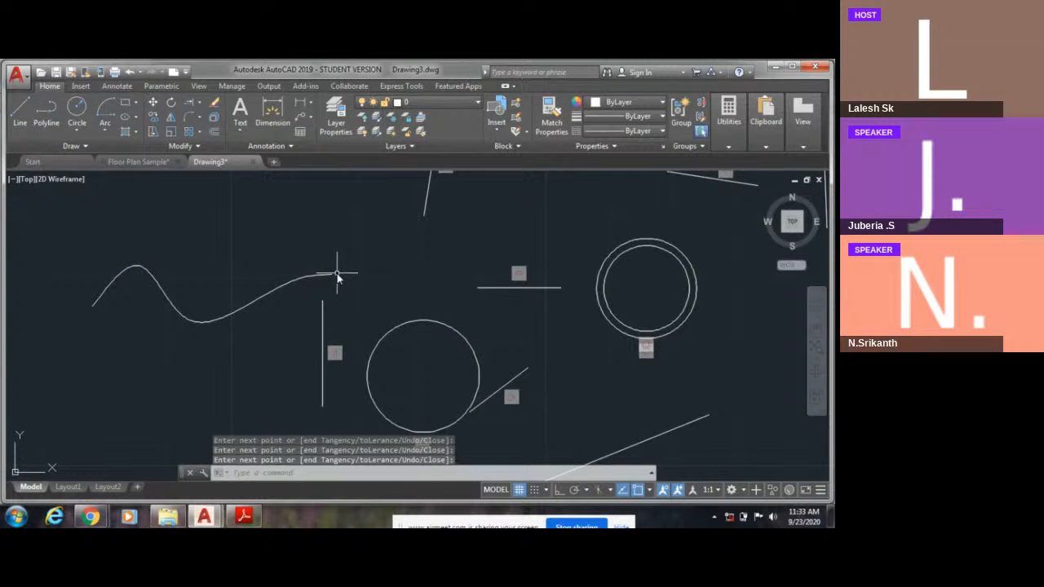
Step: Draw a second spline starting just beyond the right end of the wavy spline, above the tangent circle
{"action": "middle_click_drag", "start_coordinate": [337, 279], "coordinate": [276, 287]}
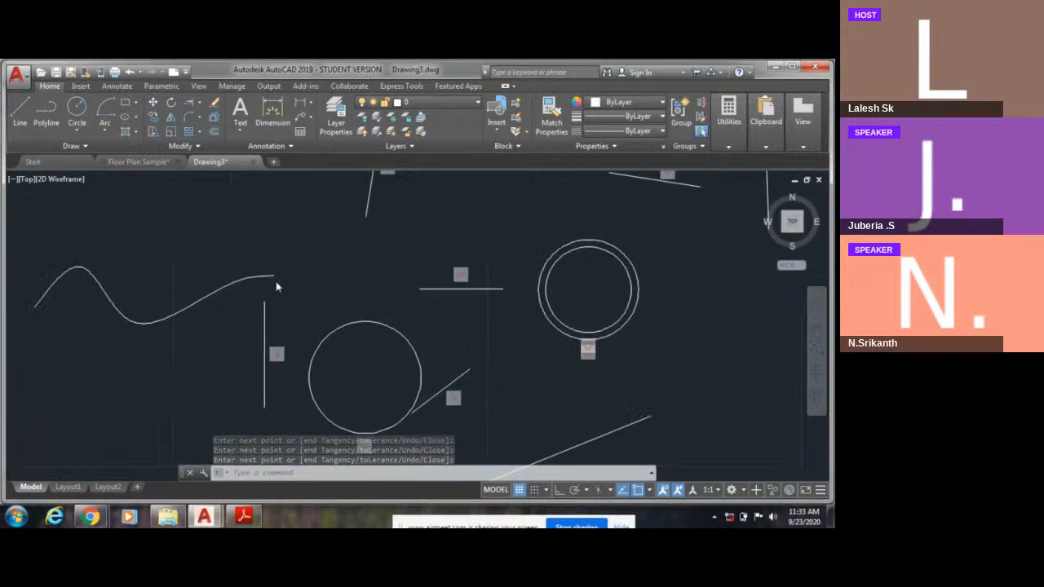
{"action": "type", "text": "g"}
{"action": "key", "text": "Escape"}
{"action": "type", "text": "spl"}
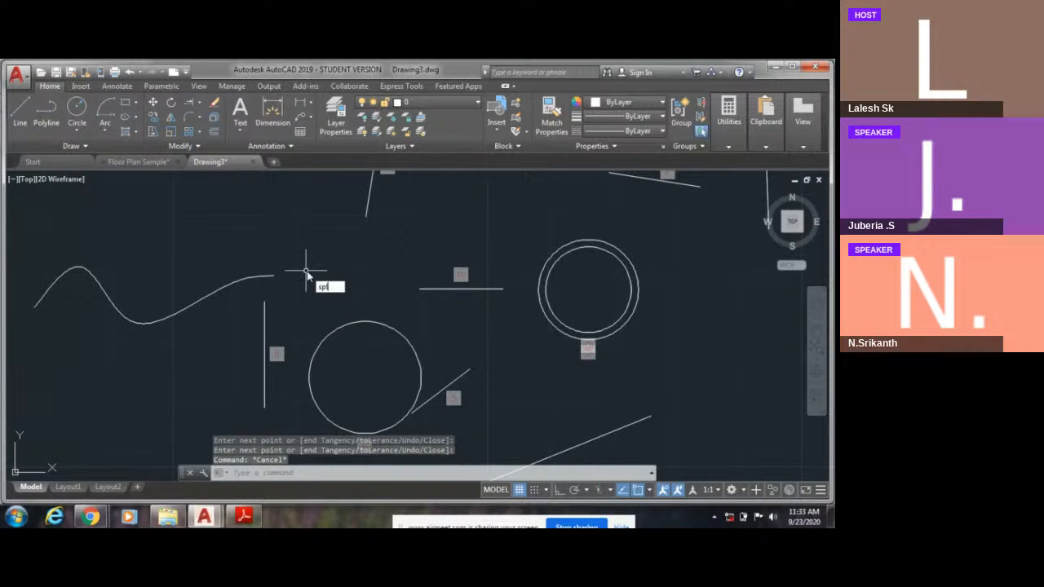
{"action": "key", "text": "Return"}
{"action": "middle_click_drag", "start_coordinate": [309, 274], "coordinate": [304, 286]}
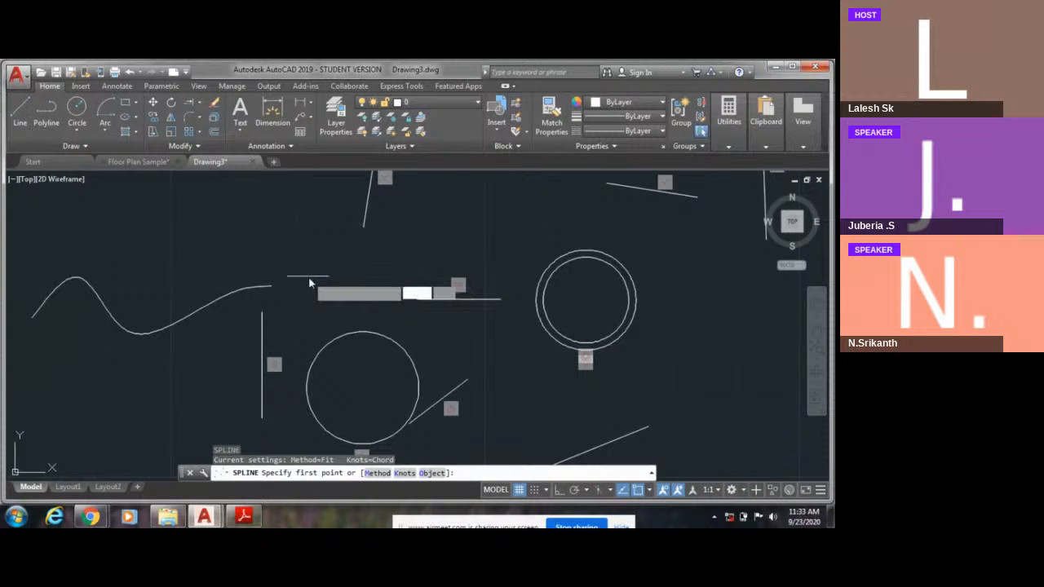
{"action": "left_click", "coordinate": [307, 274]}
{"action": "left_click", "coordinate": [368, 282]}
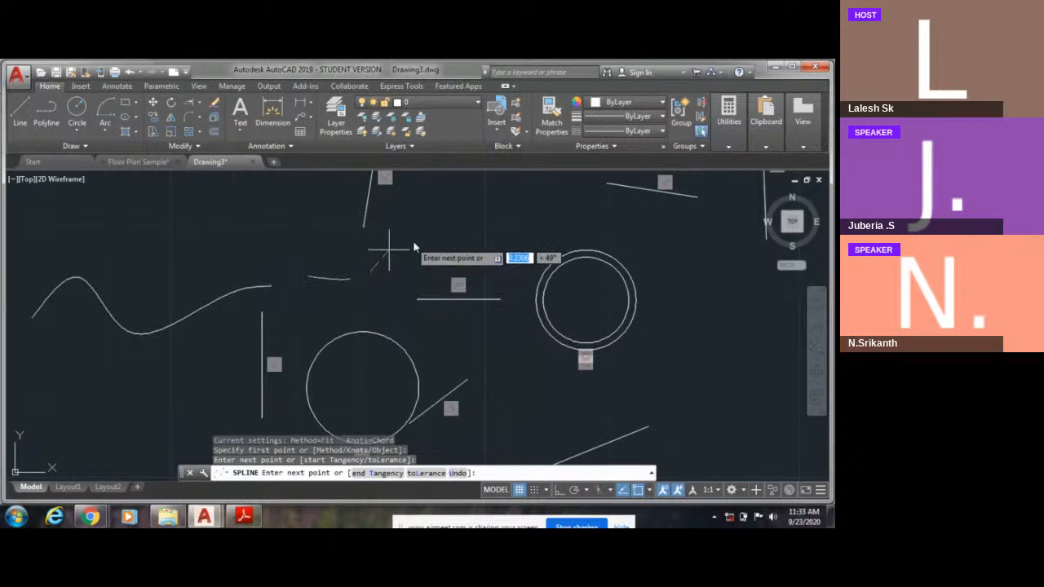
Step: Complete the second wavy spline by adding its last fit point above the horizontal line
{"action": "left_click", "coordinate": [480, 253]}
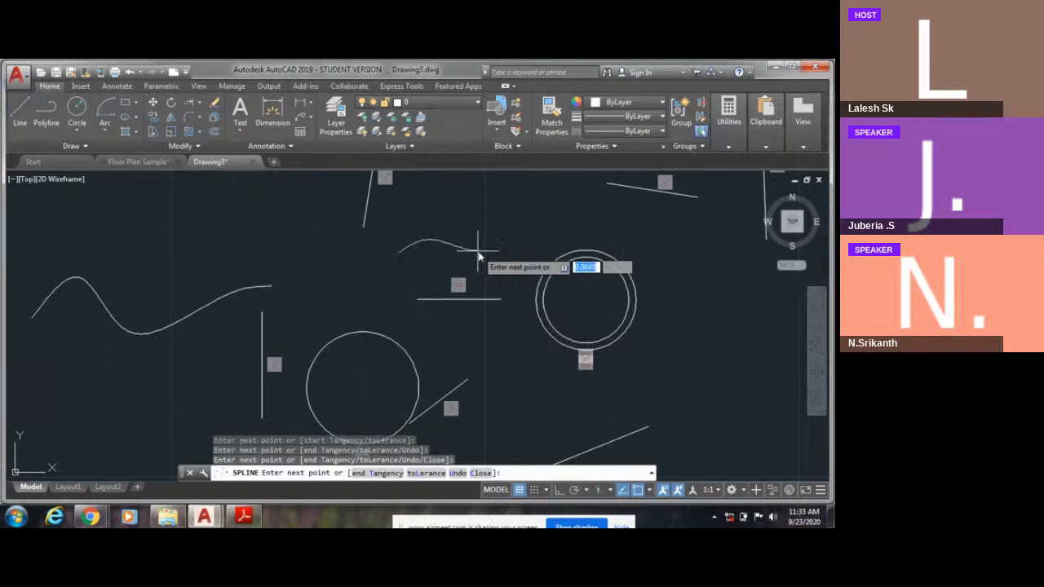
{"action": "key", "text": "Return"}
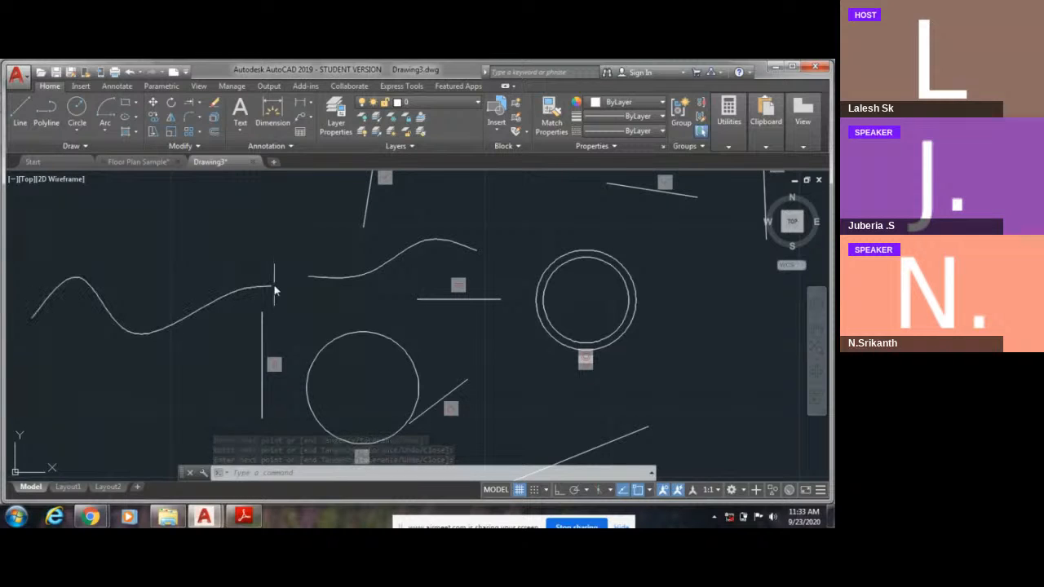
Step: Apply a Smooth constraint joining the long spline's right end to the left end of the second spline
{"action": "scroll", "coordinate": [274, 291], "scroll_direction": "up", "scroll_amount": 4}
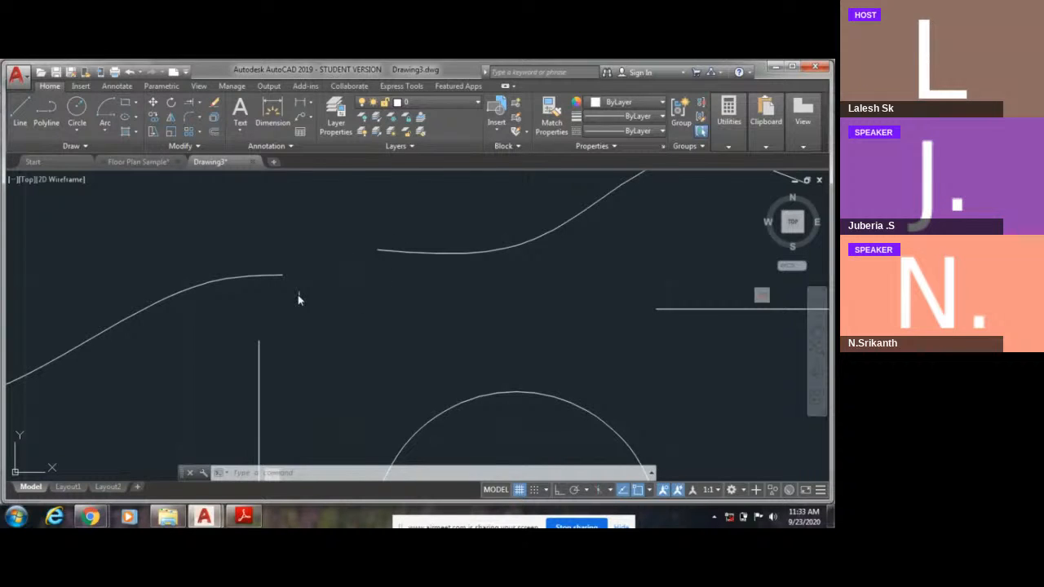
{"action": "scroll", "coordinate": [301, 298], "scroll_direction": "down", "scroll_amount": 2}
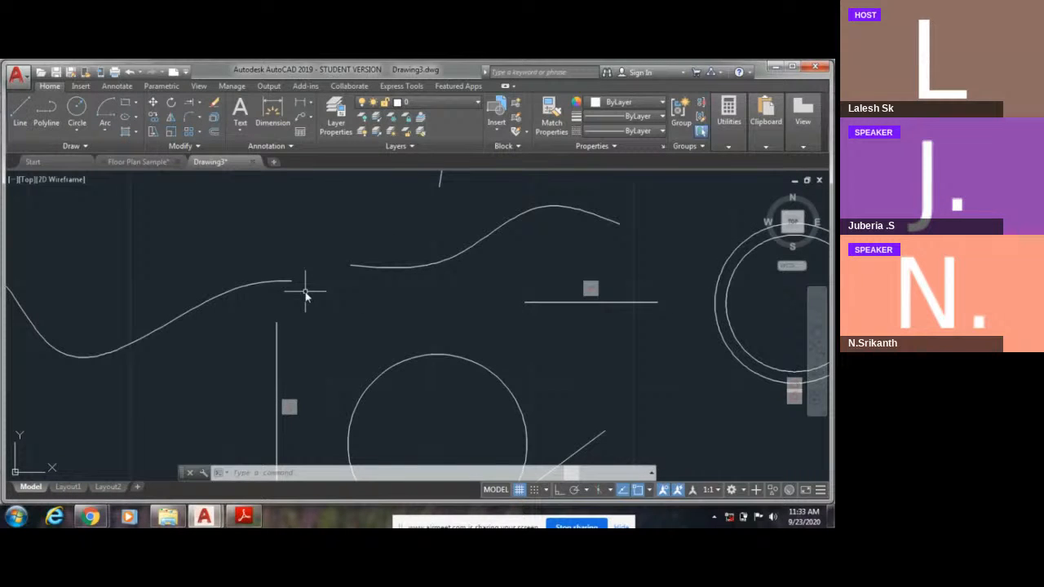
{"action": "left_click", "coordinate": [173, 88]}
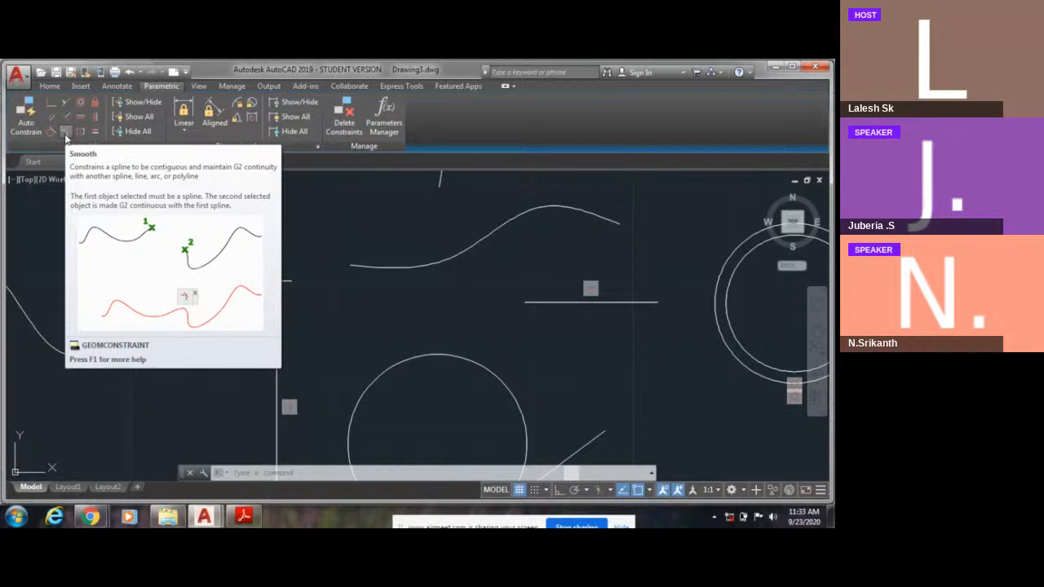
{"action": "left_click", "coordinate": [66, 134]}
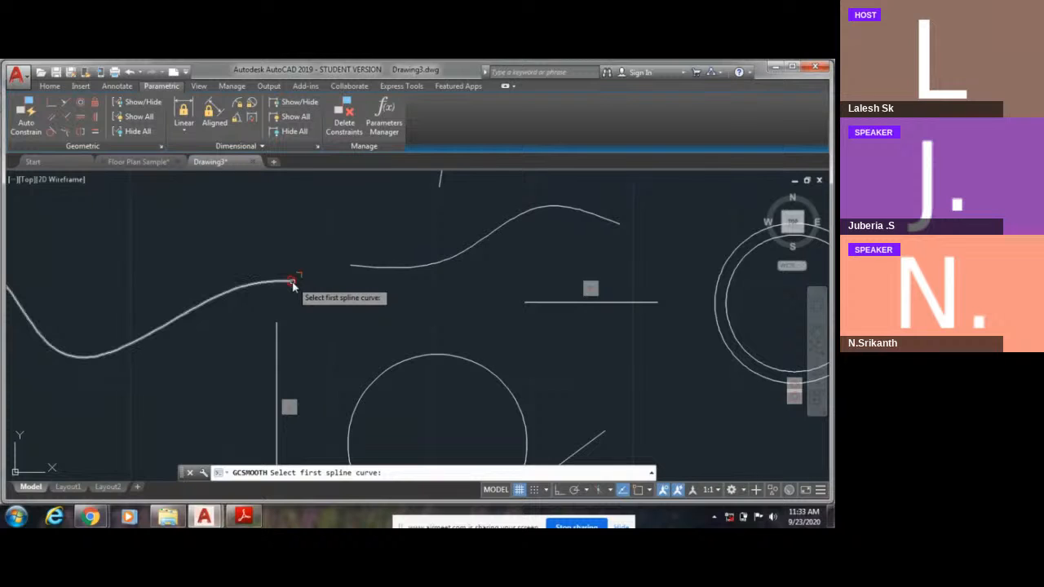
{"action": "left_click", "coordinate": [292, 283]}
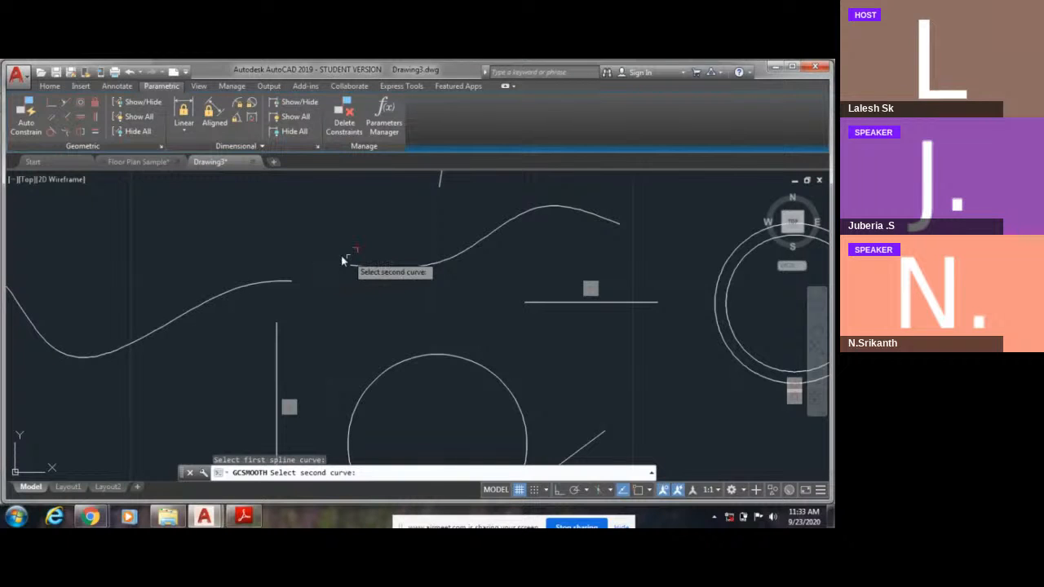
{"action": "left_click", "coordinate": [352, 267]}
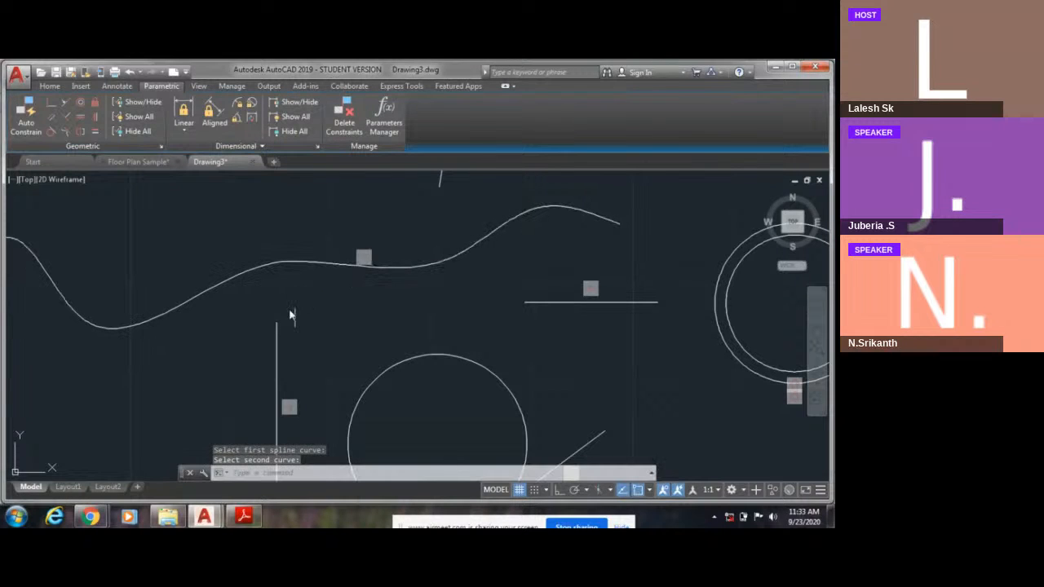
Step: Turn on Ortho mode while starting a line in the empty area left of the wavy spline
{"action": "scroll", "coordinate": [434, 276], "scroll_direction": "down", "scroll_amount": 4}
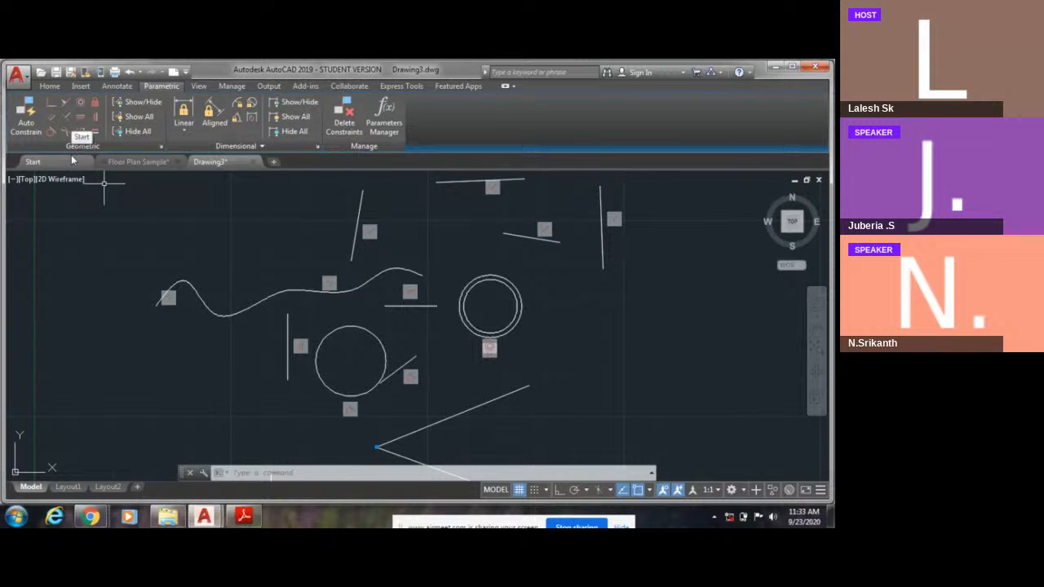
{"action": "middle_click_drag", "start_coordinate": [267, 293], "coordinate": [260, 244]}
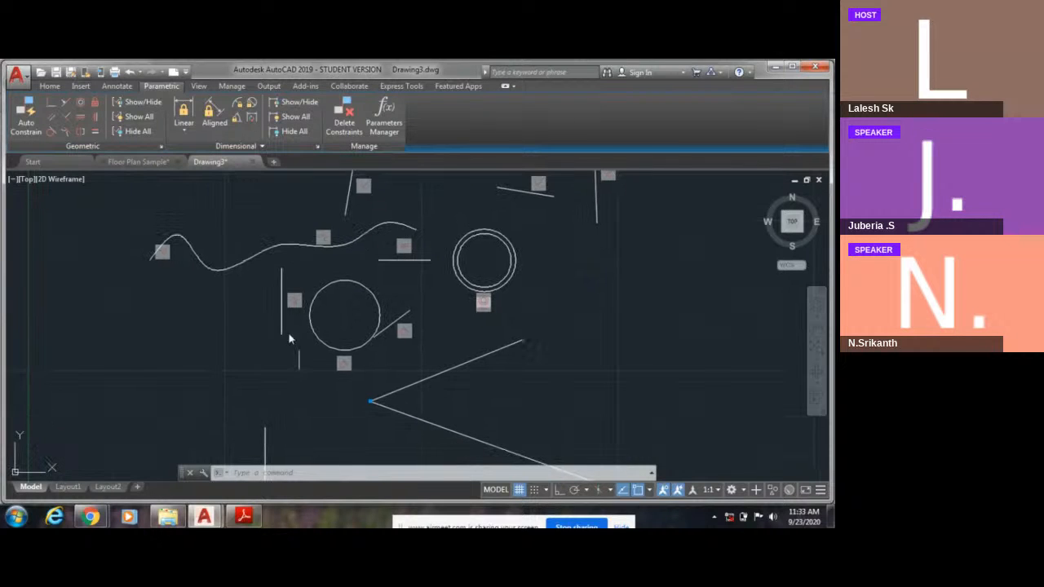
{"action": "middle_click_drag", "start_coordinate": [89, 239], "coordinate": [152, 286]}
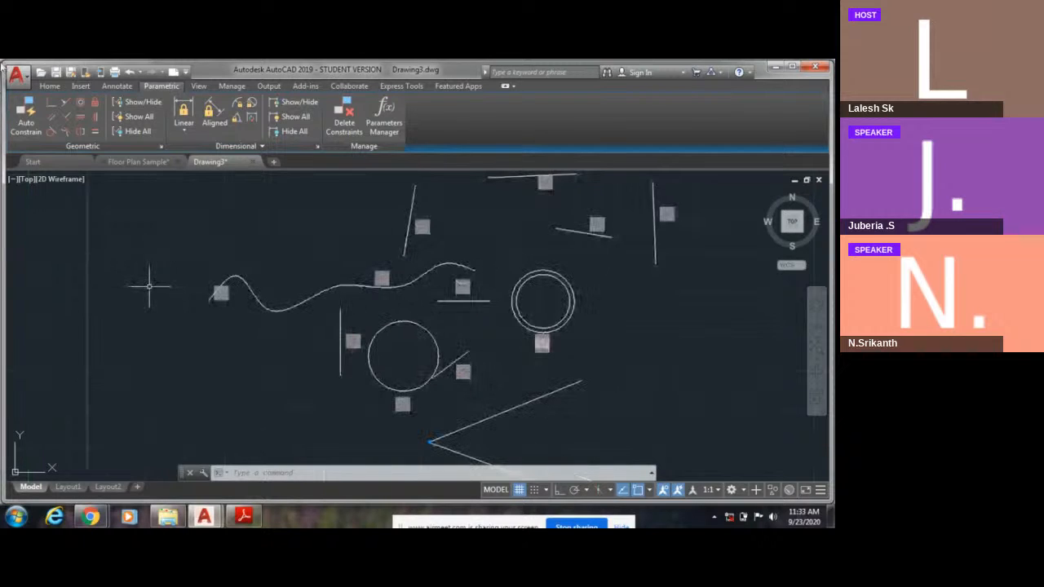
{"action": "left_click", "coordinate": [50, 86]}
{"action": "left_click", "coordinate": [19, 110]}
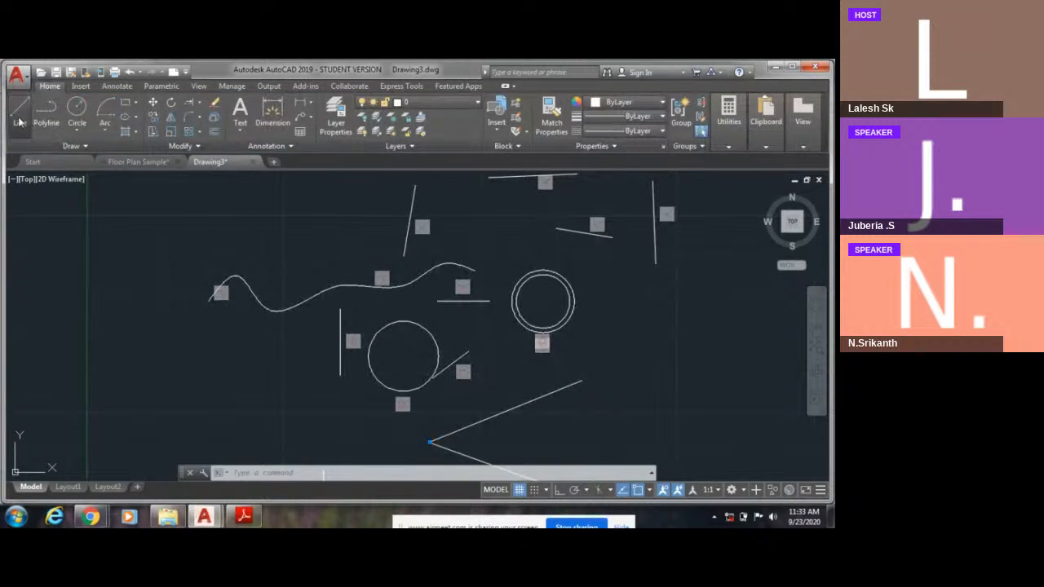
{"action": "middle_click_drag", "start_coordinate": [40, 281], "coordinate": [117, 318]}
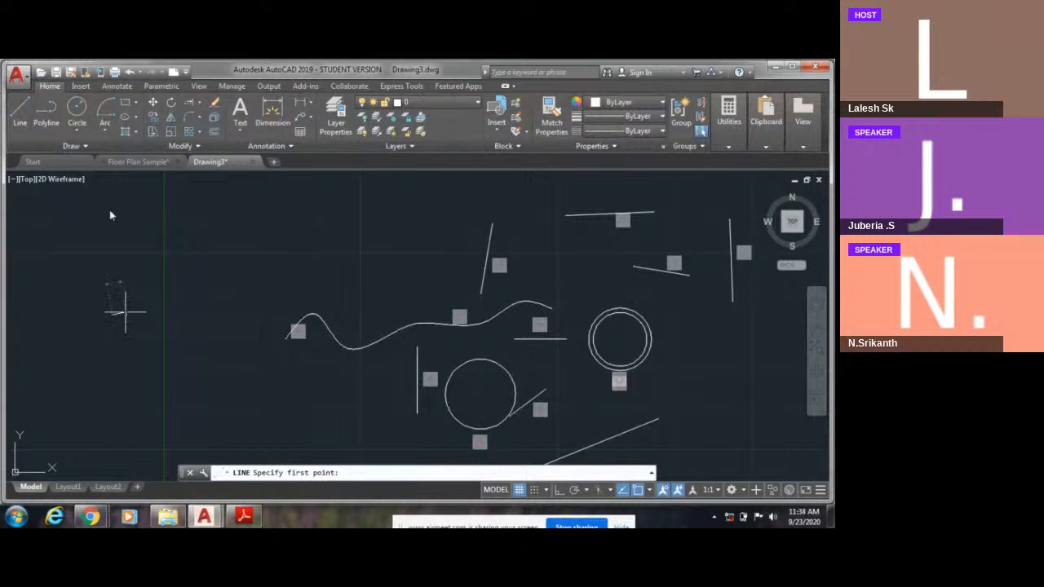
{"action": "left_click", "coordinate": [112, 313]}
{"action": "key", "text": "F8"}
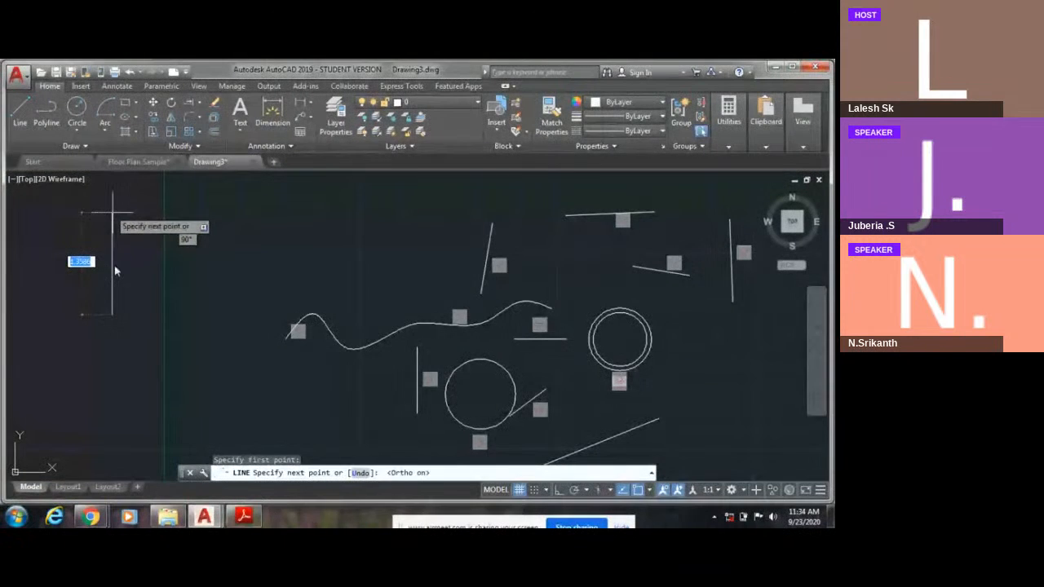
{"action": "middle_click_drag", "start_coordinate": [115, 212], "coordinate": [114, 298]}
{"action": "key", "text": "Escape"}
{"action": "left_click", "coordinate": [113, 256]}
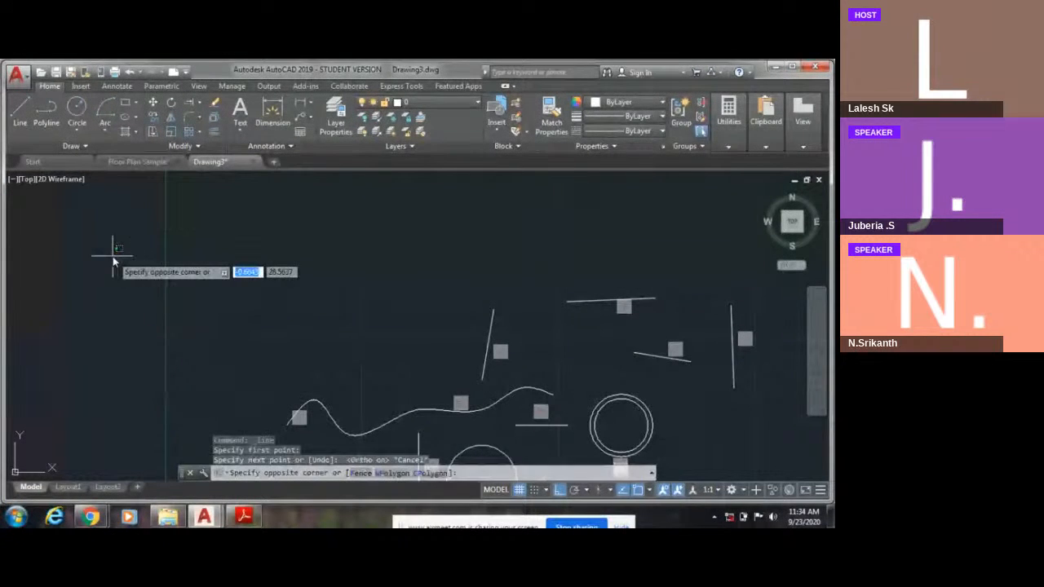
{"action": "key", "text": "Return"}
{"action": "left_click", "coordinate": [54, 178]}
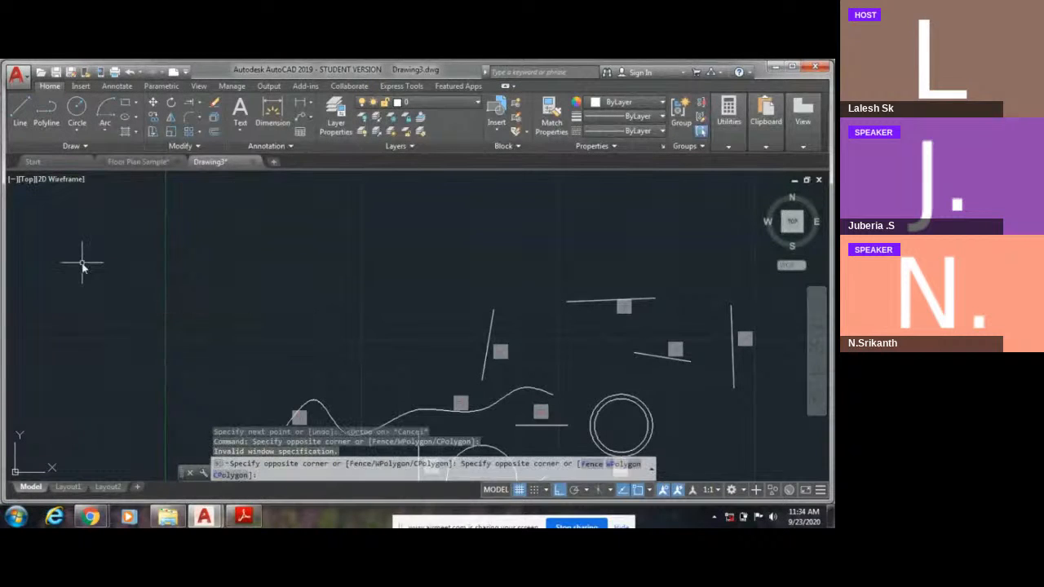
Step: Draw a long vertical line in the empty area left of the existing shapes
{"action": "left_click", "coordinate": [19, 110]}
{"action": "left_click", "coordinate": [146, 398]}
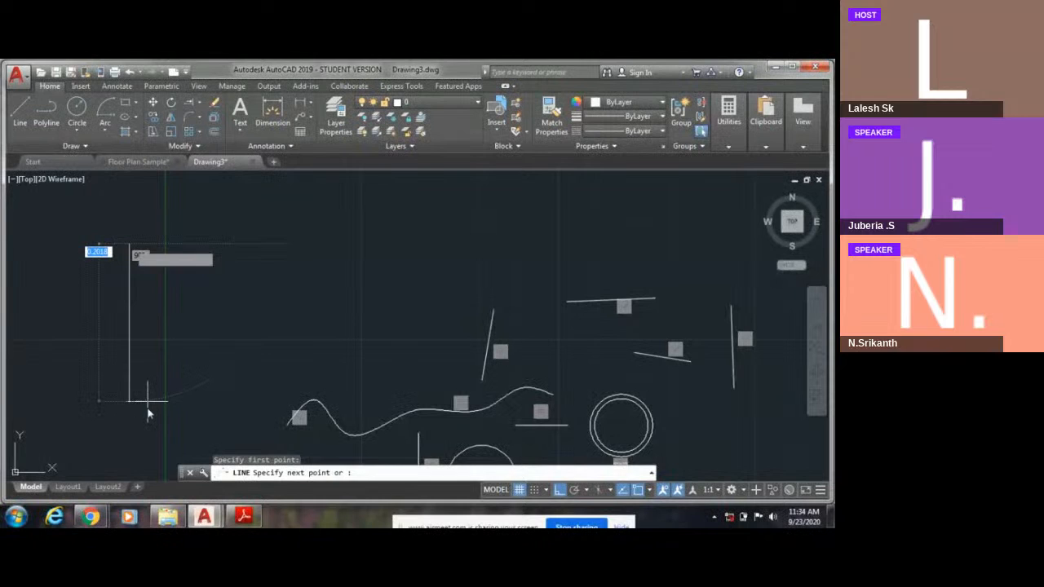
{"action": "key", "text": "Escape"}
Step: With Ortho off, draw a slanted line about 0.97 long and a short connected line descending from its upper end, left of the vertical line
{"action": "left_click", "coordinate": [20, 128]}
{"action": "middle_click_drag", "start_coordinate": [103, 299], "coordinate": [123, 289]}
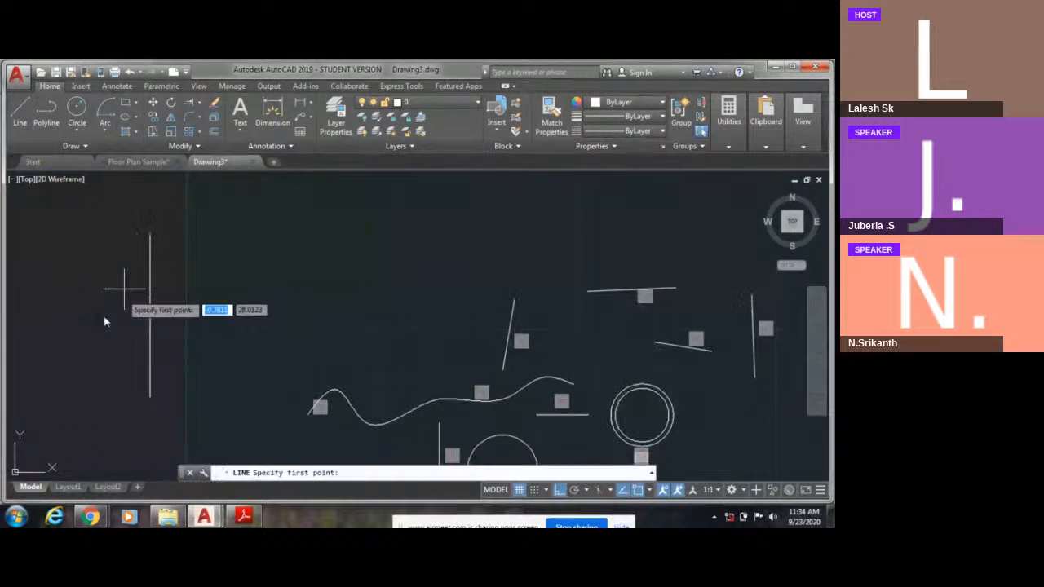
{"action": "left_click", "coordinate": [66, 334]}
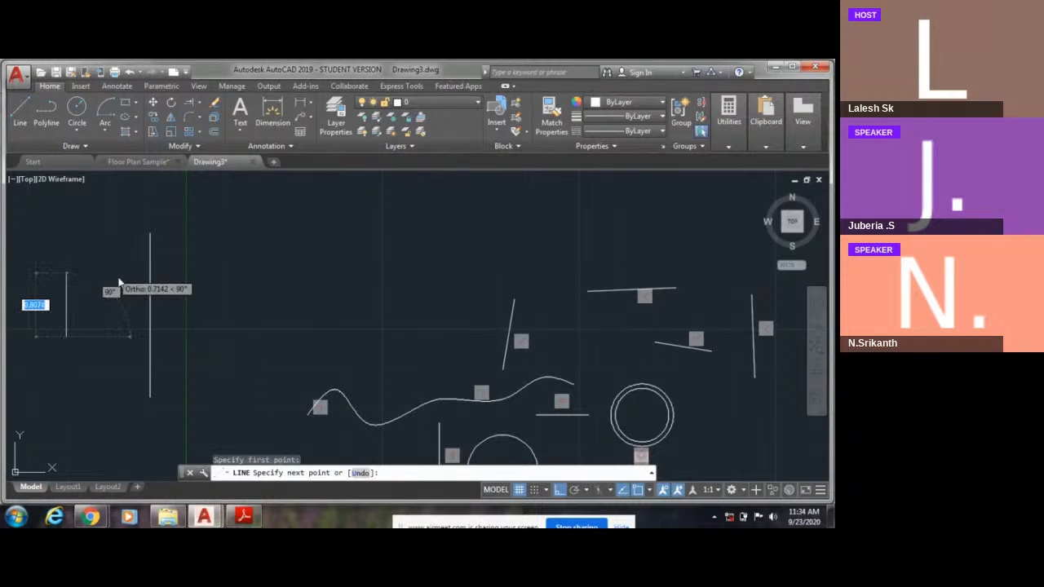
{"action": "key", "text": "F8"}
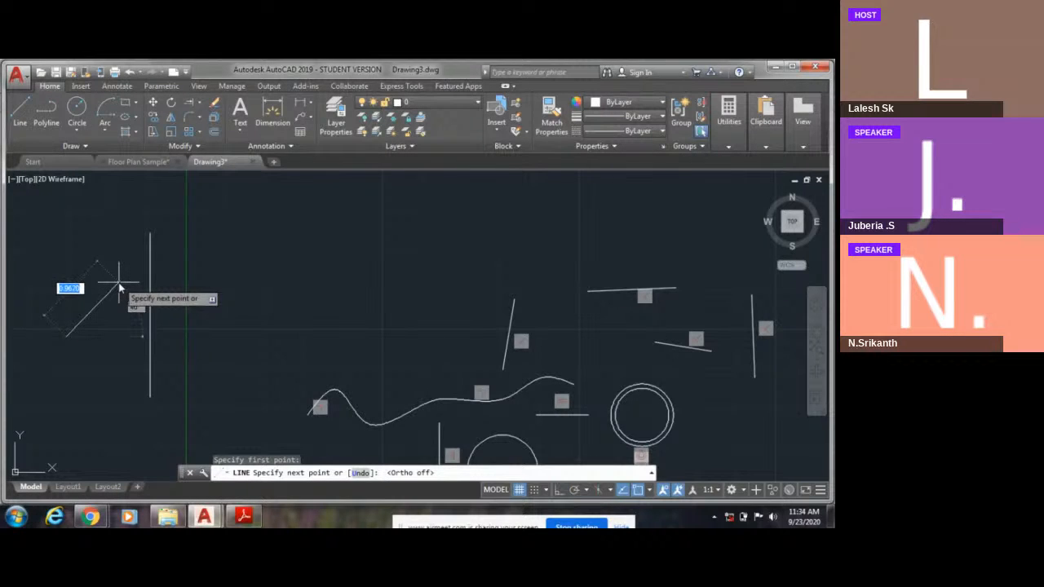
{"action": "left_click", "coordinate": [118, 285]}
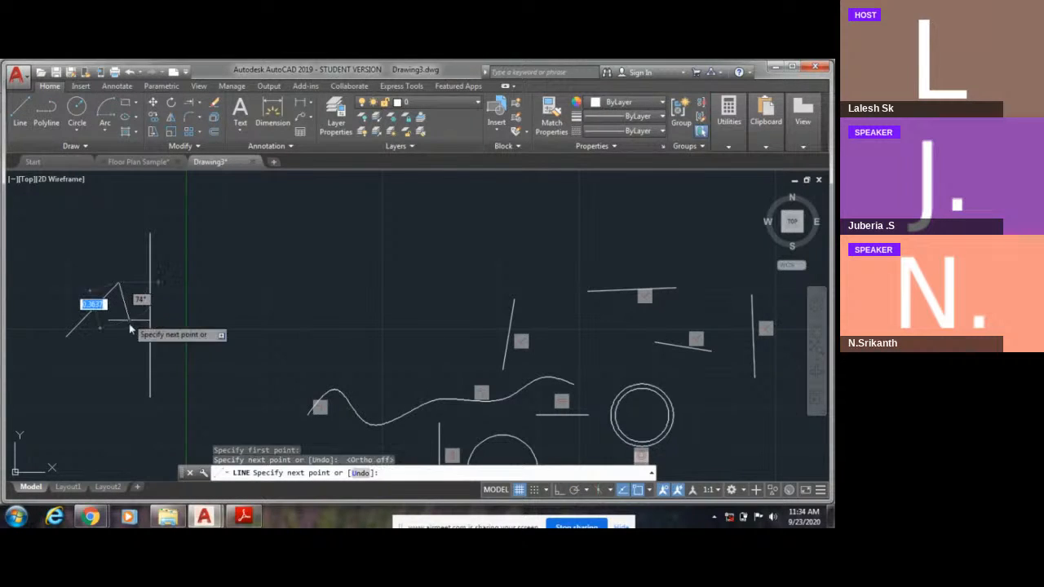
{"action": "left_click", "coordinate": [129, 331]}
{"action": "right_click", "coordinate": [129, 332]}
{"action": "key", "text": "Escape"}
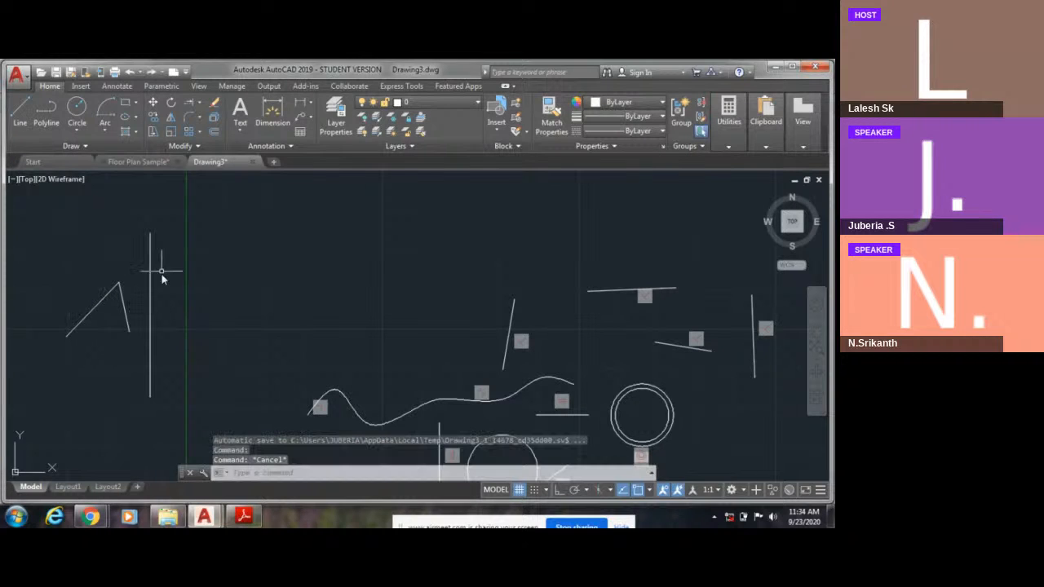
{"action": "middle_click_drag", "start_coordinate": [197, 304], "coordinate": [238, 288]}
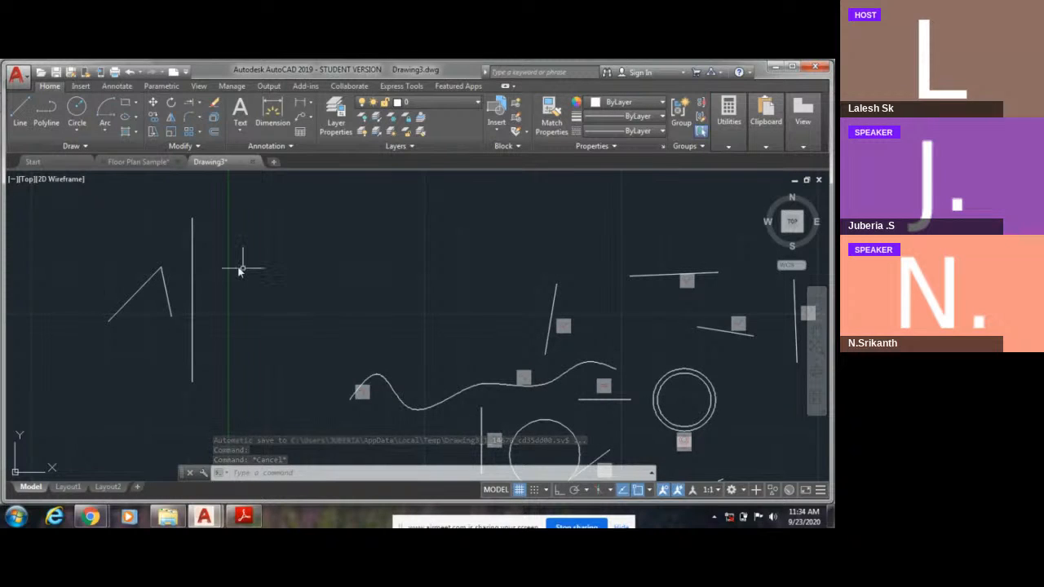
{"action": "left_click", "coordinate": [178, 318]}
{"action": "left_click", "coordinate": [106, 353]}
{"action": "left_click", "coordinate": [152, 89]}
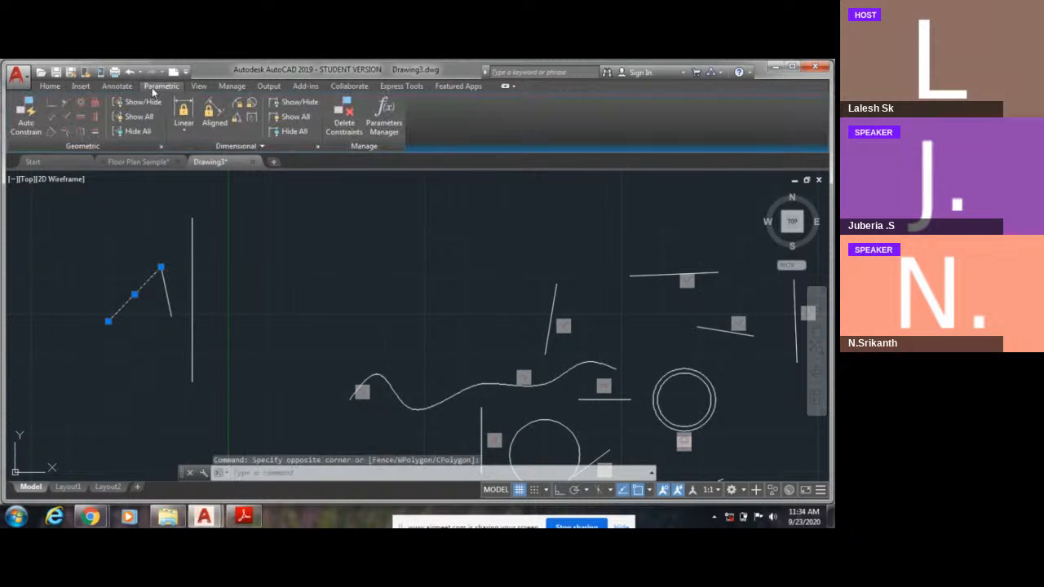
{"action": "left_click", "coordinate": [106, 220]}
{"action": "key", "text": "Escape"}
{"action": "left_click", "coordinate": [101, 251]}
{"action": "key", "text": "Escape"}
{"action": "key", "text": "Escape"}
{"action": "left_click", "coordinate": [116, 269]}
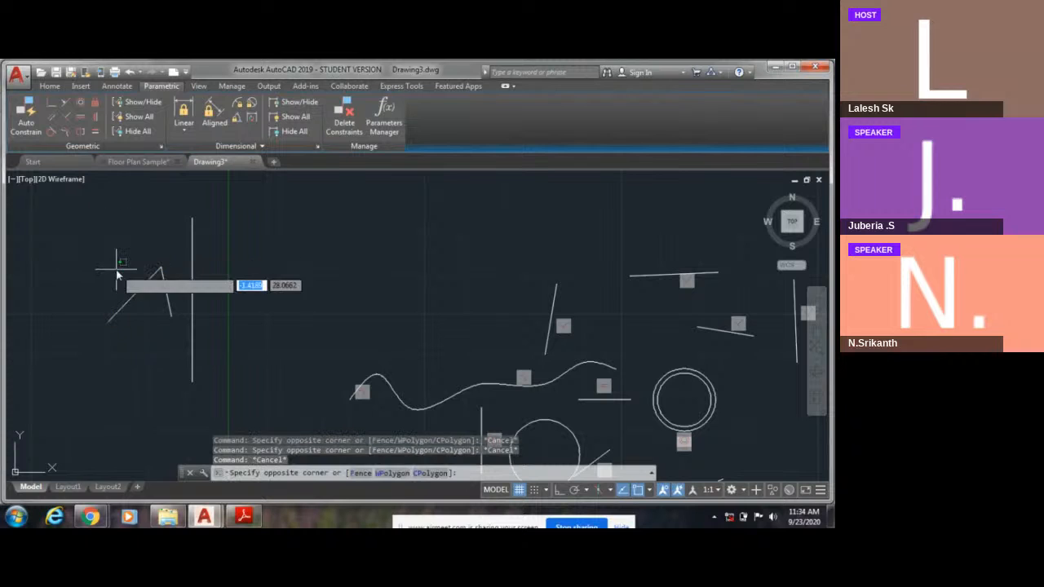
{"action": "left_click", "coordinate": [82, 199]}
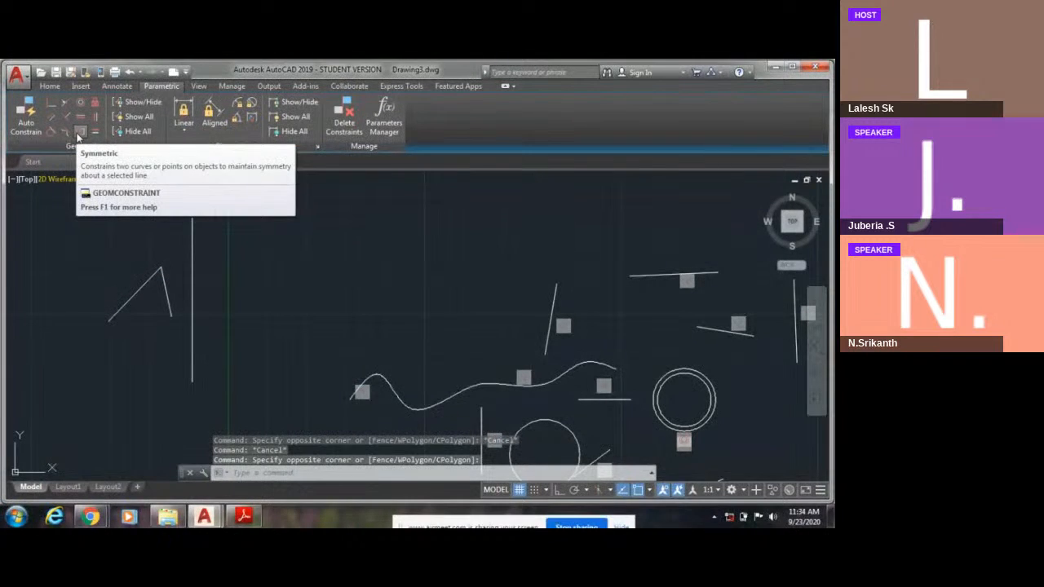
Step: Try a Symmetric constraint between the short steep line and the vertical line, using the vertical line as the symmetry line
{"action": "left_click", "coordinate": [79, 132]}
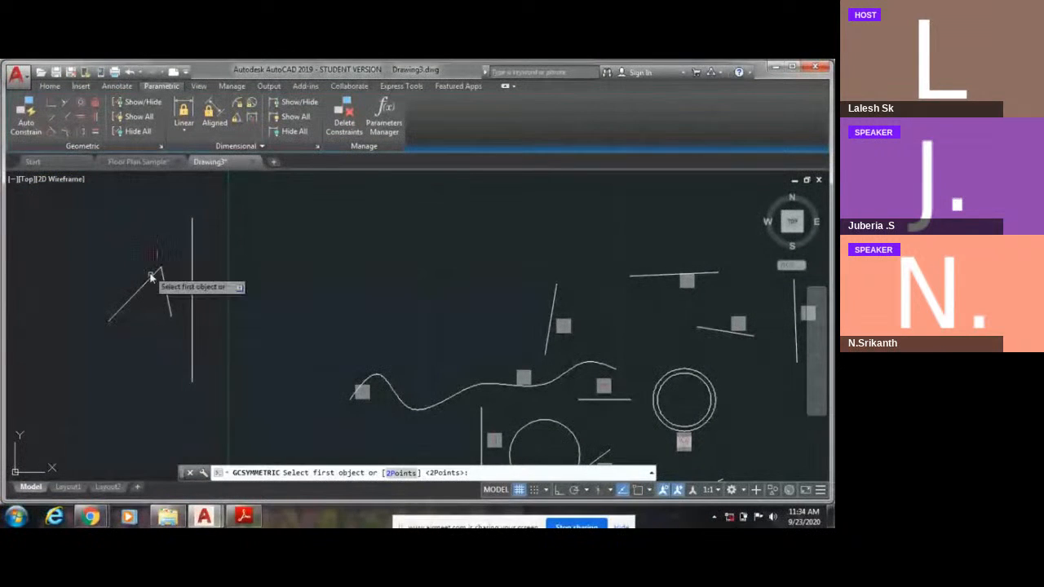
{"action": "left_click", "coordinate": [180, 327]}
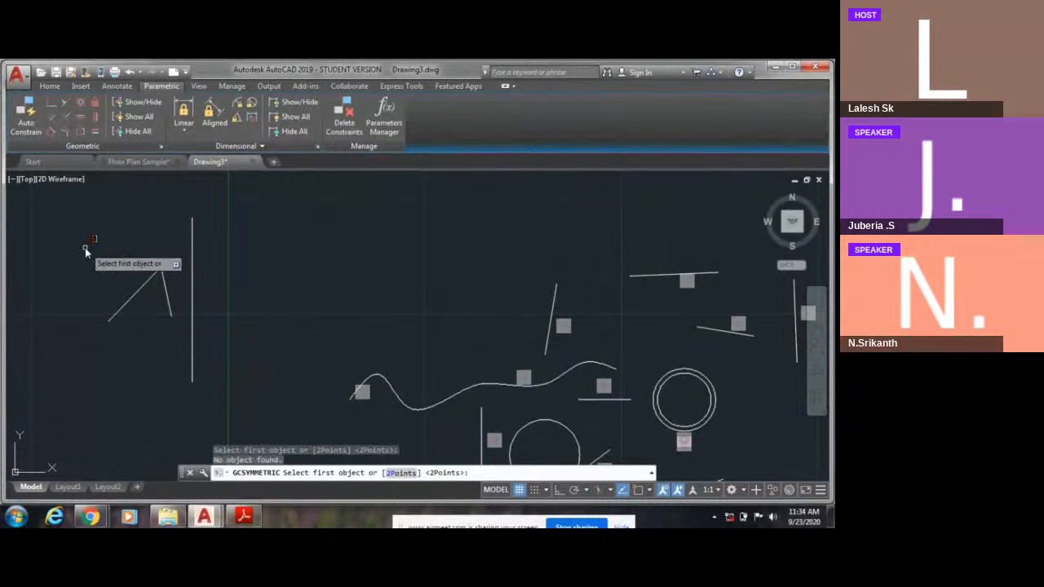
{"action": "left_click", "coordinate": [165, 287]}
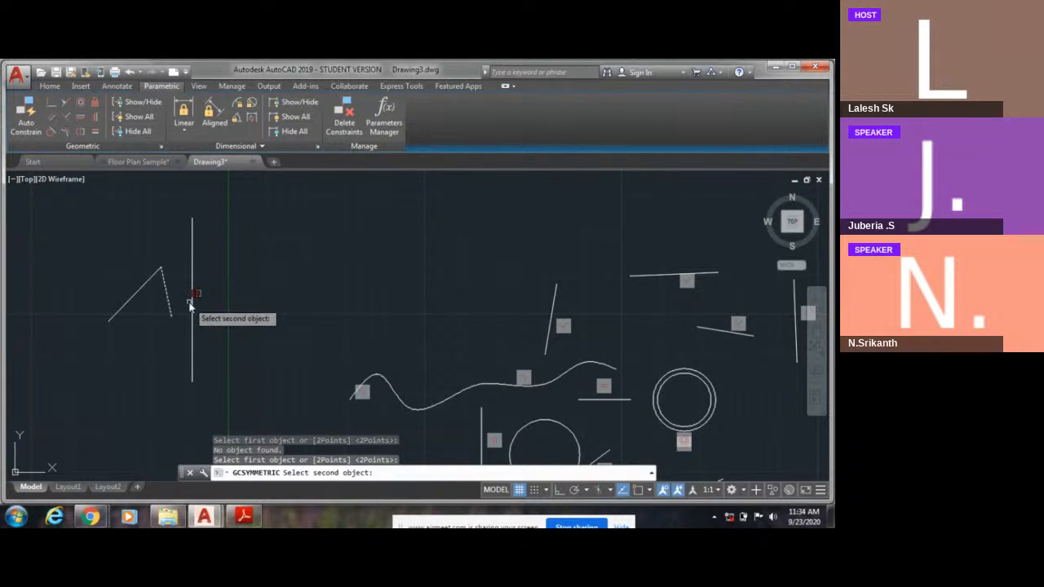
{"action": "left_click", "coordinate": [191, 298]}
{"action": "left_click", "coordinate": [192, 301]}
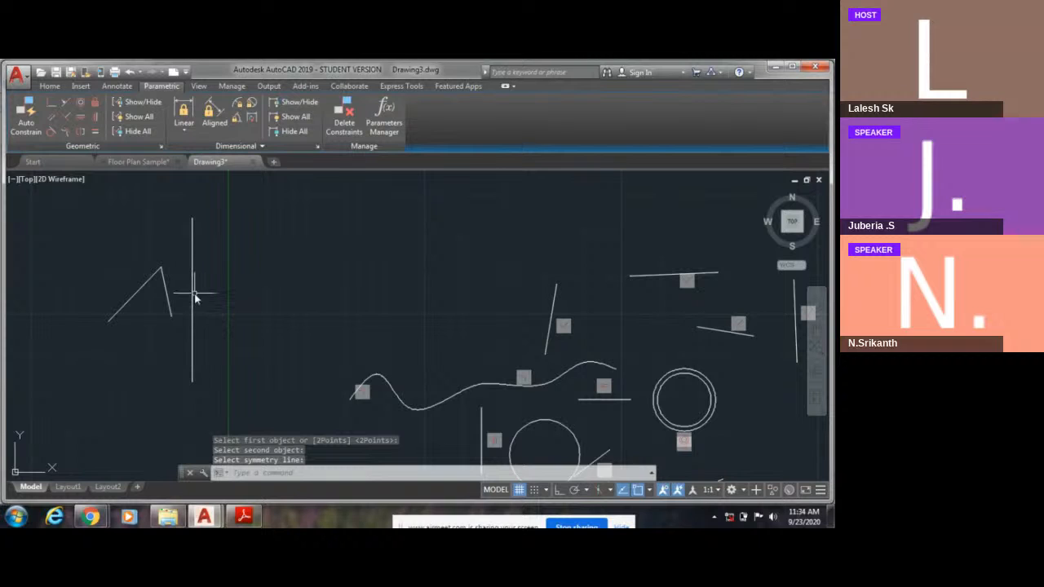
{"action": "key", "text": "ctrl+z"}
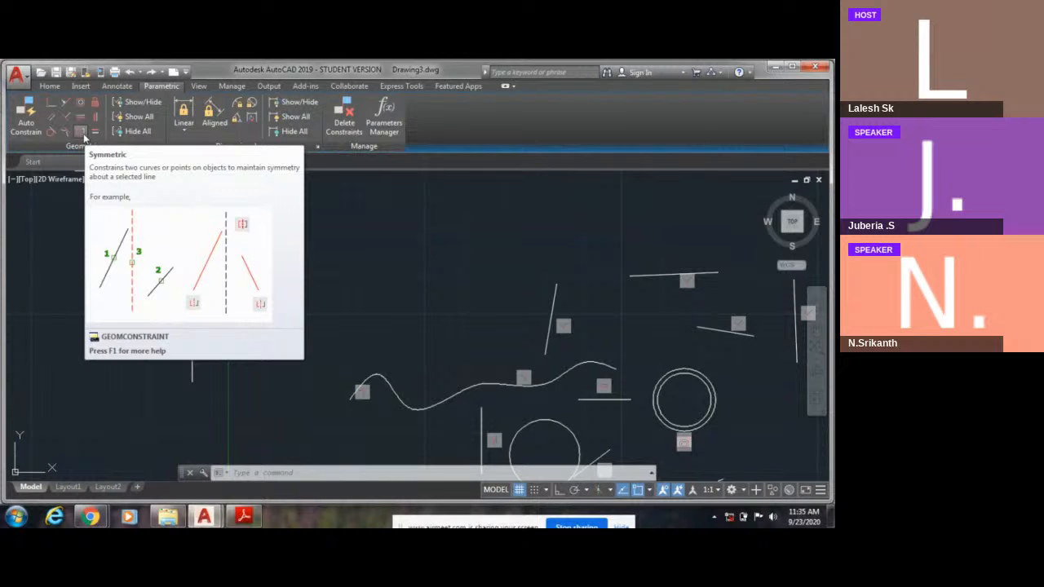
{"action": "key", "text": "Escape"}
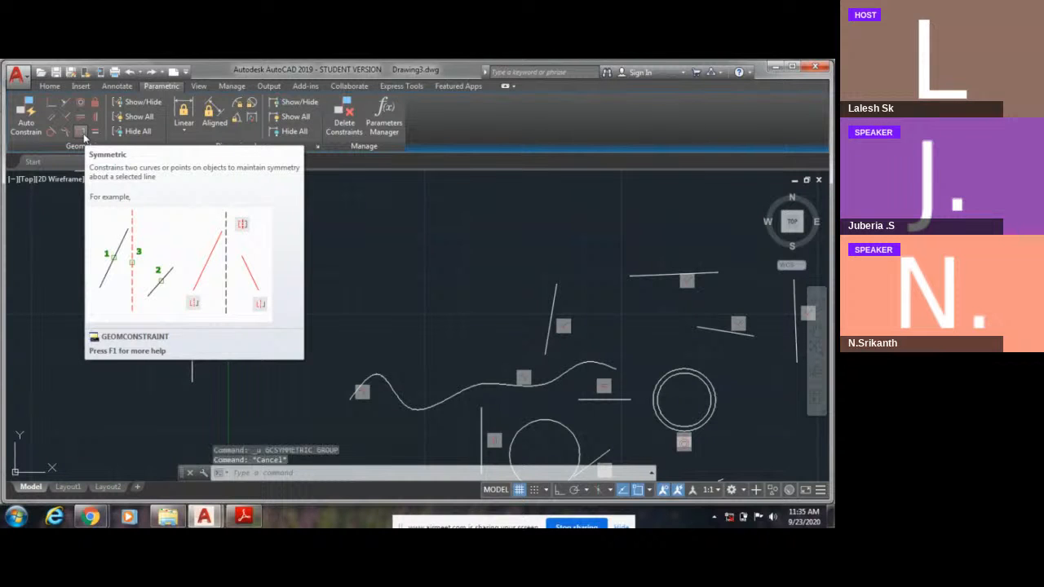
{"action": "key", "text": "Escape"}
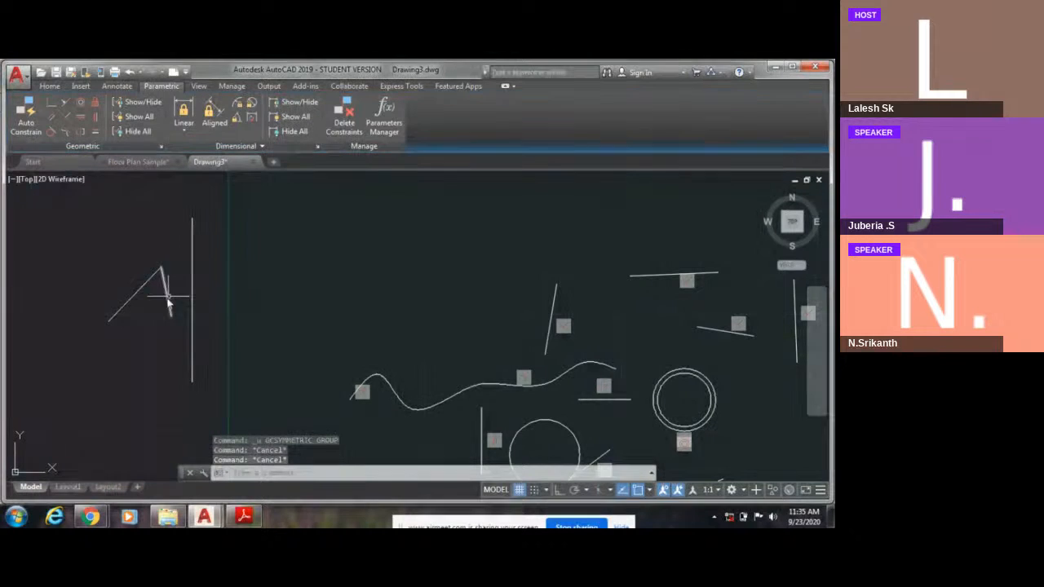
Step: Move the short steep line by its midpoint to the right side of the long vertical line
{"action": "left_click", "coordinate": [167, 302]}
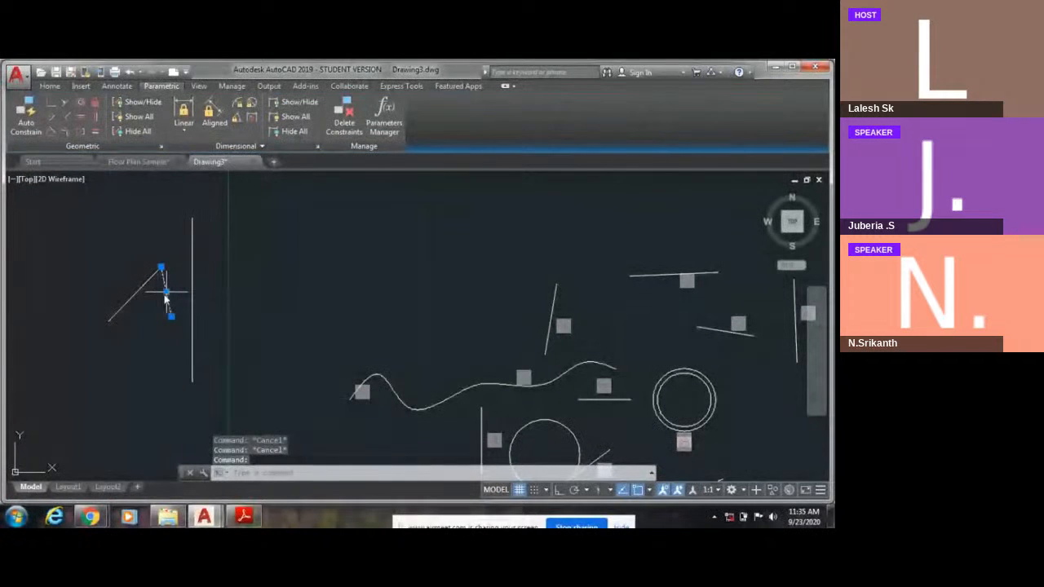
{"action": "left_click", "coordinate": [166, 294]}
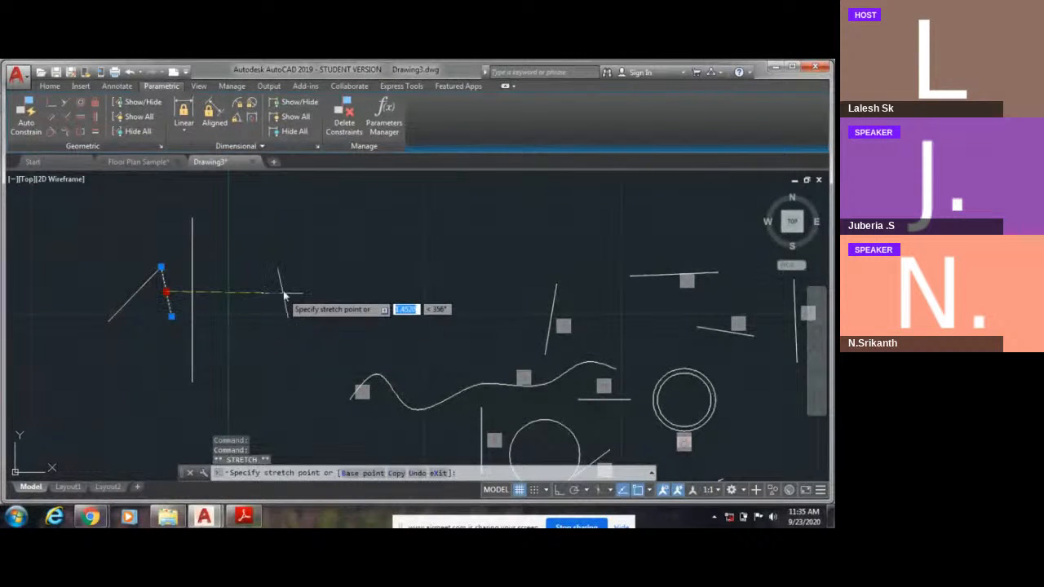
{"action": "left_click", "coordinate": [264, 292]}
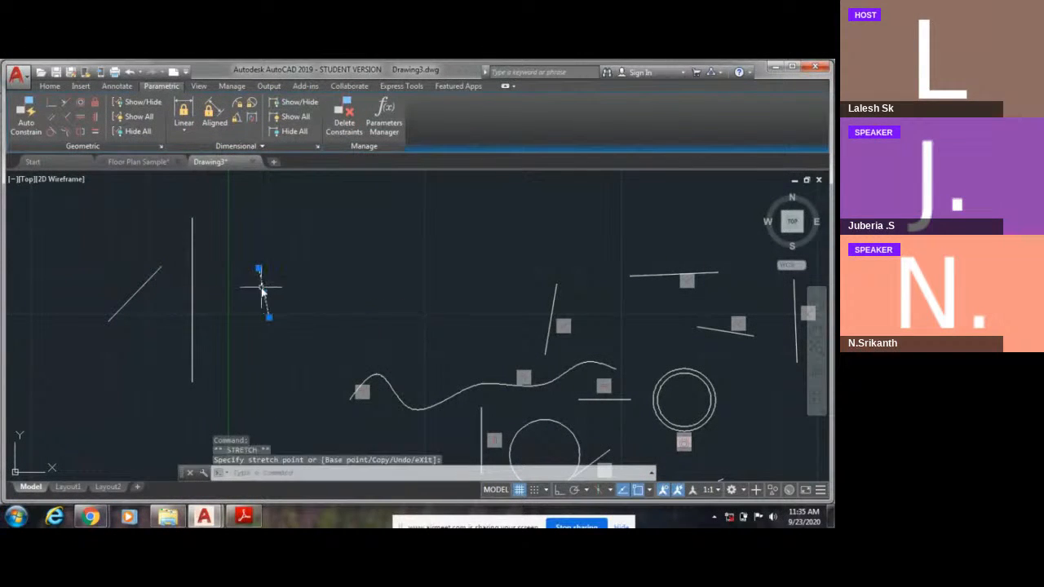
{"action": "key", "text": "Escape"}
Step: Delete the short steep line to the right of the long vertical line
{"action": "left_click", "coordinate": [269, 299]}
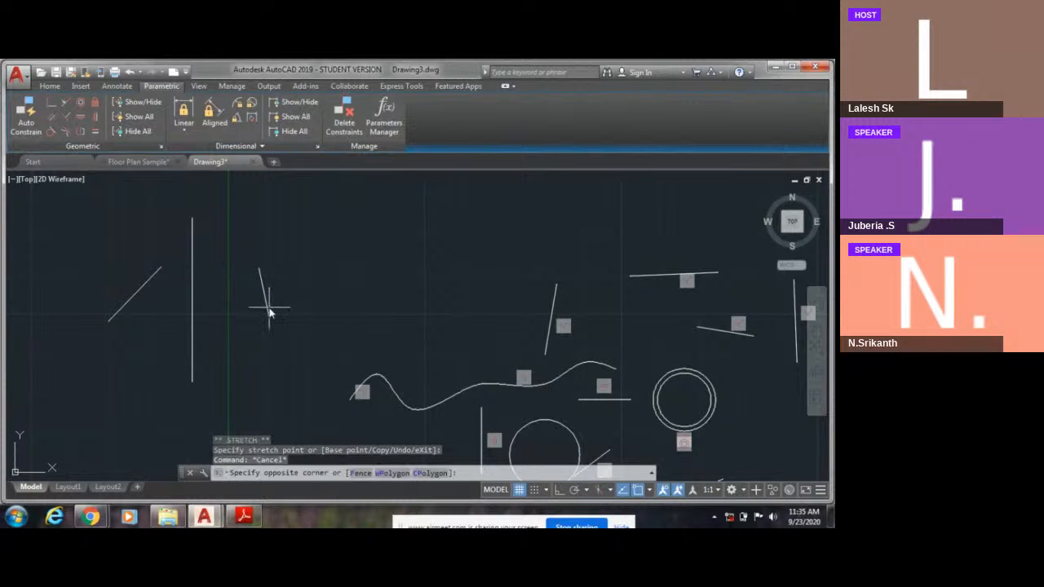
{"action": "left_click", "coordinate": [242, 282]}
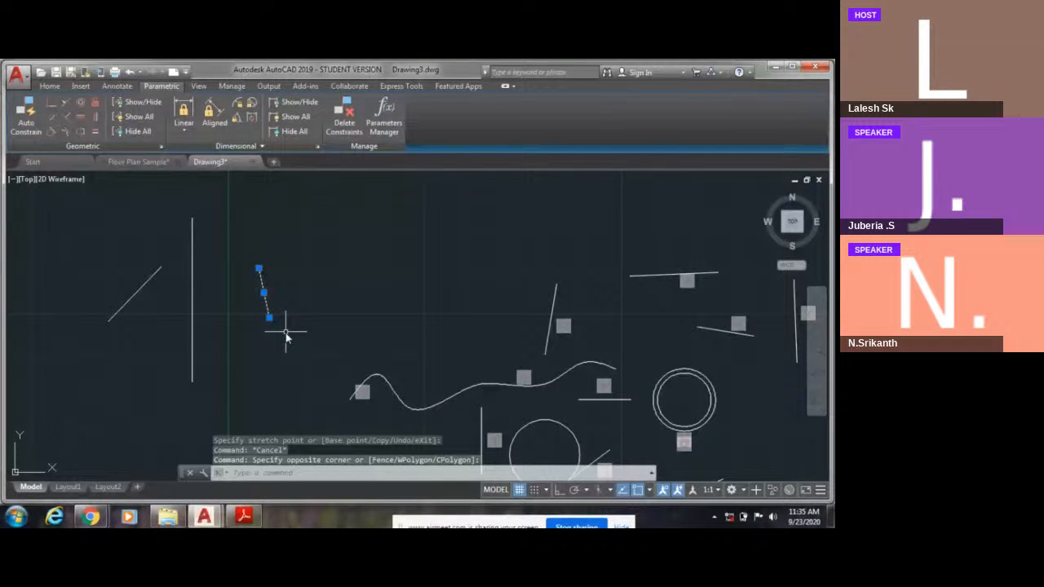
{"action": "key", "text": "Delete"}
Step: Draw a gently rising slanted line in the space just right of the long vertical line
{"action": "type", "text": "l"}
{"action": "key", "text": "Return"}
{"action": "left_click", "coordinate": [233, 295]}
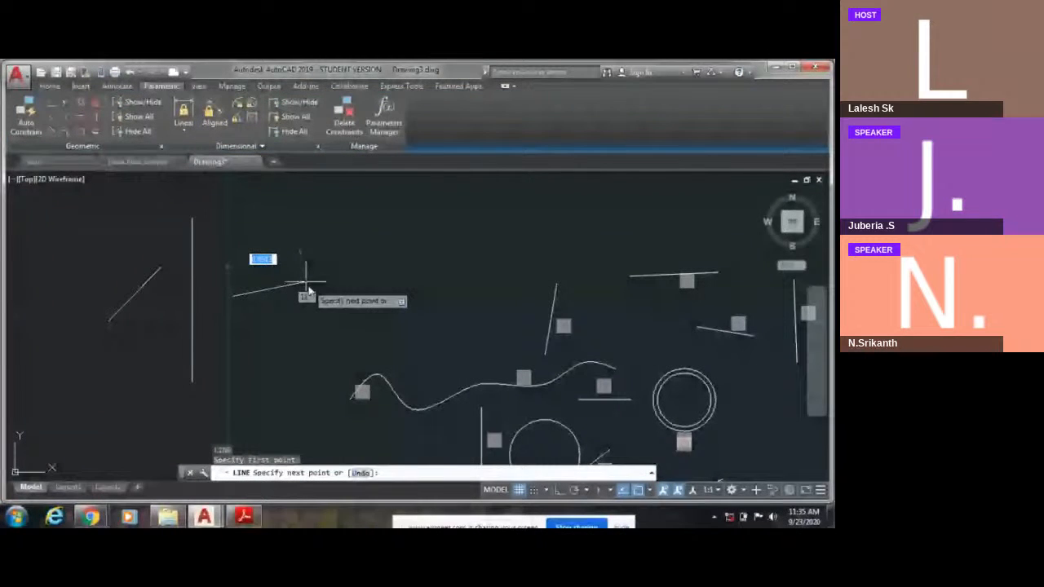
{"action": "left_click", "coordinate": [308, 286]}
{"action": "key", "text": "Escape"}
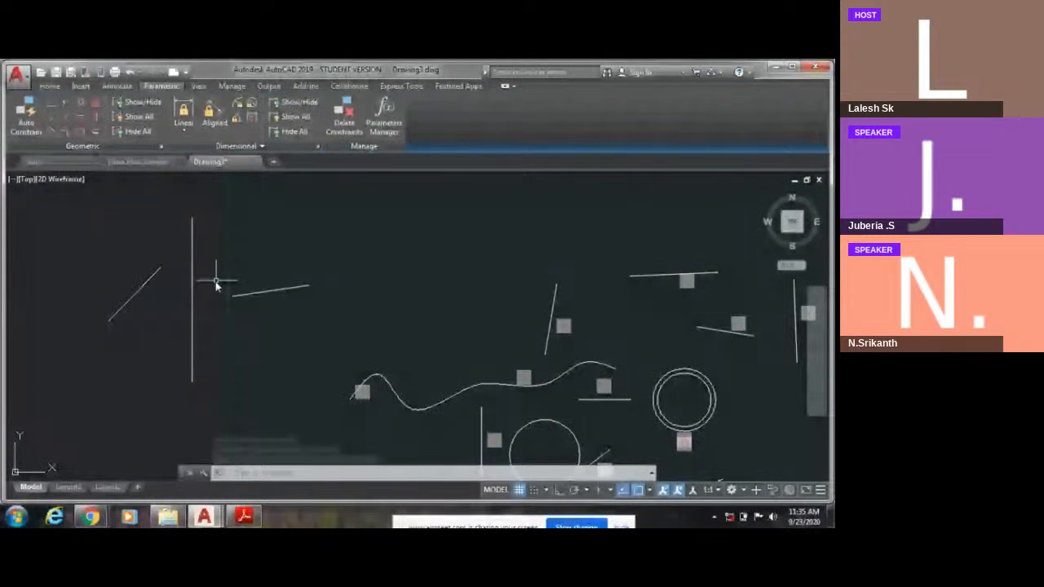
Step: Apply a Symmetric constraint between the slanted lines on either side of the vertical line, using the vertical line as the symmetry line
{"action": "left_click", "coordinate": [81, 132]}
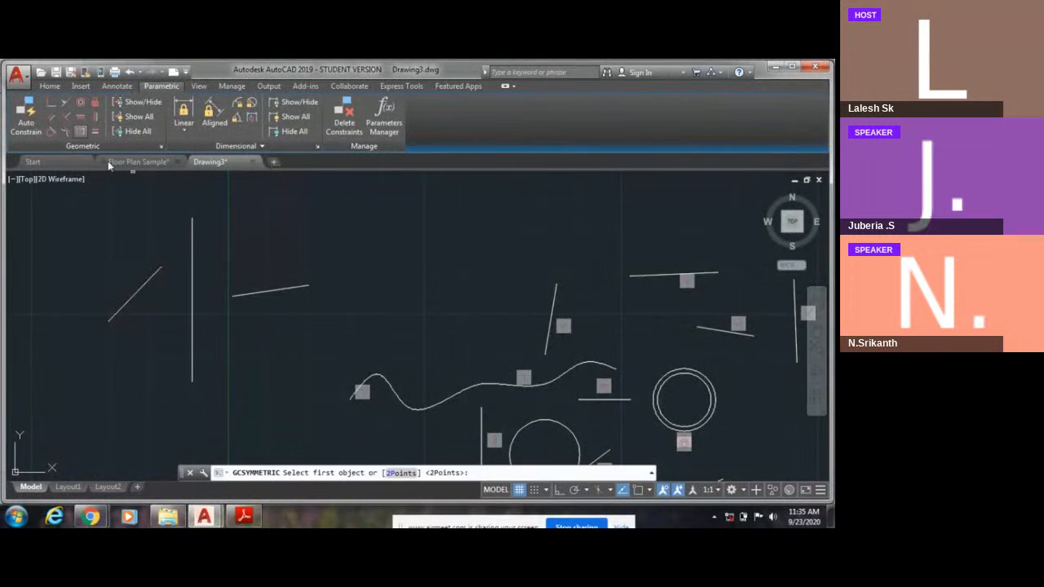
{"action": "left_click", "coordinate": [145, 286]}
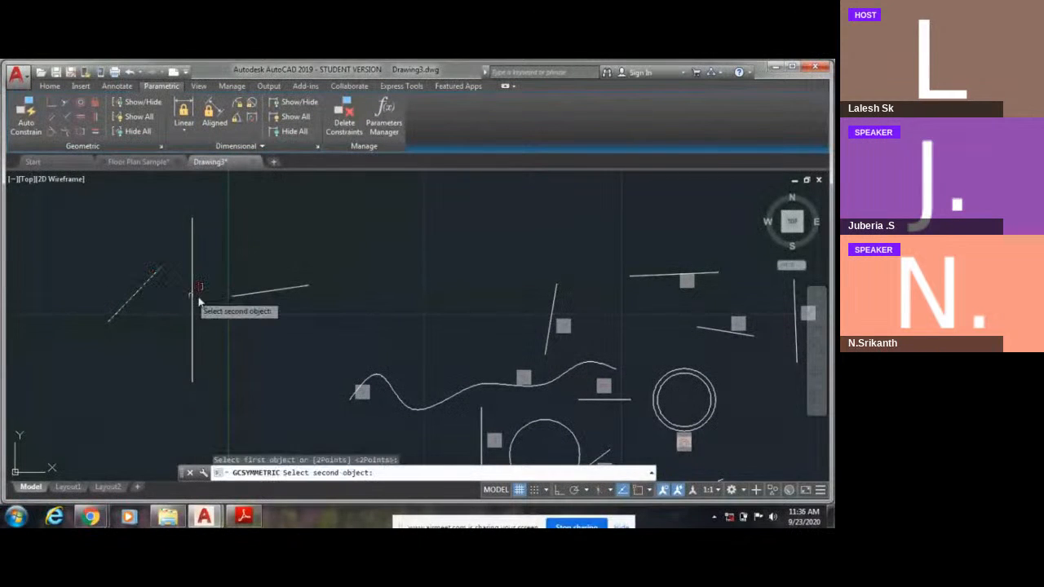
{"action": "left_click", "coordinate": [263, 291]}
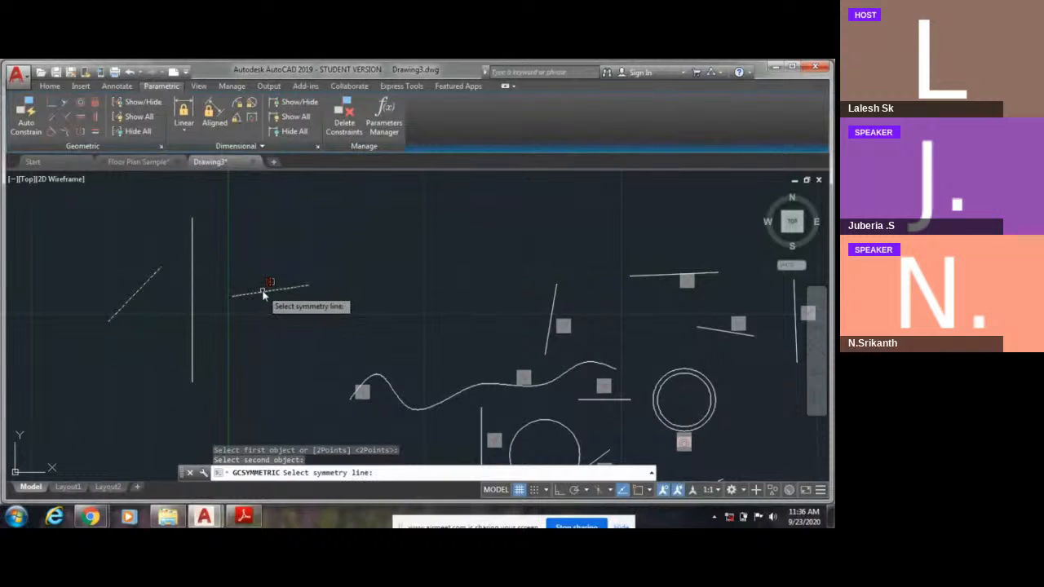
{"action": "left_click", "coordinate": [193, 285]}
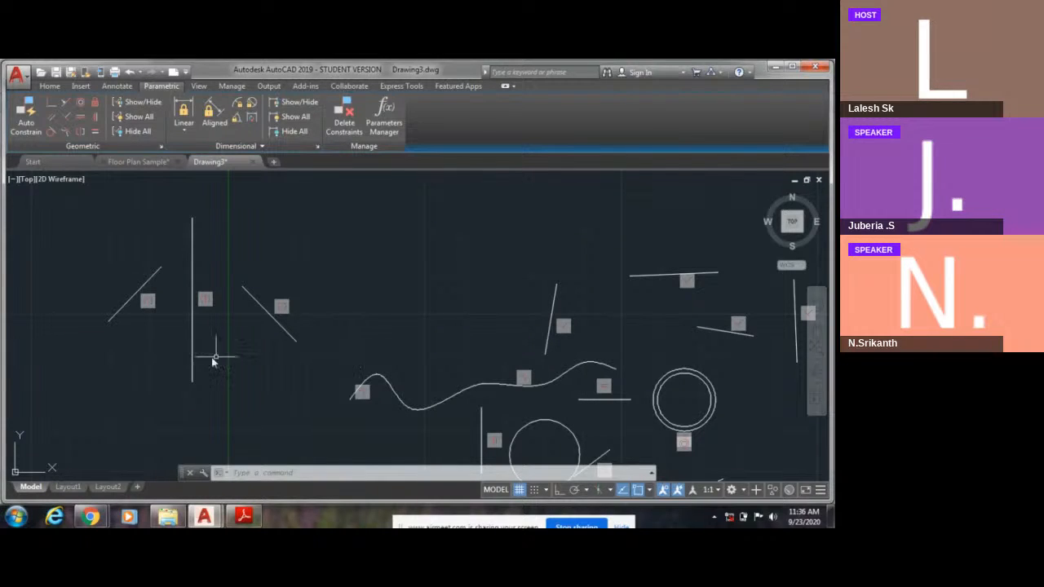
{"action": "middle_click_drag", "start_coordinate": [192, 335], "coordinate": [170, 379]}
{"action": "key", "text": "Escape"}
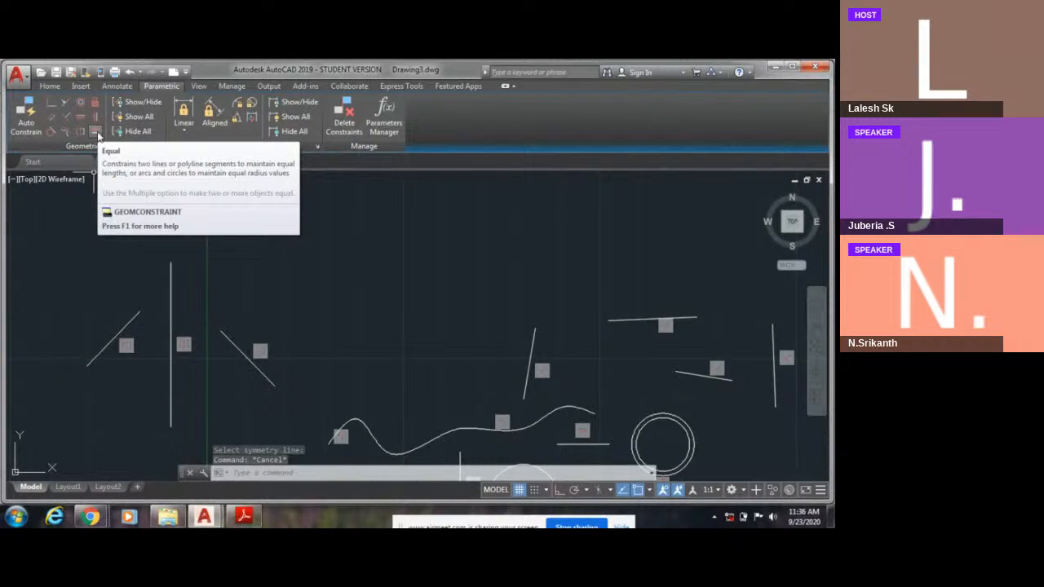
Step: With Ortho on, draw a horizontal line 1 unit long in the empty area above the existing shapes
{"action": "middle_click_drag", "start_coordinate": [252, 354], "coordinate": [256, 365]}
{"action": "left_click", "coordinate": [50, 85]}
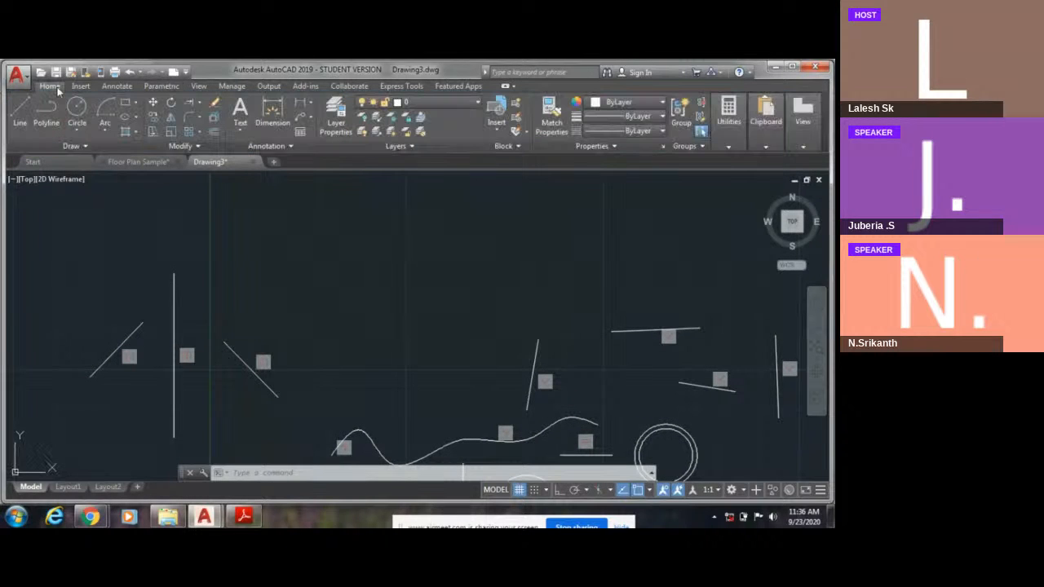
{"action": "left_click", "coordinate": [17, 124]}
{"action": "middle_click_drag", "start_coordinate": [190, 282], "coordinate": [122, 364]}
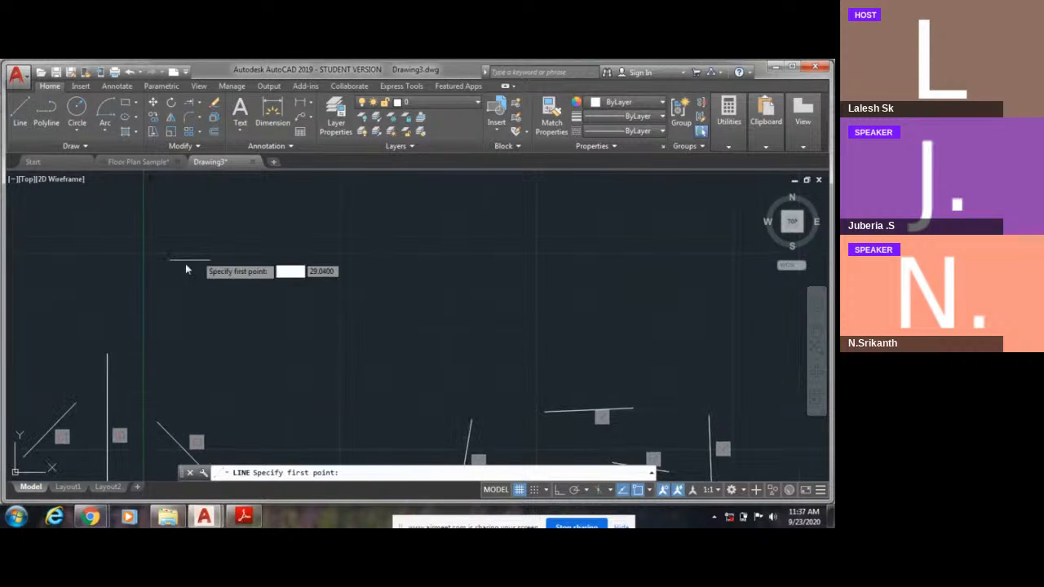
{"action": "left_click", "coordinate": [213, 245]}
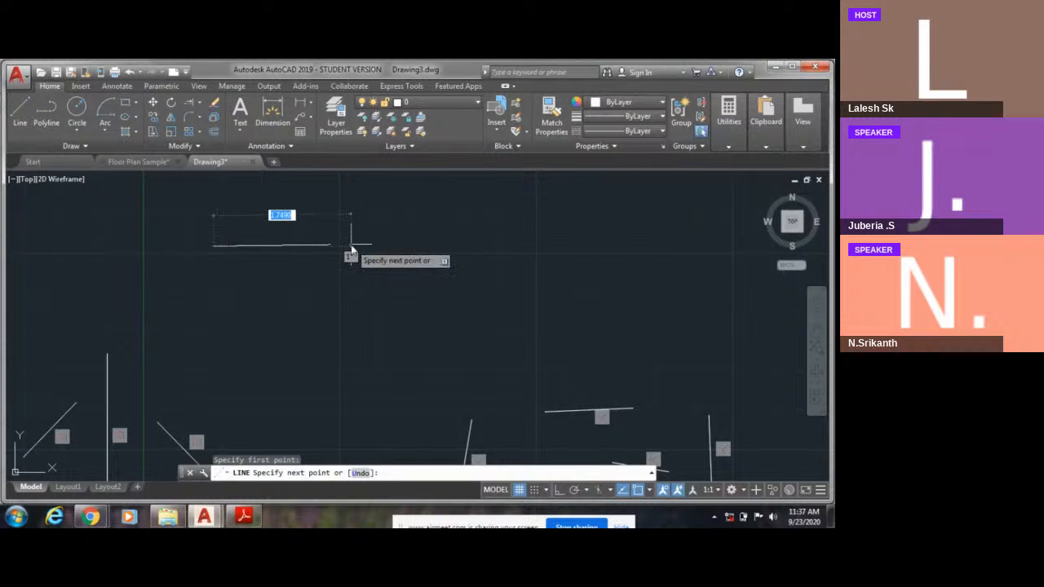
{"action": "key", "text": "F8"}
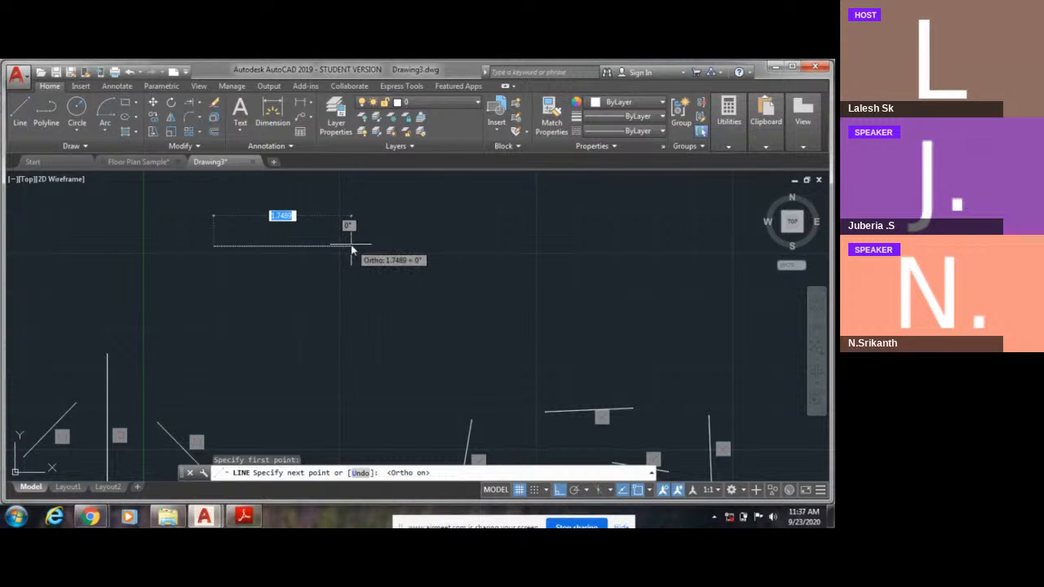
{"action": "key", "text": "F8"}
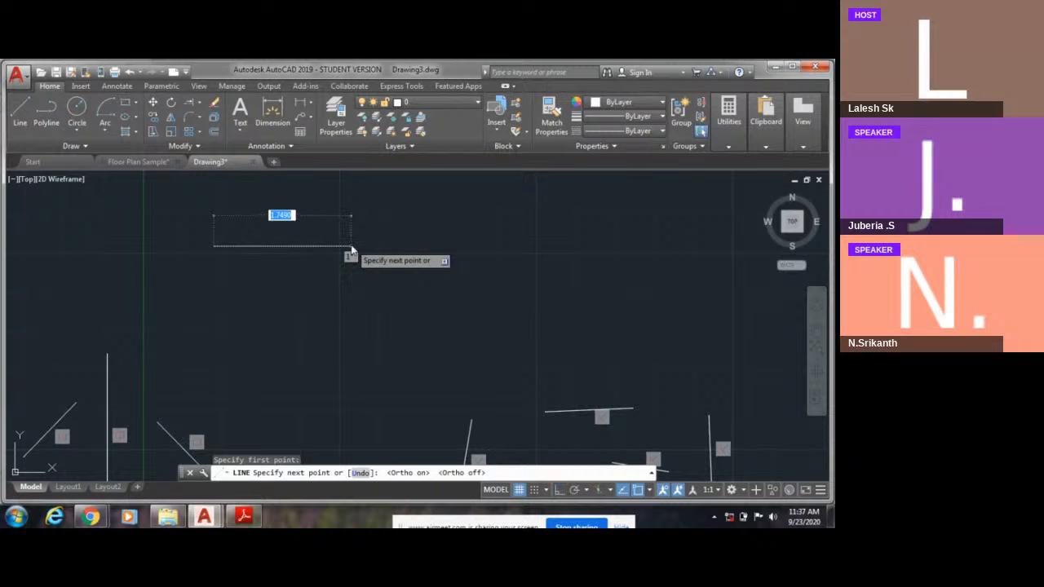
{"action": "key", "text": "F8"}
{"action": "type", "text": "1"}
{"action": "key", "text": "Return"}
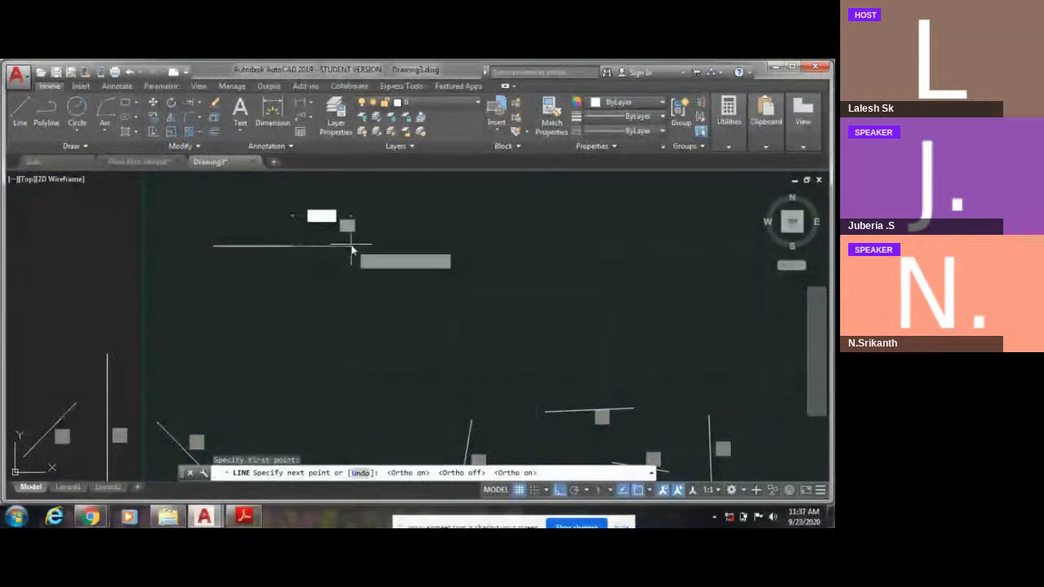
{"action": "key", "text": "Escape"}
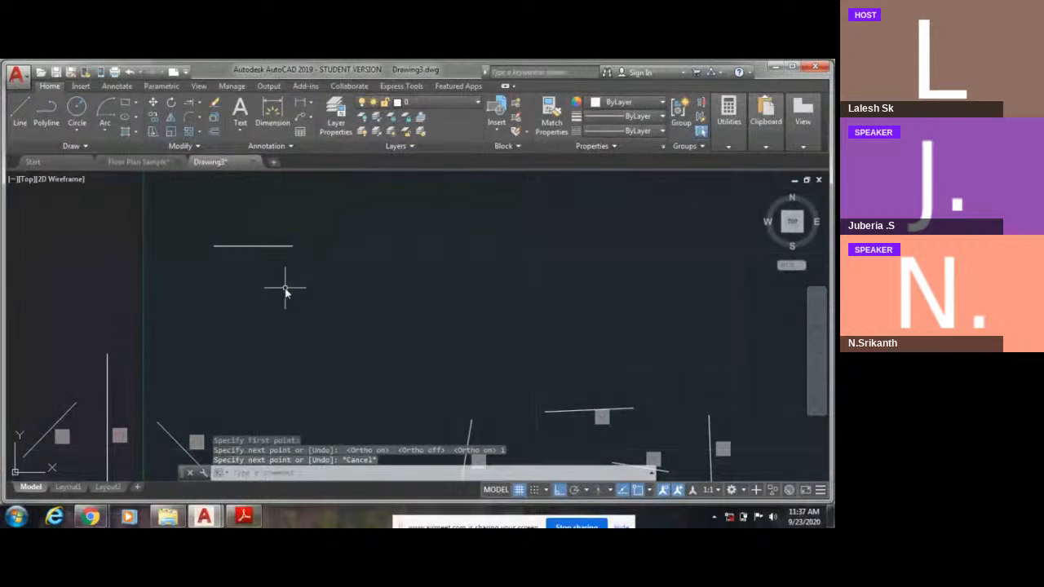
Step: Draw a second, longer horizontal line below the 1-unit line, offset to the right
{"action": "key", "text": "Return"}
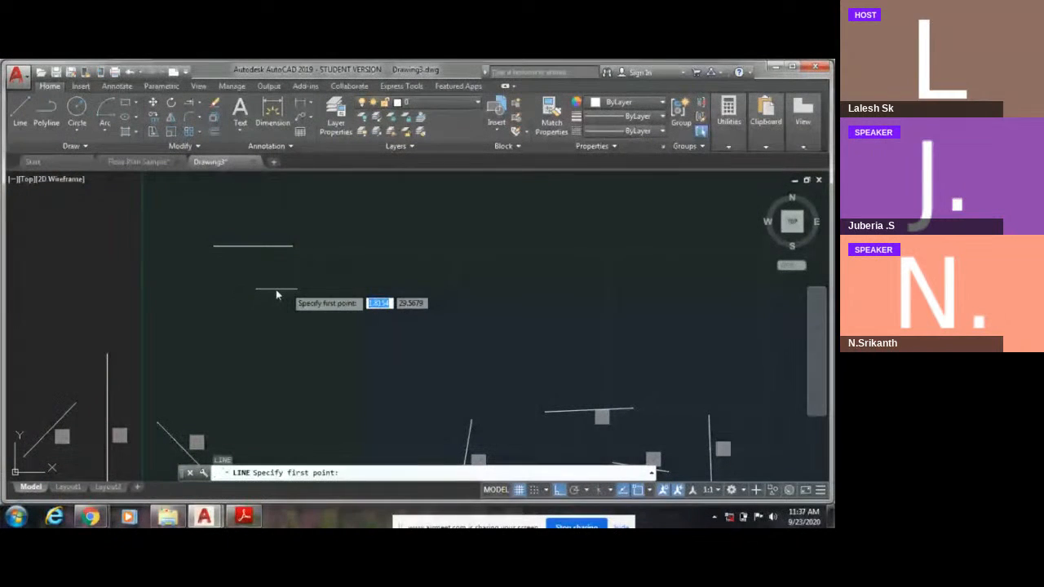
{"action": "left_click", "coordinate": [261, 287]}
{"action": "left_click", "coordinate": [378, 298]}
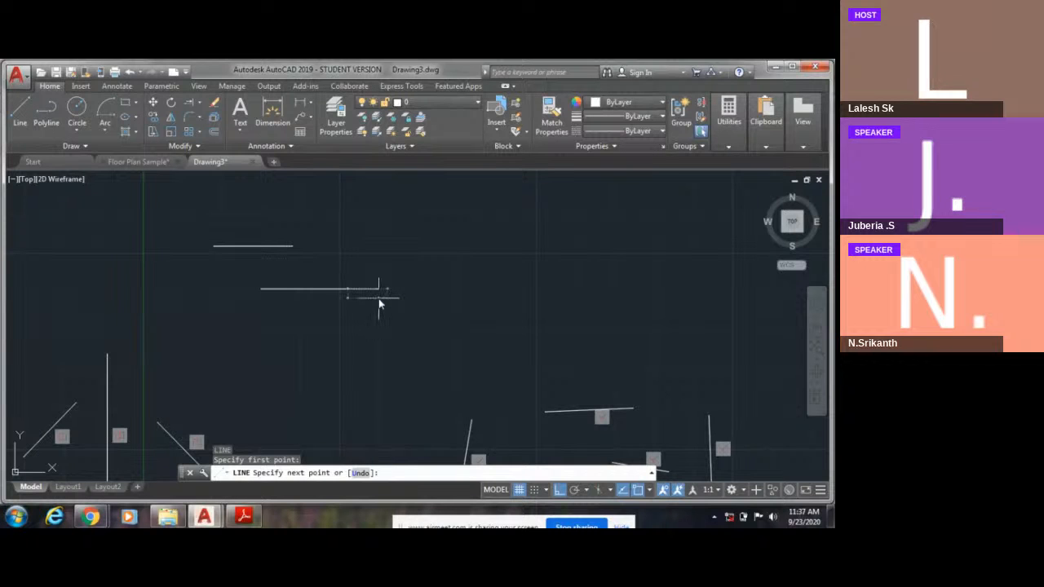
{"action": "key", "text": "Escape"}
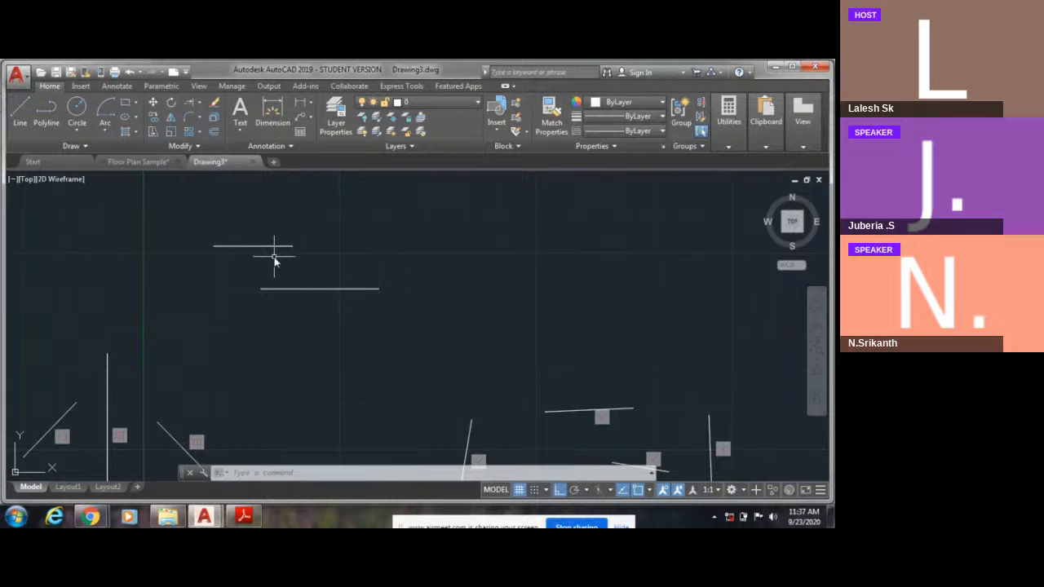
Step: Apply an Equal constraint to the two horizontal lines, picking the upper 1-unit line first and the lower line second
{"action": "left_click", "coordinate": [160, 86]}
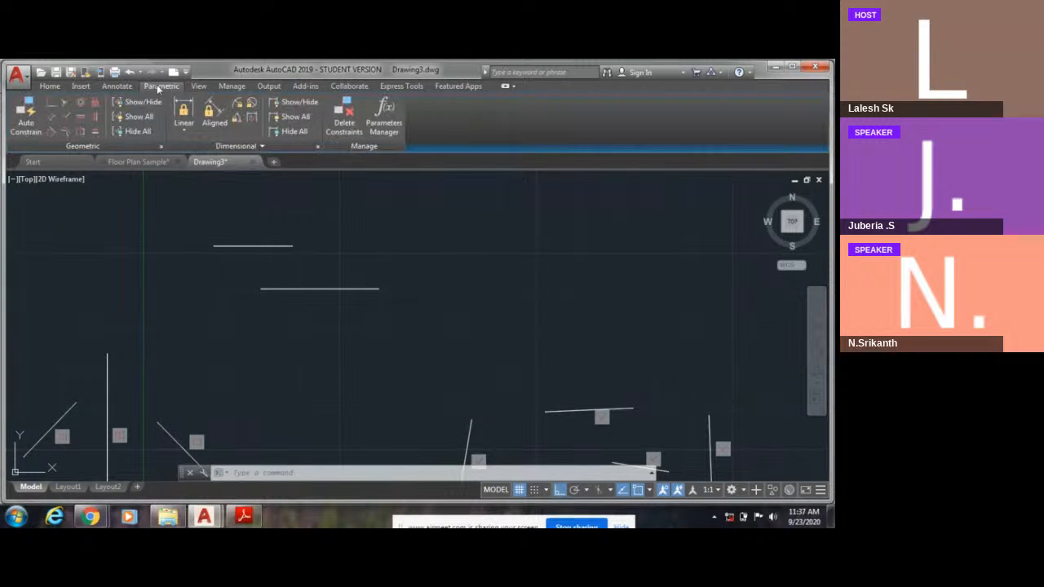
{"action": "left_click", "coordinate": [93, 131]}
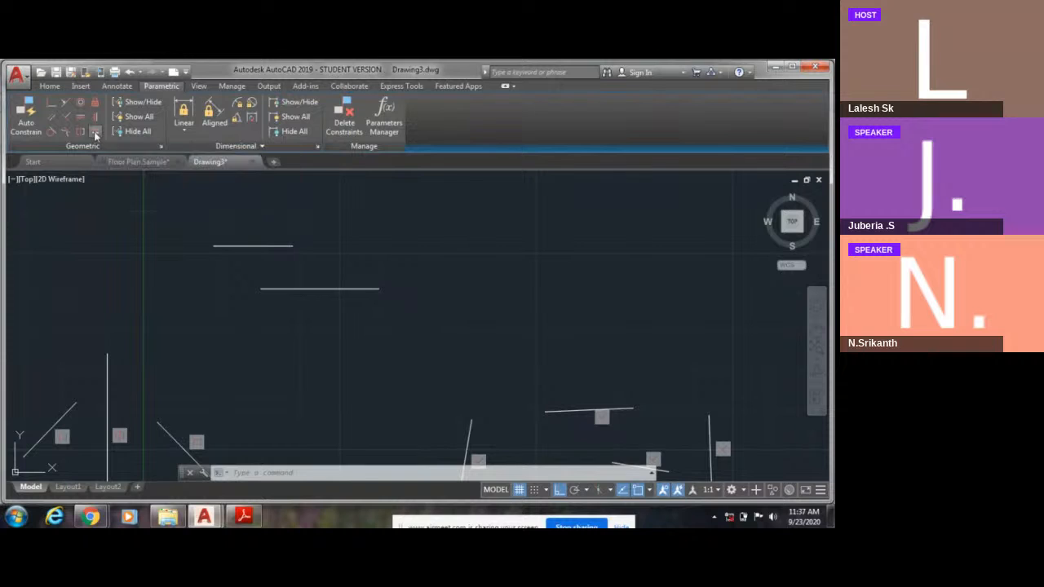
{"action": "left_click", "coordinate": [275, 247]}
{"action": "left_click", "coordinate": [297, 289]}
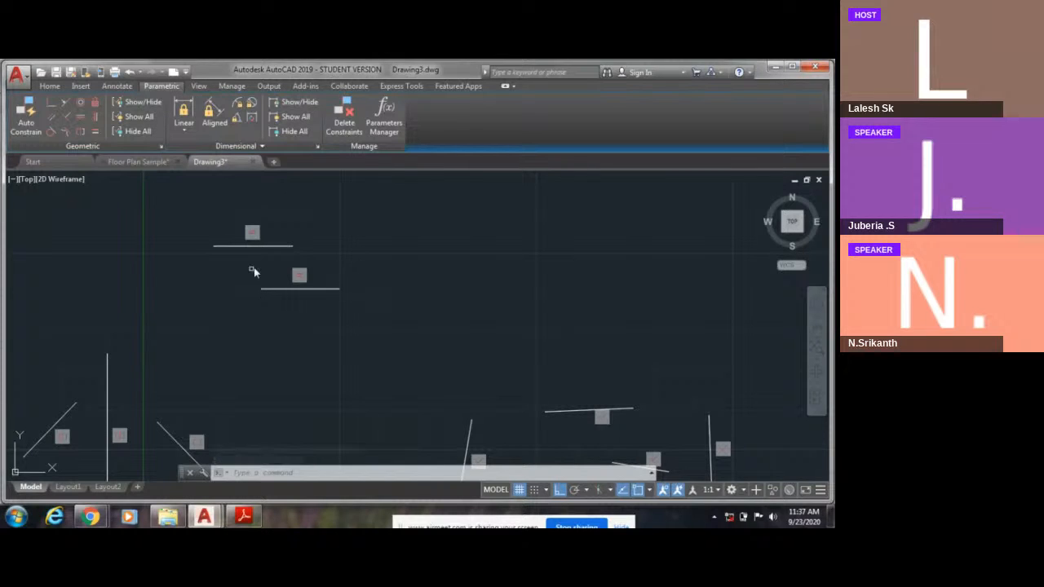
Step: Measure the upper horizontal line's length between its two endpoints
{"action": "left_click", "coordinate": [47, 87]}
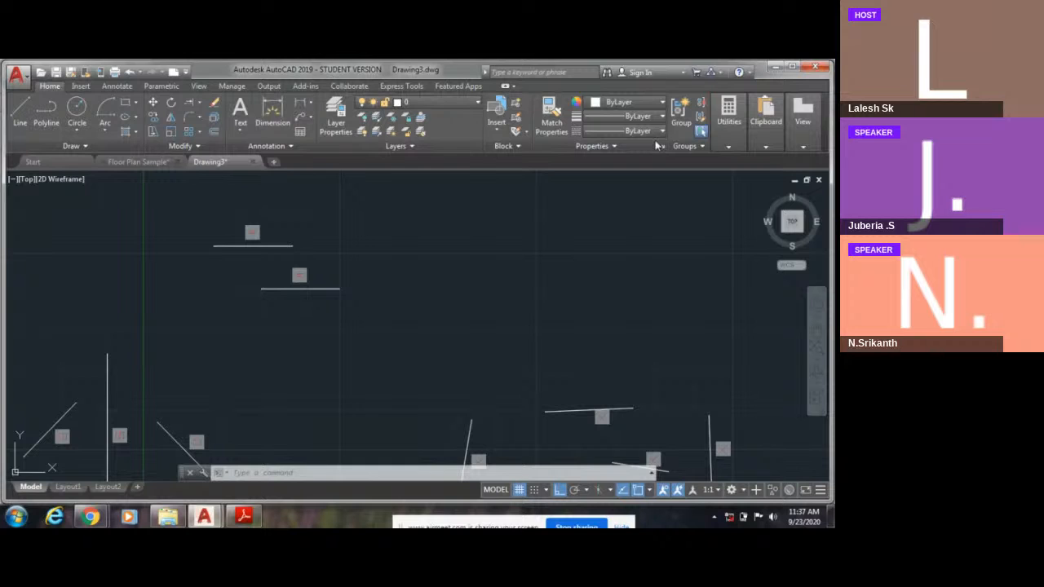
{"action": "left_click", "coordinate": [727, 146]}
{"action": "left_click", "coordinate": [731, 170]}
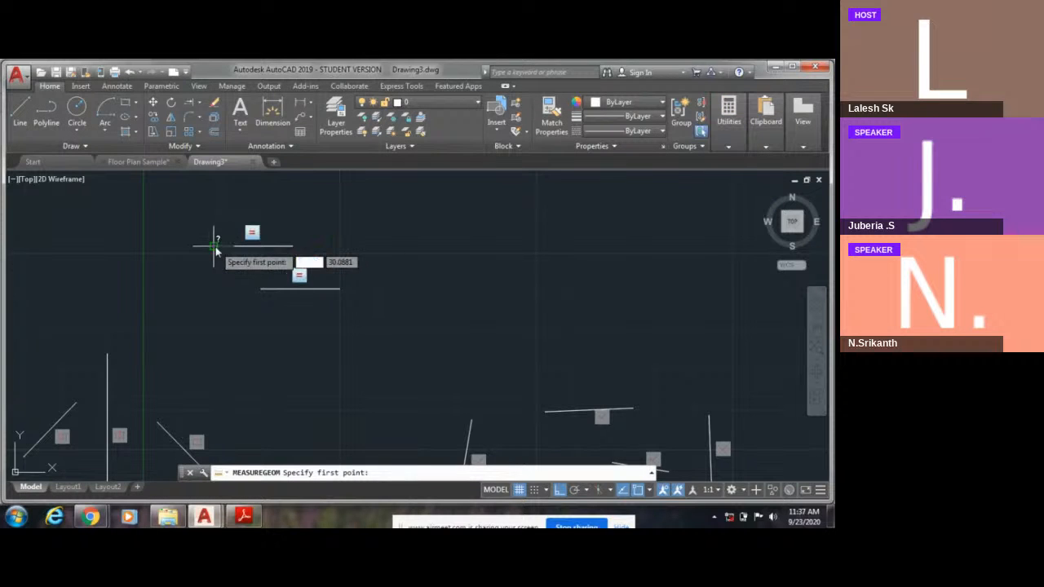
{"action": "left_click", "coordinate": [215, 244]}
{"action": "left_click", "coordinate": [292, 245]}
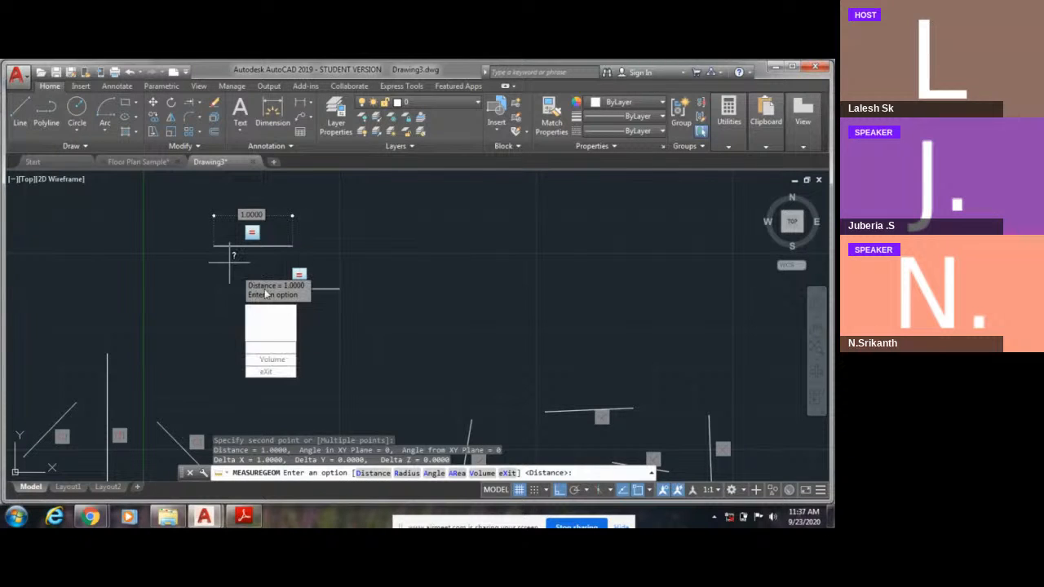
{"action": "key", "text": "Escape"}
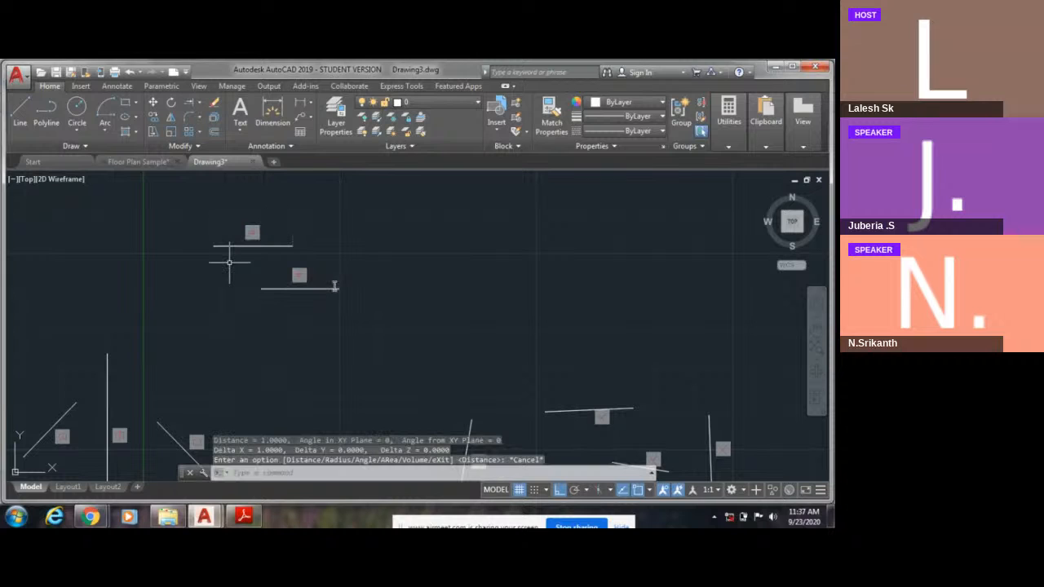
Step: Measure the distance between the lower horizontal line's two endpoints
{"action": "key", "text": "Return"}
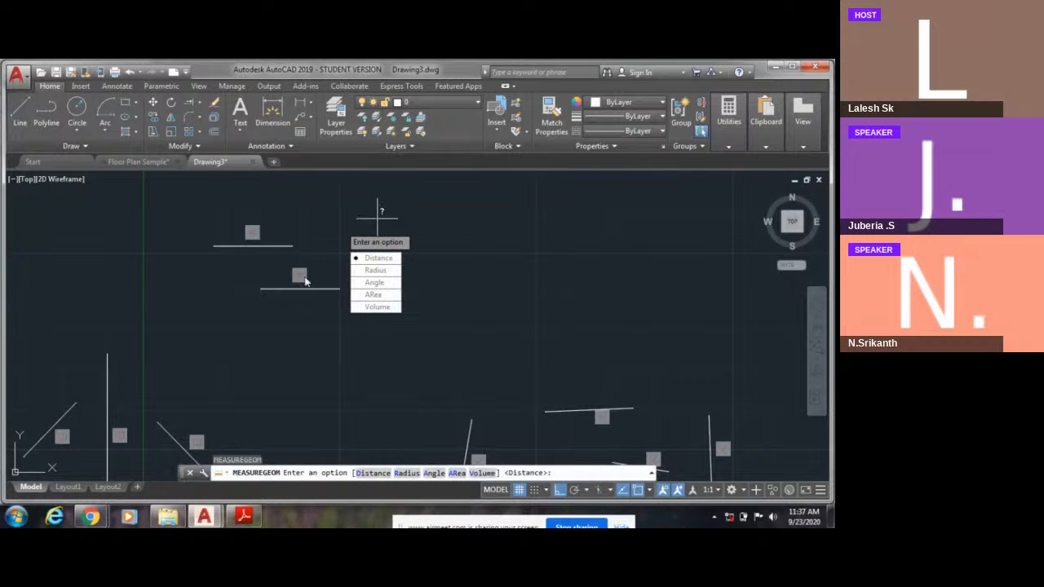
{"action": "key", "text": "Down"}
{"action": "key", "text": "Return"}
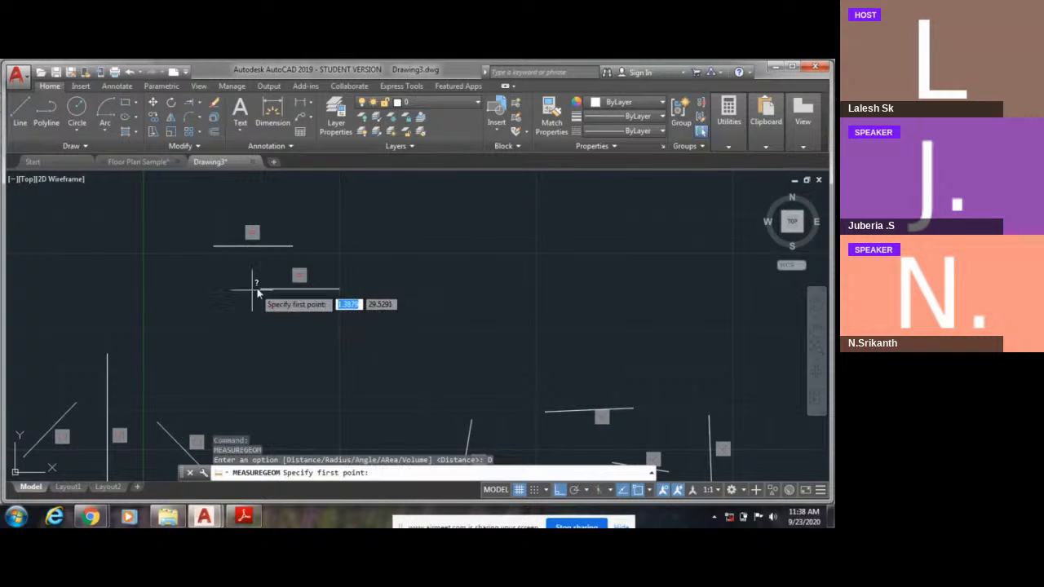
{"action": "left_click", "coordinate": [348, 289]}
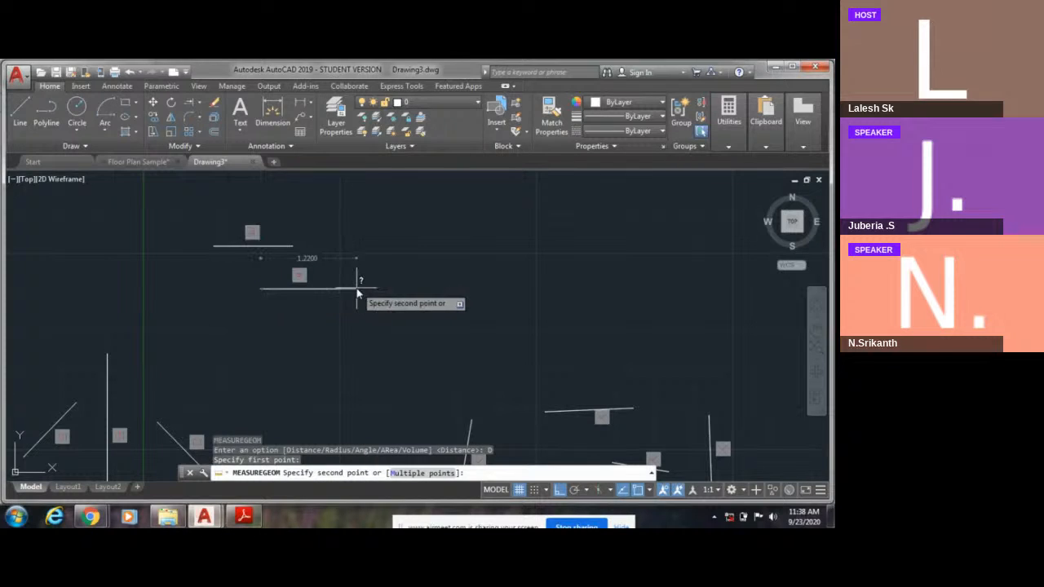
{"action": "left_click", "coordinate": [340, 289]}
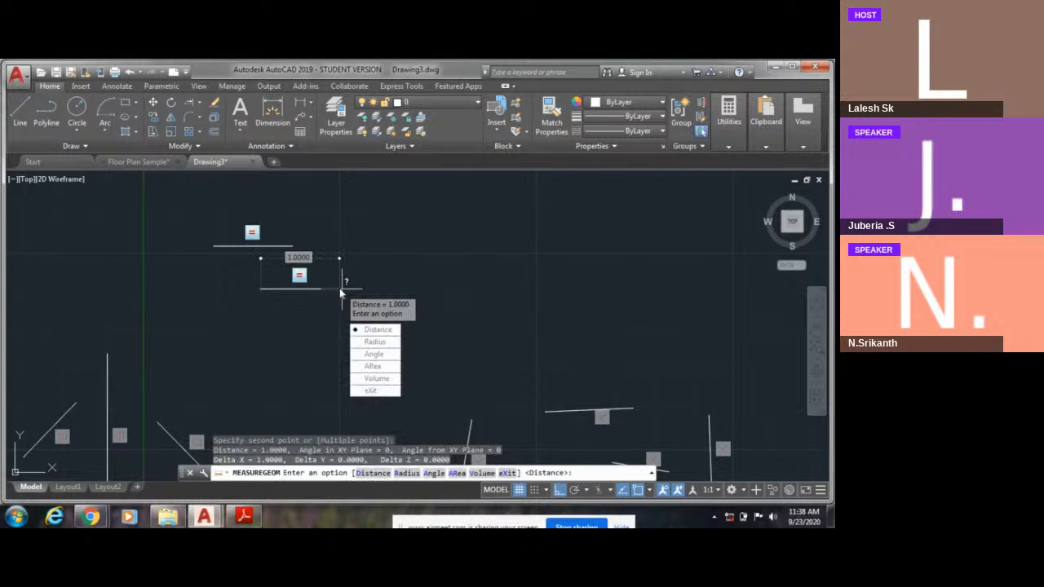
{"action": "key", "text": "Escape"}
{"action": "key", "text": "Escape"}
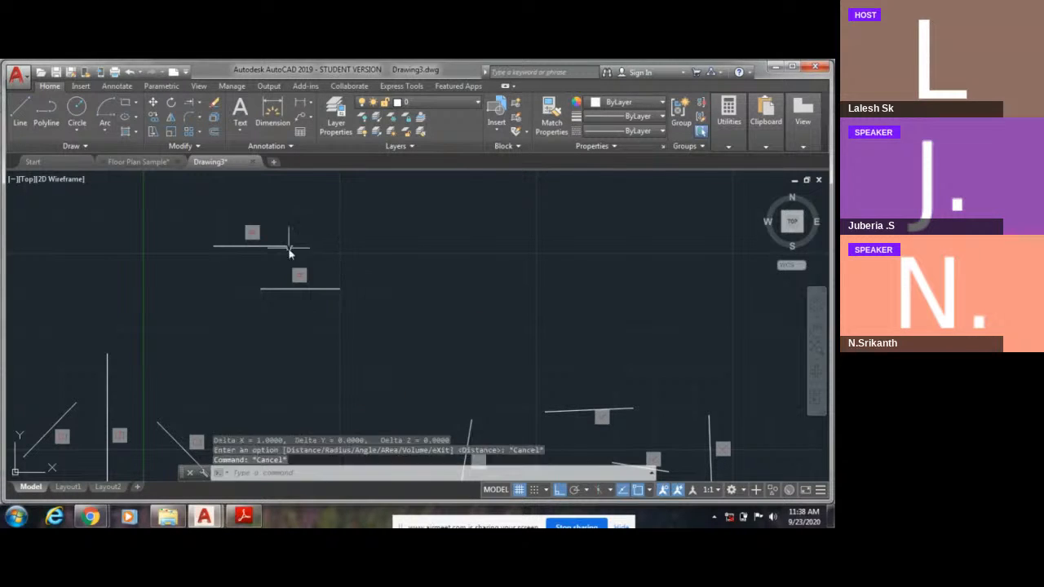
Step: Stretch the right endpoint of the lower equal-constrained line 0.5 units horizontally to the right
{"action": "left_click", "coordinate": [331, 290]}
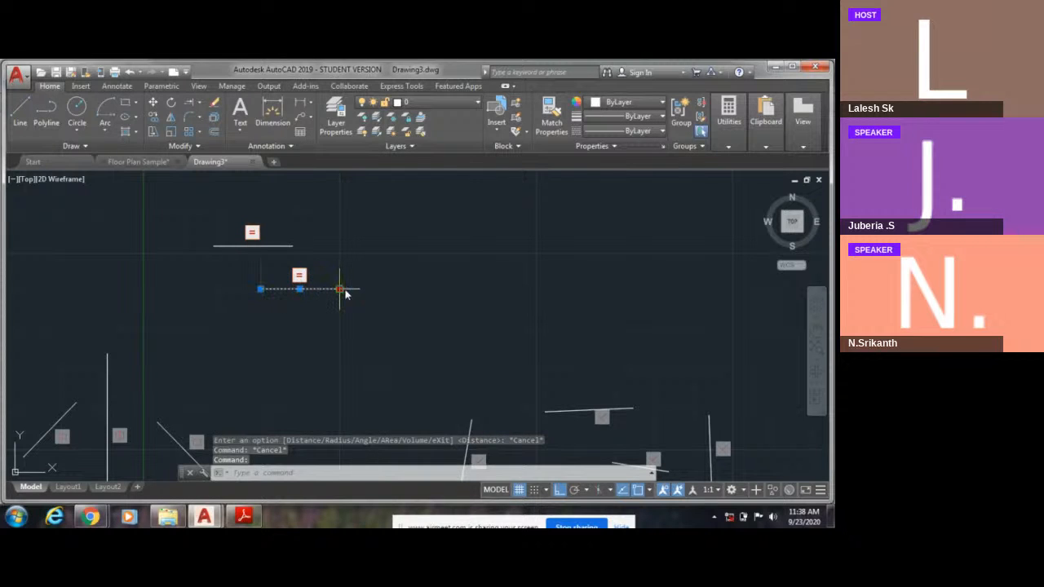
{"action": "left_click", "coordinate": [338, 288]}
{"action": "type", "text": "105.0443"}
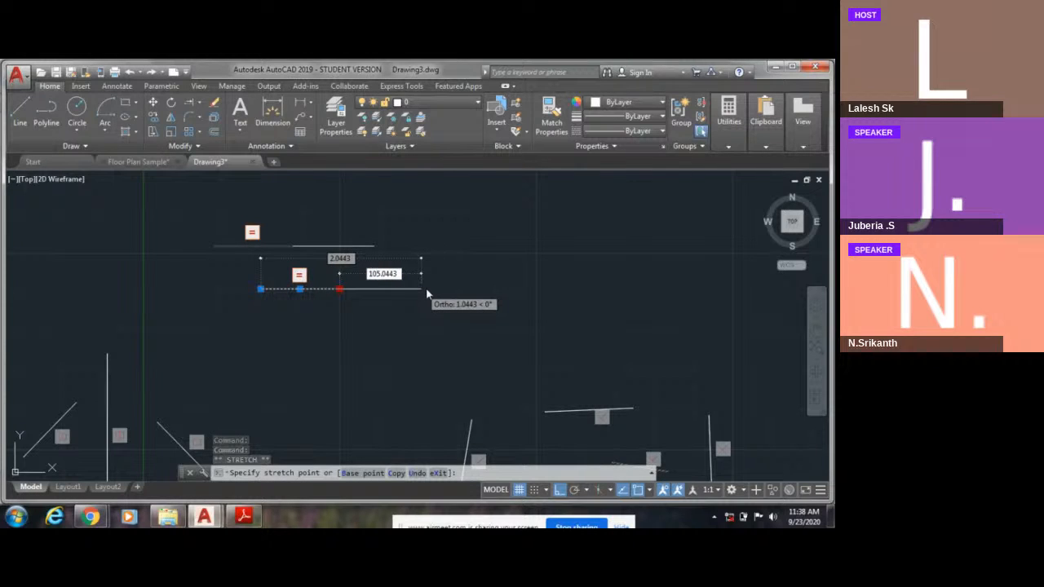
{"action": "key", "text": "BackSpace"}
{"action": "key", "text": "BackSpace"}
{"action": "key", "text": "Delete"}
{"action": "key", "text": "Delete"}
{"action": "key", "text": "Delete"}
{"action": "key", "text": "Delete"}
{"action": "key", "text": "Delete"}
{"action": "type", "text": "0.5"}
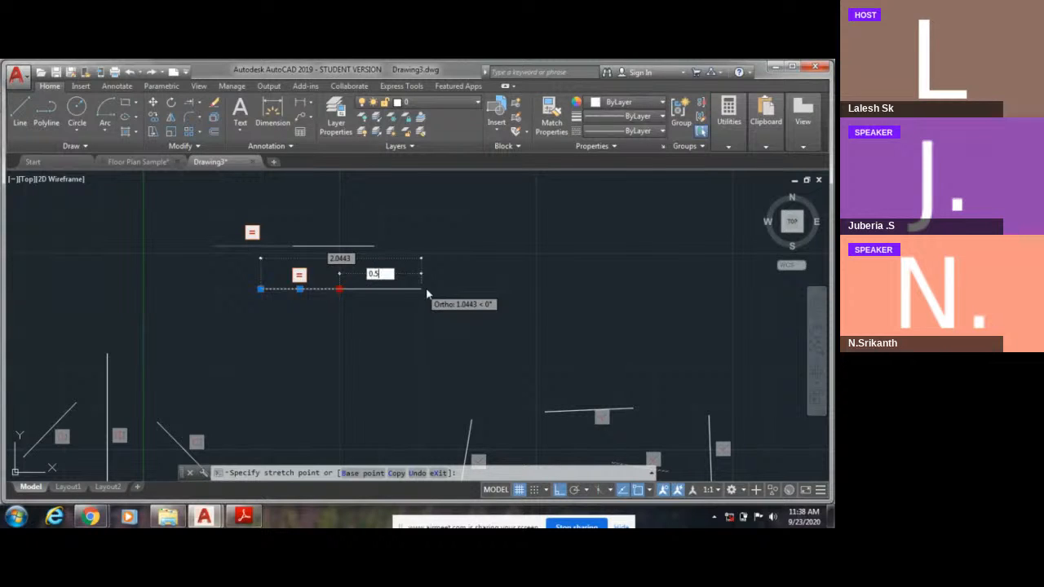
{"action": "key", "text": "Return"}
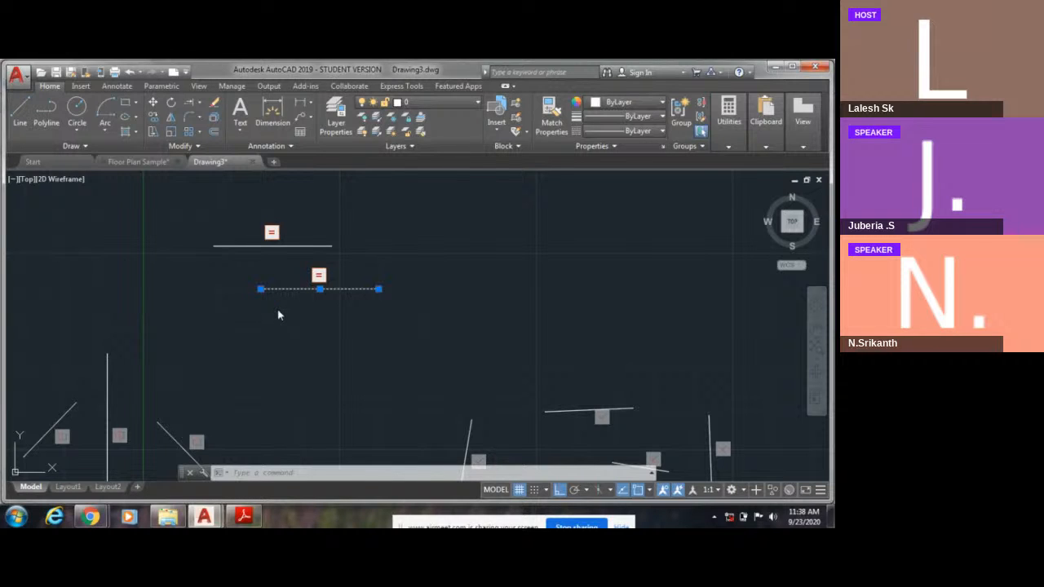
{"action": "key", "text": "Escape"}
Step: Examine the geometric constraint markers on the equal lines, the symmetric lines, the spline and the circles
{"action": "scroll", "coordinate": [278, 305], "scroll_direction": "down", "scroll_amount": 2}
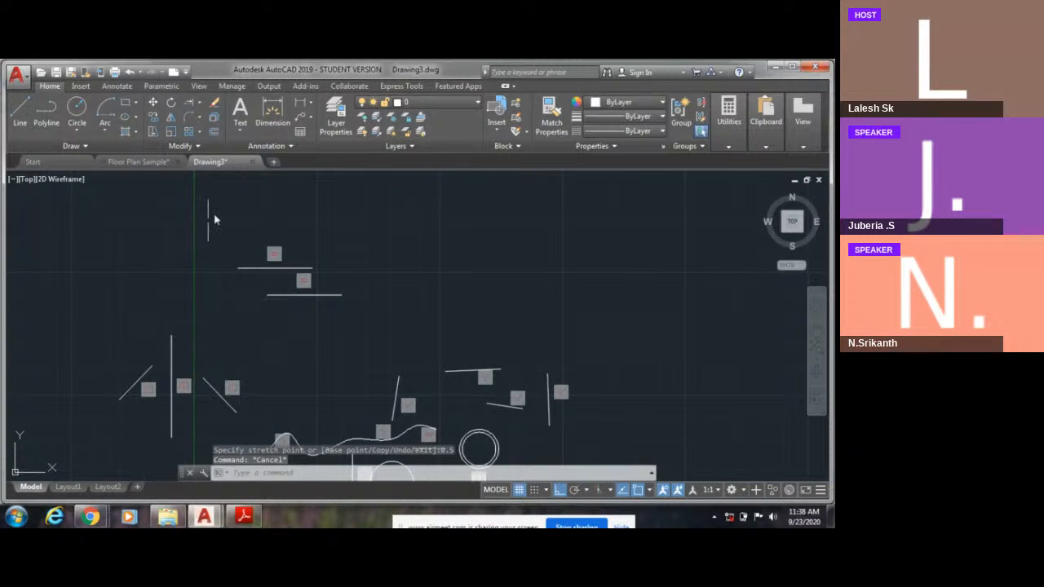
{"action": "left_click", "coordinate": [165, 88]}
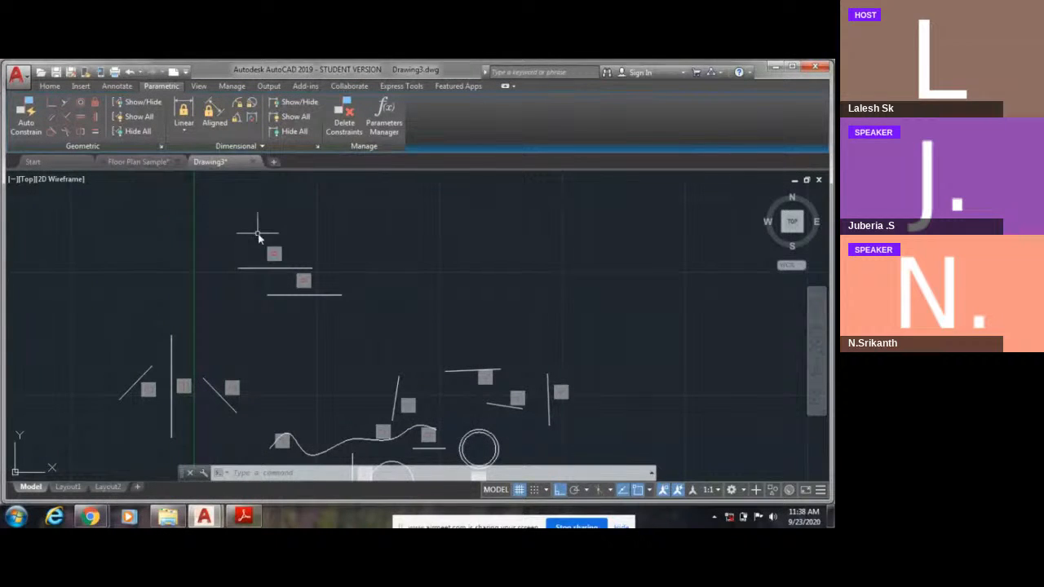
{"action": "scroll", "coordinate": [265, 251], "scroll_direction": "up", "scroll_amount": 2}
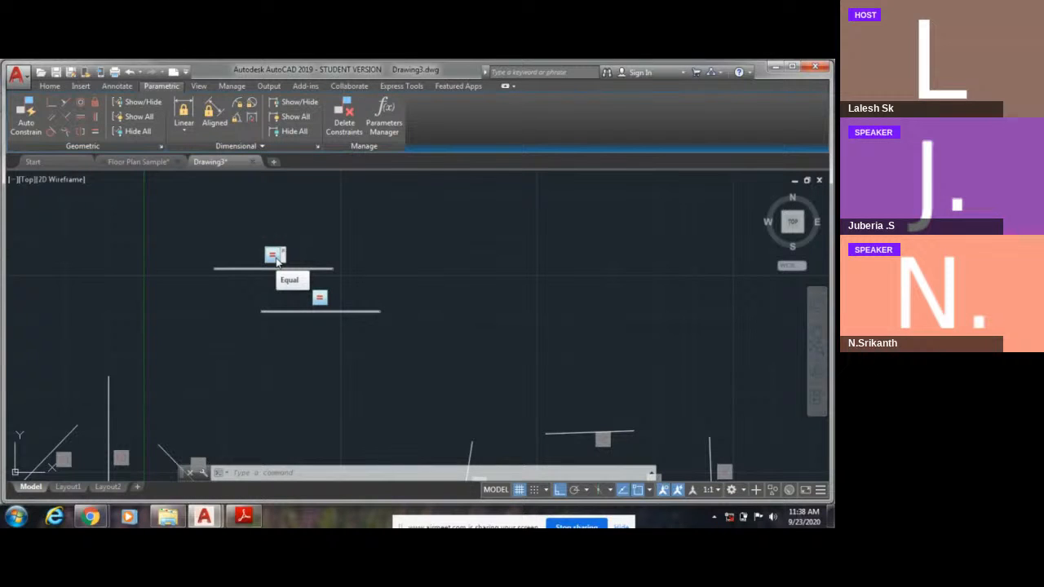
{"action": "middle_click_drag", "start_coordinate": [347, 322], "coordinate": [378, 160]}
{"action": "scroll", "coordinate": [215, 322], "scroll_direction": "up", "scroll_amount": 1}
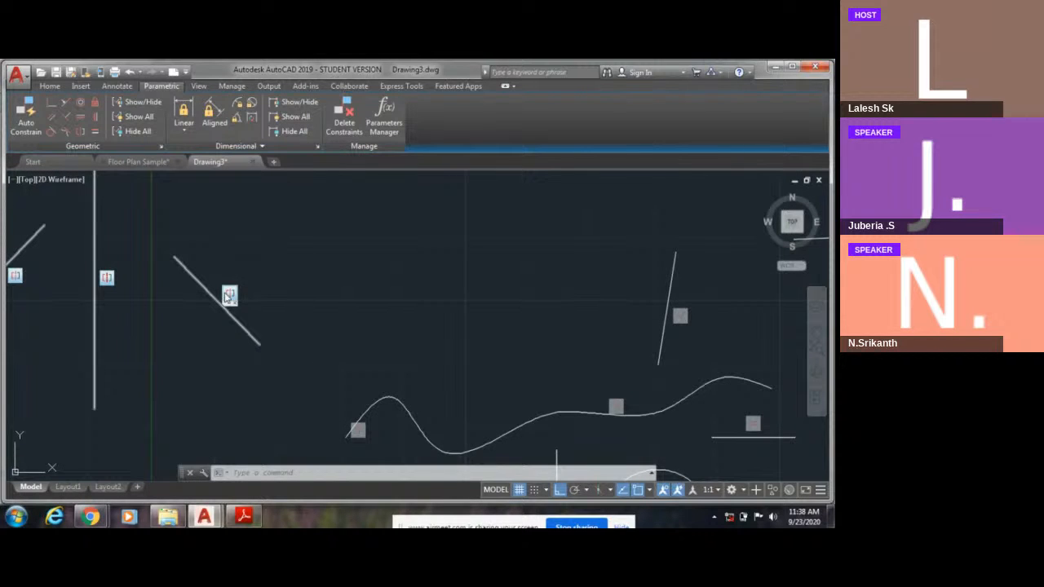
{"action": "middle_click_drag", "start_coordinate": [562, 383], "coordinate": [279, 340]}
{"action": "scroll", "coordinate": [329, 367], "scroll_direction": "up", "scroll_amount": 1}
{"action": "scroll", "coordinate": [450, 296], "scroll_direction": "down", "scroll_amount": 1}
{"action": "scroll", "coordinate": [446, 293], "scroll_direction": "down", "scroll_amount": 2}
{"action": "scroll", "coordinate": [412, 310], "scroll_direction": "up", "scroll_amount": 1}
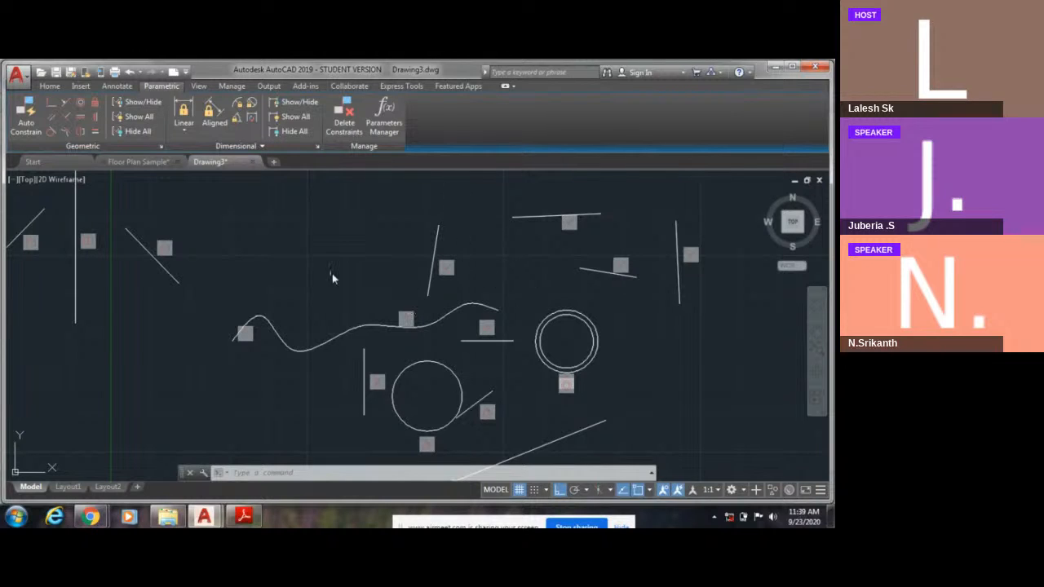
Step: Hide the Equal constraint marker of the upper horizontal line only
{"action": "left_click", "coordinate": [136, 104]}
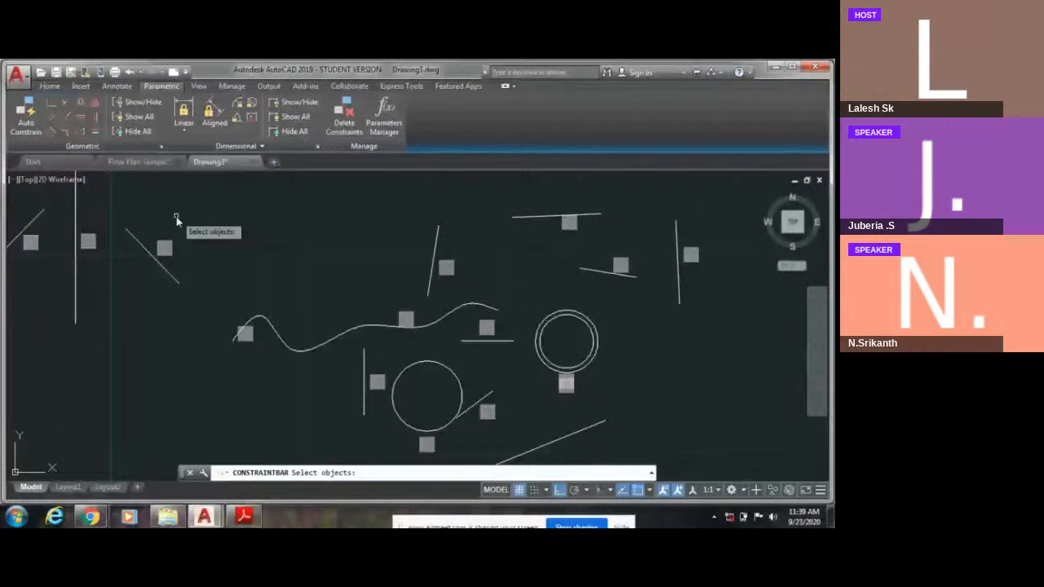
{"action": "scroll", "coordinate": [220, 296], "scroll_direction": "up", "scroll_amount": 6}
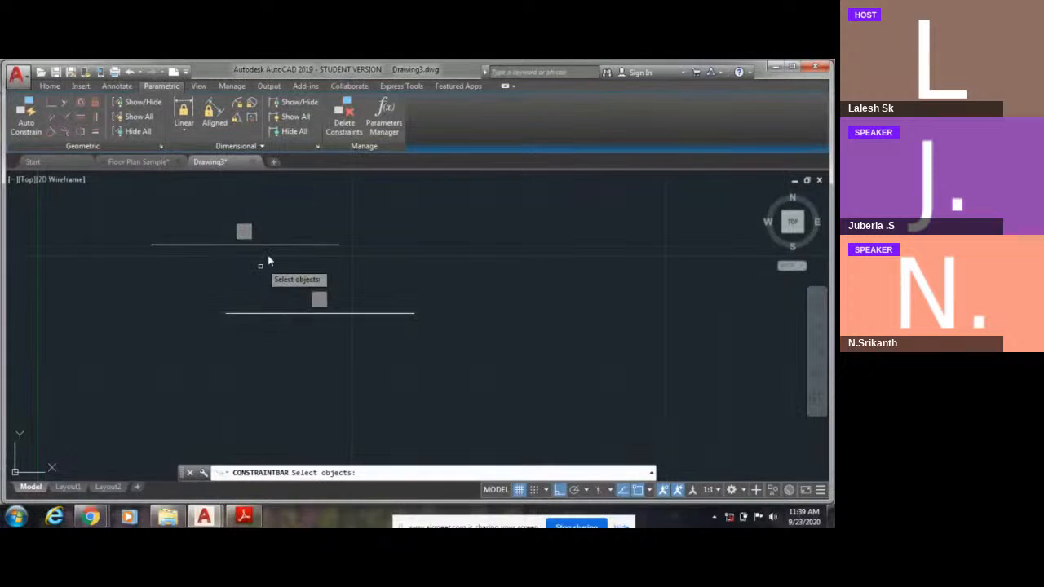
{"action": "left_click", "coordinate": [278, 245]}
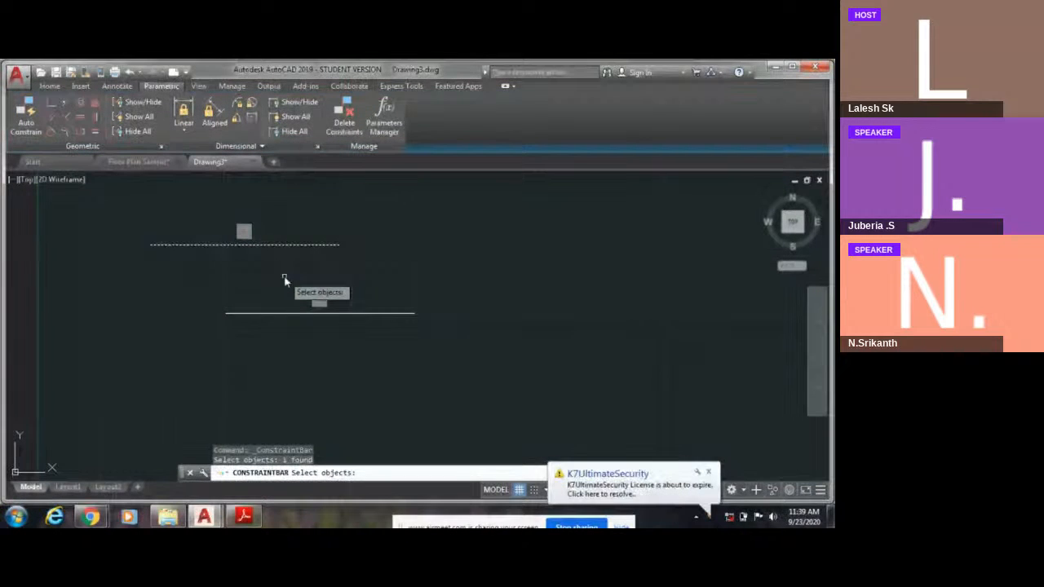
{"action": "key", "text": "Return"}
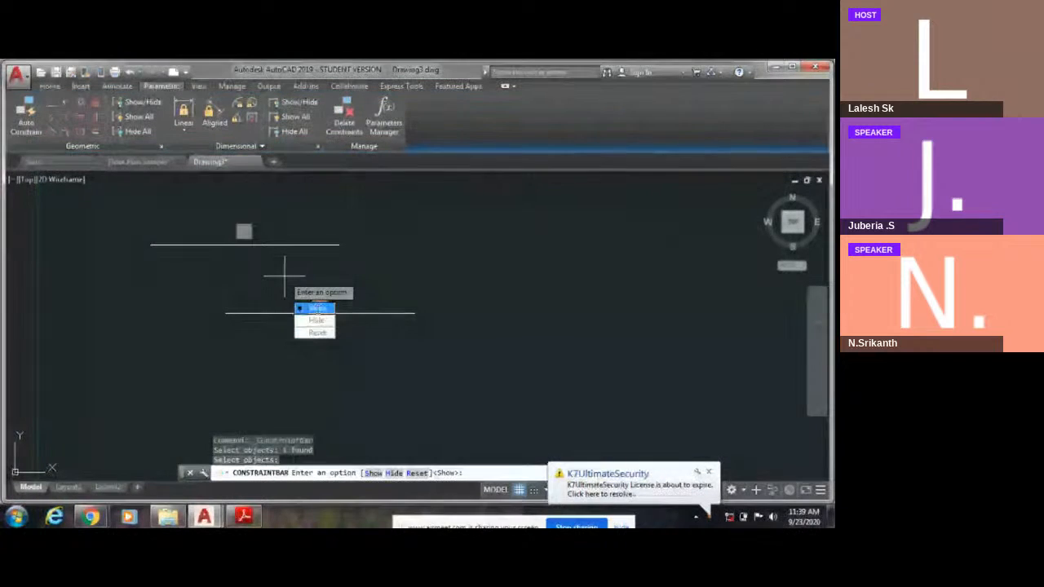
{"action": "key", "text": "Down"}
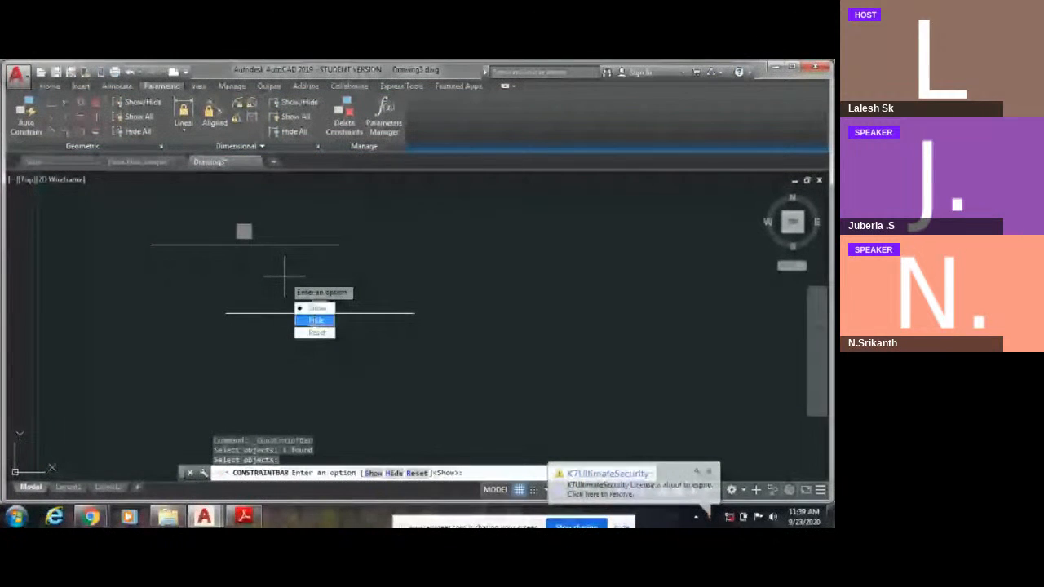
{"action": "key", "text": "Return"}
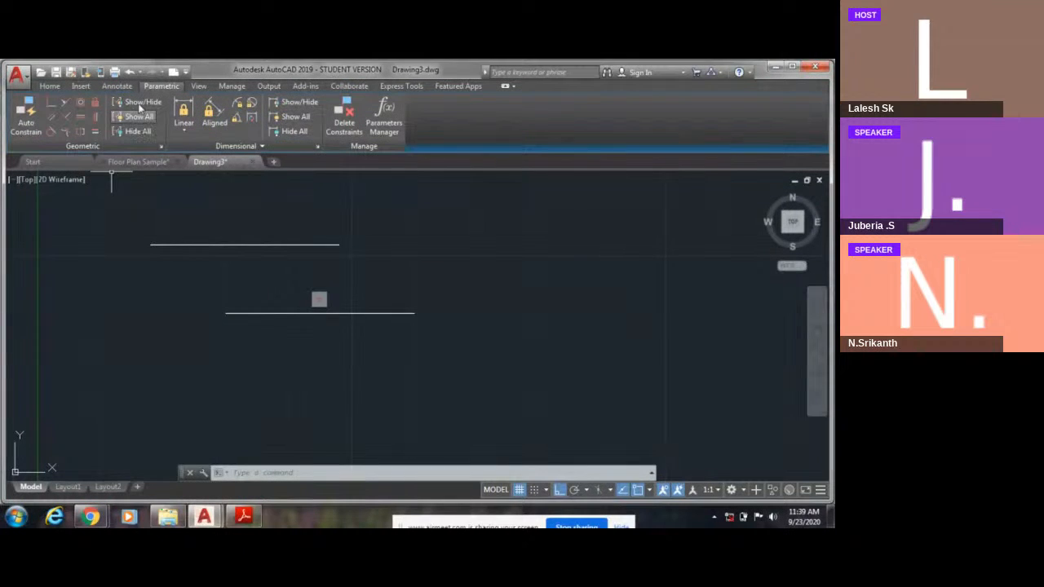
Step: Show the upper horizontal line's Equal constraint marker again
{"action": "left_click", "coordinate": [198, 265]}
{"action": "left_click", "coordinate": [171, 228]}
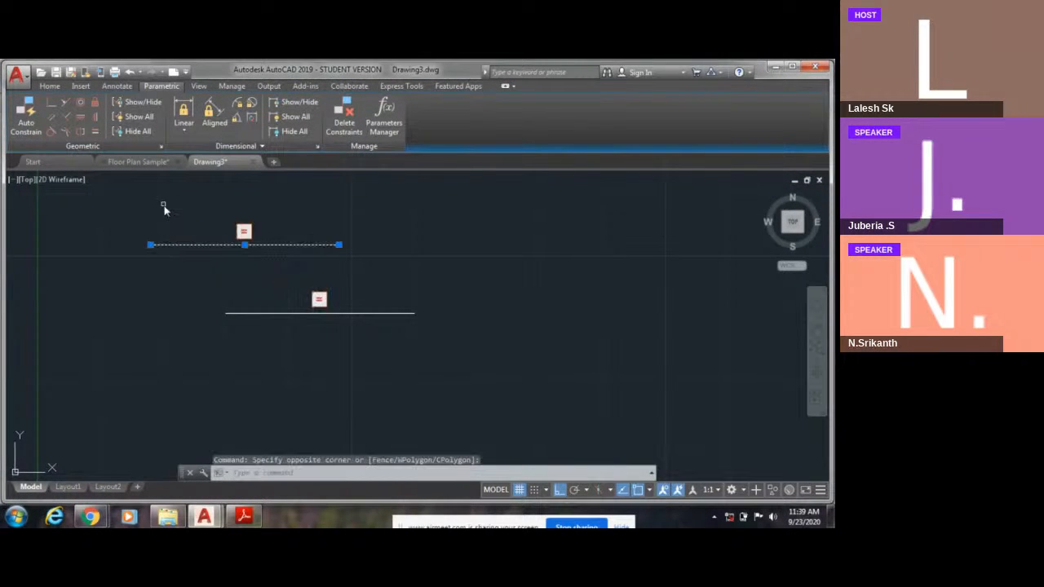
{"action": "left_click", "coordinate": [134, 104]}
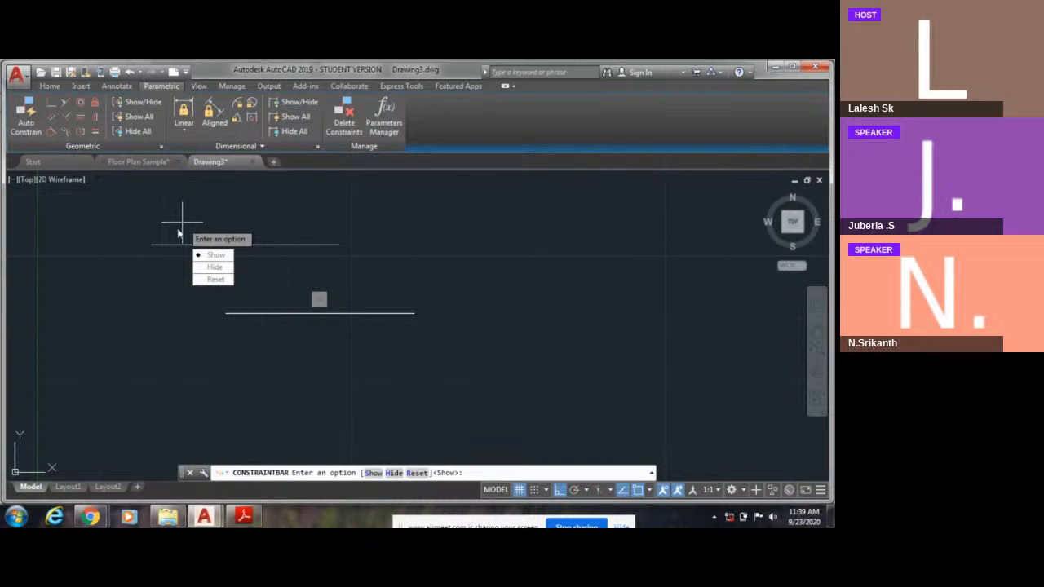
{"action": "left_click", "coordinate": [214, 254]}
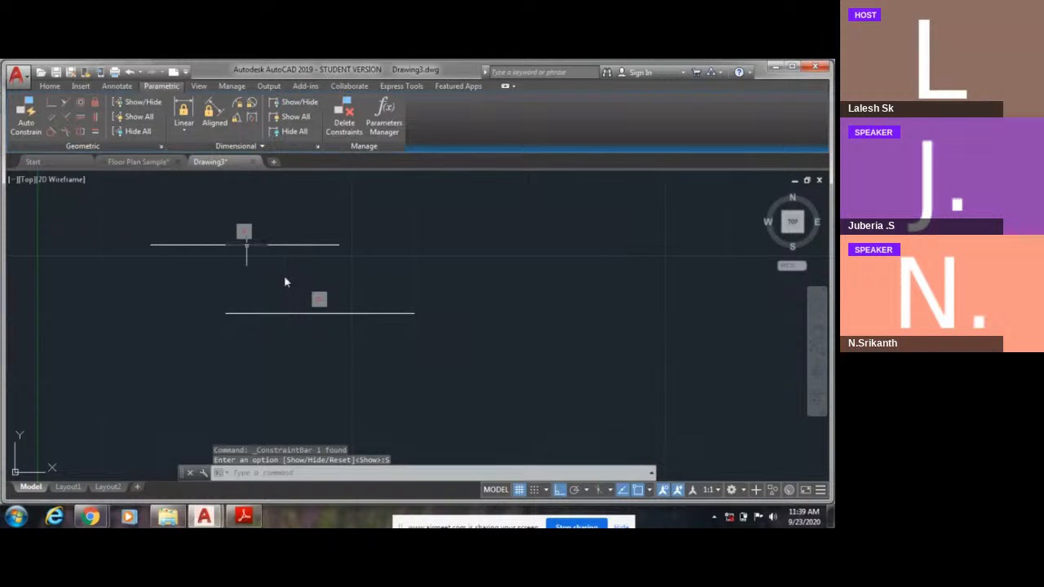
Step: Hide all geometric constraint markers in the drawing and check the other constrained objects
{"action": "left_click", "coordinate": [137, 132]}
{"action": "left_click", "coordinate": [137, 132]}
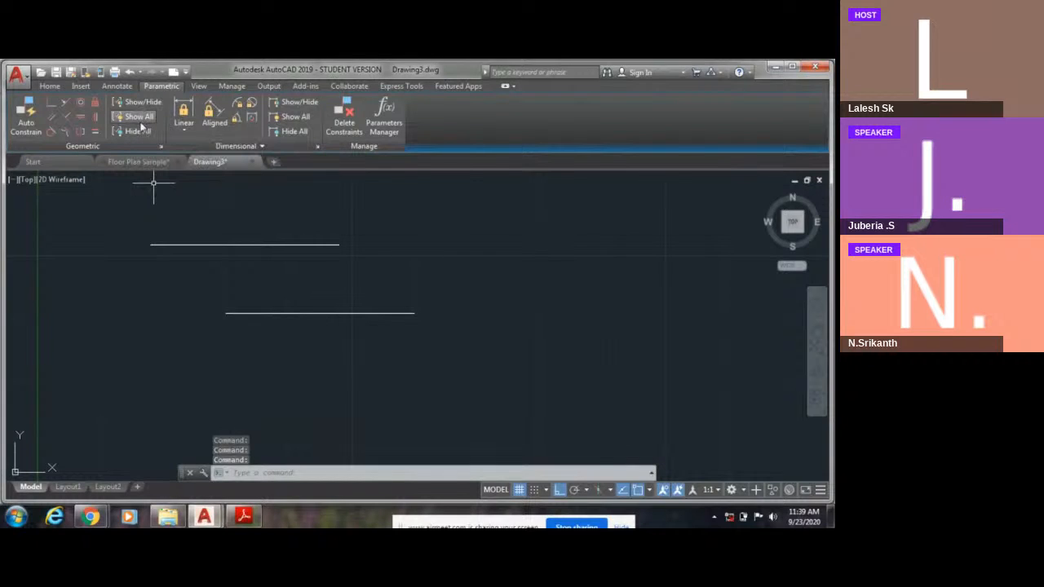
{"action": "scroll", "coordinate": [318, 301], "scroll_direction": "down", "scroll_amount": 8}
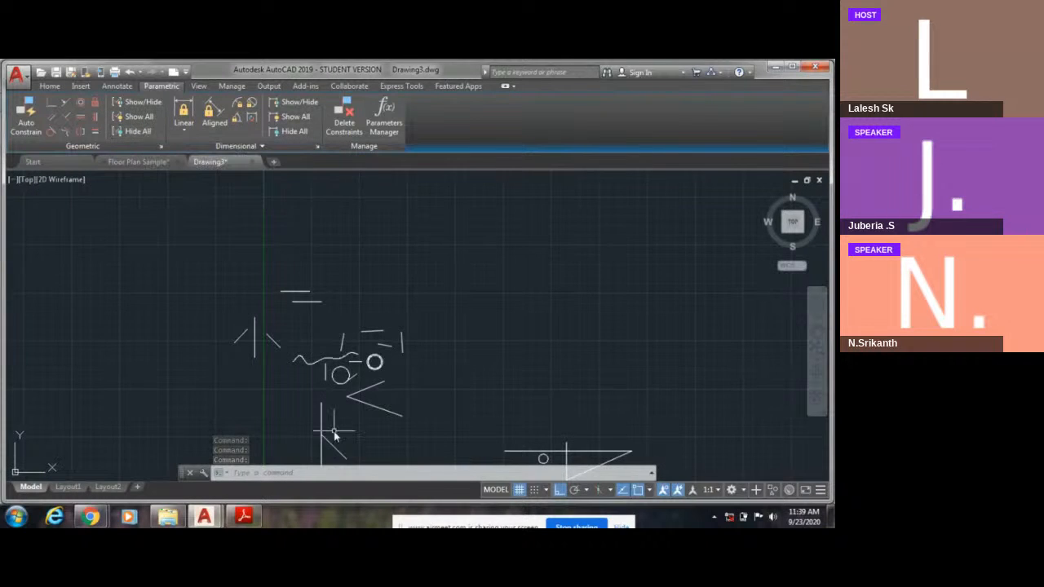
{"action": "scroll", "coordinate": [334, 432], "scroll_direction": "up", "scroll_amount": 4}
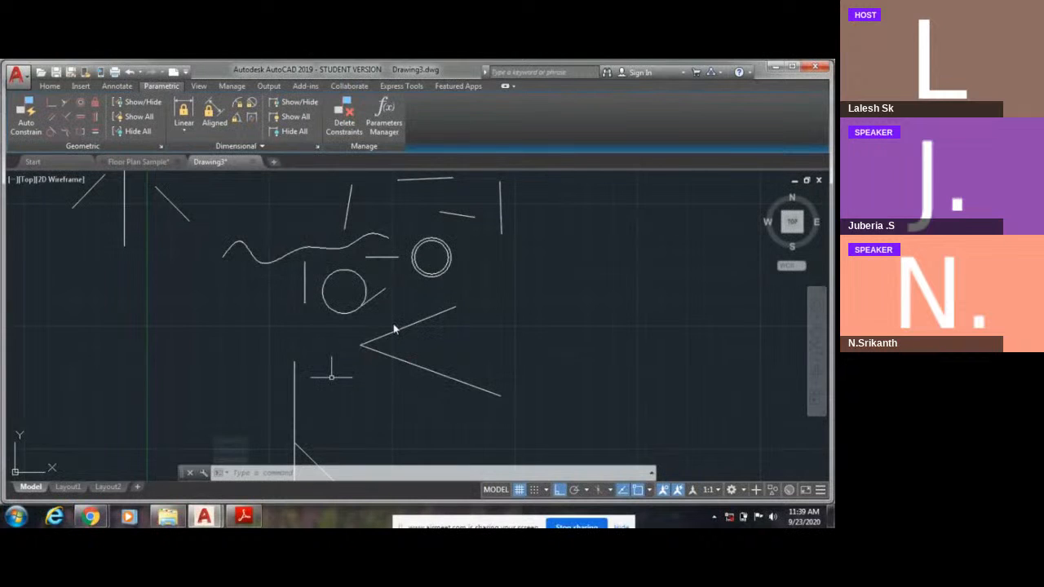
{"action": "mouse_move", "coordinate": [375, 225]}
{"action": "middle_mouse_down"}
{"action": "mouse_move", "coordinate": [301, 361]}
{"action": "mouse_move", "coordinate": [342, 345]}
{"action": "middle_mouse_up"}
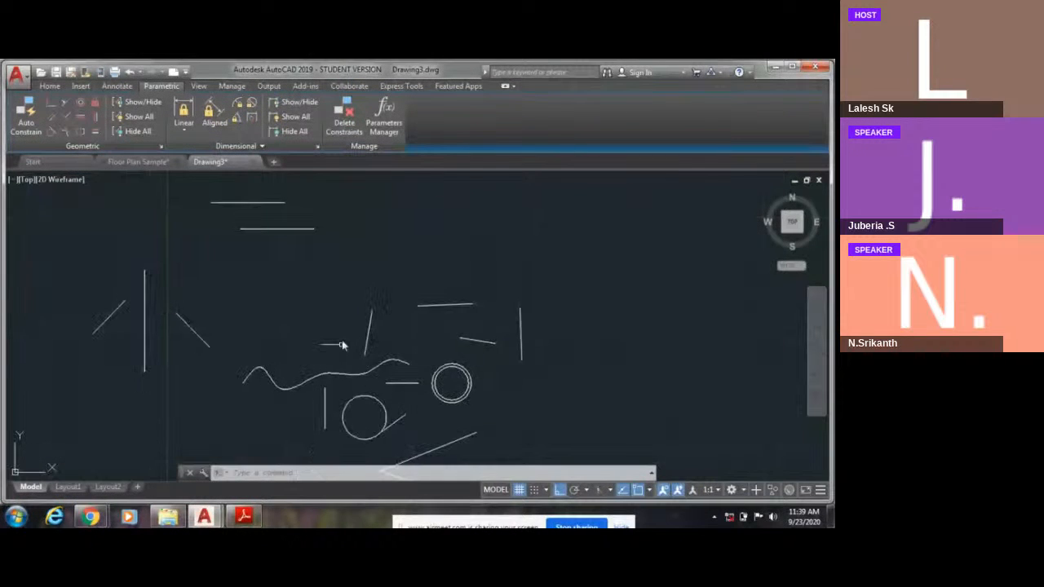
{"action": "left_click", "coordinate": [136, 135]}
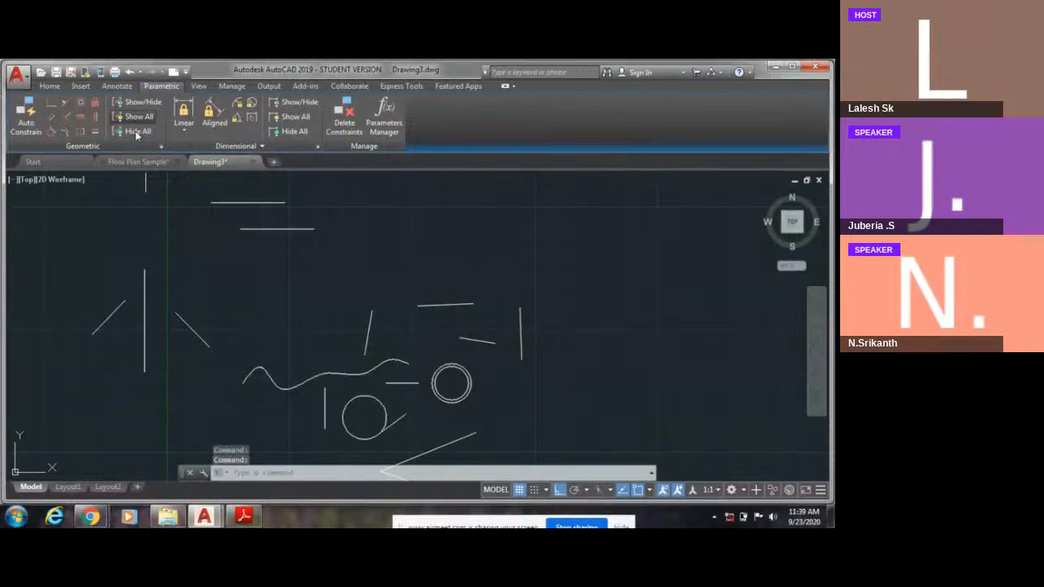
{"action": "left_click", "coordinate": [137, 132]}
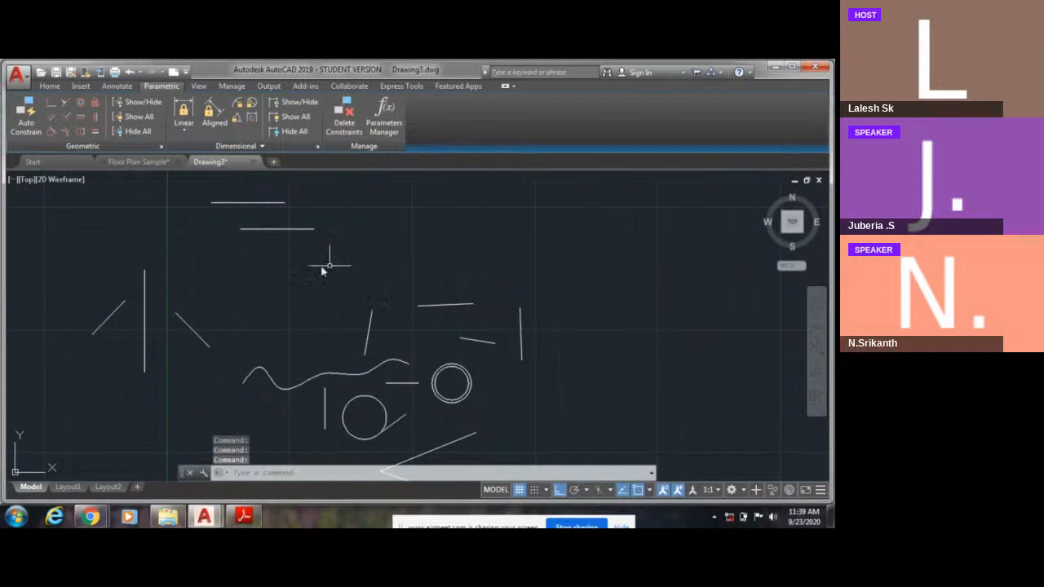
Step: Draw a separate 3-unit horizontal line above and to the right of the two equal lines
{"action": "middle_click_drag", "start_coordinate": [329, 266], "coordinate": [327, 339]}
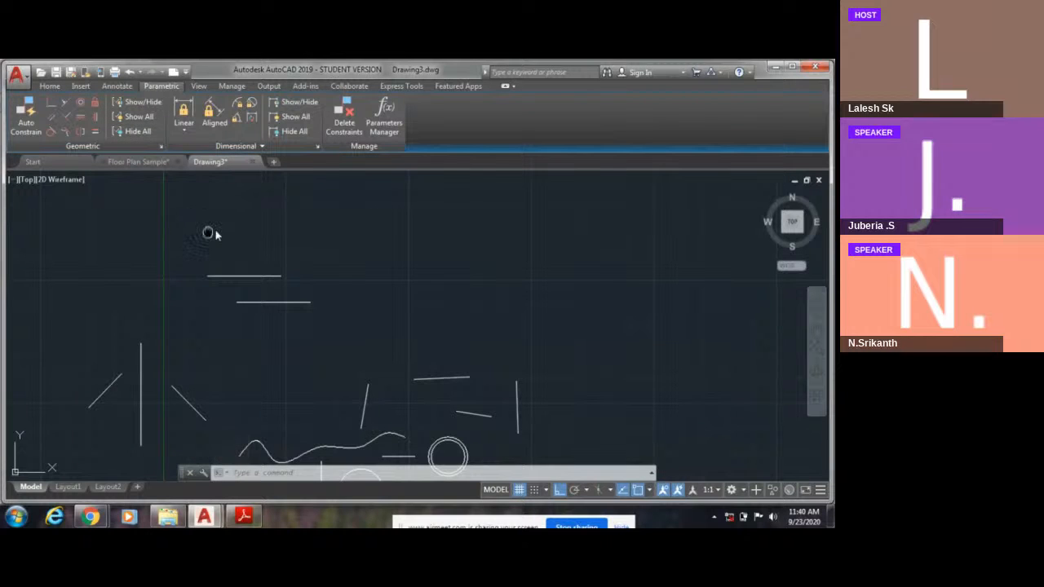
{"action": "middle_click_drag", "start_coordinate": [210, 234], "coordinate": [149, 249]}
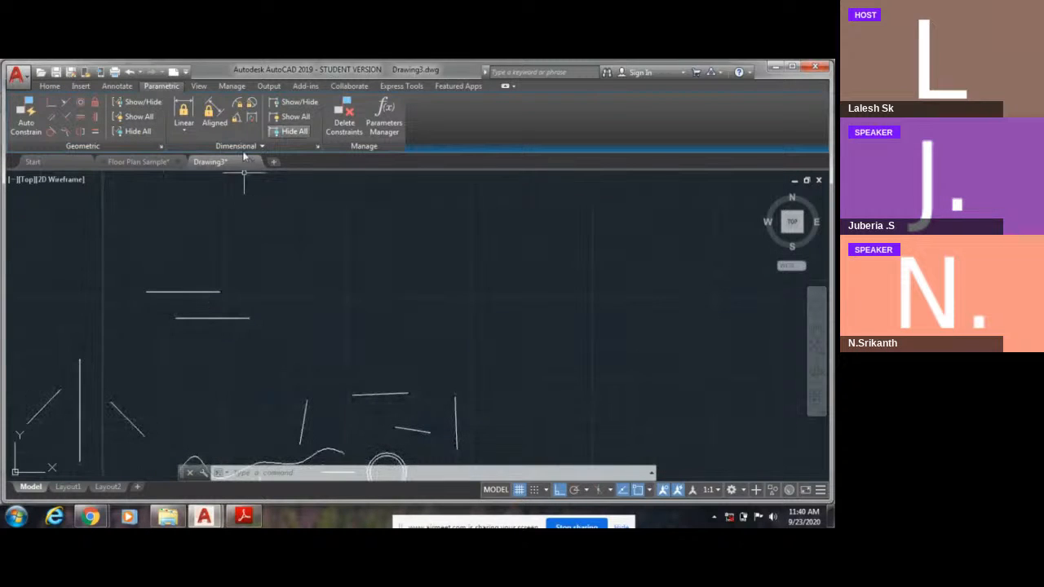
{"action": "left_click", "coordinate": [184, 114]}
{"action": "scroll", "coordinate": [173, 300], "scroll_direction": "up", "scroll_amount": 2}
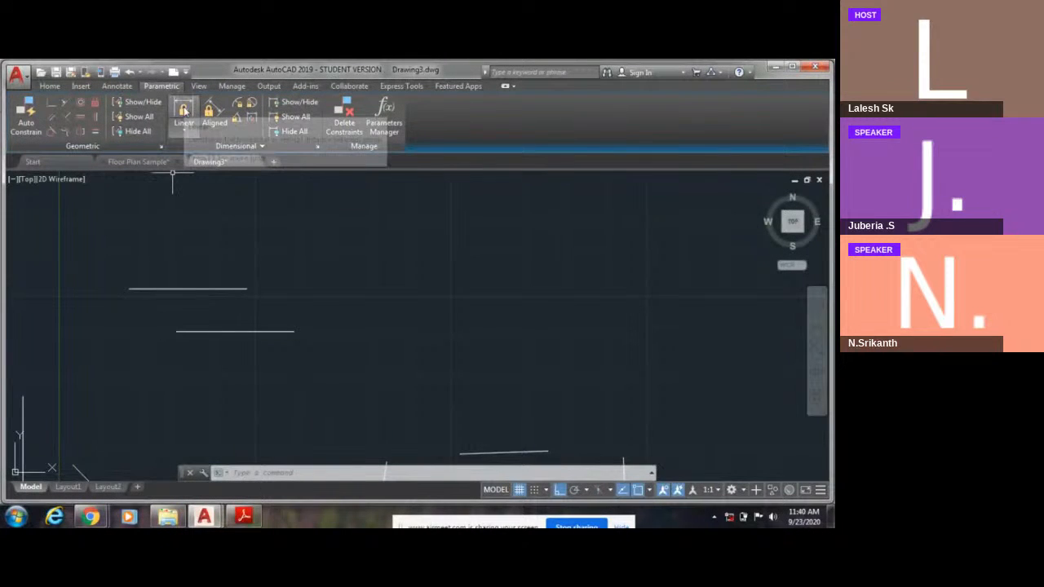
{"action": "left_click", "coordinate": [49, 86]}
{"action": "left_click", "coordinate": [19, 112]}
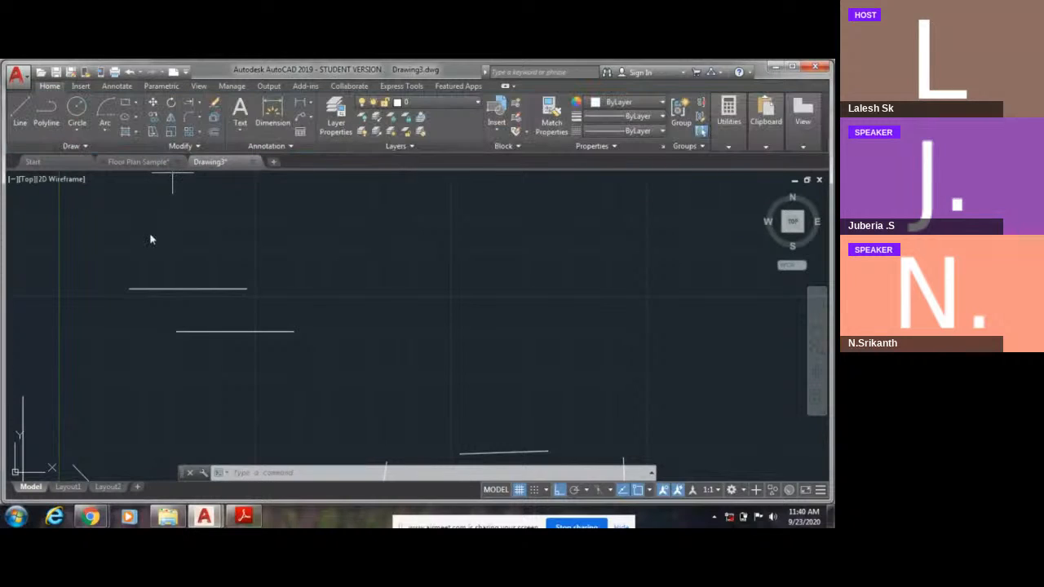
{"action": "middle_click_drag", "start_coordinate": [311, 219], "coordinate": [245, 309]}
{"action": "left_click", "coordinate": [245, 309]}
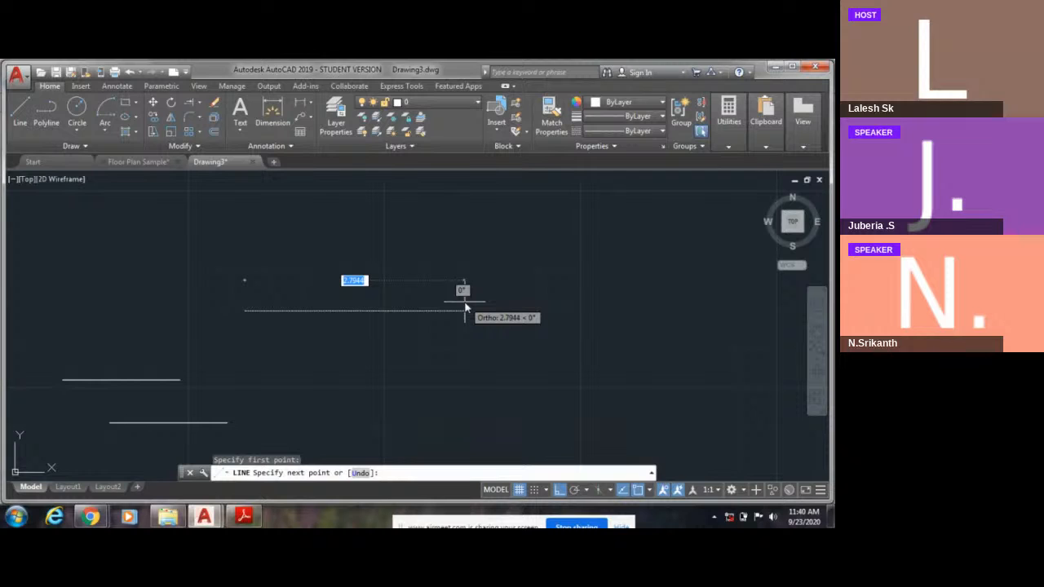
{"action": "type", "text": "3"}
{"action": "key", "text": "Return"}
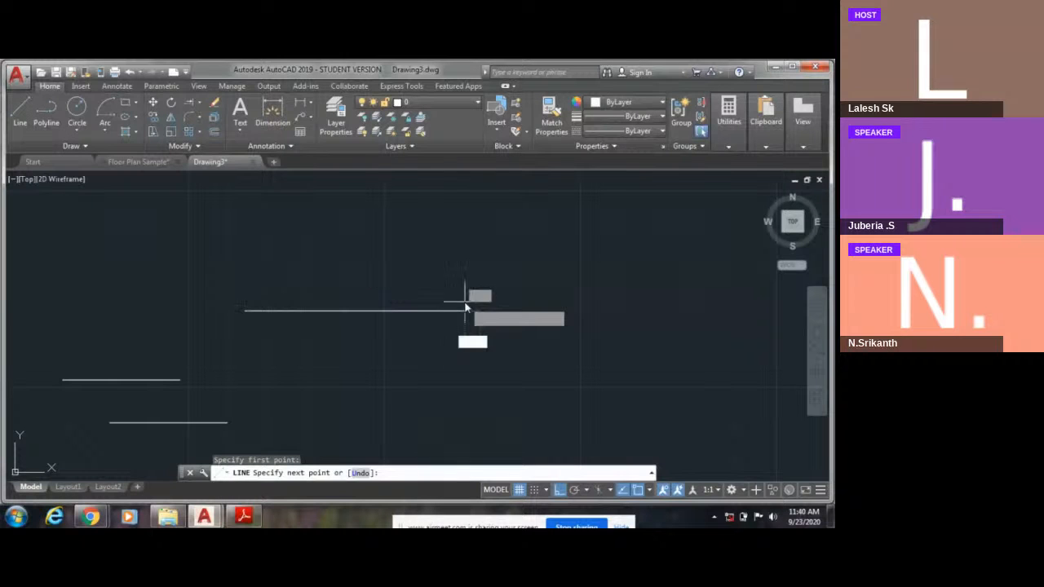
{"action": "key", "text": "Escape"}
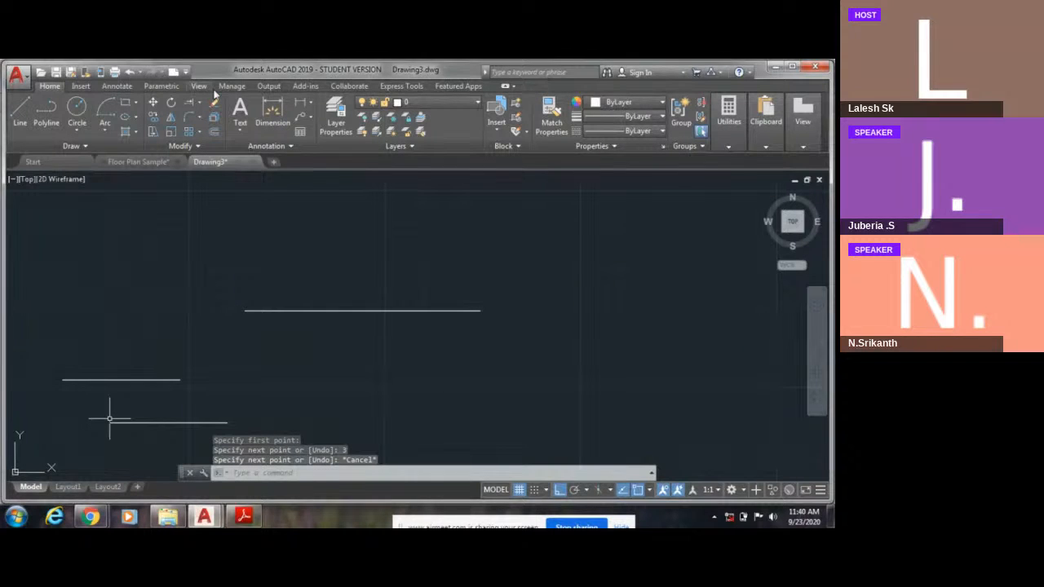
Step: Apply a Linear dimensional constraint between the endpoints of the separate 3-unit line, placing it above the line with its default value
{"action": "left_click", "coordinate": [311, 107]}
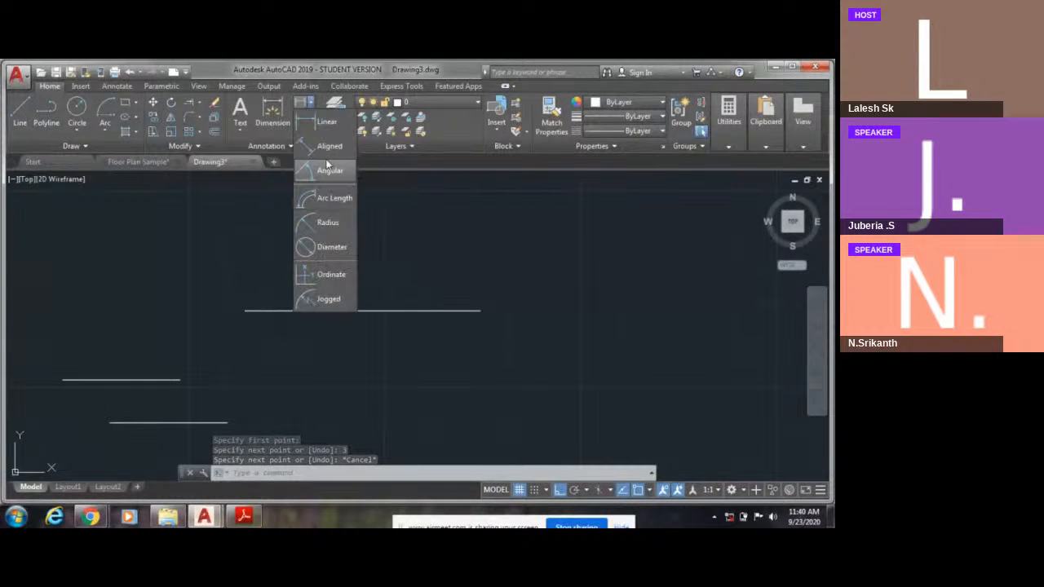
{"action": "left_click", "coordinate": [411, 198]}
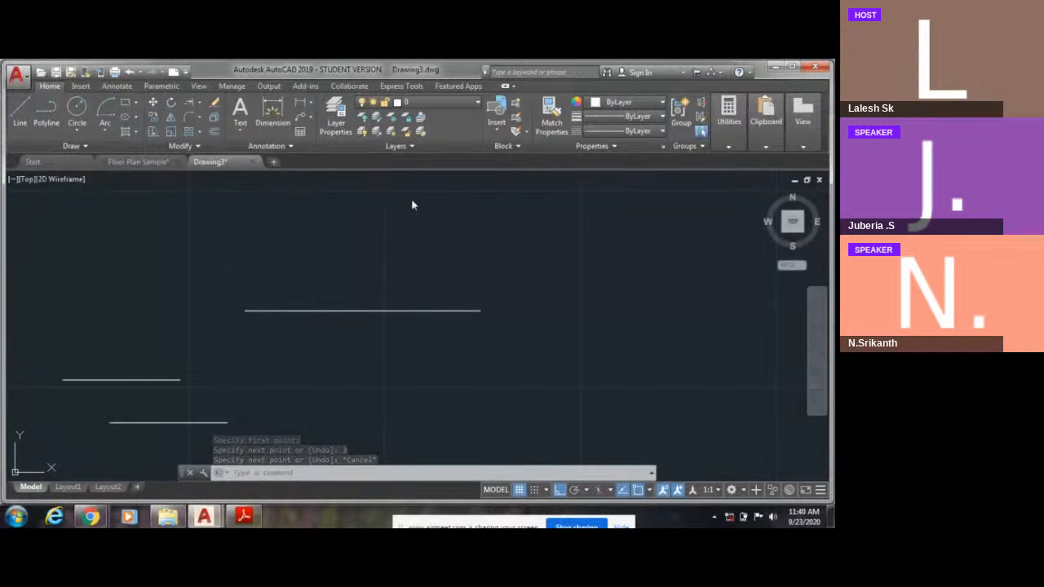
{"action": "left_click", "coordinate": [152, 88]}
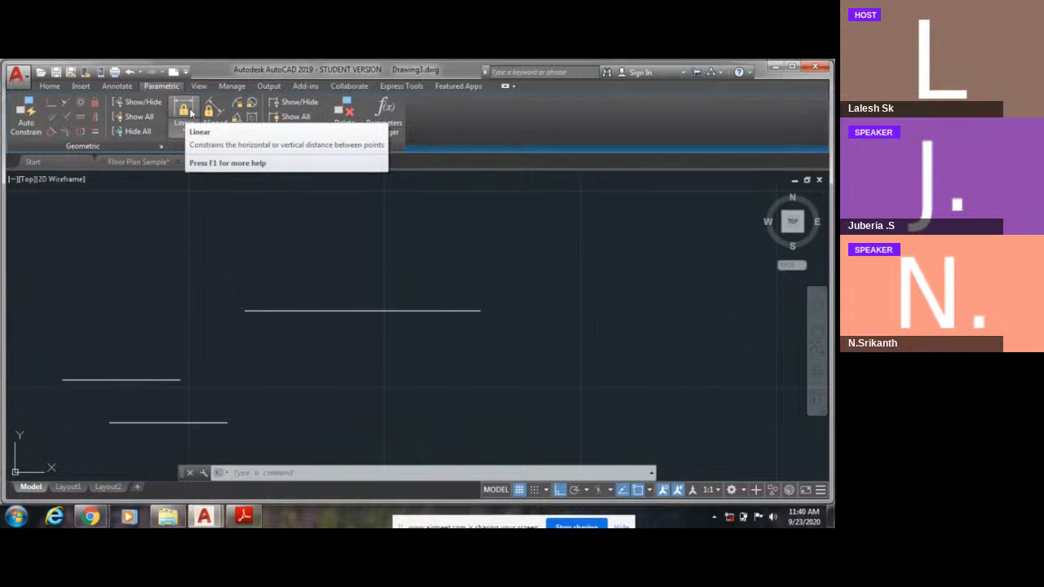
{"action": "left_click", "coordinate": [184, 116]}
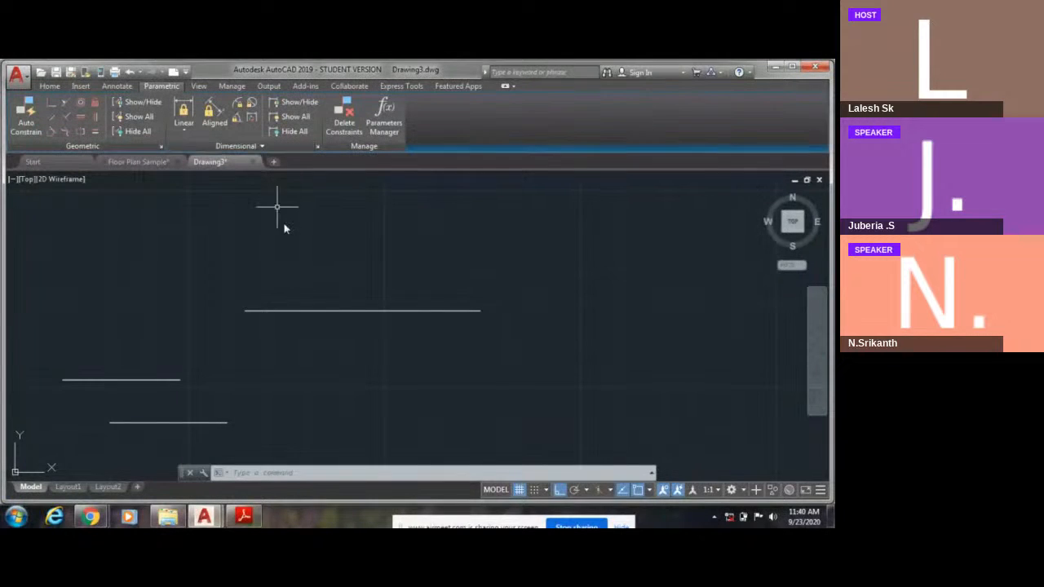
{"action": "type", "text": "DC"}
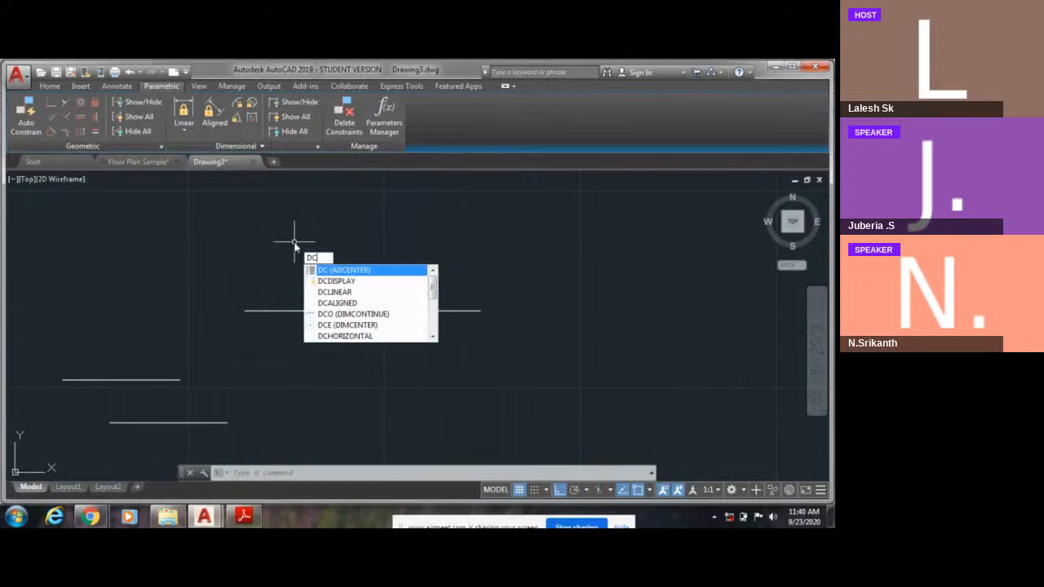
{"action": "type", "text": "LINEAR"}
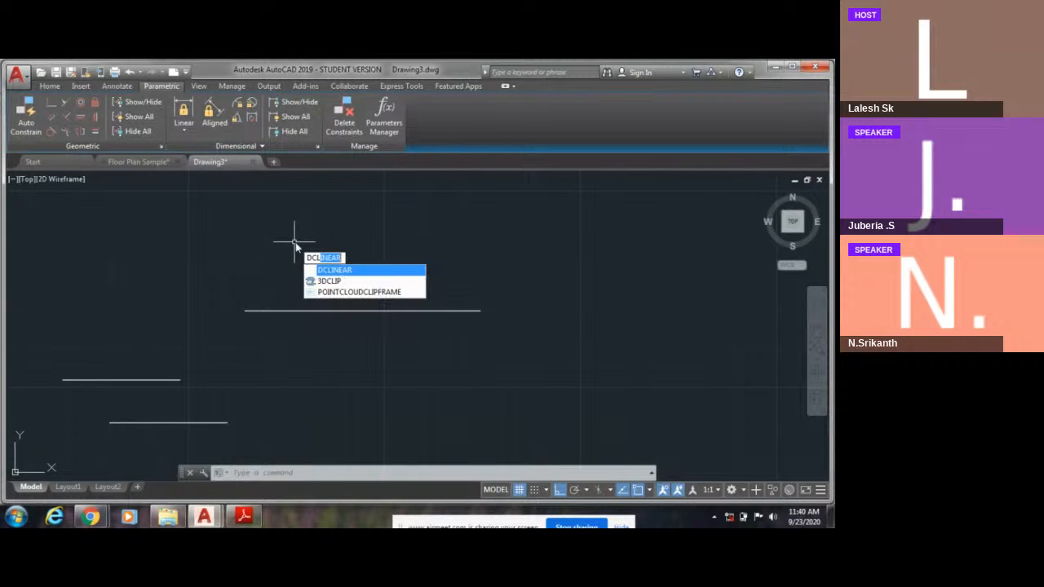
{"action": "key", "text": "Return"}
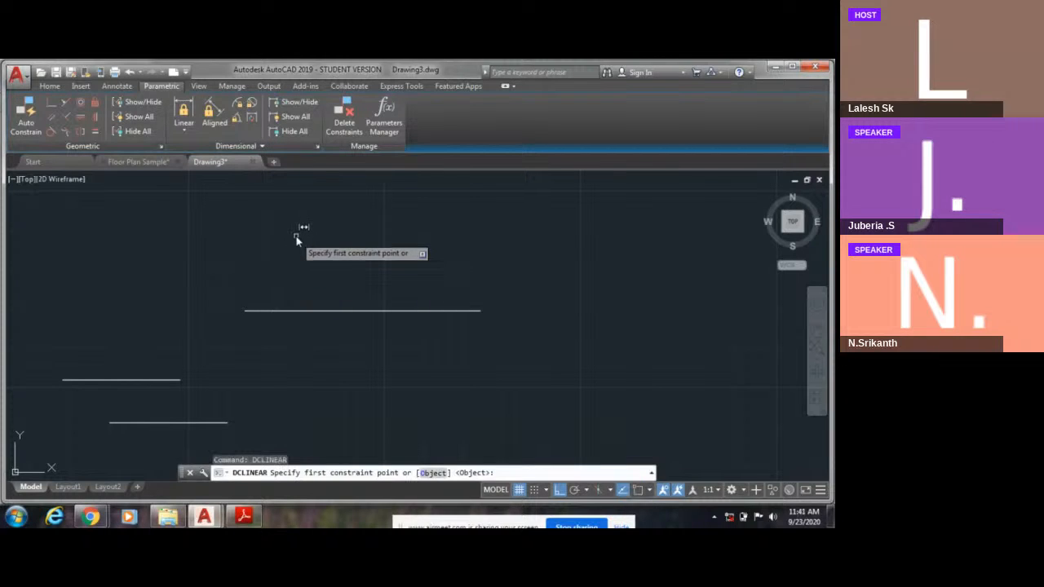
{"action": "left_click", "coordinate": [246, 312]}
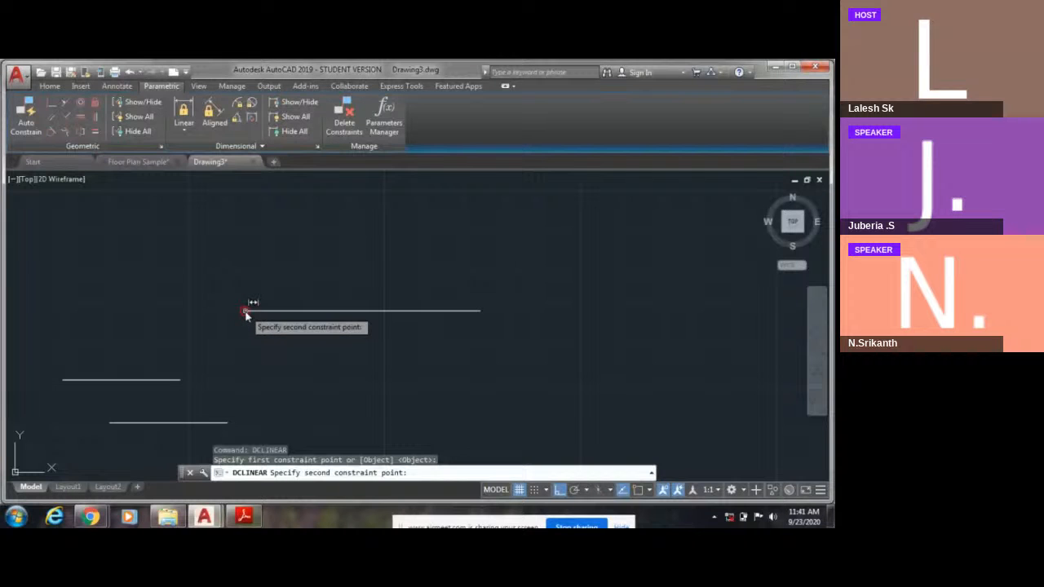
{"action": "left_click", "coordinate": [484, 311]}
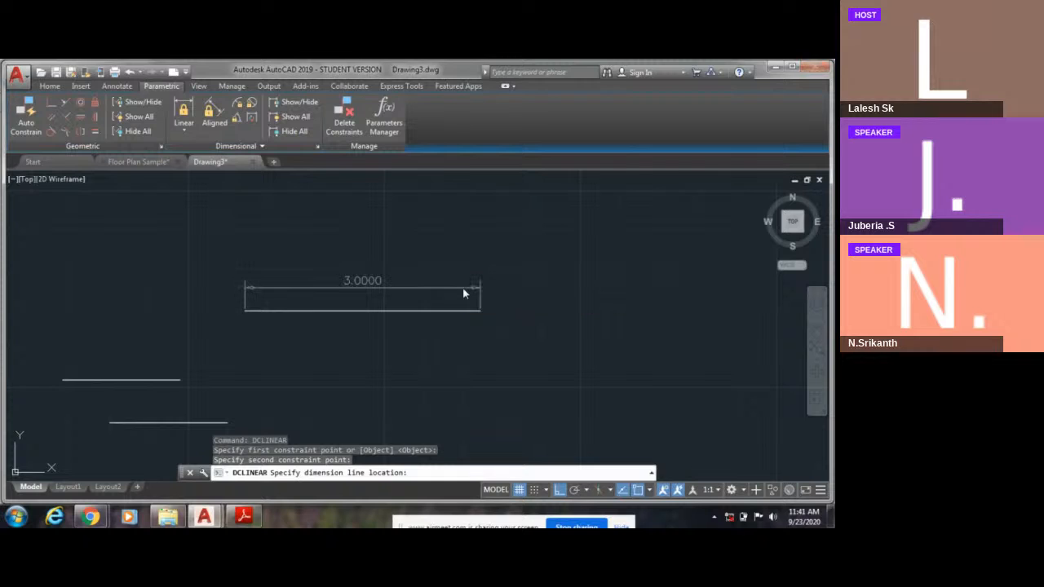
{"action": "left_click", "coordinate": [463, 289]}
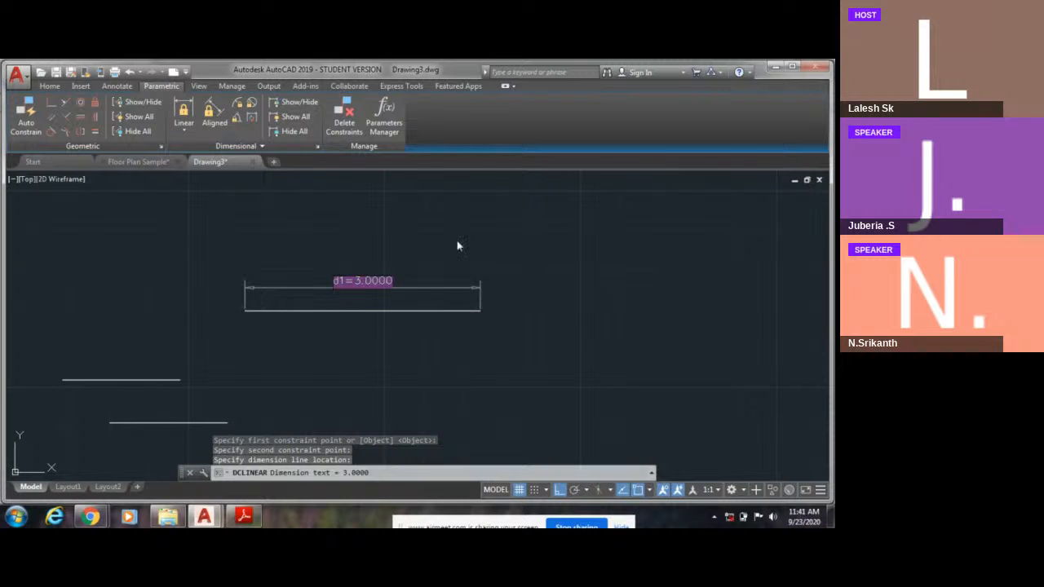
{"action": "key", "text": "Return"}
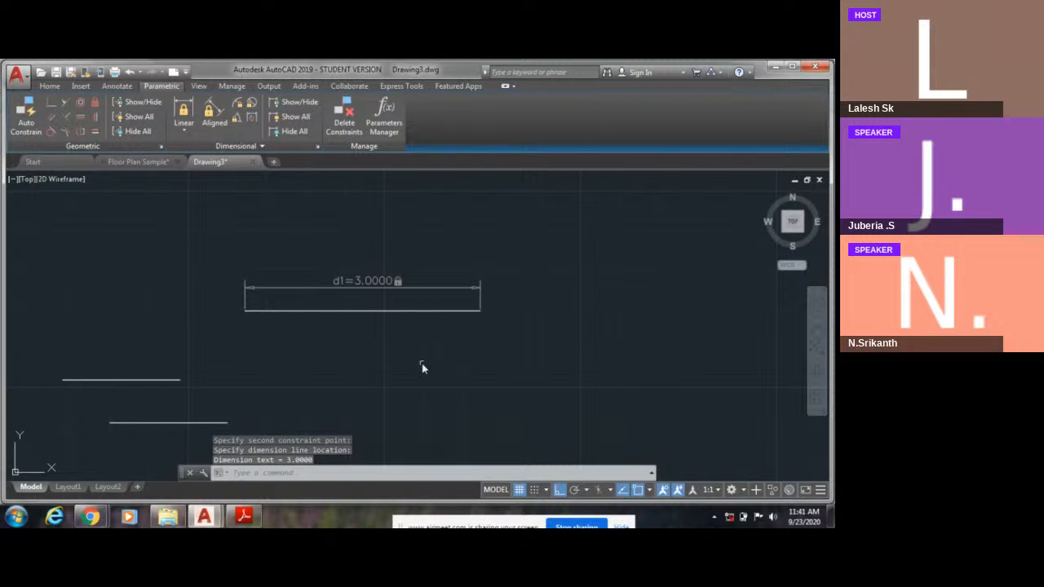
{"action": "scroll", "coordinate": [408, 309], "scroll_direction": "up", "scroll_amount": 2}
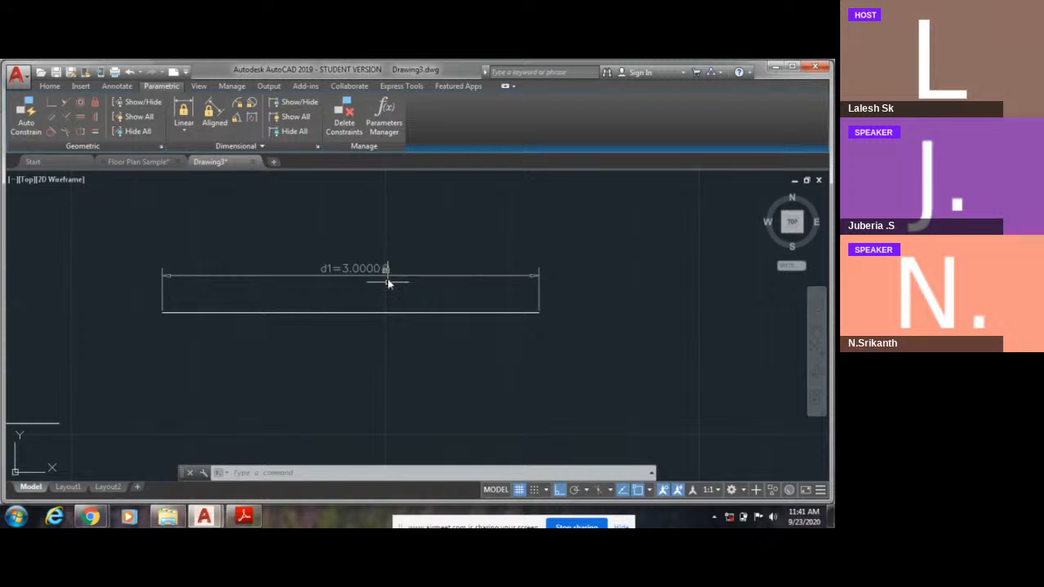
{"action": "scroll", "coordinate": [361, 345], "scroll_direction": "down", "scroll_amount": 2}
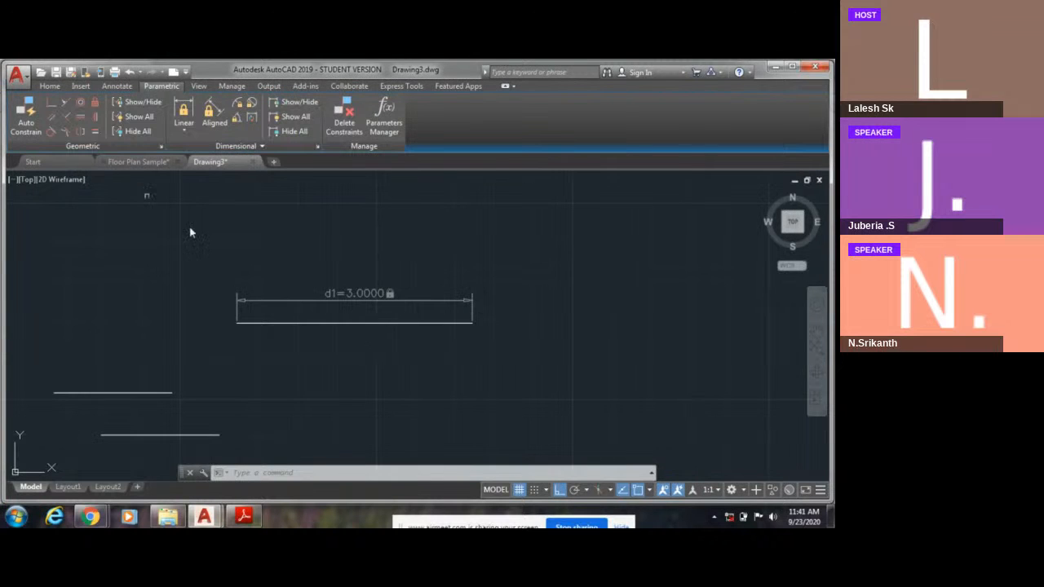
{"action": "left_click", "coordinate": [50, 86]}
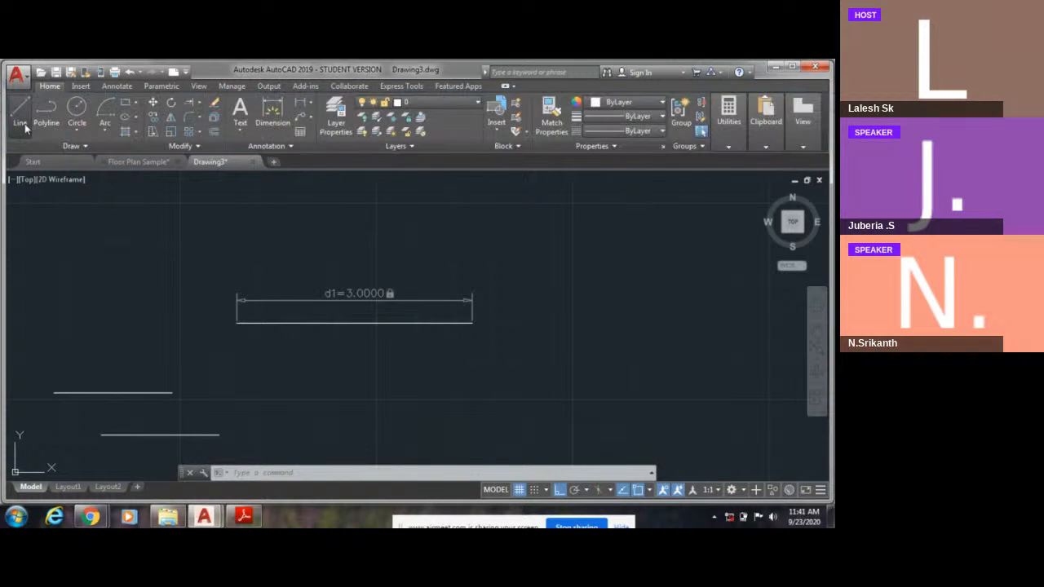
{"action": "left_click", "coordinate": [23, 119]}
{"action": "middle_click_drag", "start_coordinate": [555, 343], "coordinate": [443, 330]}
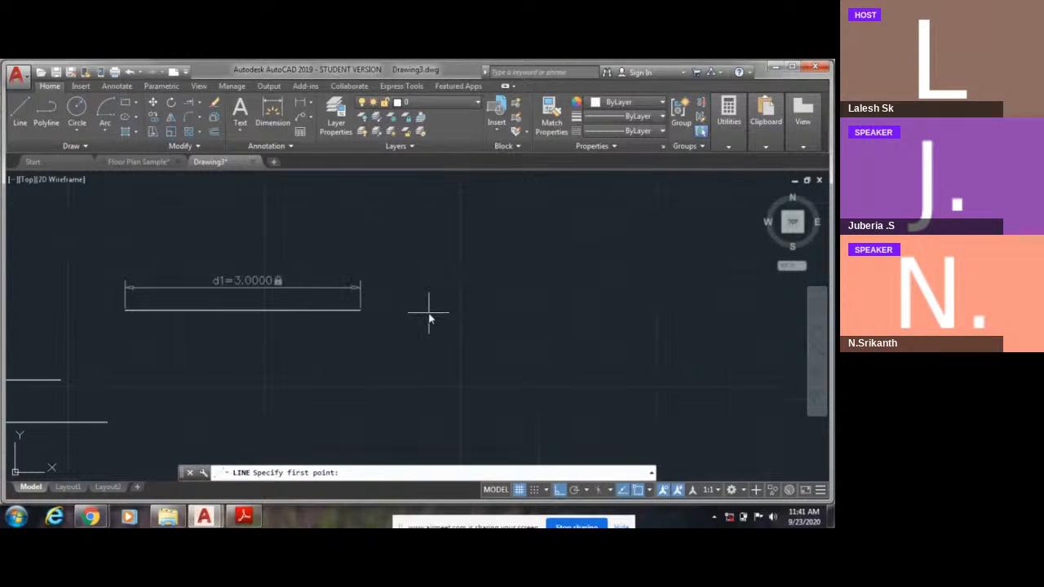
{"action": "left_click", "coordinate": [429, 312]}
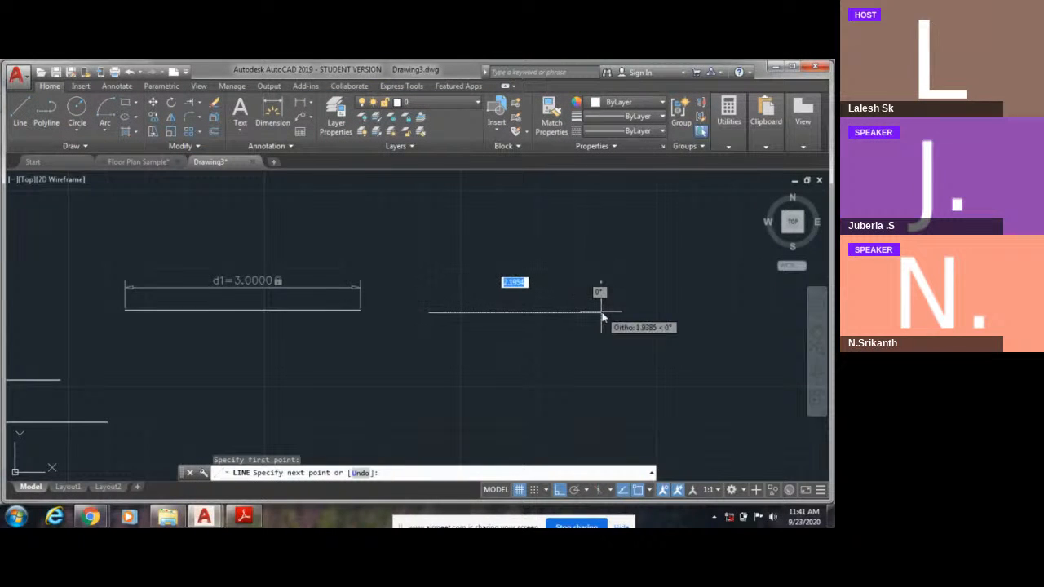
{"action": "key", "text": "Return"}
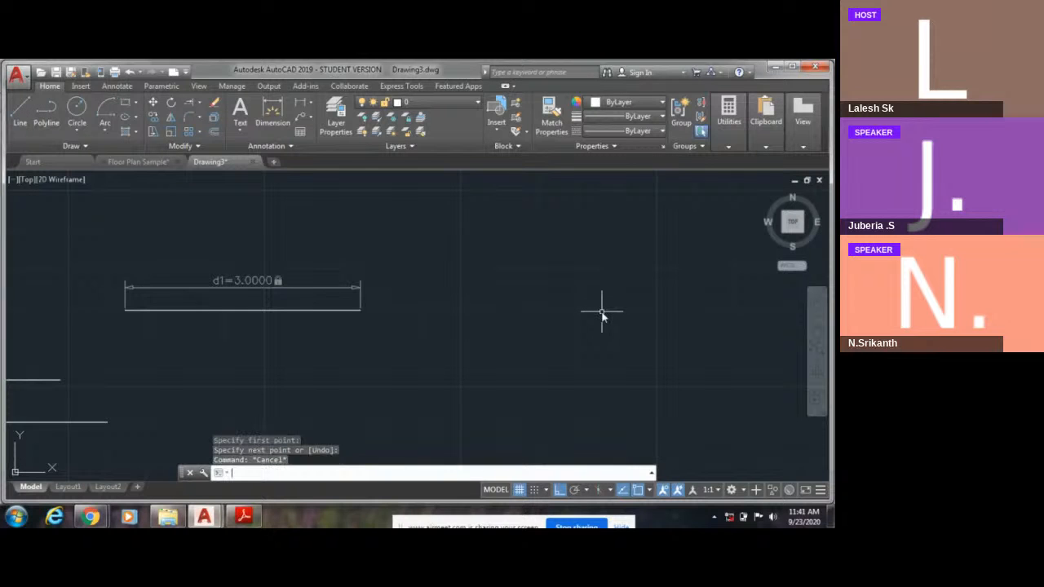
Step: Draw another 3-unit horizontal line to the right of the constrained line
{"action": "type", "text": "l"}
{"action": "key", "text": "Return"}
{"action": "left_click", "coordinate": [429, 300]}
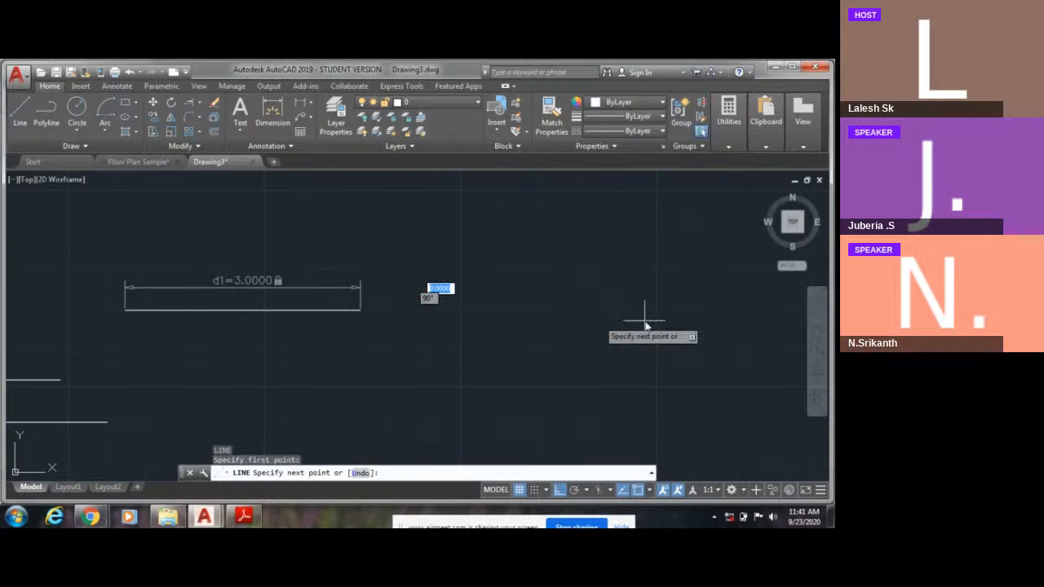
{"action": "left_click", "coordinate": [656, 326]}
{"action": "type", "text": "3"}
{"action": "key", "text": "Return"}
{"action": "key", "text": "Escape"}
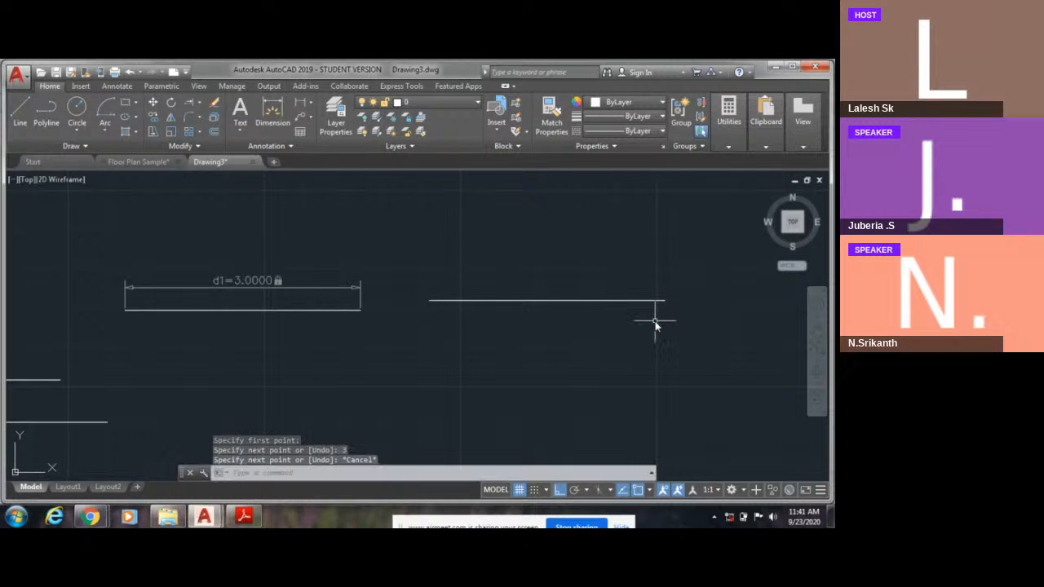
Step: Add an ordinary linear dimension between the endpoints of the new line, placed just above it
{"action": "left_click", "coordinate": [311, 108]}
{"action": "left_click", "coordinate": [322, 209]}
{"action": "left_click", "coordinate": [430, 300]}
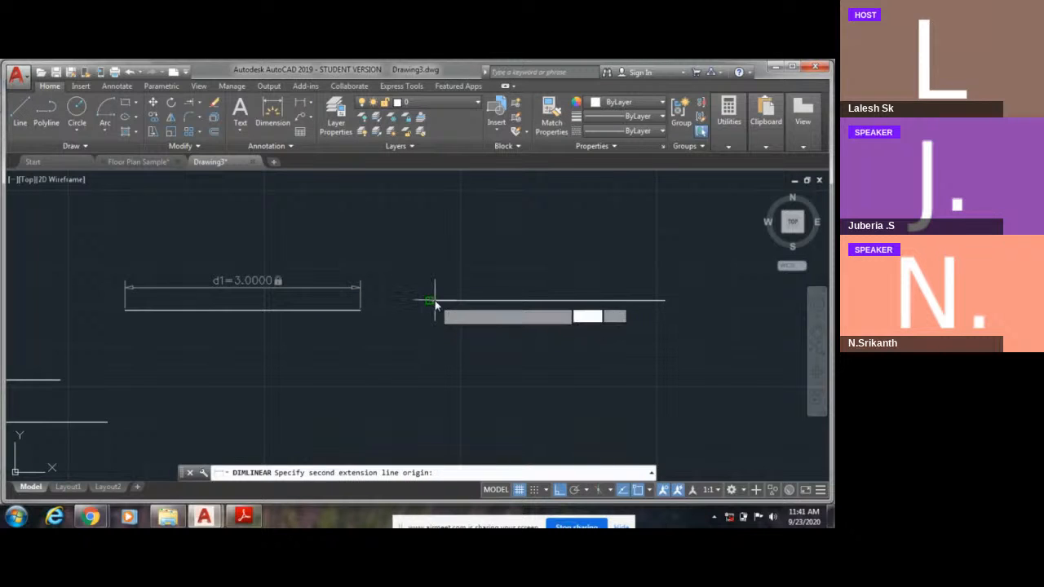
{"action": "left_click", "coordinate": [665, 296]}
{"action": "left_click", "coordinate": [664, 270]}
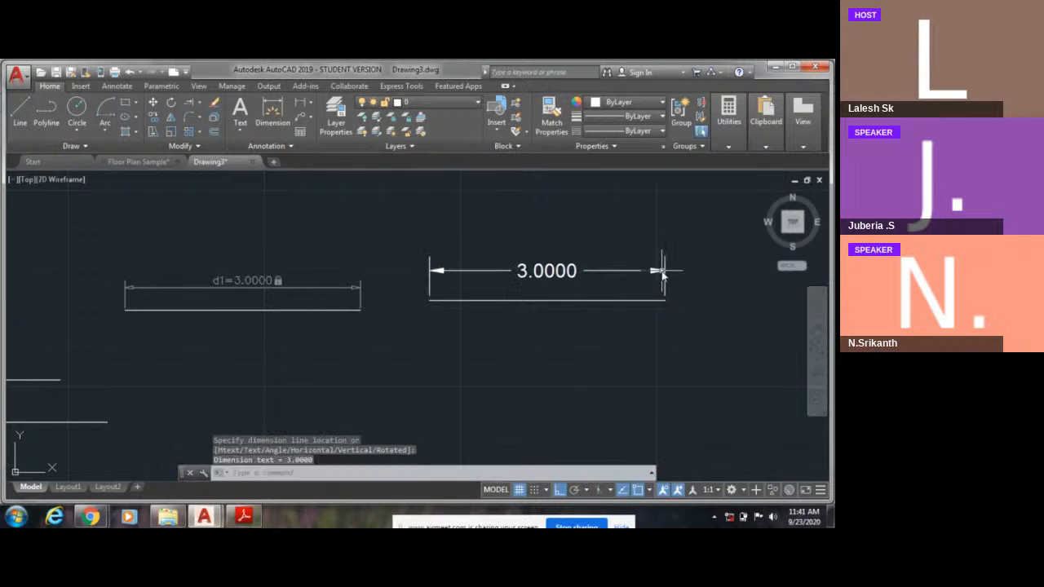
{"action": "key", "text": "Escape"}
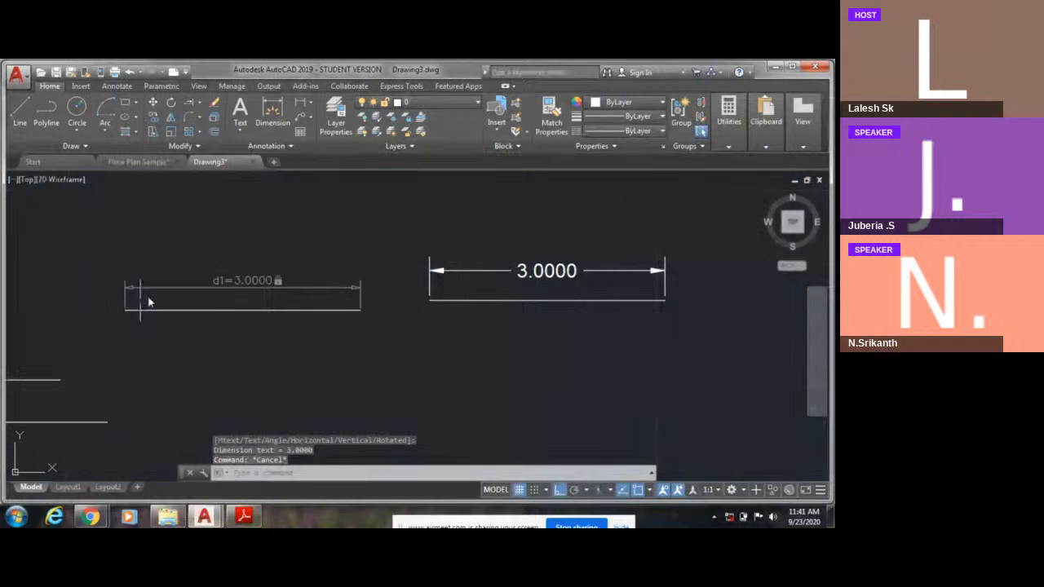
Step: Set the d1 linear dimensional constraint to 2 and end the text editing
{"action": "left_click", "coordinate": [160, 86]}
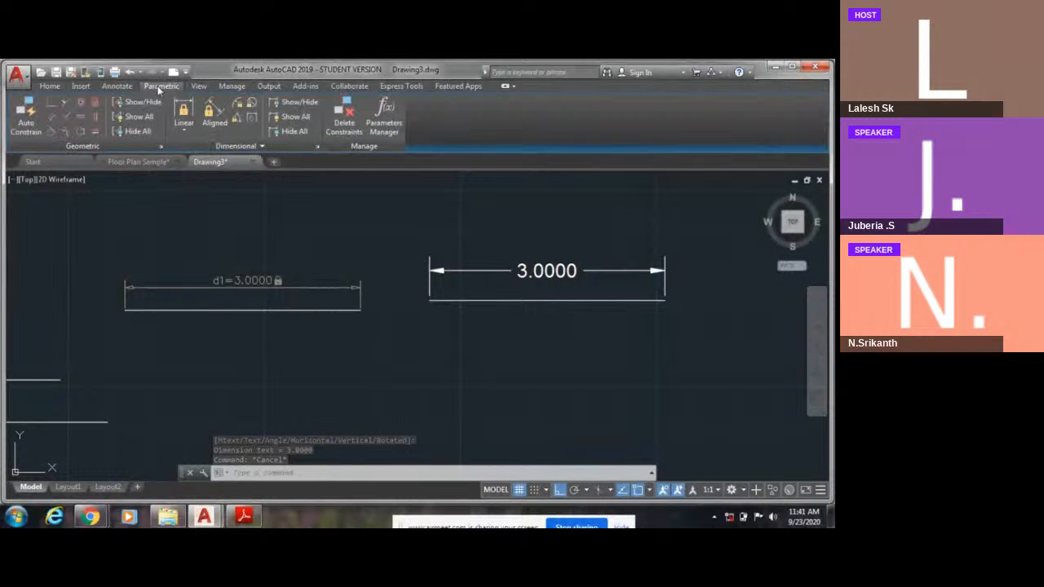
{"action": "double_click", "coordinate": [240, 281]}
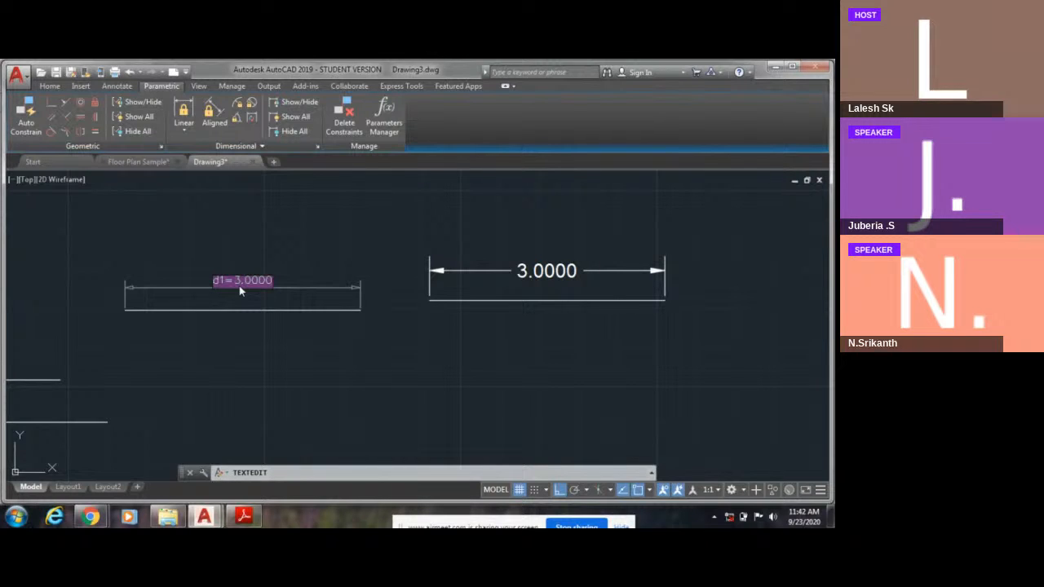
{"action": "type", "text": "2"}
{"action": "key", "text": "Return"}
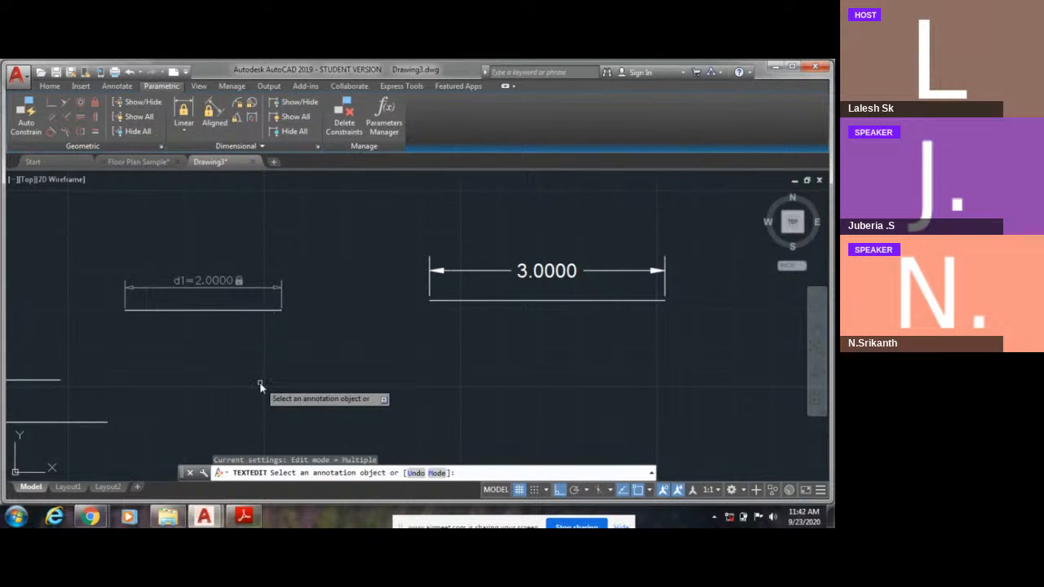
{"action": "key", "text": "Return"}
{"action": "key", "text": "Escape"}
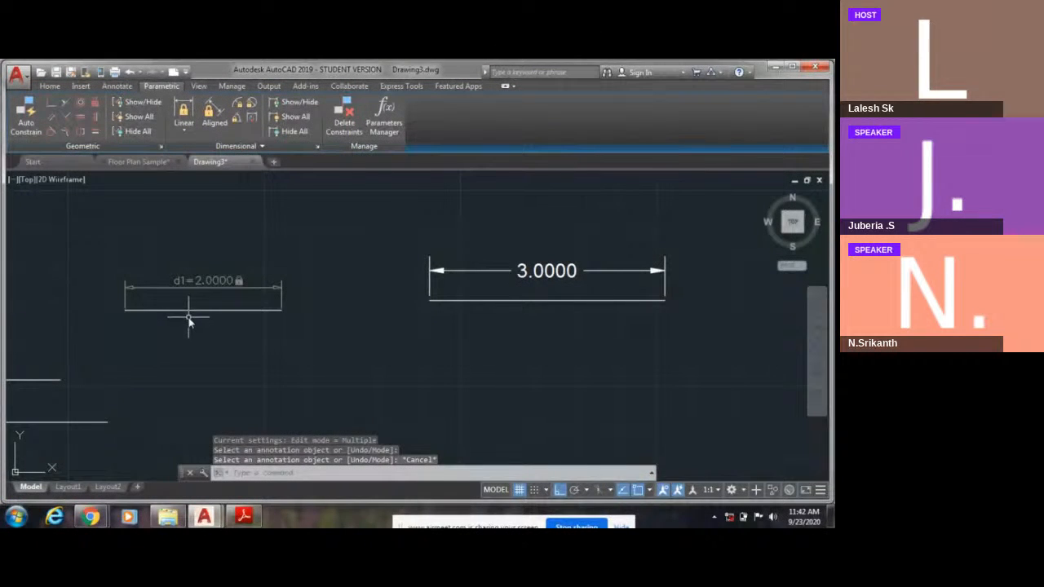
Step: Override the ordinary dimension's text with 2 and end the text editing
{"action": "double_click", "coordinate": [538, 279]}
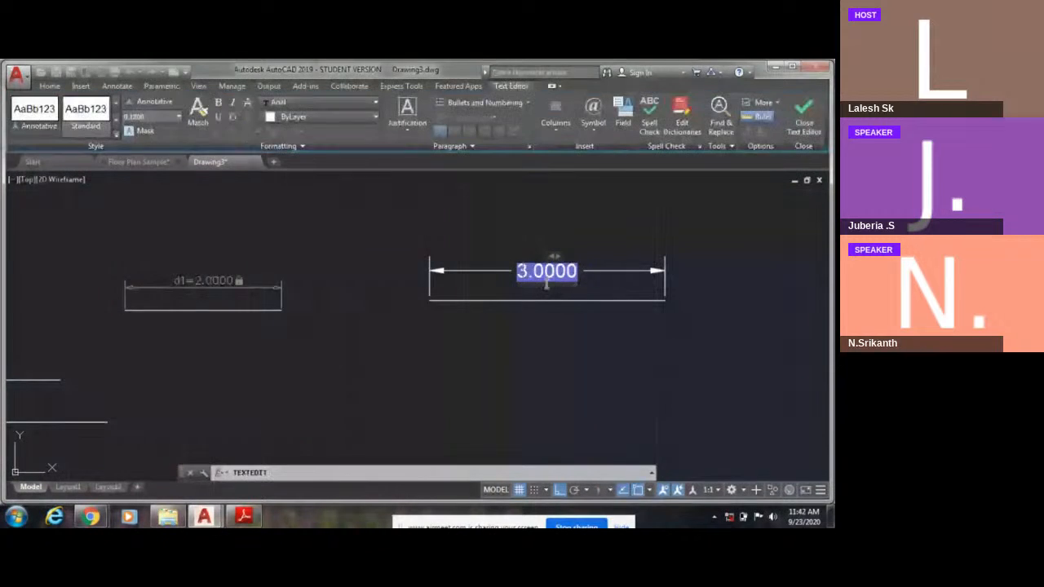
{"action": "type", "text": "2"}
{"action": "key", "text": "Delete"}
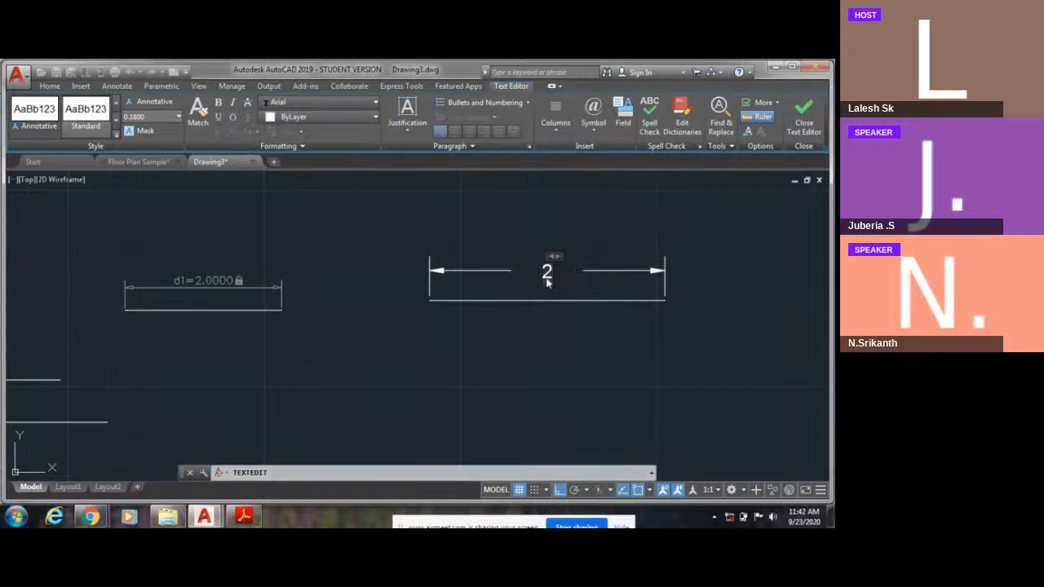
{"action": "left_click", "coordinate": [803, 113]}
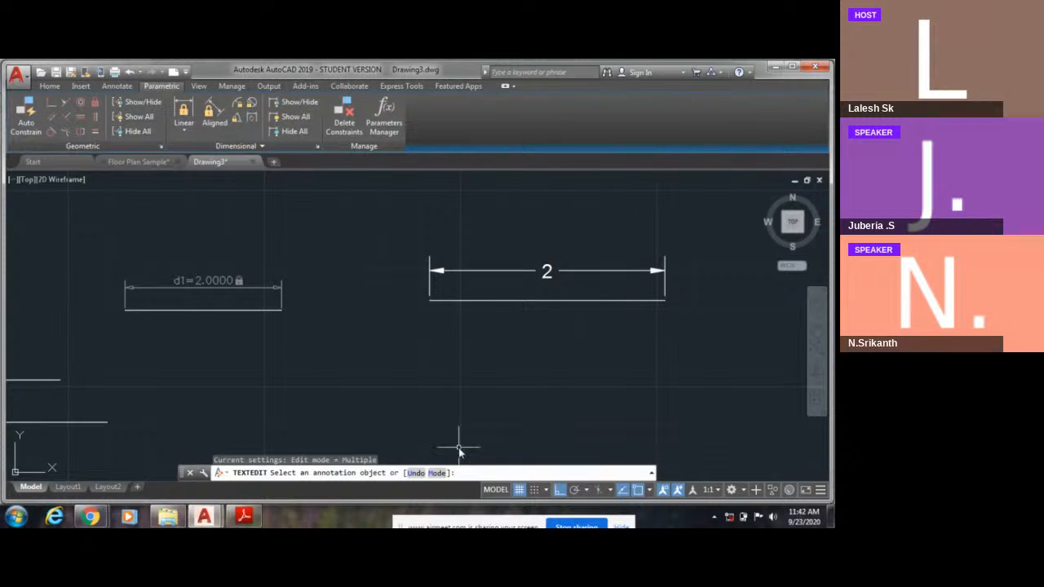
{"action": "key", "text": "Escape"}
{"action": "key", "text": "Escape"}
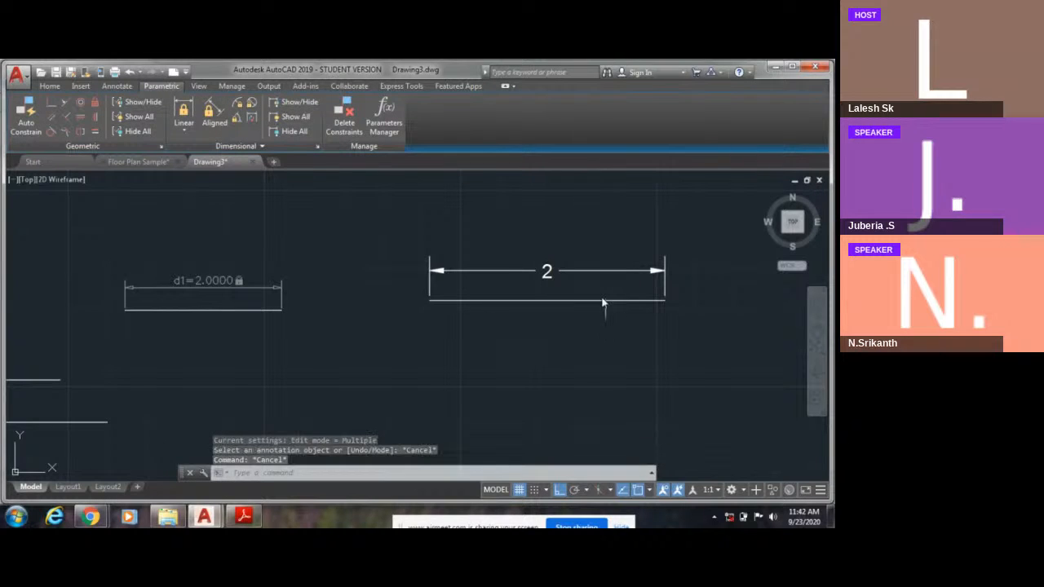
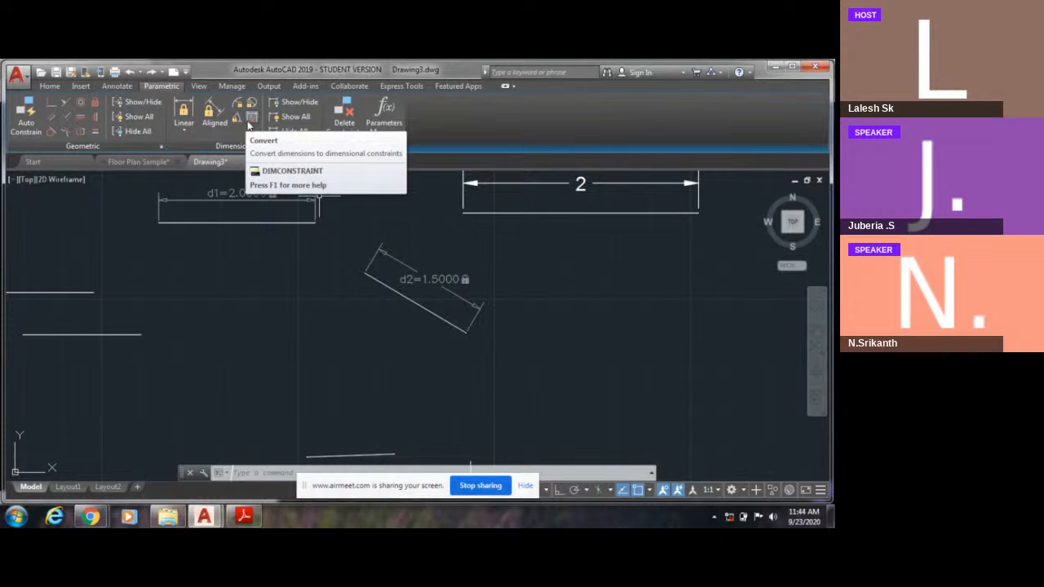
Step: Draw a circle with a radius of about 0.9 in the empty area above the constrained horizontal line
{"action": "middle_click_drag", "start_coordinate": [517, 219], "coordinate": [494, 285]}
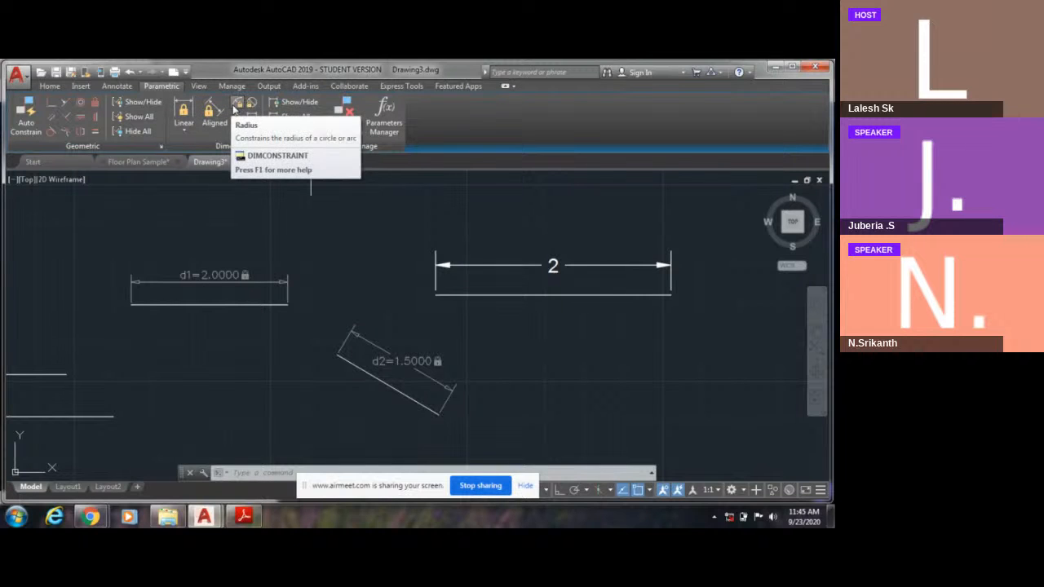
{"action": "left_click", "coordinate": [50, 87]}
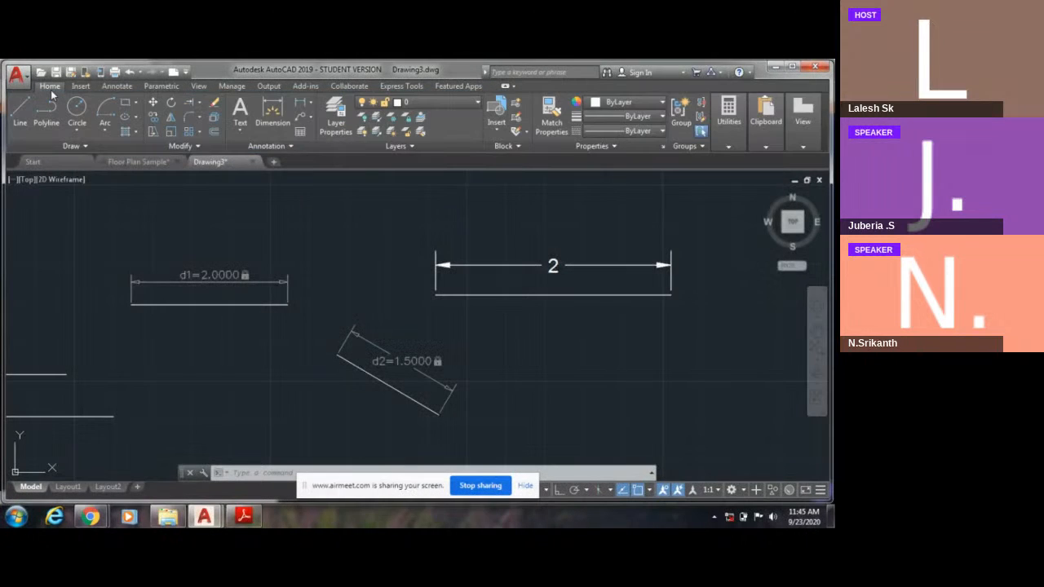
{"action": "left_click", "coordinate": [77, 113]}
{"action": "middle_click_drag", "start_coordinate": [161, 274], "coordinate": [163, 412]}
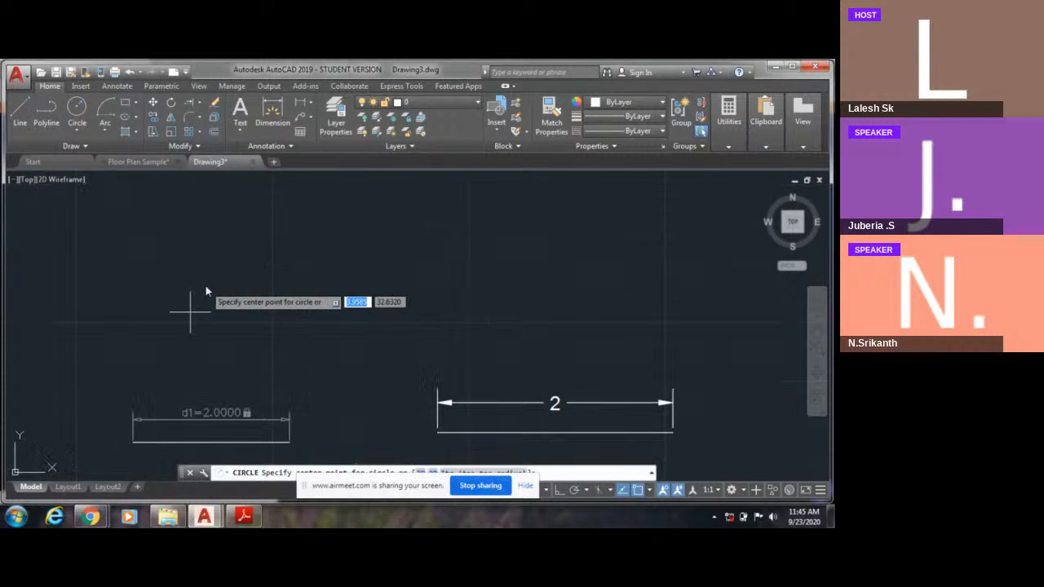
{"action": "left_click", "coordinate": [258, 251]}
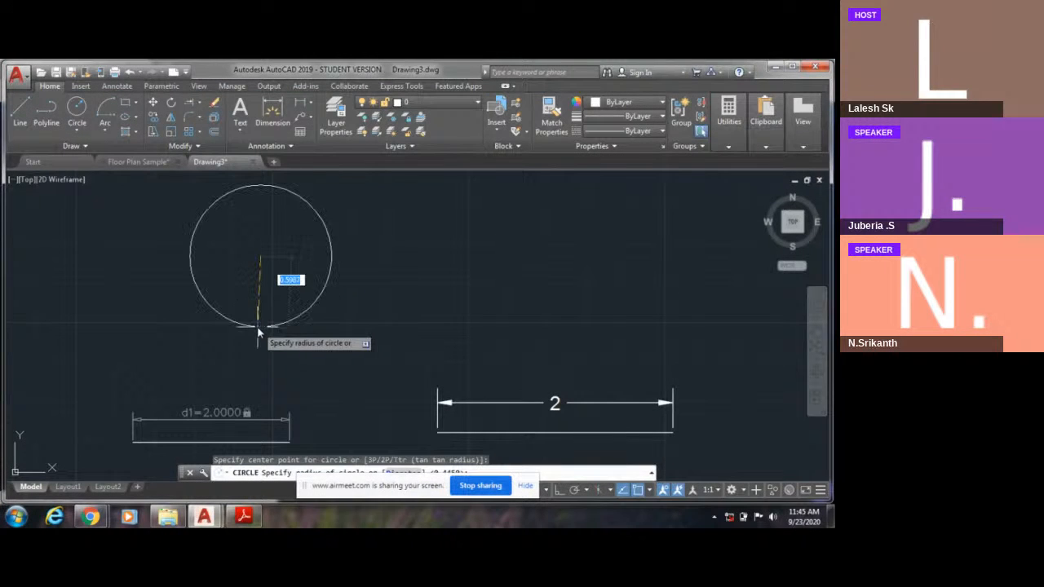
{"action": "left_click", "coordinate": [257, 330]}
{"action": "middle_click_drag", "start_coordinate": [268, 308], "coordinate": [256, 377]}
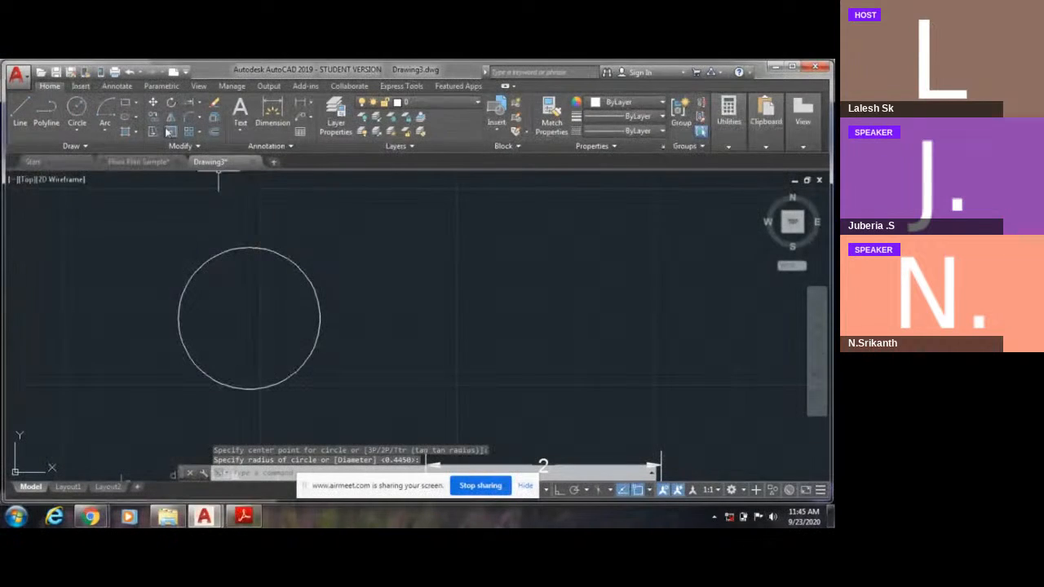
Step: Apply a diameter constraint to the circle with DCDIAMETER, placing it inside the circle and accepting the default value
{"action": "left_click", "coordinate": [153, 87]}
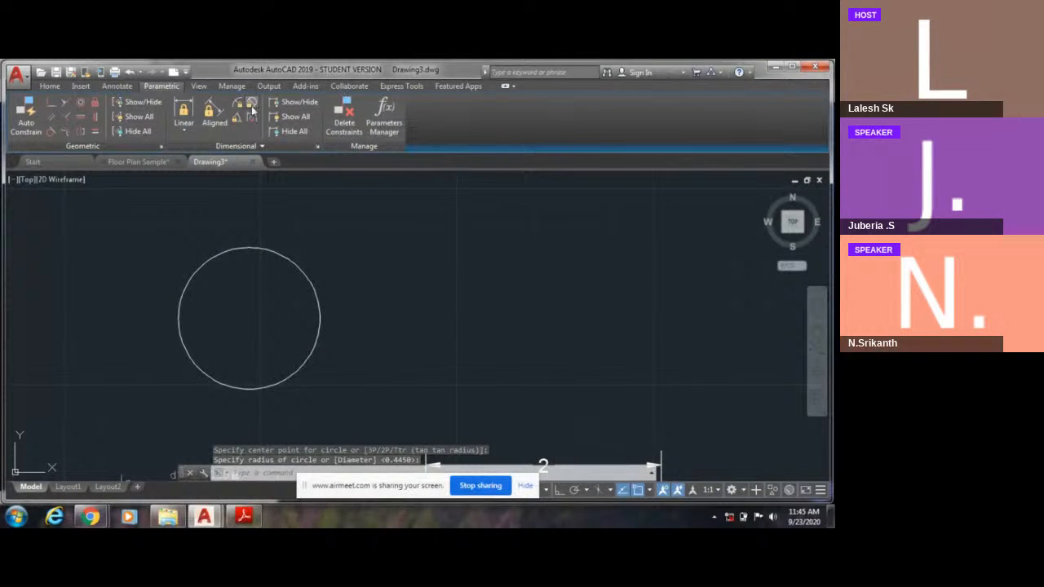
{"action": "left_click", "coordinate": [108, 87]}
{"action": "left_click", "coordinate": [57, 86]}
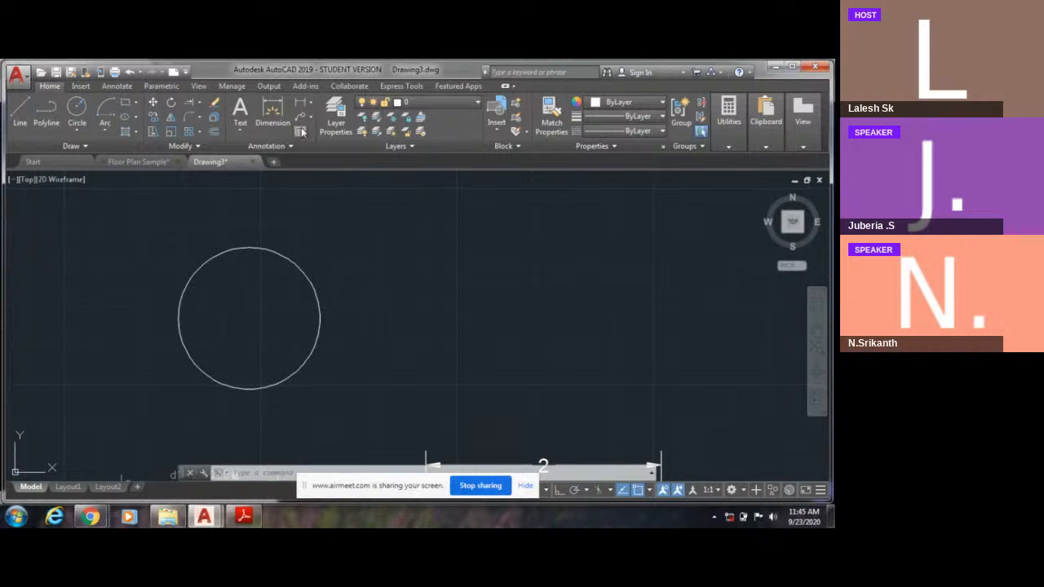
{"action": "left_click", "coordinate": [160, 85]}
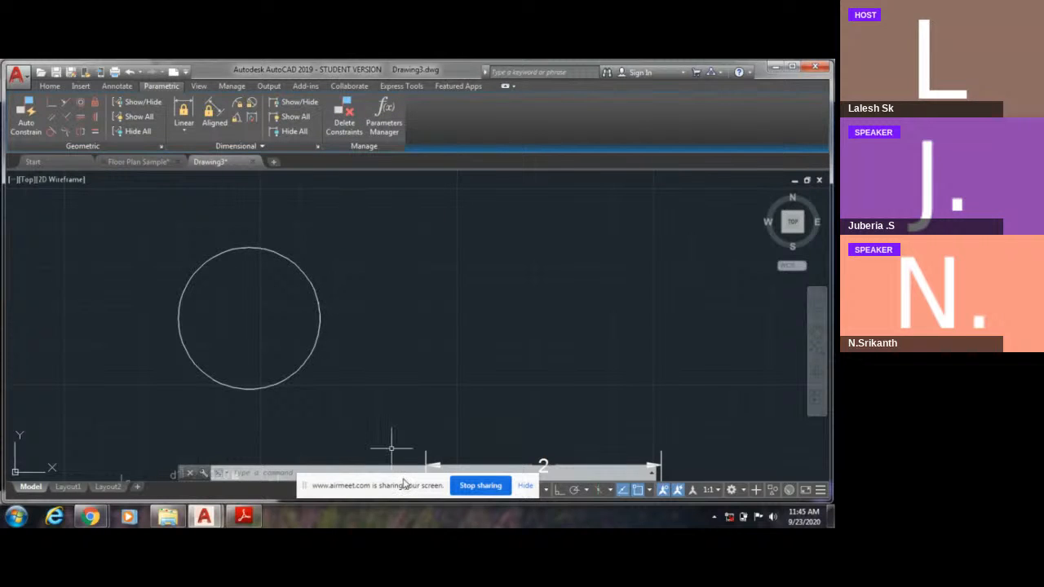
{"action": "type", "text": "dcd"}
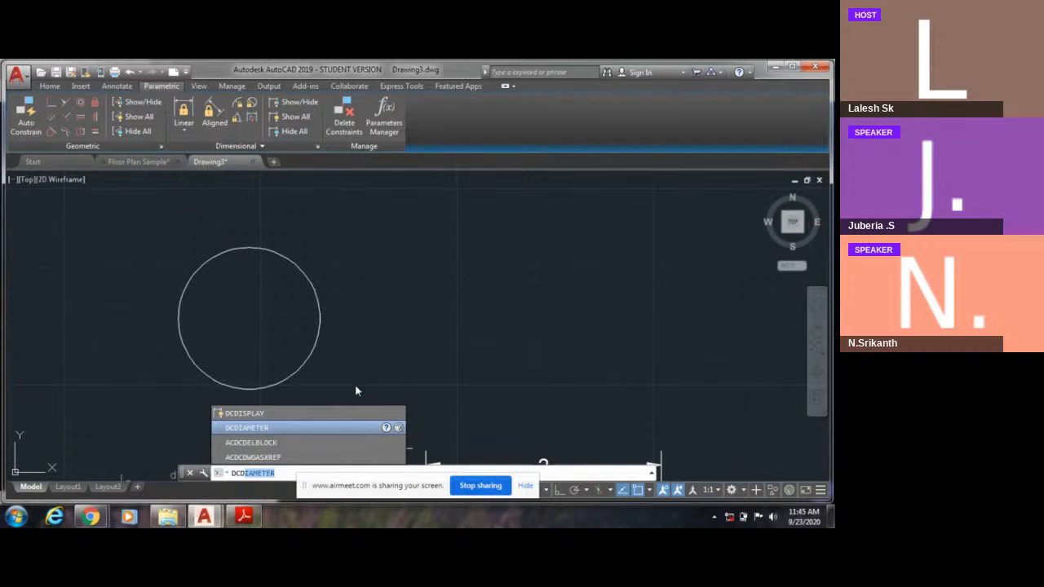
{"action": "key", "text": "Return"}
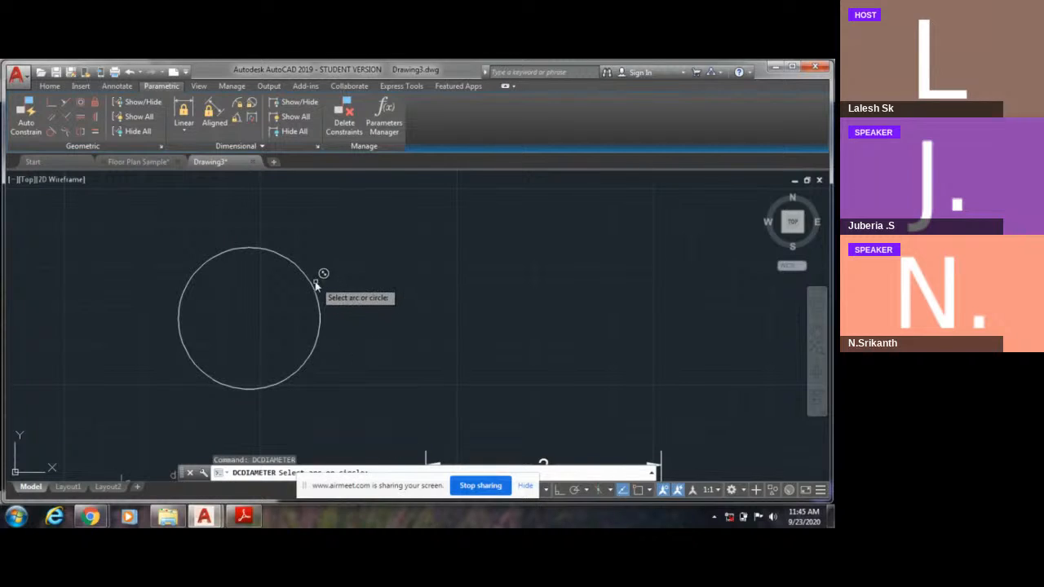
{"action": "left_click", "coordinate": [308, 281]}
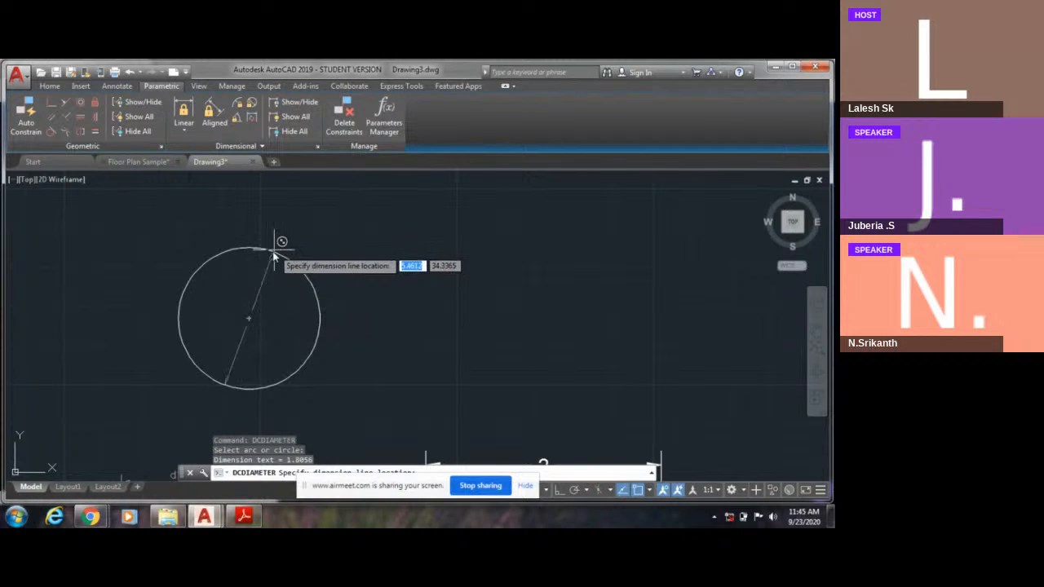
{"action": "left_click", "coordinate": [251, 289]}
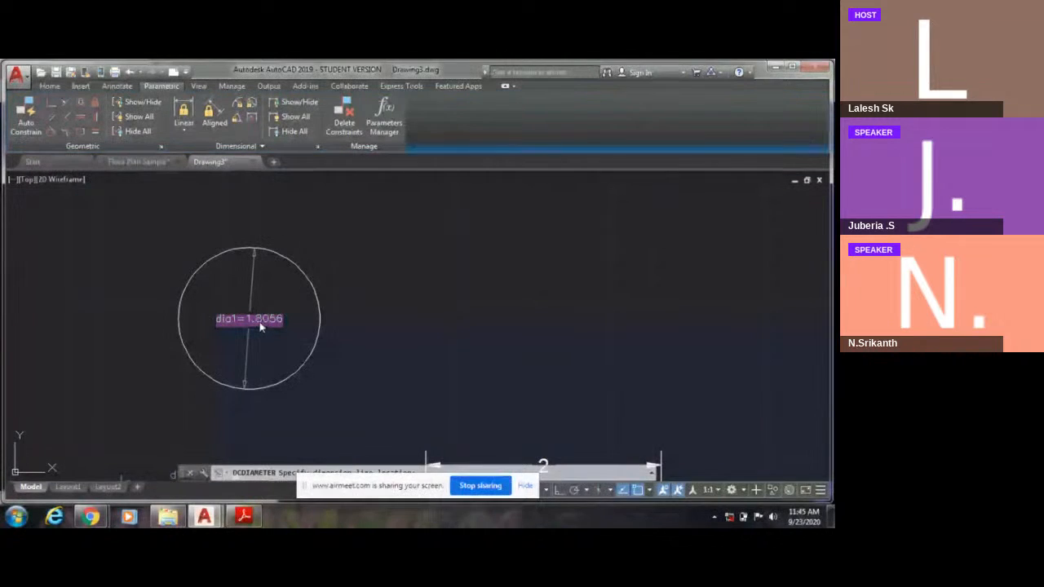
{"action": "left_click", "coordinate": [261, 322]}
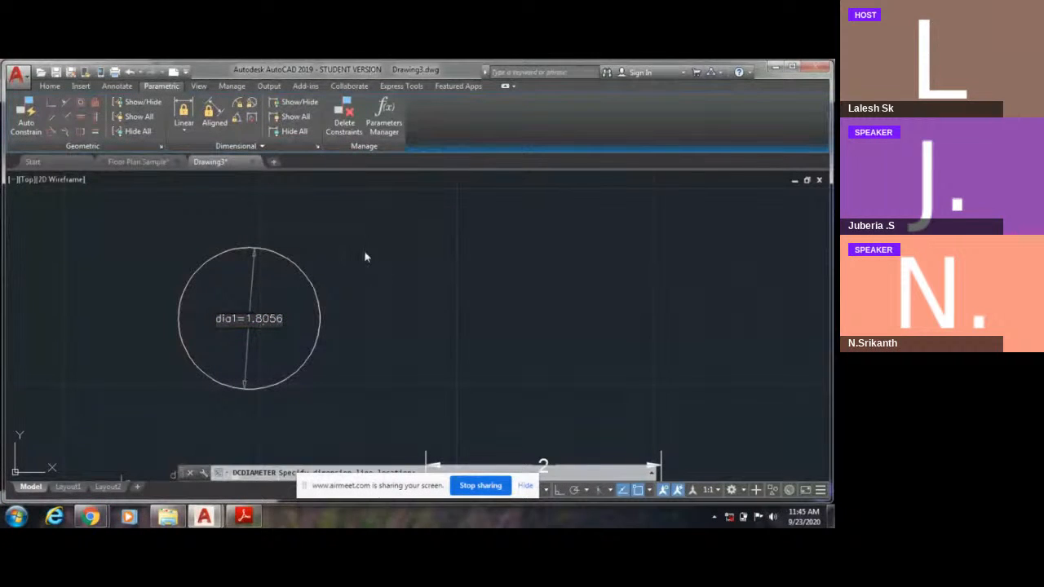
{"action": "left_click", "coordinate": [376, 247]}
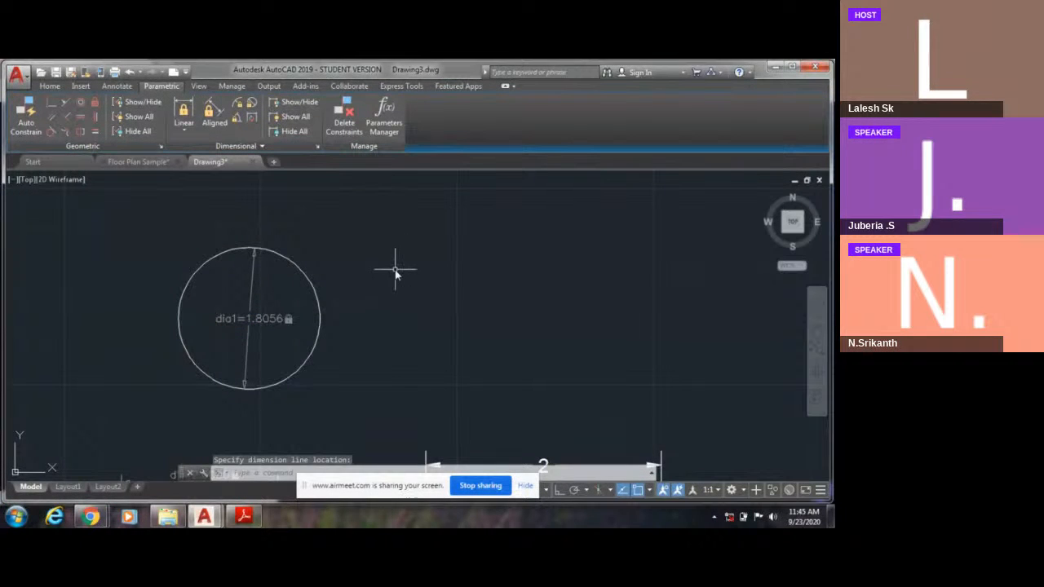
Step: Draw a second, smaller circle about 1.27 in diameter up and to the right of the constrained circle
{"action": "left_click", "coordinate": [49, 87]}
{"action": "left_click", "coordinate": [76, 107]}
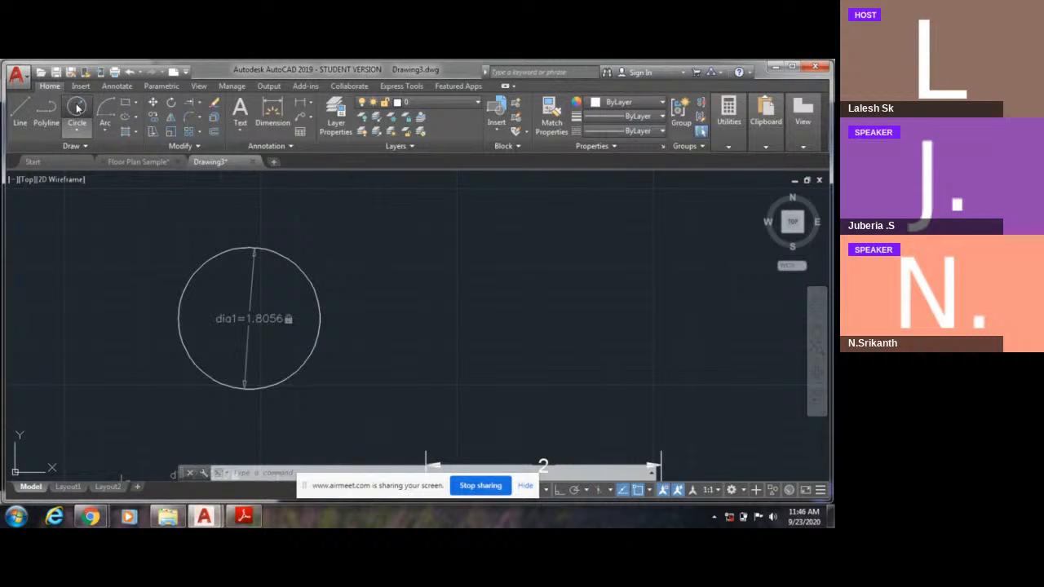
{"action": "left_click", "coordinate": [417, 274]}
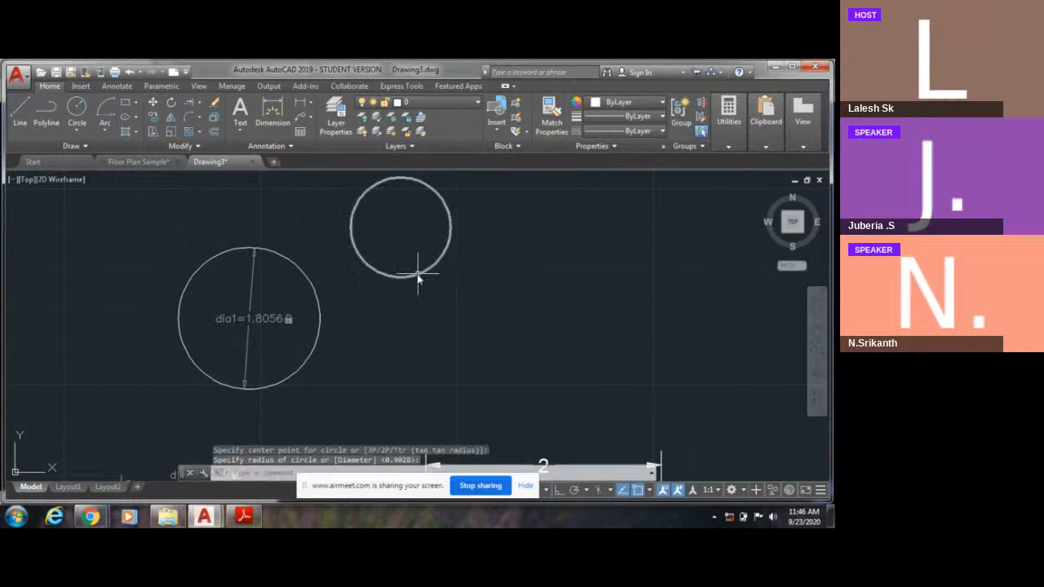
Step: Apply a diameter constraint to the smaller circle, placing it inside the circle and accepting the default value
{"action": "left_click", "coordinate": [161, 86]}
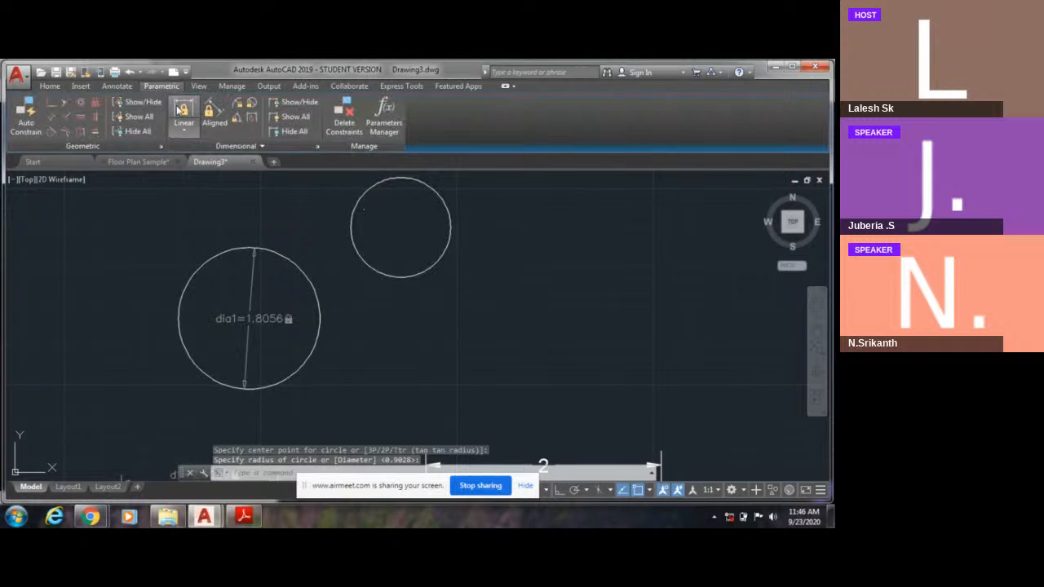
{"action": "left_click", "coordinate": [252, 105]}
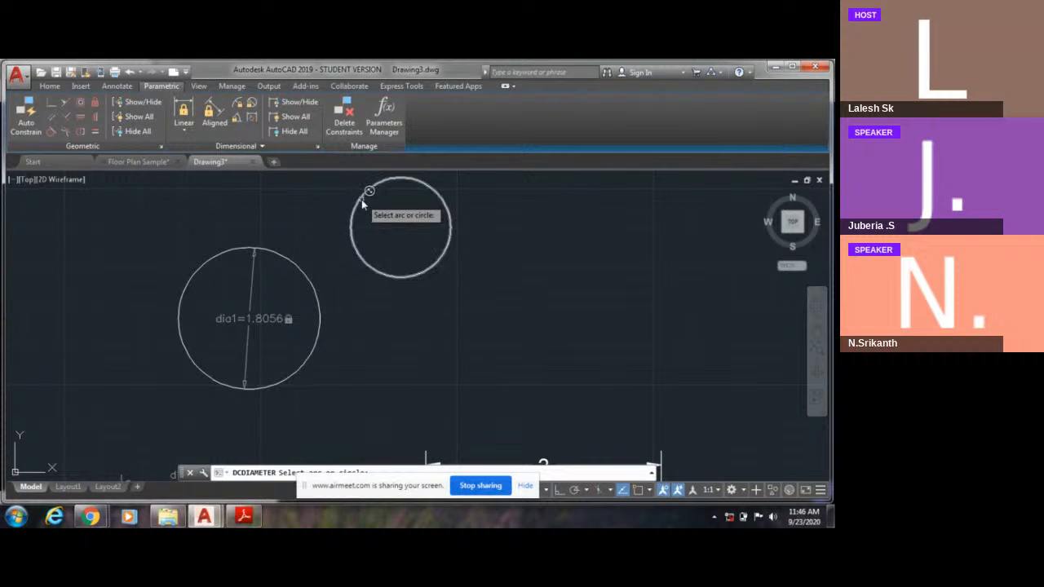
{"action": "left_click", "coordinate": [364, 203]}
{"action": "left_click", "coordinate": [389, 226]}
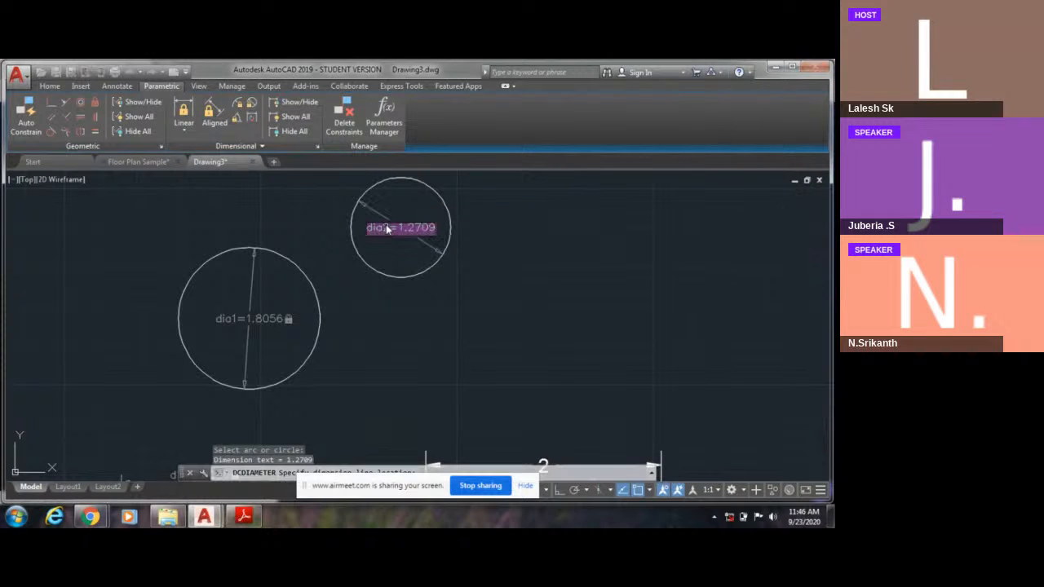
{"action": "key", "text": "Return"}
Step: Draw a horizontal line about 4.46 units long above the two circles with Ortho mode turned on
{"action": "scroll", "coordinate": [397, 332], "scroll_direction": "down", "scroll_amount": 2}
{"action": "scroll", "coordinate": [367, 315], "scroll_direction": "down", "scroll_amount": 2}
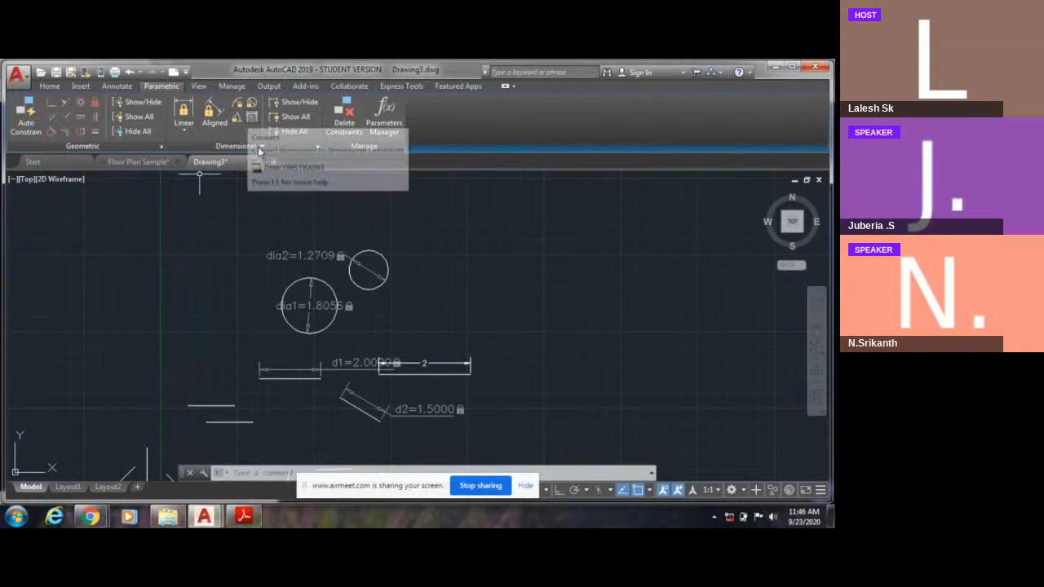
{"action": "left_click", "coordinate": [50, 85]}
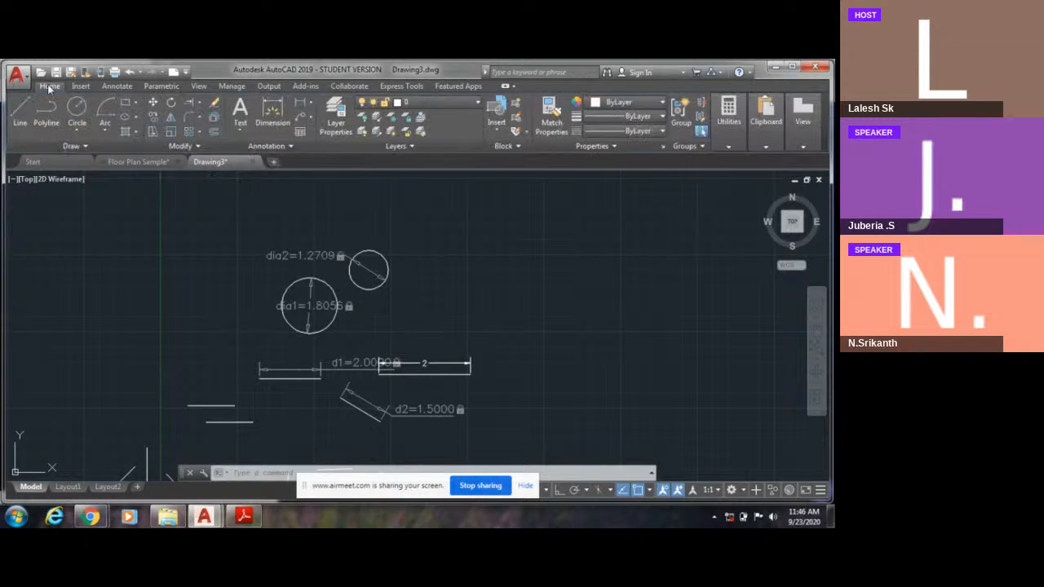
{"action": "left_click", "coordinate": [26, 123]}
{"action": "middle_click_drag", "start_coordinate": [472, 312], "coordinate": [414, 407]}
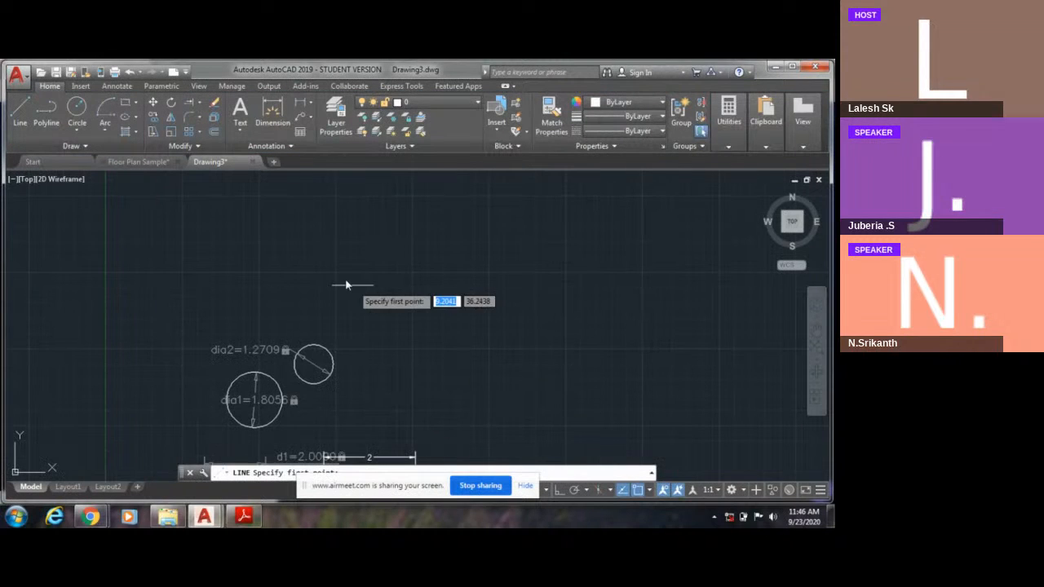
{"action": "left_click", "coordinate": [343, 275]}
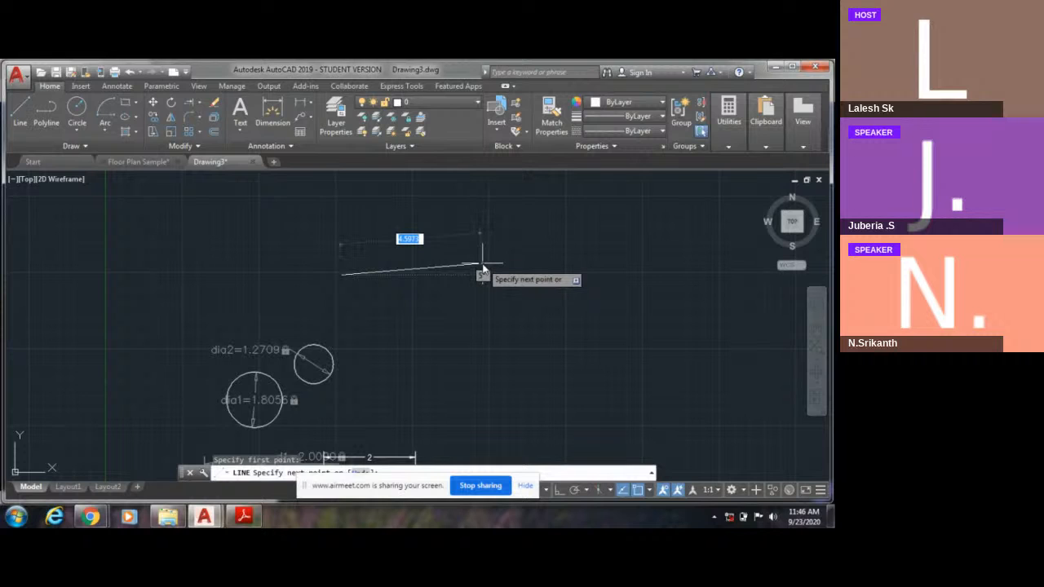
{"action": "key", "text": "F8"}
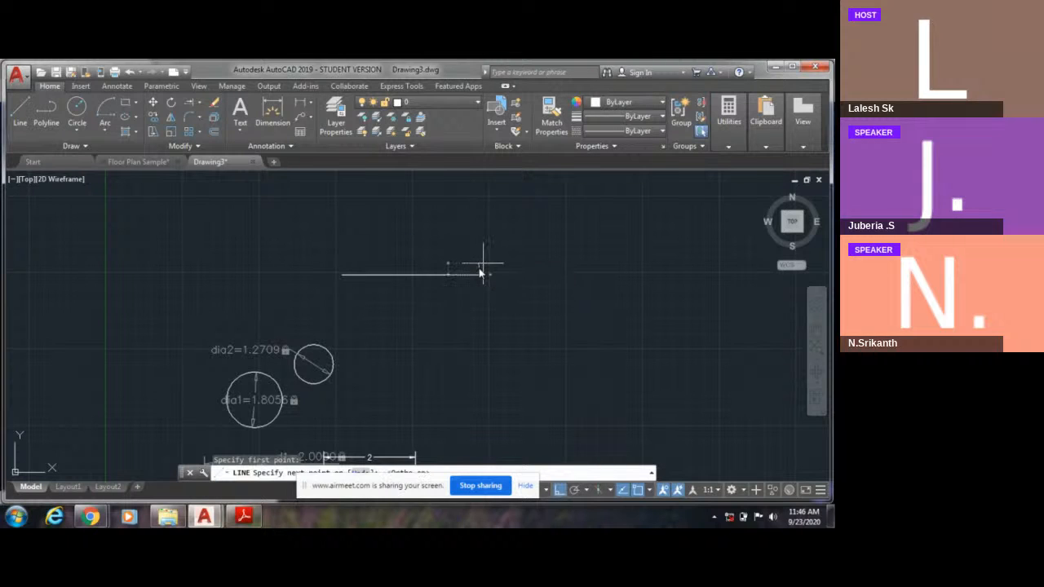
{"action": "left_click", "coordinate": [479, 268]}
{"action": "key", "text": "Escape"}
Step: Add an ordinary linear dimension between the endpoints of the new horizontal line, placed just above it
{"action": "left_click", "coordinate": [299, 104]}
{"action": "scroll", "coordinate": [397, 334], "scroll_direction": "up", "scroll_amount": 2}
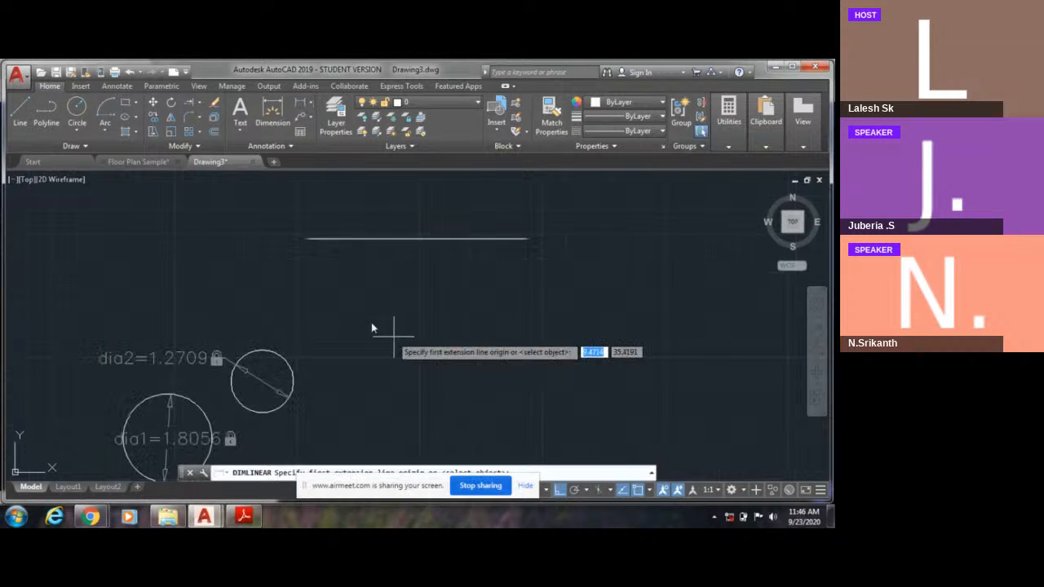
{"action": "left_click", "coordinate": [306, 239]}
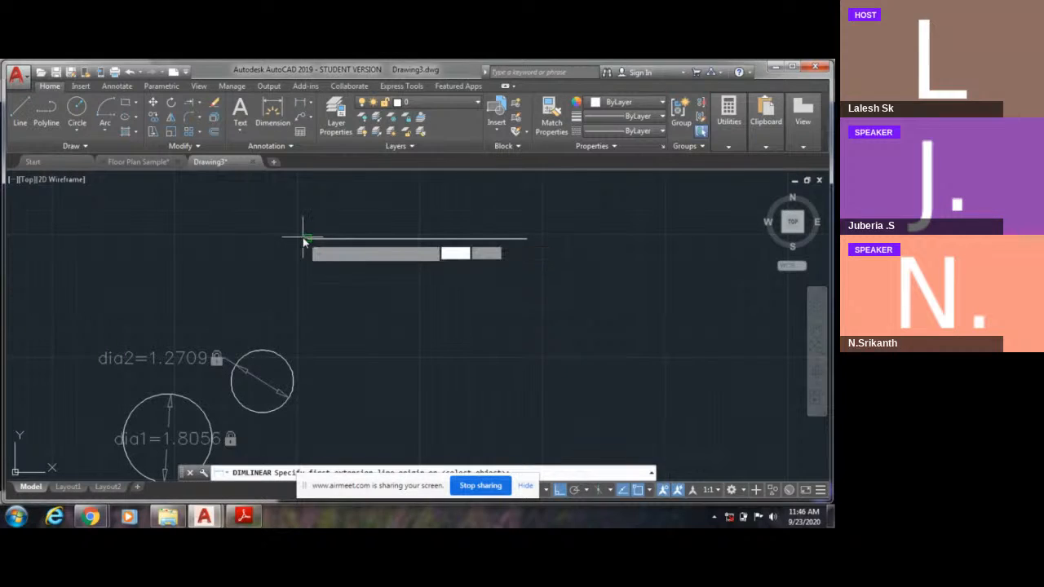
{"action": "left_click", "coordinate": [527, 239]}
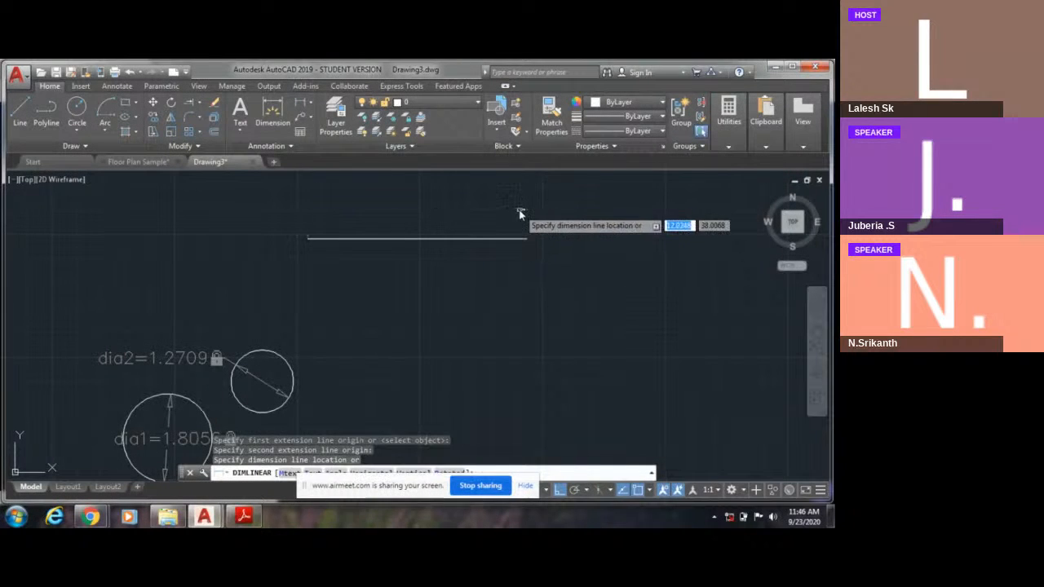
{"action": "left_click", "coordinate": [519, 213]}
{"action": "key", "text": "Escape"}
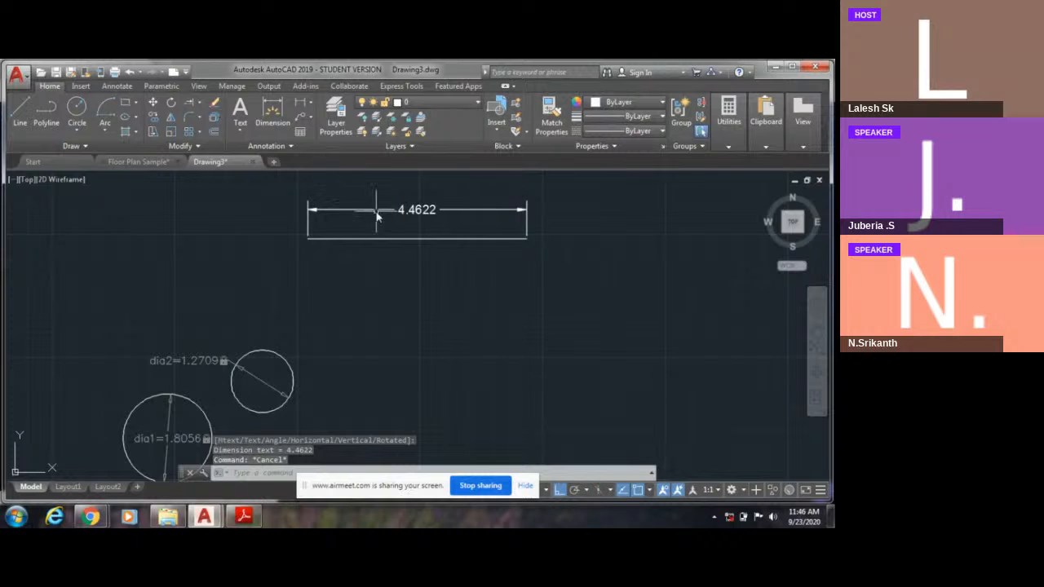
Step: Convert the new line's ordinary linear dimension into a dimensional constraint
{"action": "middle_click_drag", "start_coordinate": [378, 214], "coordinate": [357, 238]}
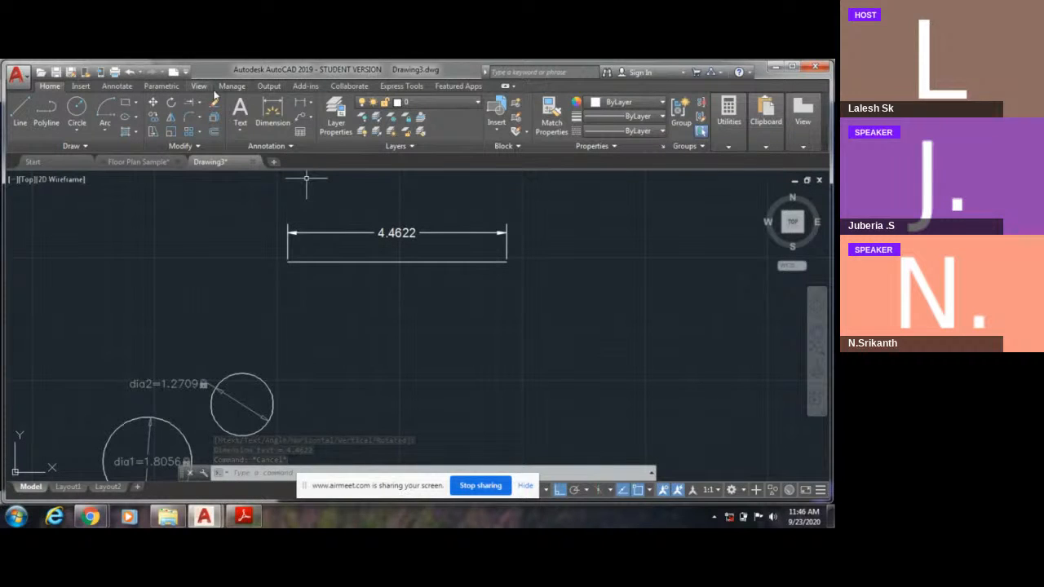
{"action": "left_click", "coordinate": [163, 87]}
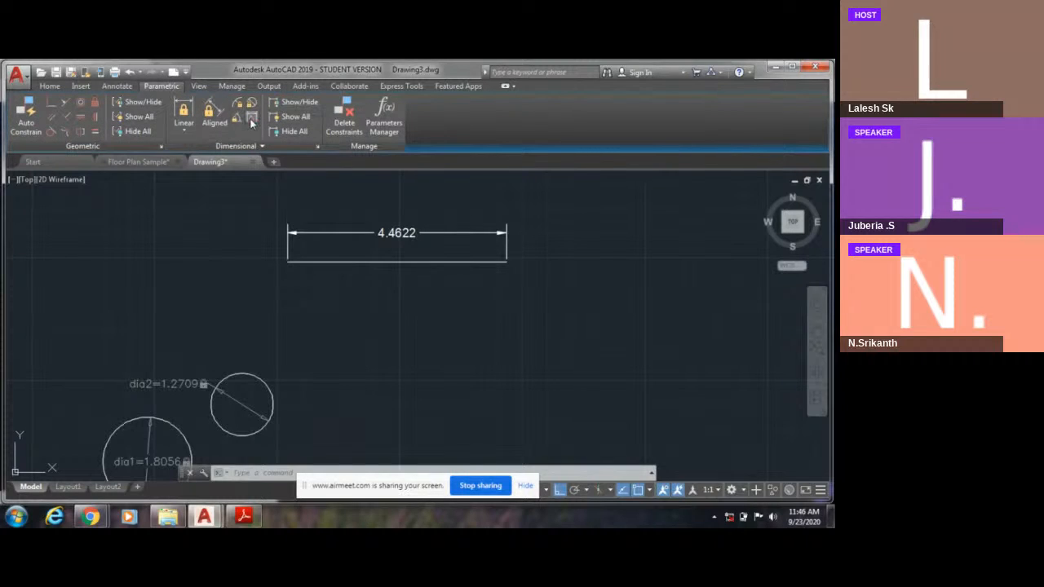
{"action": "left_click", "coordinate": [251, 122]}
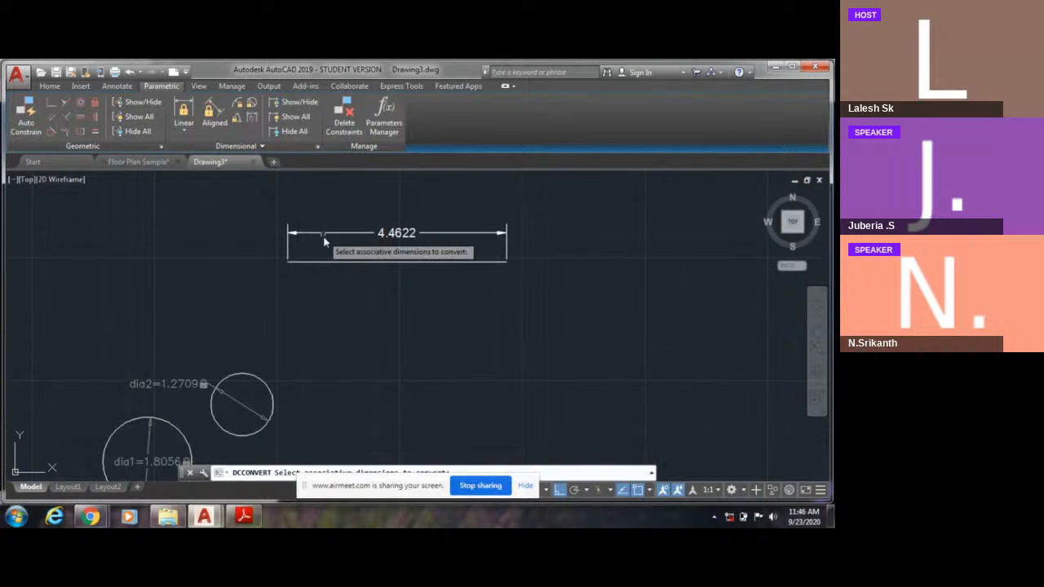
{"action": "left_click", "coordinate": [332, 238]}
{"action": "left_click", "coordinate": [288, 217]}
{"action": "left_click", "coordinate": [303, 235]}
{"action": "left_click", "coordinate": [278, 206]}
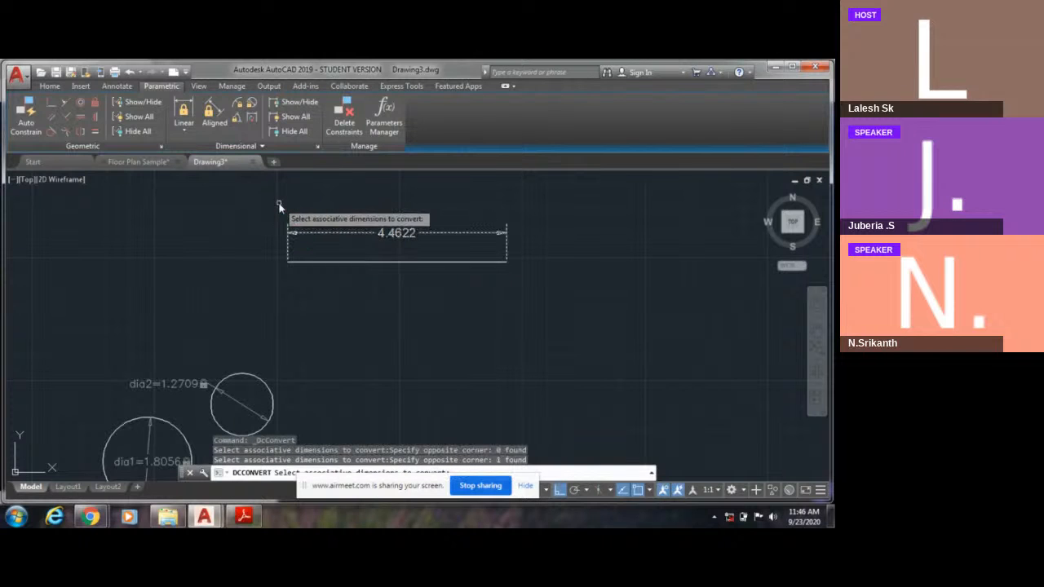
{"action": "key", "text": "Return"}
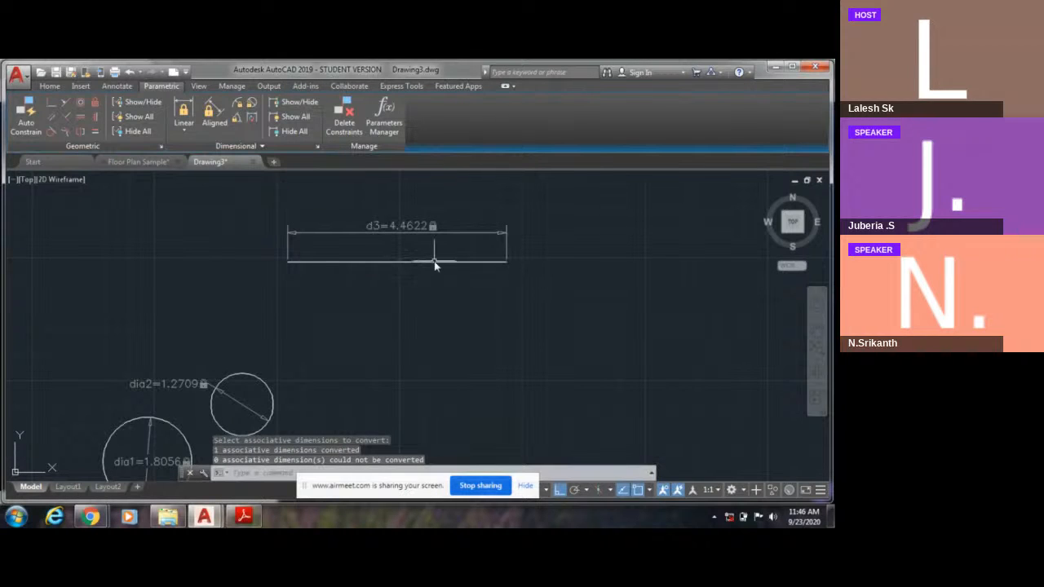
Step: Set the value of the converted dimensional constraint on the upper line to 5
{"action": "left_click", "coordinate": [402, 232]}
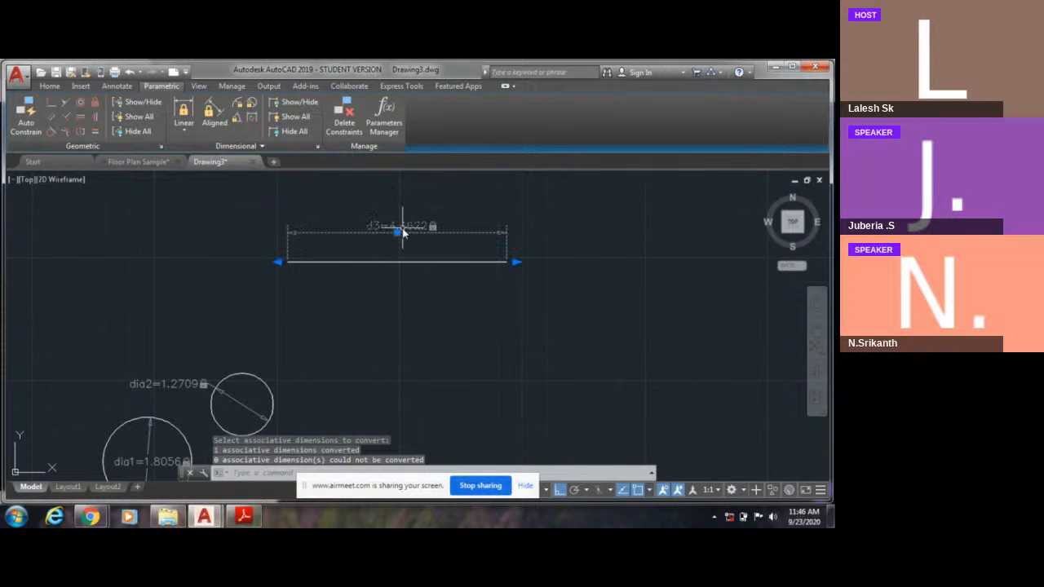
{"action": "double_click", "coordinate": [402, 227]}
{"action": "type", "text": "5"}
{"action": "key", "text": "Return"}
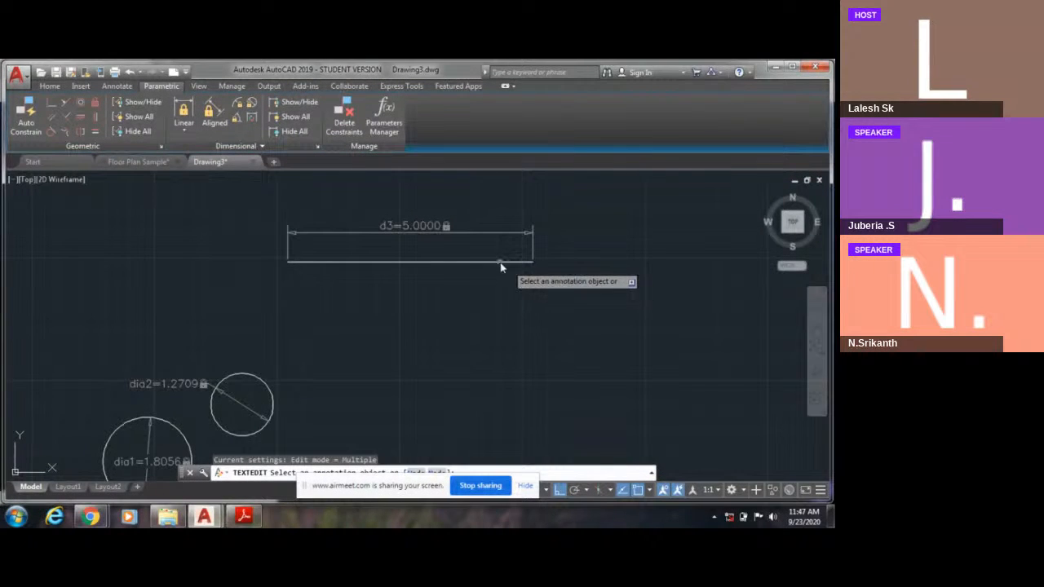
Step: Try to add a radius constraint to the smaller circle, placing its dimension inside the circle
{"action": "key", "text": "Escape"}
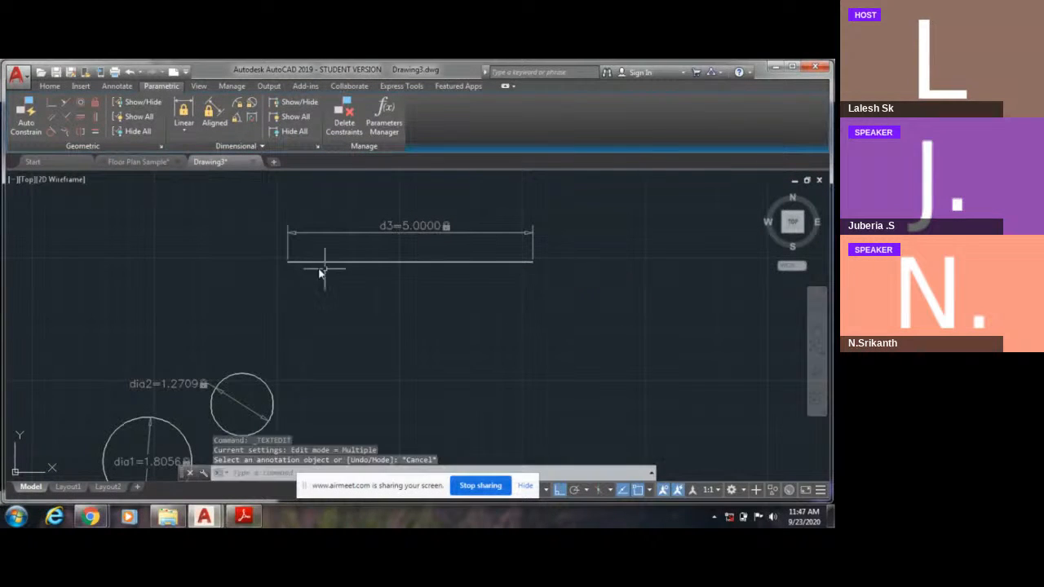
{"action": "left_click", "coordinate": [237, 104]}
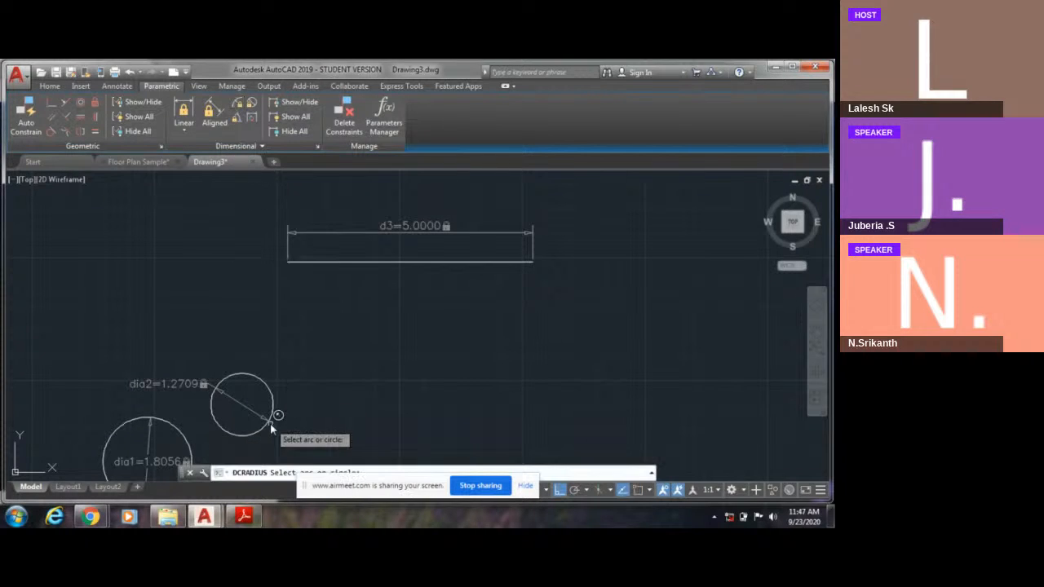
{"action": "left_click", "coordinate": [269, 382]}
{"action": "middle_click_drag", "start_coordinate": [277, 358], "coordinate": [286, 310]}
{"action": "scroll", "coordinate": [288, 309], "scroll_direction": "up", "scroll_amount": 1}
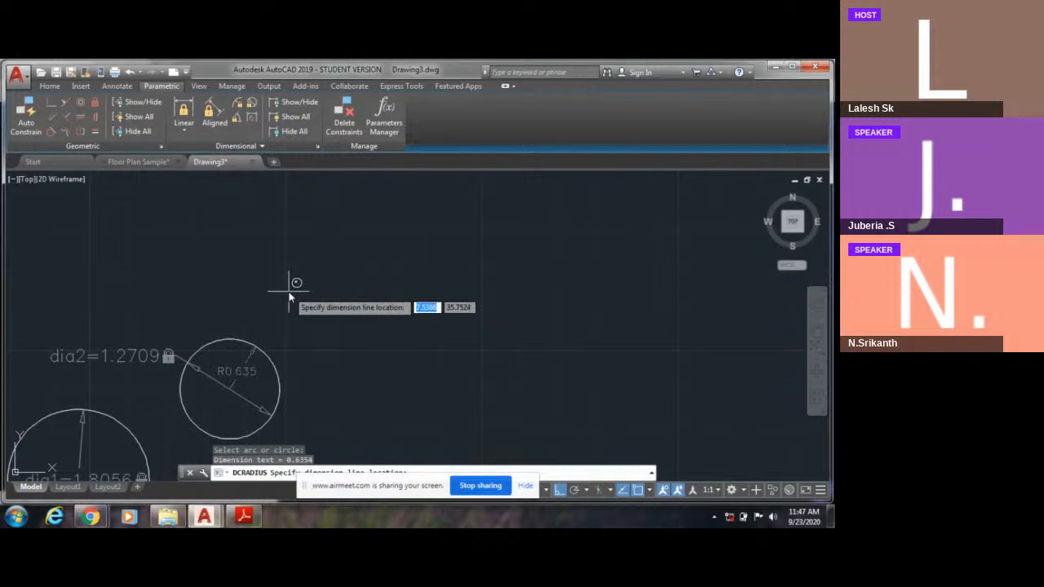
{"action": "left_click", "coordinate": [244, 374]}
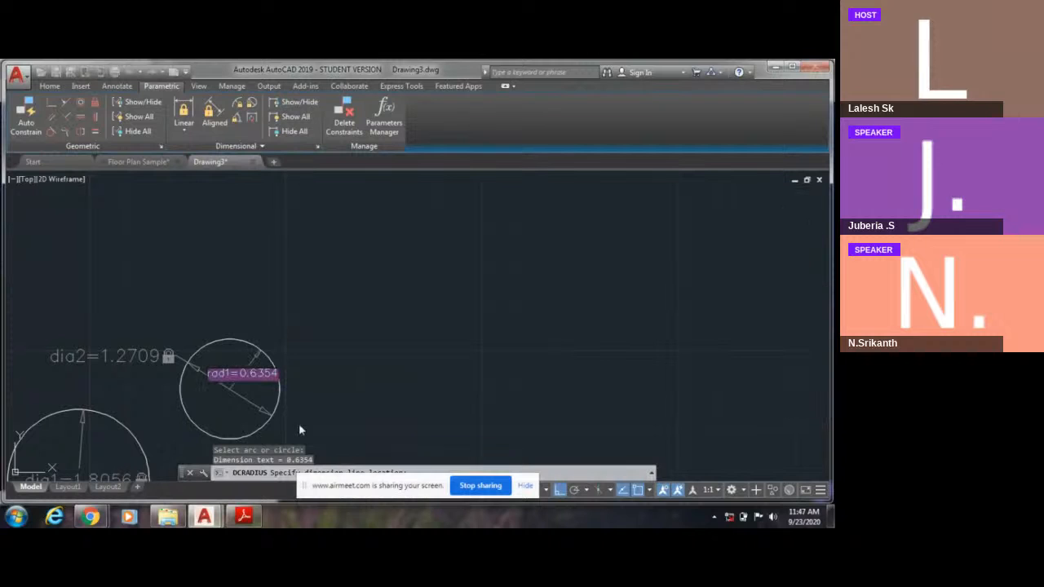
{"action": "left_click", "coordinate": [325, 333]}
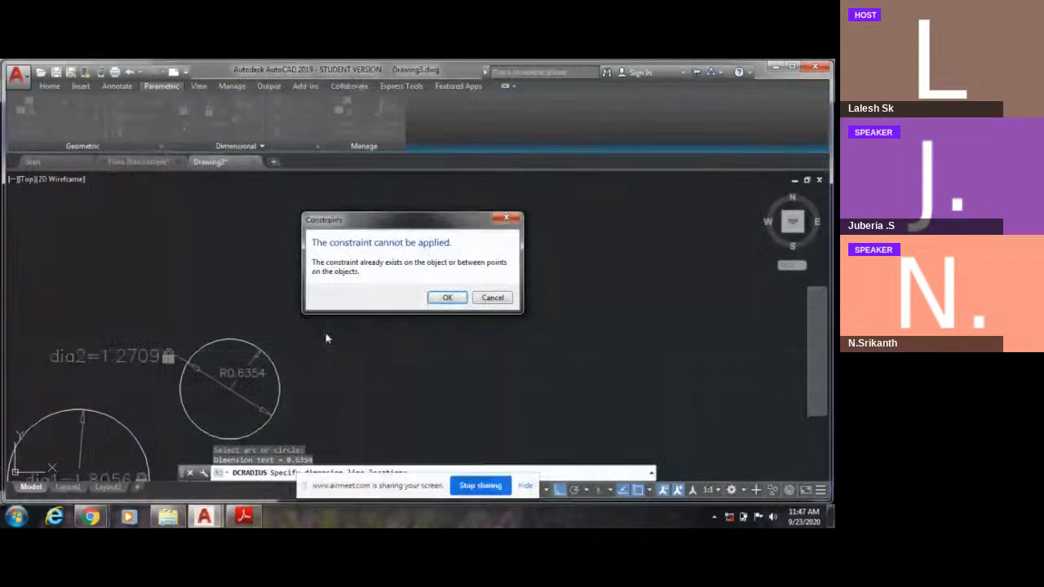
{"action": "left_click", "coordinate": [447, 297]}
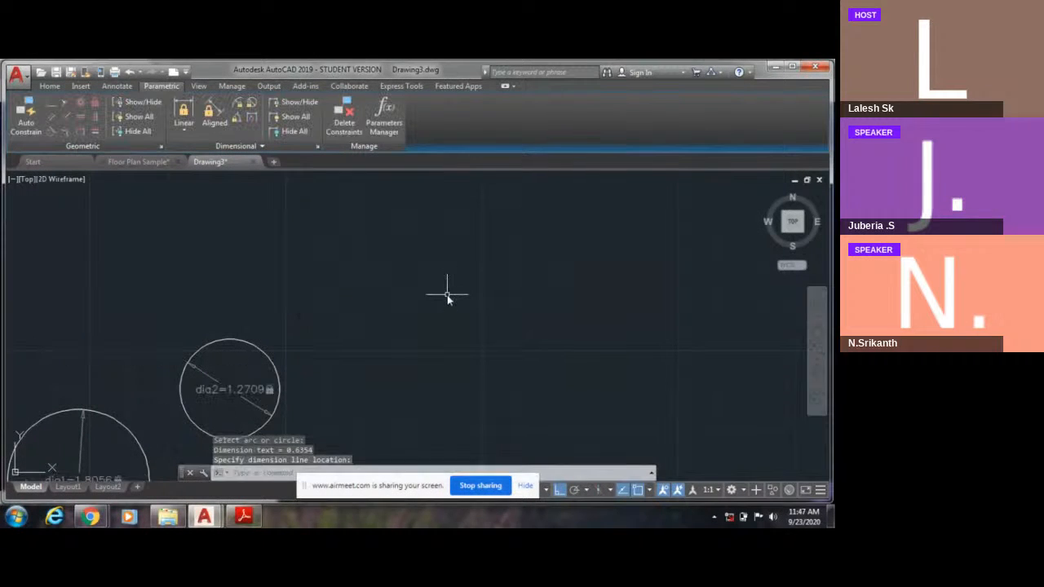
Step: Hide the dimensional constraint of the smaller circle only
{"action": "middle_click_drag", "start_coordinate": [209, 396], "coordinate": [215, 345]}
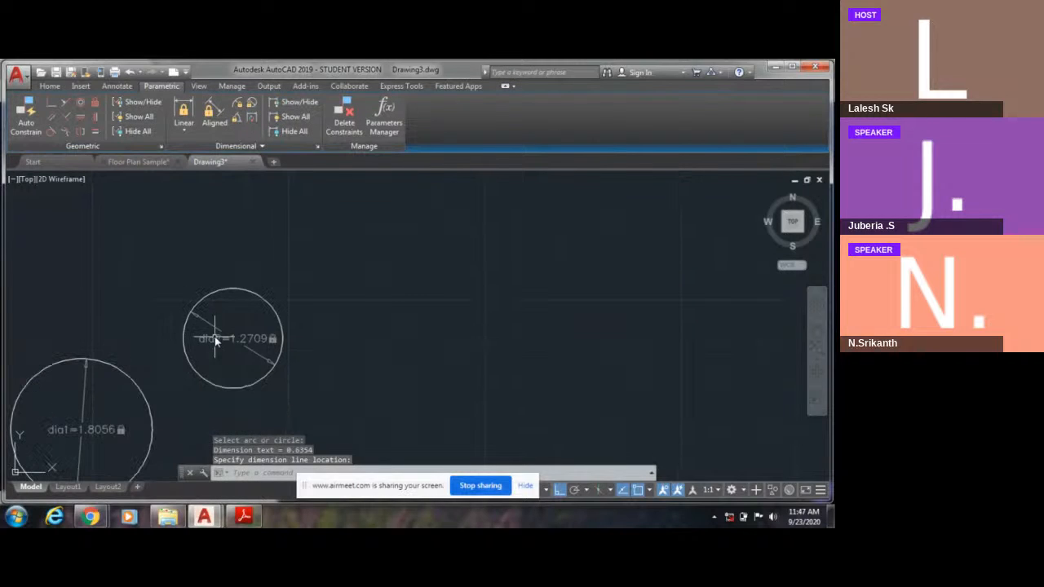
{"action": "middle_click_drag", "start_coordinate": [215, 285], "coordinate": [209, 327]}
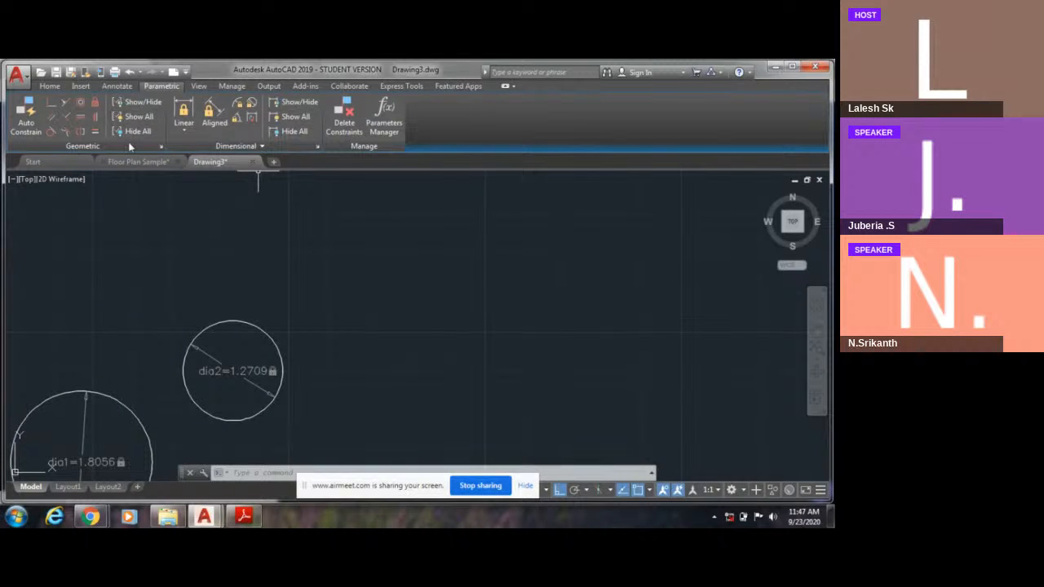
{"action": "middle_click_drag", "start_coordinate": [242, 349], "coordinate": [361, 257]}
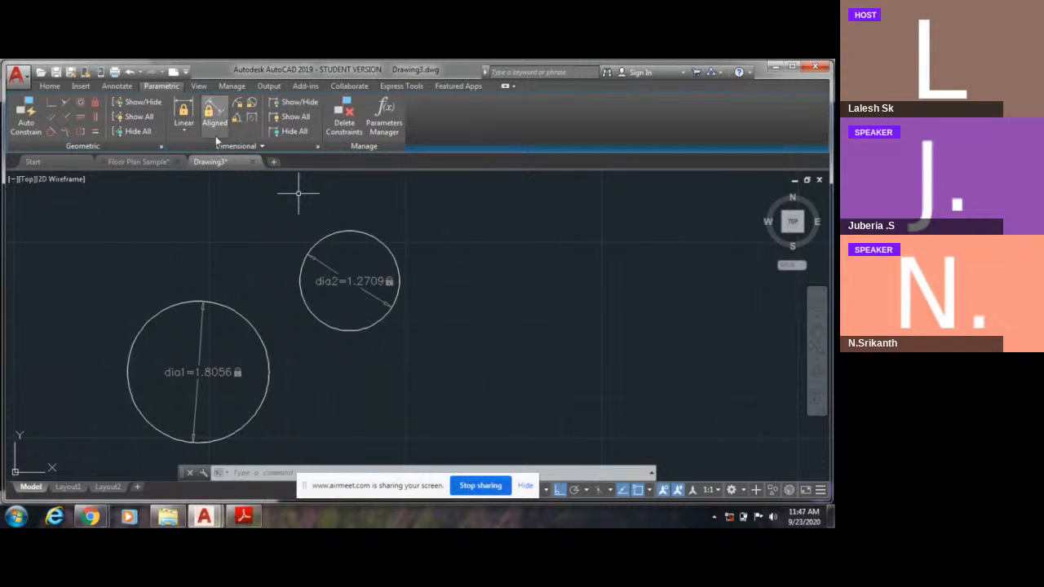
{"action": "left_click", "coordinate": [300, 103]}
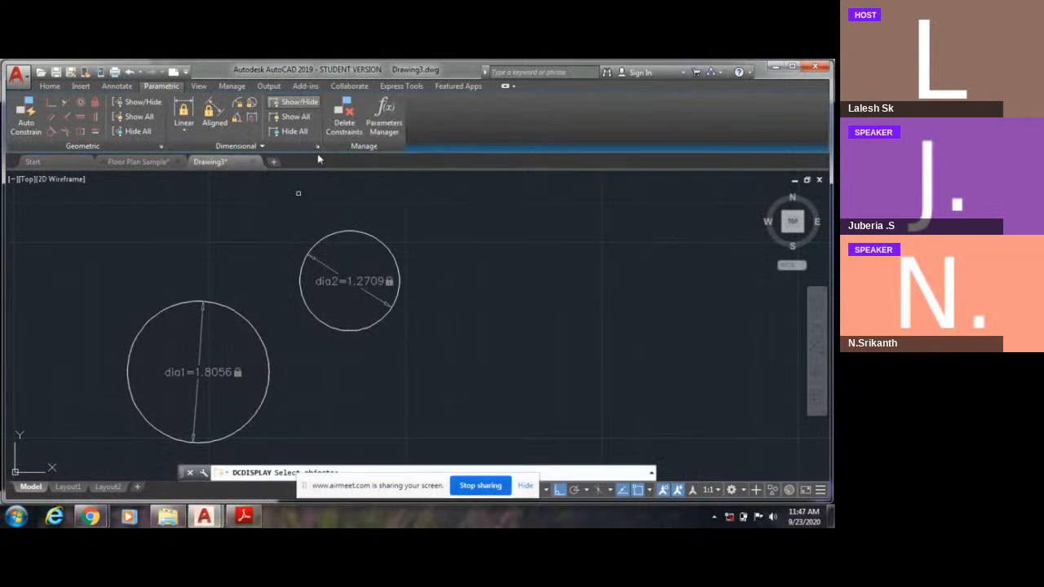
{"action": "left_click", "coordinate": [334, 236]}
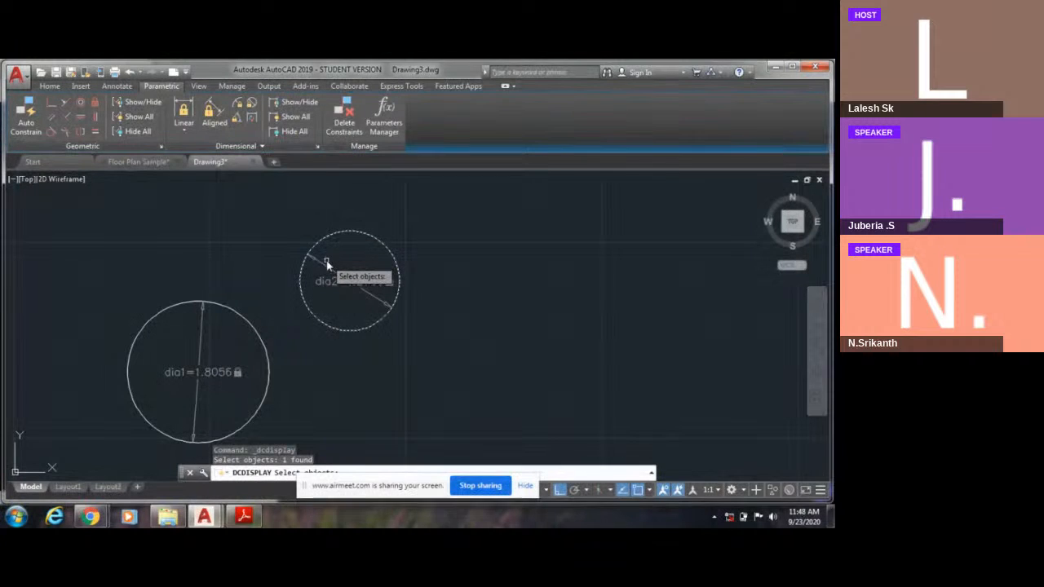
{"action": "key", "text": "Return"}
{"action": "left_click", "coordinate": [354, 304]}
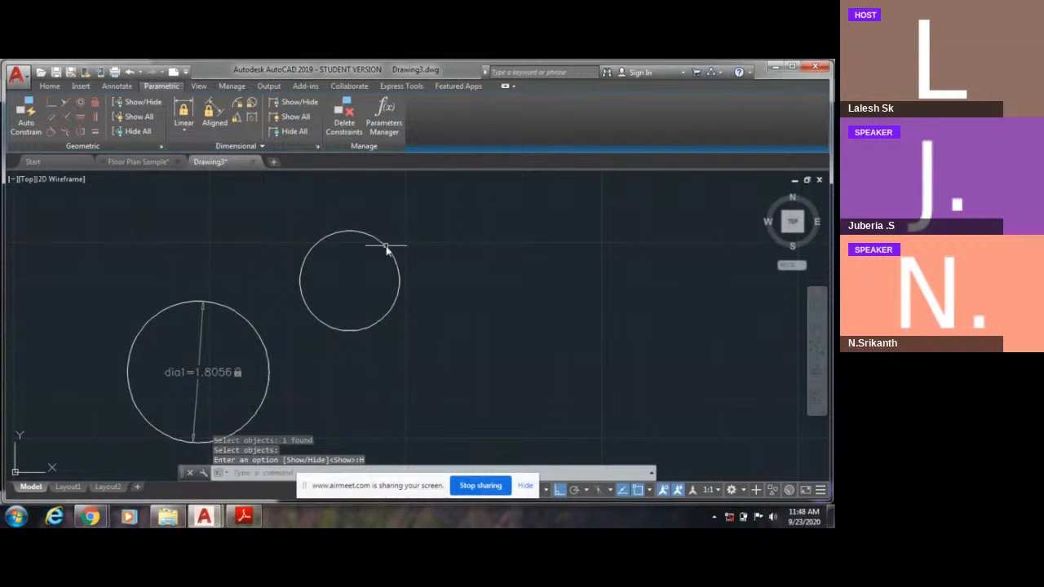
Step: Show the smaller circle's hidden dimensional constraint again
{"action": "left_click", "coordinate": [291, 117]}
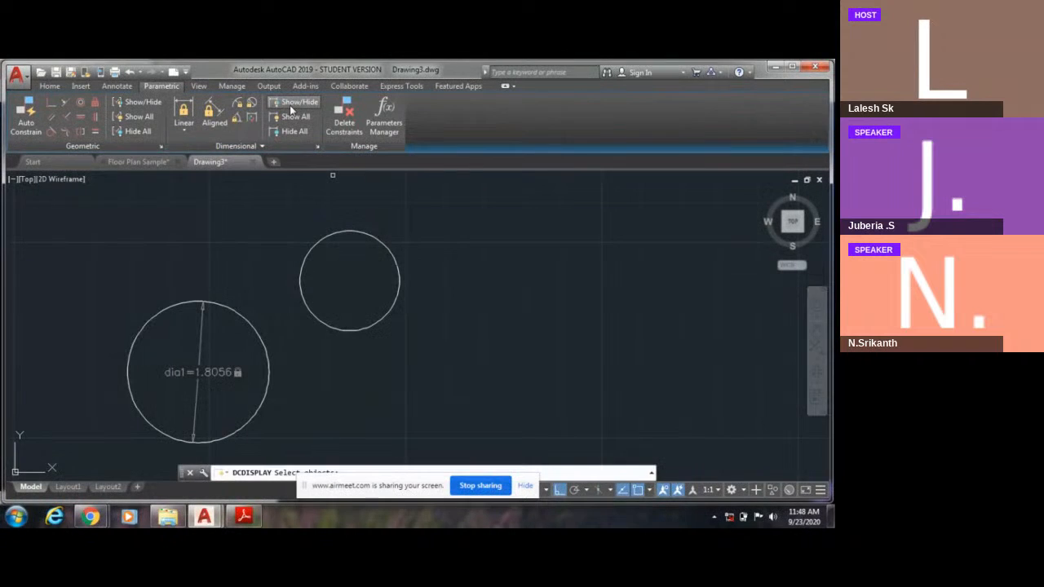
{"action": "left_click", "coordinate": [344, 232]}
{"action": "key", "text": "Return"}
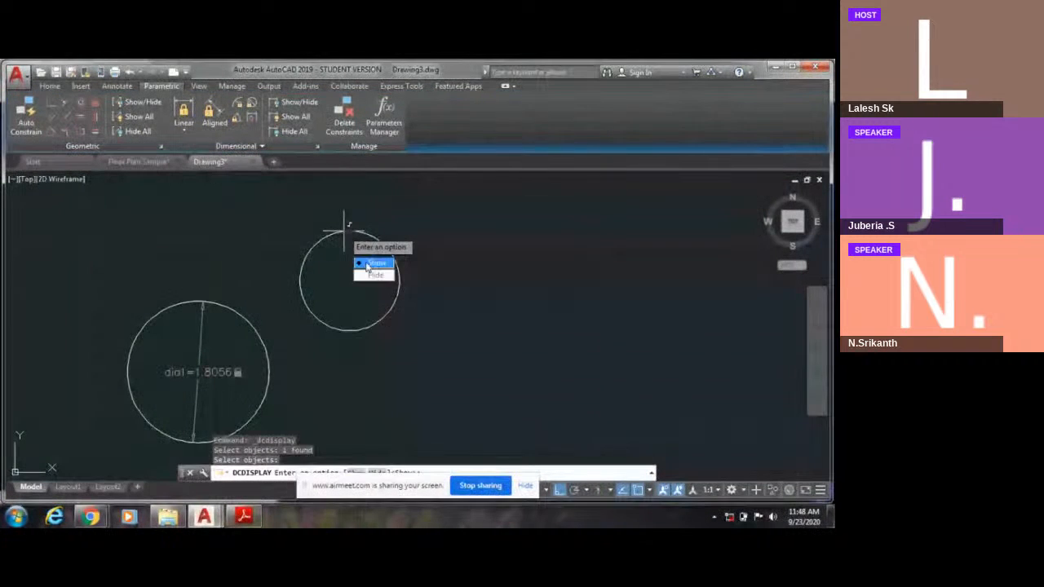
{"action": "type", "text": "s"}
{"action": "key", "text": "Return"}
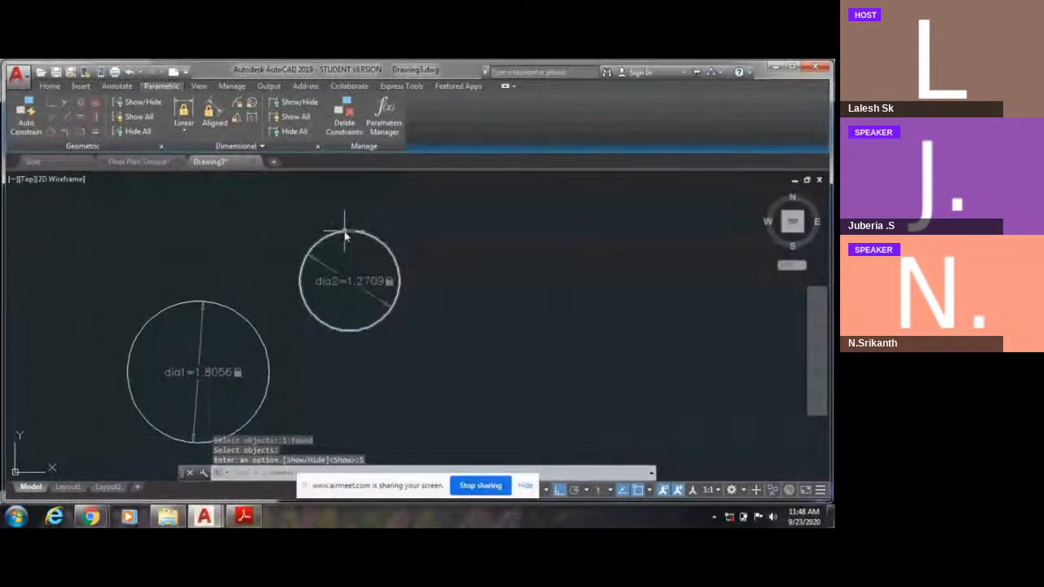
Step: Hide all dimensional constraints in the drawing and show them all again
{"action": "left_click", "coordinate": [295, 132]}
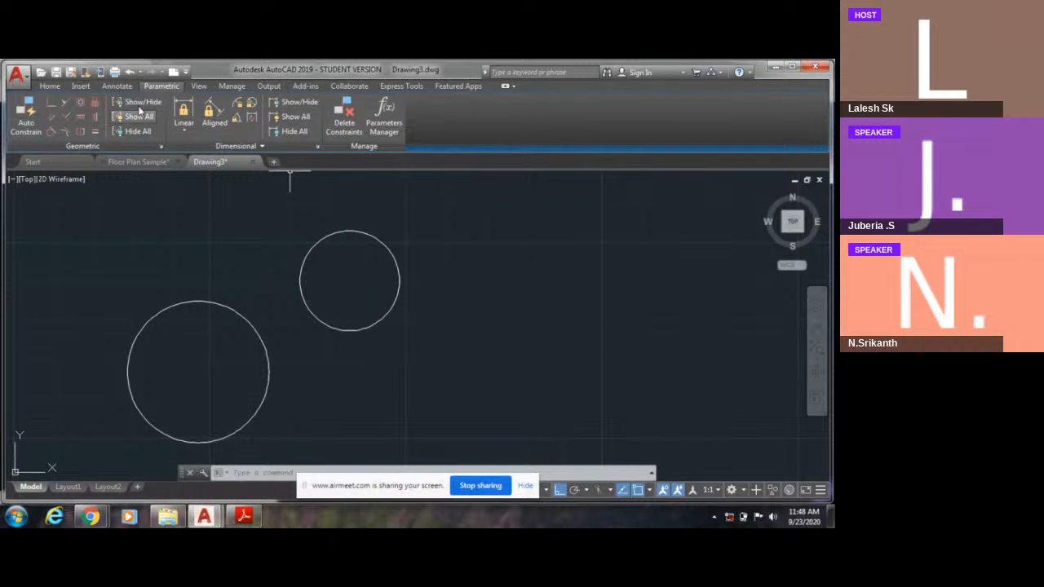
{"action": "left_click", "coordinate": [299, 120]}
{"action": "scroll", "coordinate": [407, 273], "scroll_direction": "down", "scroll_amount": 2}
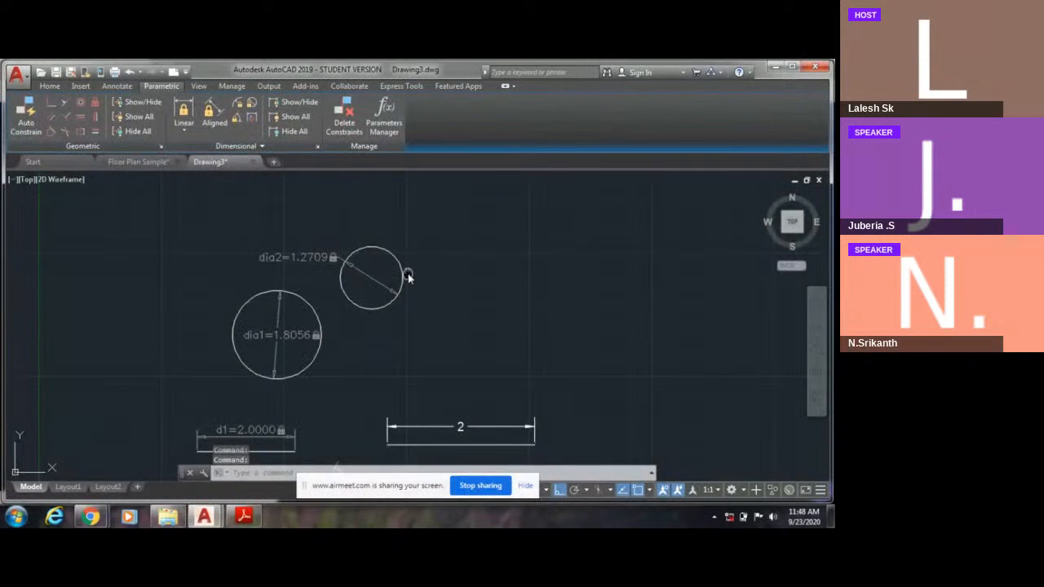
{"action": "middle_click_drag", "start_coordinate": [396, 285], "coordinate": [386, 293]}
{"action": "key", "text": "Escape"}
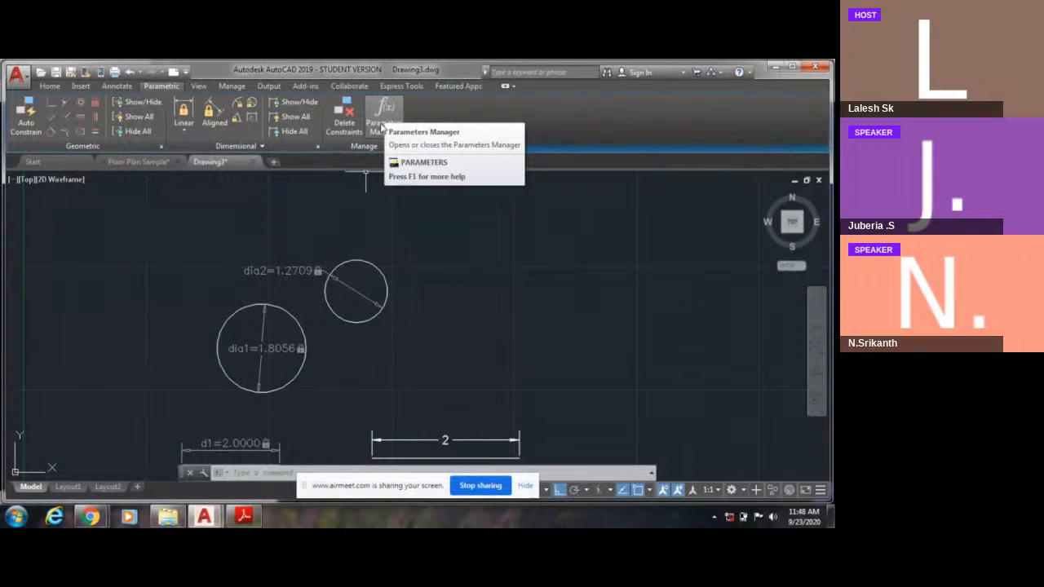
Step: Open the Parameters Manager and set the expression of the larger circle's diameter parameter dia1 to 2
{"action": "scroll", "coordinate": [253, 346], "scroll_direction": "up", "scroll_amount": 2}
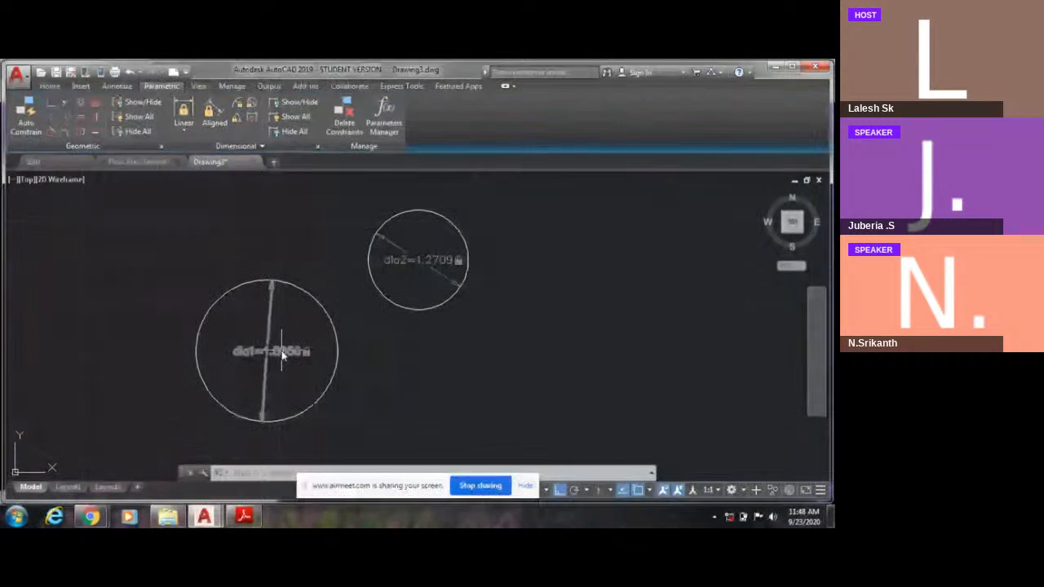
{"action": "left_click", "coordinate": [390, 121]}
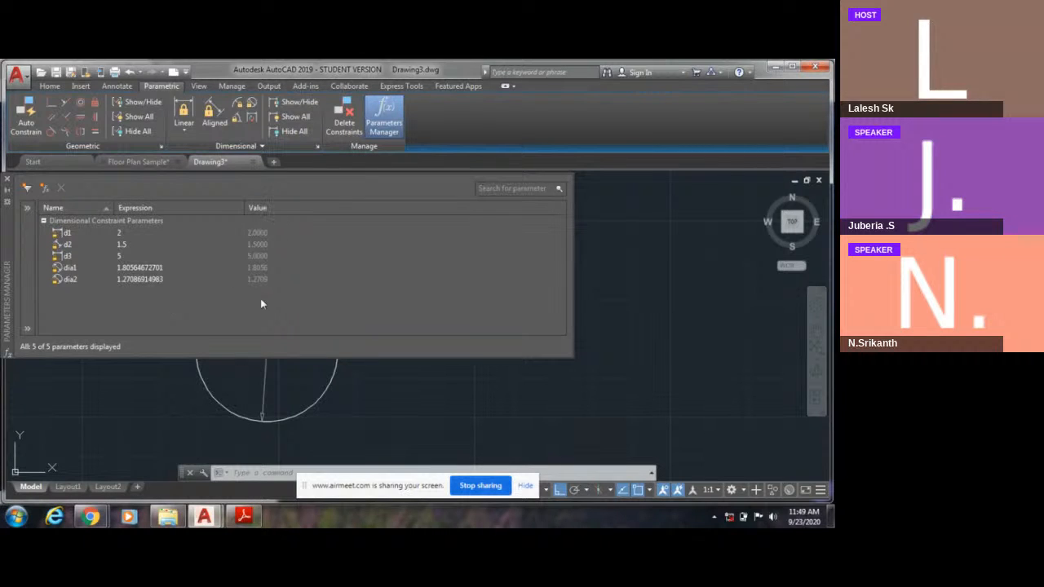
{"action": "mouse_move", "coordinate": [487, 419]}
{"action": "middle_mouse_down"}
{"action": "mouse_move", "coordinate": [835, 441]}
{"action": "mouse_move", "coordinate": [809, 385]}
{"action": "middle_mouse_up"}
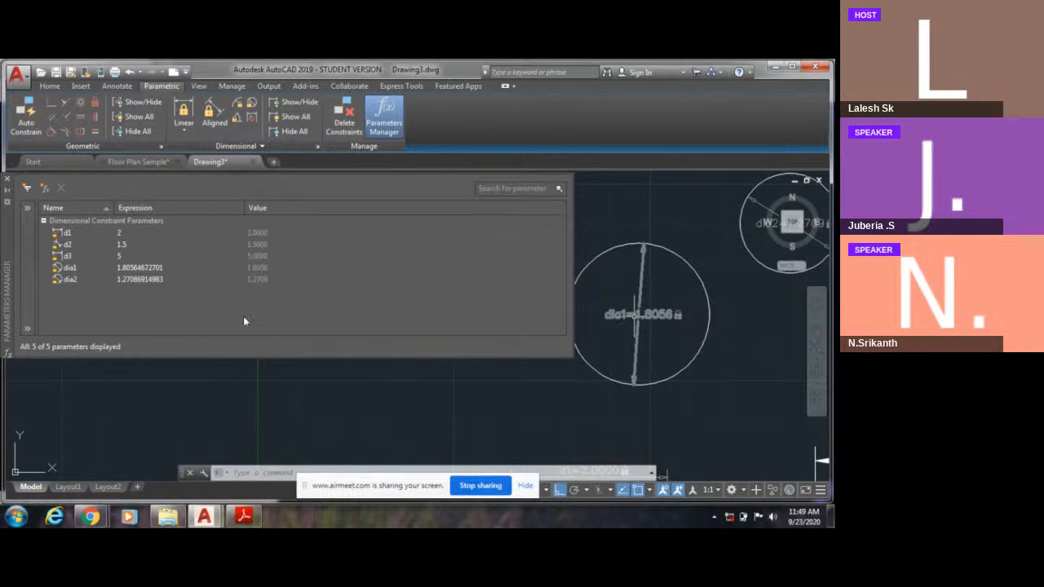
{"action": "left_click", "coordinate": [130, 270]}
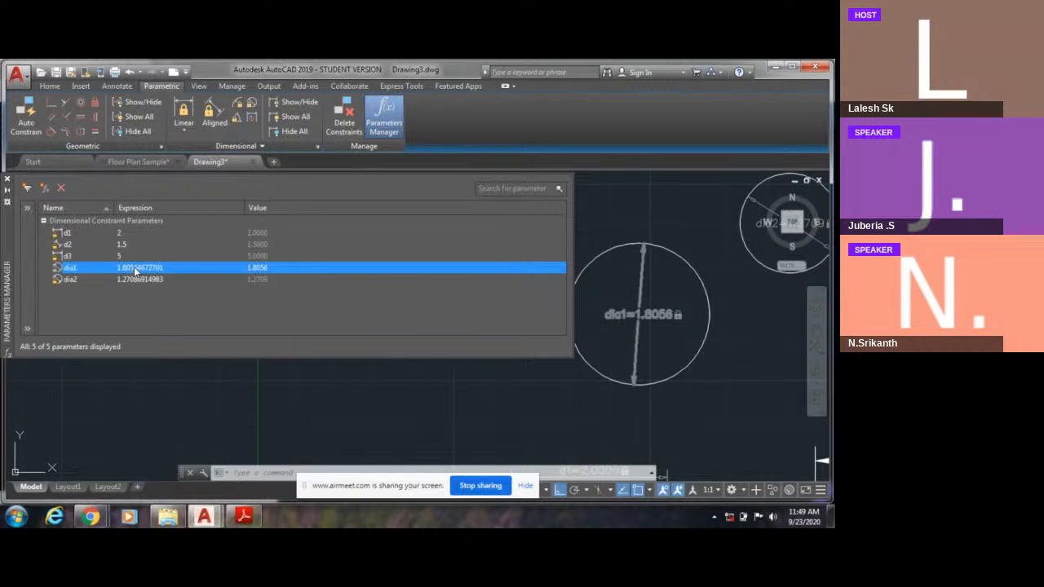
{"action": "left_click", "coordinate": [136, 272]}
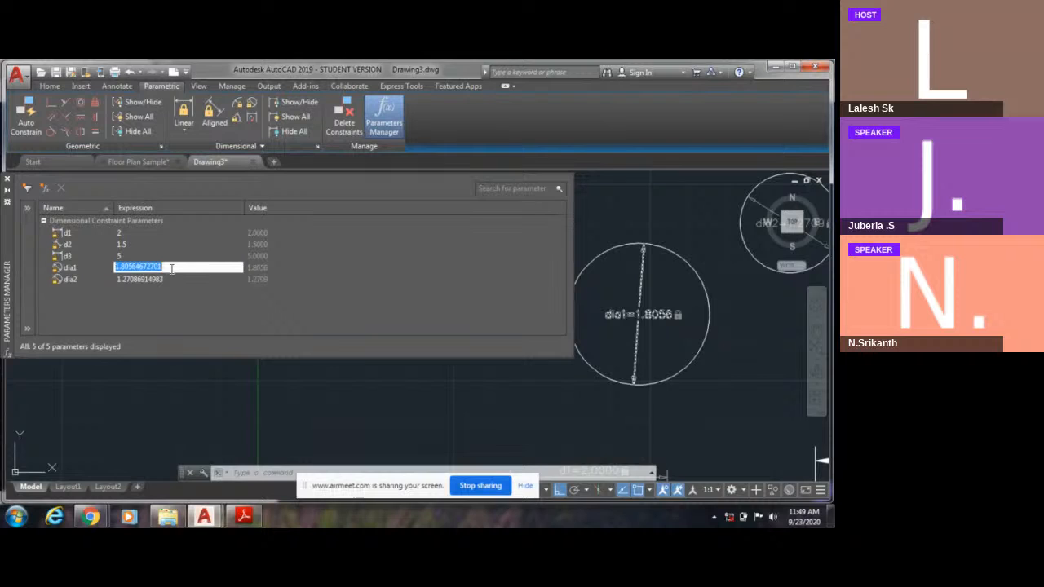
{"action": "type", "text": "2"}
{"action": "key", "text": "Return"}
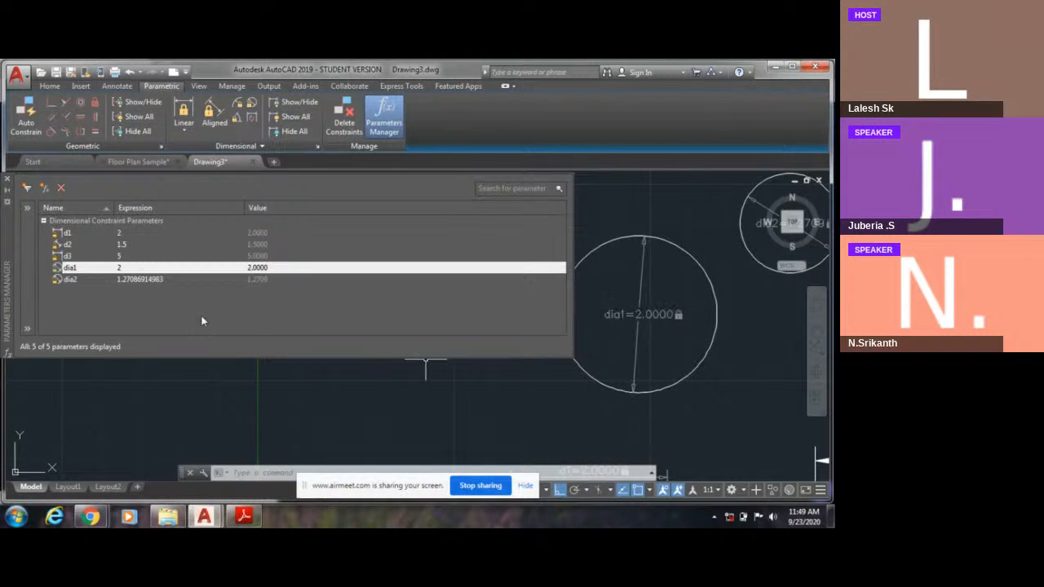
{"action": "scroll", "coordinate": [649, 417], "scroll_direction": "down", "scroll_amount": 3}
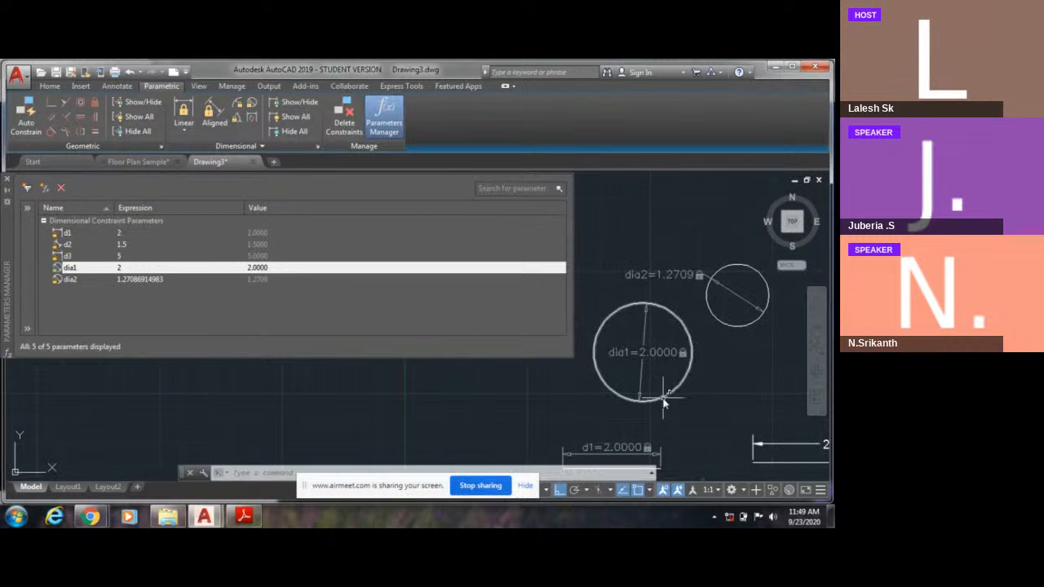
{"action": "scroll", "coordinate": [698, 337], "scroll_direction": "up", "scroll_amount": 2}
{"action": "scroll", "coordinate": [697, 337], "scroll_direction": "down", "scroll_amount": 2}
{"action": "middle_click_drag", "start_coordinate": [759, 295], "coordinate": [735, 281]}
{"action": "scroll", "coordinate": [735, 281], "scroll_direction": "up", "scroll_amount": 2}
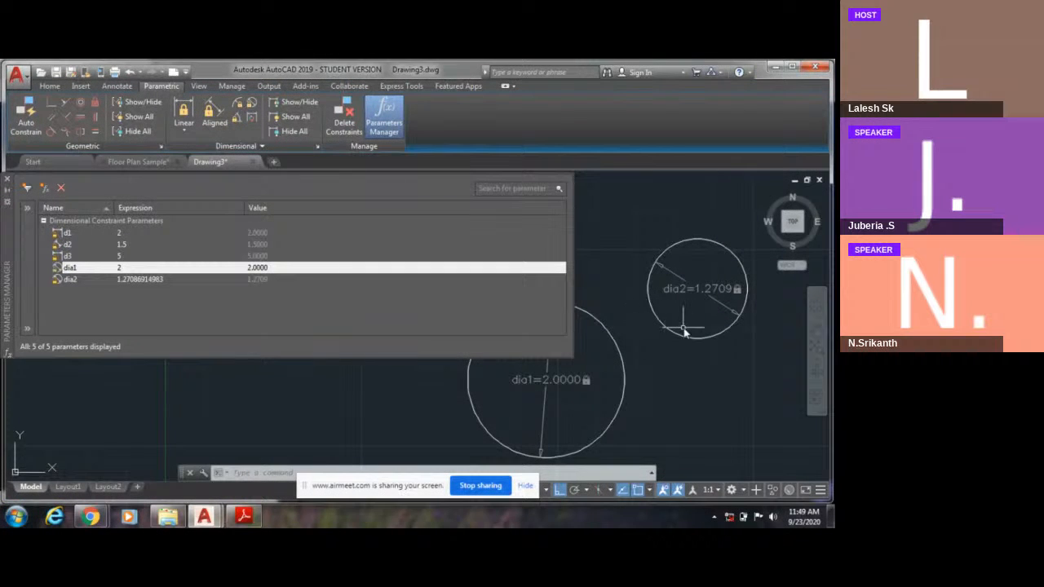
{"action": "scroll", "coordinate": [721, 300], "scroll_direction": "down", "scroll_amount": 2}
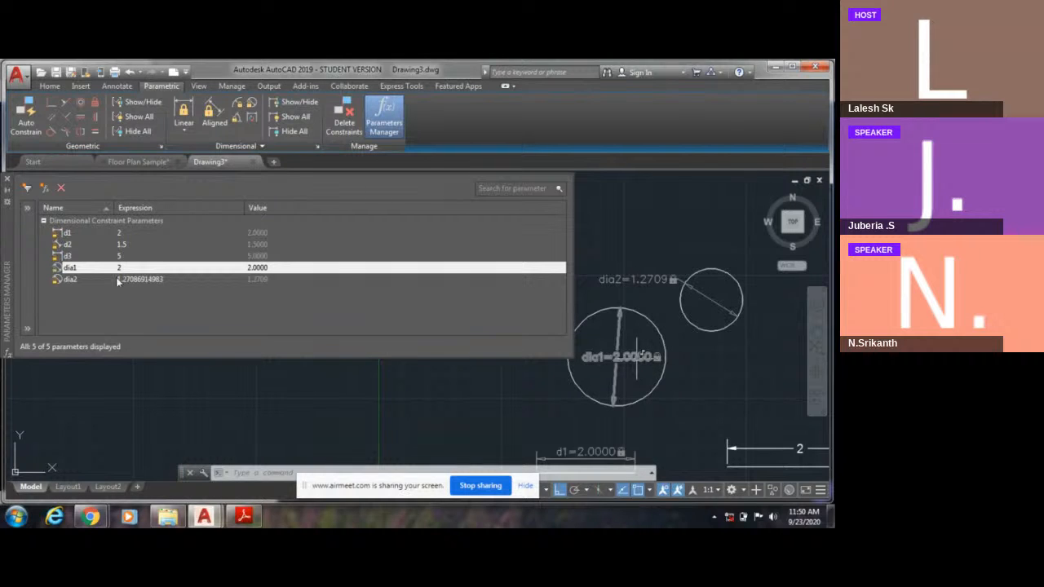
Step: Set the expression of the smaller circle's diameter parameter dia2 to dia1, linking its diameter to the larger circle
{"action": "left_click", "coordinate": [74, 280]}
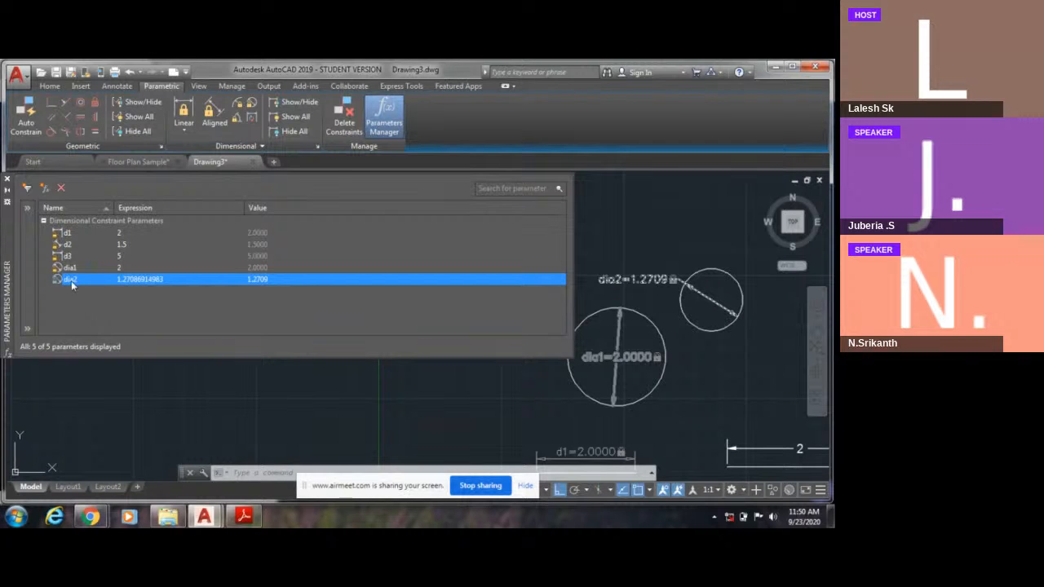
{"action": "left_click", "coordinate": [75, 269]}
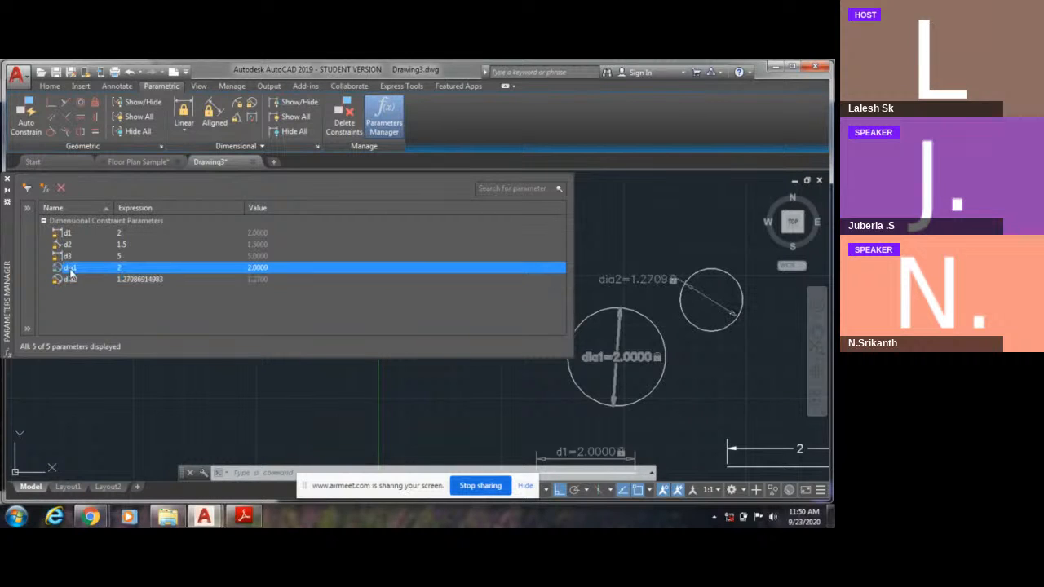
{"action": "left_click", "coordinate": [75, 269]}
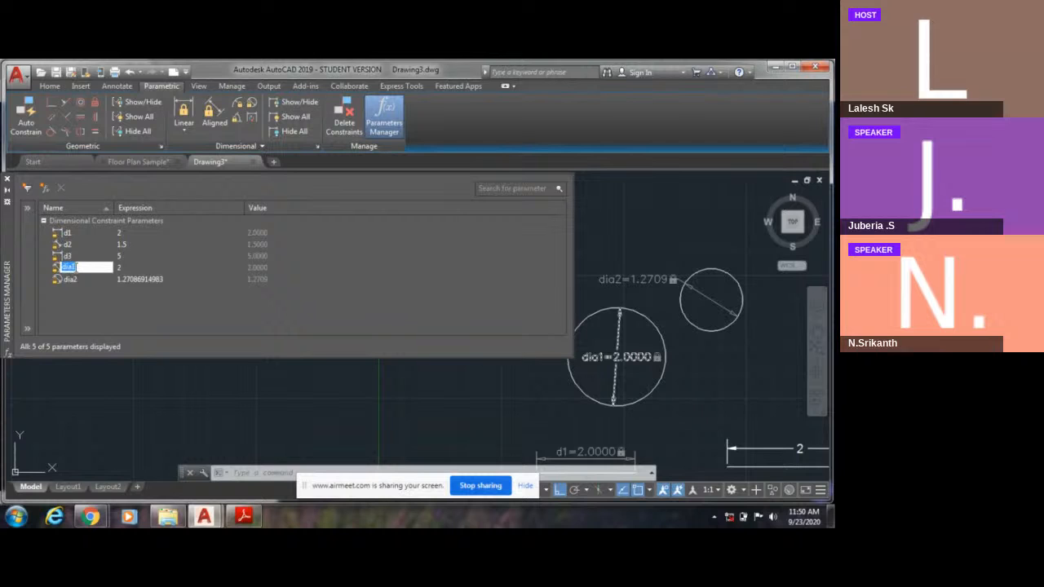
{"action": "left_click", "coordinate": [70, 282]}
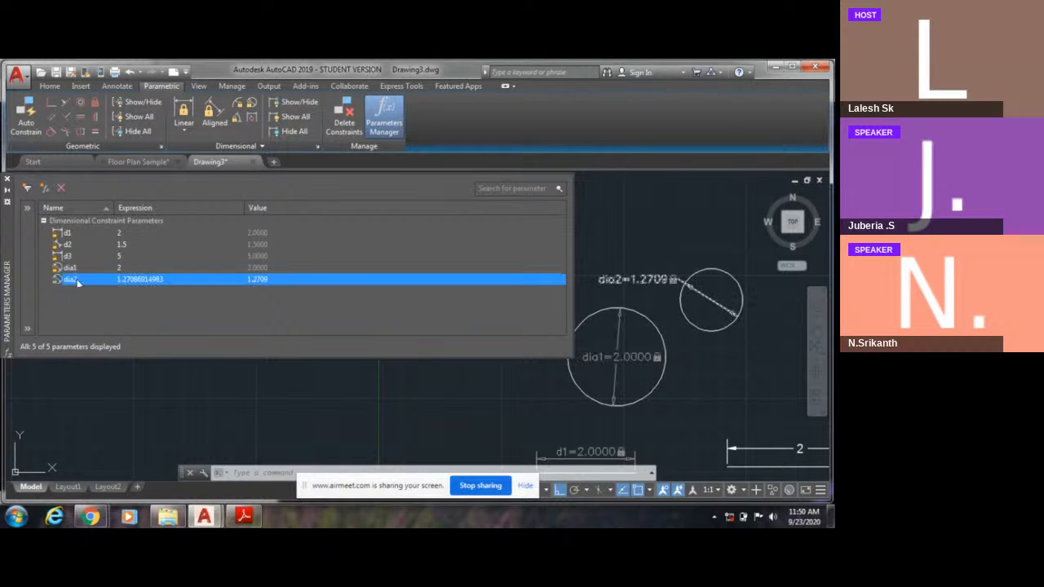
{"action": "left_click", "coordinate": [128, 278]}
{"action": "type", "text": "dia1"}
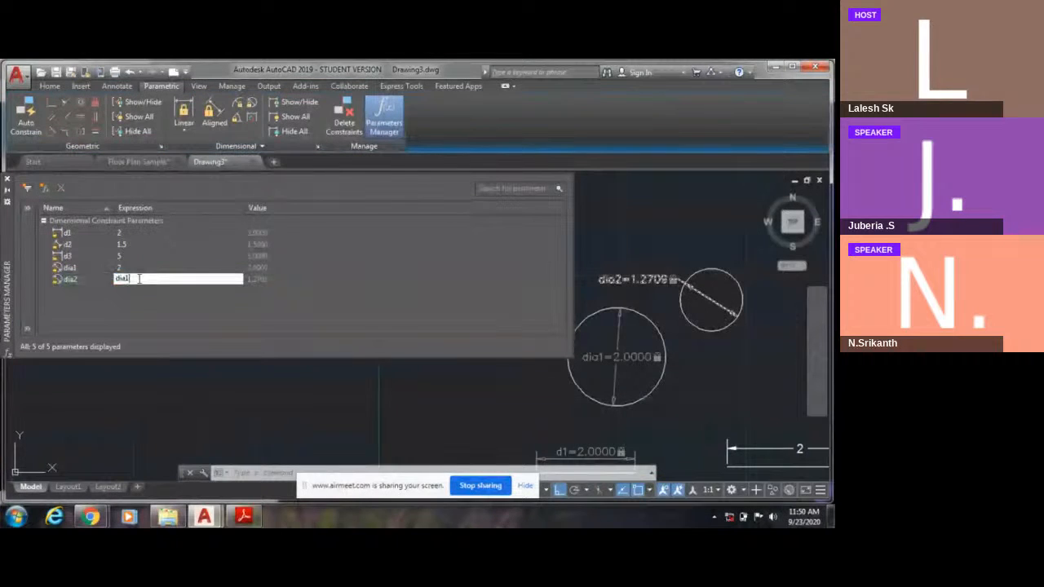
{"action": "left_click", "coordinate": [267, 287]}
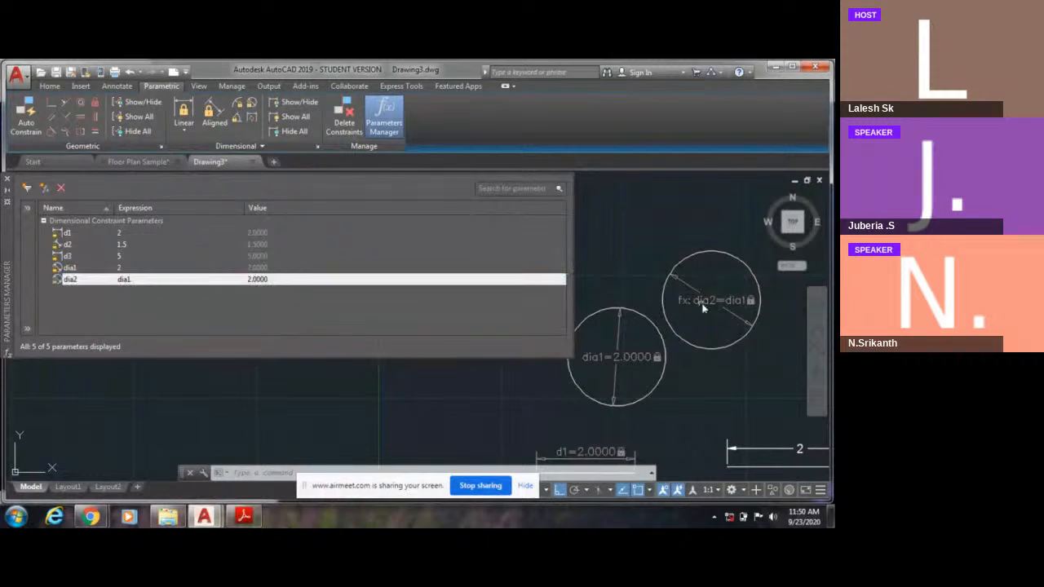
{"action": "middle_click_drag", "start_coordinate": [690, 311], "coordinate": [648, 289]}
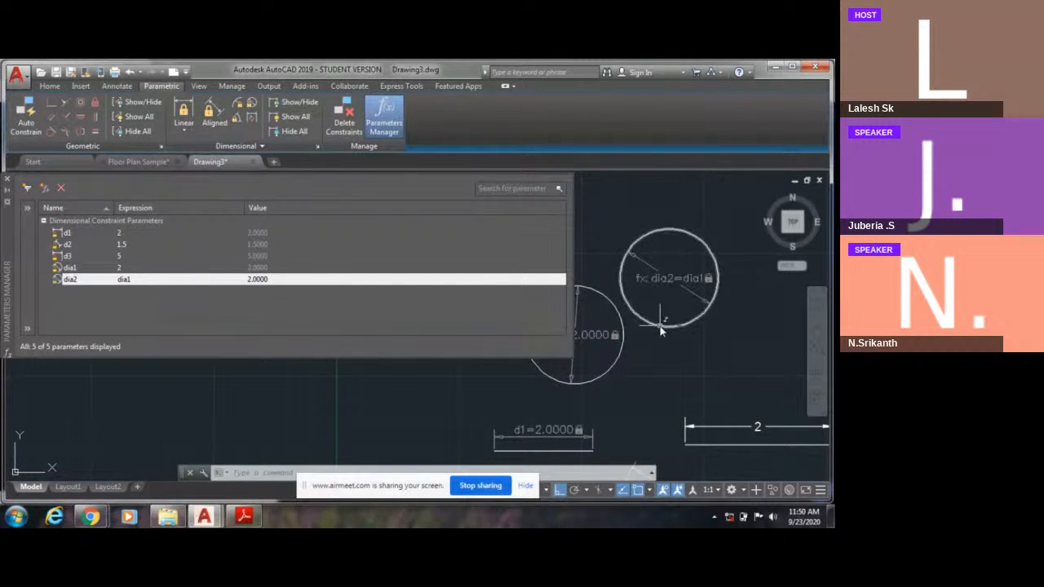
{"action": "middle_click_drag", "start_coordinate": [683, 342], "coordinate": [714, 321]}
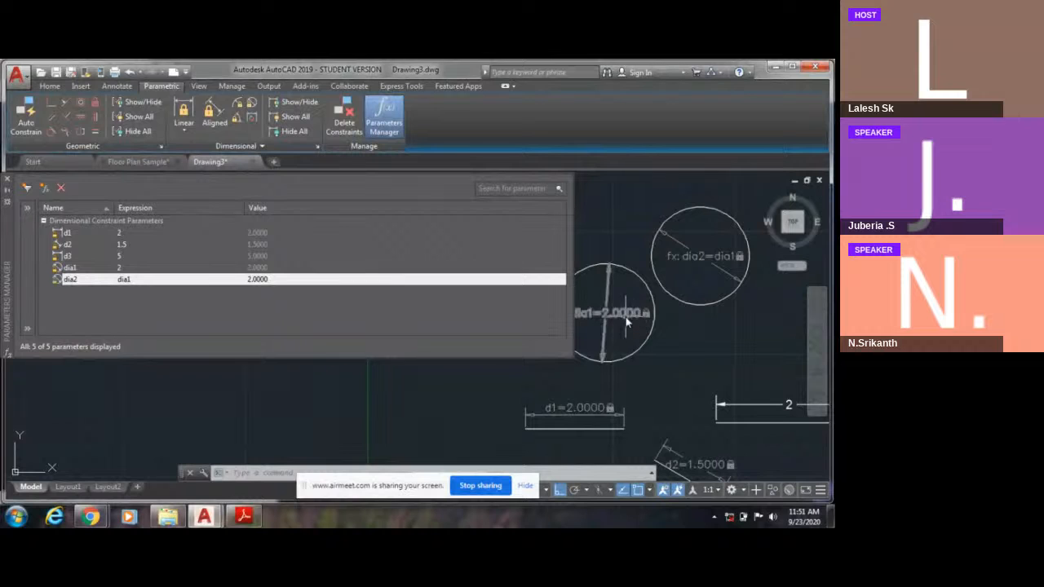
Step: Undo the expression that links the smaller circle's diameter parameter dia2 to dia1
{"action": "scroll", "coordinate": [626, 359], "scroll_direction": "down", "scroll_amount": 2}
{"action": "scroll", "coordinate": [640, 340], "scroll_direction": "up", "scroll_amount": 2}
{"action": "scroll", "coordinate": [652, 330], "scroll_direction": "down", "scroll_amount": 2}
{"action": "scroll", "coordinate": [653, 335], "scroll_direction": "up", "scroll_amount": 3}
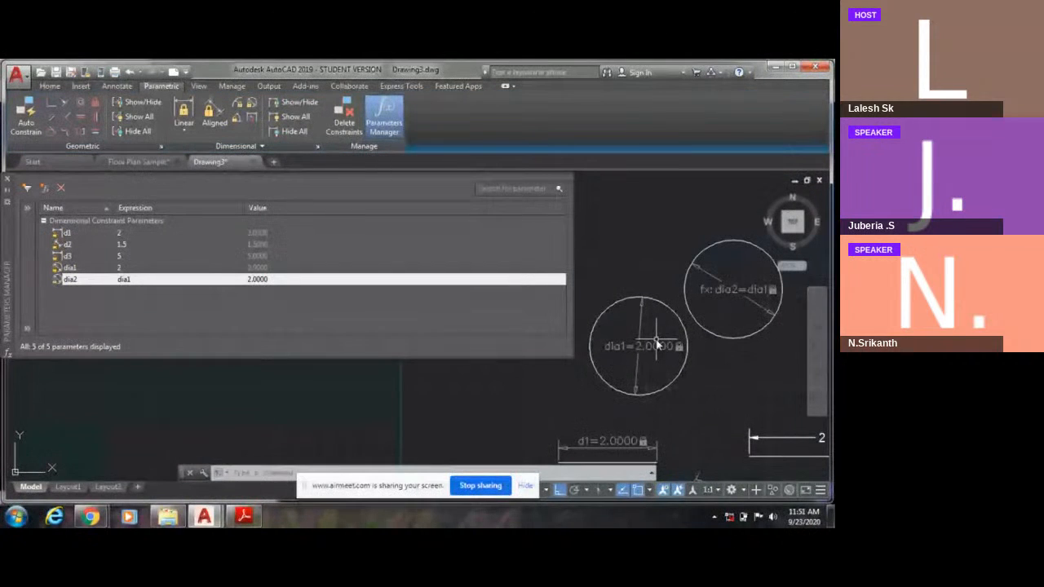
{"action": "key", "text": "ctrl+z"}
{"action": "key", "text": "ctrl+z"}
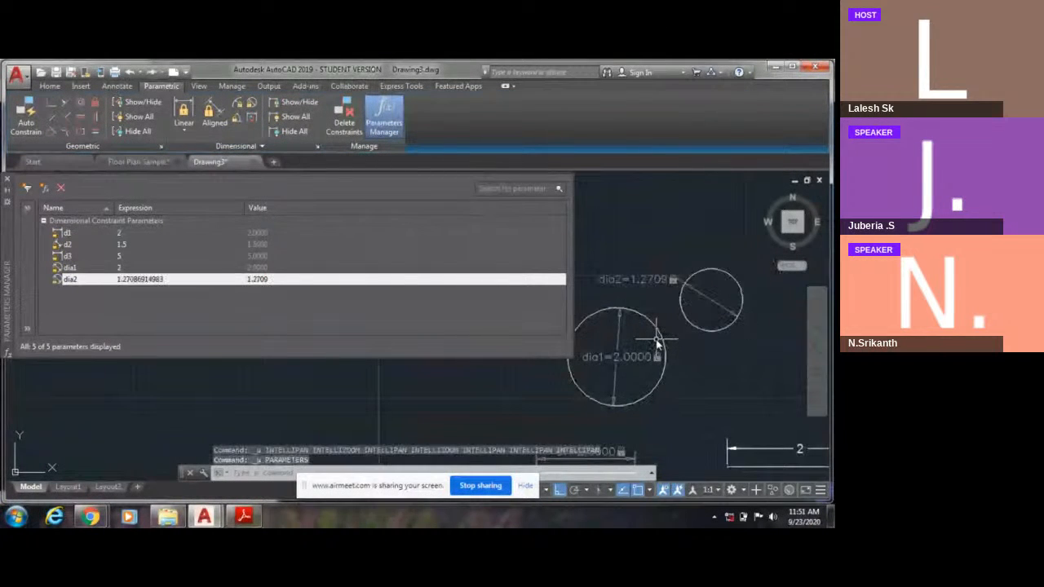
{"action": "middle_click_drag", "start_coordinate": [648, 343], "coordinate": [666, 303]}
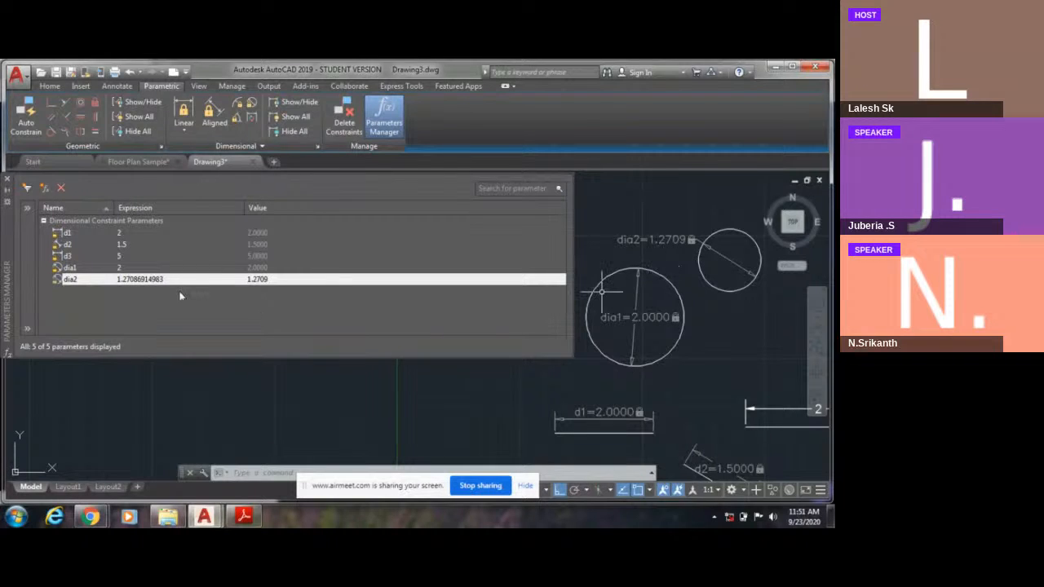
Step: Set the expression of the smaller circle's diameter parameter dia2 to dia1 so it follows the larger circle
{"action": "left_click", "coordinate": [74, 280]}
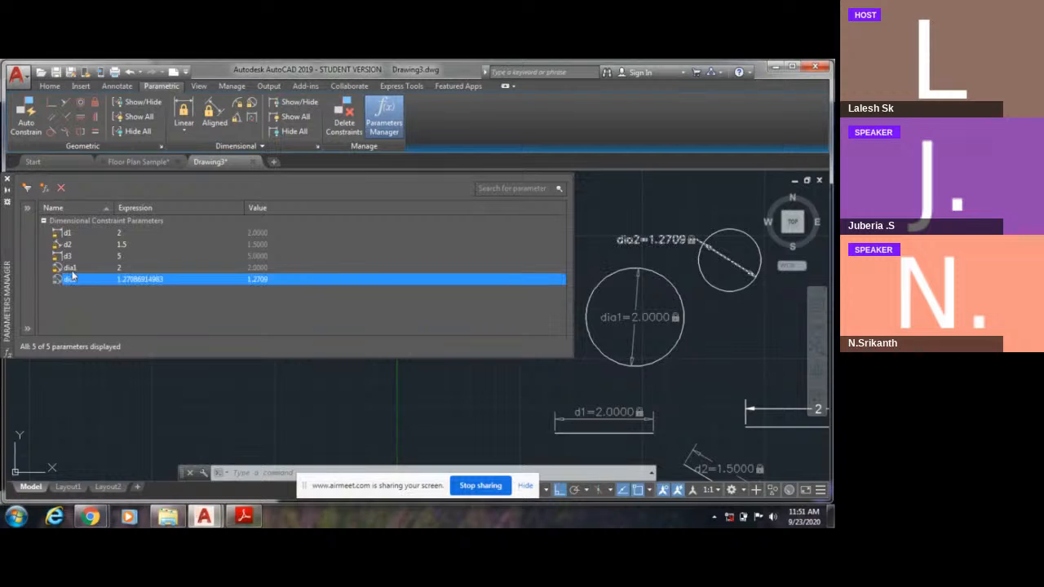
{"action": "left_click", "coordinate": [72, 272]}
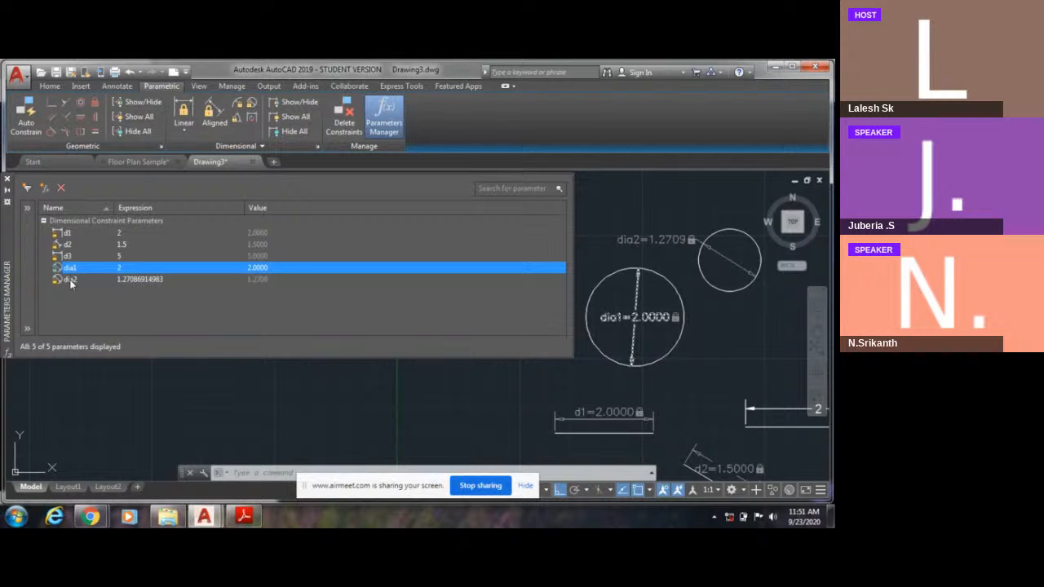
{"action": "left_click", "coordinate": [72, 280]}
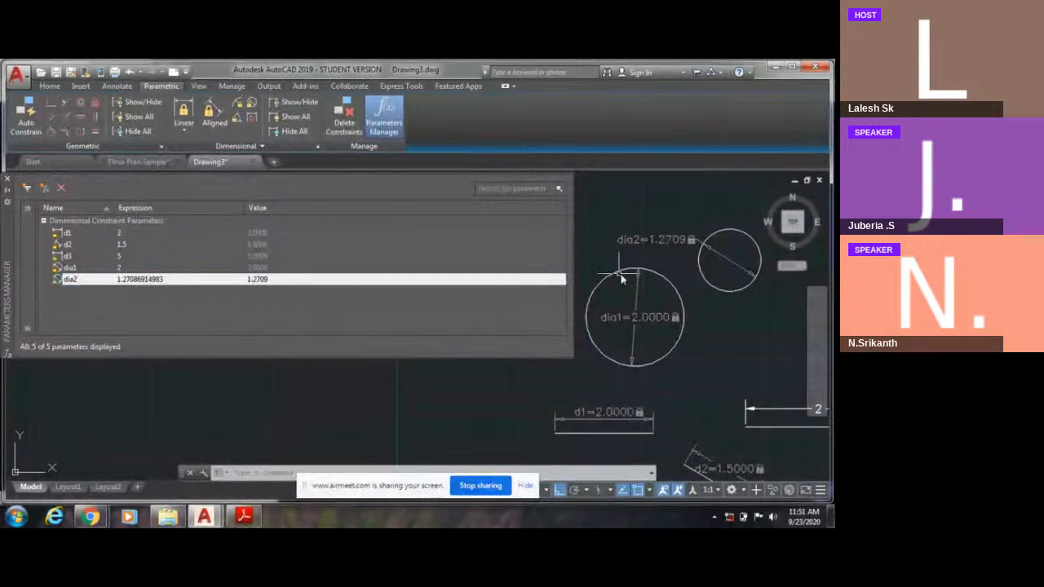
{"action": "left_click", "coordinate": [80, 269]}
{"action": "left_click", "coordinate": [79, 268]}
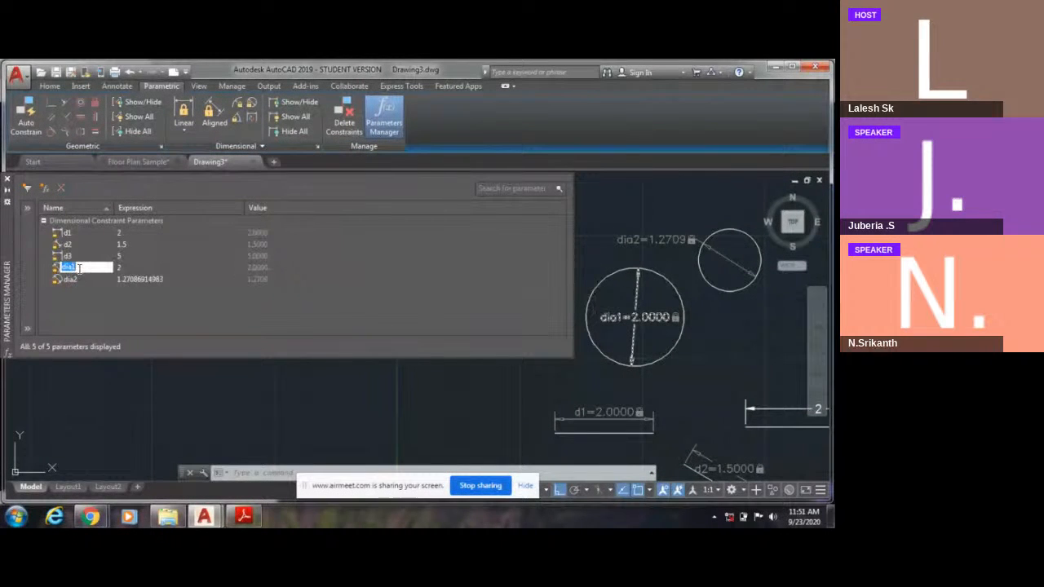
{"action": "left_click", "coordinate": [94, 281]}
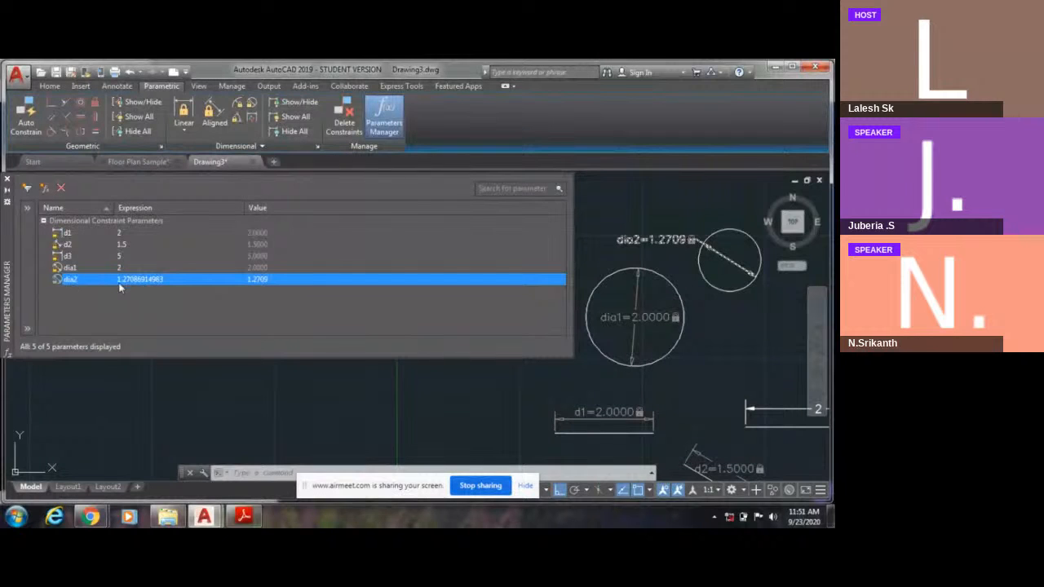
{"action": "double_click", "coordinate": [163, 280]}
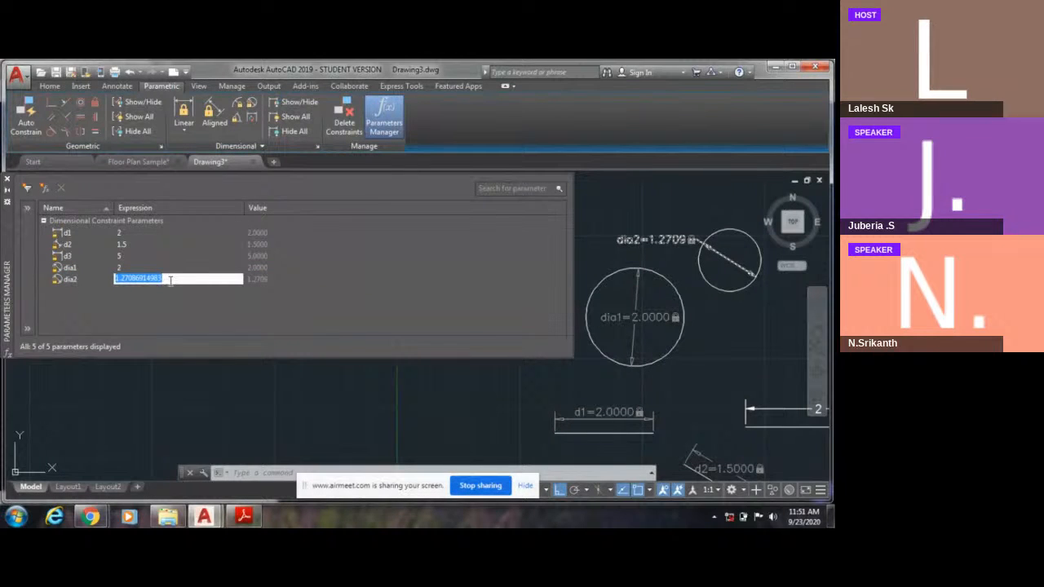
{"action": "type", "text": "dia1"}
{"action": "key", "text": "Return"}
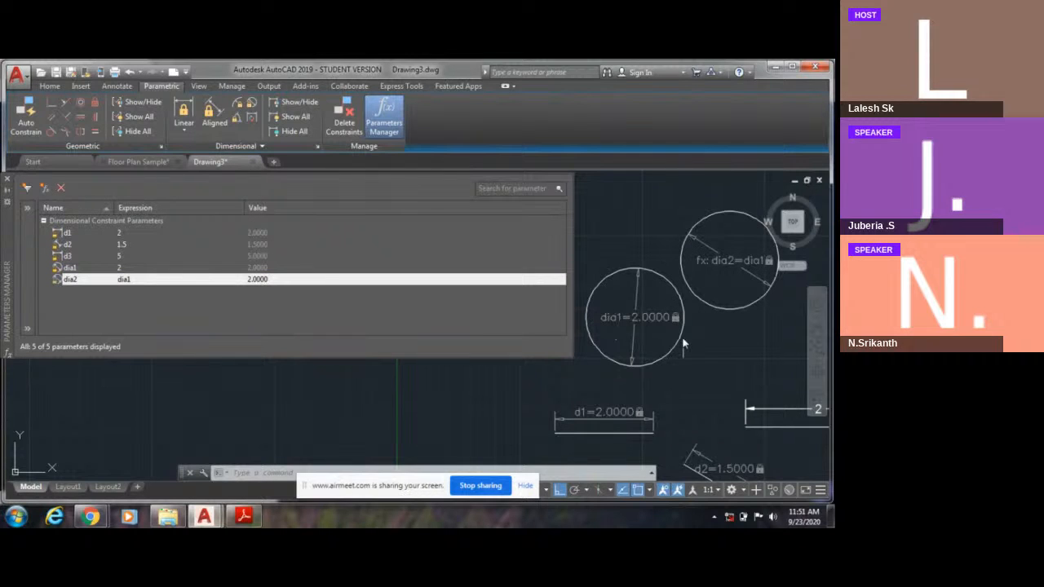
{"action": "middle_click_drag", "start_coordinate": [683, 342], "coordinate": [680, 344]}
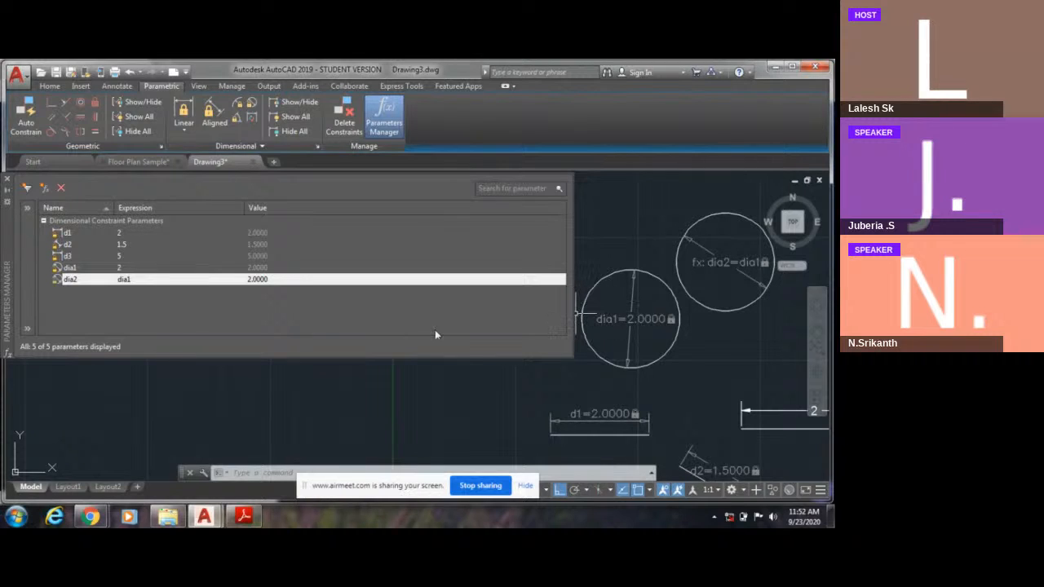
Step: Set the expression of the inclined line's aligned dimension parameter d2 to 2
{"action": "left_click", "coordinate": [117, 234]}
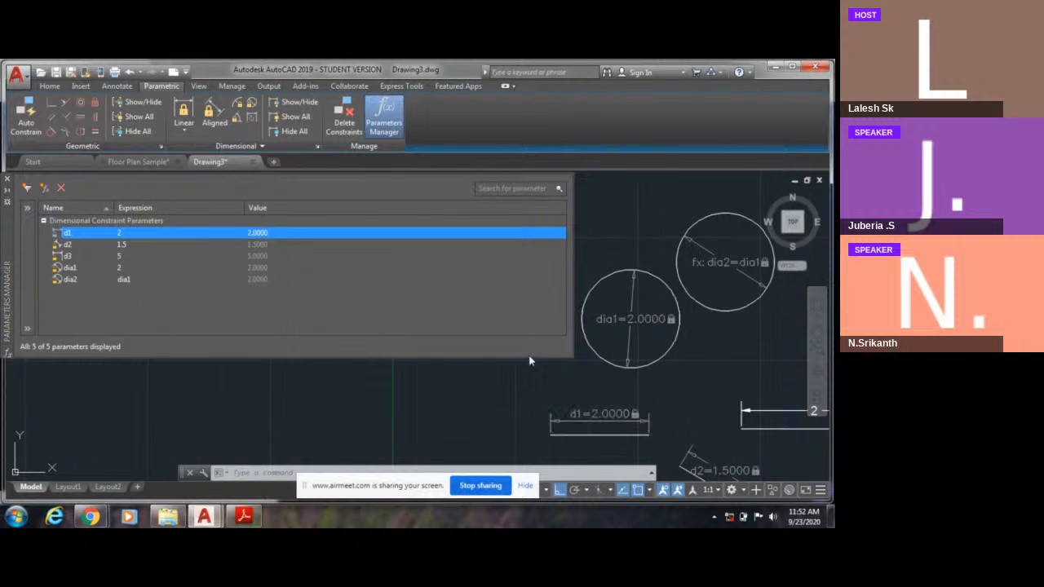
{"action": "scroll", "coordinate": [636, 327], "scroll_direction": "down", "scroll_amount": 2}
{"action": "mouse_move", "coordinate": [671, 369]}
{"action": "middle_mouse_down"}
{"action": "mouse_move", "coordinate": [602, 432]}
{"action": "mouse_move", "coordinate": [610, 390]}
{"action": "mouse_move", "coordinate": [596, 352]}
{"action": "mouse_move", "coordinate": [620, 341]}
{"action": "mouse_move", "coordinate": [600, 474]}
{"action": "mouse_move", "coordinate": [687, 414]}
{"action": "mouse_move", "coordinate": [669, 338]}
{"action": "mouse_move", "coordinate": [687, 284]}
{"action": "middle_mouse_up"}
{"action": "scroll", "coordinate": [639, 325], "scroll_direction": "up", "scroll_amount": 3}
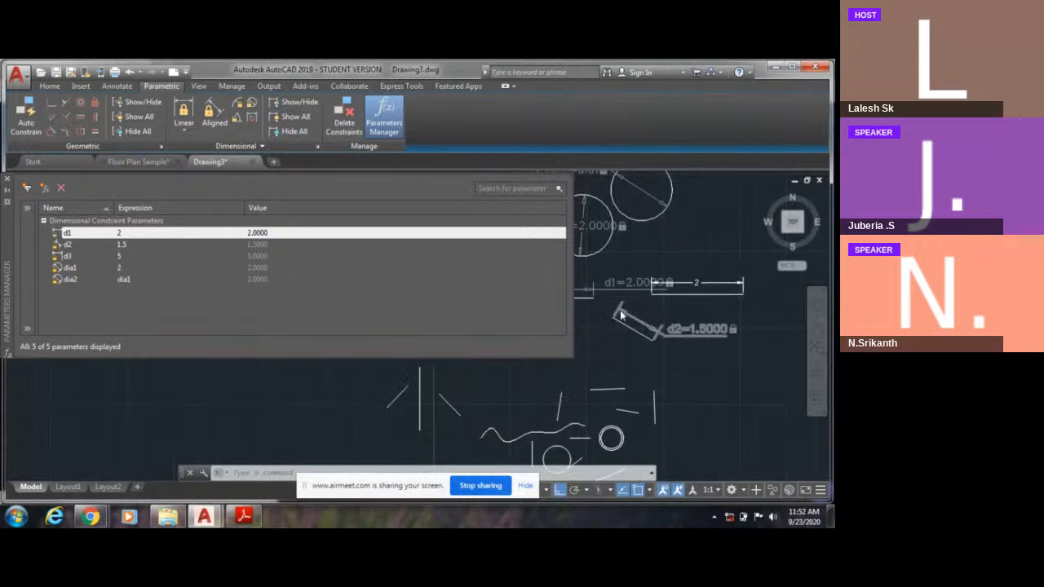
{"action": "middle_click_drag", "start_coordinate": [687, 361], "coordinate": [803, 326]}
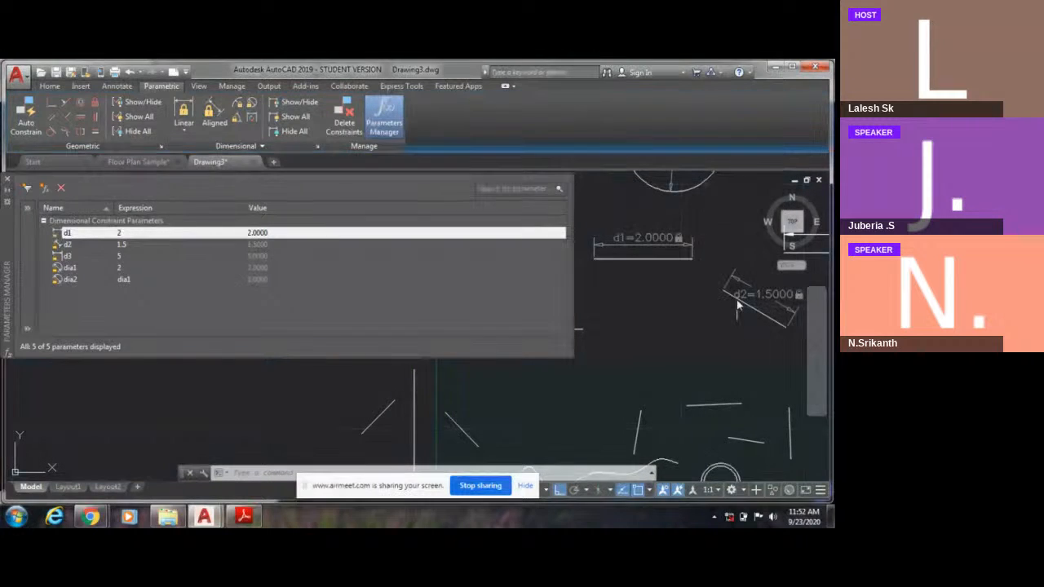
{"action": "left_click", "coordinate": [122, 245]}
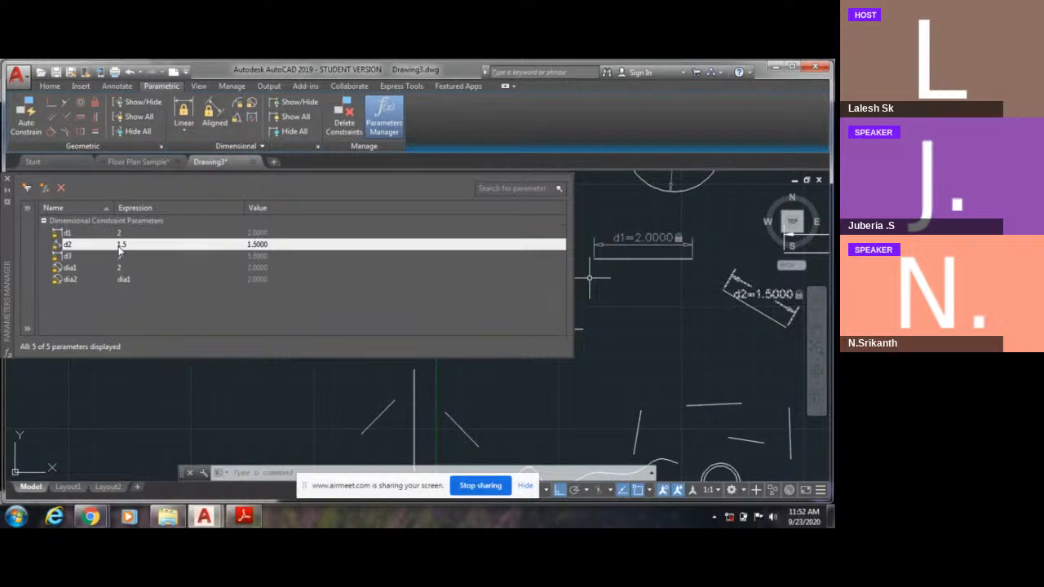
{"action": "double_click", "coordinate": [71, 233]}
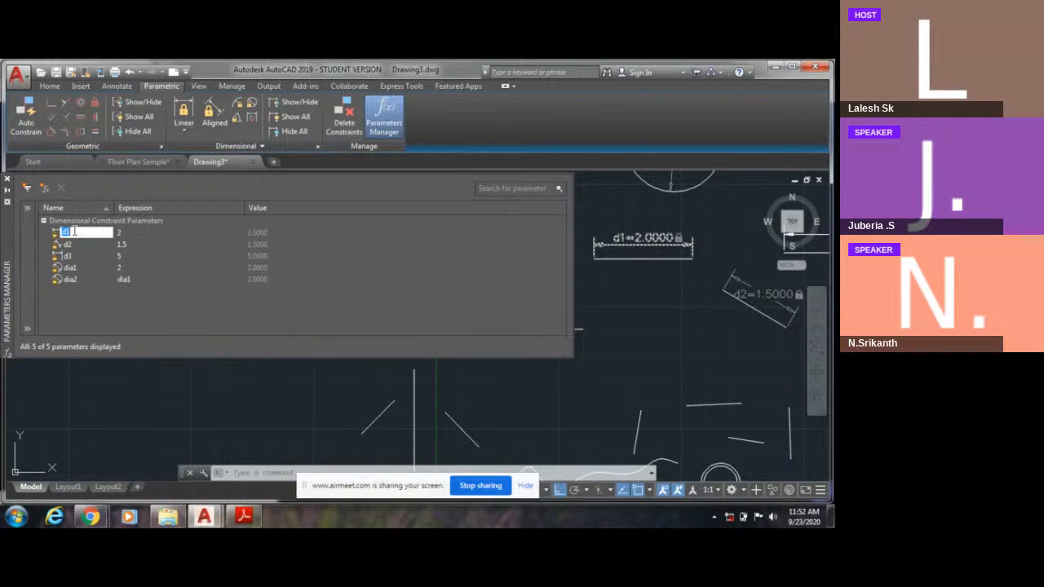
{"action": "left_click", "coordinate": [121, 246]}
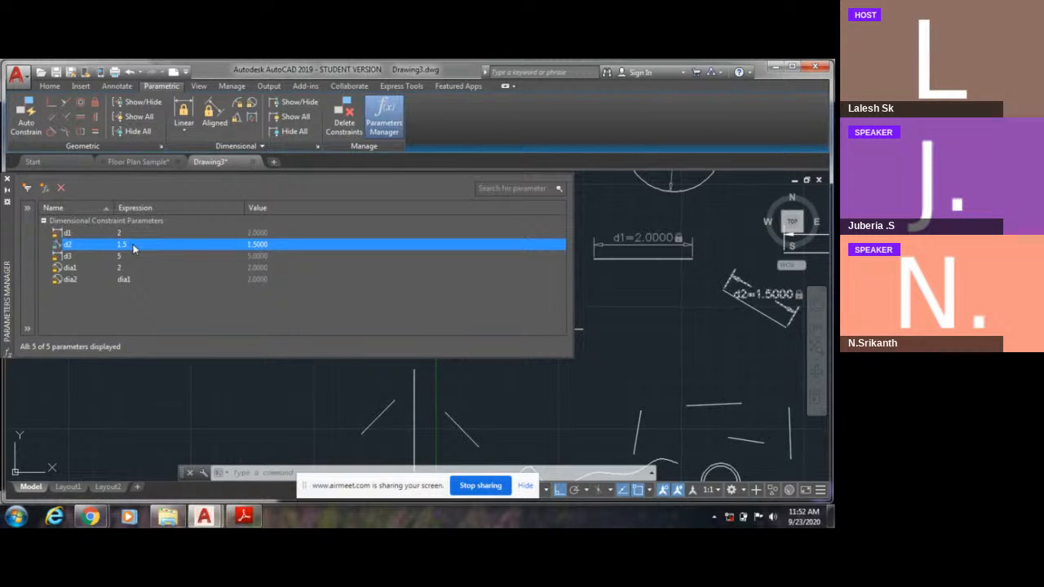
{"action": "double_click", "coordinate": [122, 245]}
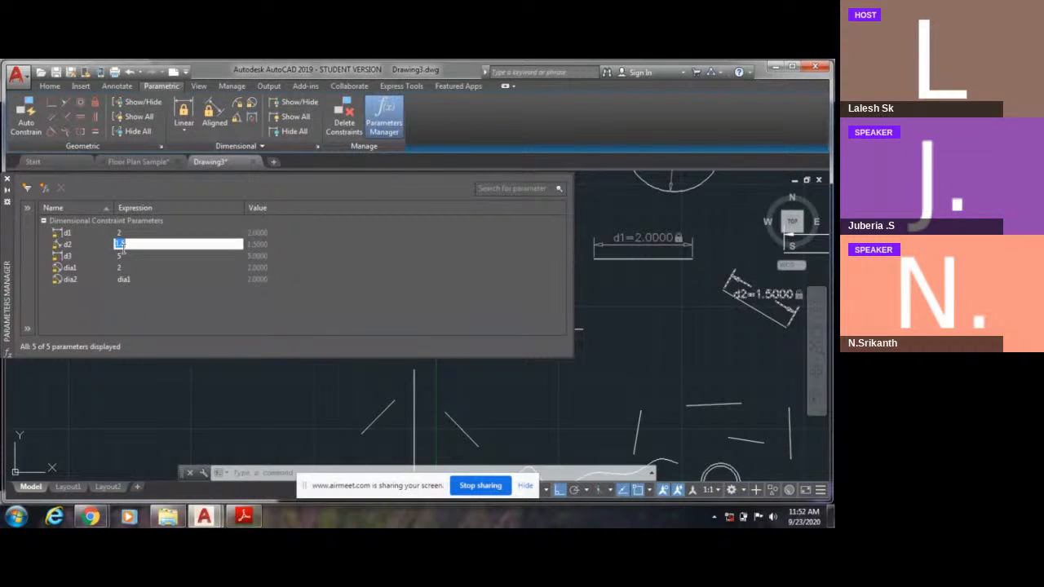
{"action": "type", "text": "2"}
{"action": "key", "text": "Return"}
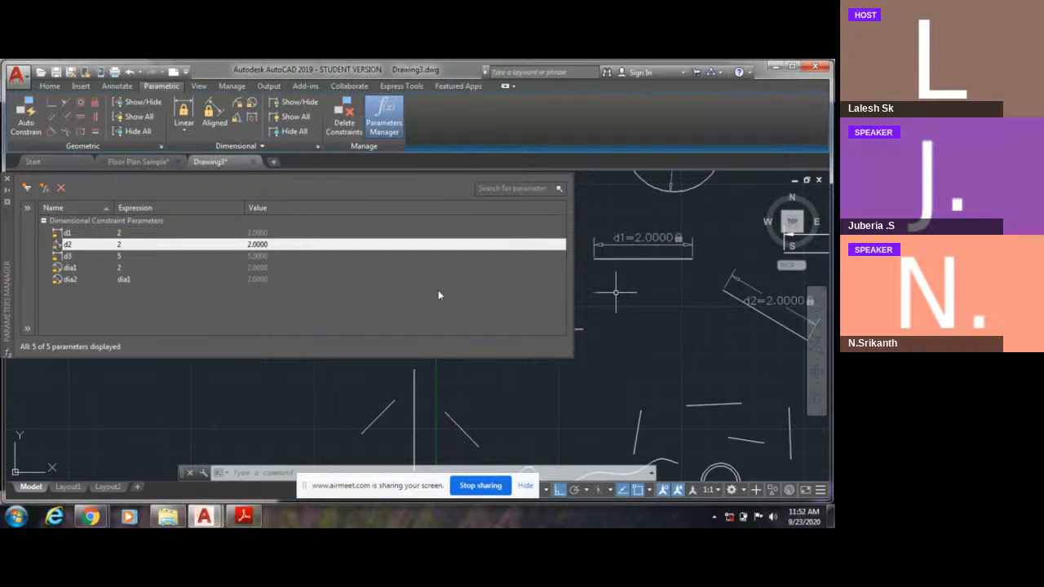
Step: Set the expression of parameter d2 to d1, linking the inclined line's length to the horizontal line
{"action": "left_click", "coordinate": [72, 234]}
{"action": "left_click", "coordinate": [73, 234]}
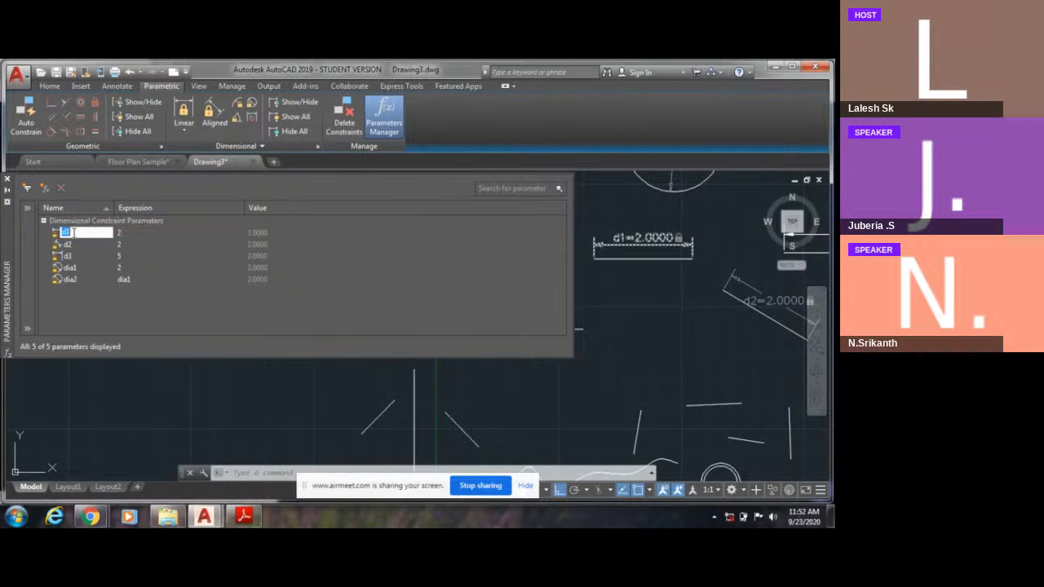
{"action": "left_click_drag", "start_coordinate": [74, 233], "coordinate": [62, 233]}
{"action": "left_click", "coordinate": [72, 245]}
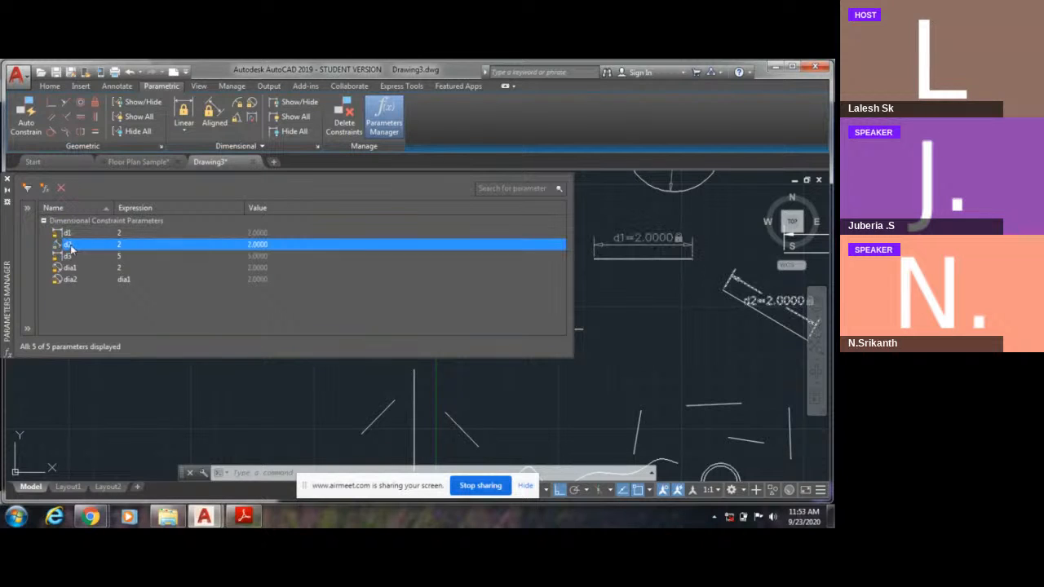
{"action": "double_click", "coordinate": [126, 245]}
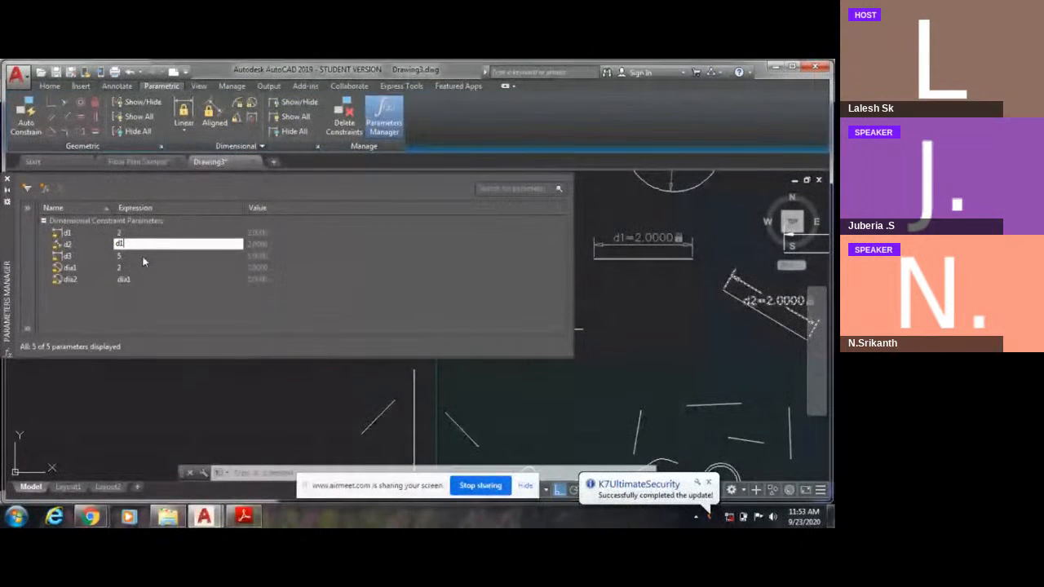
{"action": "left_click", "coordinate": [143, 260]}
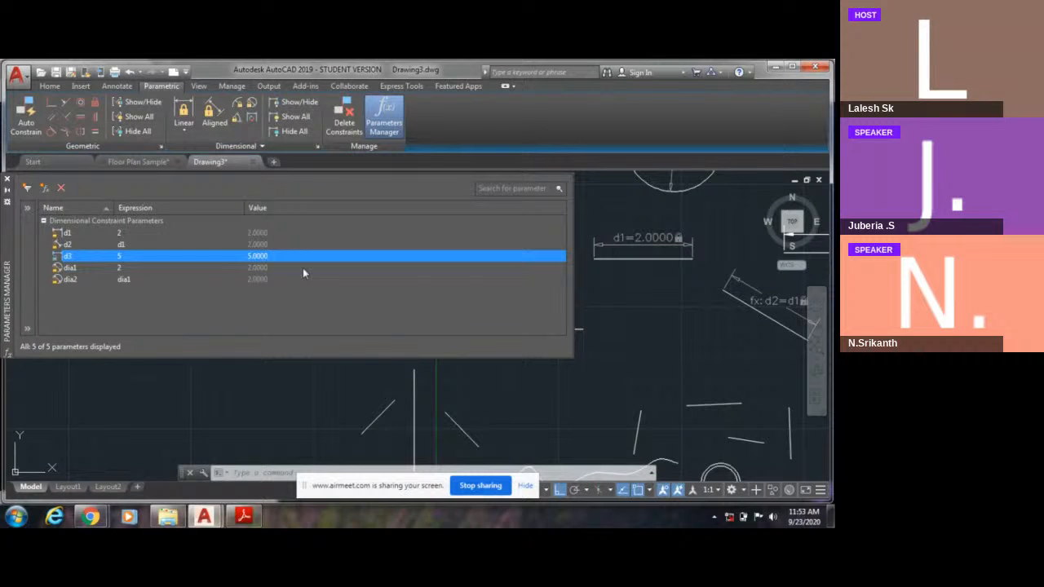
Step: Examine the dia1 and dia2 parameter entries and the linked dimension on the inclined line
{"action": "left_click", "coordinate": [109, 282]}
{"action": "left_click", "coordinate": [116, 273]}
{"action": "left_click", "coordinate": [120, 281]}
{"action": "left_click", "coordinate": [119, 271]}
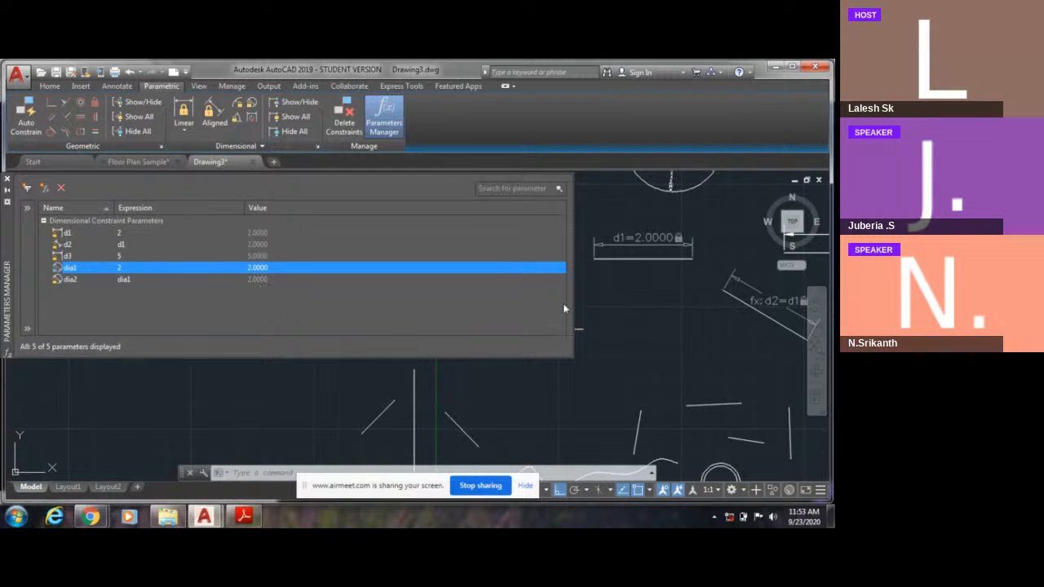
{"action": "middle_click_drag", "start_coordinate": [779, 318], "coordinate": [680, 304]}
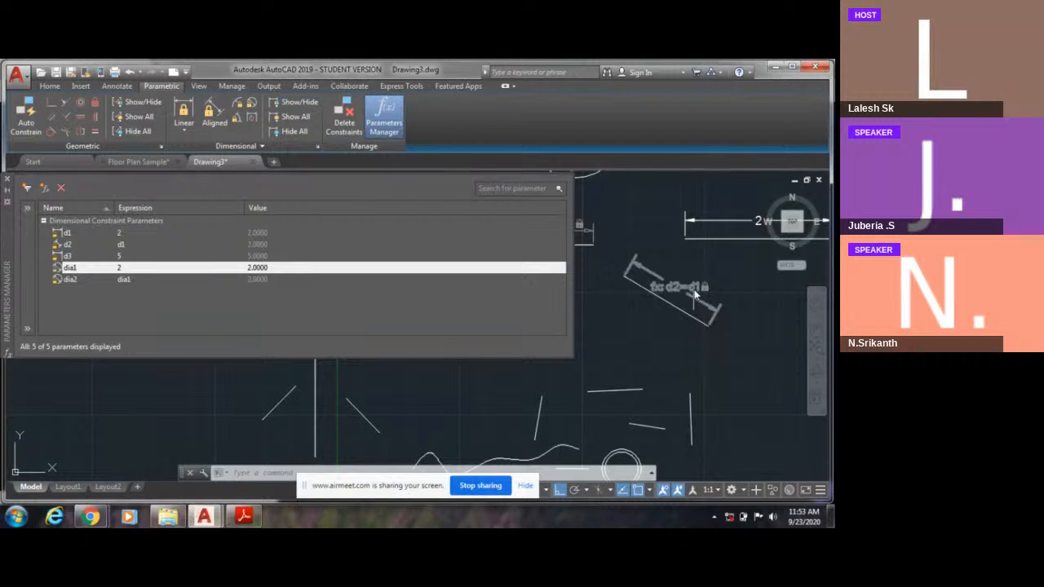
{"action": "middle_click_drag", "start_coordinate": [694, 295], "coordinate": [736, 319]}
{"action": "scroll", "coordinate": [729, 309], "scroll_direction": "down", "scroll_amount": 1}
{"action": "scroll", "coordinate": [672, 284], "scroll_direction": "up", "scroll_amount": 1}
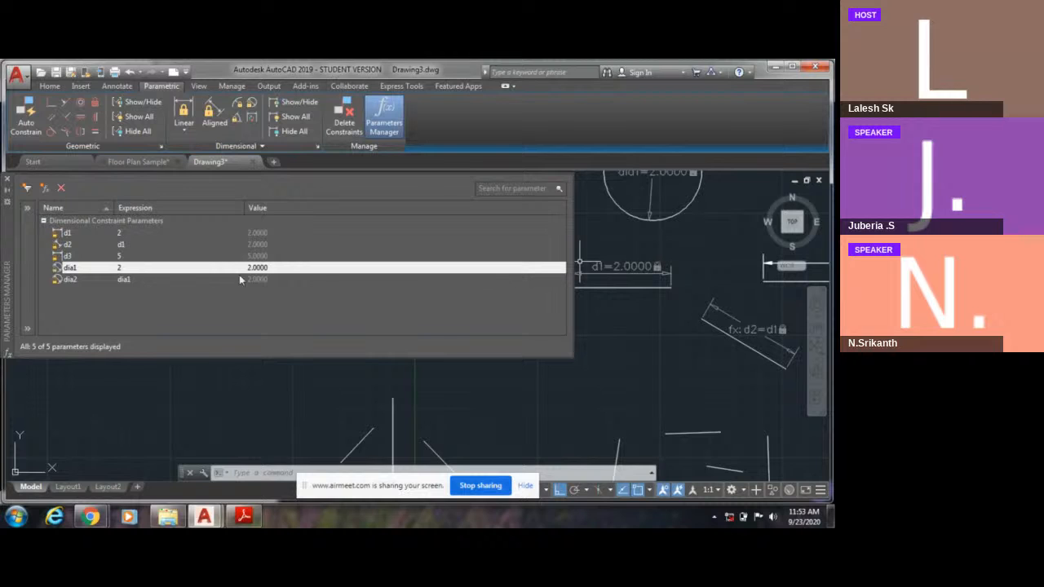
Step: Delete the dia2 diameter parameter and close the Parameters Manager
{"action": "left_click", "coordinate": [81, 283]}
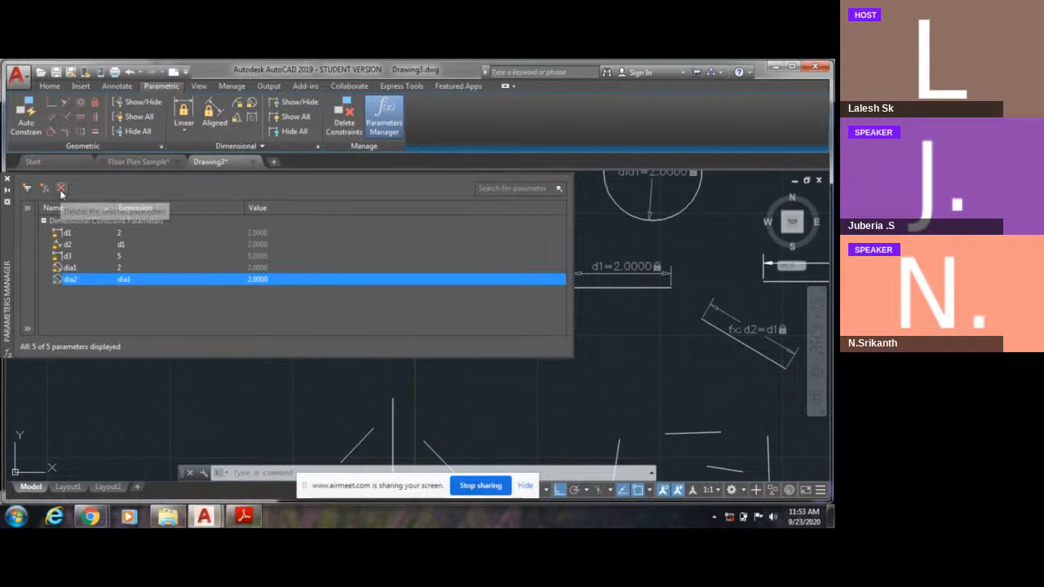
{"action": "left_click", "coordinate": [60, 189]}
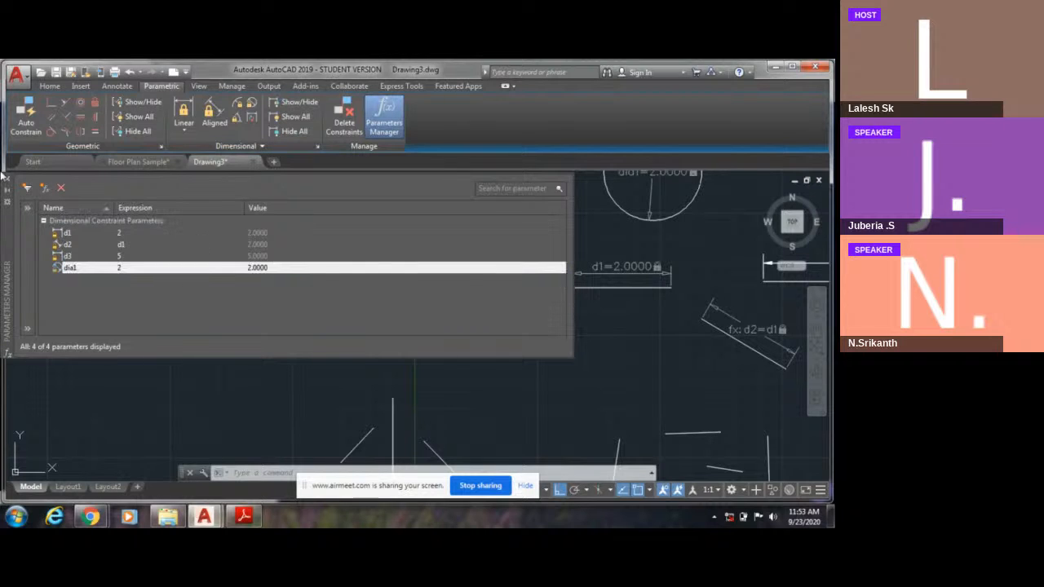
{"action": "left_click", "coordinate": [7, 188]}
{"action": "scroll", "coordinate": [600, 353], "scroll_direction": "down", "scroll_amount": 2}
{"action": "scroll", "coordinate": [431, 252], "scroll_direction": "up", "scroll_amount": 2}
{"action": "middle_click_drag", "start_coordinate": [433, 258], "coordinate": [464, 319]}
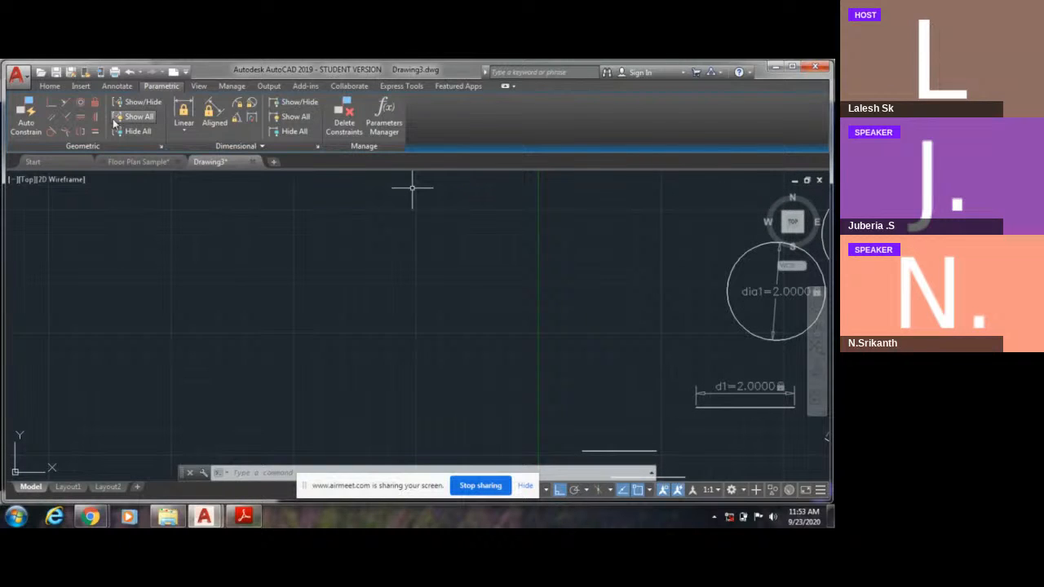
{"action": "left_click", "coordinate": [49, 87]}
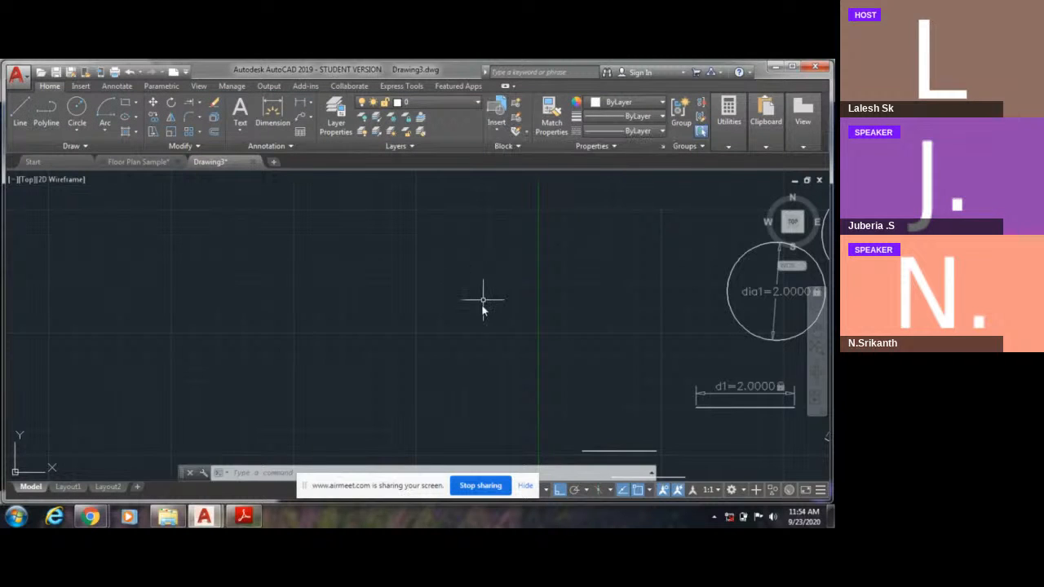
{"action": "scroll", "coordinate": [482, 300], "scroll_direction": "down", "scroll_amount": 2}
{"action": "middle_click_drag", "start_coordinate": [448, 309], "coordinate": [302, 303]}
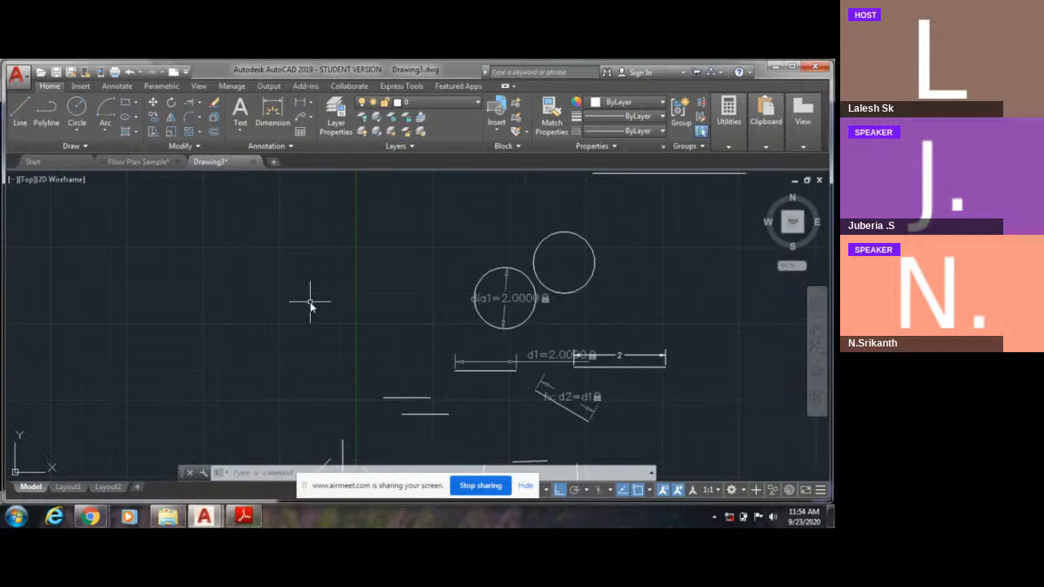
{"action": "left_click", "coordinate": [156, 86]}
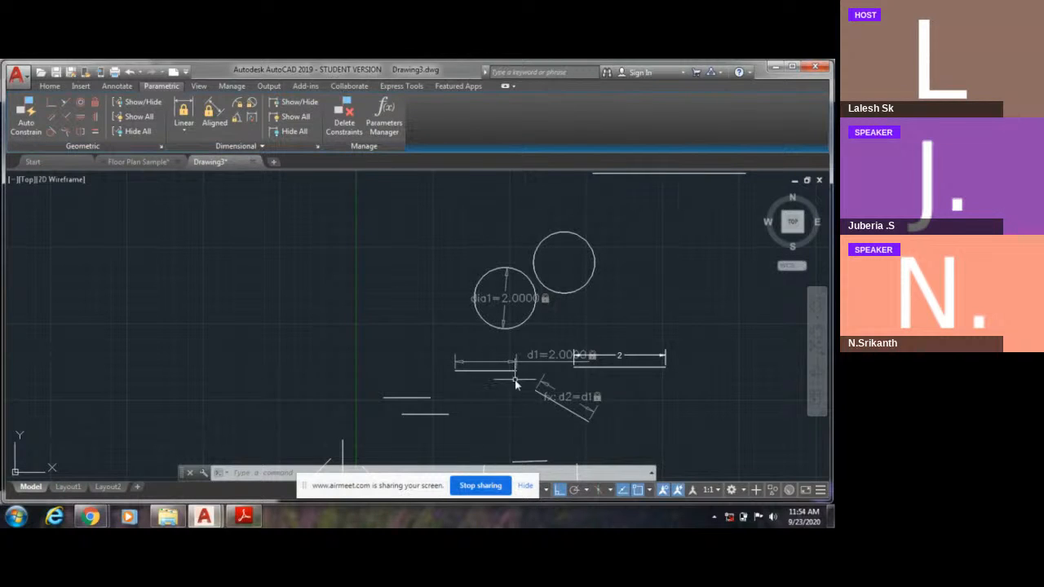
{"action": "middle_click_drag", "start_coordinate": [515, 383], "coordinate": [415, 305]}
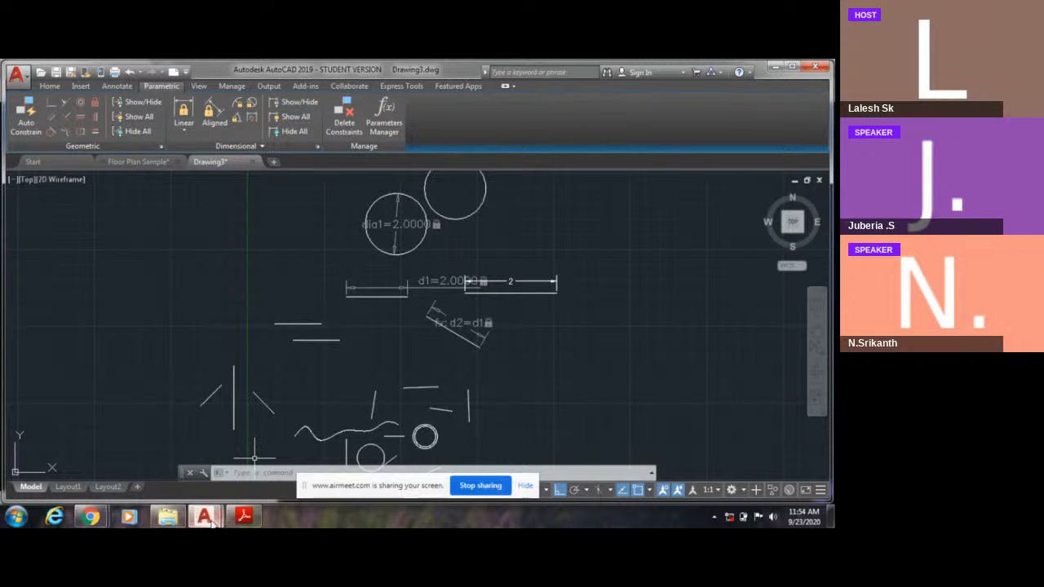
Step: Switch to the Airmeet session in the browser
{"action": "mouse_move", "coordinate": [210, 522]}
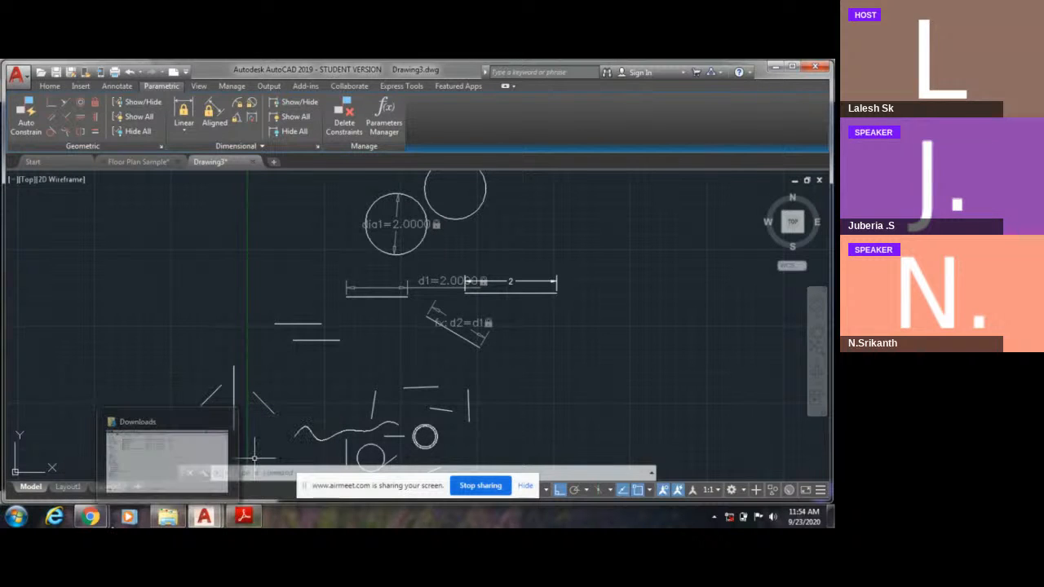
{"action": "mouse_move", "coordinate": [101, 523]}
{"action": "left_click", "coordinate": [64, 452]}
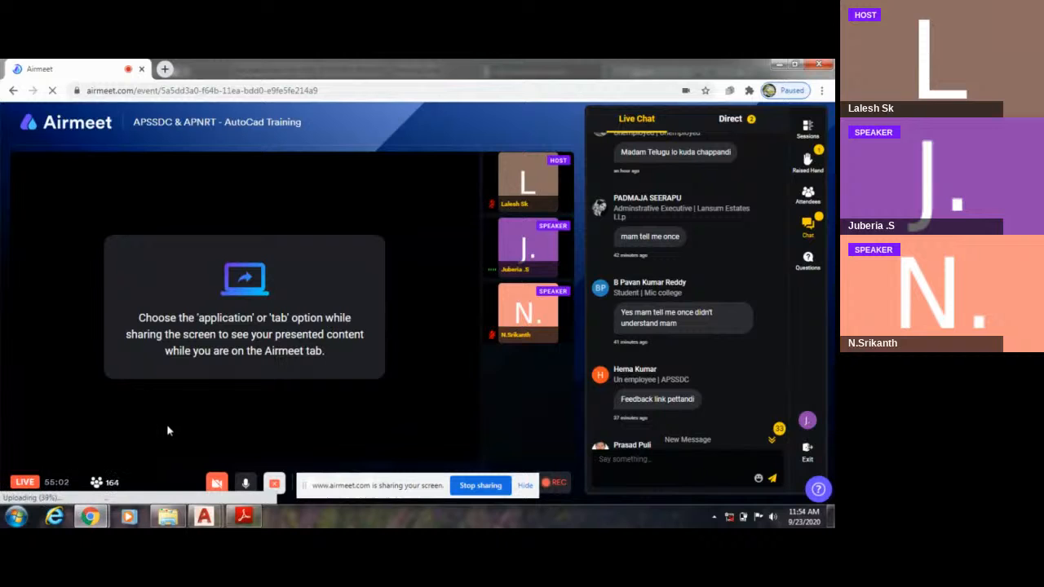
Step: Read the recent Live Chat messages down to the questions about linking D1, D2 and D3 and joining an arc to a line
{"action": "scroll", "coordinate": [756, 402], "scroll_direction": "down", "scroll_amount": 10}
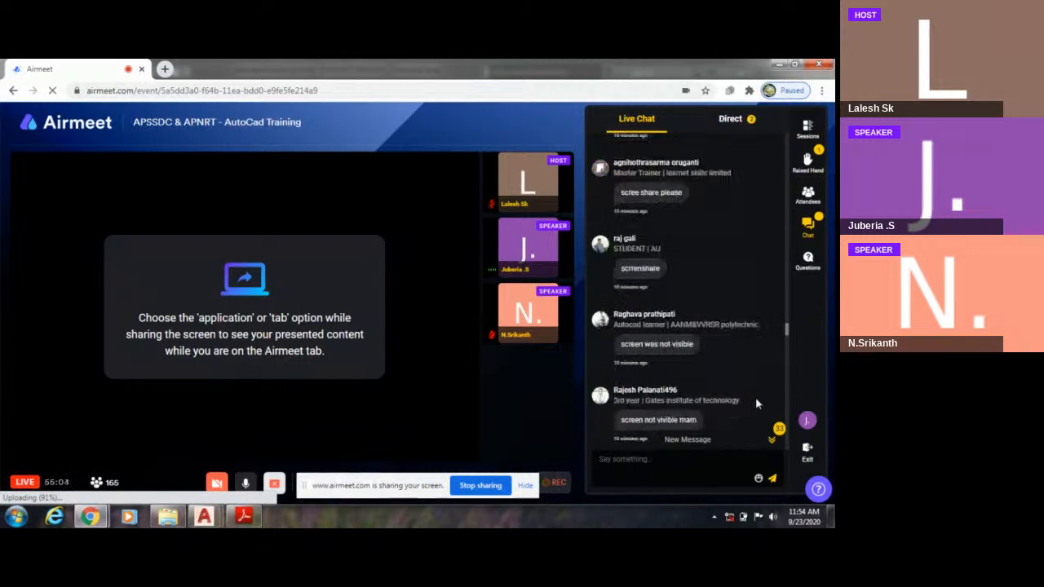
{"action": "scroll", "coordinate": [755, 397], "scroll_direction": "down", "scroll_amount": 5}
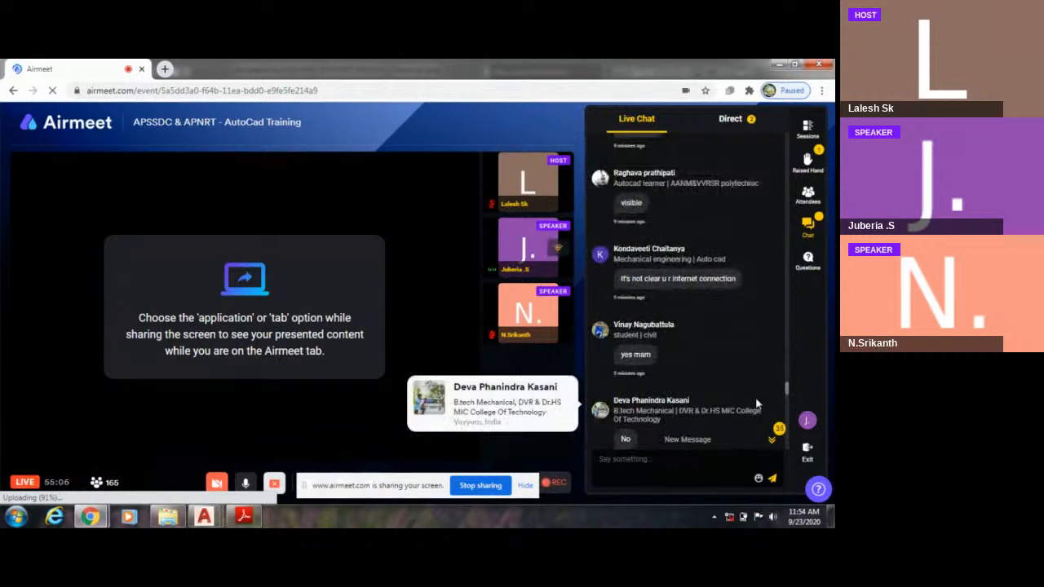
{"action": "scroll", "coordinate": [755, 403], "scroll_direction": "down", "scroll_amount": 5}
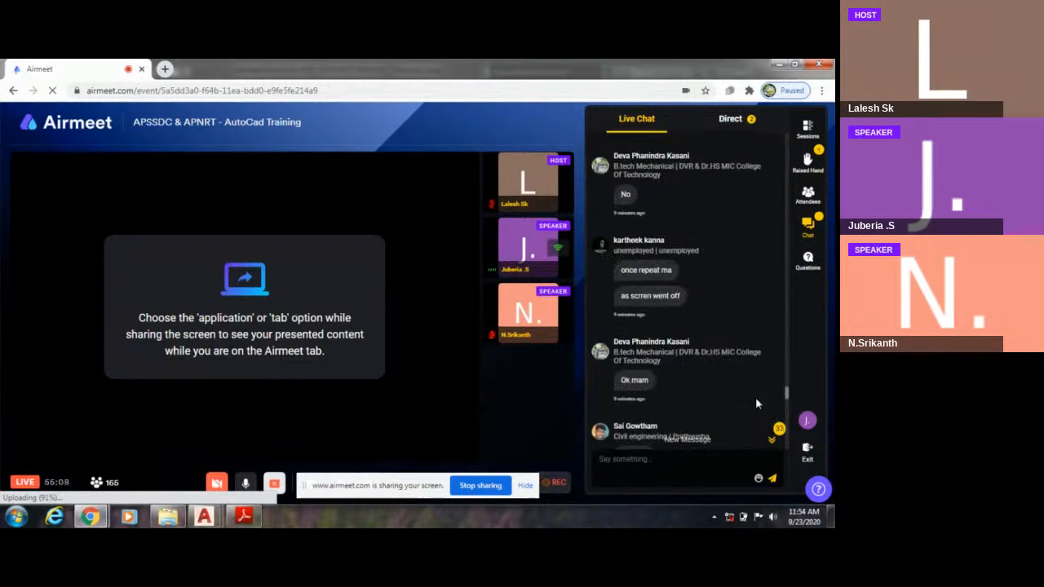
{"action": "scroll", "coordinate": [756, 402], "scroll_direction": "down", "scroll_amount": 5}
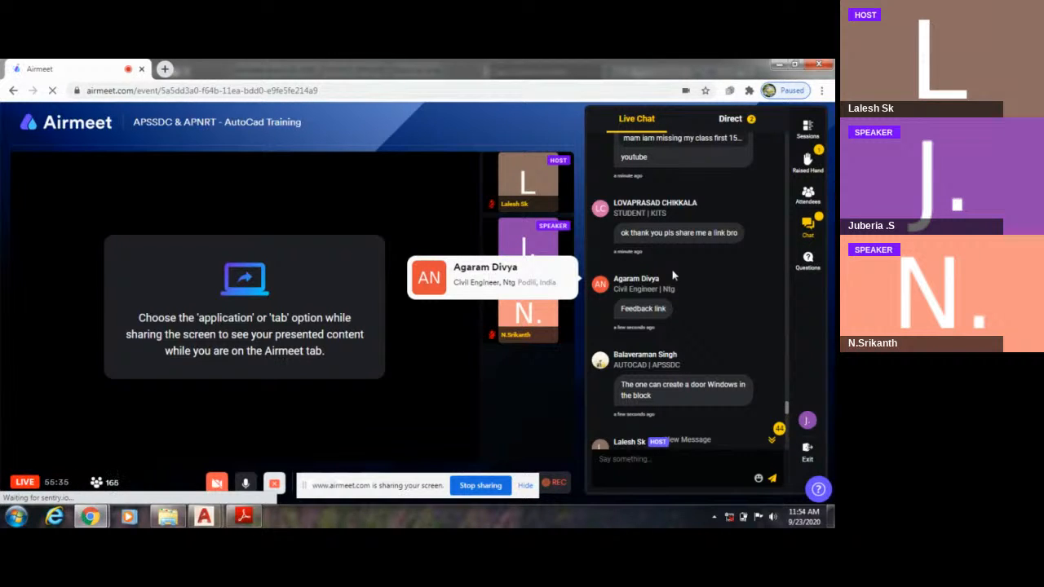
{"action": "scroll", "coordinate": [674, 276], "scroll_direction": "down", "scroll_amount": 2}
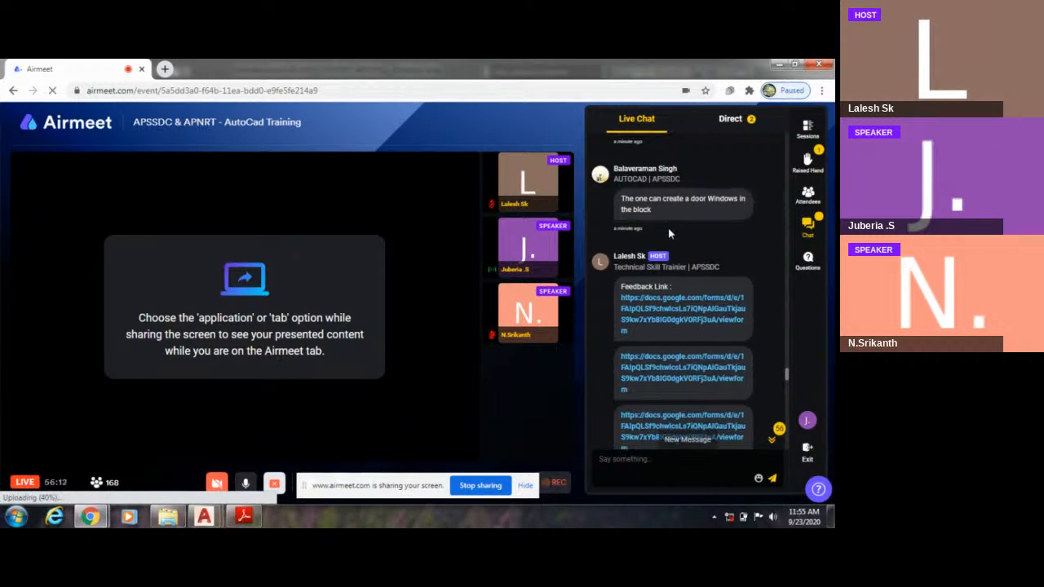
{"action": "scroll", "coordinate": [667, 228], "scroll_direction": "down", "scroll_amount": 10}
{"action": "scroll", "coordinate": [666, 235], "scroll_direction": "up", "scroll_amount": 3}
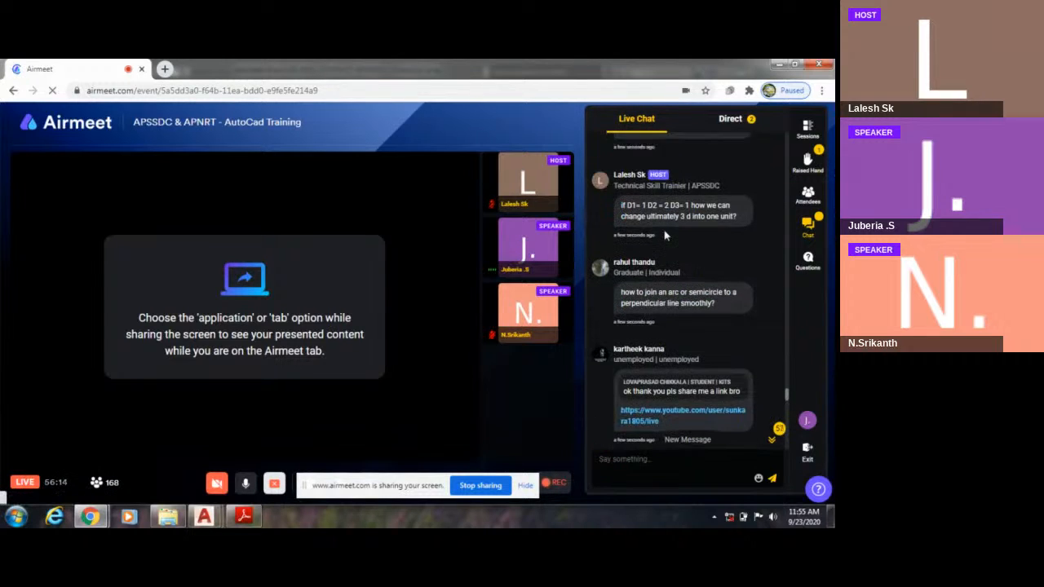
{"action": "mouse_move", "coordinate": [665, 235]}
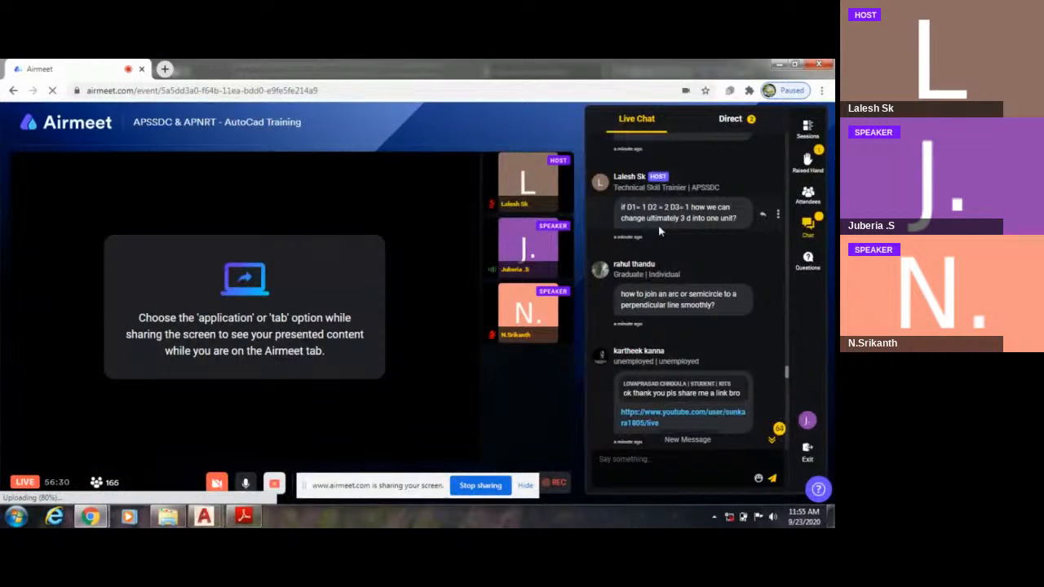
Step: Switch to Drawing3.dwg in AutoCAD and open the Parameters Manager
{"action": "left_click", "coordinate": [203, 519]}
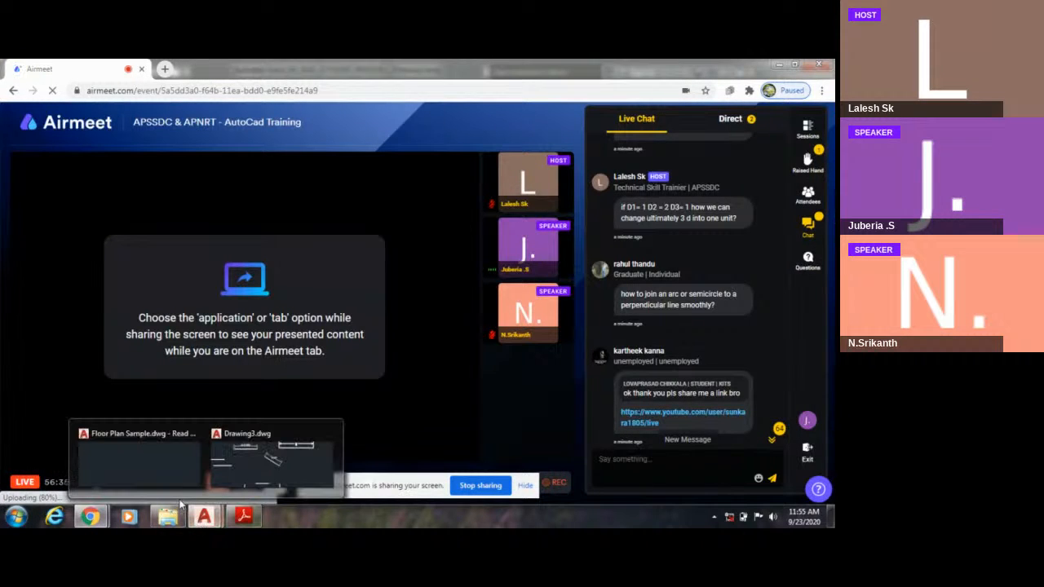
{"action": "left_click", "coordinate": [227, 467]}
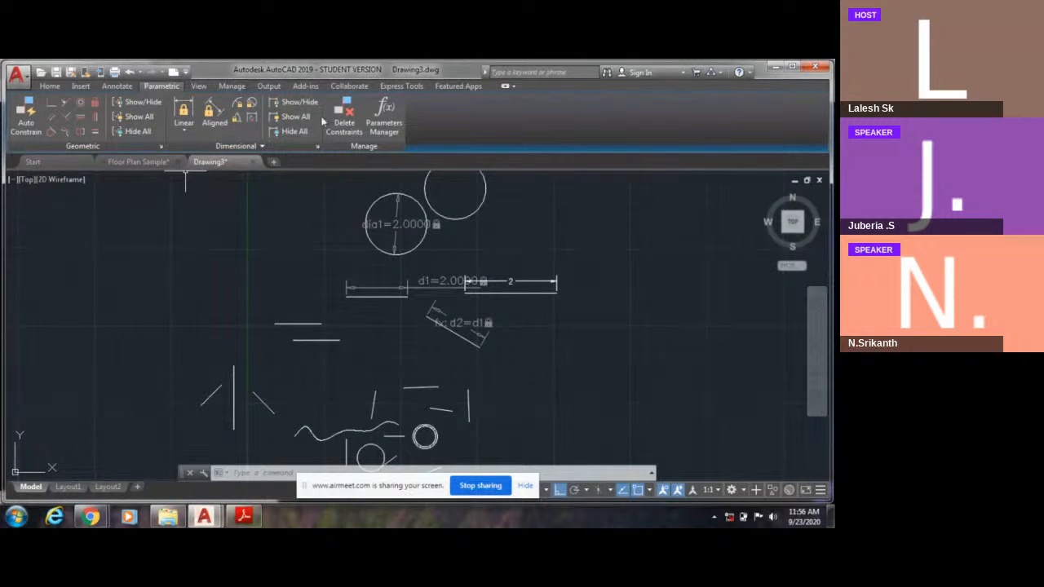
{"action": "scroll", "coordinate": [339, 287], "scroll_direction": "up", "scroll_amount": 2}
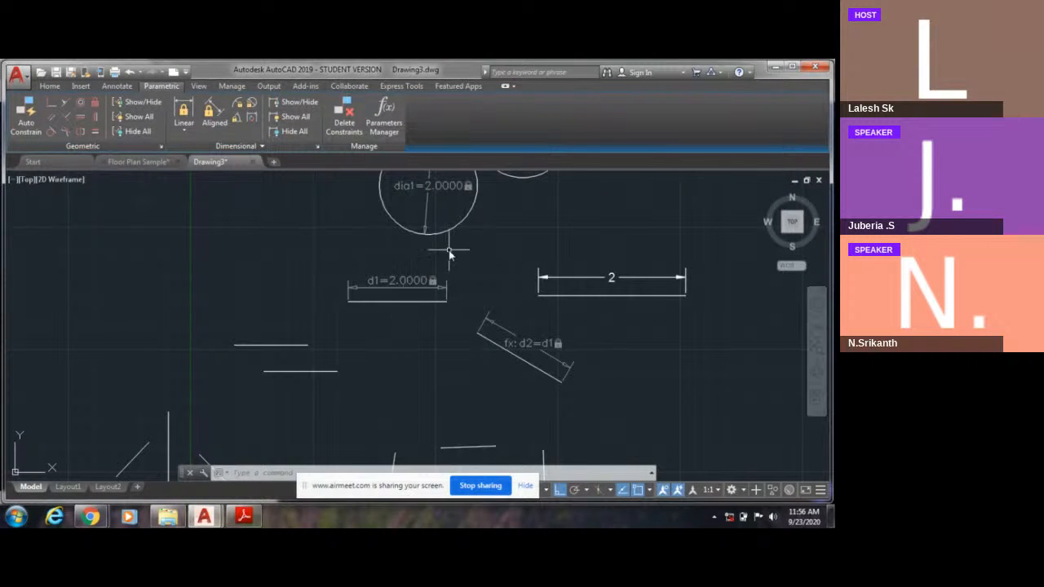
{"action": "middle_click_drag", "start_coordinate": [448, 250], "coordinate": [444, 266]}
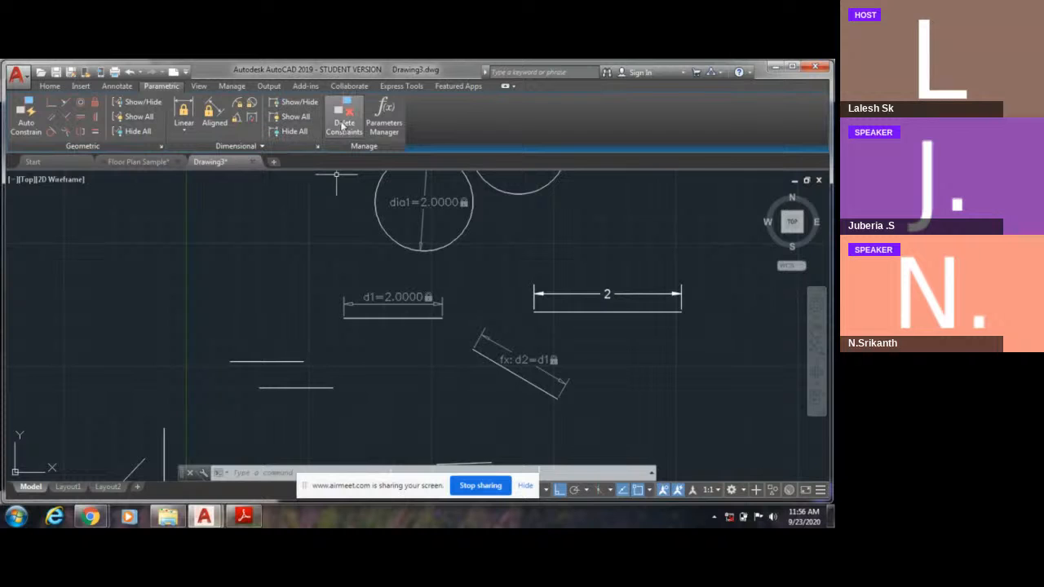
{"action": "left_click", "coordinate": [384, 116]}
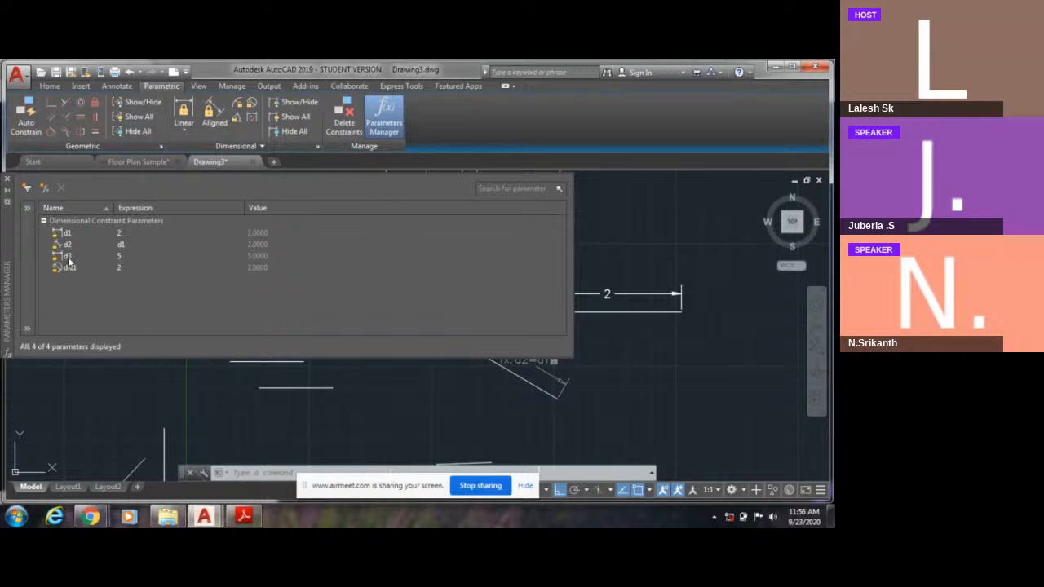
Step: Set the expression of parameter d3 to d2, linking its line's length to the inclined line
{"action": "double_click", "coordinate": [119, 256]}
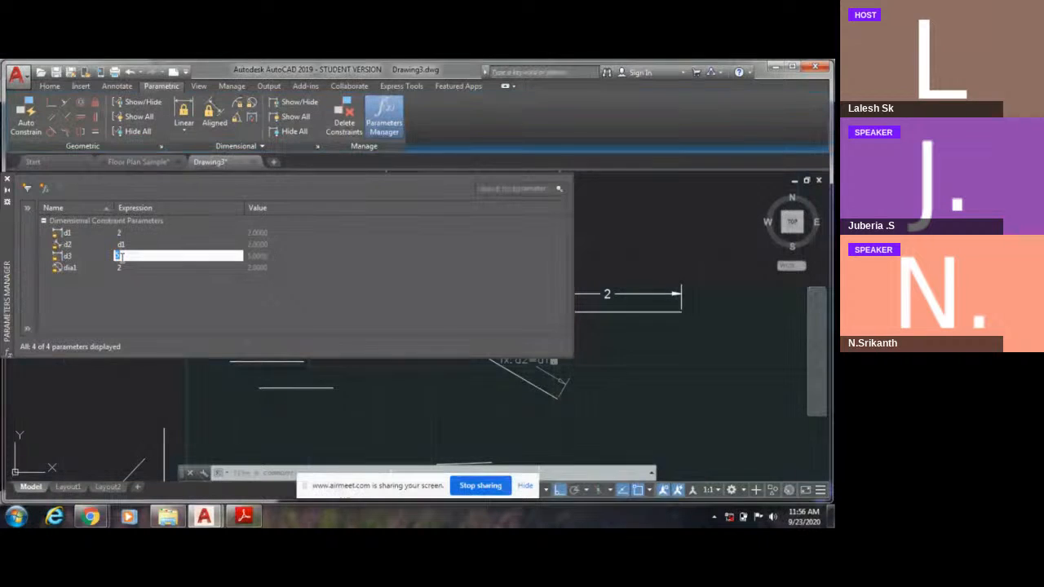
{"action": "left_click", "coordinate": [73, 246]}
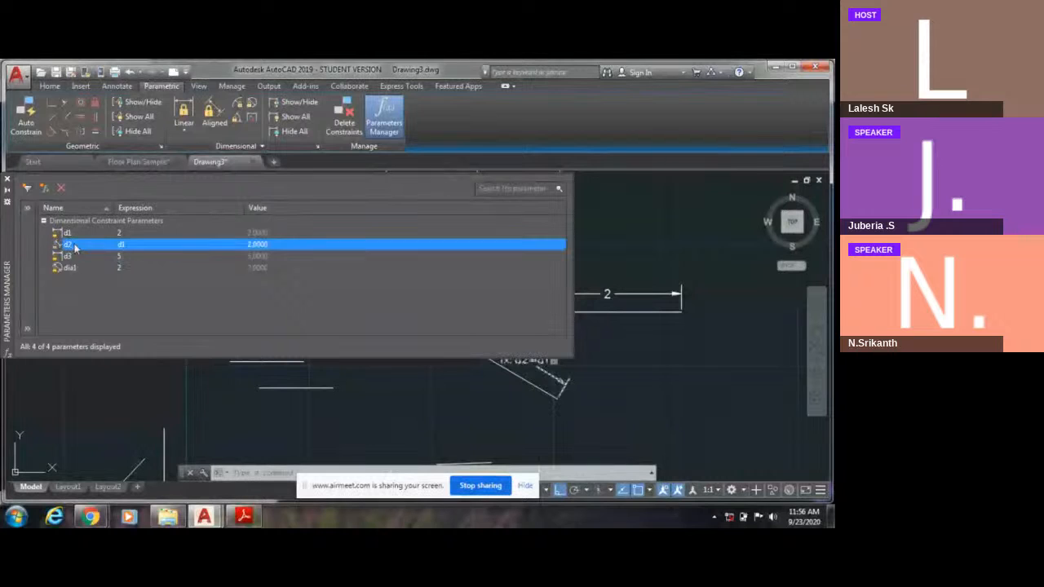
{"action": "left_click", "coordinate": [75, 246]}
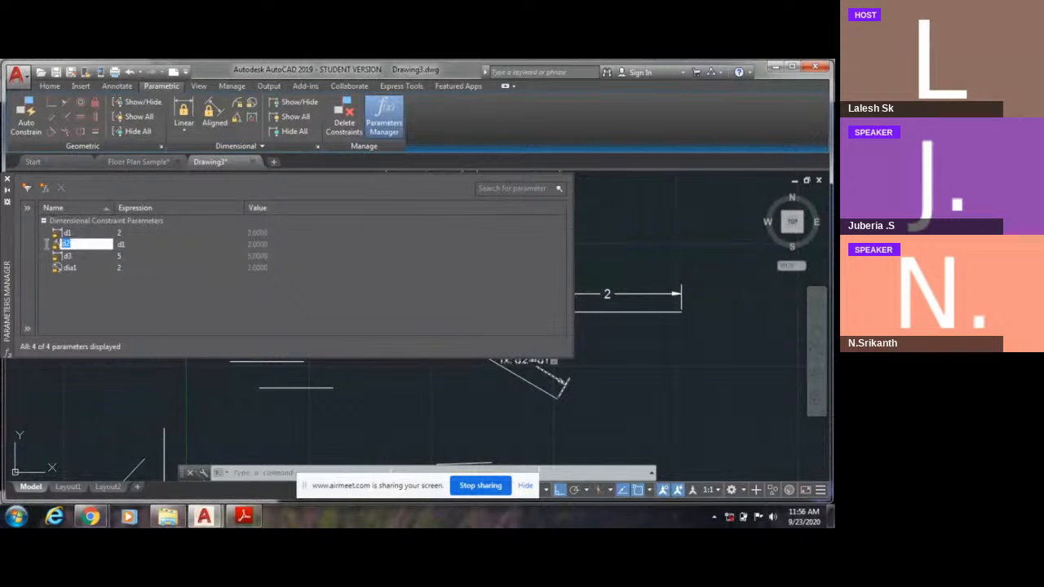
{"action": "left_click", "coordinate": [70, 257]}
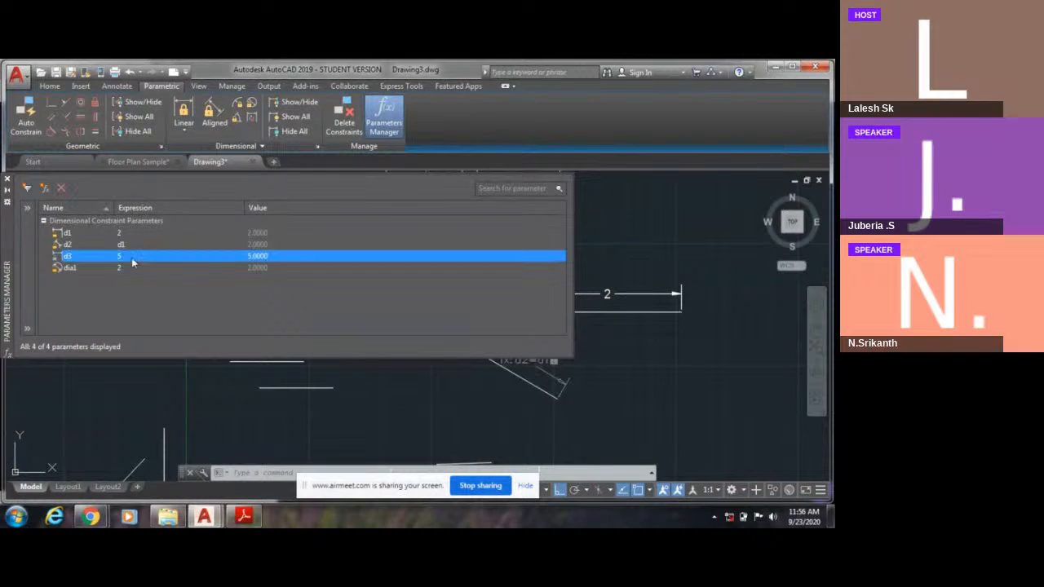
{"action": "left_click", "coordinate": [122, 258]}
{"action": "left_click", "coordinate": [123, 257]}
{"action": "left_click", "coordinate": [121, 257]}
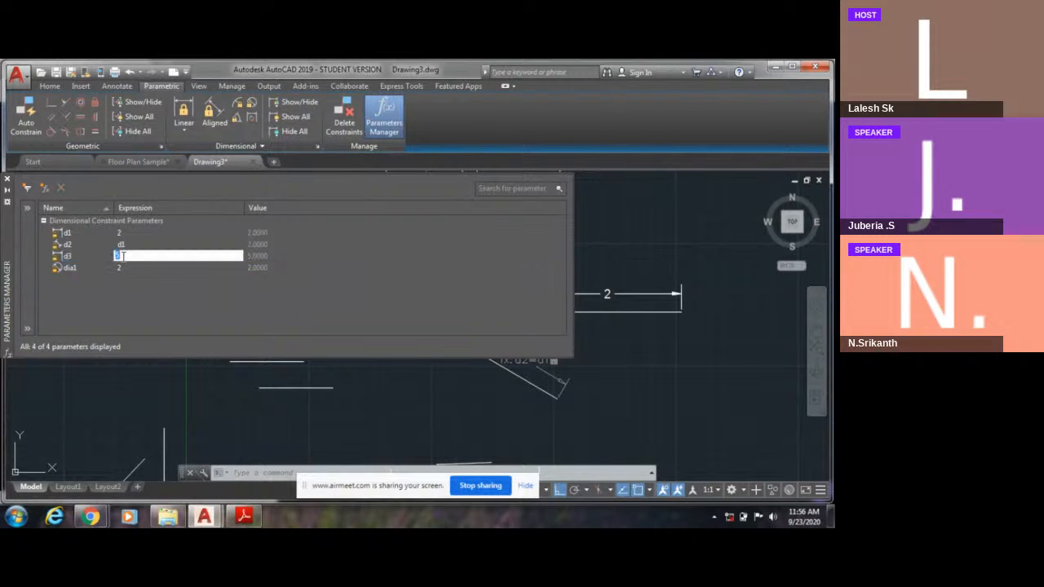
{"action": "left_click", "coordinate": [129, 267]}
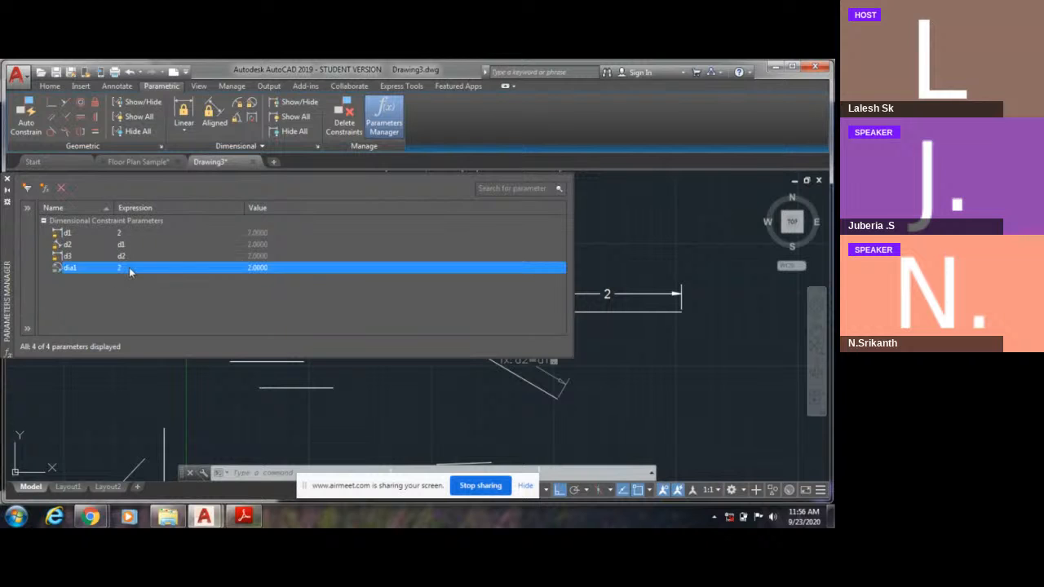
Step: Examine the d3 dimension on the upper horizontal line and the other linked dimensions, and close the Parameters Manager
{"action": "mouse_move", "coordinate": [637, 307]}
{"action": "middle_mouse_down"}
{"action": "mouse_move", "coordinate": [670, 303]}
{"action": "mouse_move", "coordinate": [715, 394]}
{"action": "mouse_move", "coordinate": [714, 347]}
{"action": "middle_mouse_up"}
{"action": "scroll", "coordinate": [714, 346], "scroll_direction": "down", "scroll_amount": 1}
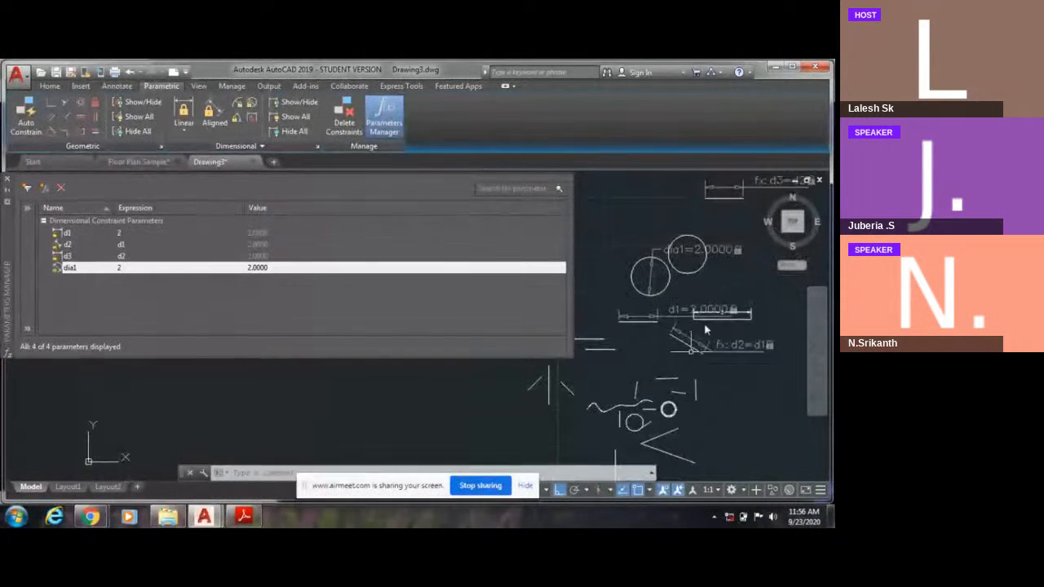
{"action": "scroll", "coordinate": [678, 322], "scroll_direction": "down", "scroll_amount": 1}
{"action": "scroll", "coordinate": [711, 263], "scroll_direction": "up", "scroll_amount": 5}
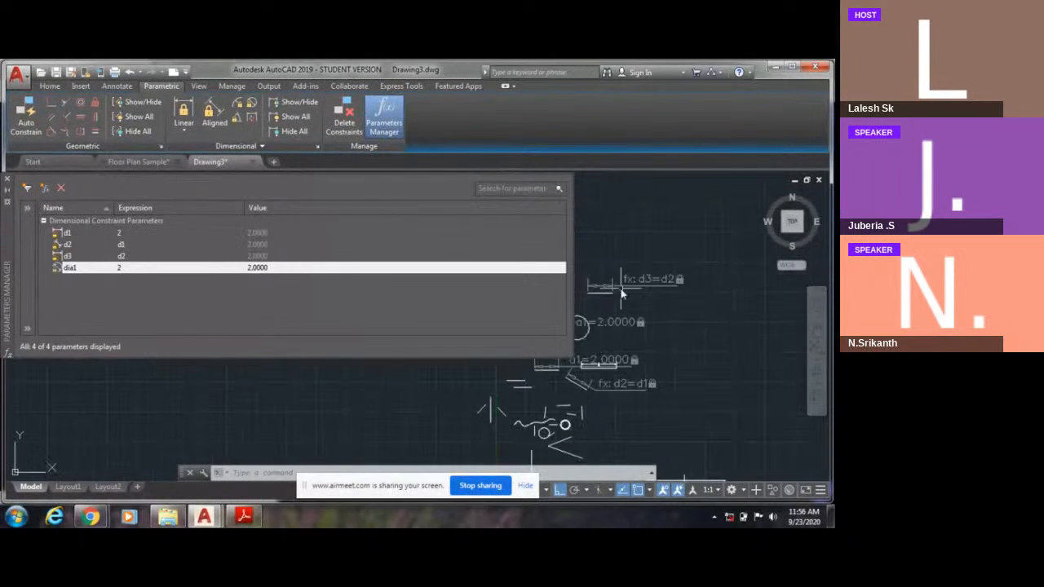
{"action": "mouse_move", "coordinate": [692, 284]}
{"action": "middle_mouse_down"}
{"action": "mouse_move", "coordinate": [633, 300]}
{"action": "mouse_move", "coordinate": [697, 186]}
{"action": "middle_mouse_up"}
{"action": "scroll", "coordinate": [690, 244], "scroll_direction": "down", "scroll_amount": 1}
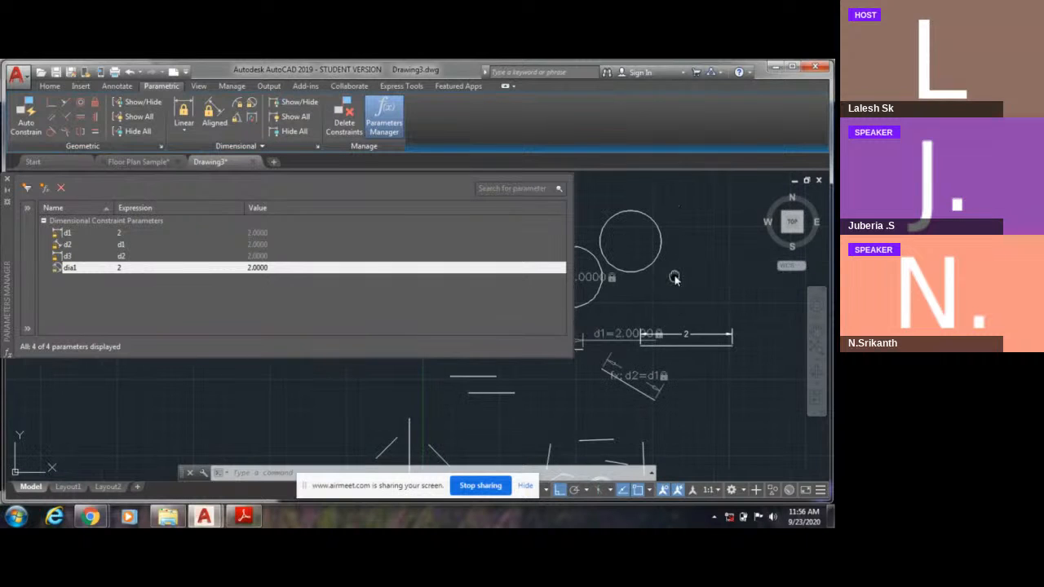
{"action": "middle_click_drag", "start_coordinate": [676, 280], "coordinate": [660, 345]}
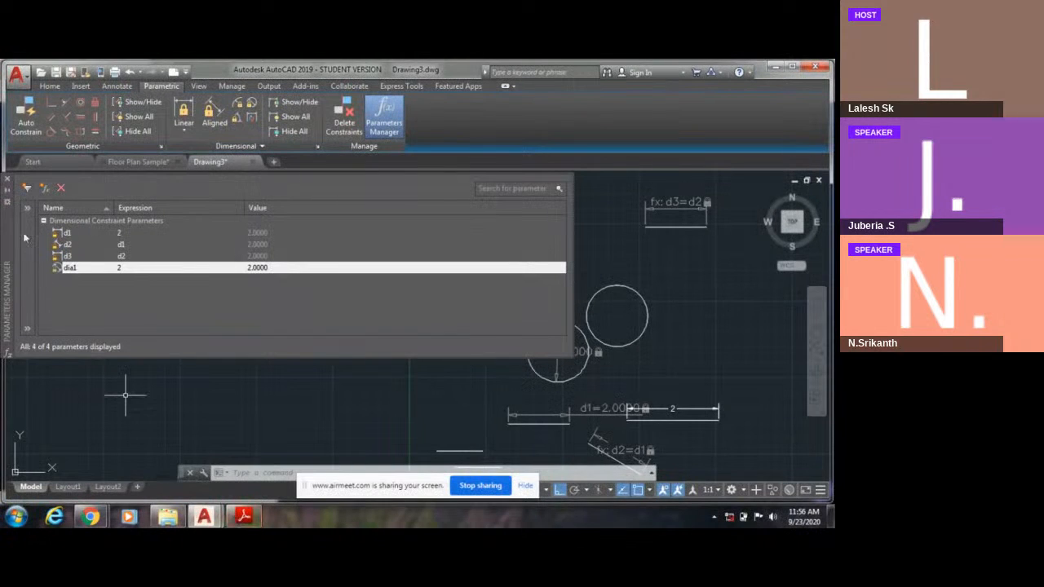
{"action": "left_click", "coordinate": [7, 180]}
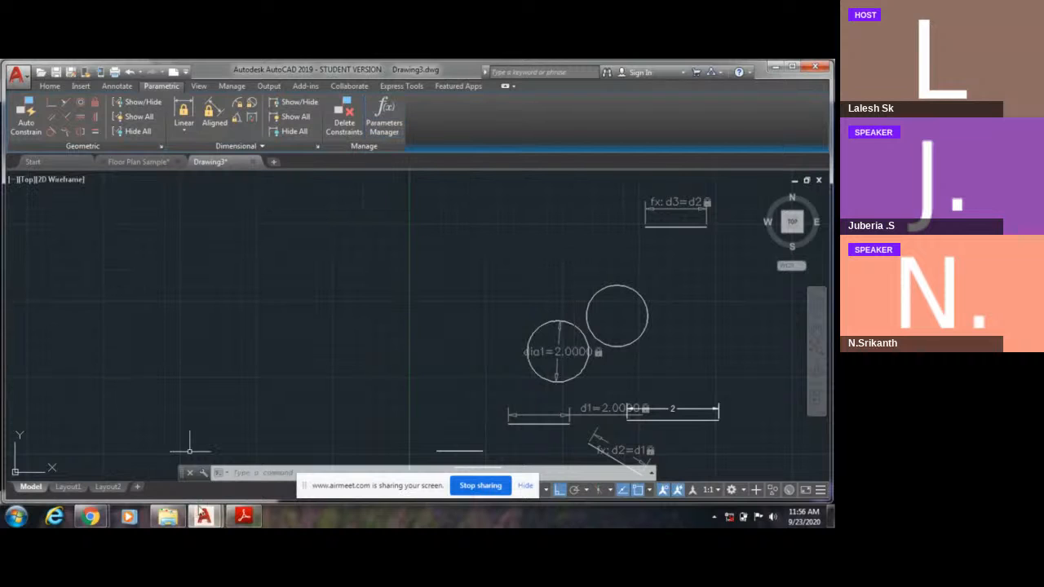
Step: Switch to the Airmeet session and read the chat question about joining an arc smoothly to a perpendicular line
{"action": "mouse_move", "coordinate": [90, 515]}
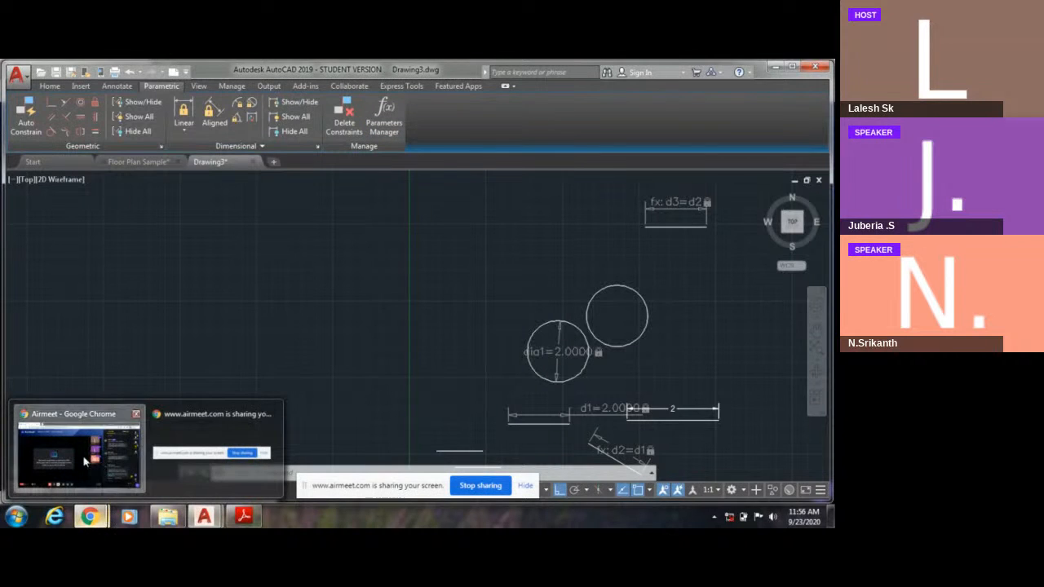
{"action": "left_click", "coordinate": [100, 451]}
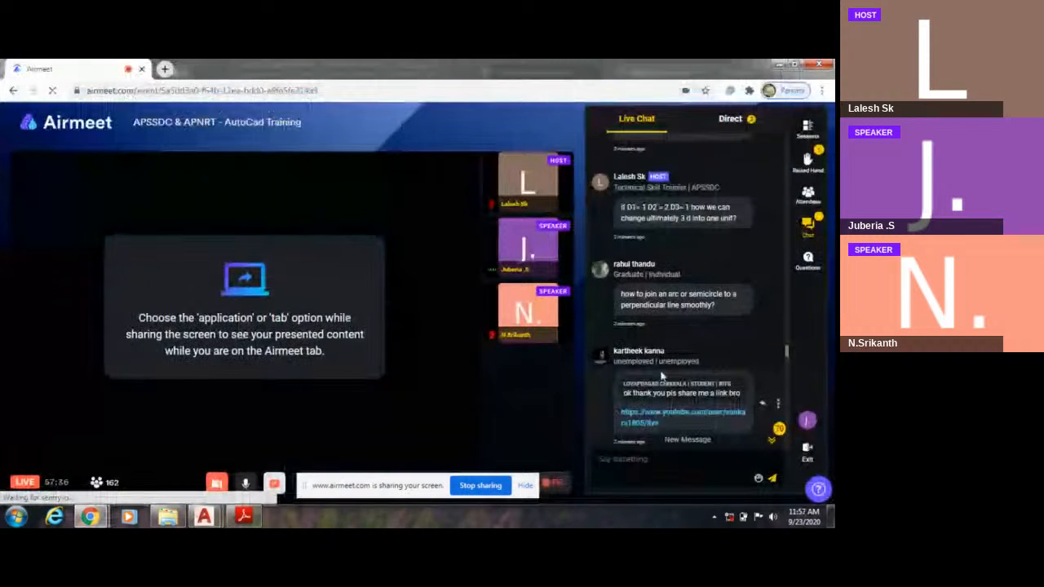
{"action": "mouse_move", "coordinate": [677, 363]}
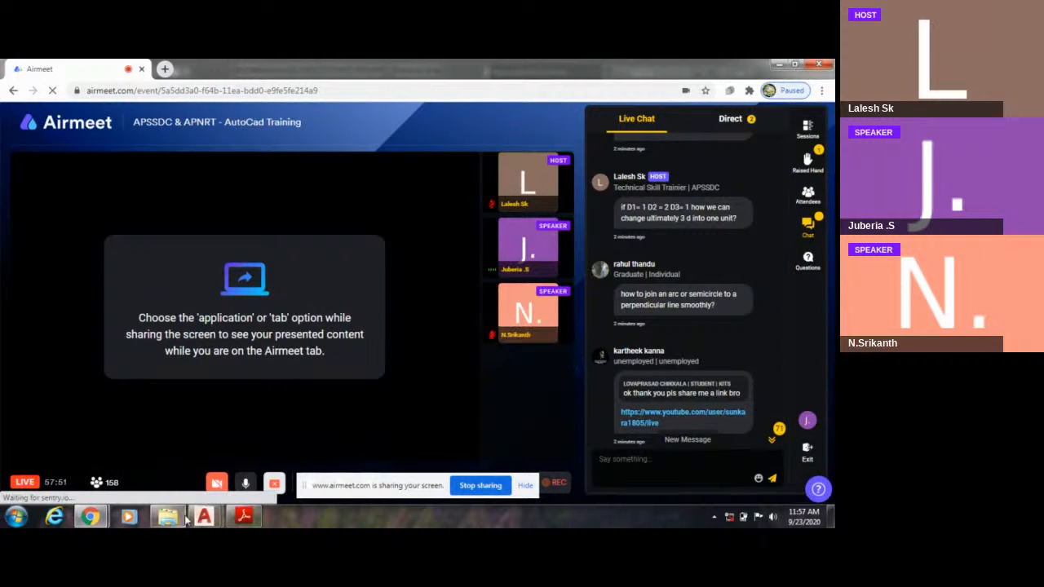
Step: Switch back to Drawing3.dwg in AutoCAD and bring up the drawing tools beside the two circles
{"action": "mouse_move", "coordinate": [202, 522]}
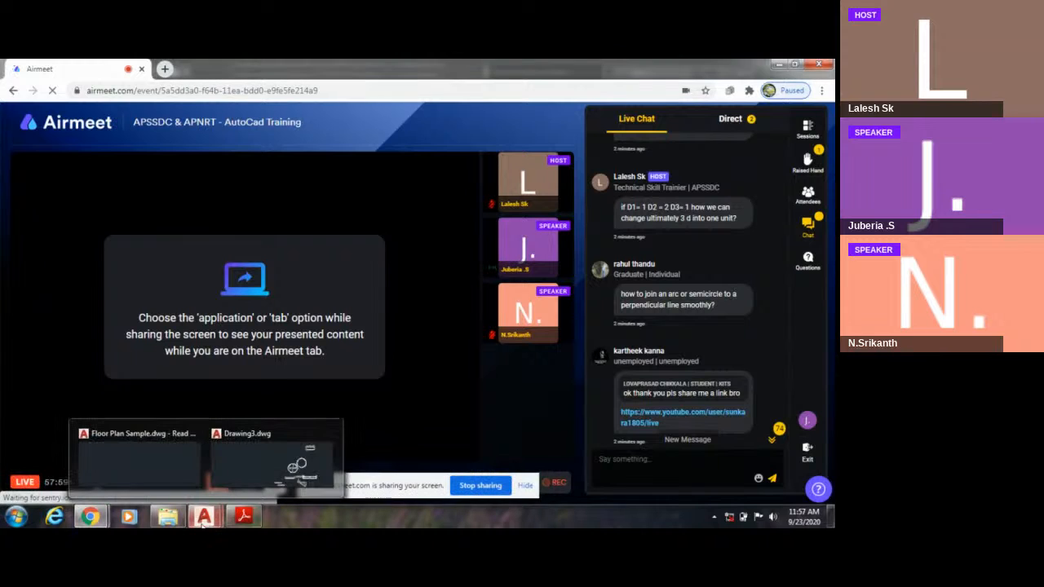
{"action": "left_click", "coordinate": [244, 461]}
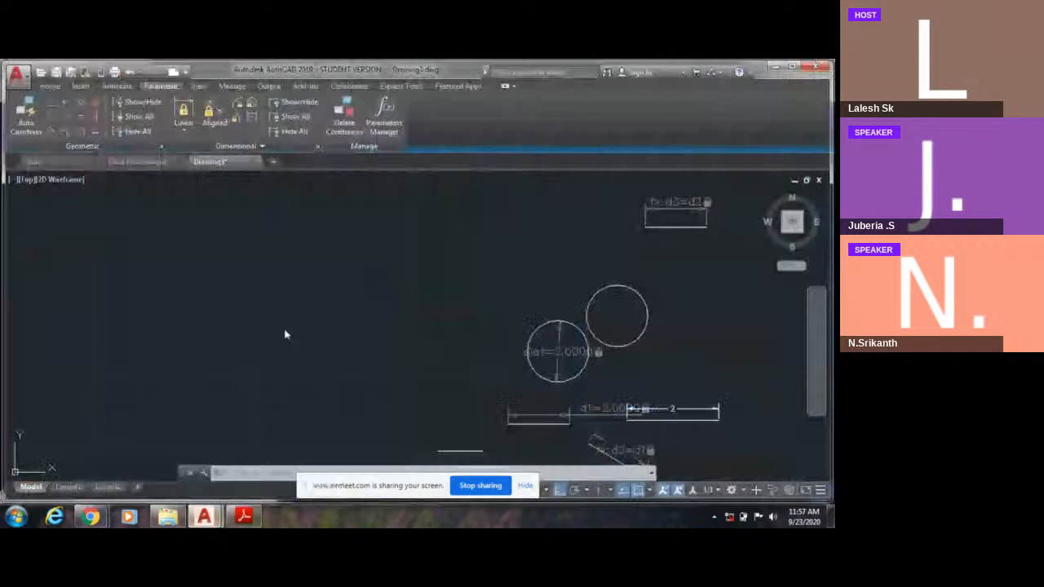
{"action": "left_click", "coordinate": [49, 86]}
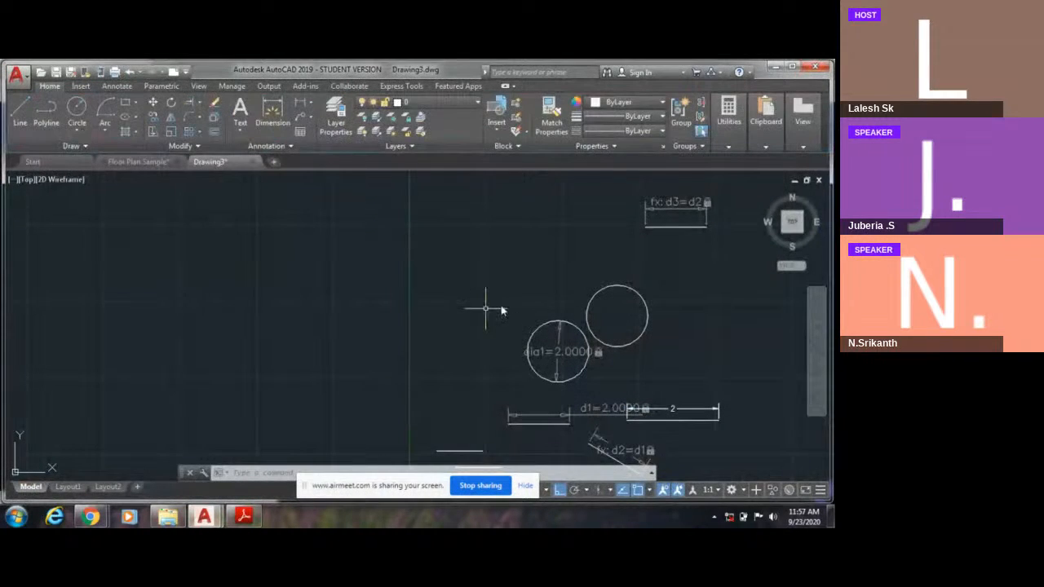
{"action": "scroll", "coordinate": [610, 269], "scroll_direction": "up", "scroll_amount": 2}
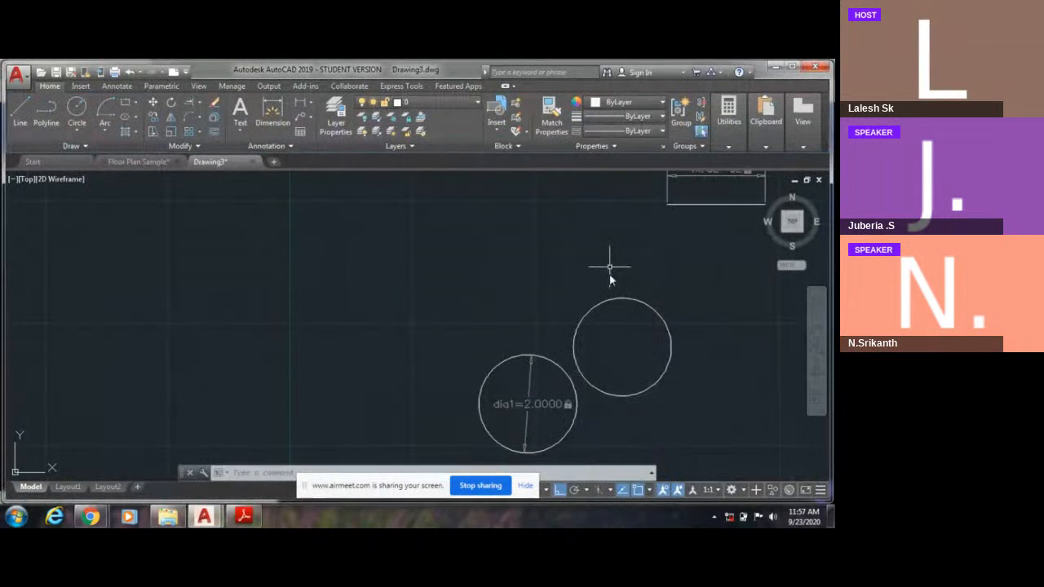
Step: Draw a roughly semicircular arc opening upward in the empty area beside the circles, using start, center and end points with Ortho off
{"action": "left_click", "coordinate": [103, 110]}
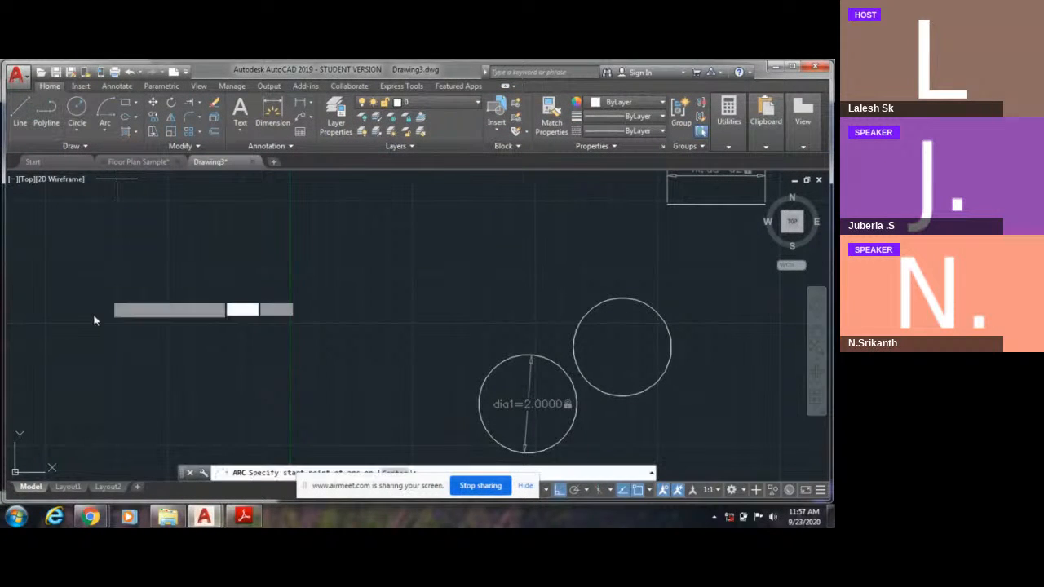
{"action": "left_click", "coordinate": [81, 292]}
{"action": "left_click", "coordinate": [159, 259]}
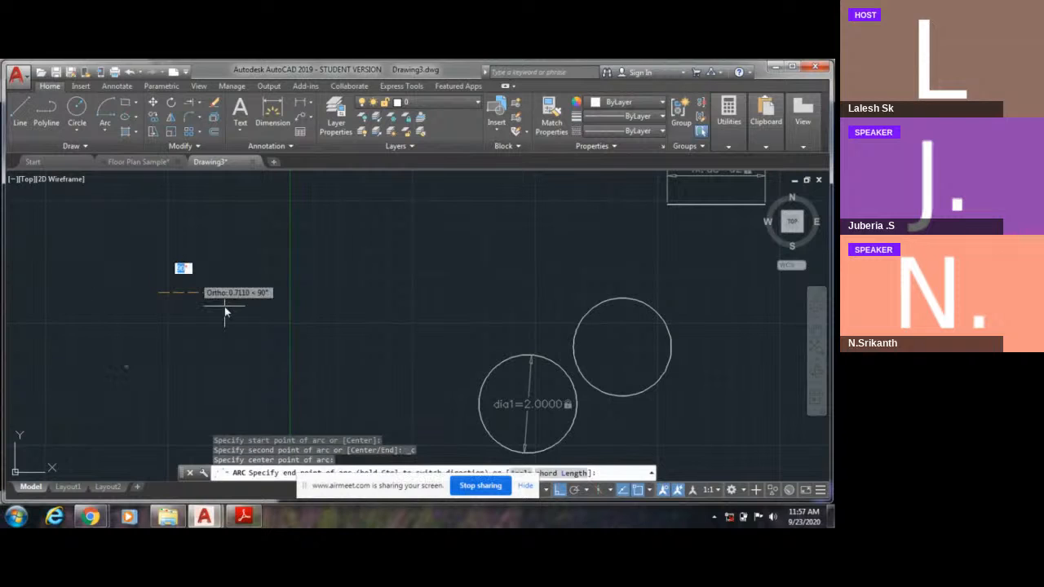
{"action": "key", "text": "F8"}
{"action": "left_click", "coordinate": [235, 306]}
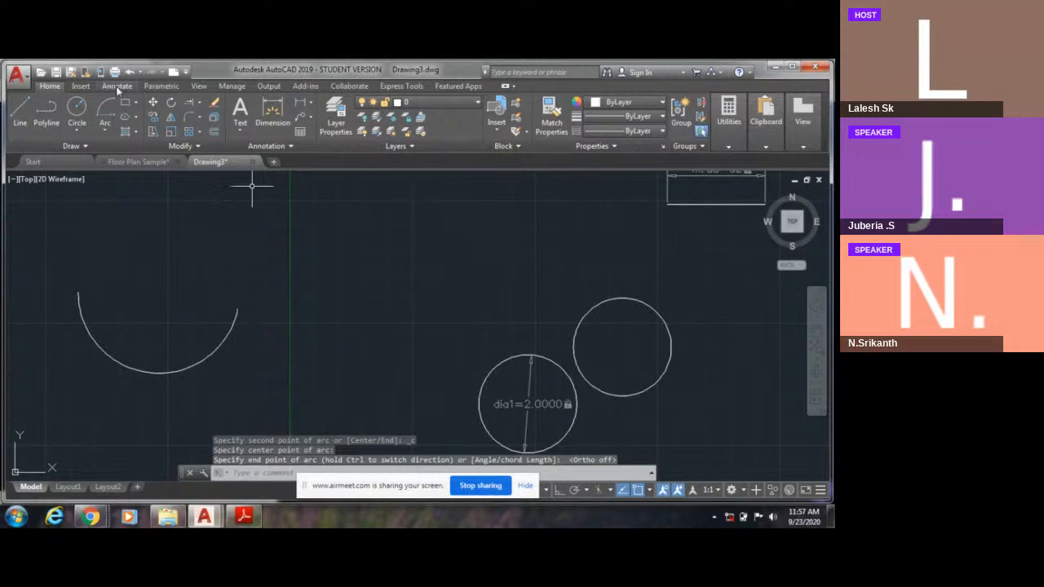
Step: Draw a horizontal line about 2.7 units long above and beside the arc's open end, with Ortho on
{"action": "left_click", "coordinate": [19, 110]}
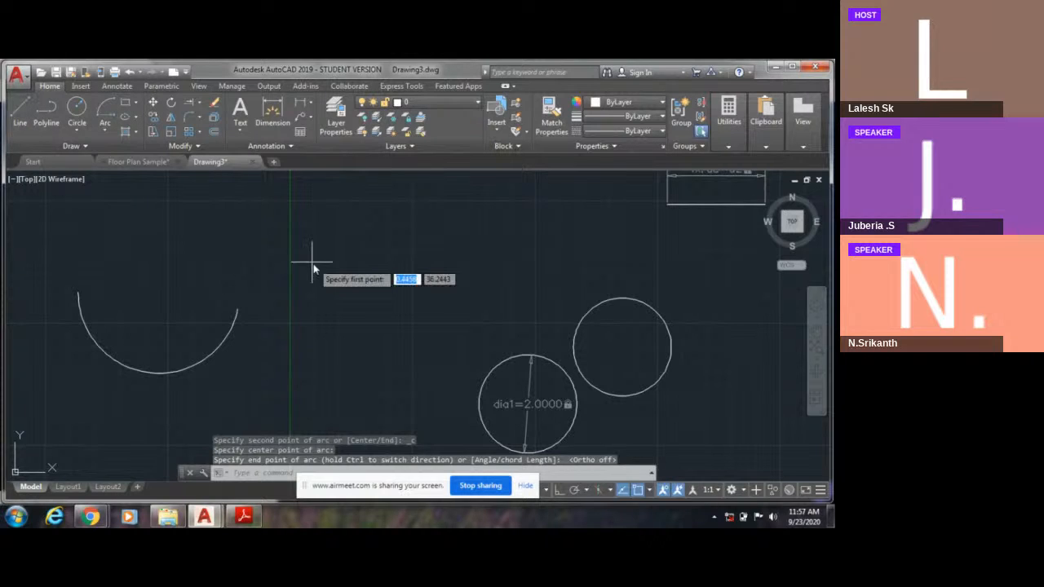
{"action": "left_click", "coordinate": [266, 275]}
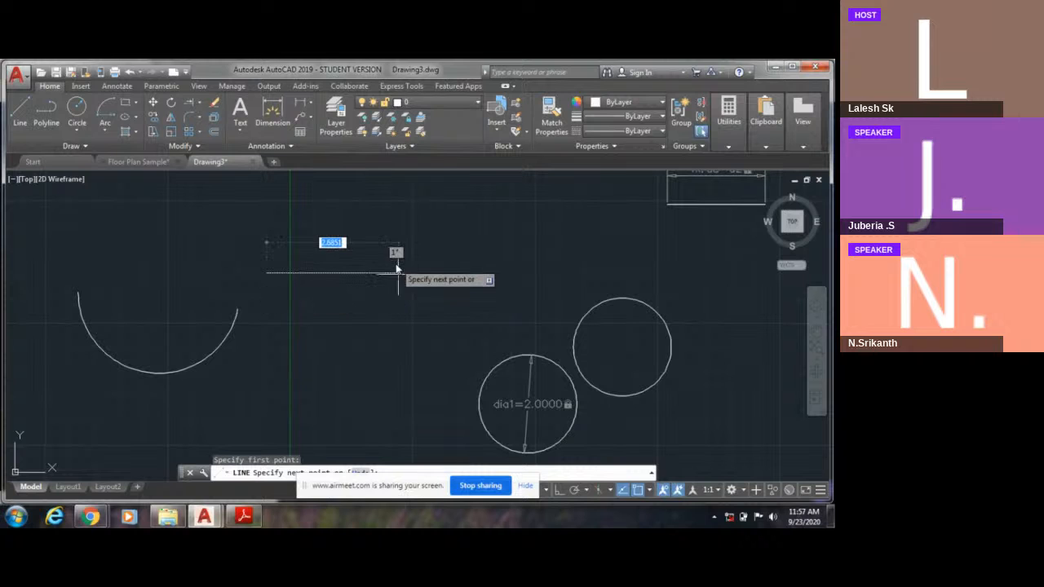
{"action": "key", "text": "F8"}
{"action": "left_click", "coordinate": [397, 272]}
{"action": "key", "text": "Escape"}
Step: Draw a fit spline from the arc's nearer endpoint to the adjacent end of the horizontal line, with Ortho off
{"action": "scroll", "coordinate": [295, 291], "scroll_direction": "up", "scroll_amount": 2}
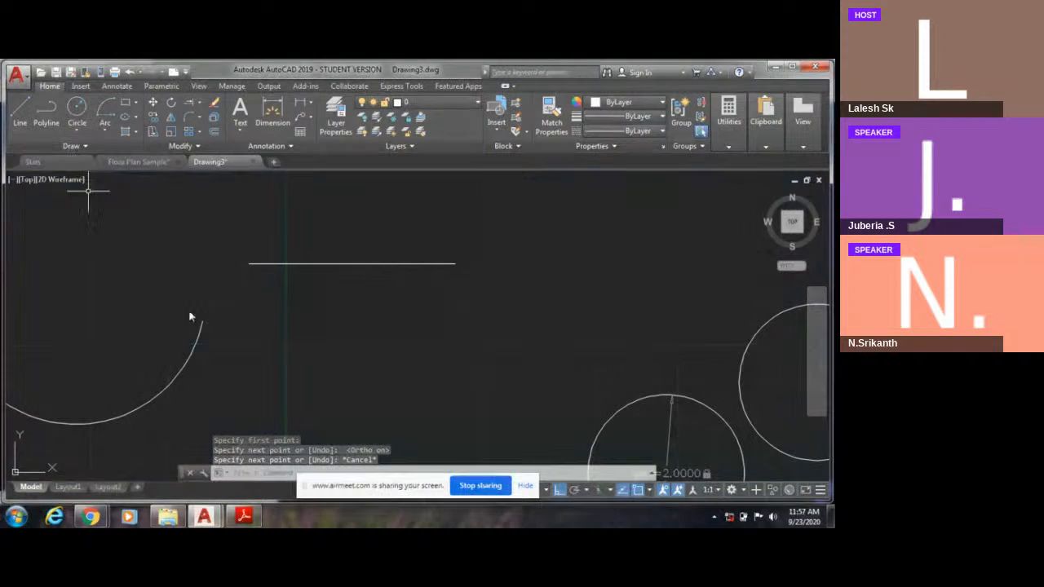
{"action": "type", "text": "spl"}
{"action": "key", "text": "Return"}
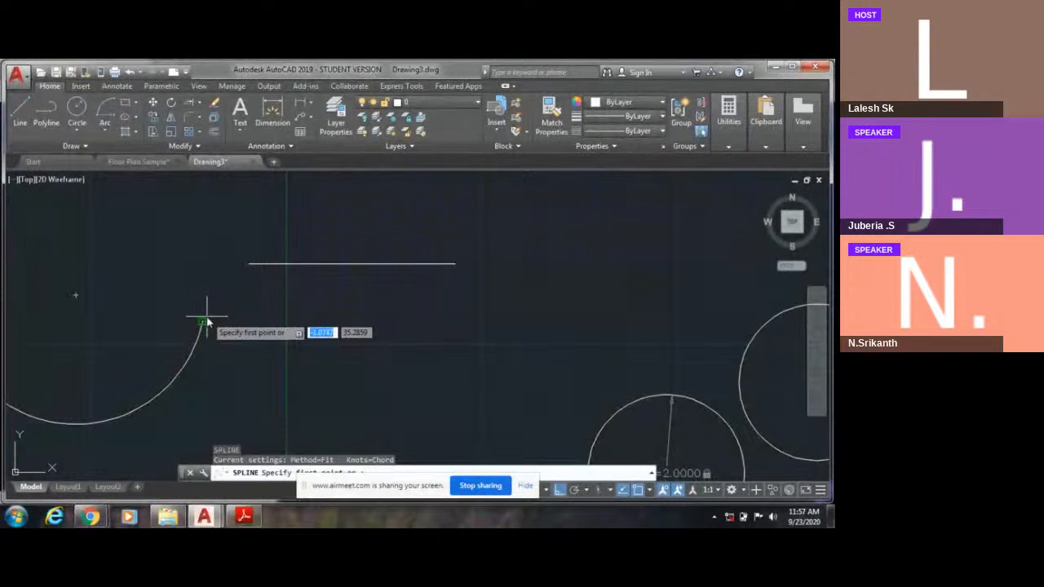
{"action": "left_click", "coordinate": [200, 320]}
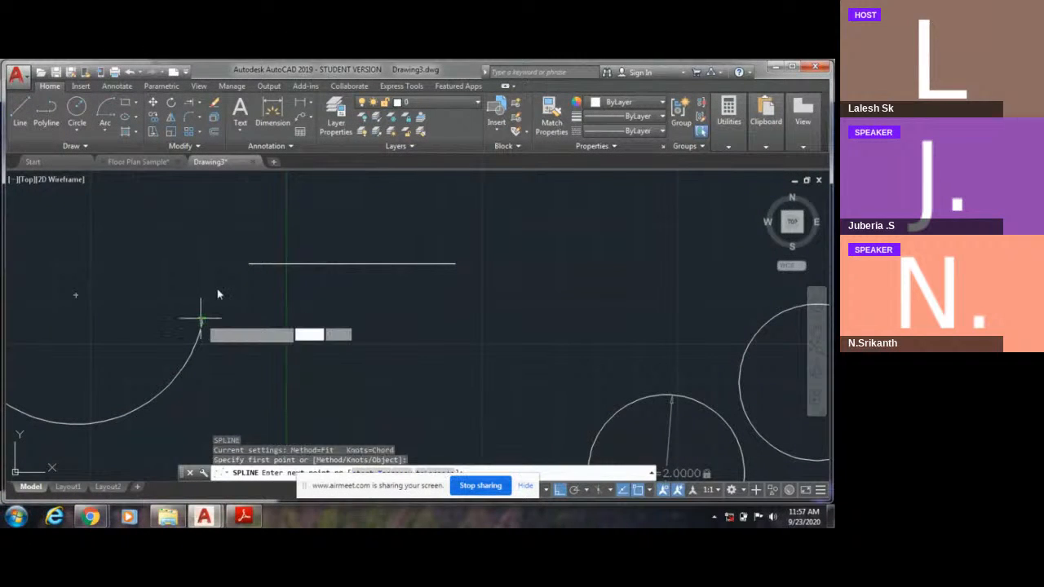
{"action": "left_click", "coordinate": [251, 263]}
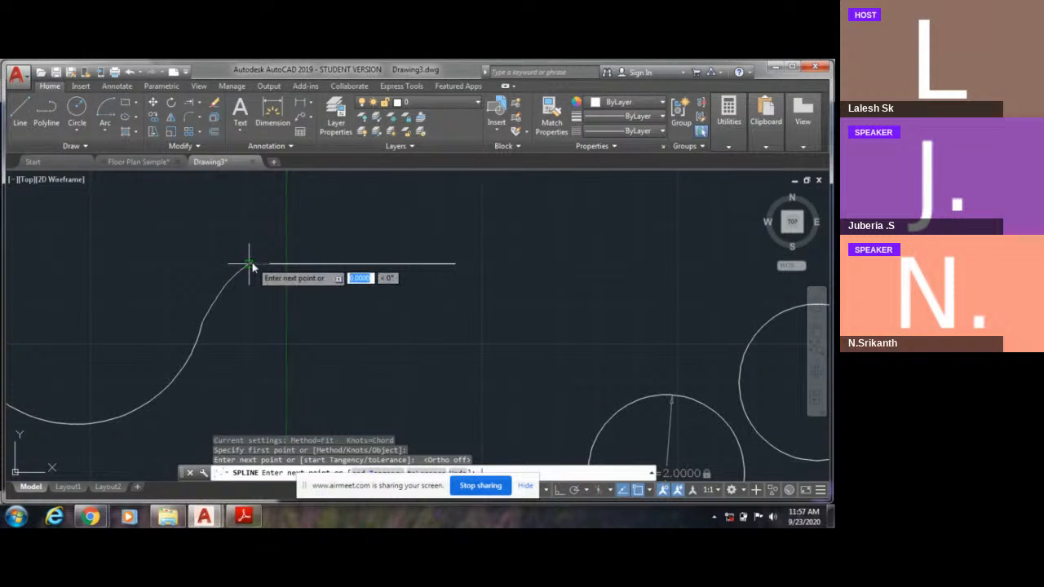
{"action": "key", "text": "Return"}
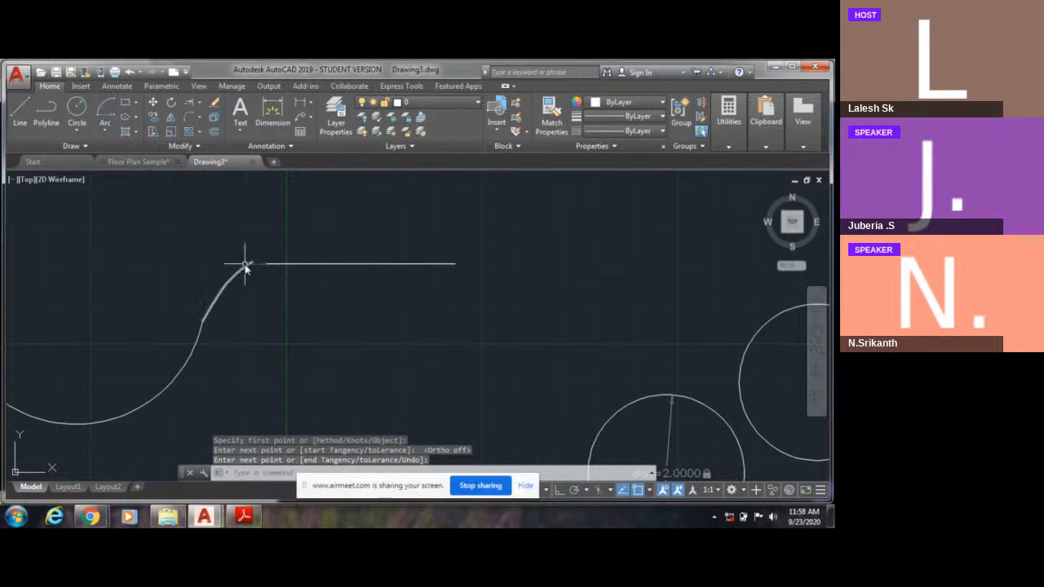
Step: Trim the spline's overshoot past the horizontal line, using all objects as cutting edges
{"action": "scroll", "coordinate": [239, 284], "scroll_direction": "down", "scroll_amount": 2}
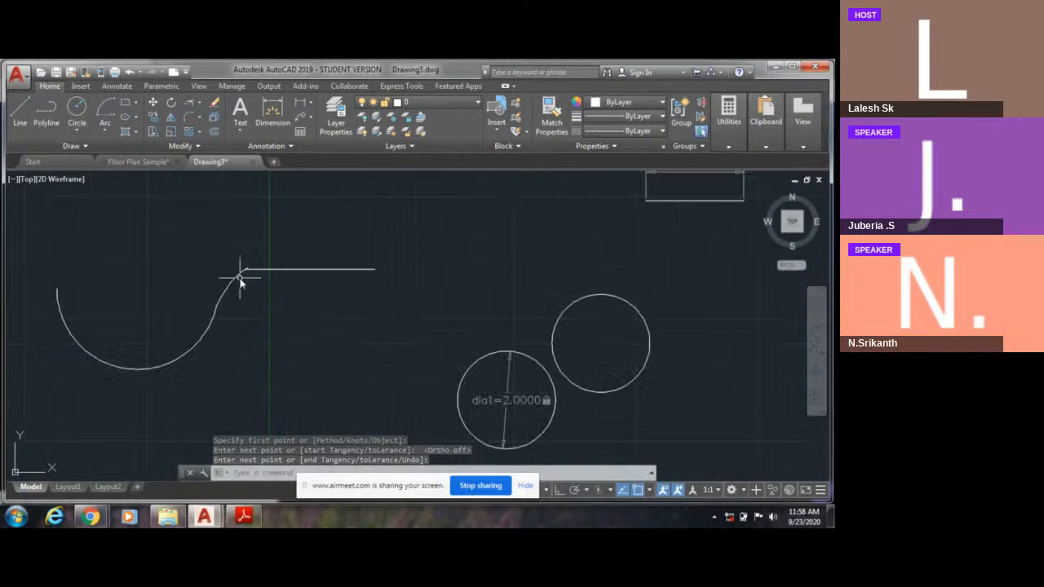
{"action": "scroll", "coordinate": [242, 277], "scroll_direction": "up", "scroll_amount": 2}
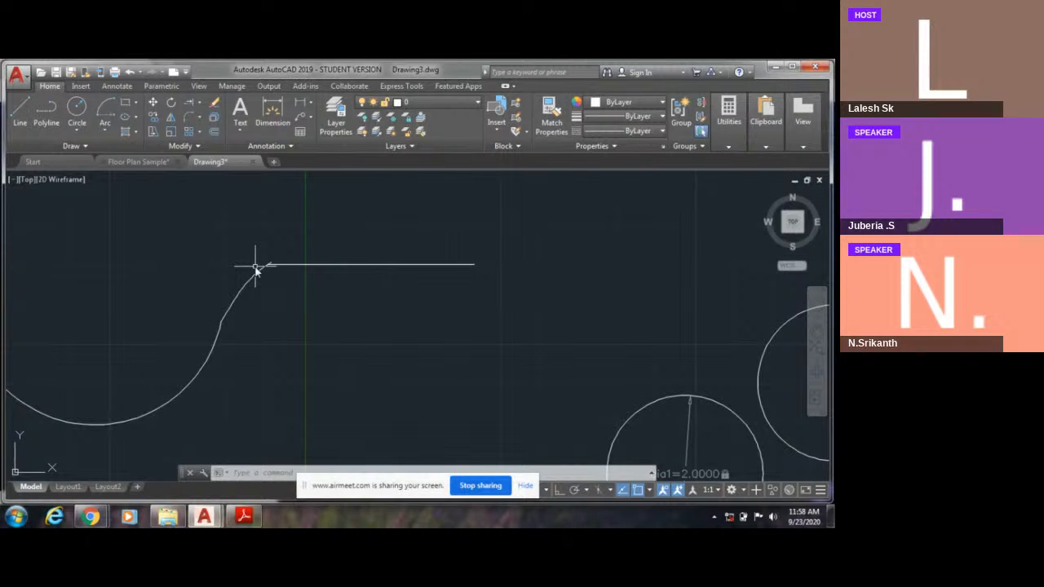
{"action": "type", "text": "tr"}
{"action": "key", "text": "Return"}
{"action": "key", "text": "Return"}
{"action": "scroll", "coordinate": [257, 269], "scroll_direction": "up", "scroll_amount": 2}
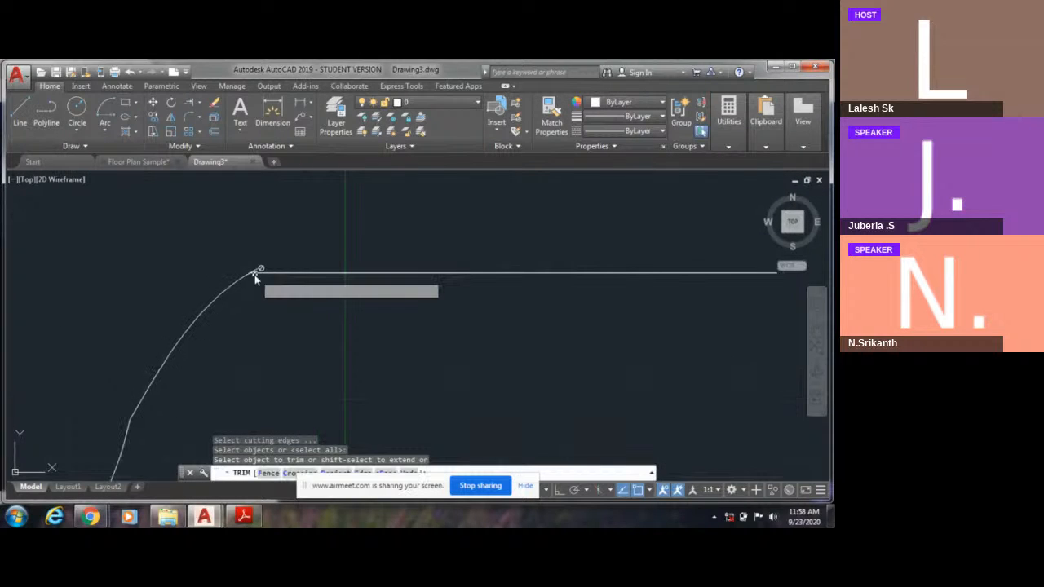
{"action": "scroll", "coordinate": [340, 288], "scroll_direction": "down", "scroll_amount": 4}
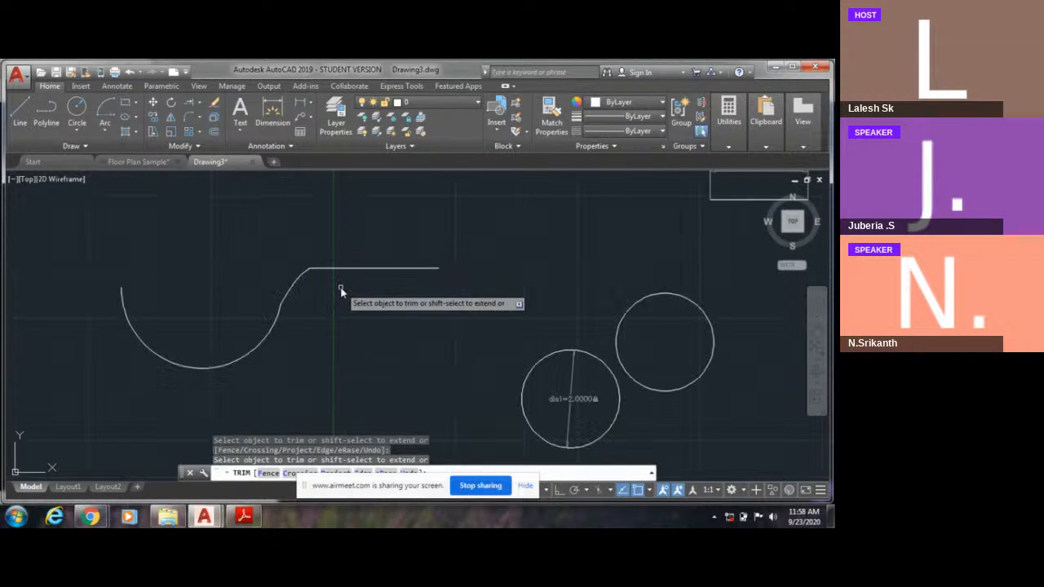
{"action": "key", "text": "Escape"}
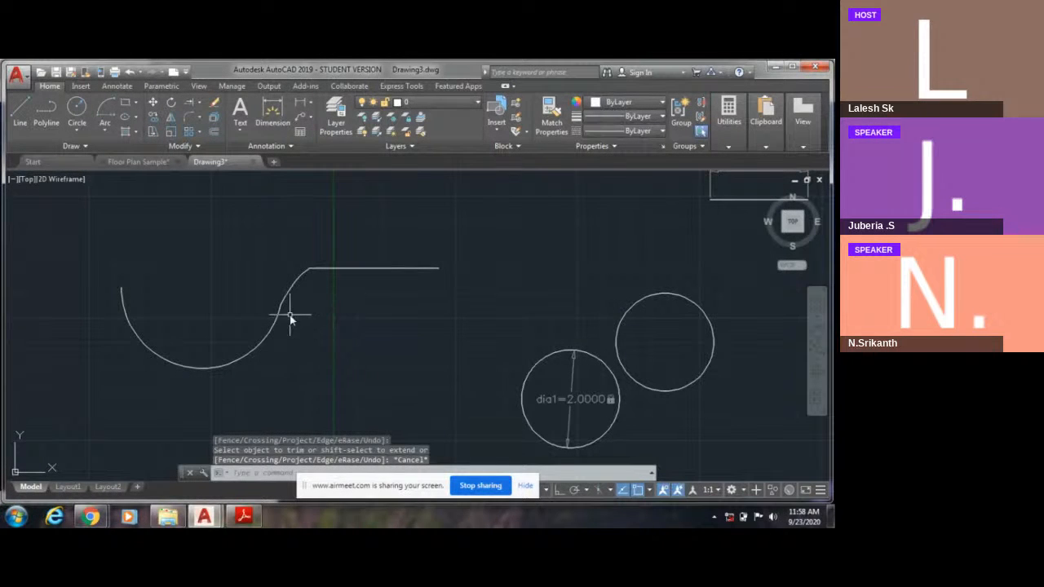
{"action": "scroll", "coordinate": [289, 318], "scroll_direction": "down", "scroll_amount": 2}
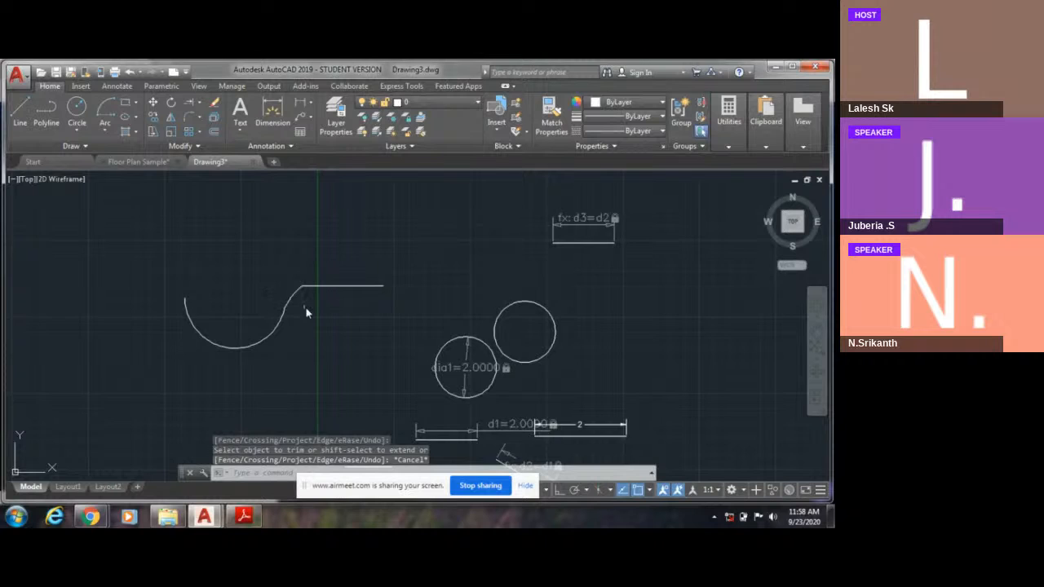
{"action": "scroll", "coordinate": [307, 310], "scroll_direction": "up", "scroll_amount": 2}
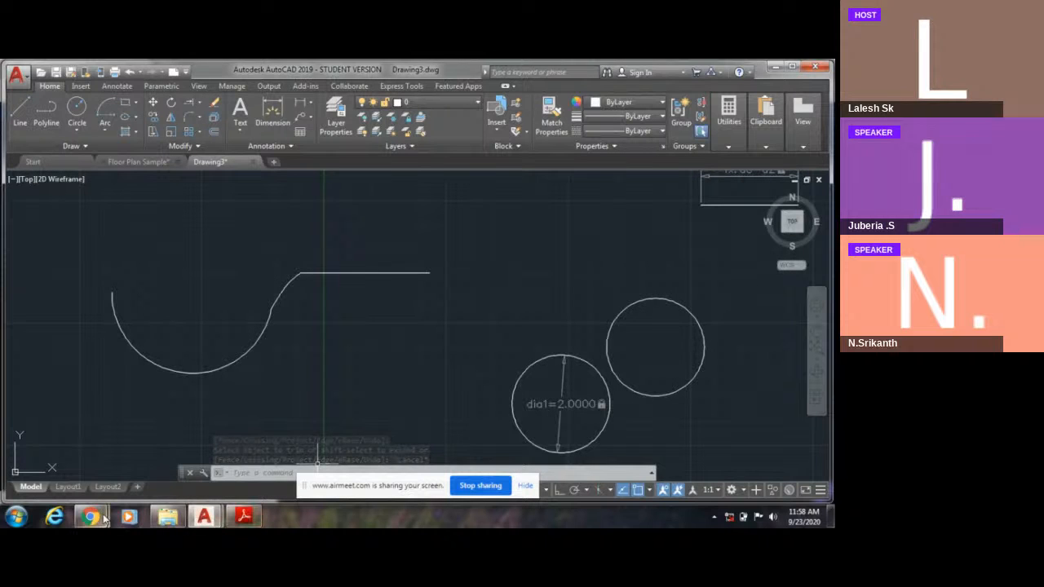
Step: Switch to the Airmeet session and read the newer live chat messages through the aligned dimension and mirror questions
{"action": "mouse_move", "coordinate": [93, 513]}
{"action": "mouse_move", "coordinate": [83, 458]}
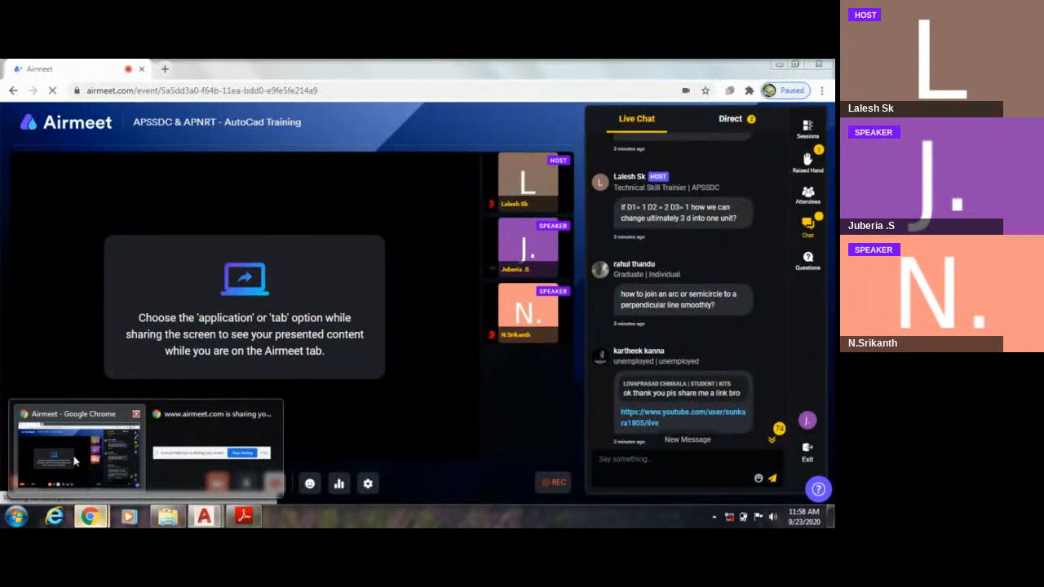
{"action": "left_click", "coordinate": [75, 458]}
{"action": "scroll", "coordinate": [664, 326], "scroll_direction": "down", "scroll_amount": 10}
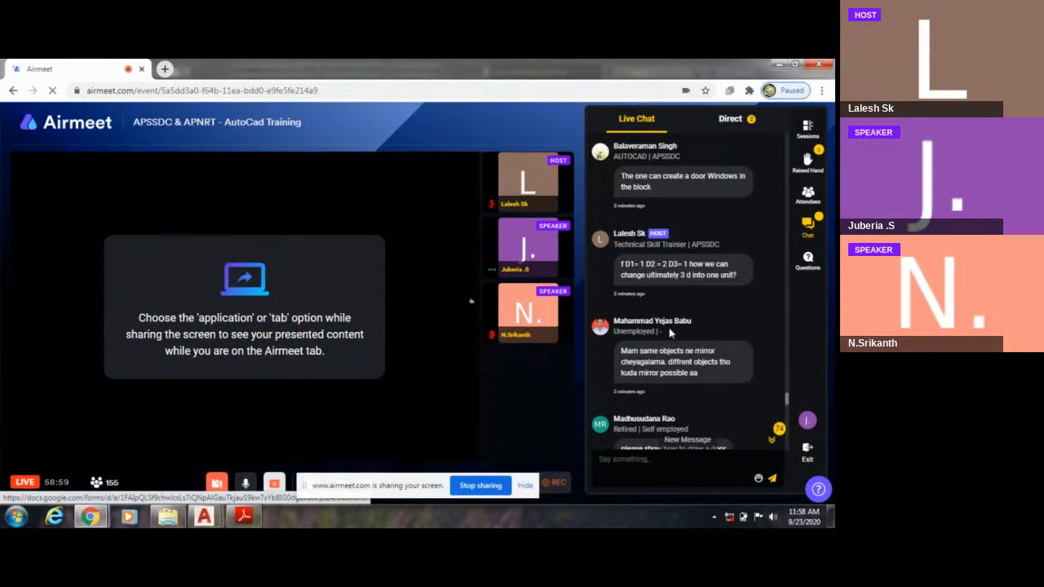
{"action": "scroll", "coordinate": [670, 330], "scroll_direction": "down", "scroll_amount": 5}
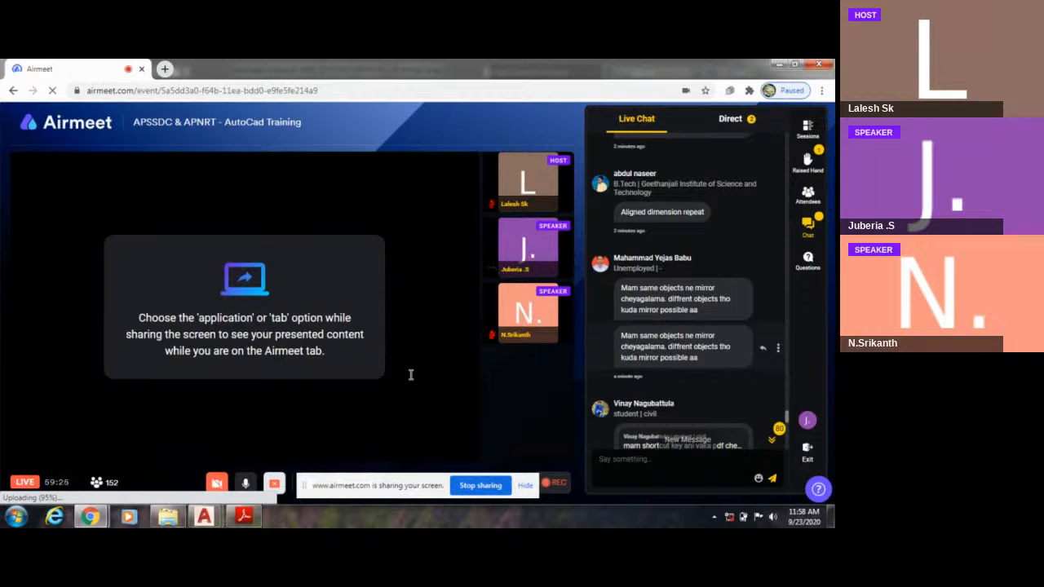
Step: Switch back to Drawing3.dwg in AutoCAD and draw an inclined line about 2.3 units long below the horizontal line
{"action": "mouse_move", "coordinate": [166, 513]}
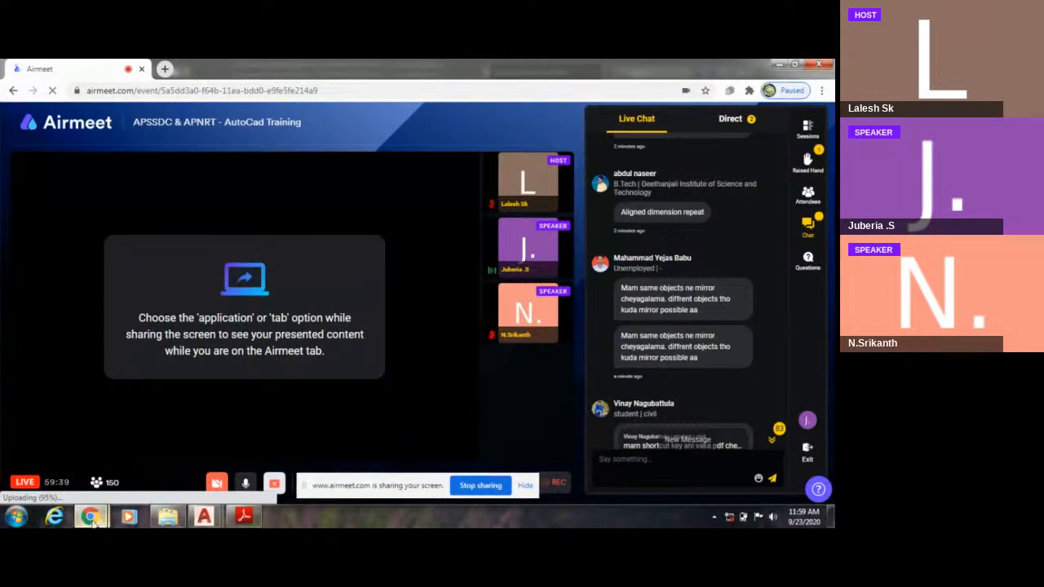
{"action": "mouse_move", "coordinate": [204, 516]}
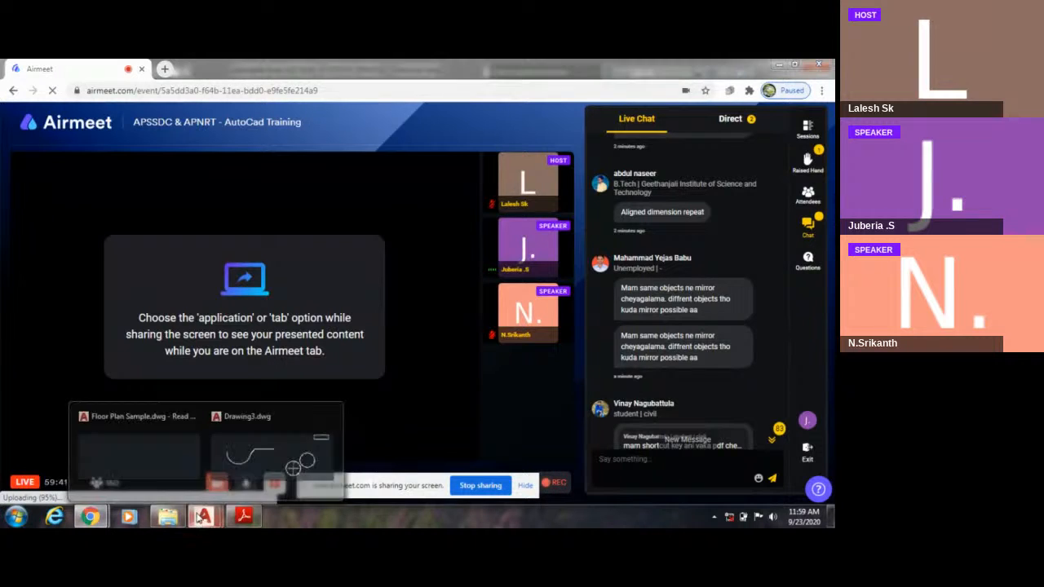
{"action": "left_click", "coordinate": [239, 449]}
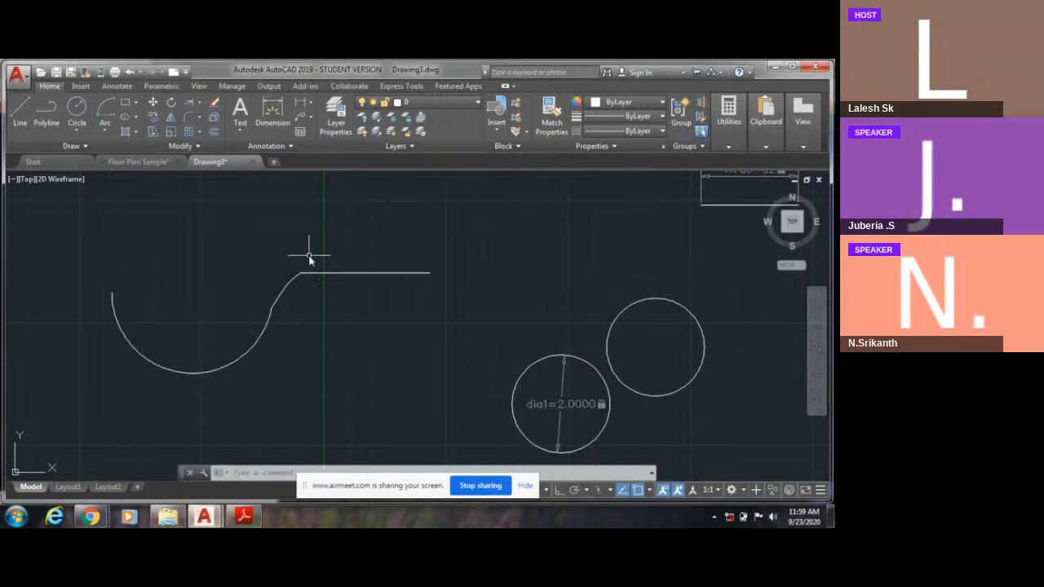
{"action": "left_click", "coordinate": [19, 110]}
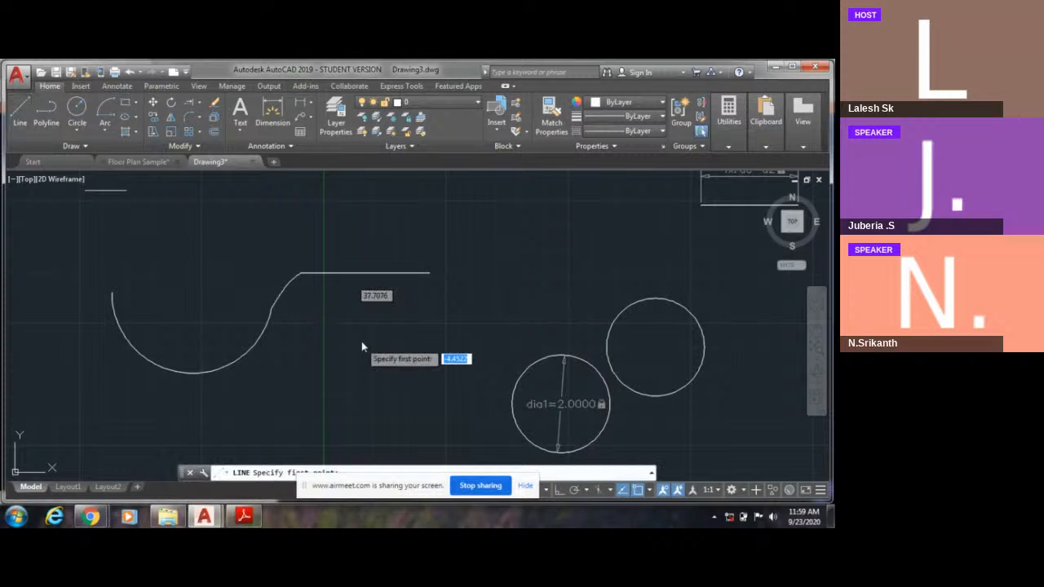
{"action": "left_click", "coordinate": [433, 303]}
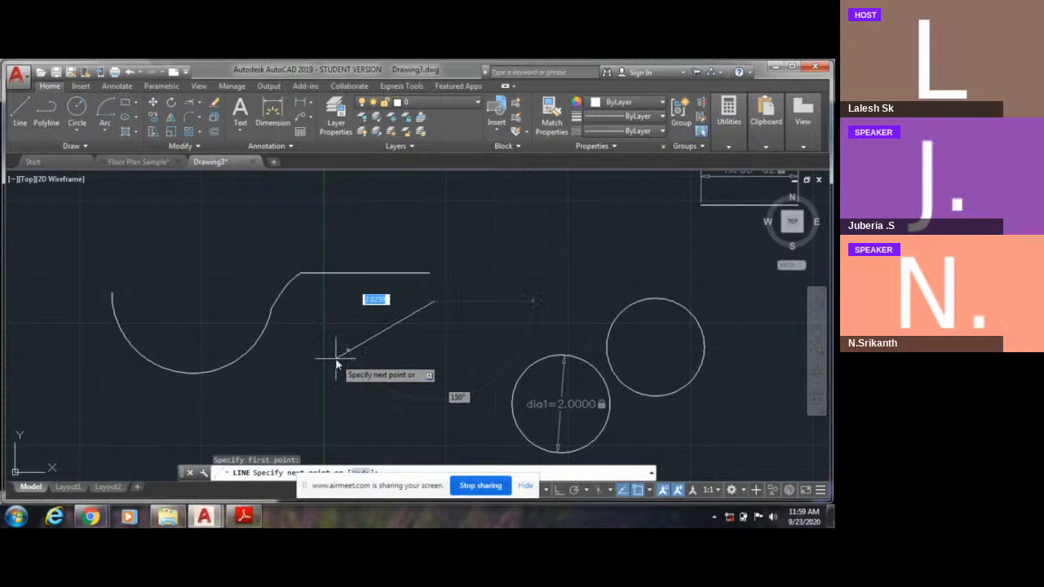
{"action": "left_click", "coordinate": [335, 357]}
{"action": "key", "text": "Escape"}
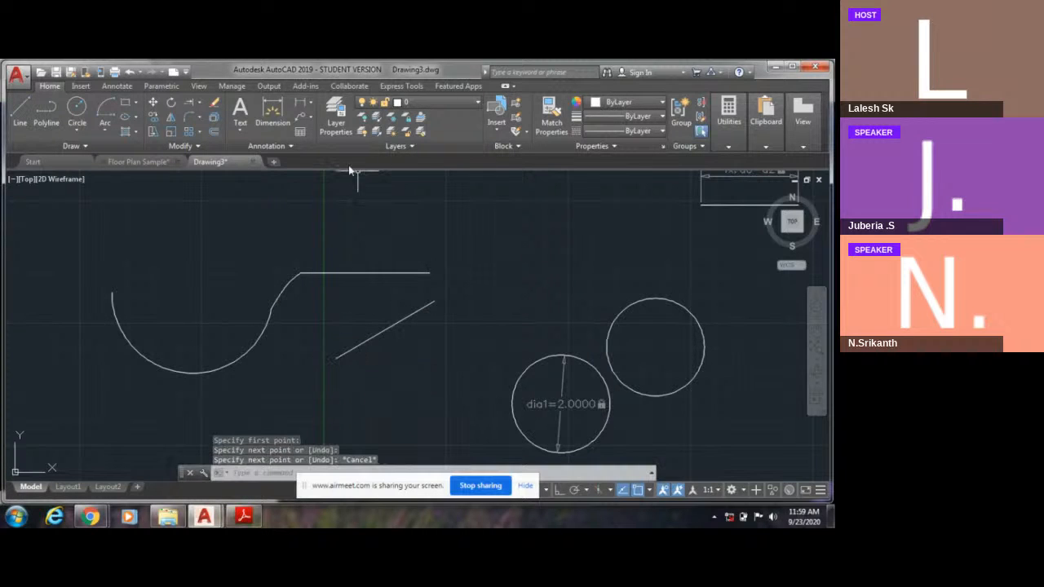
Step: Apply an aligned dimensional constraint between the inclined line's endpoints, placing the dimension below the line and accepting its default value
{"action": "left_click", "coordinate": [163, 85]}
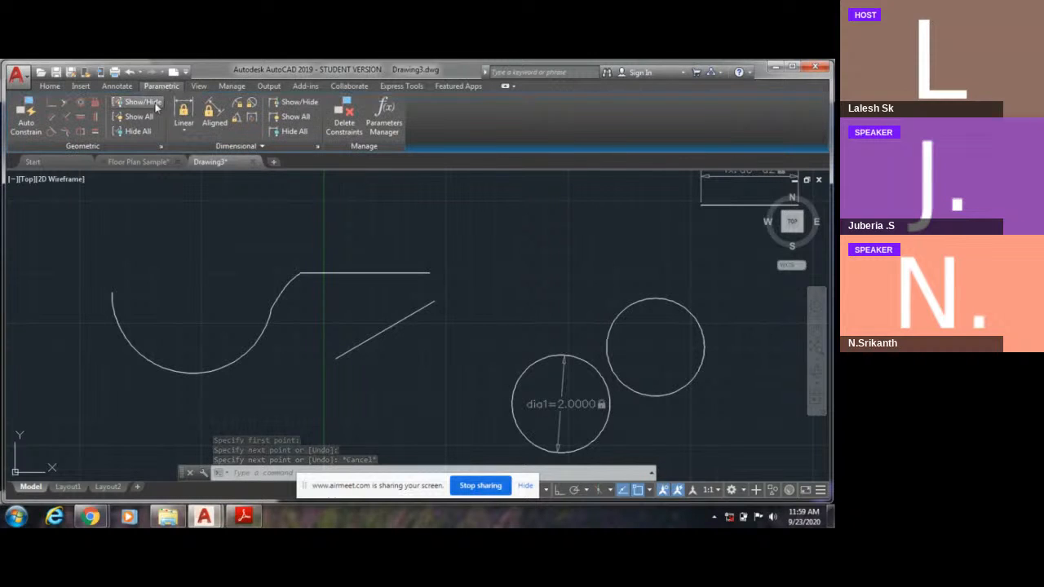
{"action": "left_click", "coordinate": [214, 118]}
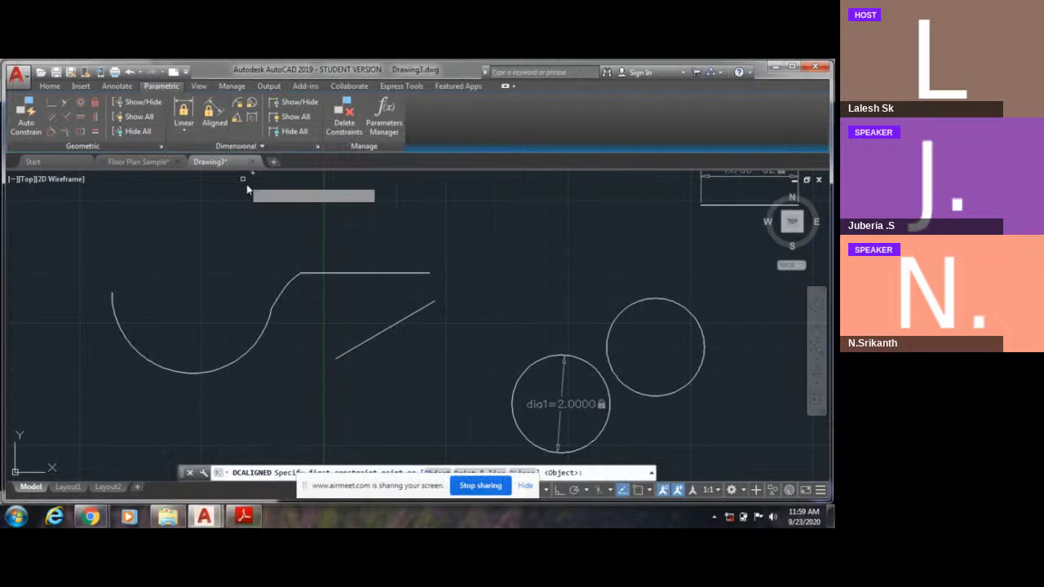
{"action": "scroll", "coordinate": [367, 363], "scroll_direction": "up", "scroll_amount": 2}
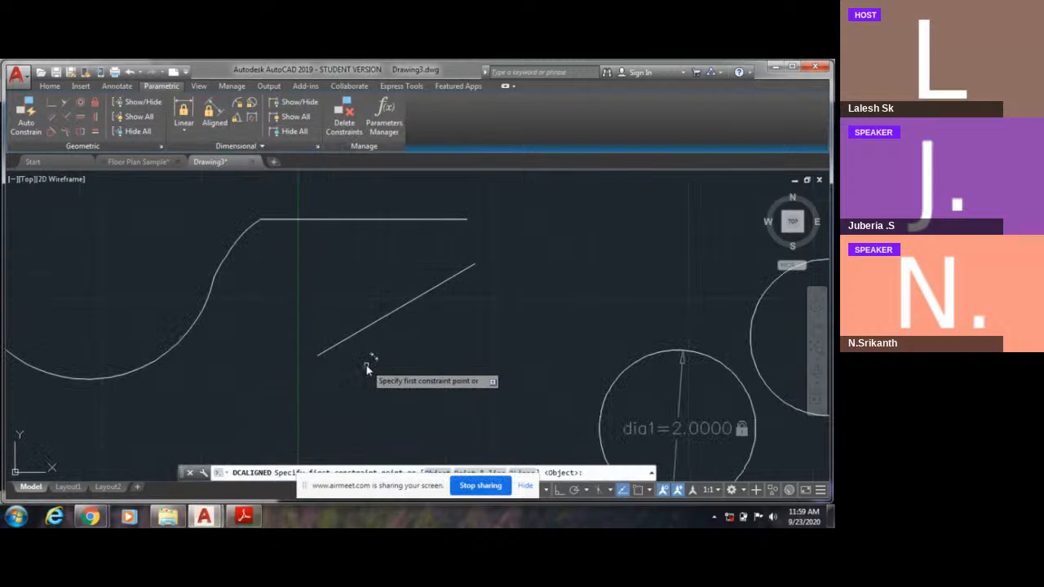
{"action": "left_click", "coordinate": [305, 359]}
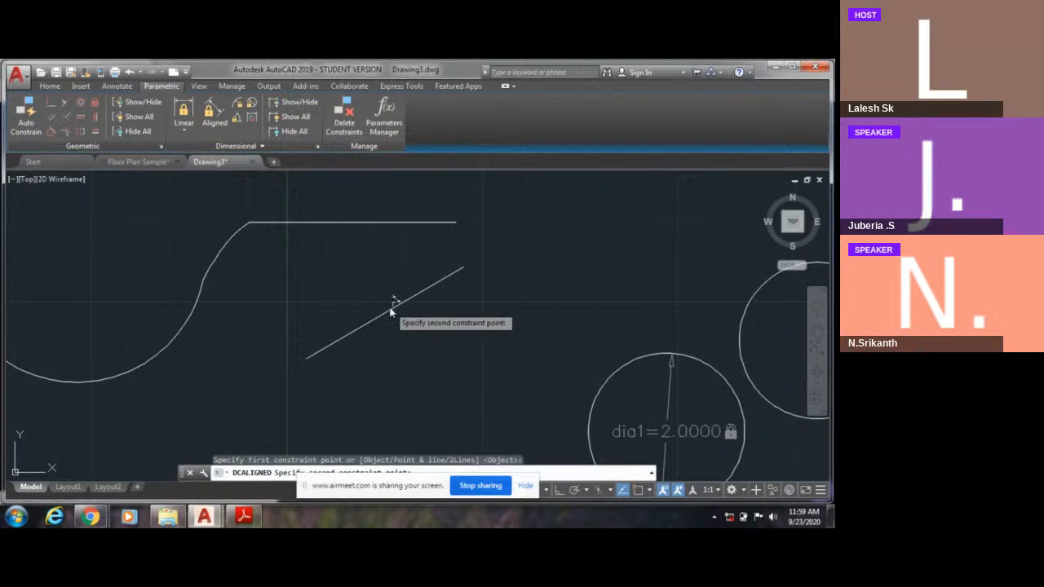
{"action": "left_click", "coordinate": [464, 266]}
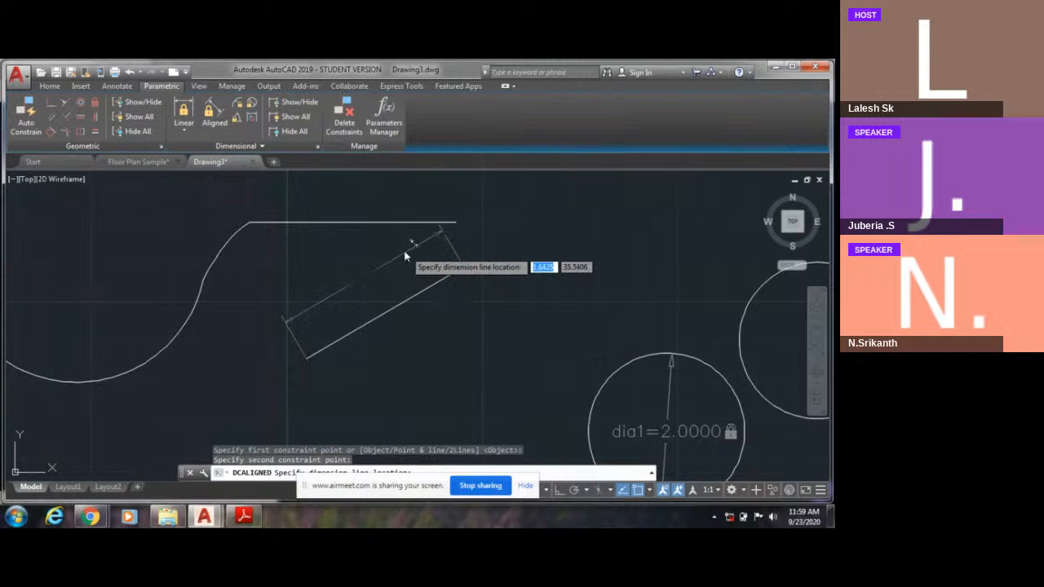
{"action": "left_click", "coordinate": [439, 320]}
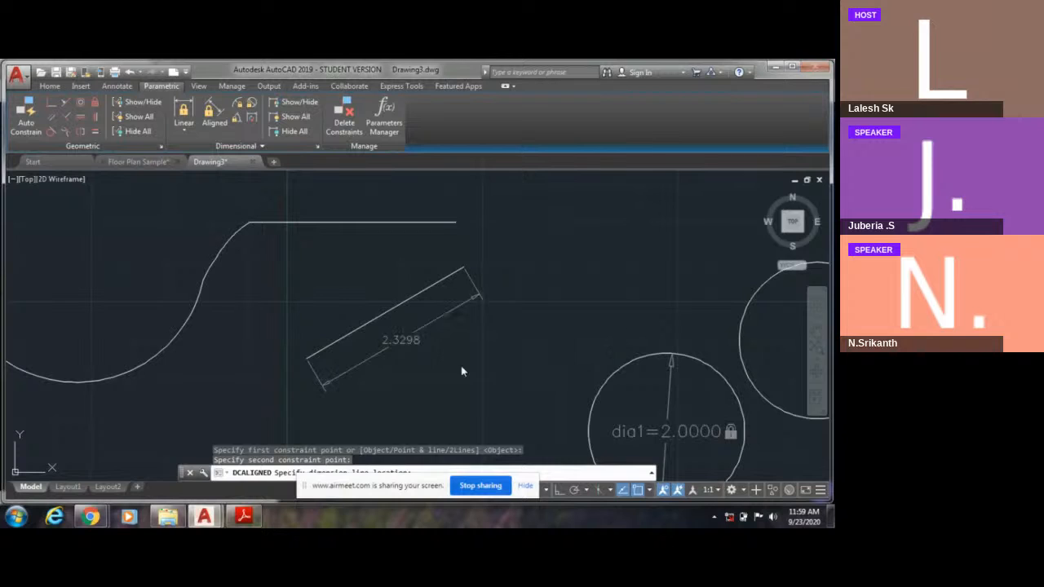
{"action": "key", "text": "Return"}
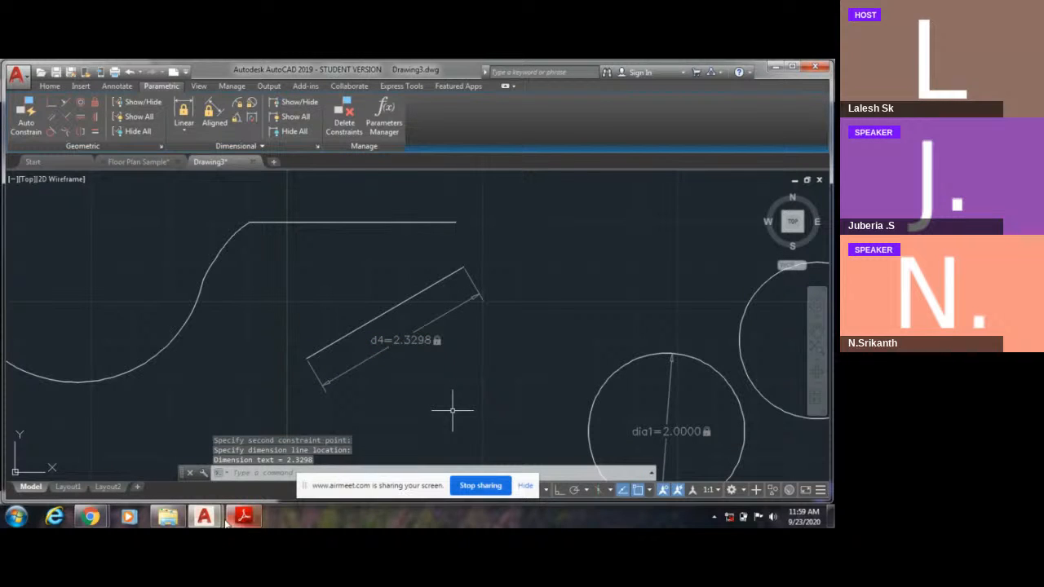
Step: Switch to the Airmeet session and read the following chat messages through the question about concentric constraints for four circles
{"action": "mouse_move", "coordinate": [90, 516]}
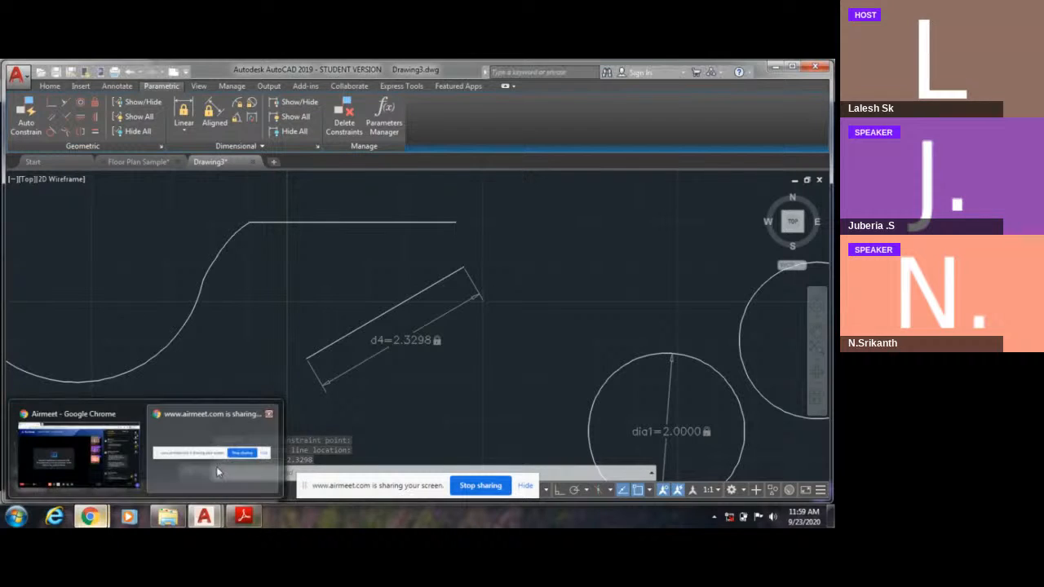
{"action": "left_click", "coordinate": [94, 465]}
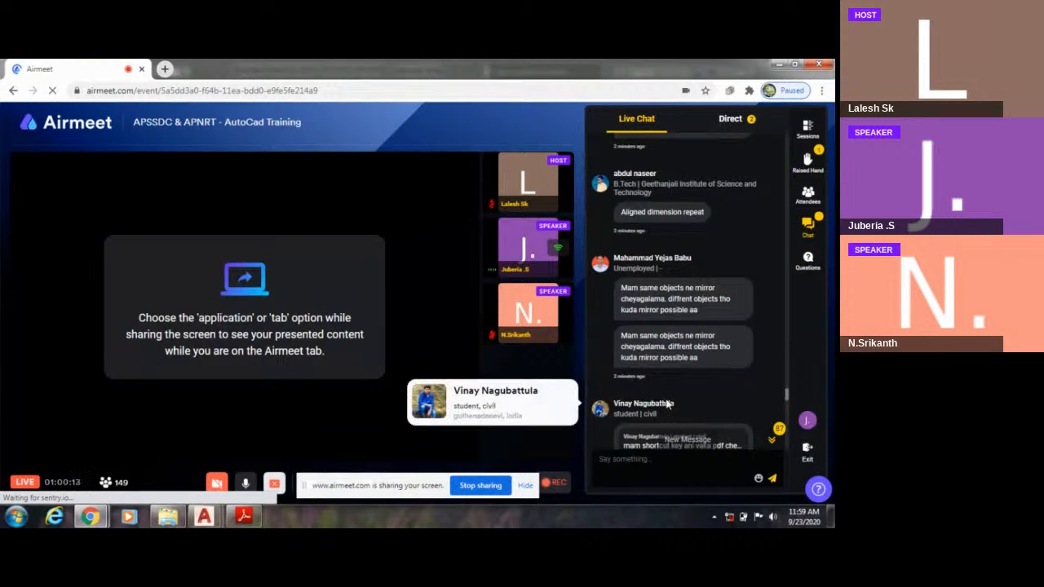
{"action": "scroll", "coordinate": [666, 405], "scroll_direction": "down", "scroll_amount": 3}
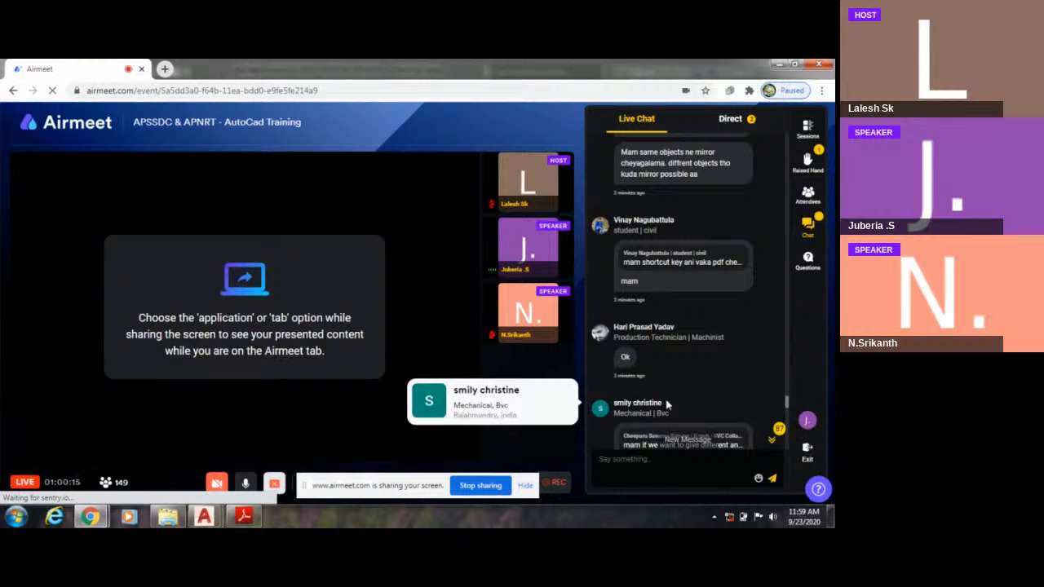
{"action": "scroll", "coordinate": [666, 405], "scroll_direction": "down", "scroll_amount": 3}
{"action": "scroll", "coordinate": [666, 405], "scroll_direction": "down", "scroll_amount": 1}
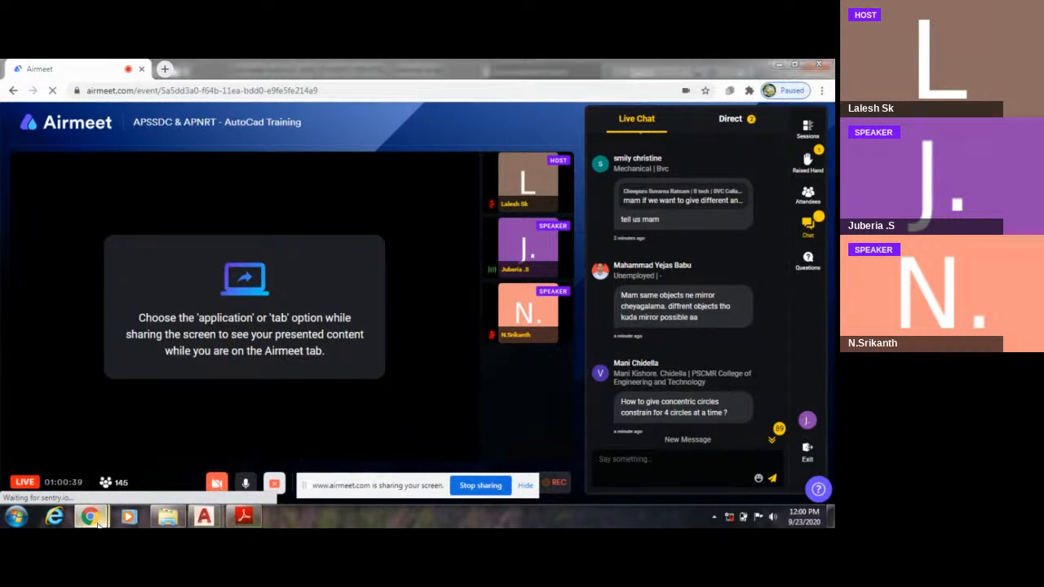
{"action": "mouse_move", "coordinate": [209, 522]}
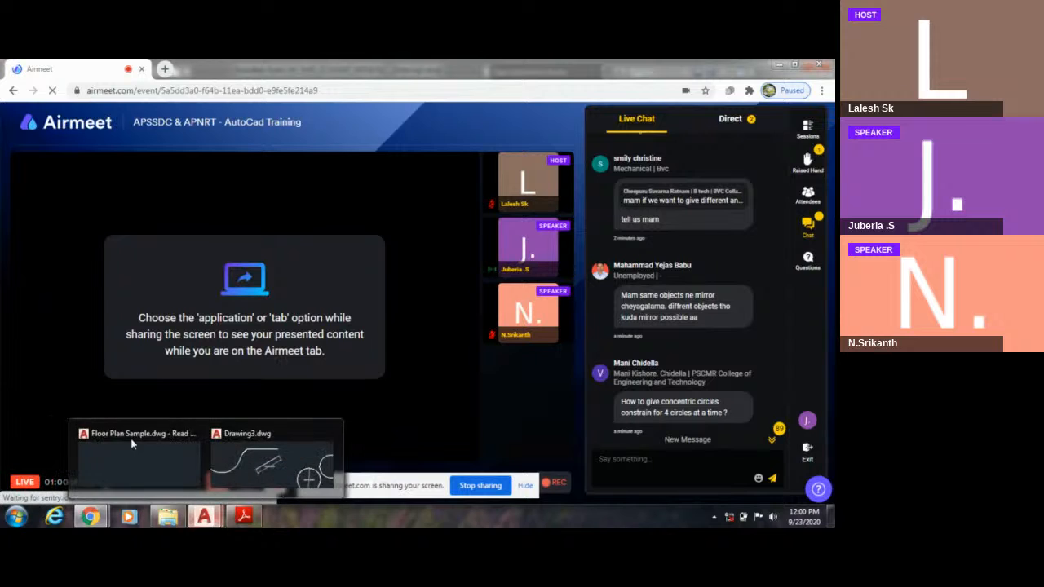
Step: Switch back to Drawing3.dwg in AutoCAD and draw an open chain of four connected line segments in the empty area above the arcs
{"action": "left_click", "coordinate": [186, 449]}
{"action": "middle_click_drag", "start_coordinate": [337, 287], "coordinate": [400, 296]}
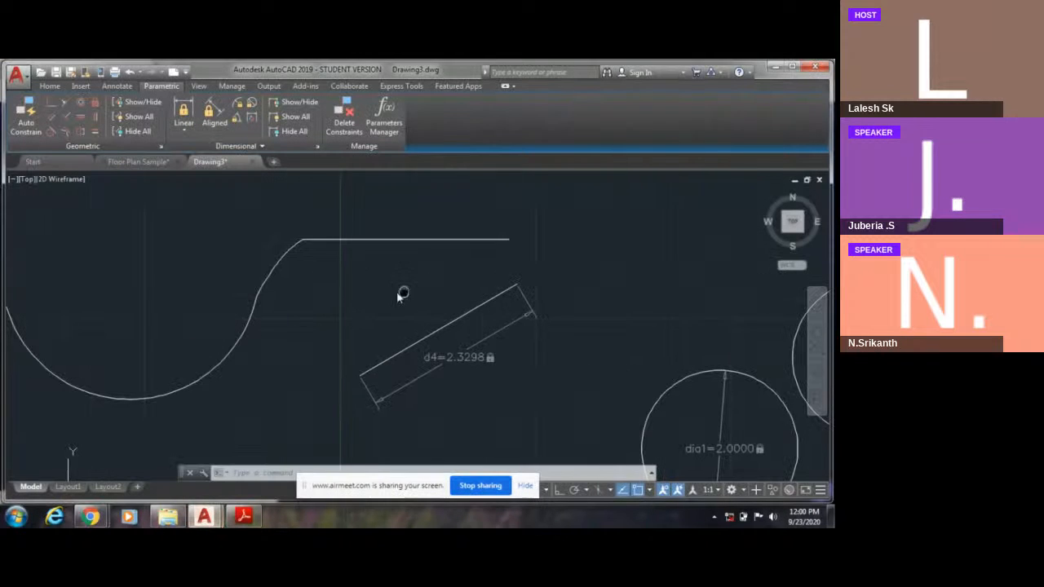
{"action": "left_click", "coordinate": [50, 86]}
{"action": "middle_click_drag", "start_coordinate": [193, 313], "coordinate": [351, 422]}
{"action": "left_click", "coordinate": [19, 114]}
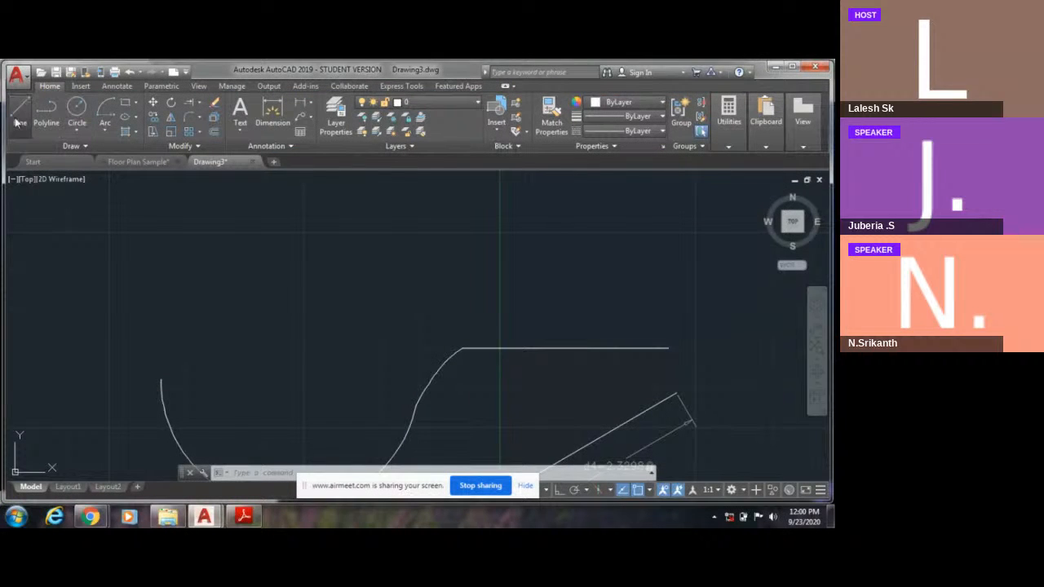
{"action": "middle_click_drag", "start_coordinate": [123, 272], "coordinate": [131, 333]}
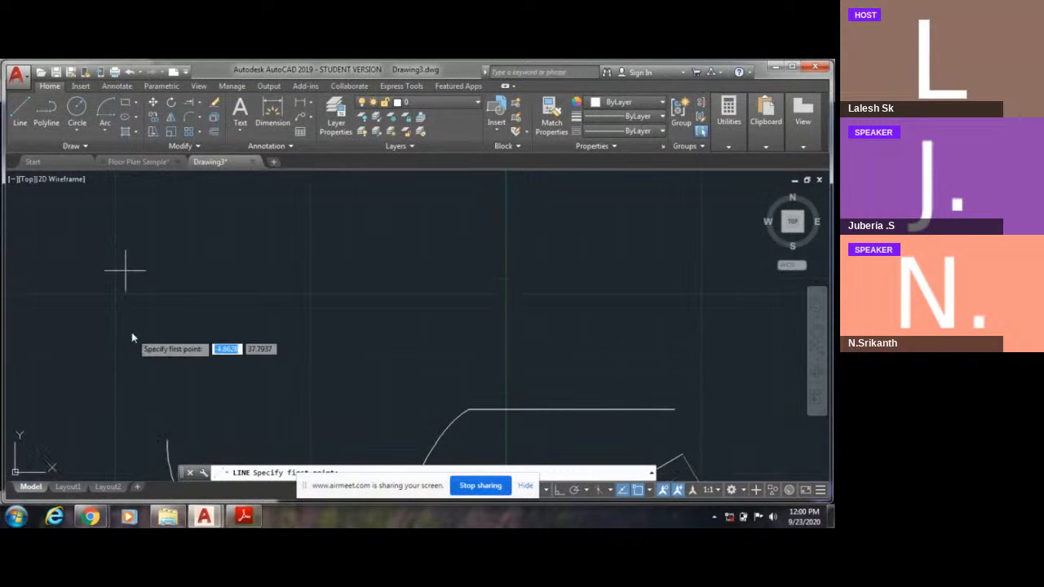
{"action": "left_click", "coordinate": [97, 298]}
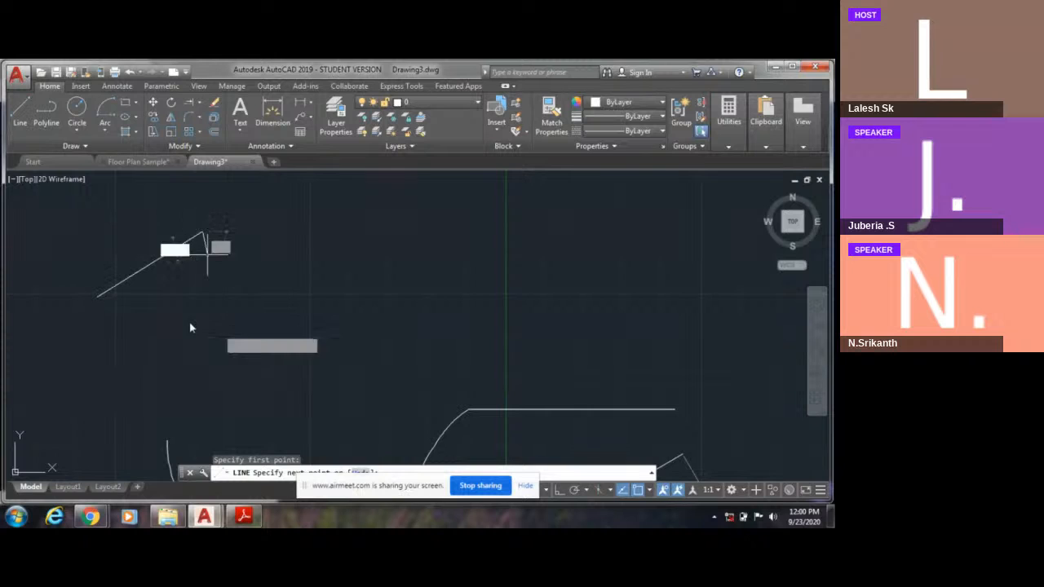
{"action": "left_click", "coordinate": [204, 234]}
{"action": "left_click", "coordinate": [225, 328]}
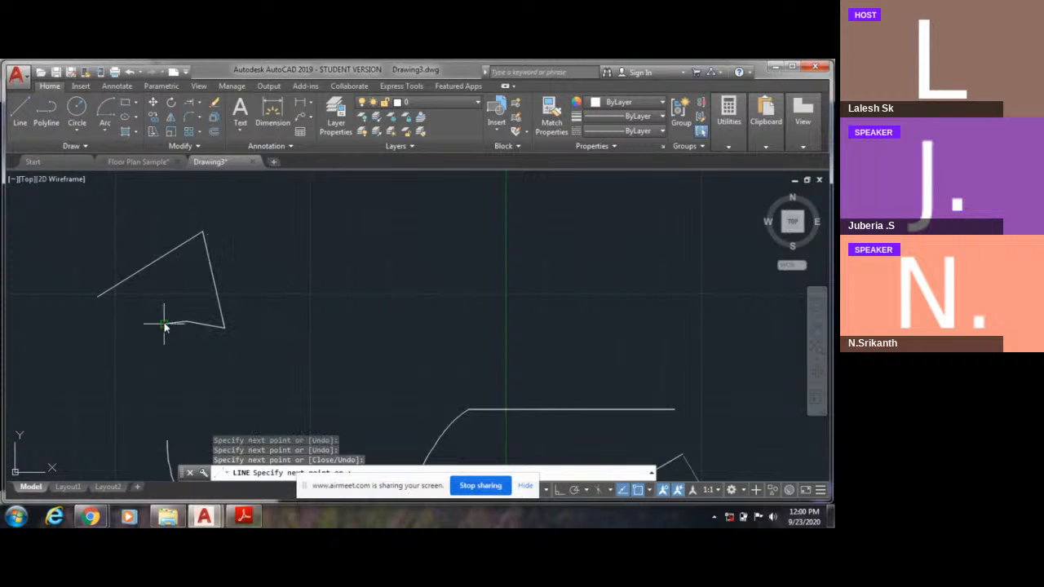
{"action": "key", "text": "Escape"}
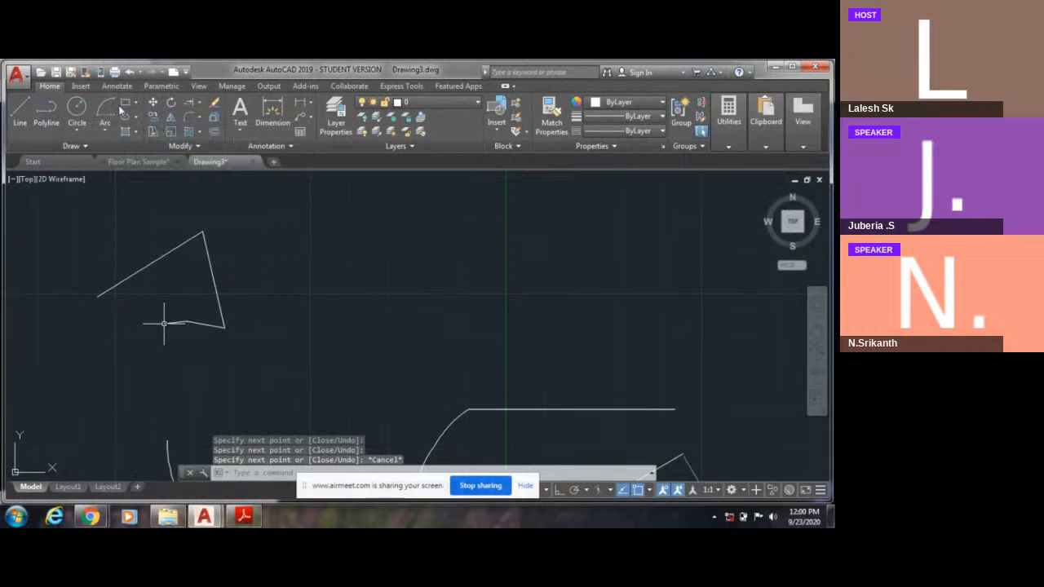
Step: Draw a start-center-end arc crossing the first two segments of the new line chain
{"action": "left_click", "coordinate": [105, 113]}
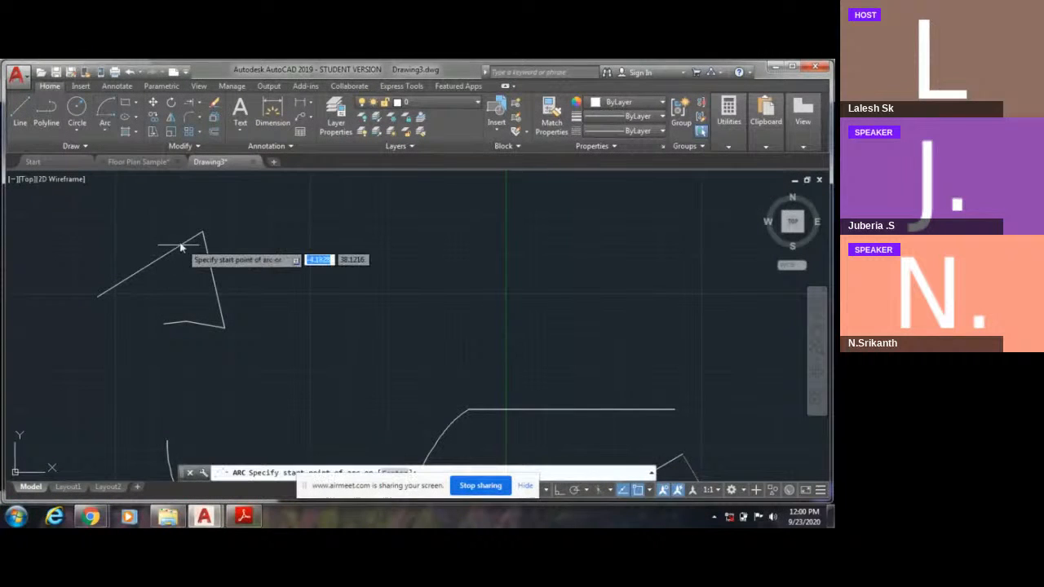
{"action": "left_click", "coordinate": [185, 204]}
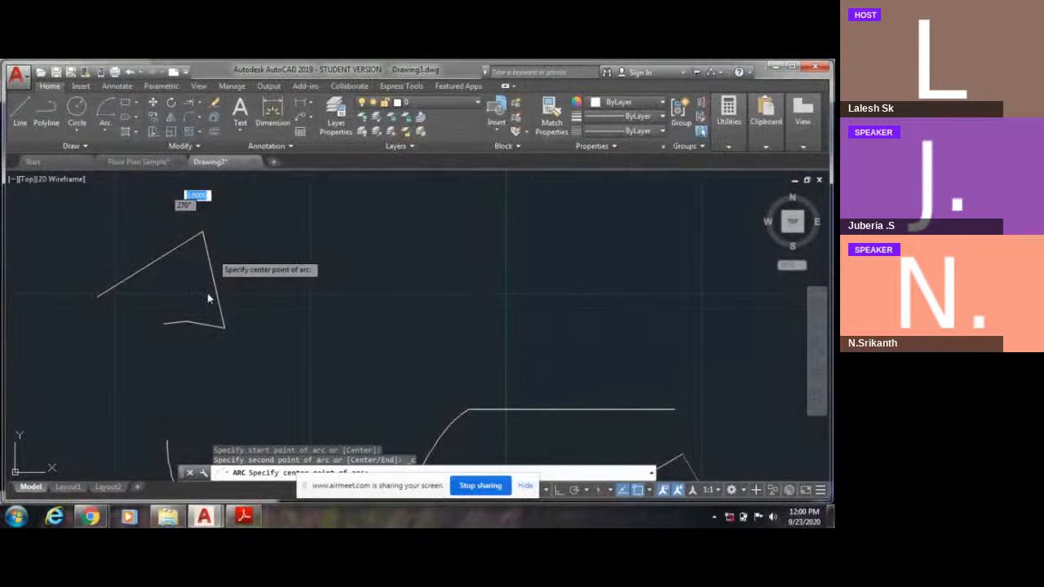
{"action": "left_click", "coordinate": [229, 247]}
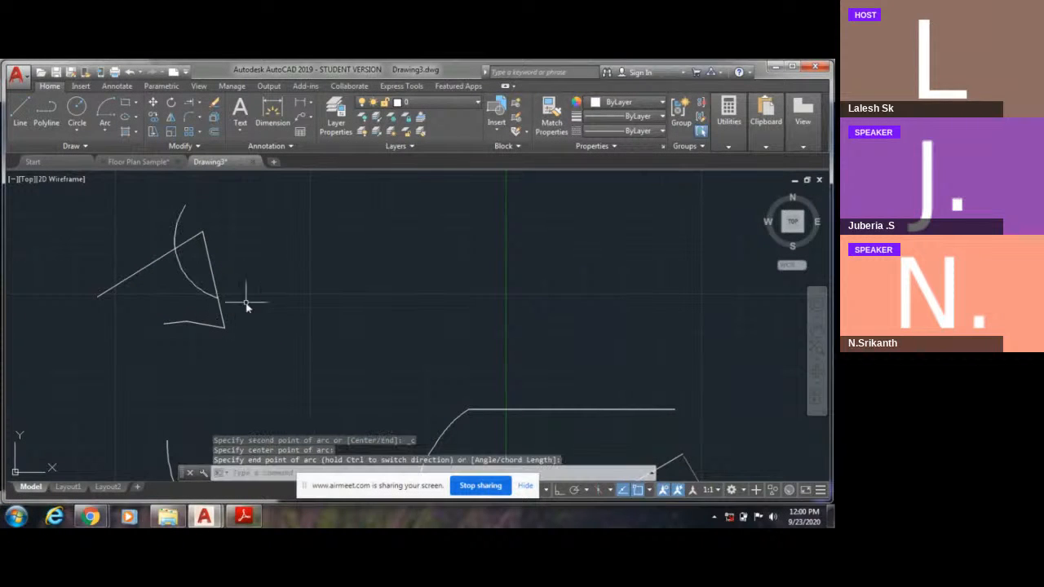
{"action": "key", "text": "Escape"}
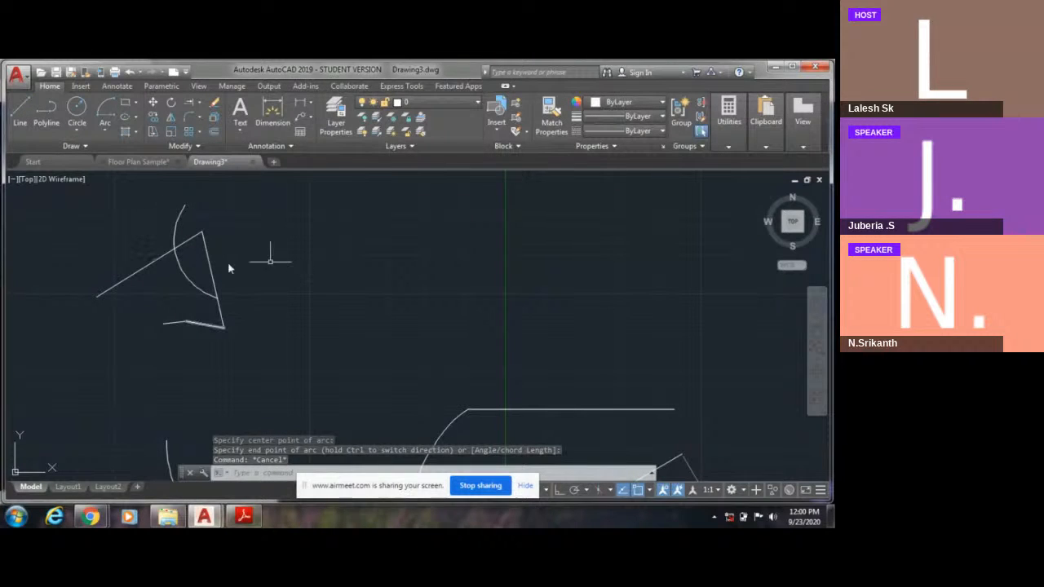
Step: Draw a vertical line with Ortho on, just to the right of the line chain and arc, as a mirror axis
{"action": "left_click", "coordinate": [19, 113]}
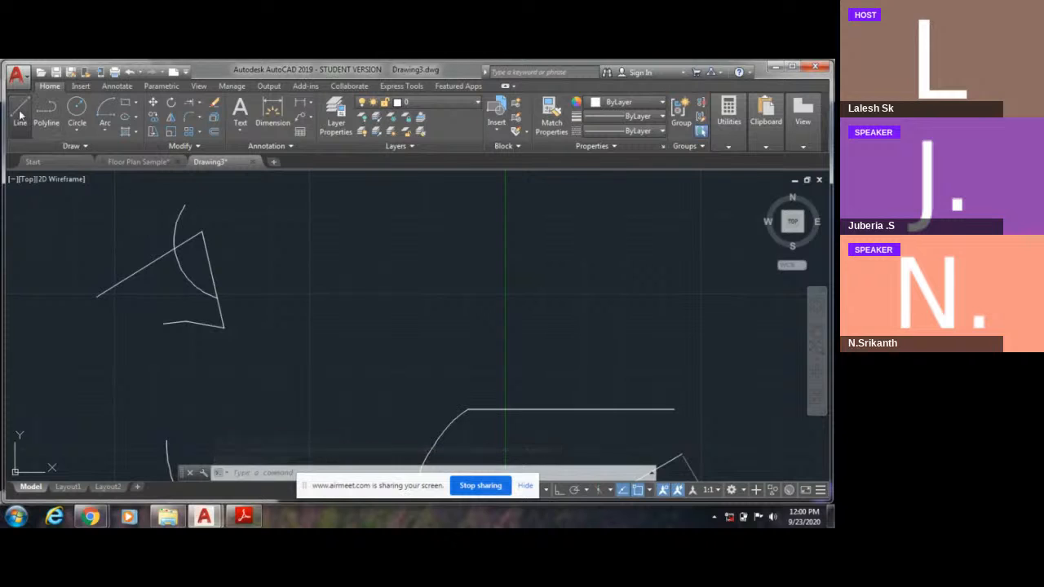
{"action": "left_click", "coordinate": [284, 199]}
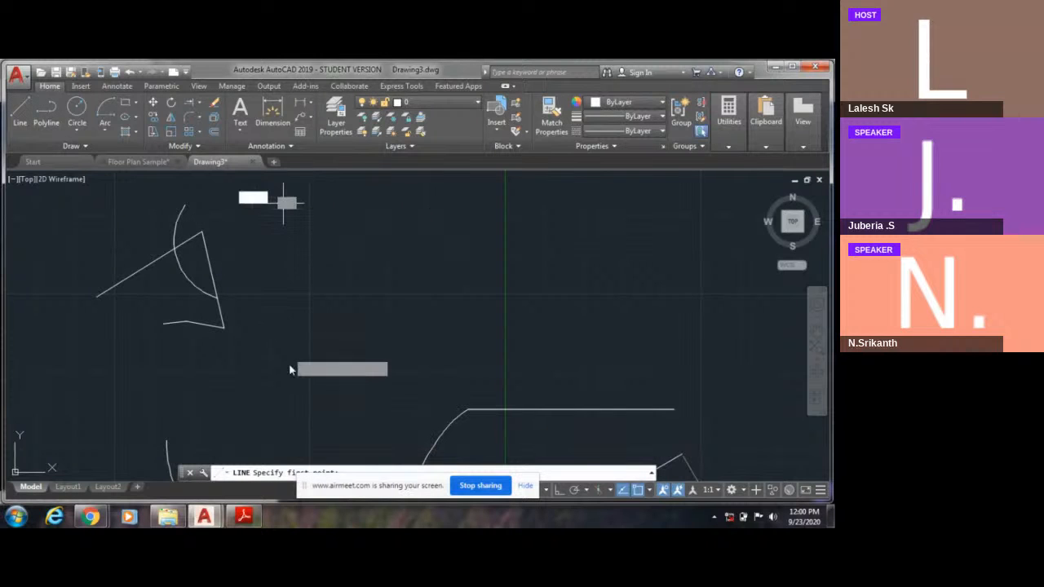
{"action": "key", "text": "F8"}
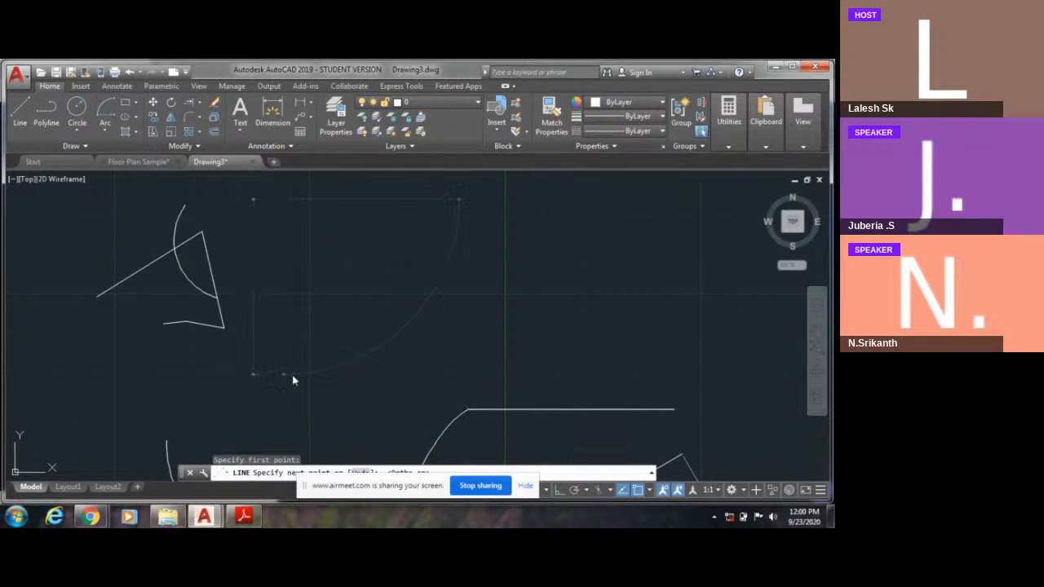
{"action": "key", "text": "Escape"}
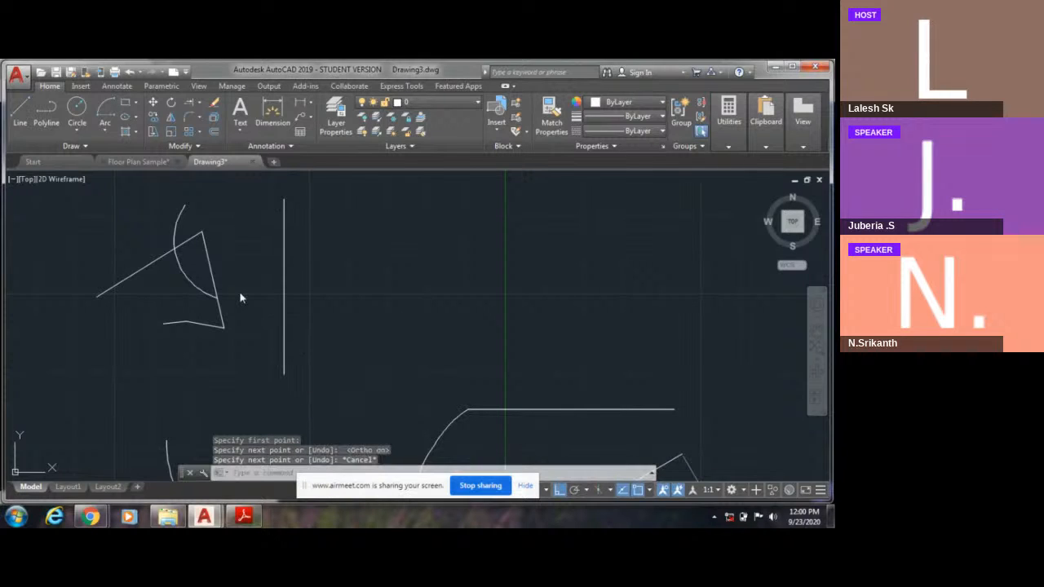
{"action": "left_click", "coordinate": [235, 343]}
{"action": "left_click", "coordinate": [77, 212]}
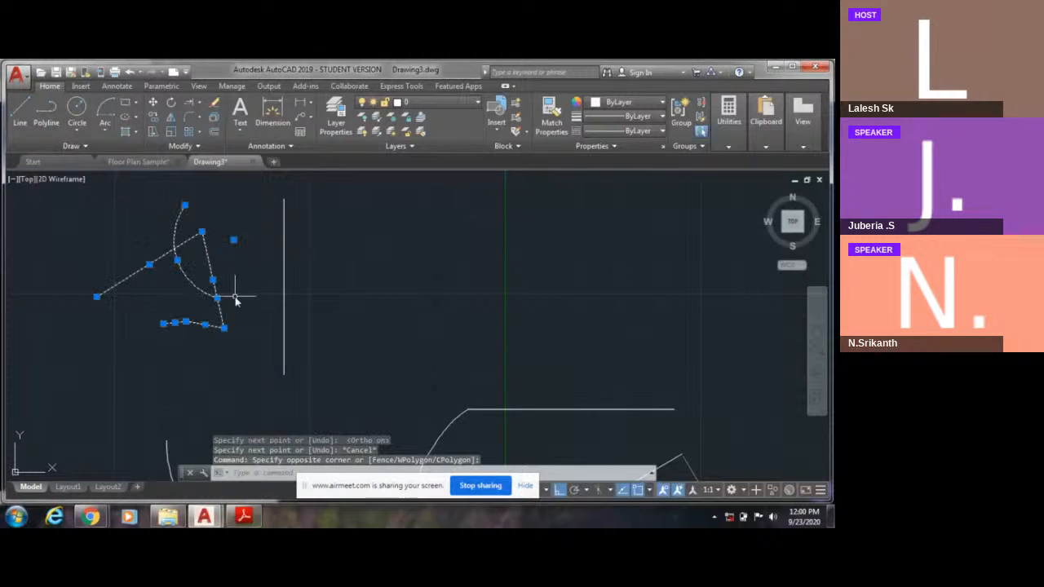
{"action": "type", "text": "m"}
{"action": "key", "text": "Return"}
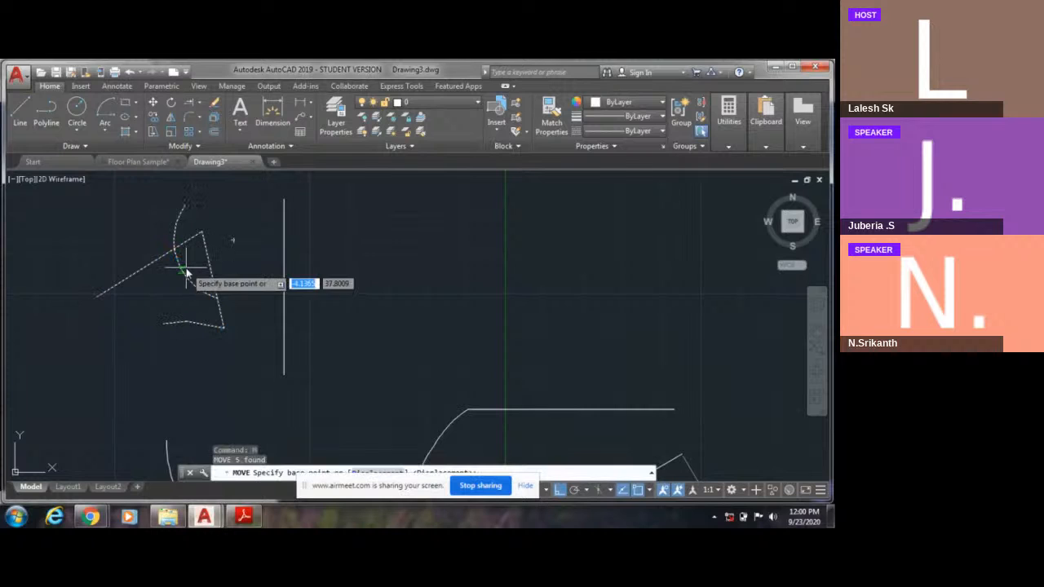
{"action": "key", "text": "Escape"}
Step: Mirror the four line segments and the arc across the vertical line, keeping the source objects
{"action": "left_click", "coordinate": [227, 347]}
{"action": "left_click", "coordinate": [104, 228]}
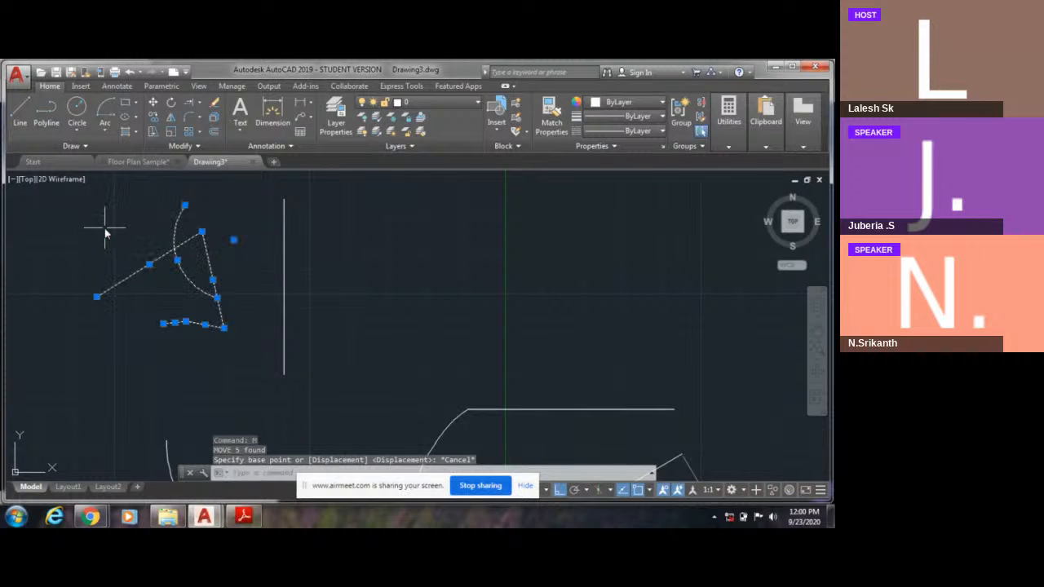
{"action": "type", "text": "mi"}
{"action": "key", "text": "Return"}
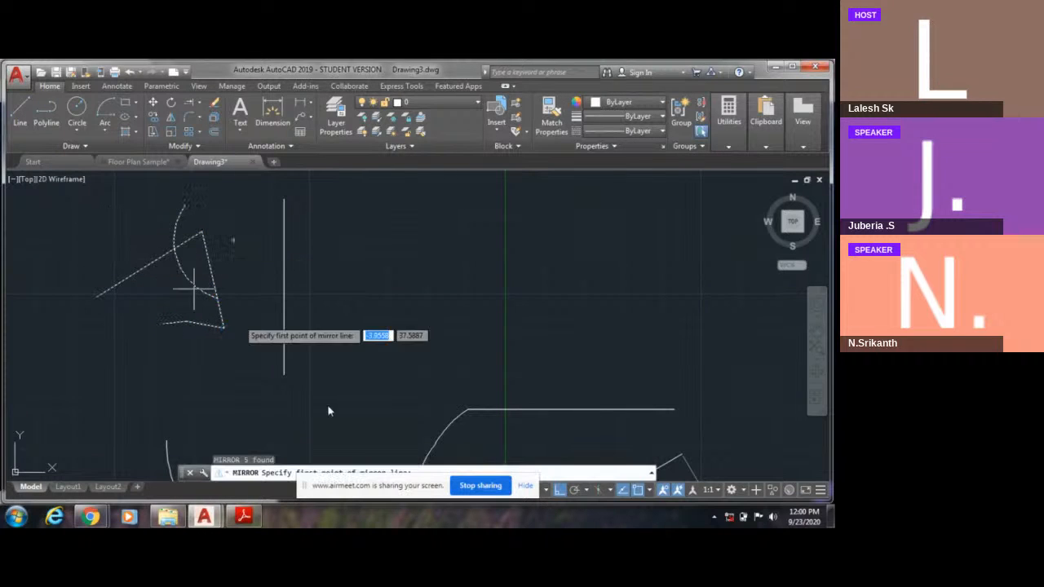
{"action": "left_click", "coordinate": [284, 374]}
{"action": "left_click", "coordinate": [282, 204]}
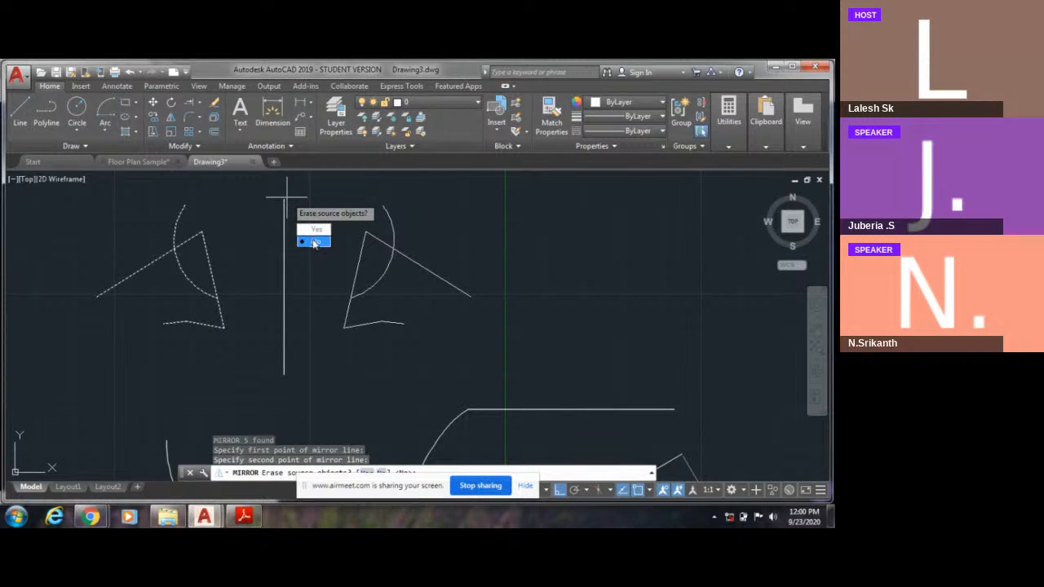
{"action": "left_click", "coordinate": [315, 242]}
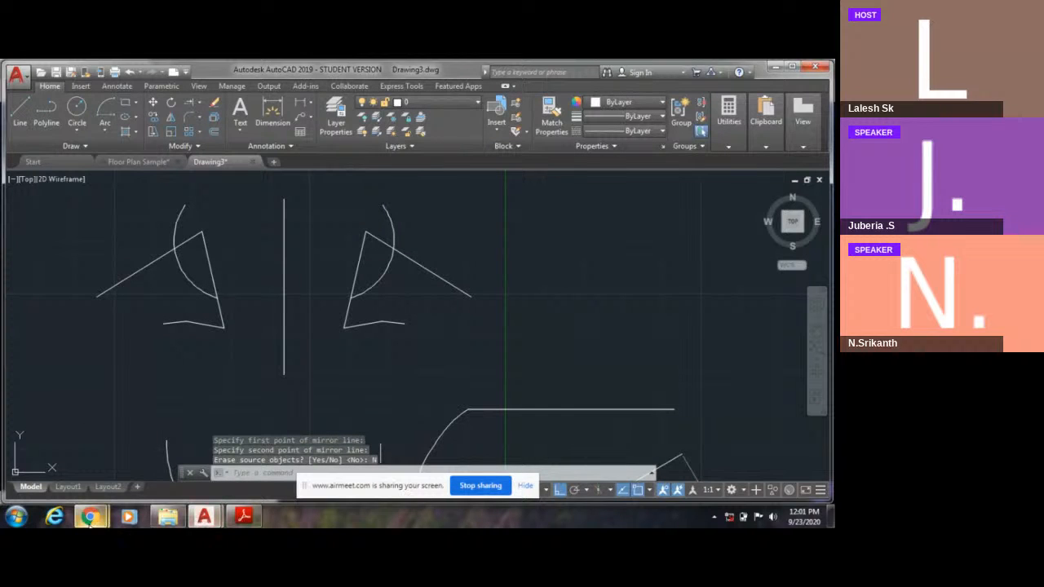
Step: Switch to the Airmeet session and reread the chat question about applying concentric constraints to four circles
{"action": "mouse_move", "coordinate": [90, 516]}
{"action": "left_click", "coordinate": [87, 460]}
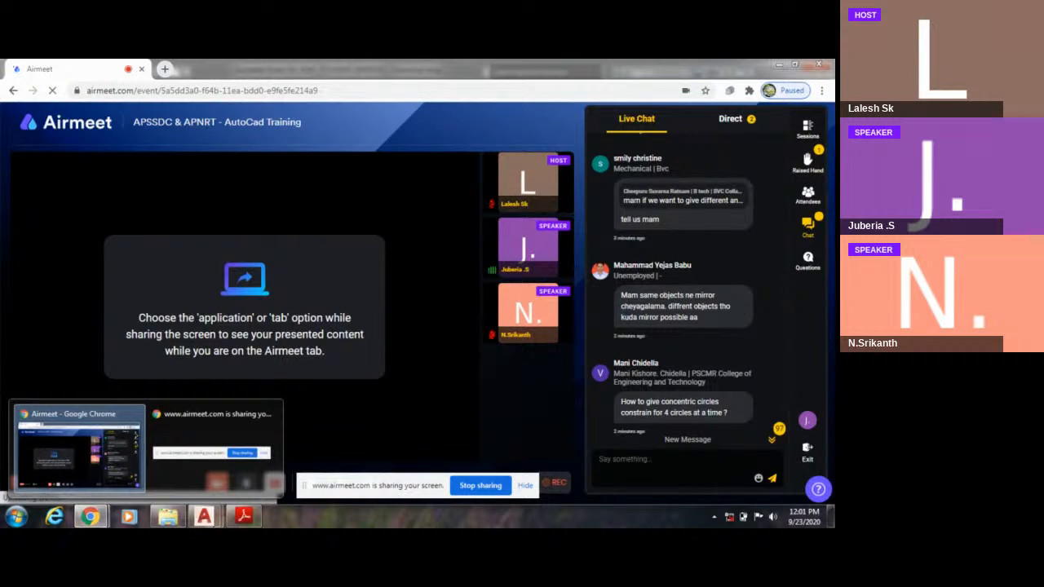
Step: Switch to Floor Plan Sample.dwg in AutoCAD and draw two separate circles side by side, the larger right one about 3'-7" in radius
{"action": "mouse_move", "coordinate": [203, 517]}
{"action": "left_click", "coordinate": [160, 477]}
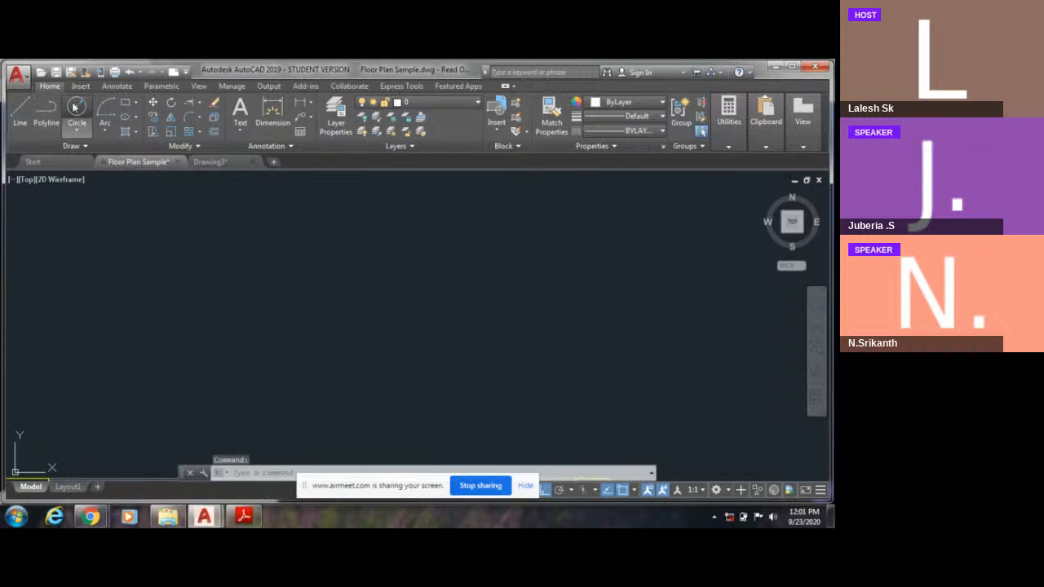
{"action": "left_click", "coordinate": [223, 265]}
{"action": "left_click", "coordinate": [224, 313]}
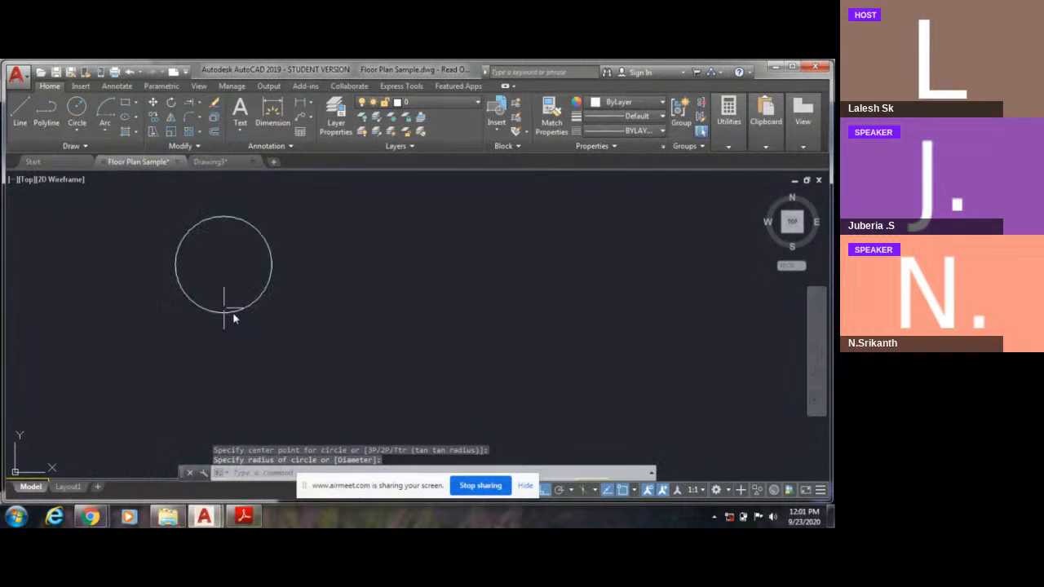
{"action": "left_click", "coordinate": [75, 106]}
{"action": "left_click", "coordinate": [367, 258]}
{"action": "left_click", "coordinate": [367, 326]}
Step: Draw a circle about 3'-1" in radius overlapping the largest circle, and one about 2'-1" in radius left of the first circle
{"action": "left_click", "coordinate": [76, 108]}
{"action": "left_click", "coordinate": [358, 231]}
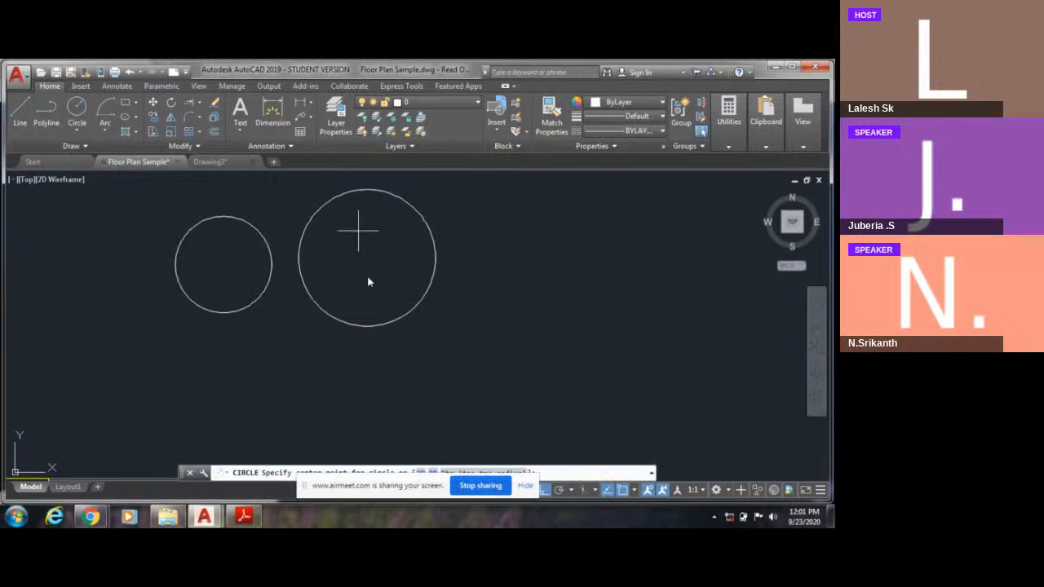
{"action": "left_click", "coordinate": [371, 291]}
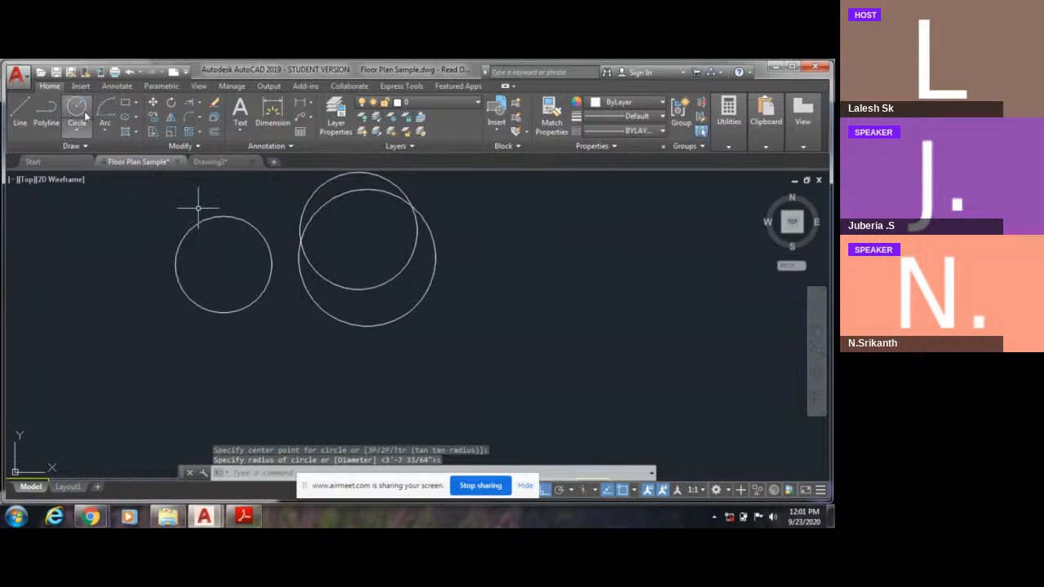
{"action": "left_click", "coordinate": [136, 266]}
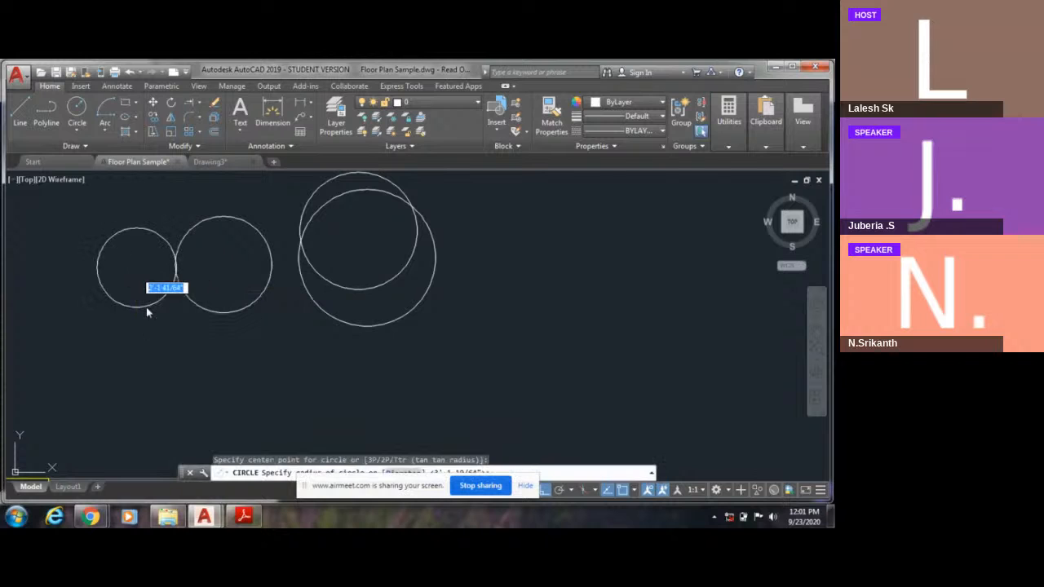
{"action": "left_click", "coordinate": [146, 306]}
{"action": "key", "text": "Escape"}
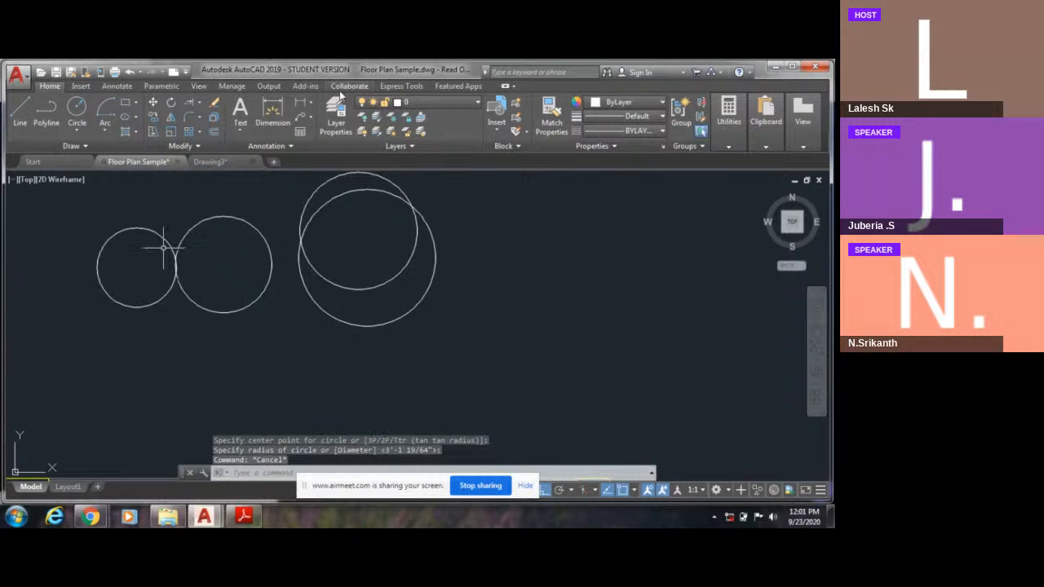
Step: Apply a concentric constraint between the first circle and the smallest circle to its left, moving the sharing bar out of the way
{"action": "left_click", "coordinate": [161, 86]}
{"action": "left_click", "coordinate": [79, 103]}
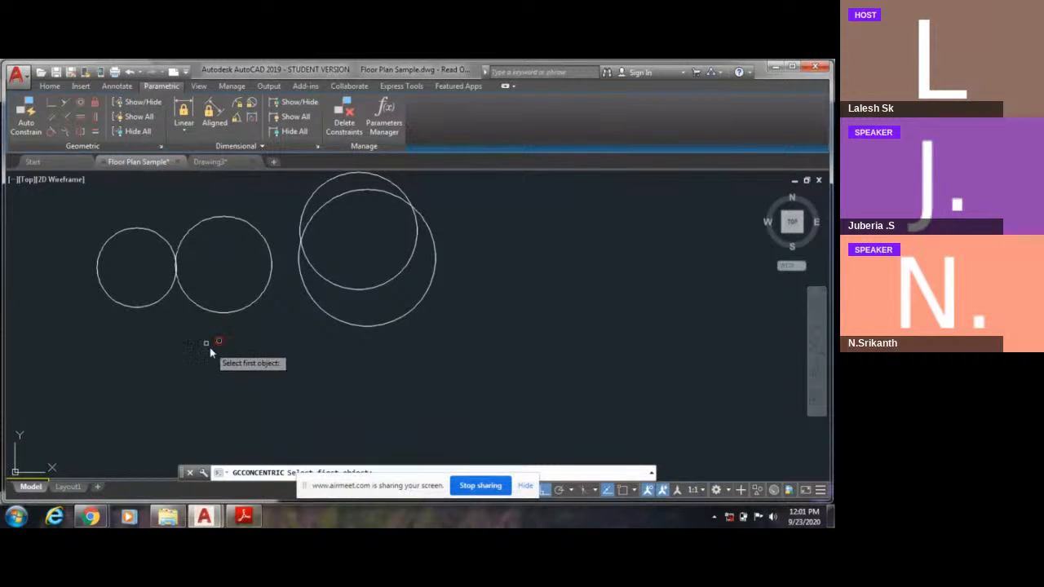
{"action": "left_click", "coordinate": [236, 218]}
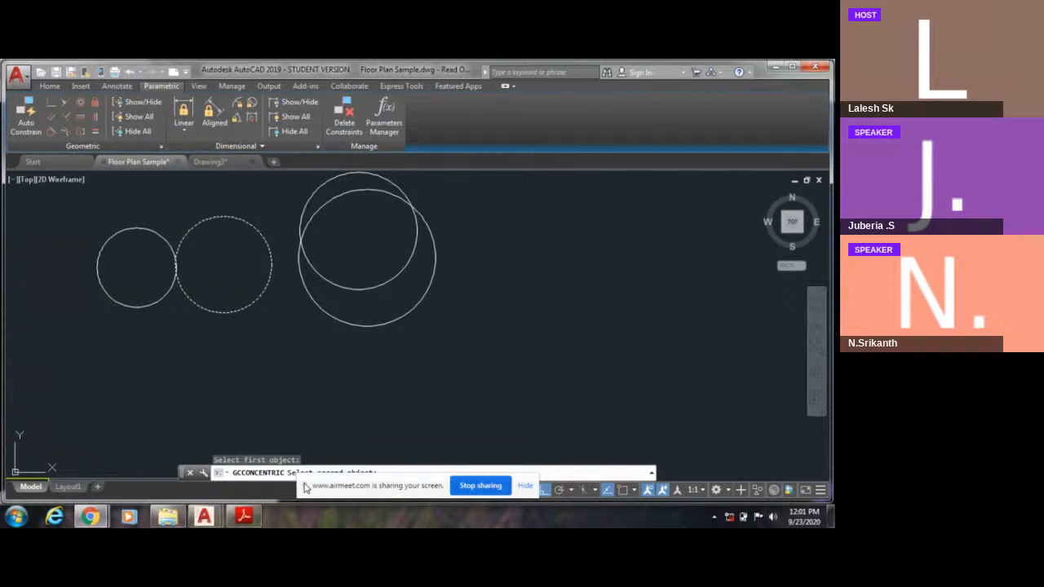
{"action": "left_click_drag", "start_coordinate": [302, 488], "coordinate": [308, 518]}
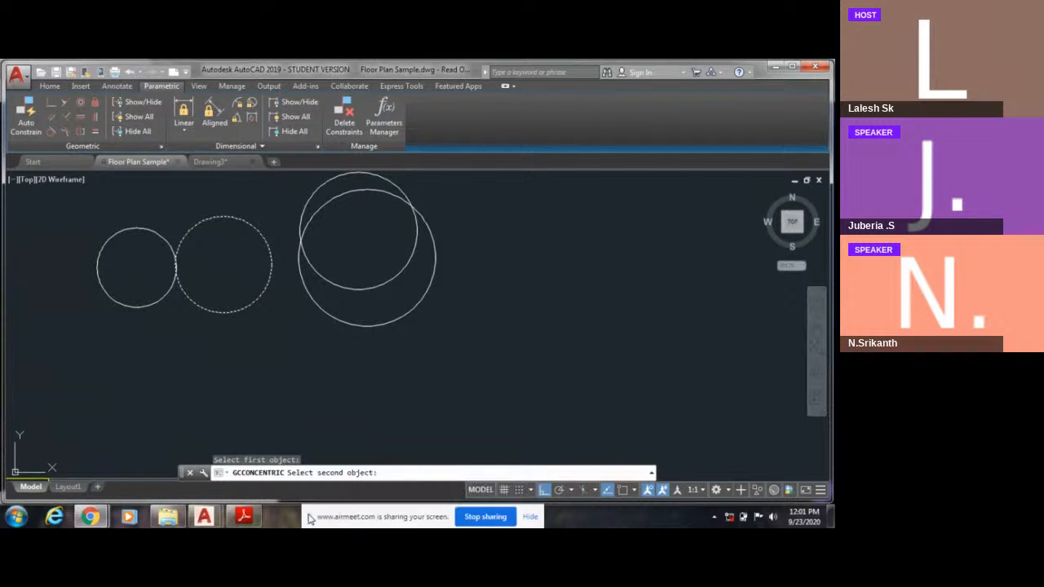
{"action": "left_click", "coordinate": [152, 306]}
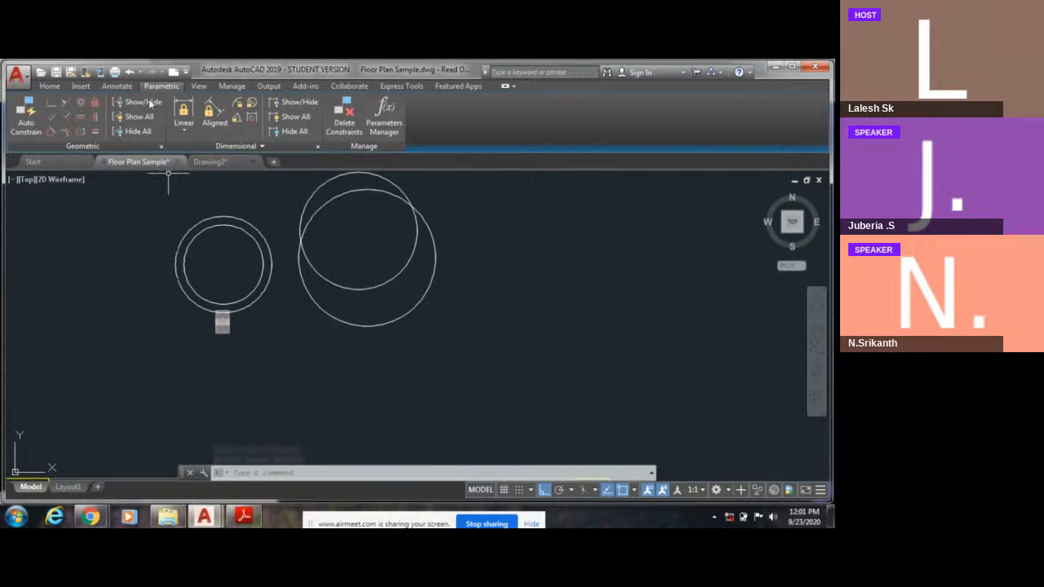
Step: Apply a concentric constraint that brings the largest circle onto the center of the constrained pair
{"action": "left_click", "coordinate": [80, 102]}
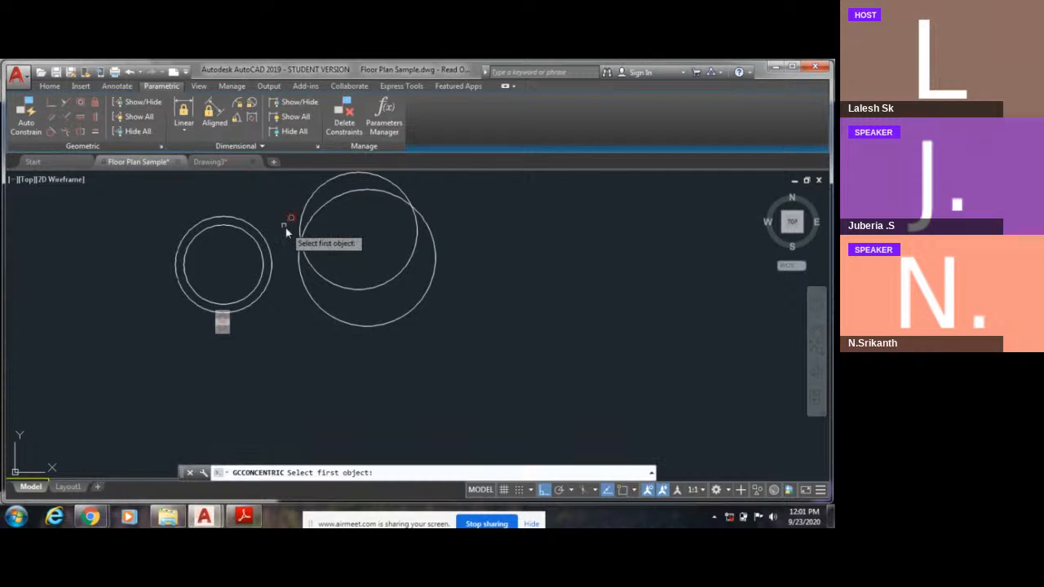
{"action": "left_click", "coordinate": [272, 277]}
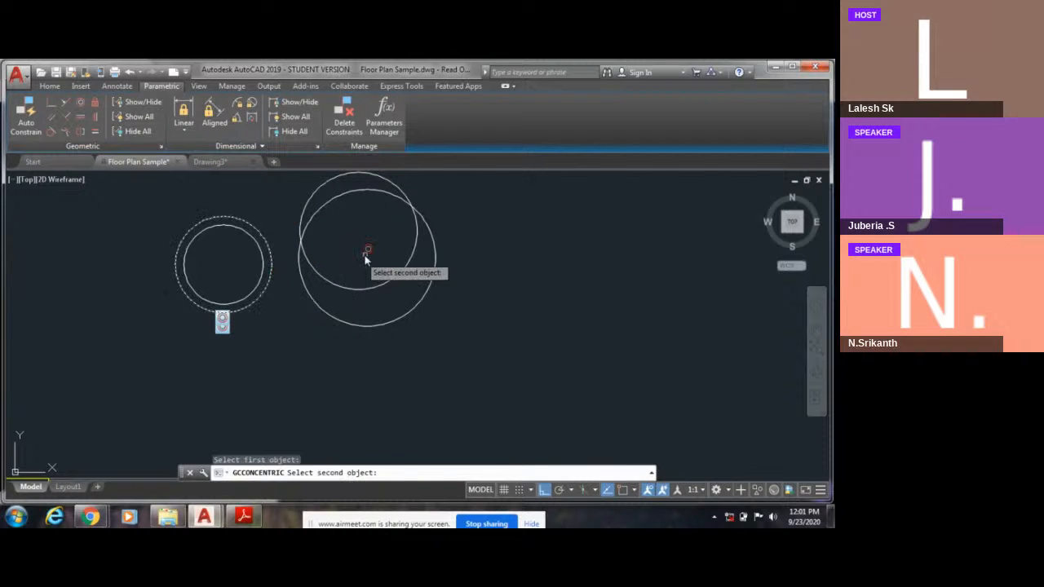
{"action": "left_click", "coordinate": [346, 233]}
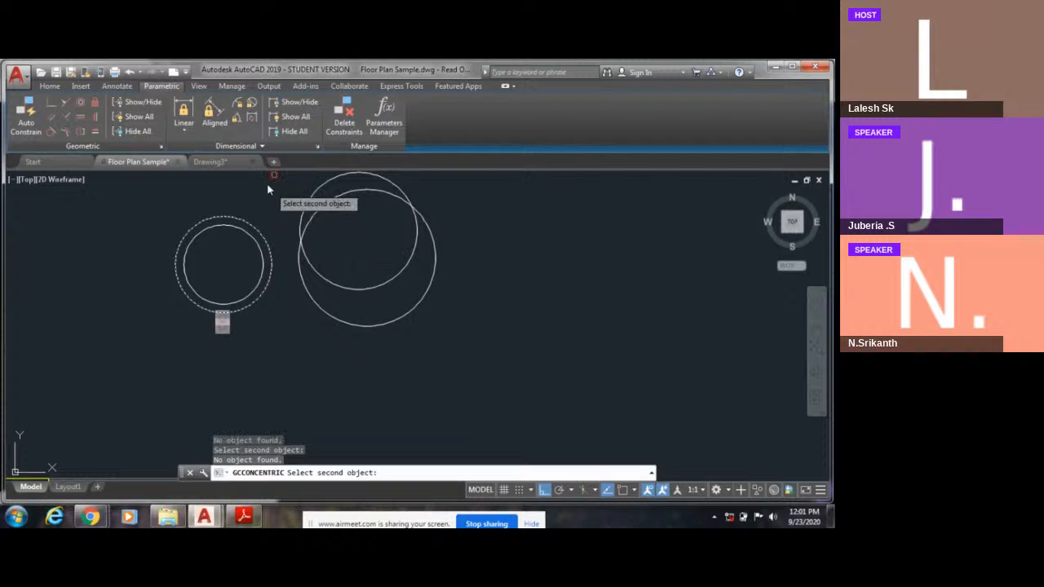
{"action": "left_click", "coordinate": [303, 232]}
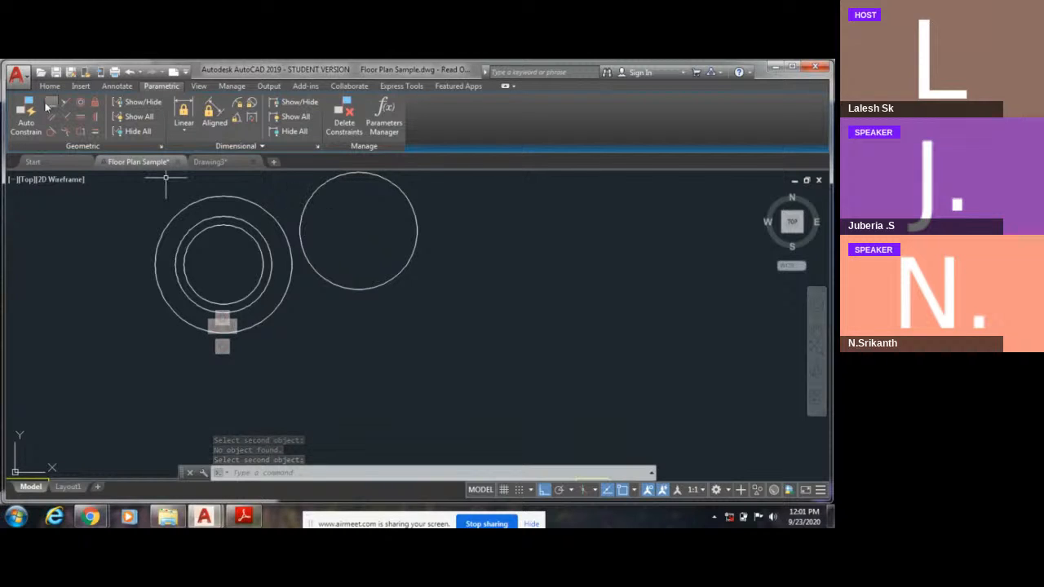
Step: Apply a concentric constraint between the outermost constrained circle and the separate circle on its right
{"action": "left_click", "coordinate": [79, 102]}
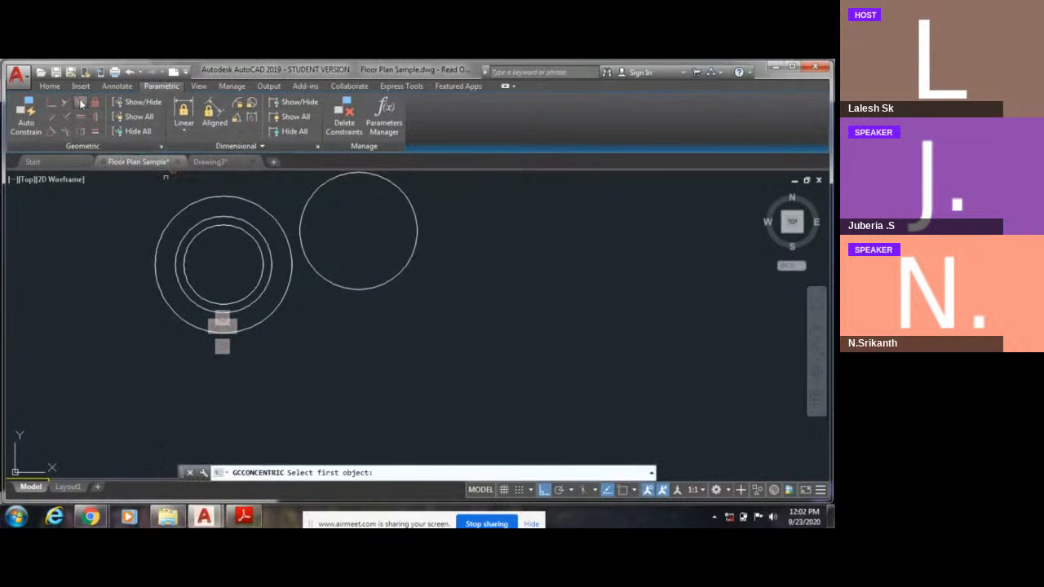
{"action": "left_click", "coordinate": [283, 222]}
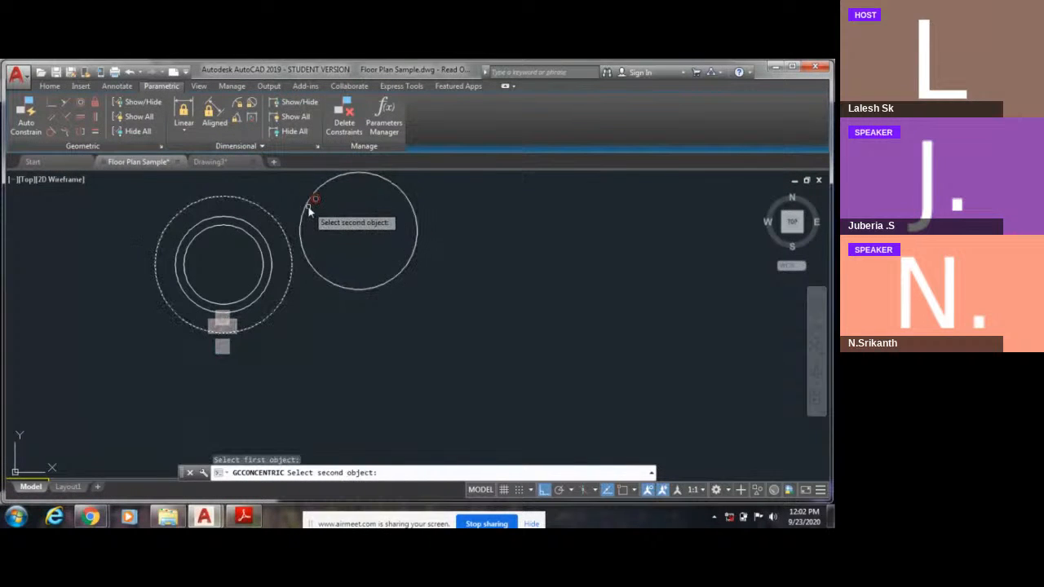
{"action": "left_click", "coordinate": [307, 210]}
{"action": "key", "text": "Escape"}
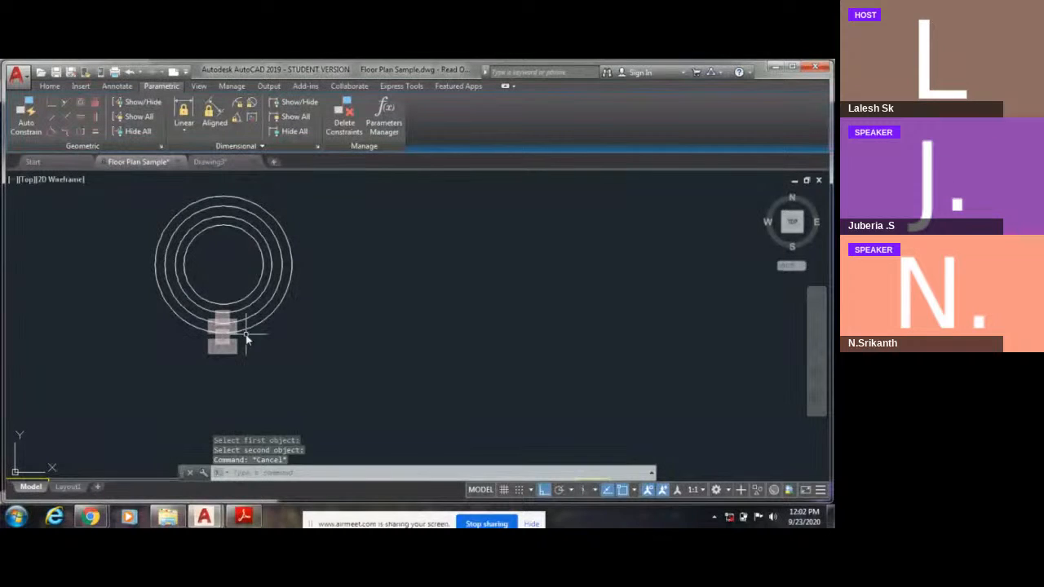
{"action": "scroll", "coordinate": [228, 286], "scroll_direction": "up", "scroll_amount": 2}
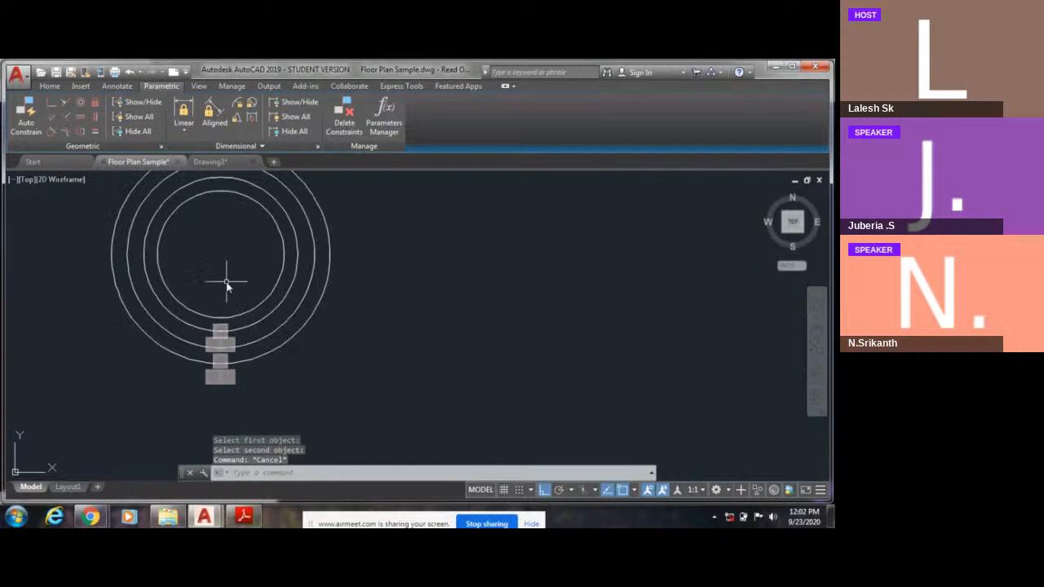
{"action": "scroll", "coordinate": [226, 279], "scroll_direction": "down", "scroll_amount": 4}
{"action": "scroll", "coordinate": [228, 285], "scroll_direction": "up", "scroll_amount": 2}
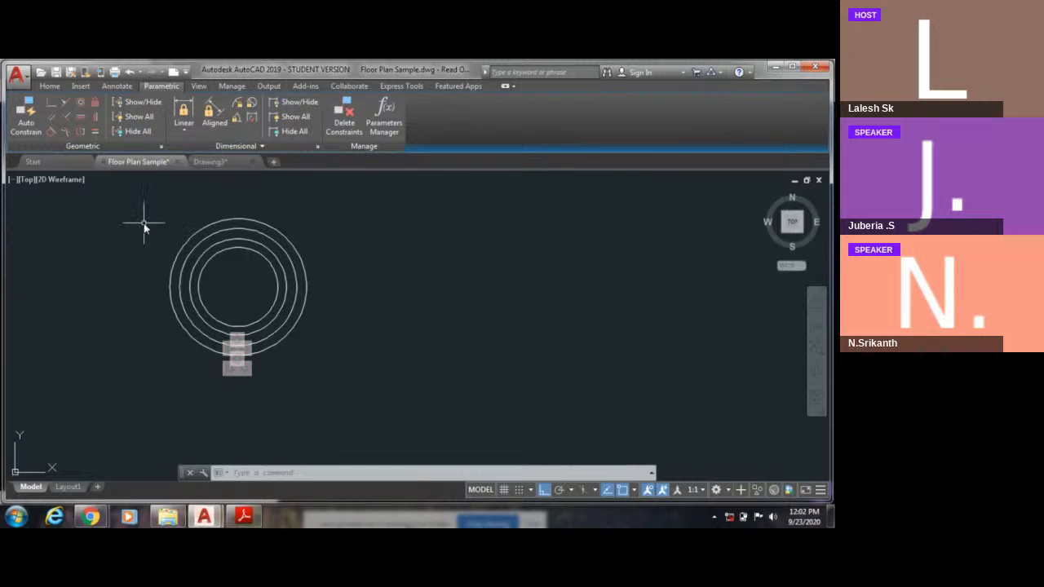
Step: Undo the concentric constraints on the circles and the drawing of the smallest circle
{"action": "key", "text": "ctrl+z"}
{"action": "key", "text": "ctrl+z"}
{"action": "key", "text": "ctrl+z"}
{"action": "key", "text": "ctrl+z"}
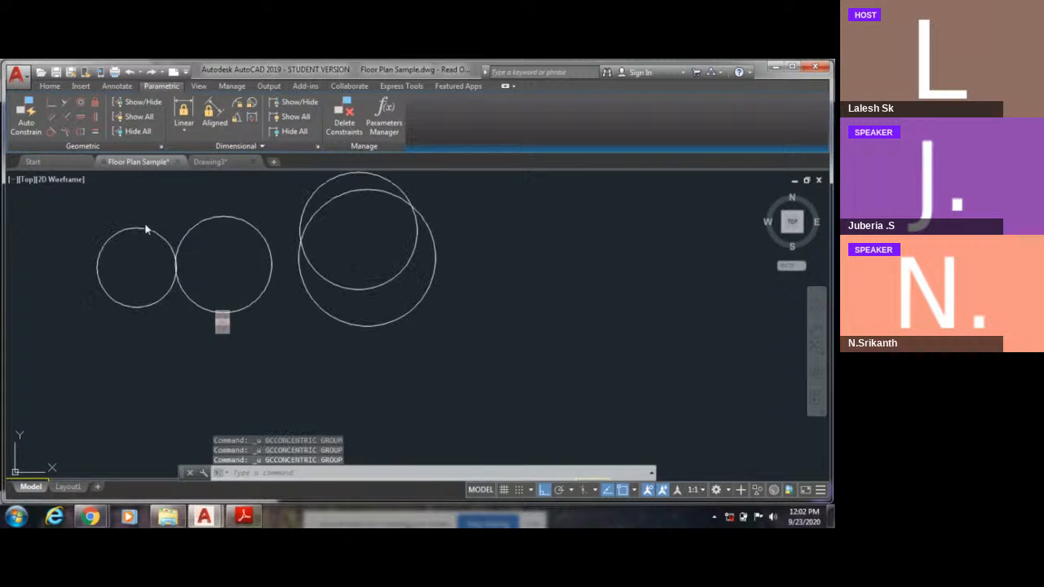
{"action": "key", "text": "ctrl+z"}
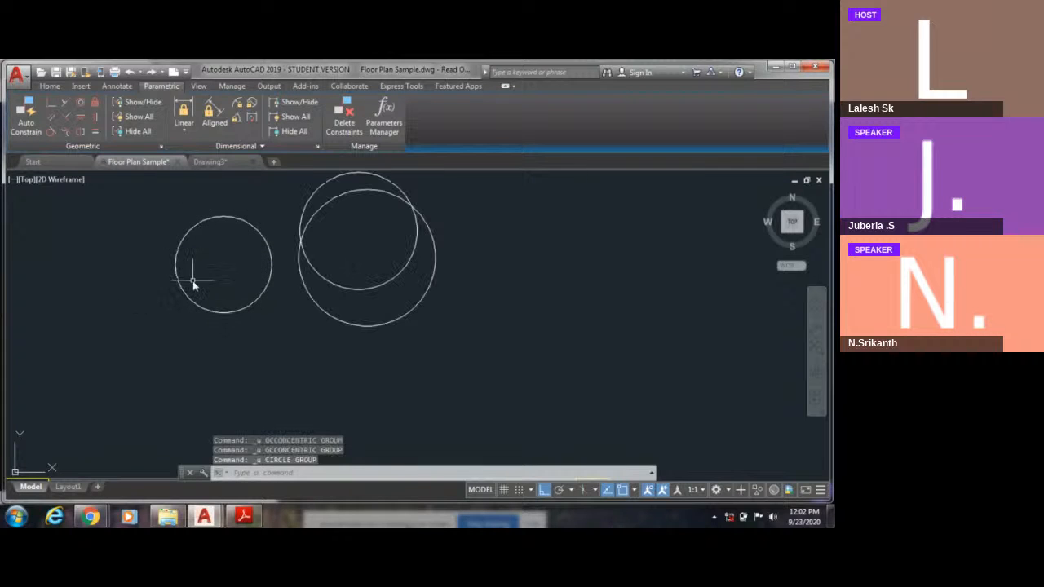
Step: Try to make the left circle concentric with several circles at once by entering m at the second object selection
{"action": "left_click", "coordinate": [81, 122]}
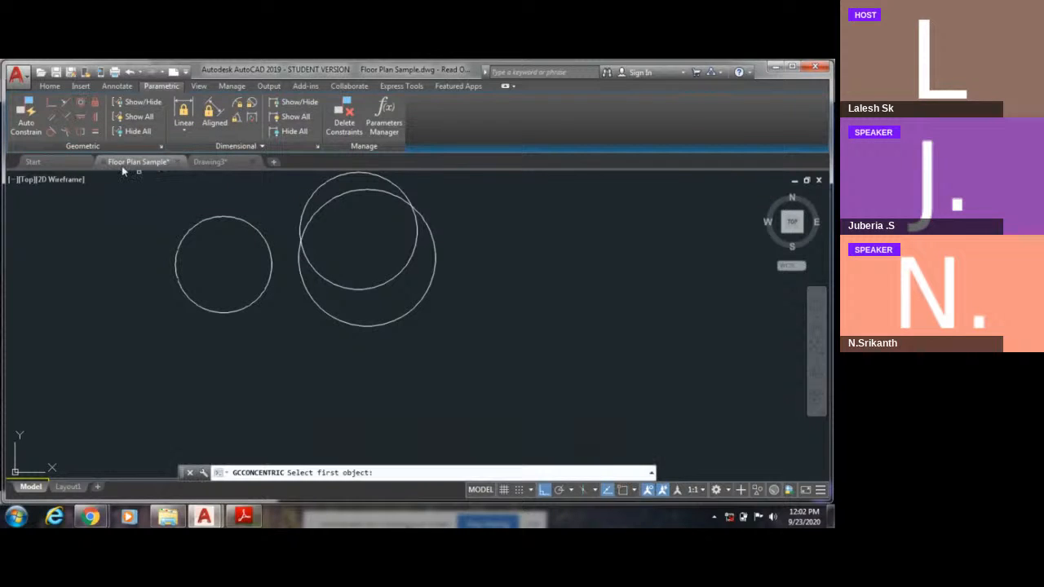
{"action": "left_click", "coordinate": [220, 314]}
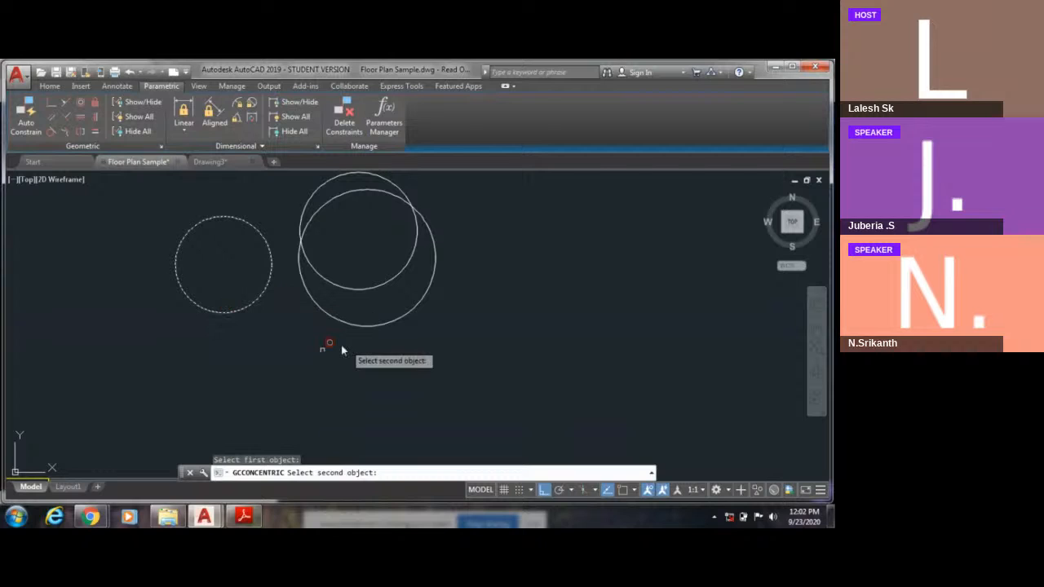
{"action": "type", "text": "m"}
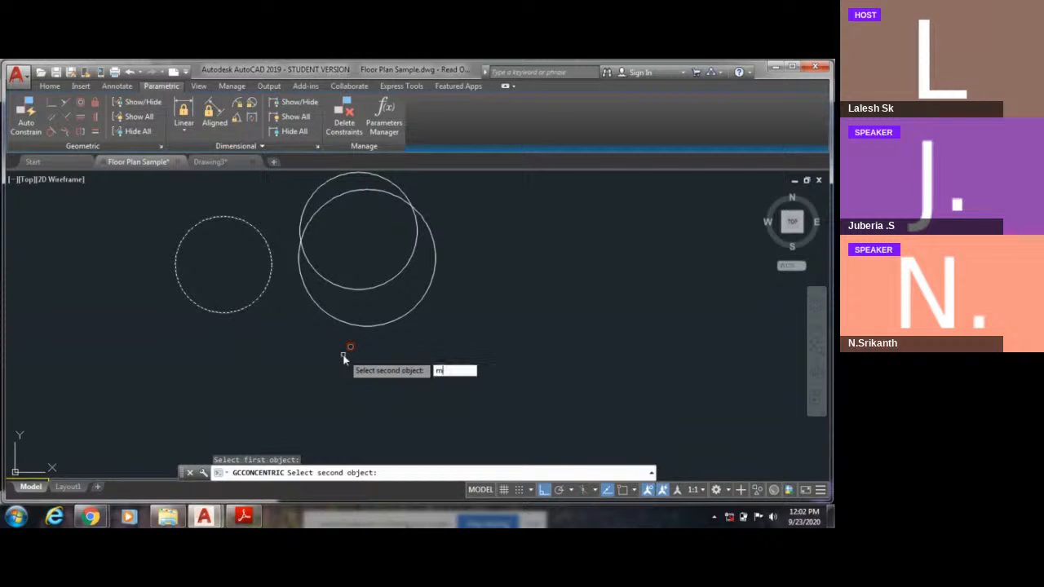
{"action": "key", "text": "Return"}
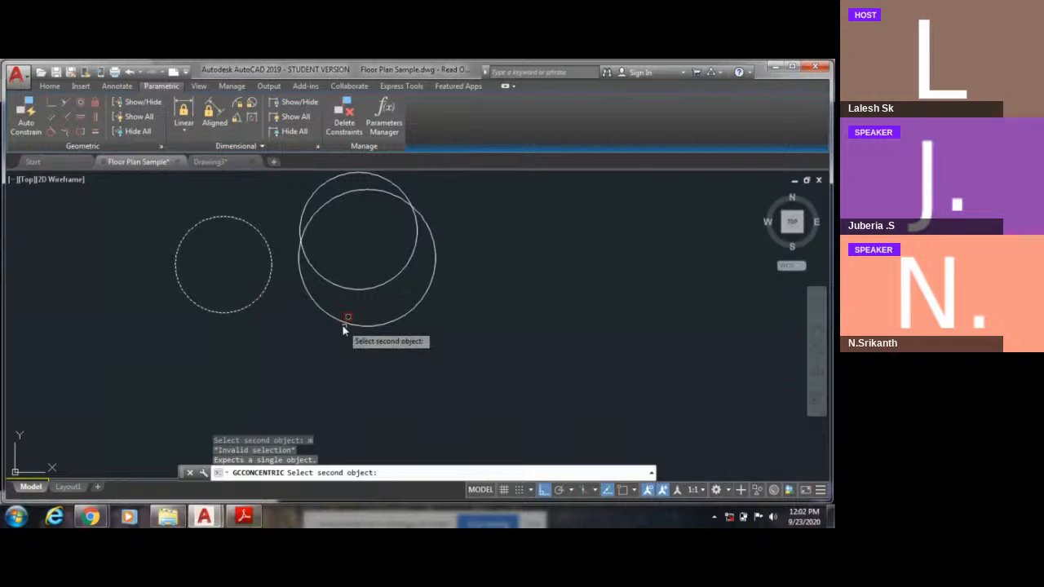
{"action": "middle_click_drag", "start_coordinate": [363, 333], "coordinate": [361, 350]}
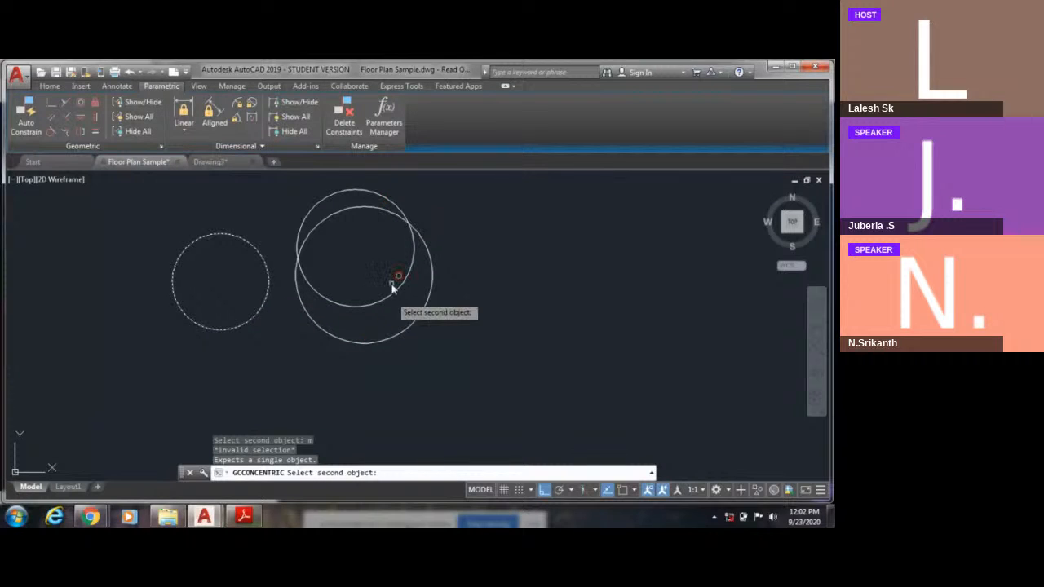
{"action": "left_click", "coordinate": [311, 264]}
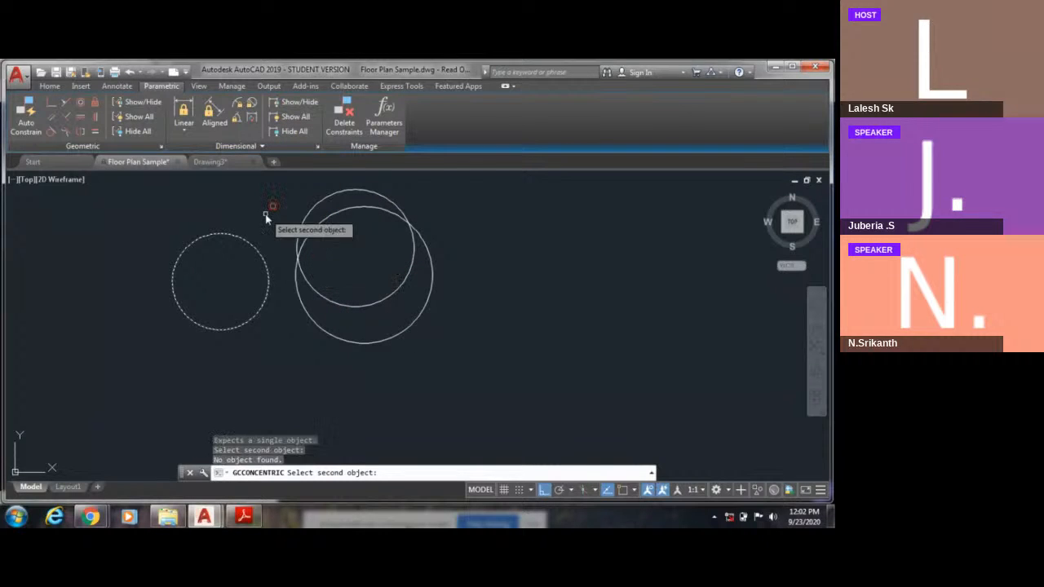
{"action": "key", "text": "Escape"}
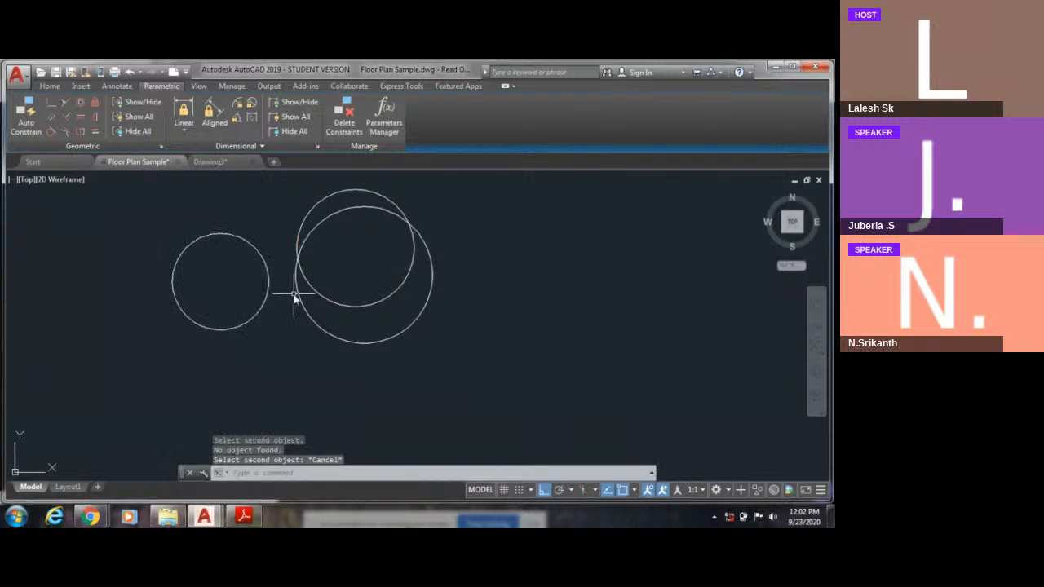
Step: Return to Drawing3.dwg and switch to the Airmeet session in Chrome
{"action": "scroll", "coordinate": [300, 281], "scroll_direction": "down", "scroll_amount": 4}
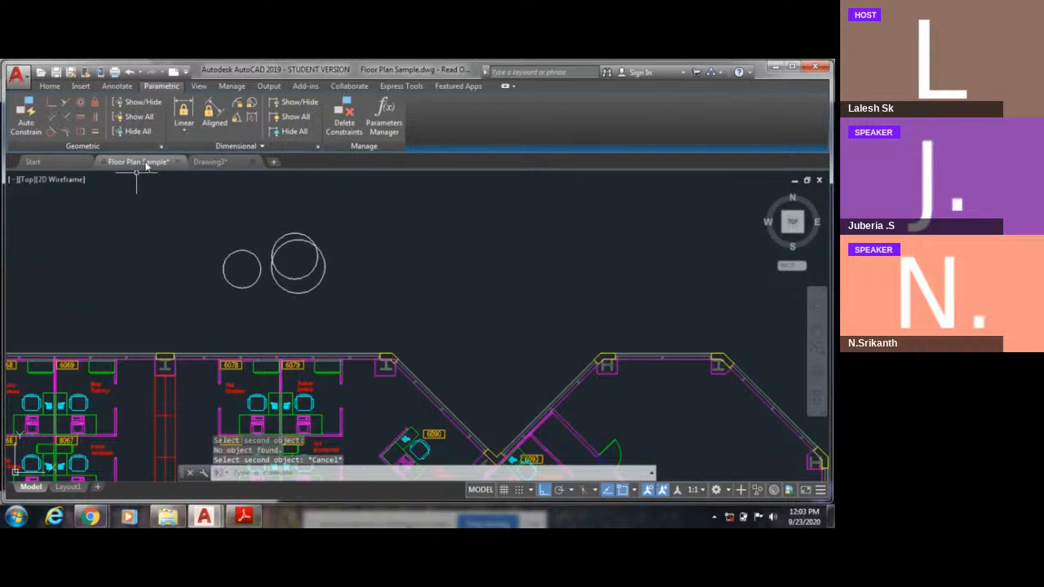
{"action": "left_click", "coordinate": [217, 164]}
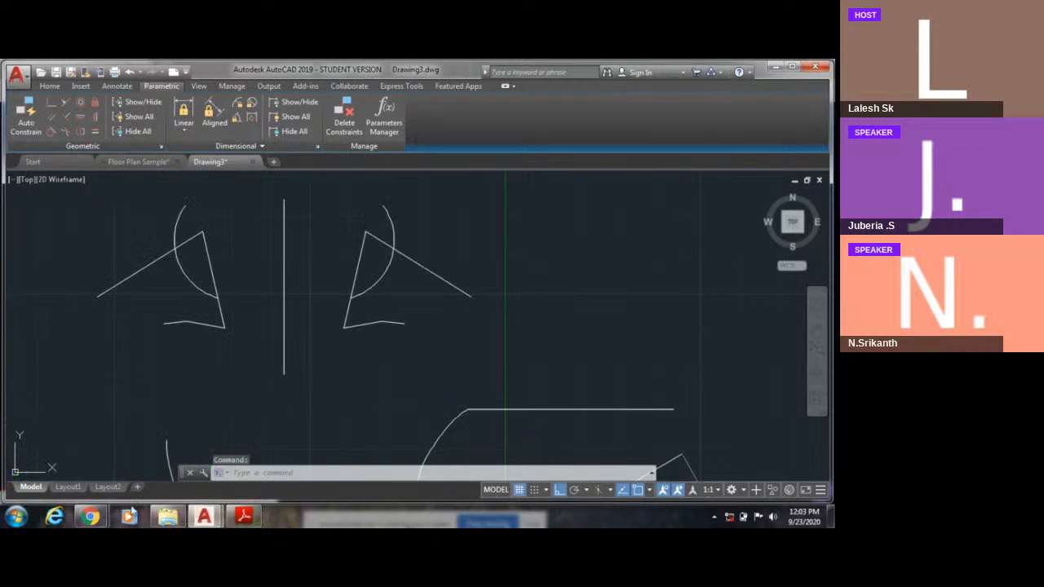
{"action": "mouse_move", "coordinate": [92, 520]}
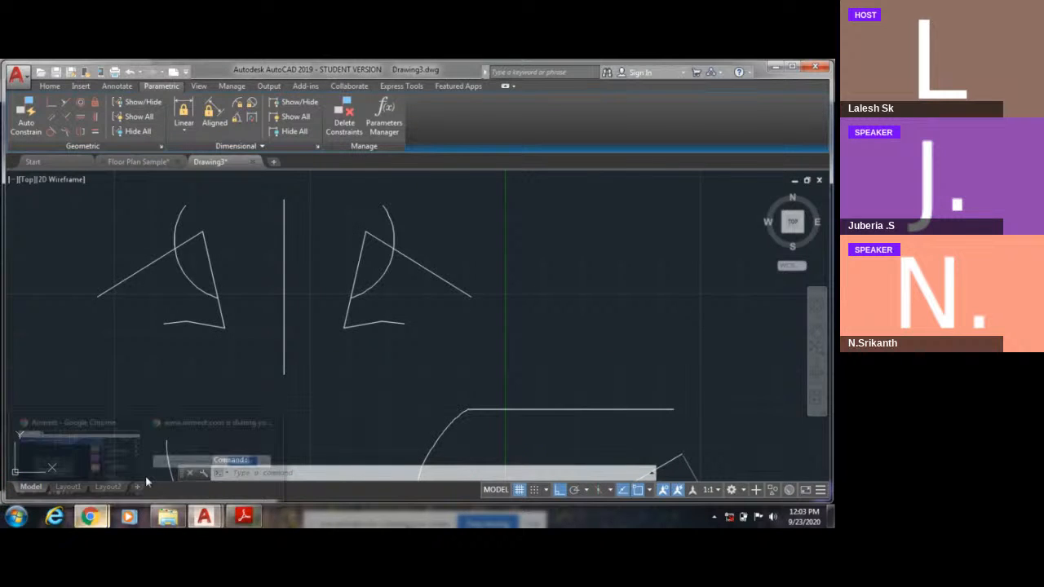
{"action": "left_click", "coordinate": [72, 447]}
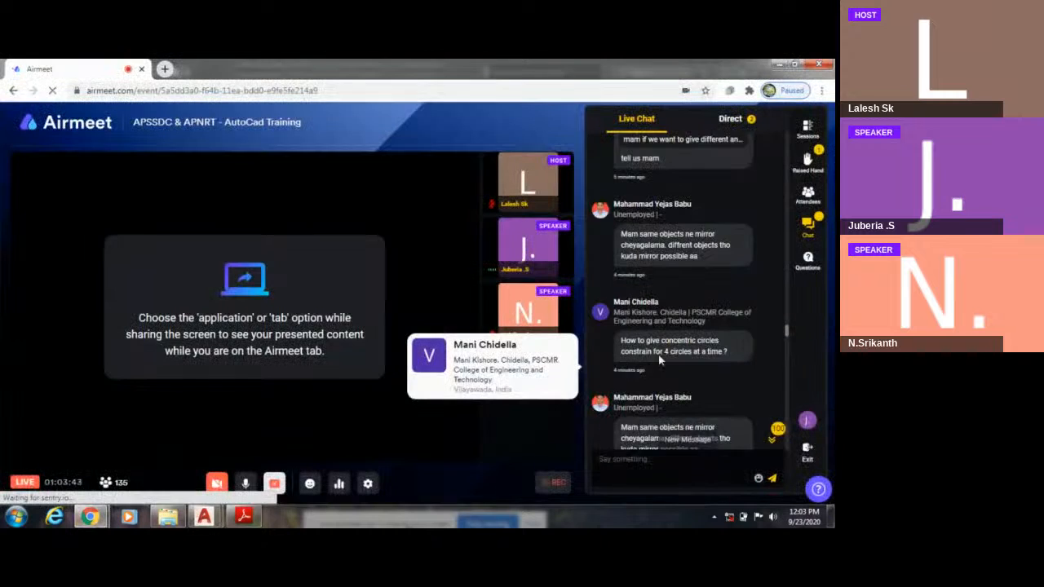
Step: Read through the newer participant questions in the Airmeet live chat
{"action": "scroll", "coordinate": [679, 372], "scroll_direction": "down", "scroll_amount": 2}
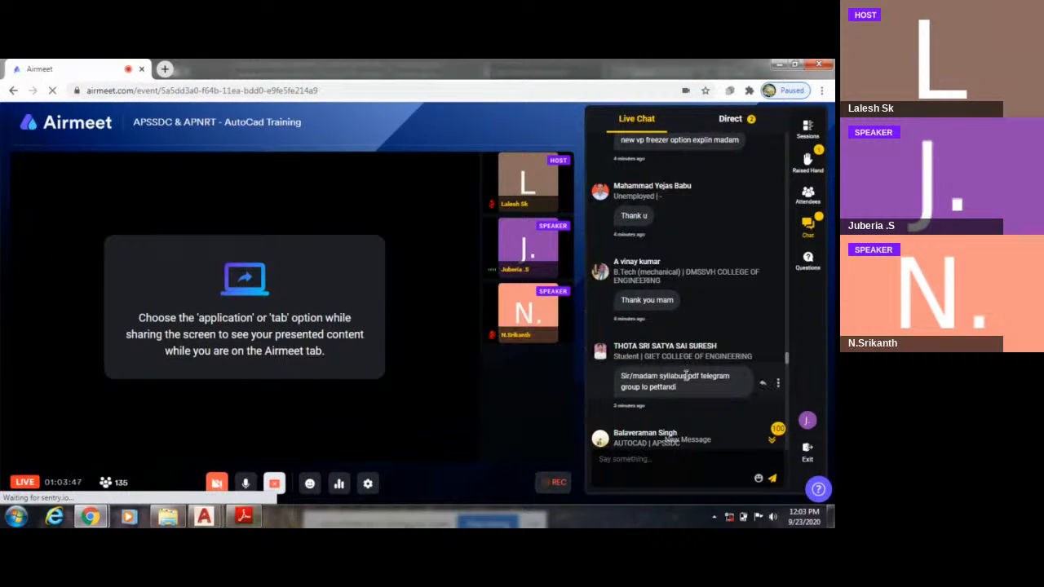
{"action": "scroll", "coordinate": [683, 399], "scroll_direction": "down", "scroll_amount": 1}
{"action": "scroll", "coordinate": [681, 410], "scroll_direction": "down", "scroll_amount": 1}
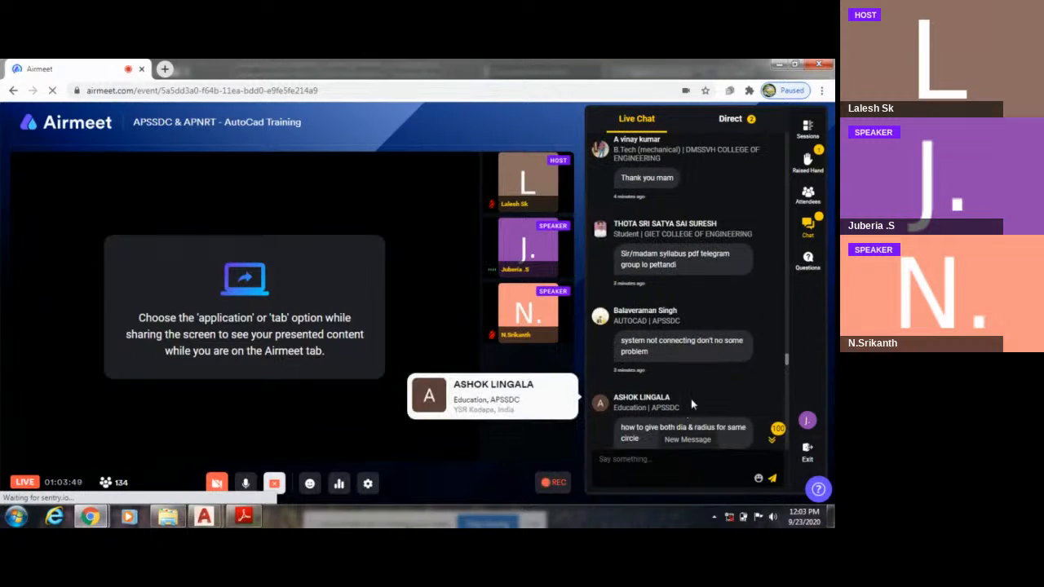
{"action": "scroll", "coordinate": [691, 399], "scroll_direction": "down", "scroll_amount": 1}
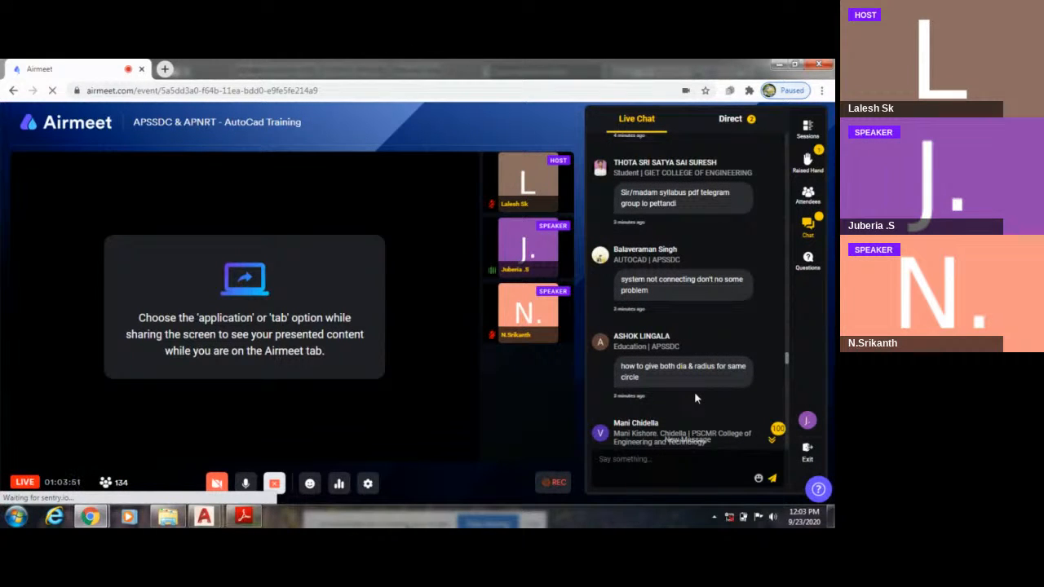
{"action": "scroll", "coordinate": [694, 391], "scroll_direction": "down", "scroll_amount": 1}
{"action": "scroll", "coordinate": [694, 391], "scroll_direction": "down", "scroll_amount": 2}
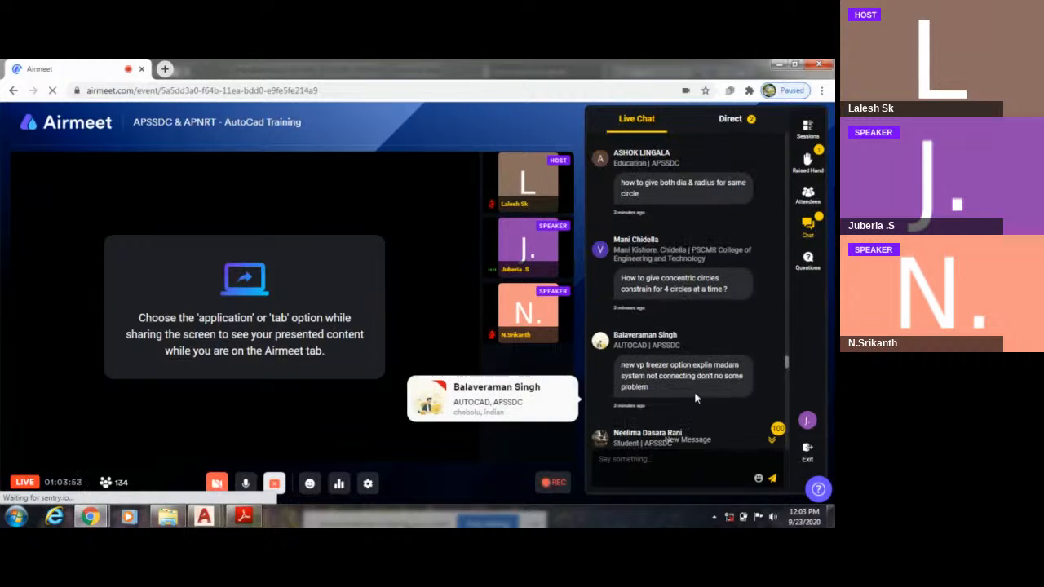
{"action": "scroll", "coordinate": [695, 398], "scroll_direction": "down", "scroll_amount": 3}
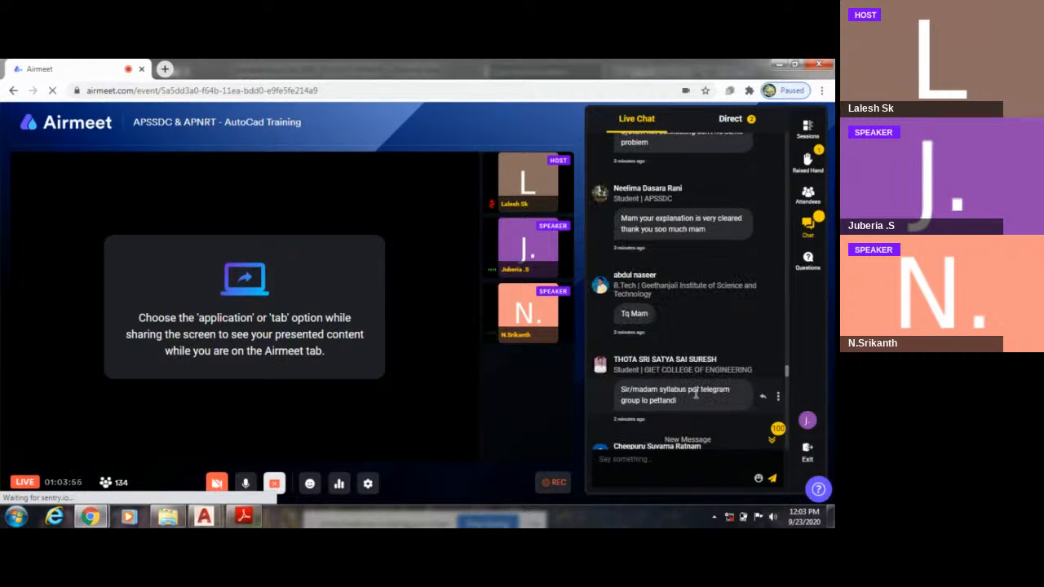